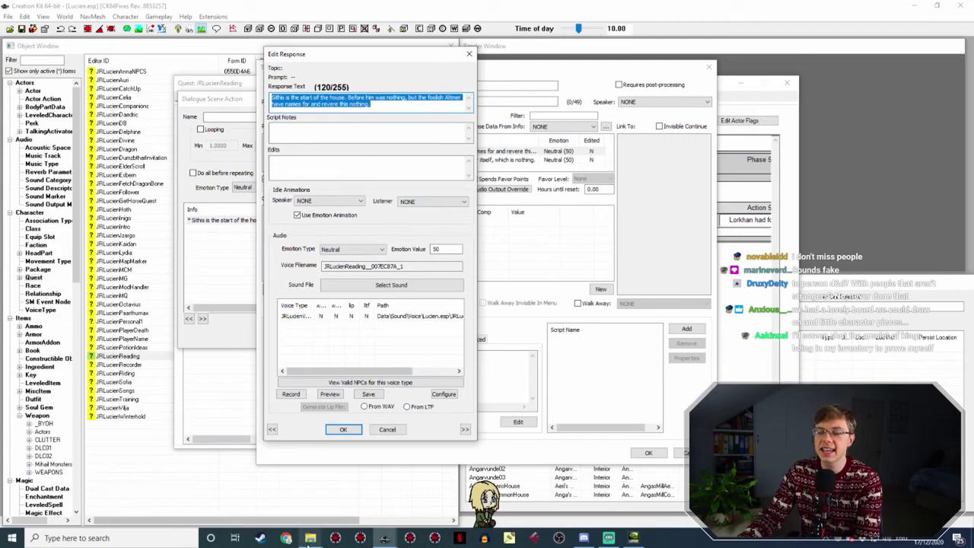
# Switch to File Explorer and copy Lucien160SithisA1.wav through Lucien160SithisA9.wav from the Lucien folder into the JRLucienVoice folder.
pyautogui.click(311, 538)
pyautogui.click(311, 537)
pyautogui.click(243, 508)
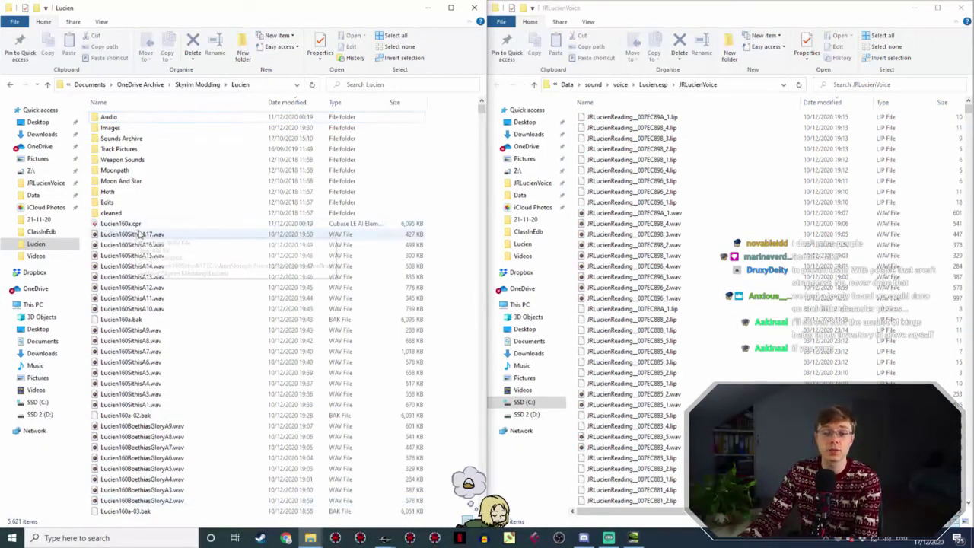
pyautogui.click(154, 332)
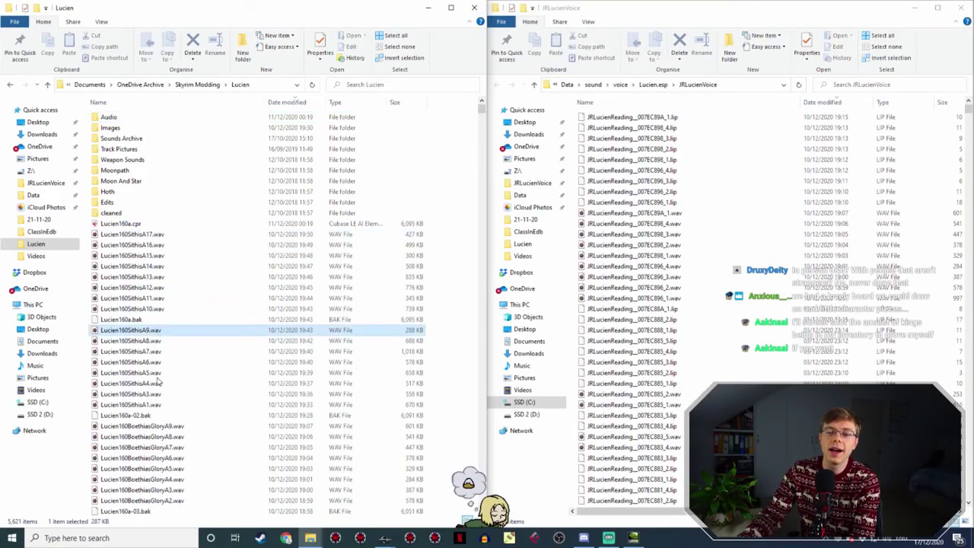
pyautogui.keyDown('shift'); pyautogui.click(160, 406); pyautogui.keyUp('shift')
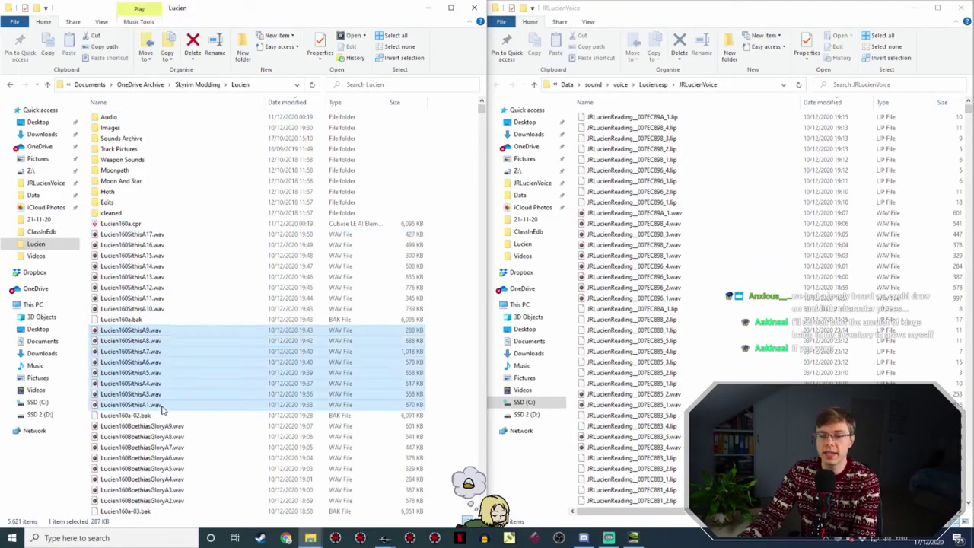
pyautogui.moveTo(153, 361); pyautogui.dragTo(724, 191)
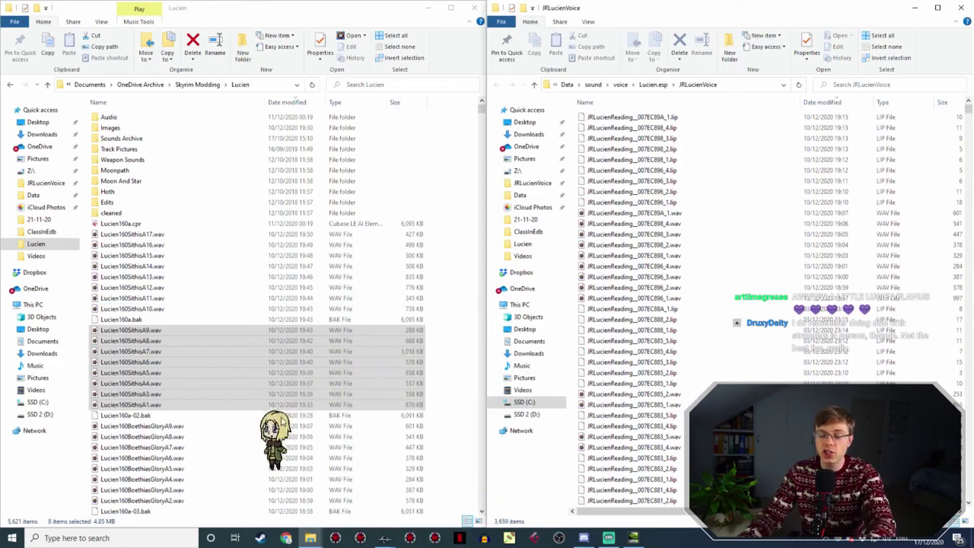
# Copy Lucien160SithisA10.wav through Lucien160SithisA17.wav from the Lucien folder into the JRLucienVoice folder.
pyautogui.click(169, 307)
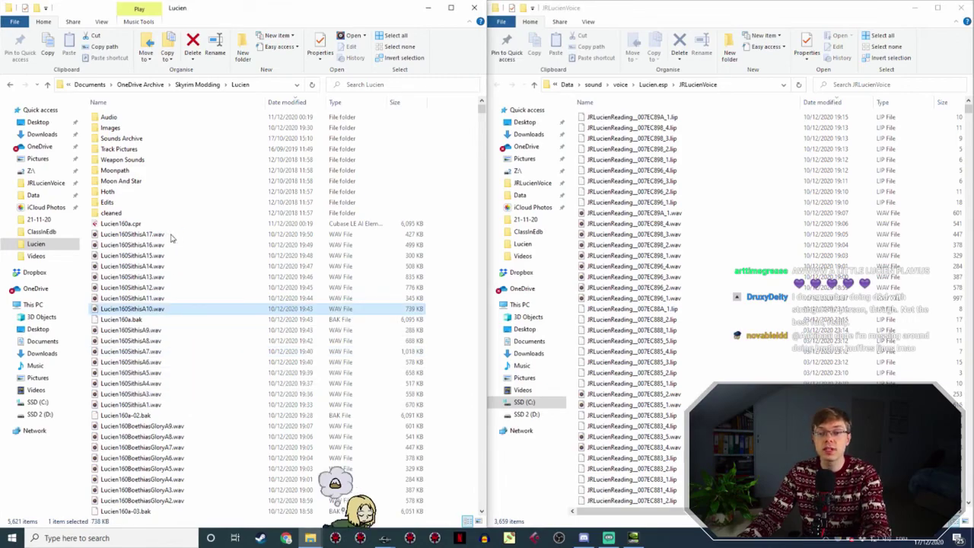
pyautogui.keyDown('shift'); pyautogui.click(166, 235); pyautogui.keyUp('shift')
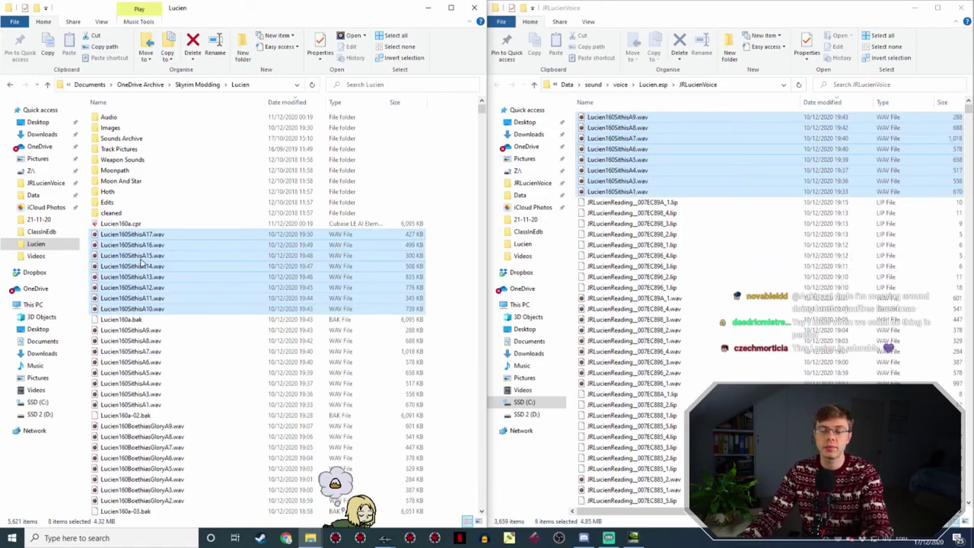
pyautogui.moveTo(149, 272); pyautogui.dragTo(609, 195)
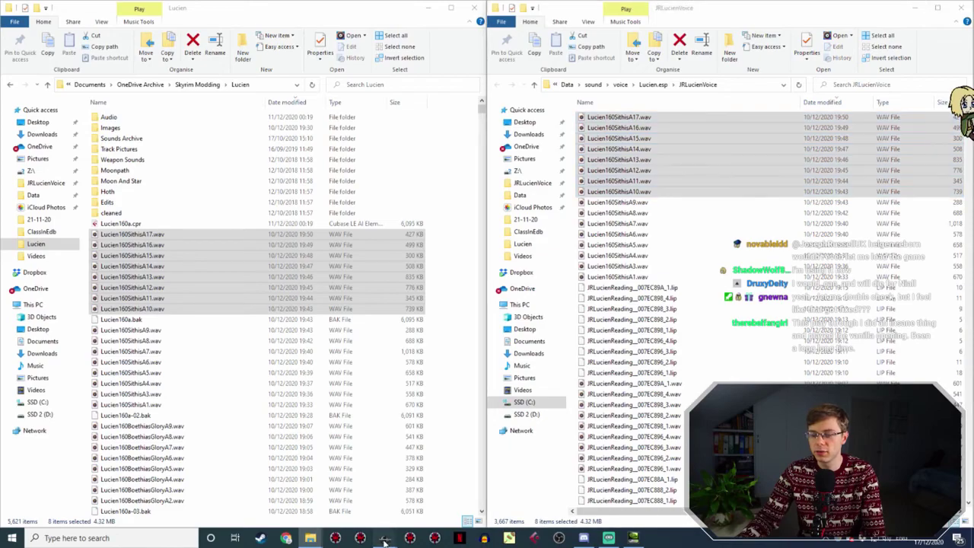
# Switch to the Creation Kit and confirm the open response, its topic info and the dialogue scene action.
pyautogui.moveTo(385, 537)
pyautogui.click(450, 504)
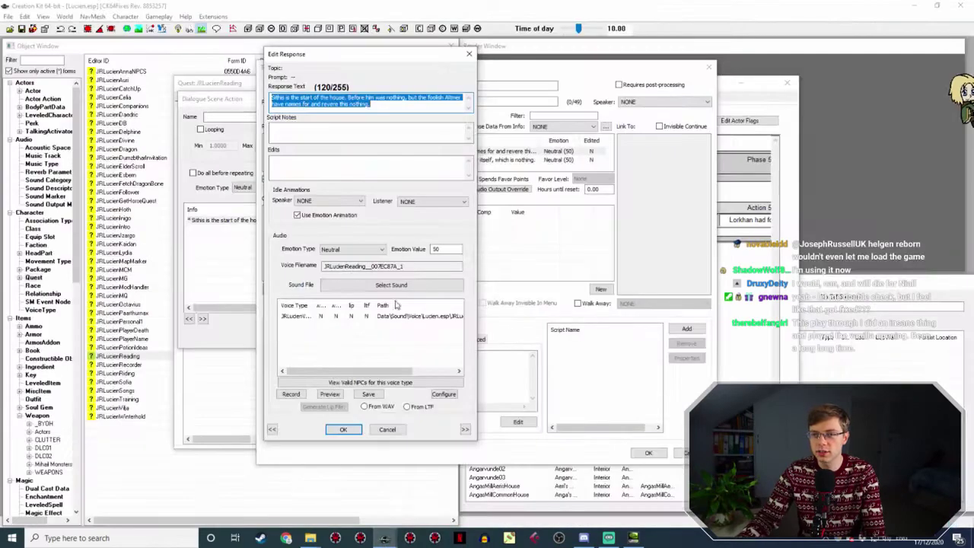
pyautogui.click(343, 429)
pyautogui.click(648, 452)
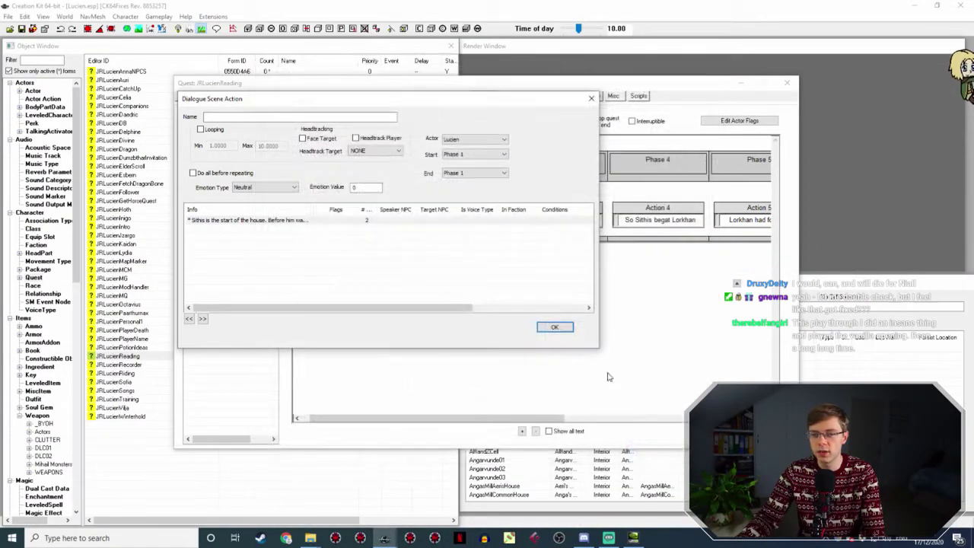
pyautogui.click(555, 324)
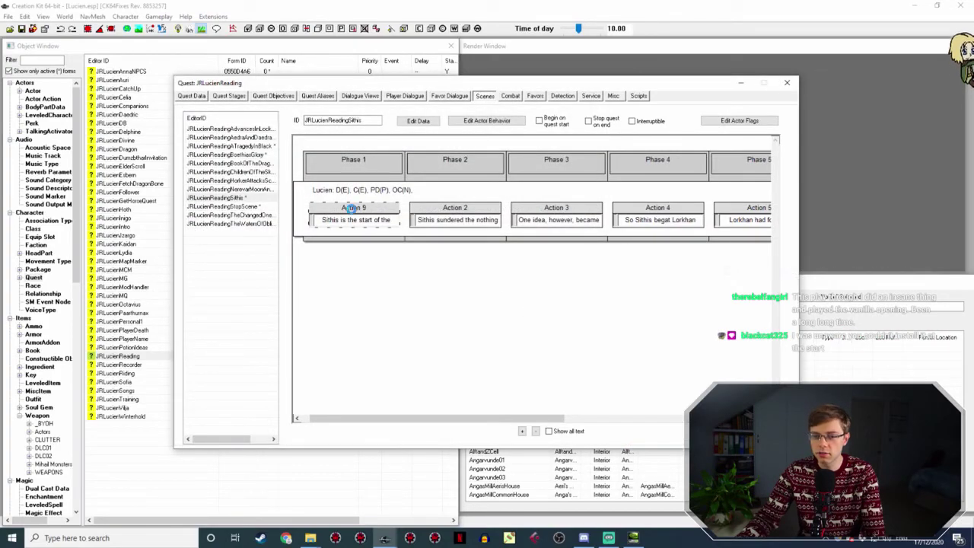
# Open the Phase 1 dialogue action's first response, "Sithis is the start of the house", and copy its voice filename.
pyautogui.doubleClick(355, 207)
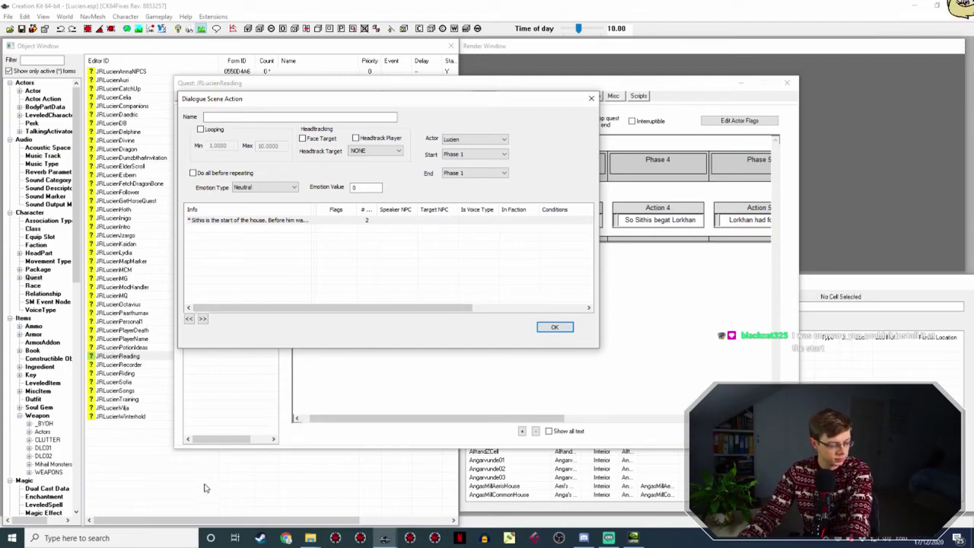
pyautogui.doubleClick(235, 221)
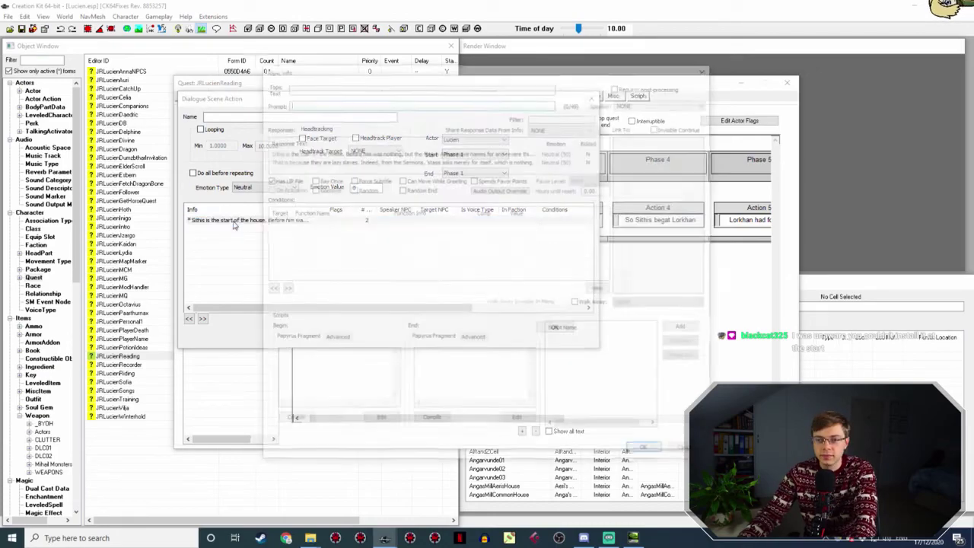
pyautogui.doubleClick(293, 155)
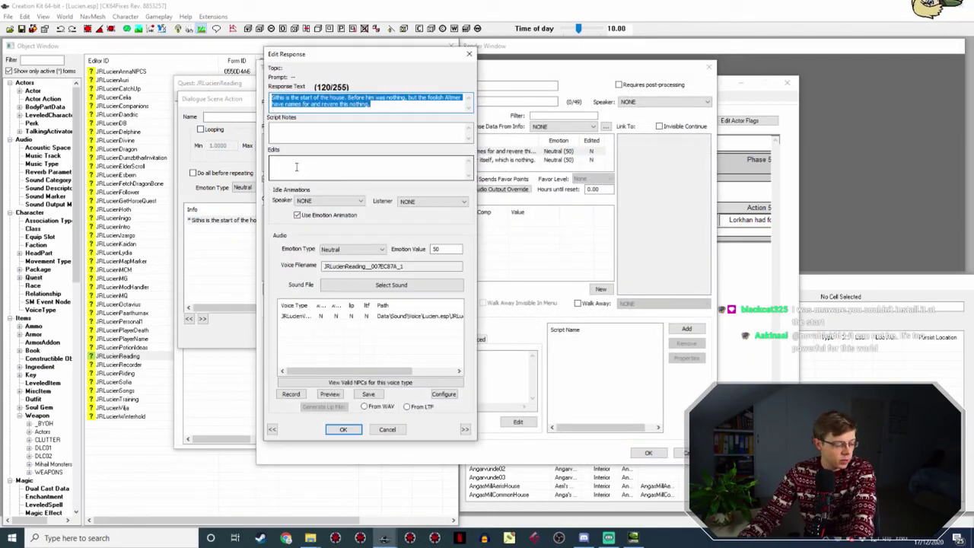
pyautogui.click(403, 265)
pyautogui.moveTo(403, 266); pyautogui.dragTo(319, 266)
pyautogui.hotkey('ctrl', 'c')
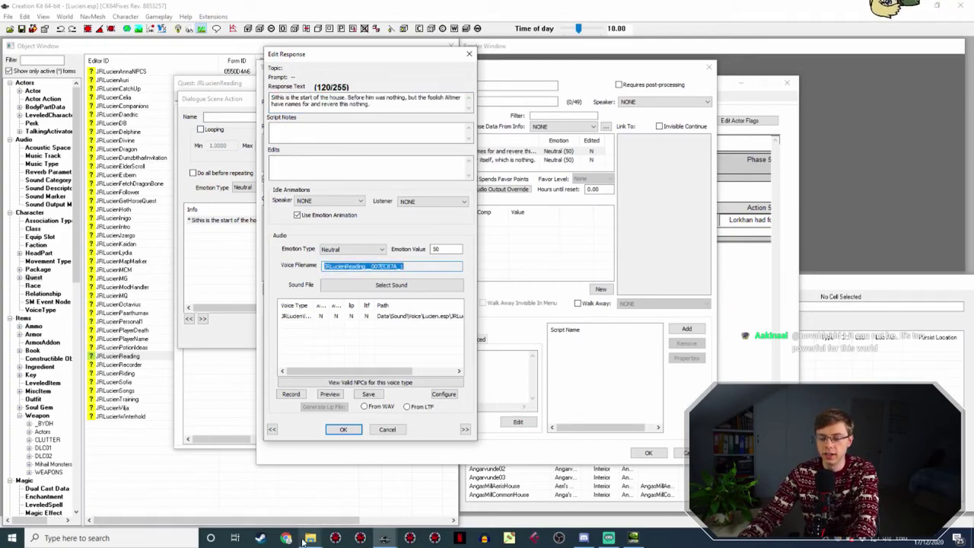
# Switch to the JRLucienVoice folder in File Explorer and rename Lucien160SithisA1.wav to JRLucienReading__007EC87A_1.wav.
pyautogui.moveTo(303, 540)
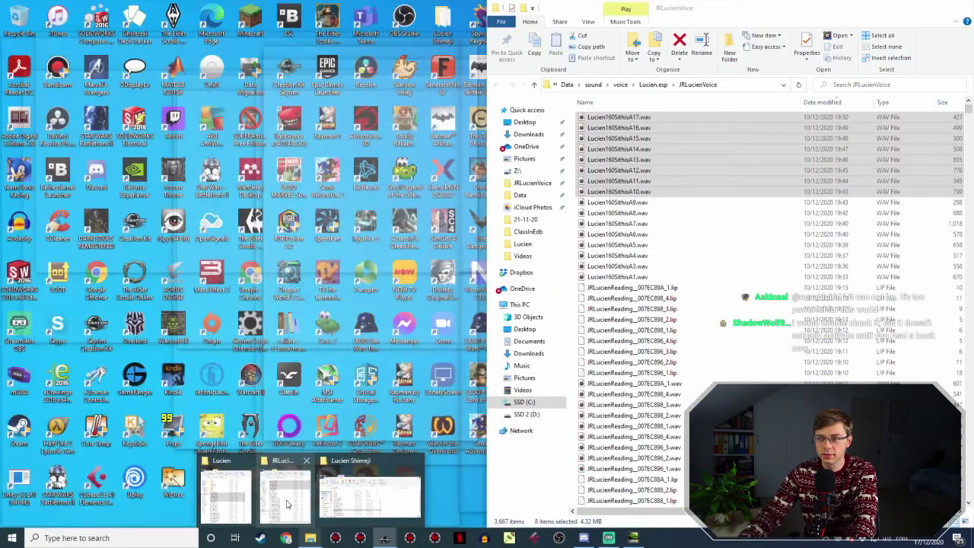
pyautogui.click(289, 498)
pyautogui.click(655, 277)
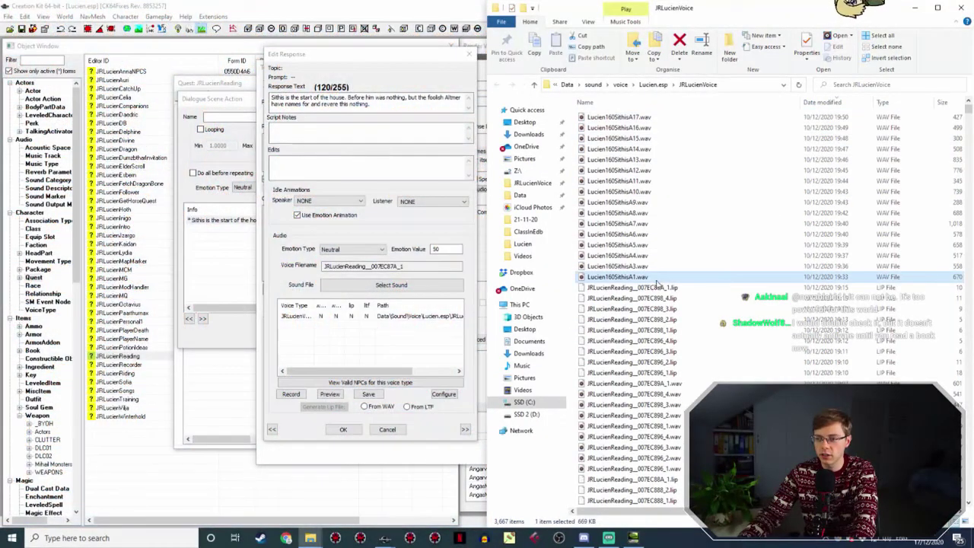
pyautogui.click(648, 278)
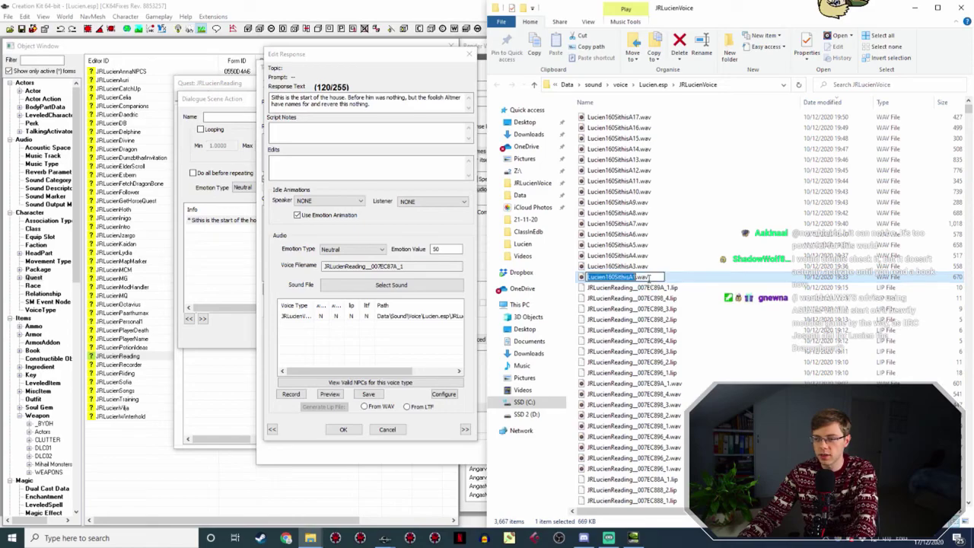
pyautogui.hotkey('ctrl', 'v')
pyautogui.press('Return')
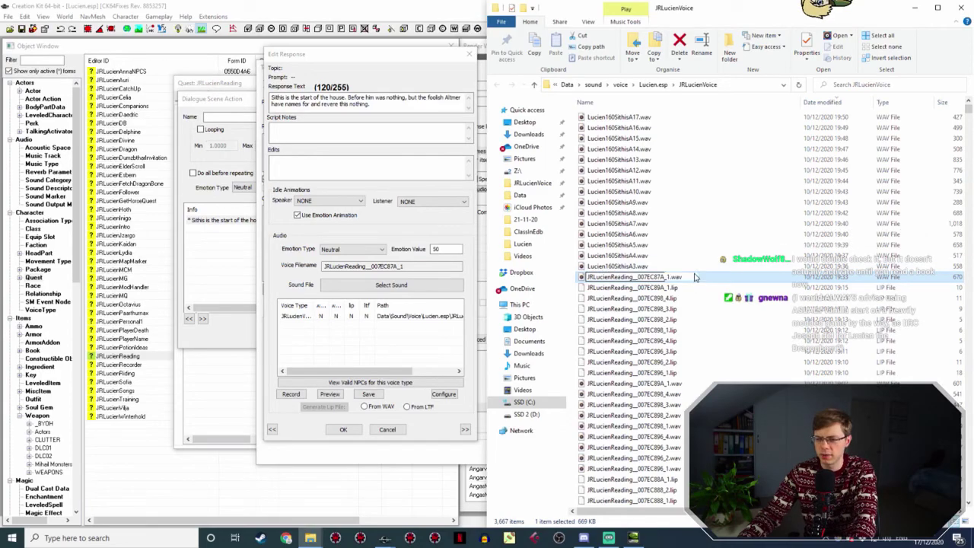
# Confirm the first response in the Creation Kit and reopen it to refresh its voice file entry.
pyautogui.click(343, 429)
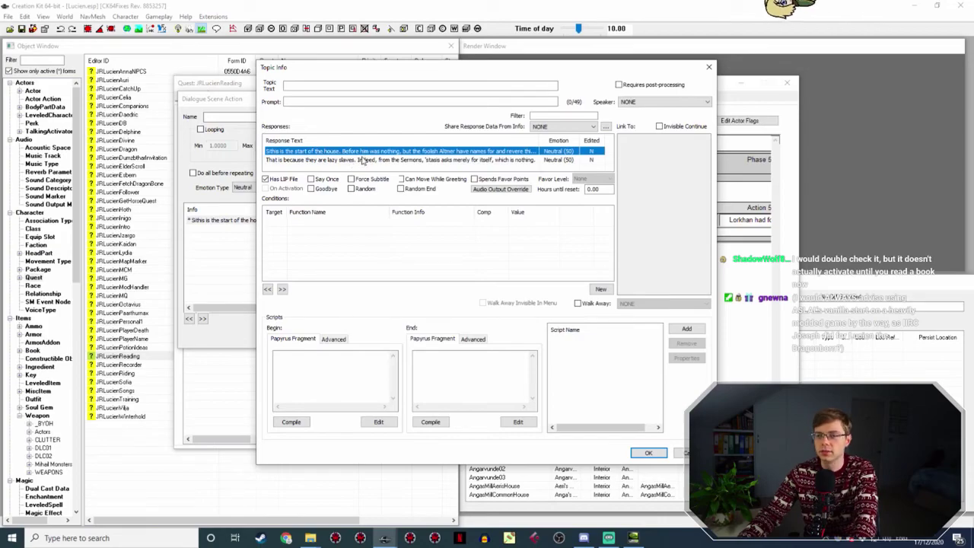
pyautogui.doubleClick(373, 152)
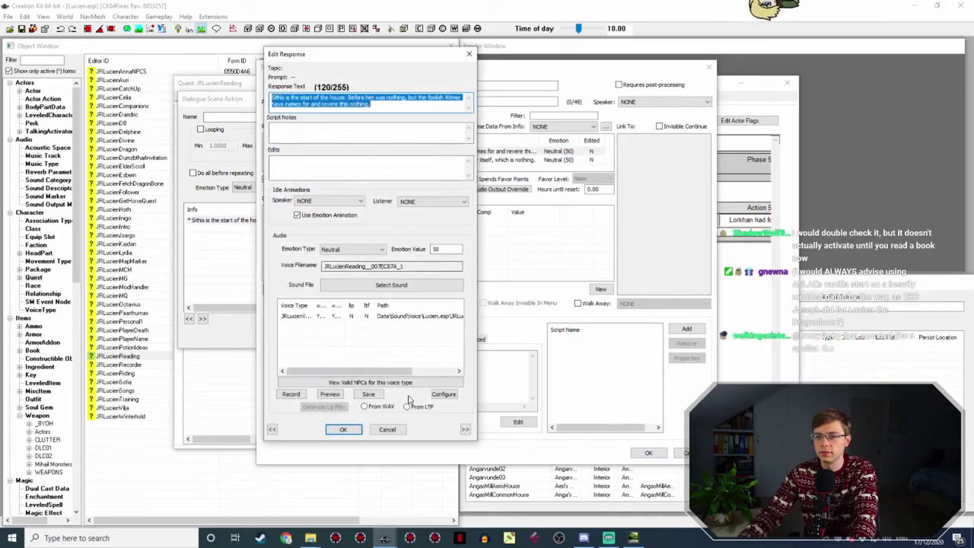
pyautogui.doubleClick(410, 265)
# Bring up the Lucien and JRLucienVoice folders in File Explorer and play JRLucienReading__007EC87A_1.wav to check the line.
pyautogui.click(311, 538)
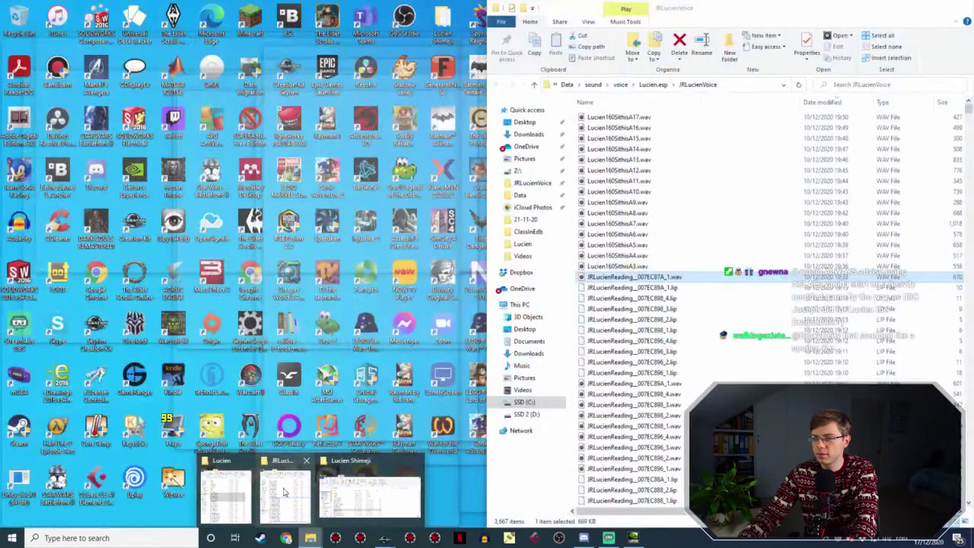
pyautogui.click(283, 493)
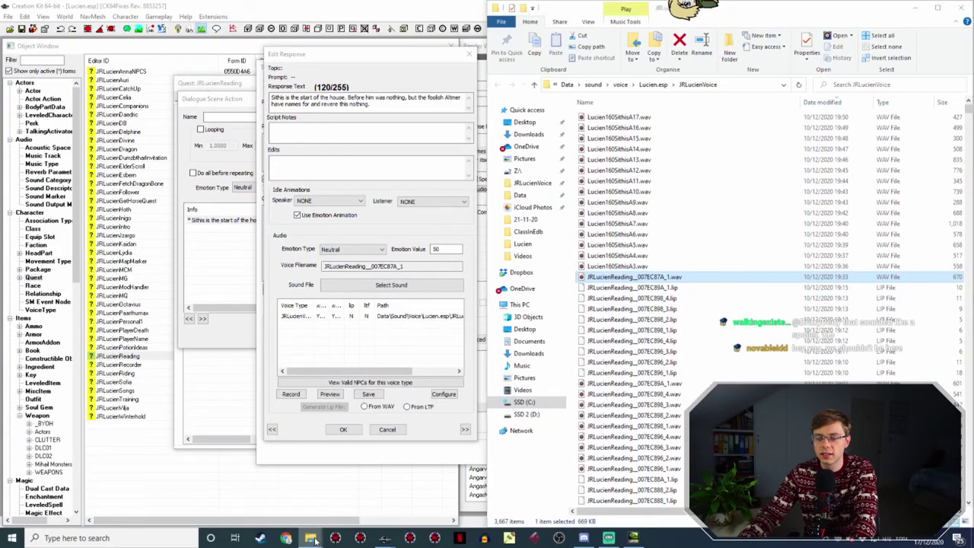
pyautogui.moveTo(312, 538)
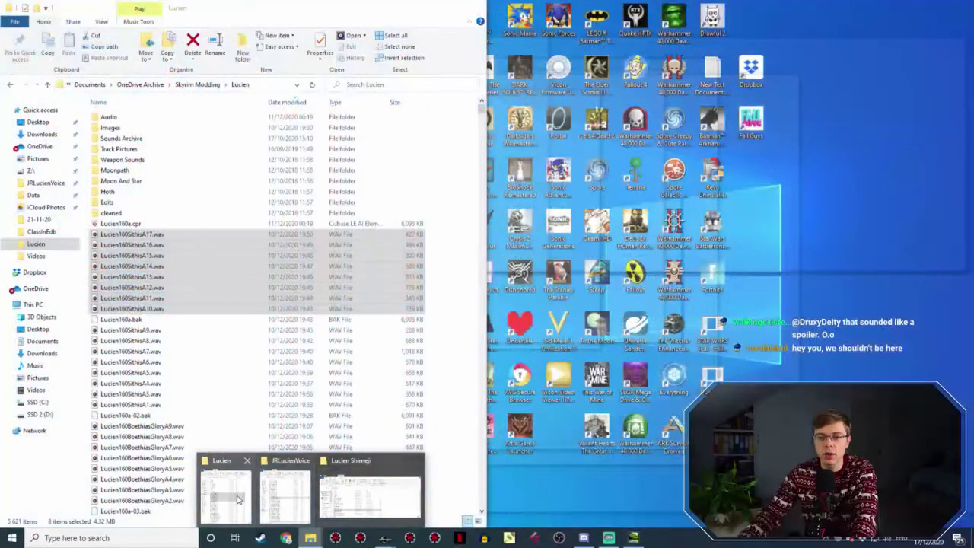
pyautogui.click(242, 498)
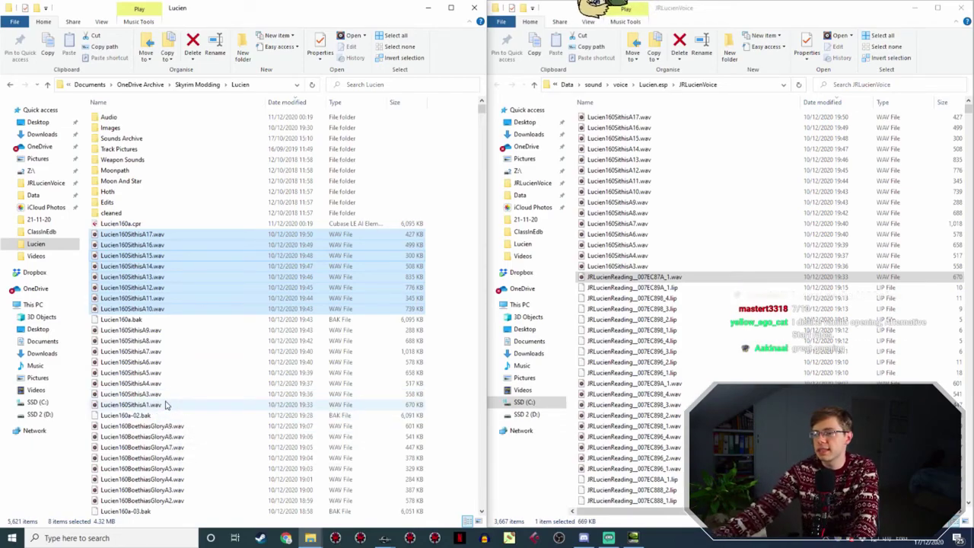
pyautogui.click(669, 280)
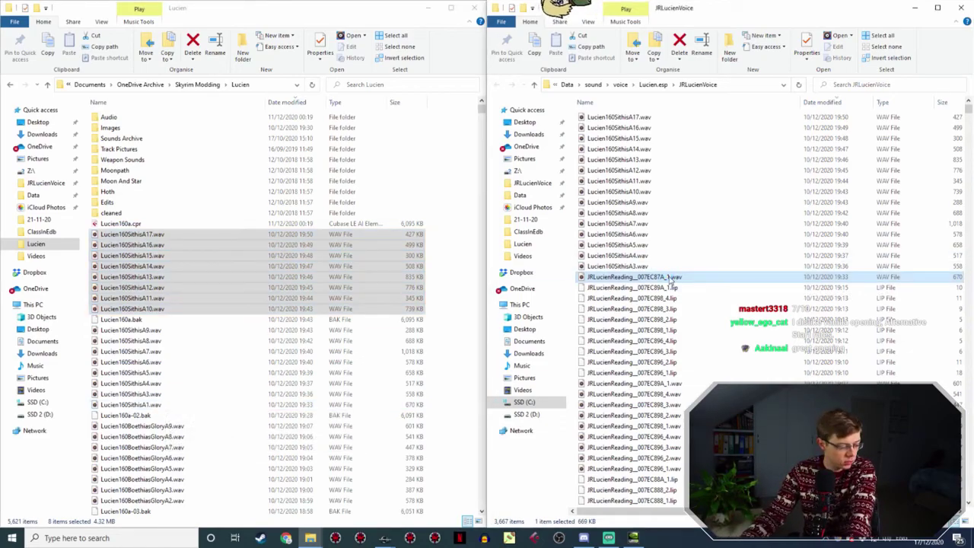
pyautogui.doubleClick(669, 280)
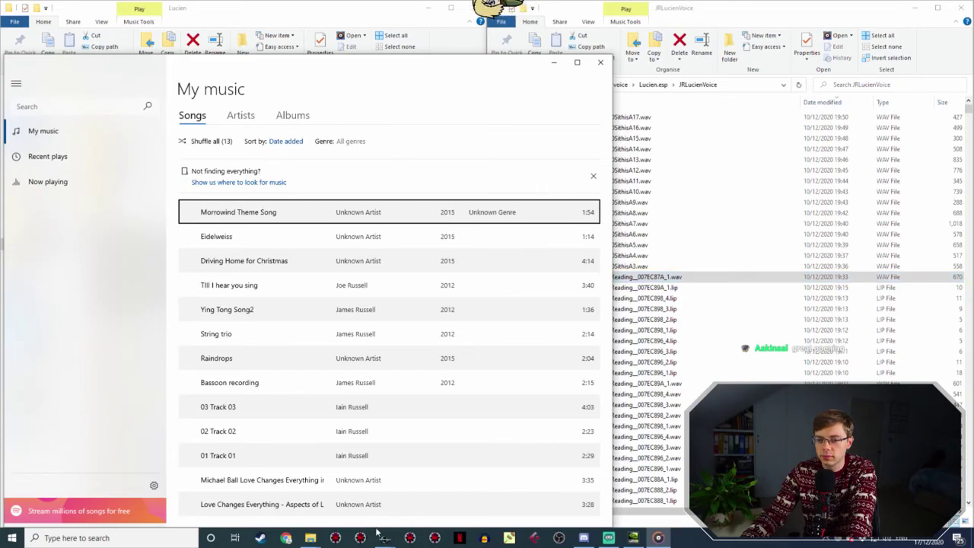
# Switch to the Creation Kit, generate the first response's lip file from the WAV and confirm the response.
pyautogui.moveTo(384, 537)
pyautogui.click(424, 495)
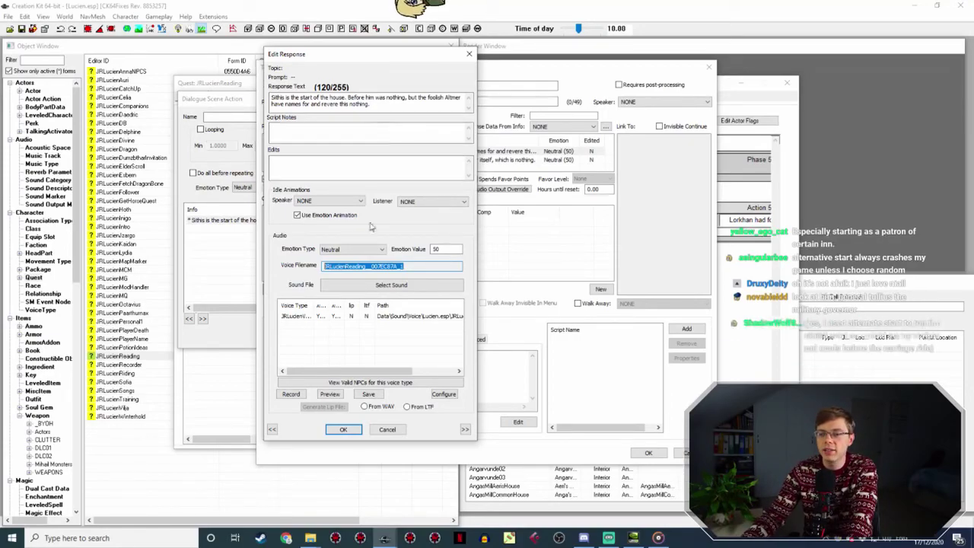
pyautogui.click(357, 370)
pyautogui.click(366, 407)
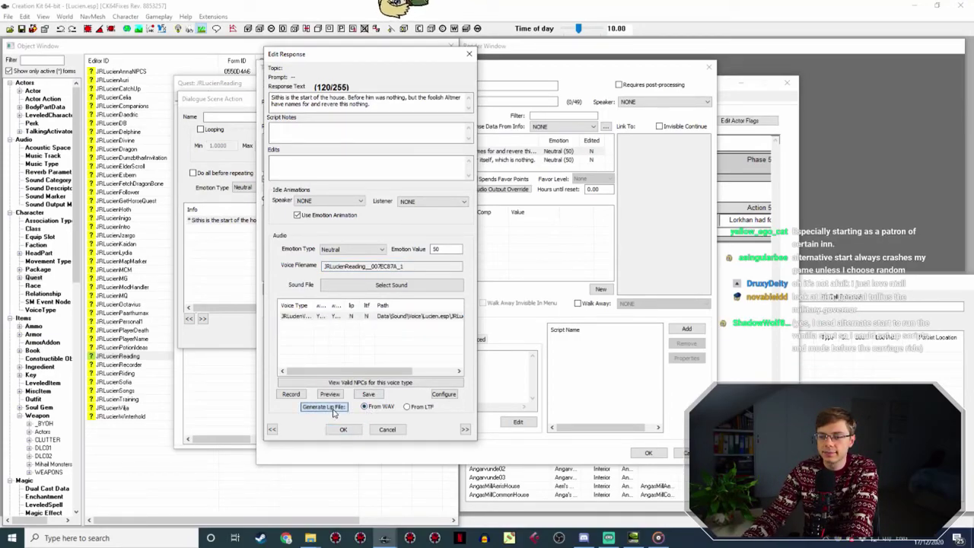
pyautogui.click(343, 429)
# Open the second response, "That is because they are lazy slaves", and play Lucien160SithisA3.wav from the Lucien folder to compare it.
pyautogui.doubleClick(394, 159)
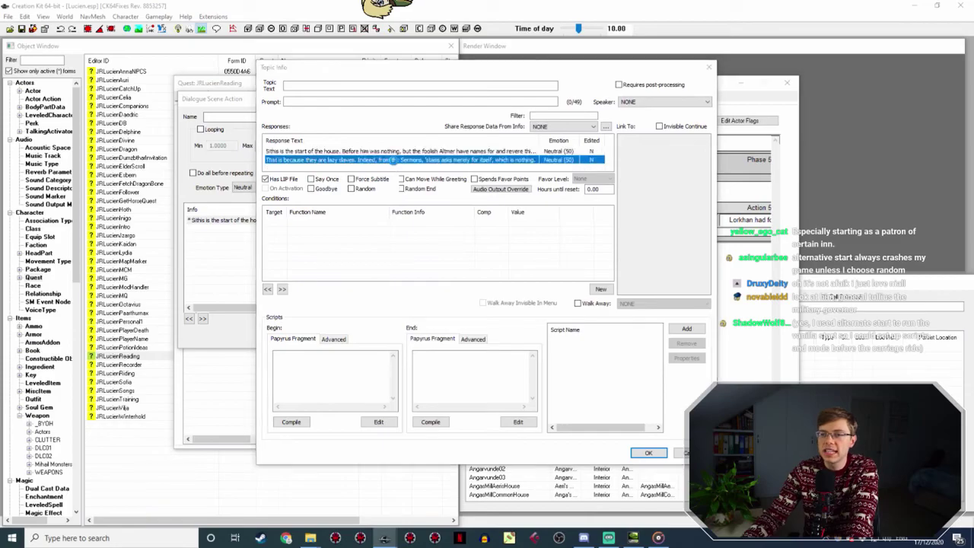
pyautogui.click(310, 538)
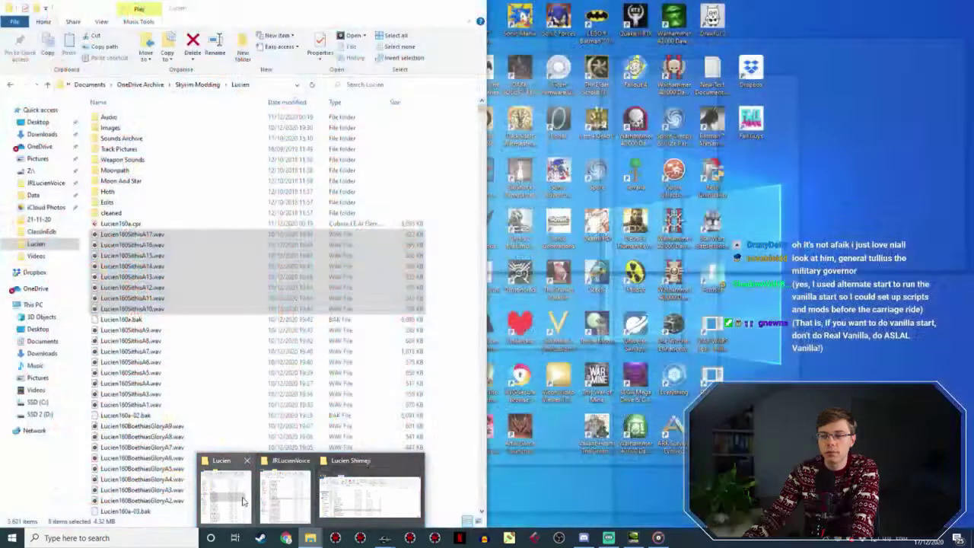
pyautogui.click(244, 500)
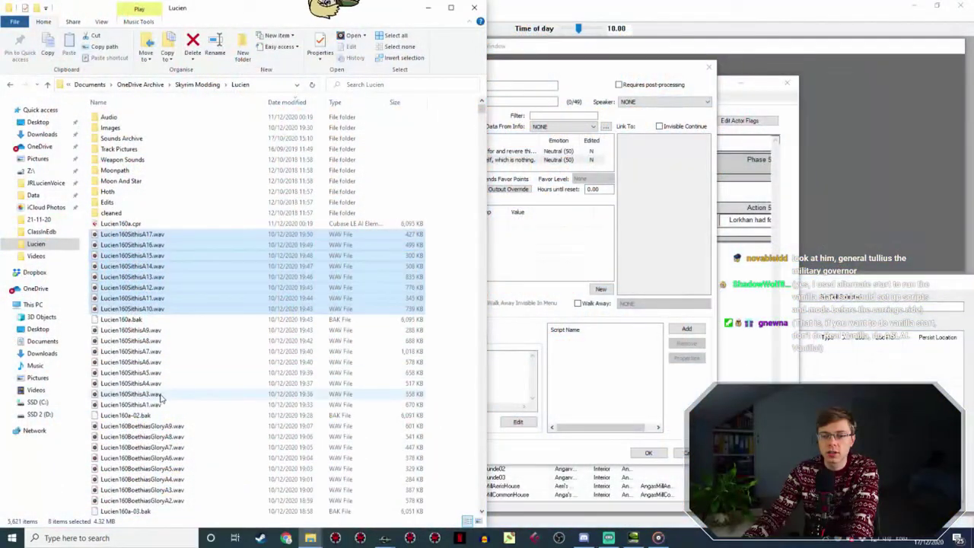
pyautogui.click(160, 394)
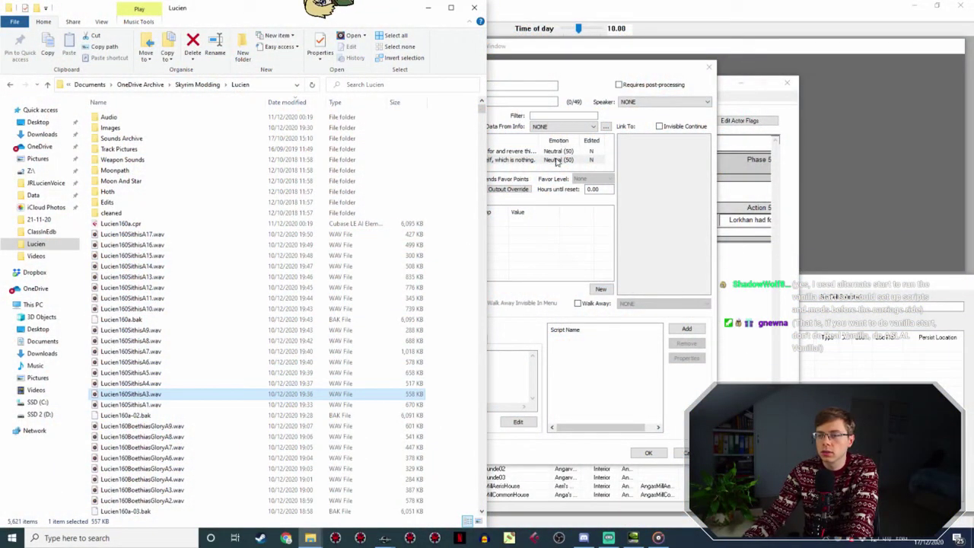
pyautogui.click(572, 228)
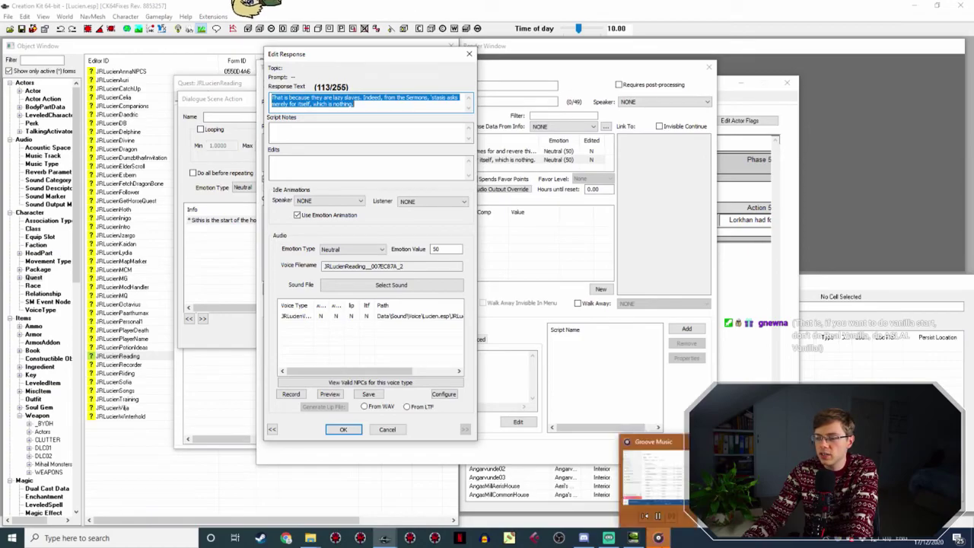
pyautogui.click(658, 537)
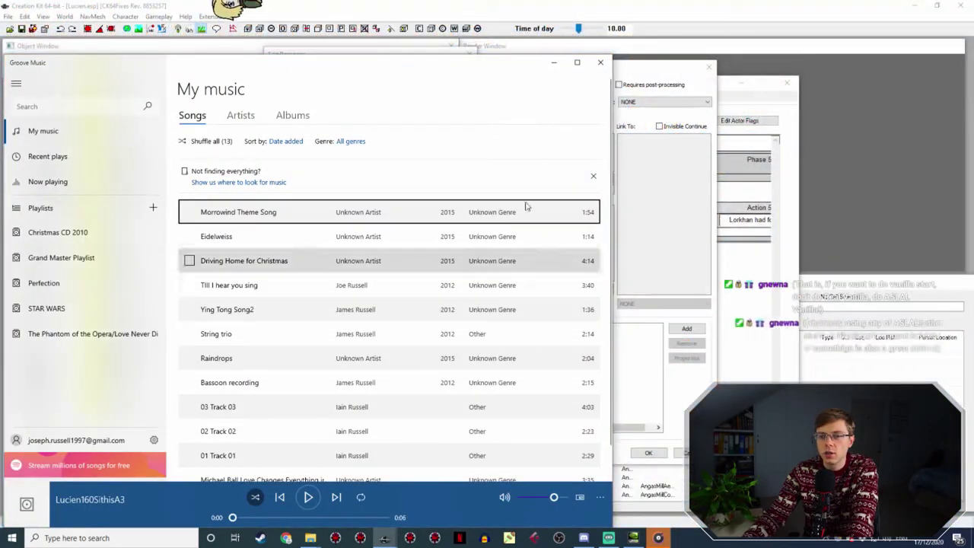
pyautogui.click(554, 62)
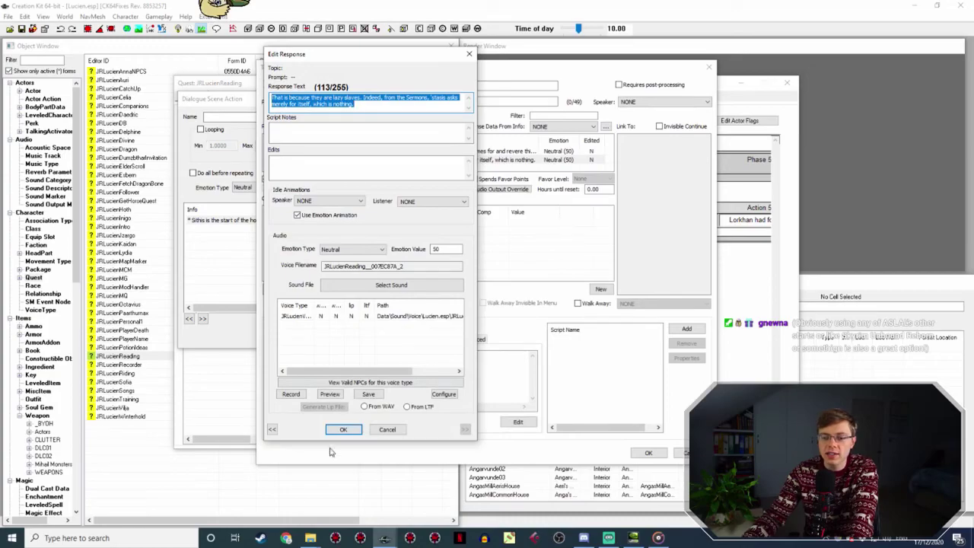
# Bring up the Lucien folder, select Lucien160SithisA3.wav, and show the JRLucienVoice folder beside it to check for the second response's recording.
pyautogui.click(310, 538)
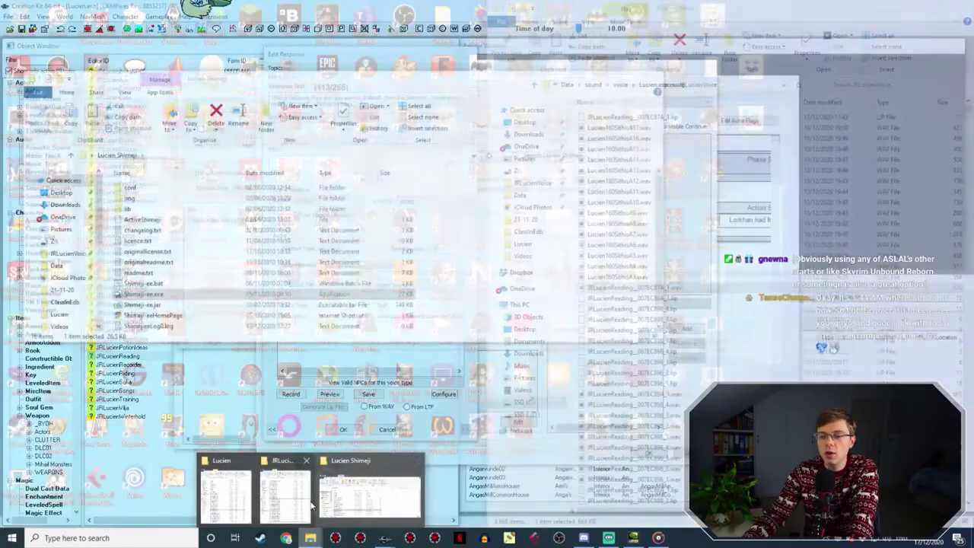
pyautogui.click(227, 495)
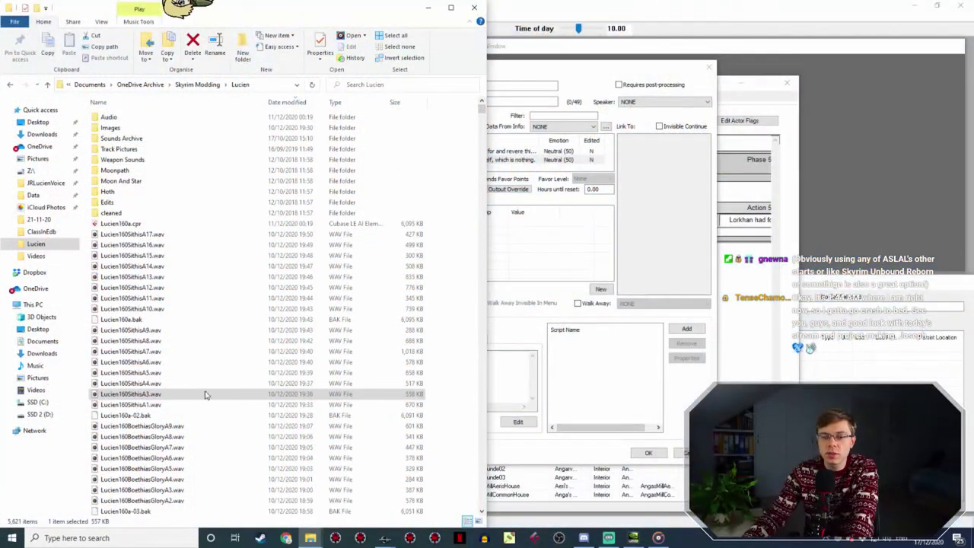
pyautogui.click(205, 394)
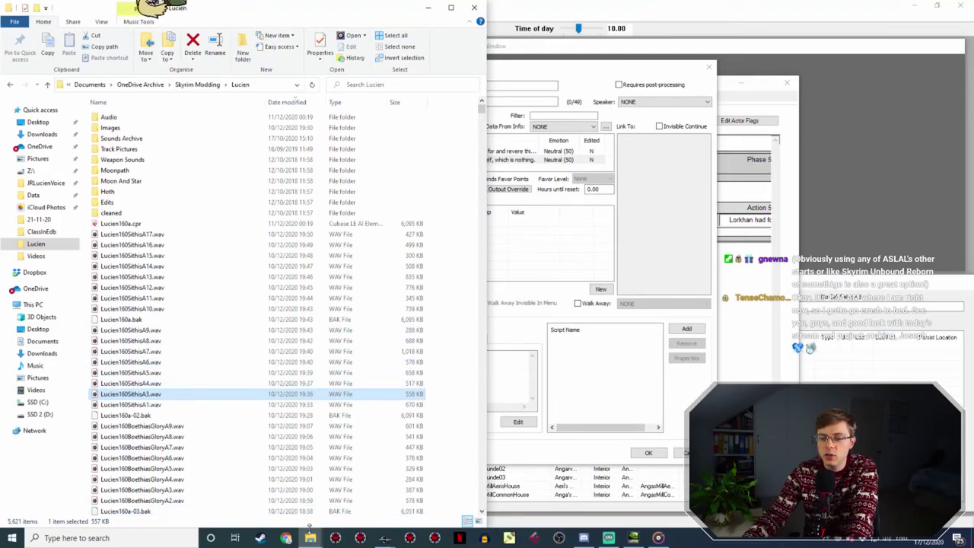
pyautogui.moveTo(310, 533)
pyautogui.moveTo(299, 489)
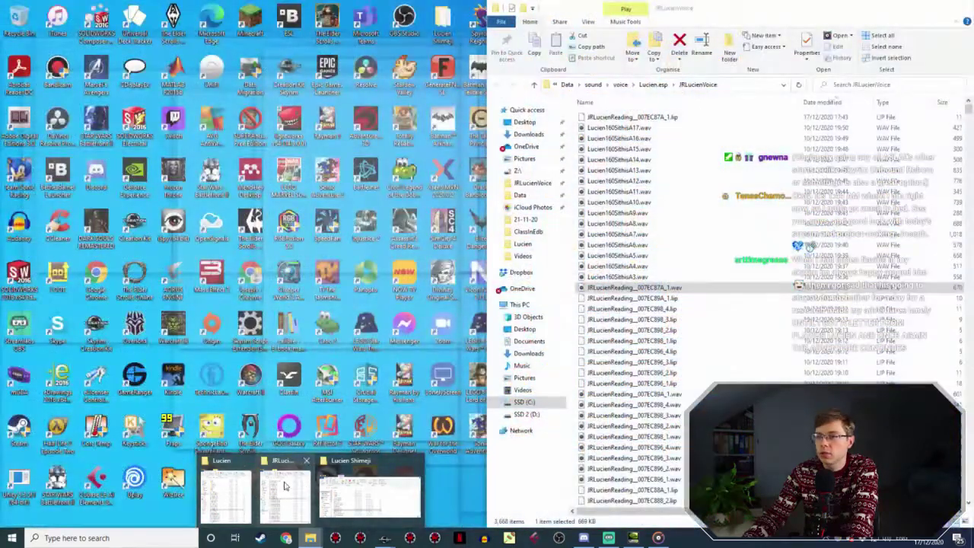
pyautogui.click(226, 494)
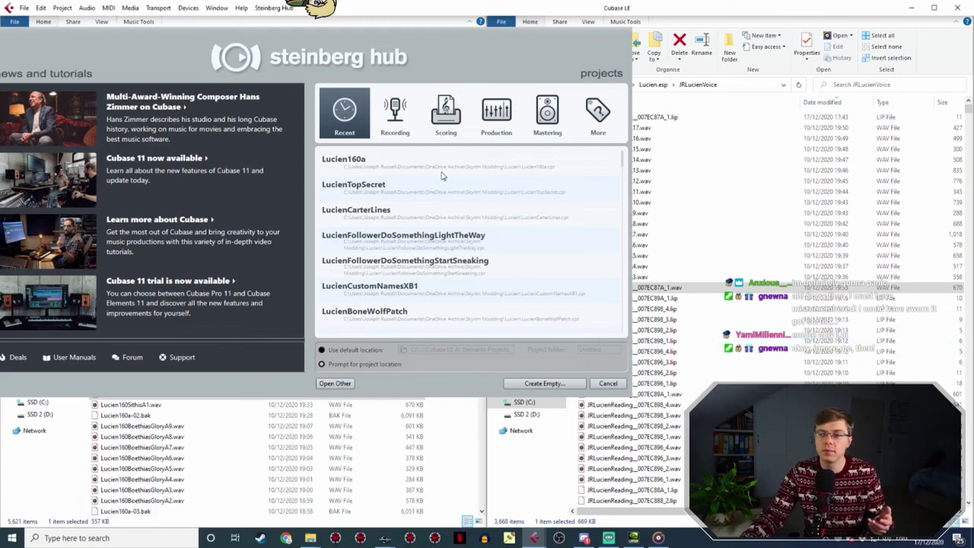
# Open the recent project Lucien160a in Cubase LE and dismiss its list of missing files.
pyautogui.doubleClick(413, 159)
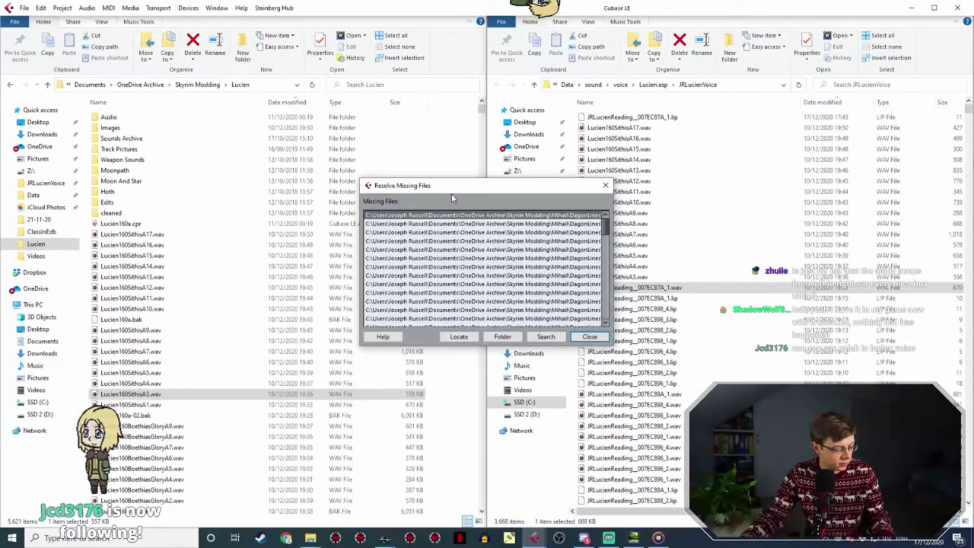
pyautogui.click(590, 337)
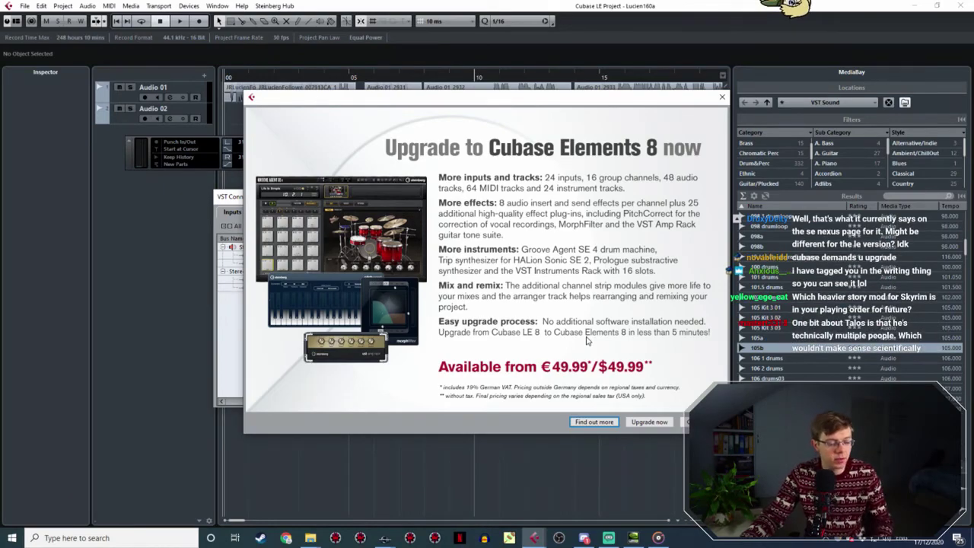
# Switch to Streamlabs OBS and review the Line In (2- Scarlett Solo) device settings and the advanced audio settings without changing them.
pyautogui.click(574, 498)
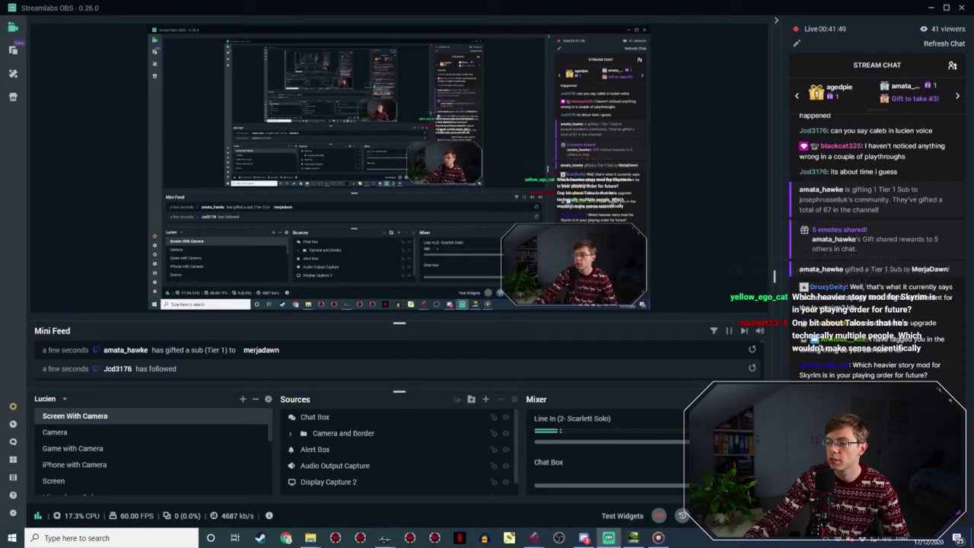
pyautogui.rightClick(755, 237)
pyautogui.click(784, 333)
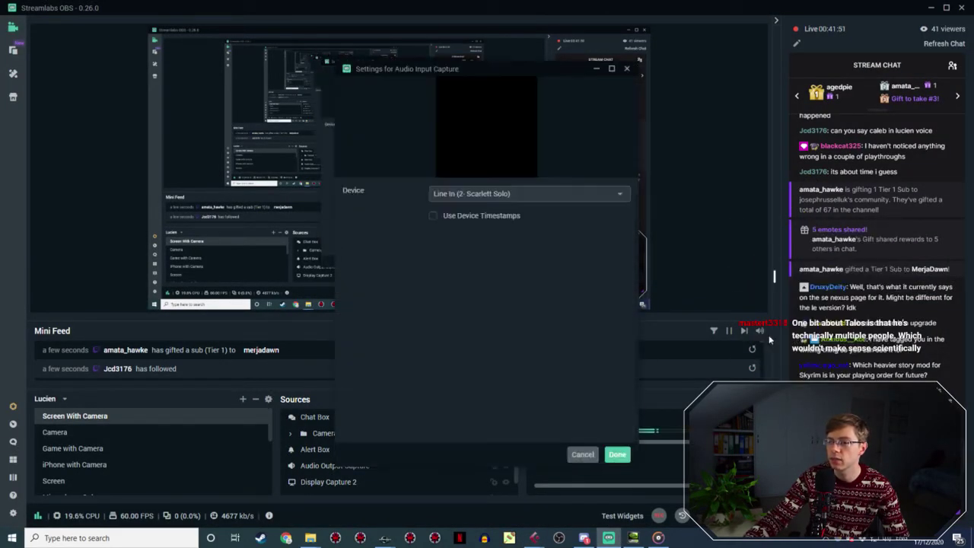
pyautogui.click(582, 454)
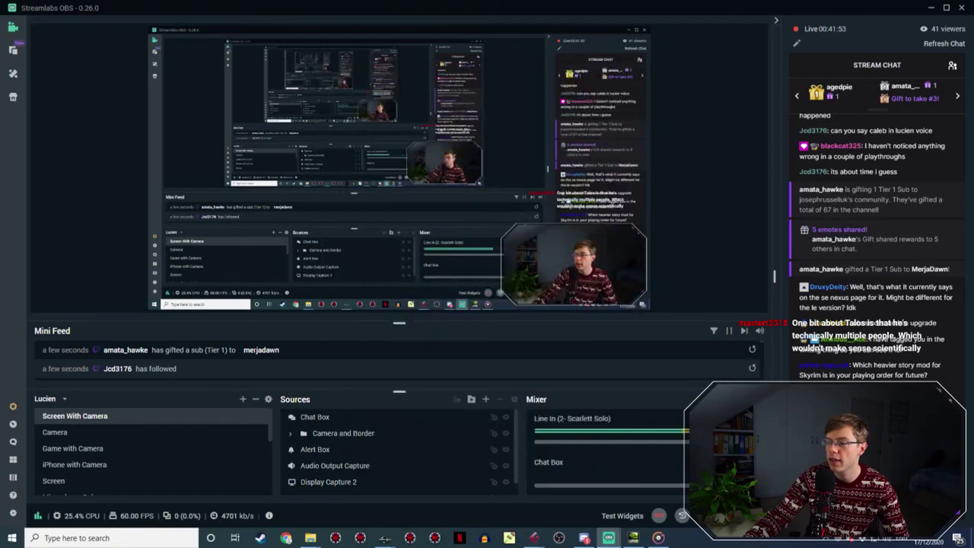
pyautogui.click(679, 399)
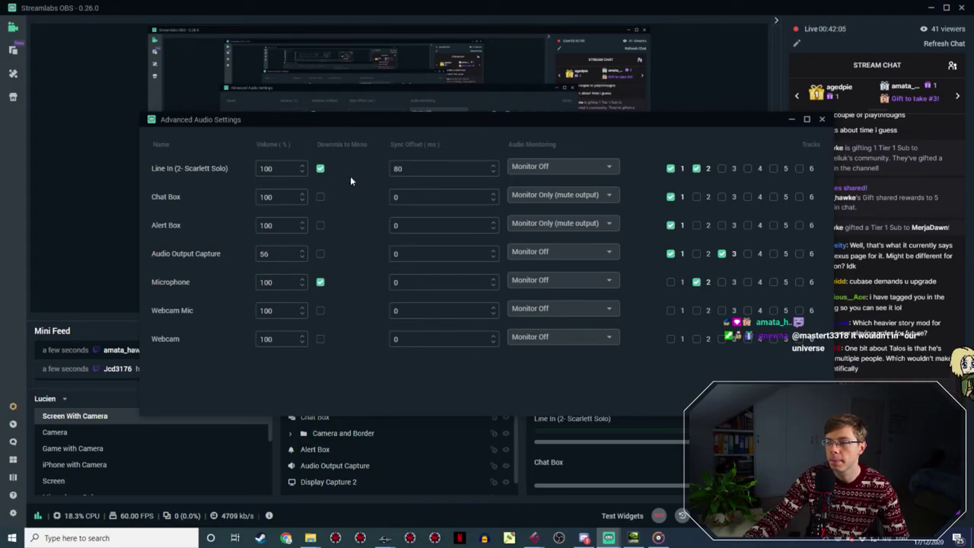
pyautogui.click(823, 120)
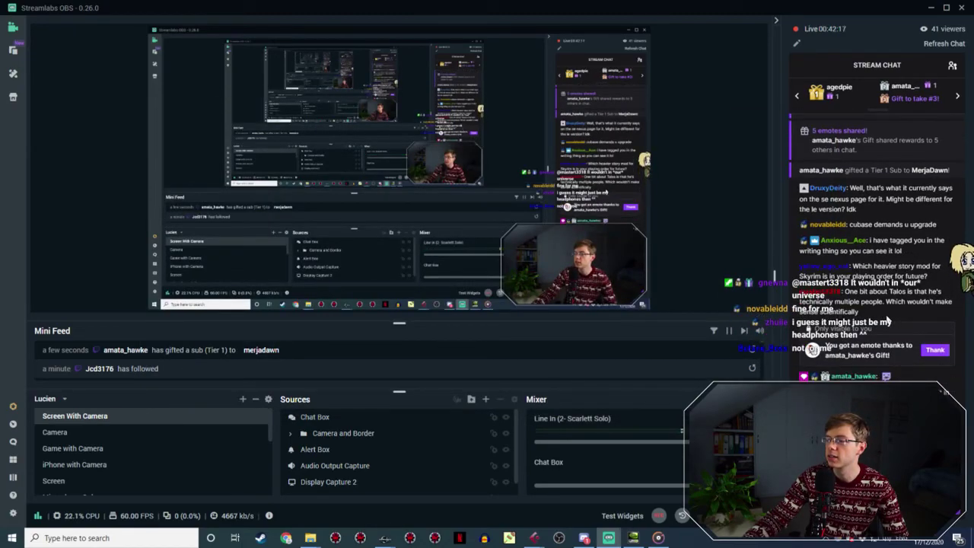
# Return to the Lucien160a project in Cubase LE and close the upgrade offer and the VST Connections window.
pyautogui.click(931, 9)
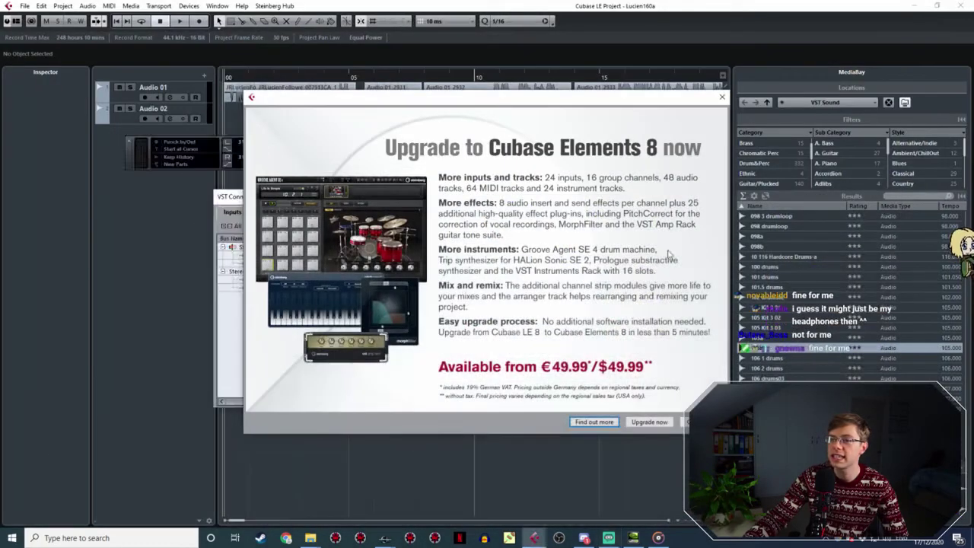
pyautogui.click(722, 97)
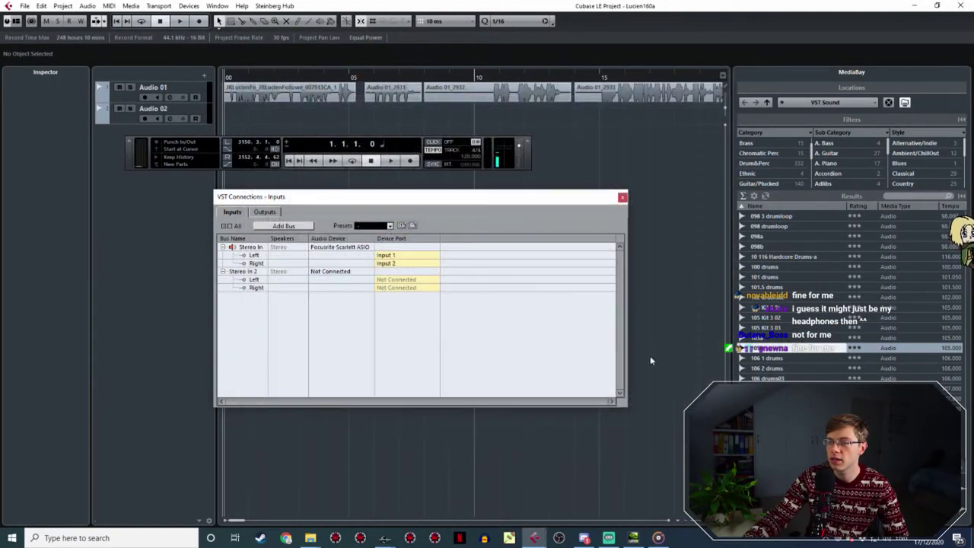
pyautogui.click(622, 197)
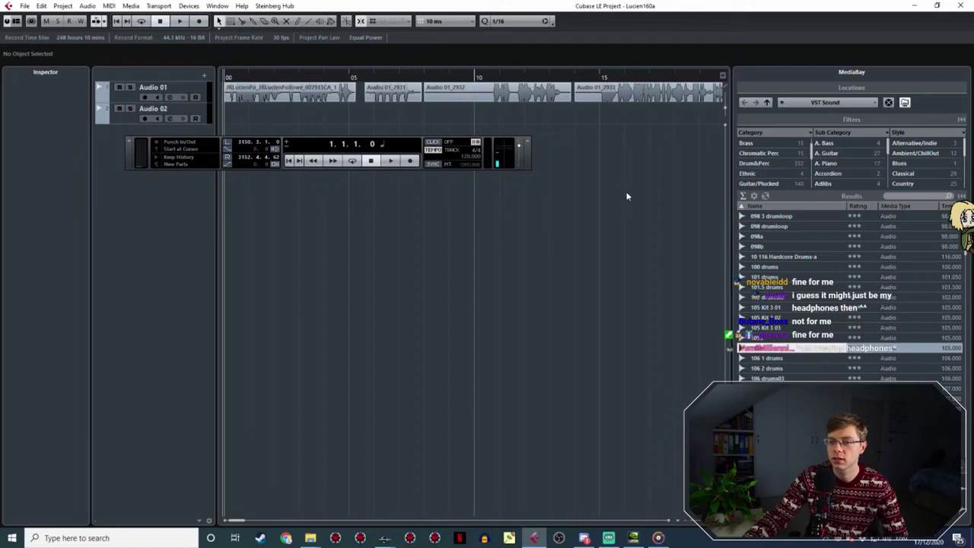
# Find the end of the recordings on the Audio 01 track and place the playback cursor just after the last clip.
pyautogui.press('g')
pyautogui.press('g')
pyautogui.press('g')
pyautogui.press('g')
pyautogui.press('g')
pyautogui.press('g')
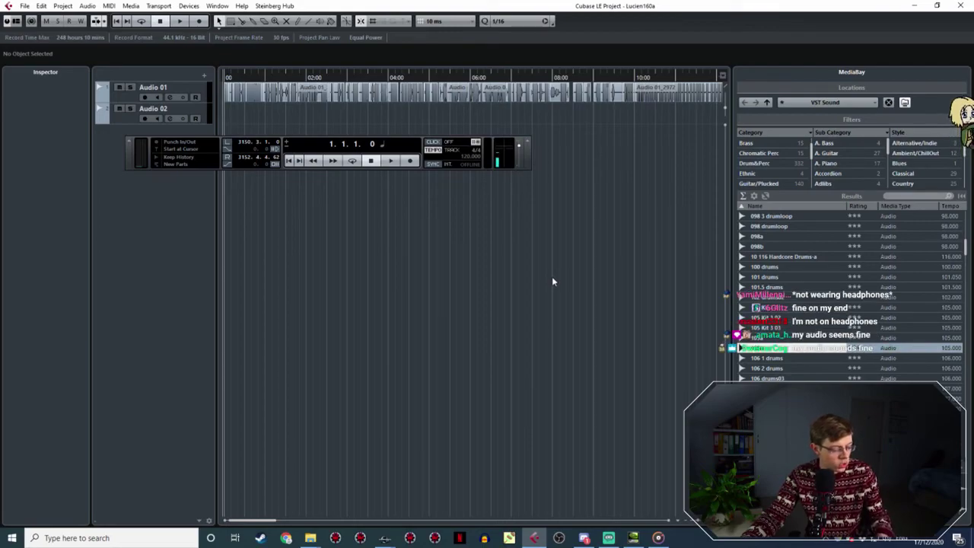
pyautogui.keyDown('shift'); pyautogui.hscroll(5, 646, 218); pyautogui.keyUp('shift')
pyautogui.keyDown('shift'); pyautogui.hscroll(12, 537, 183); pyautogui.keyUp('shift')
pyautogui.keyDown('shift'); pyautogui.hscroll(12, 428, 200); pyautogui.keyUp('shift')
pyautogui.keyDown('shift'); pyautogui.hscroll(17, 426, 199); pyautogui.keyUp('shift')
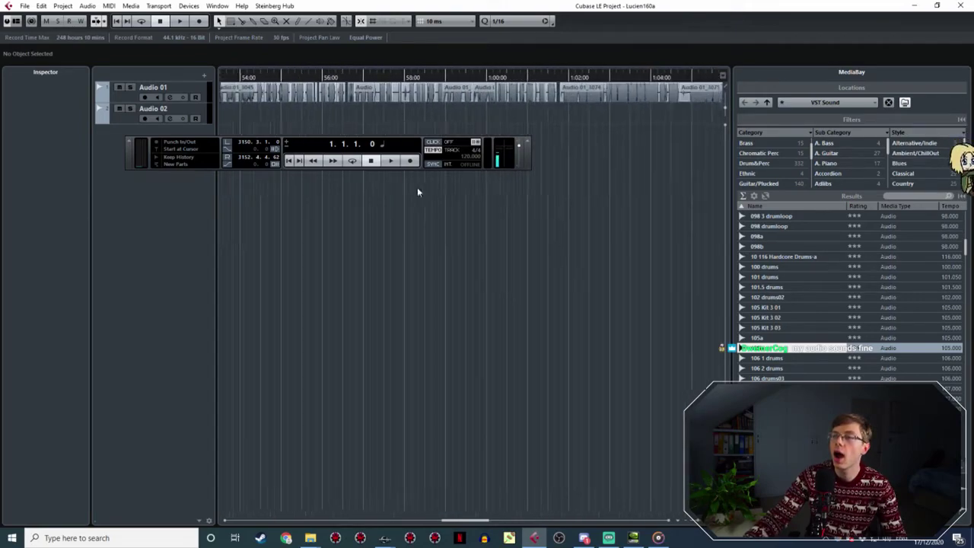
pyautogui.keyDown('shift'); pyautogui.hscroll(14, 489, 196); pyautogui.keyUp('shift')
pyautogui.keyDown('shift'); pyautogui.hscroll(10, 590, 183); pyautogui.keyUp('shift')
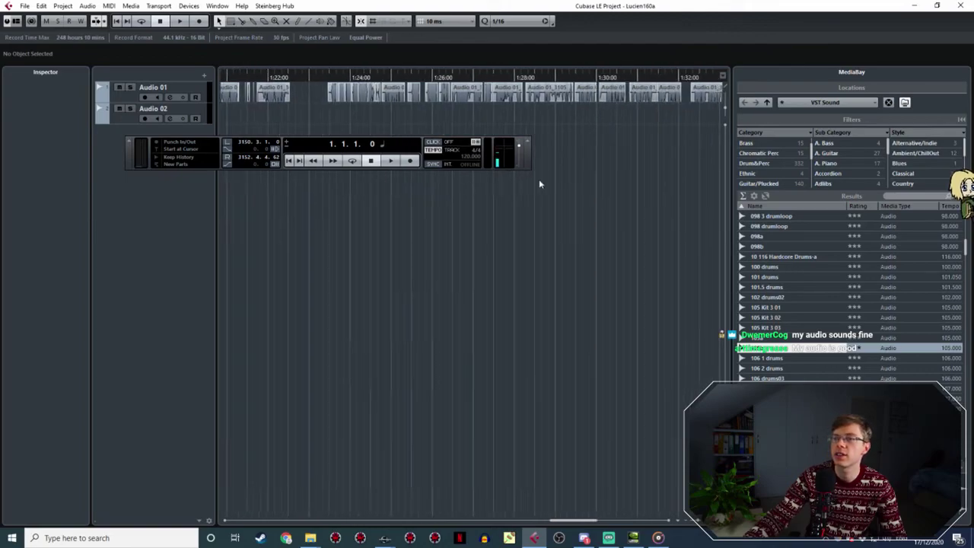
pyautogui.keyDown('shift'); pyautogui.hscroll(14, 521, 181); pyautogui.keyUp('shift')
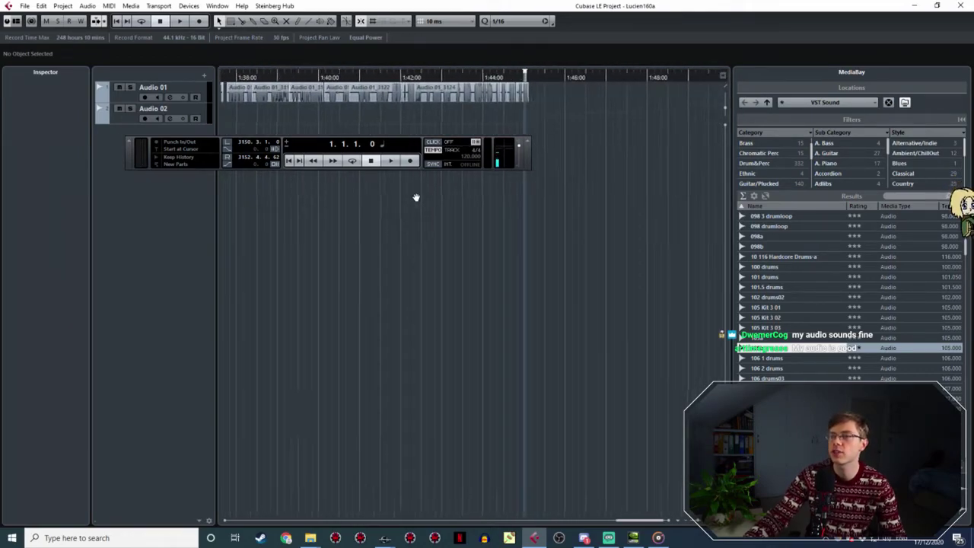
pyautogui.keyDown('shift'); pyautogui.hscroll(1, 417, 197); pyautogui.keyUp('shift')
pyautogui.click(532, 76)
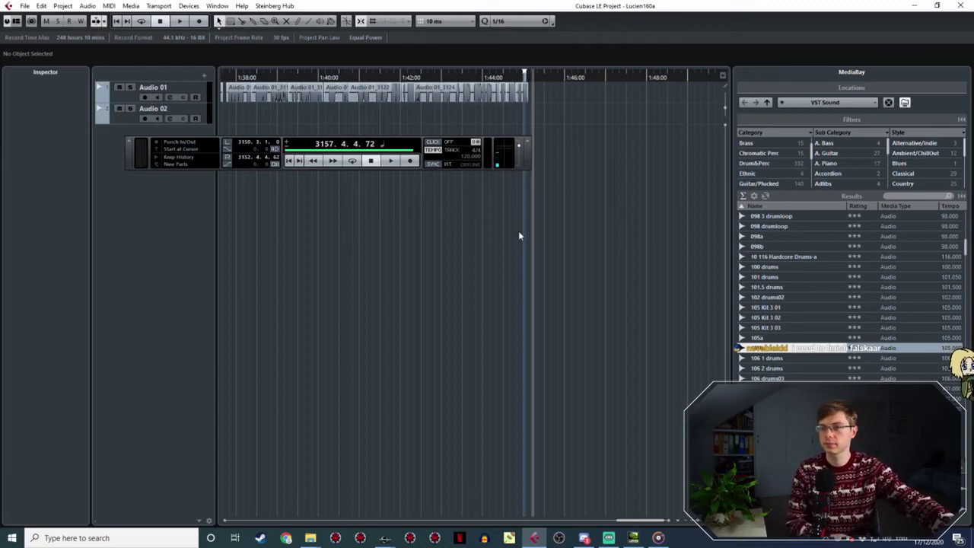
# Play the recording around clip Audio 01_3124 to identify which lines were recorded there.
pyautogui.click(435, 79)
pyautogui.press('space')
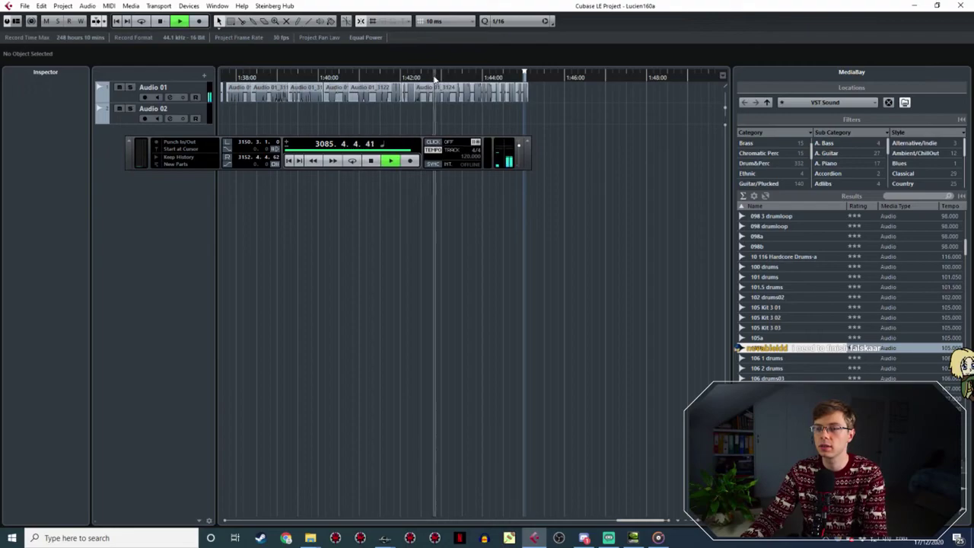
pyautogui.press('space')
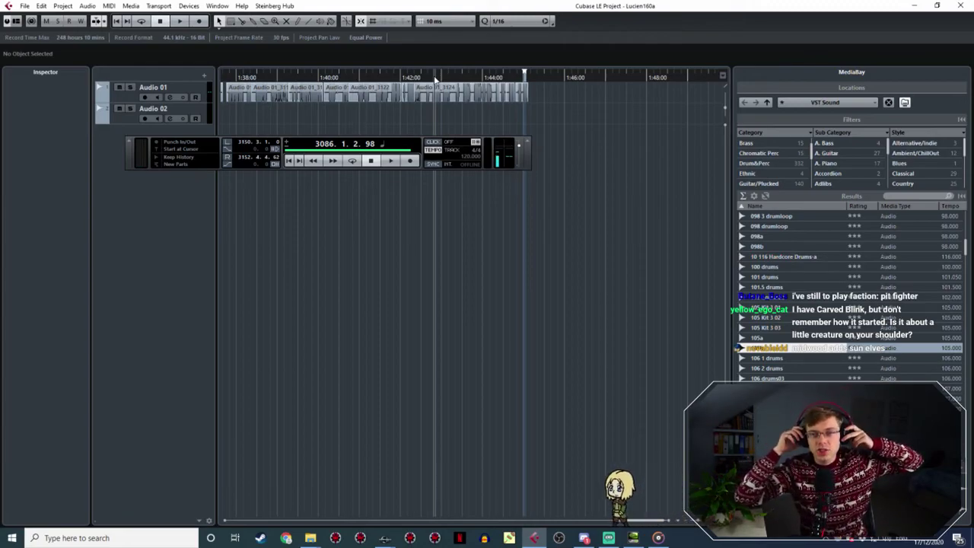
pyautogui.press('space')
pyautogui.moveTo(435, 79); pyautogui.dragTo(446, 117)
pyautogui.press('space')
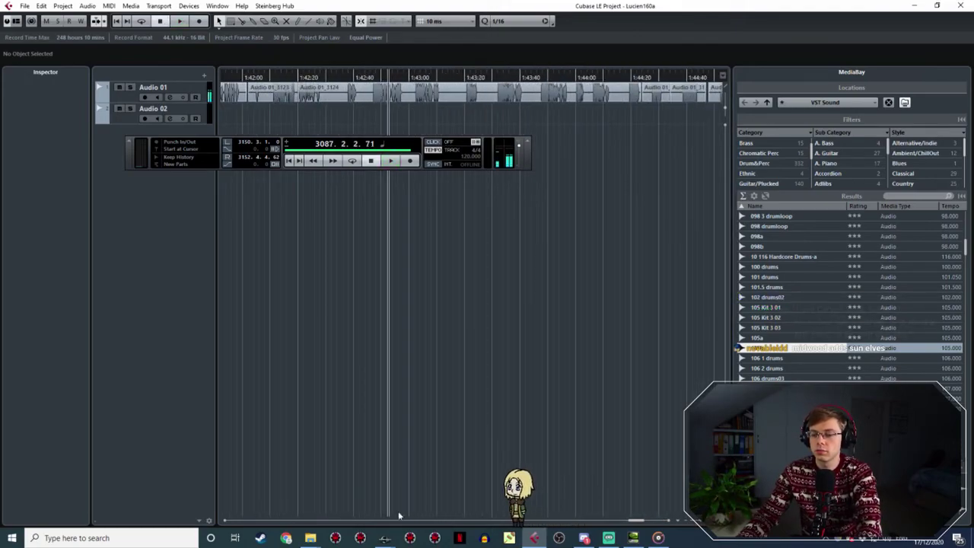
# Go back to the end of clip Audio 01_3121 and play it to find the missing Sithis line.
pyautogui.moveTo(359, 315); pyautogui.dragTo(509, 290, button='middle')
pyautogui.moveTo(247, 144); pyautogui.dragTo(405, 95, button='middle')
pyautogui.click(333, 79)
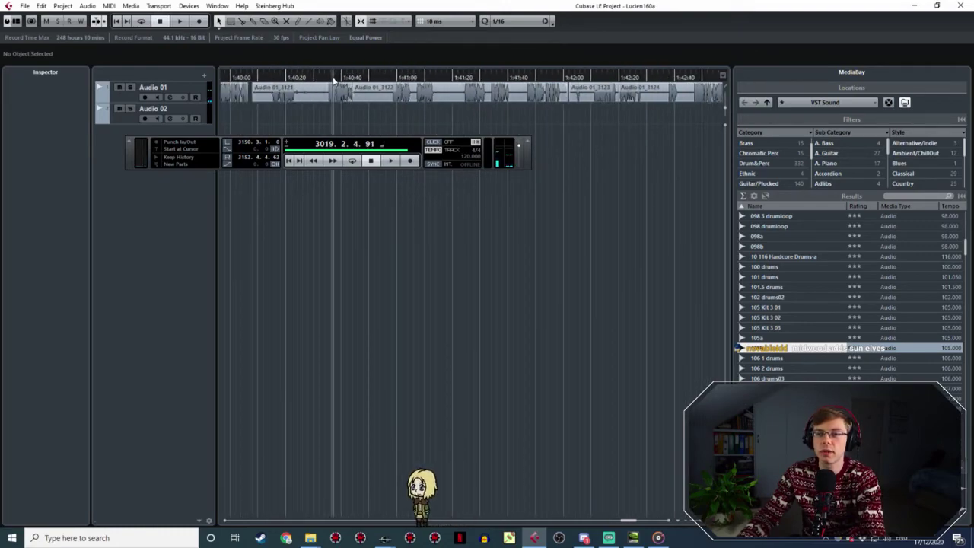
pyautogui.press('space')
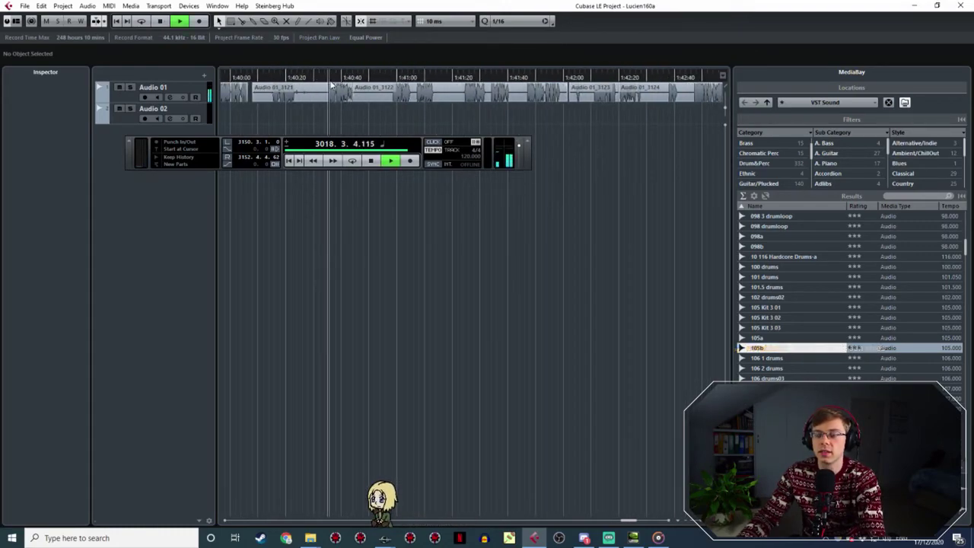
pyautogui.keyDown('ctrl'); pyautogui.scroll(2, 330, 82); pyautogui.keyUp('ctrl')
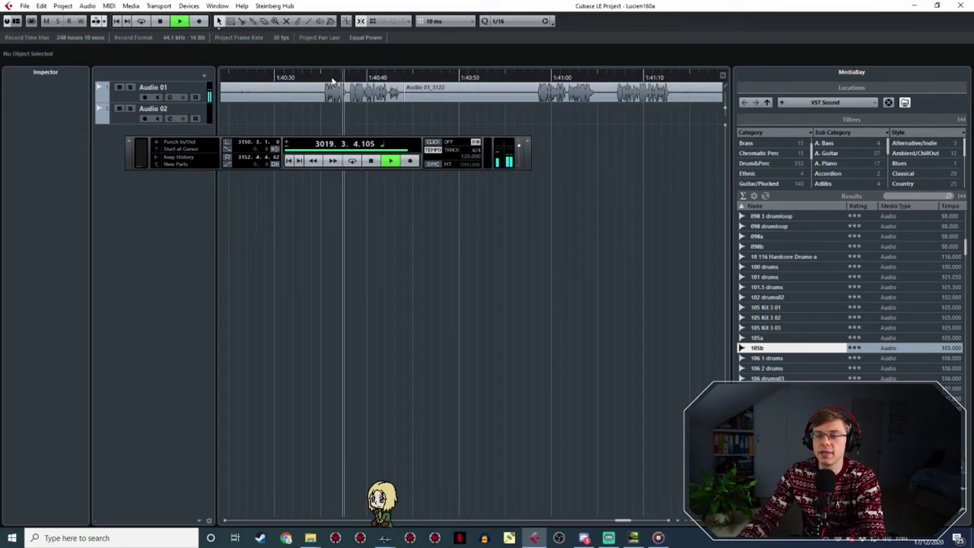
# Check the second response's text in the Creation Kit, then return to the Cubase project.
pyautogui.click(384, 537)
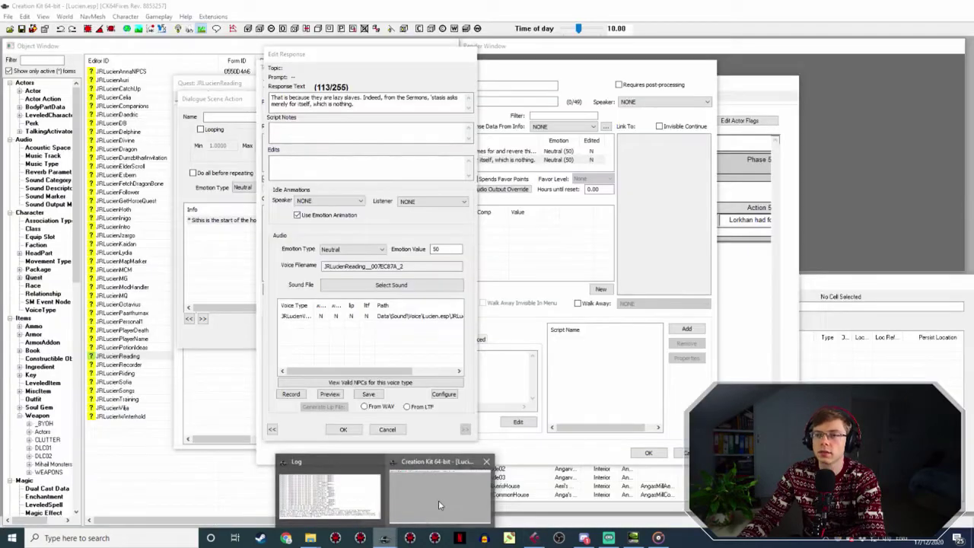
pyautogui.click(438, 500)
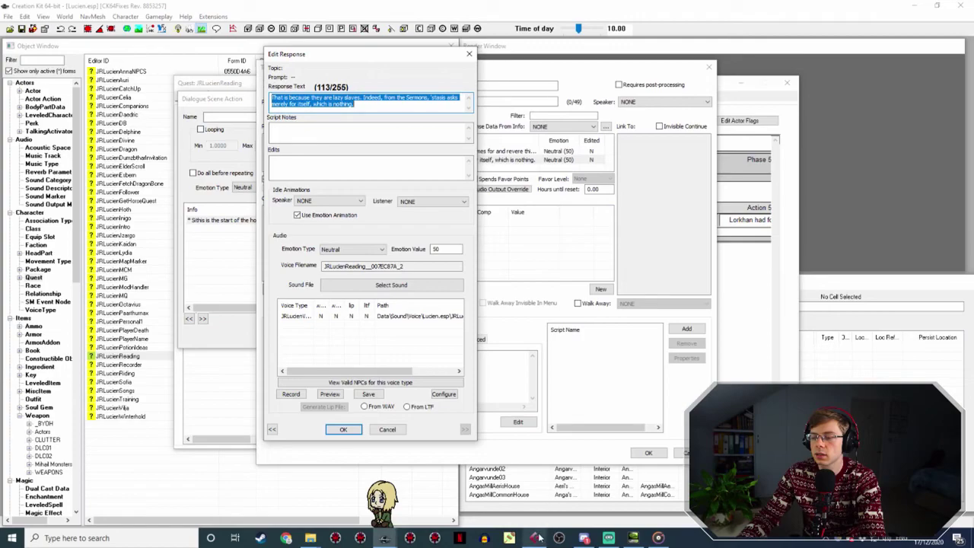
pyautogui.click(537, 537)
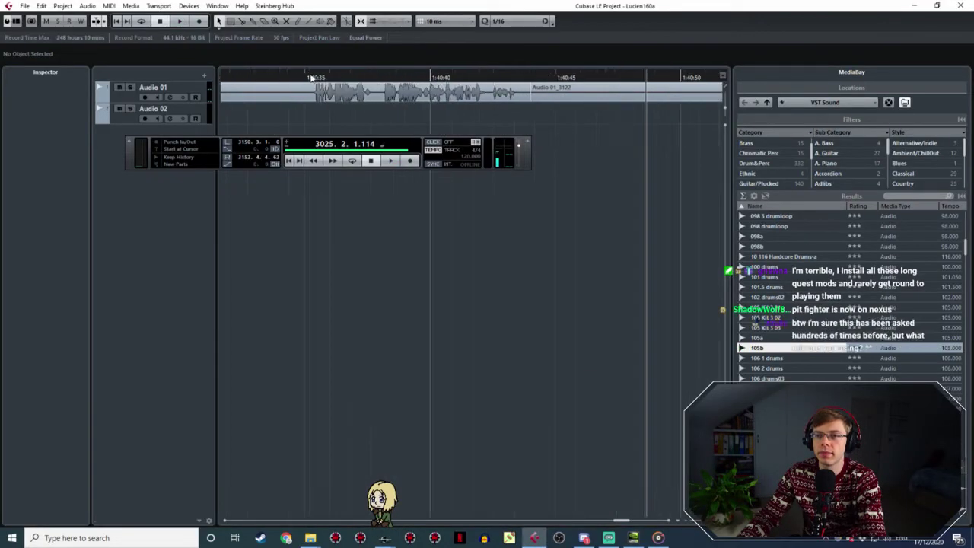
# Set the locator range around the spoken line at the end of Audio 01_3121, about 1:40:35 to 1:40:44, and play it to check.
pyautogui.moveTo(310, 74); pyautogui.dragTo(522, 74)
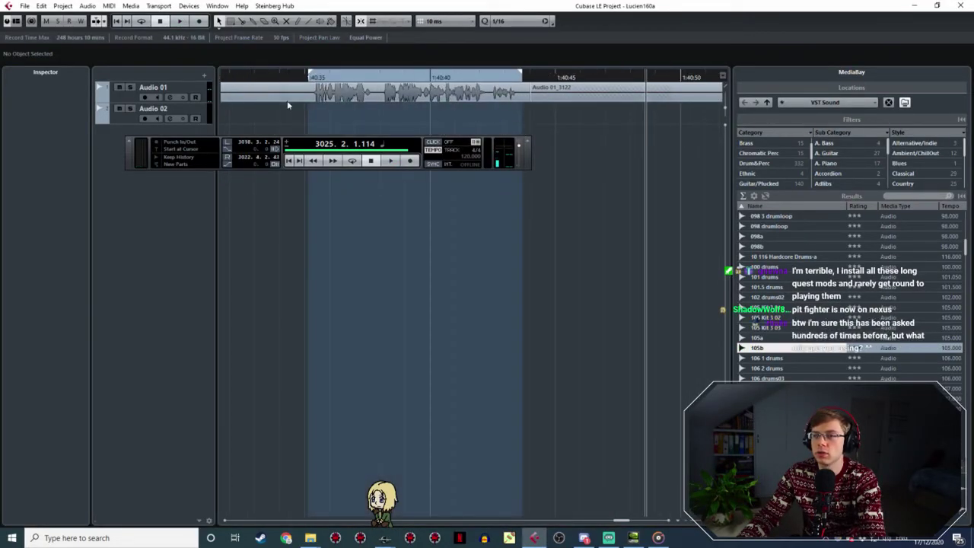
pyautogui.doubleClick(397, 79)
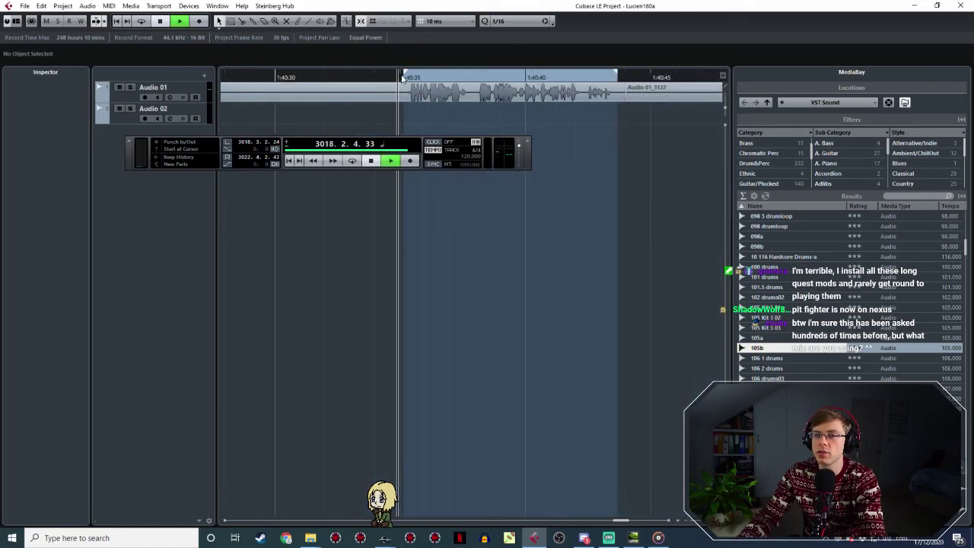
pyautogui.click(401, 79)
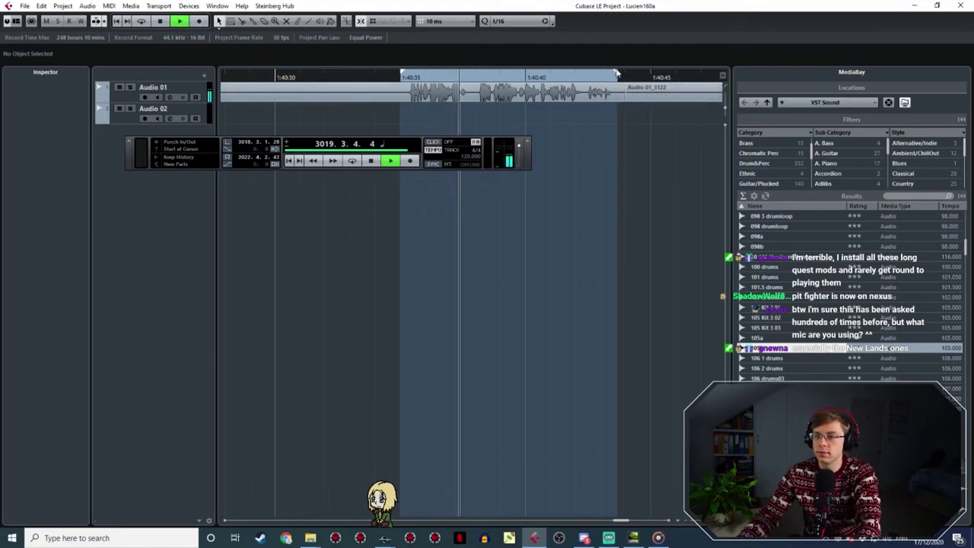
pyautogui.press('space')
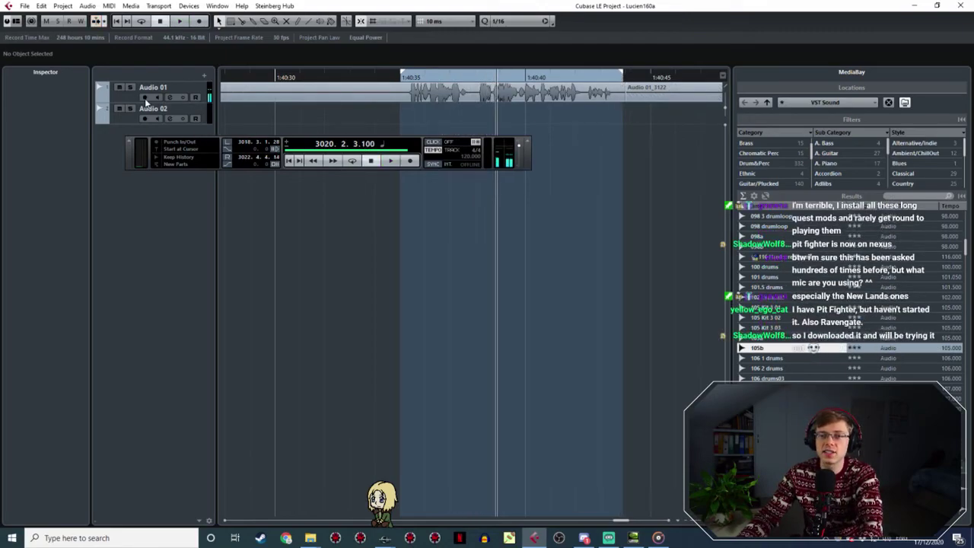
# Record-enable the Audio 01 track and export the located range as a mono 16-bit Wave file named Lucien160SithisA2.
pyautogui.click(145, 97)
pyautogui.click(24, 5)
pyautogui.moveTo(65, 159)
pyautogui.click(218, 185)
pyautogui.click(447, 159)
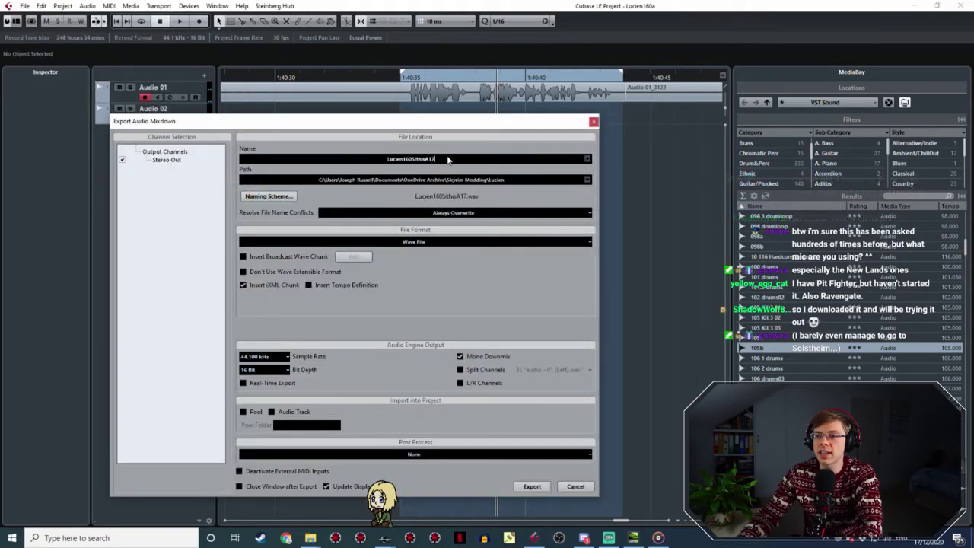
pyautogui.press('BackSpace')
pyautogui.press('BackSpace')
pyautogui.write('2')
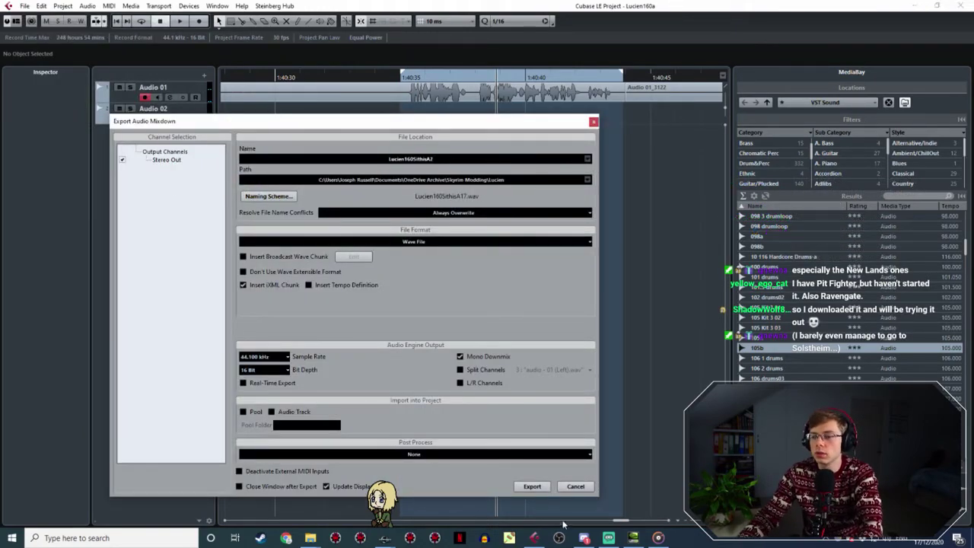
pyautogui.click(532, 486)
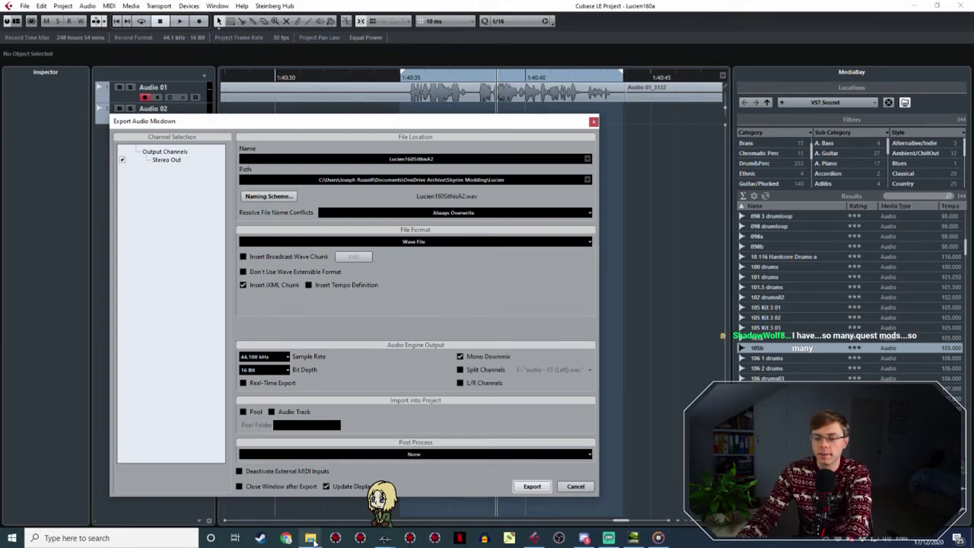
# Switch to File Explorer and copy Lucien160SithisA2.wav from the Lucien folder into the JRLucienVoice folder.
pyautogui.moveTo(314, 538)
pyautogui.click(288, 499)
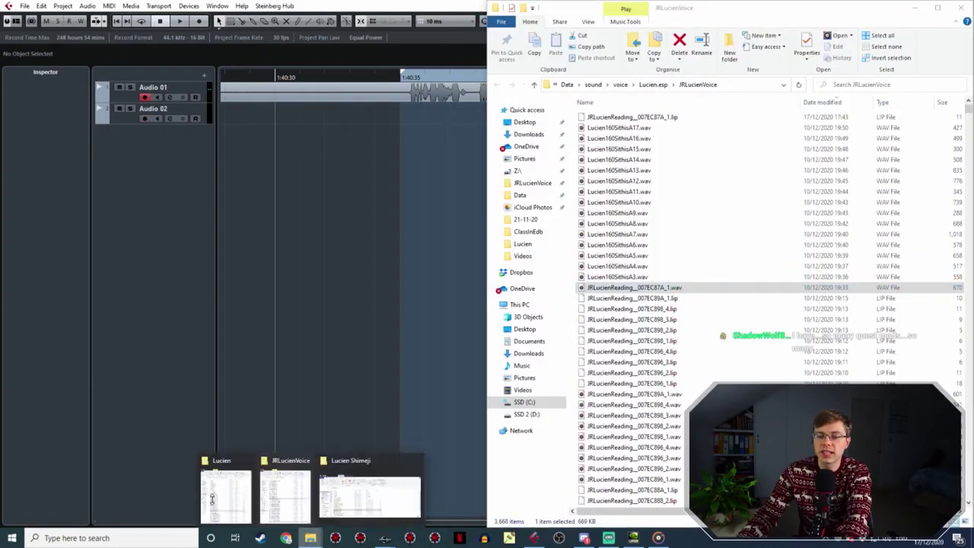
pyautogui.click(226, 474)
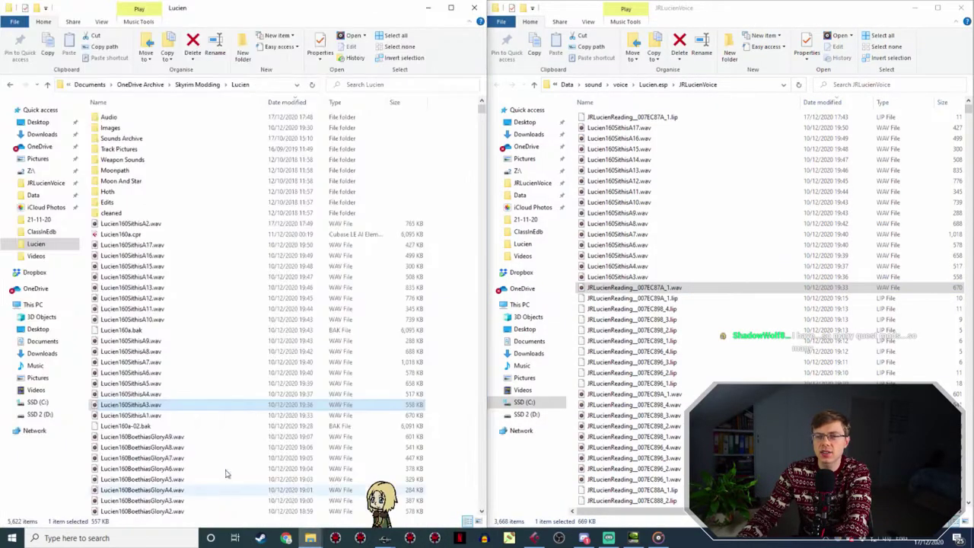
pyautogui.click(156, 223)
pyautogui.moveTo(150, 226); pyautogui.dragTo(639, 260)
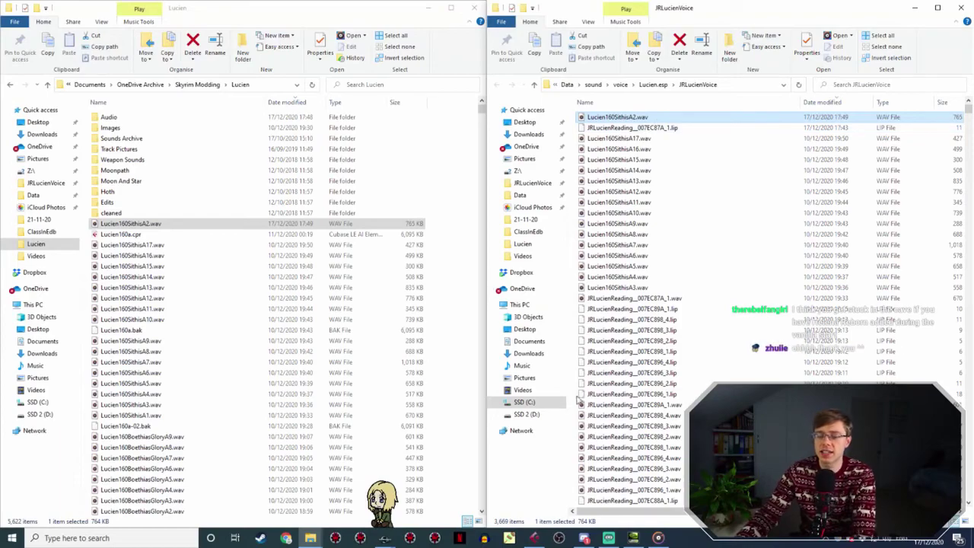
# Copy the second response's voice filename from the Creation Kit and rename Lucien160SithisA2.wav as JRLucienReading__007EC87A_2.wav in JRLucienVoice.
pyautogui.click(386, 538)
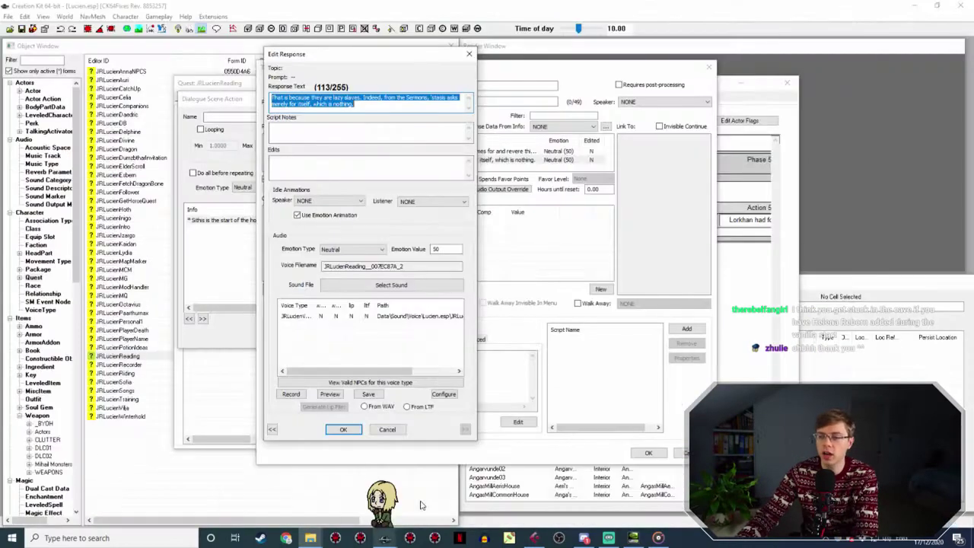
pyautogui.moveTo(413, 263); pyautogui.dragTo(315, 258)
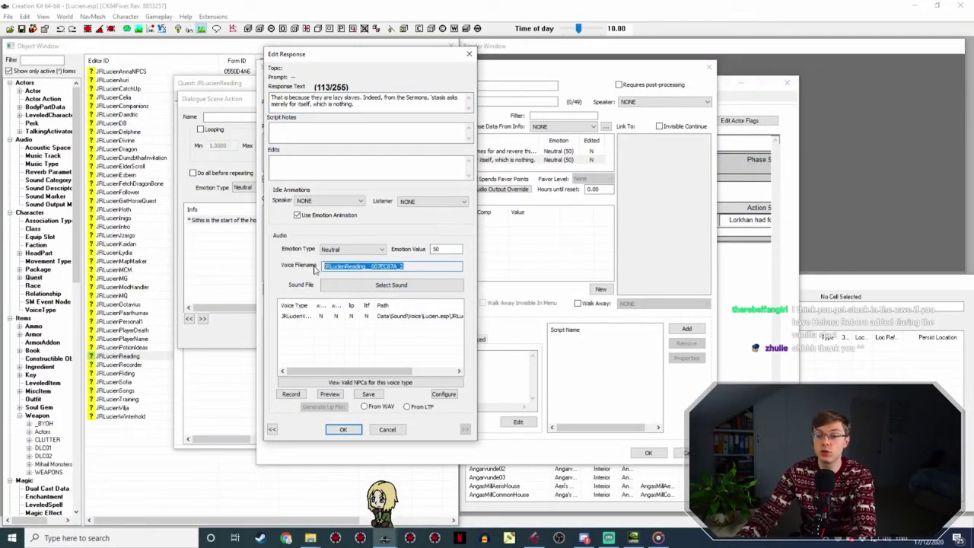
pyautogui.click(312, 538)
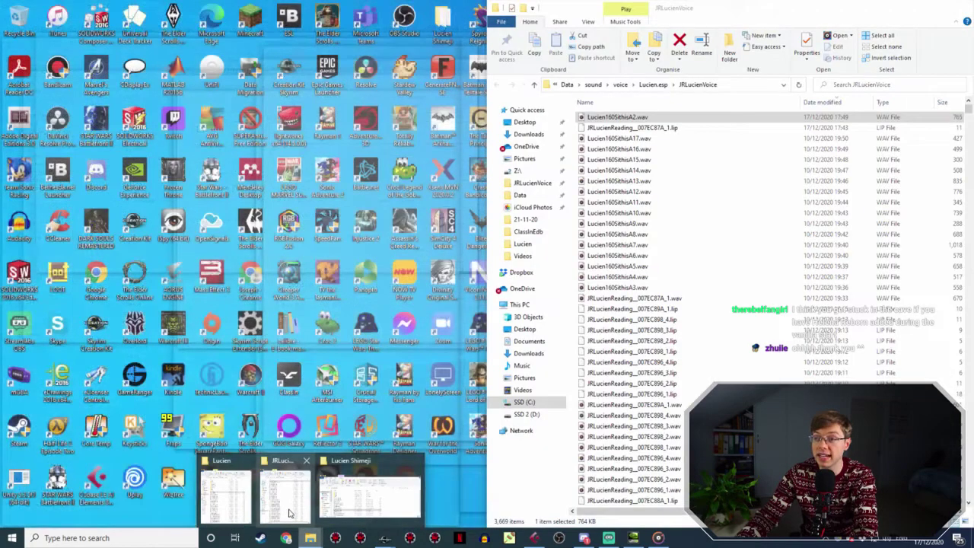
pyautogui.click(289, 513)
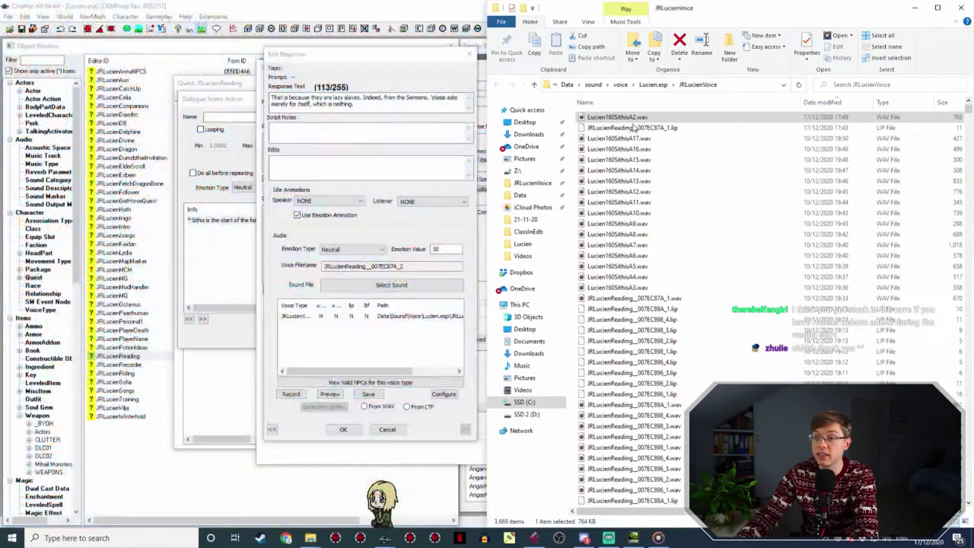
pyautogui.click(639, 117)
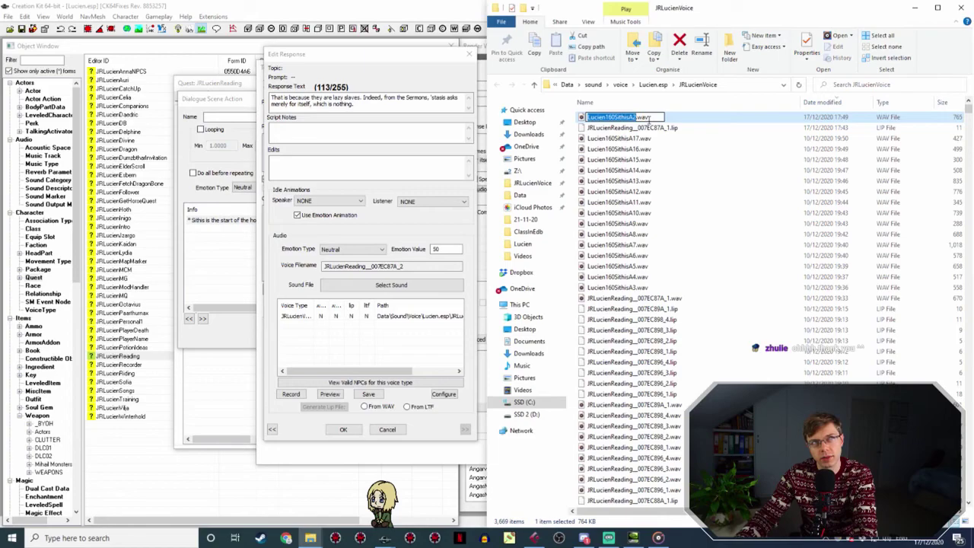
pyautogui.write('JRLucienReading__007EC87A_2')
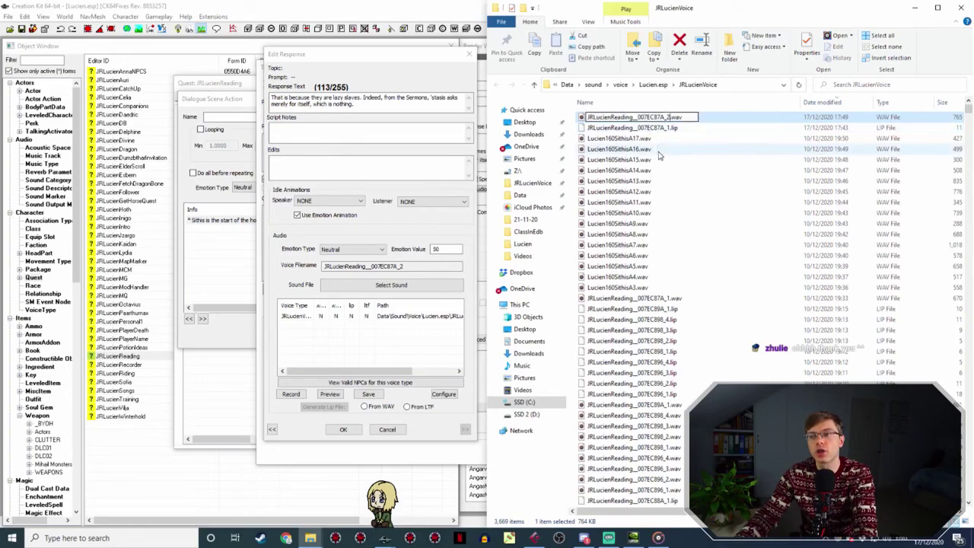
# Reopen the second response in the Creation Kit, generate its lip file from the WAV, and accept the response and topic info.
pyautogui.click(354, 429)
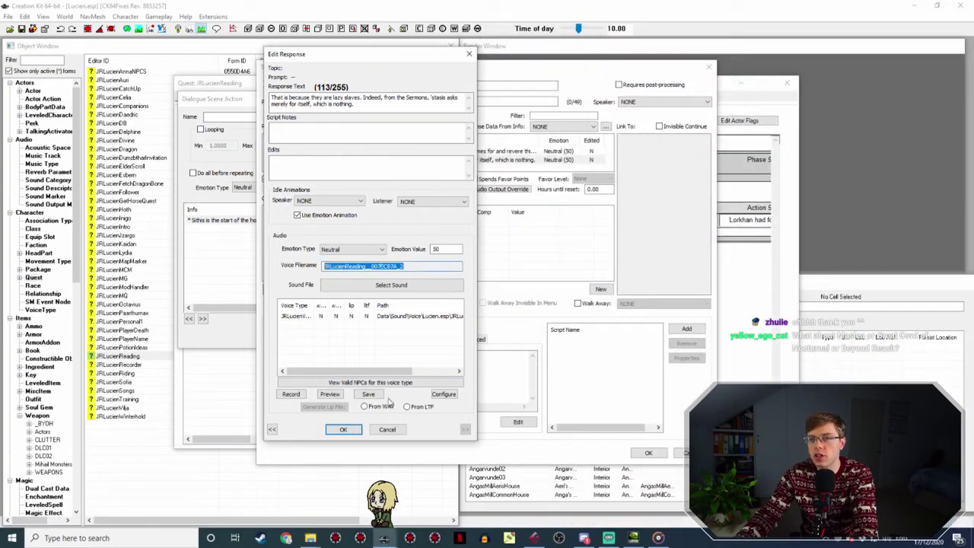
pyautogui.click(343, 429)
pyautogui.doubleClick(429, 159)
pyautogui.click(305, 315)
pyautogui.click(365, 407)
pyautogui.click(338, 407)
pyautogui.click(342, 429)
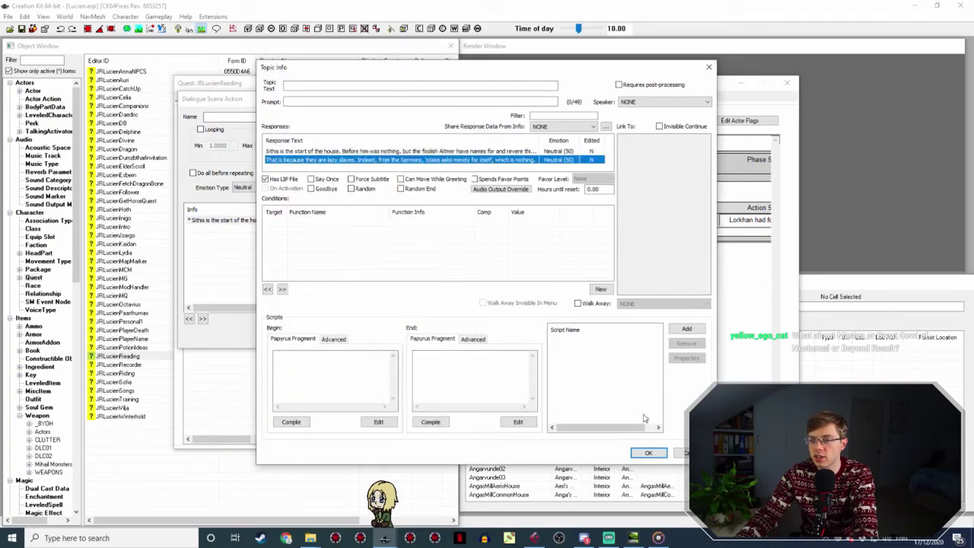
pyautogui.click(647, 452)
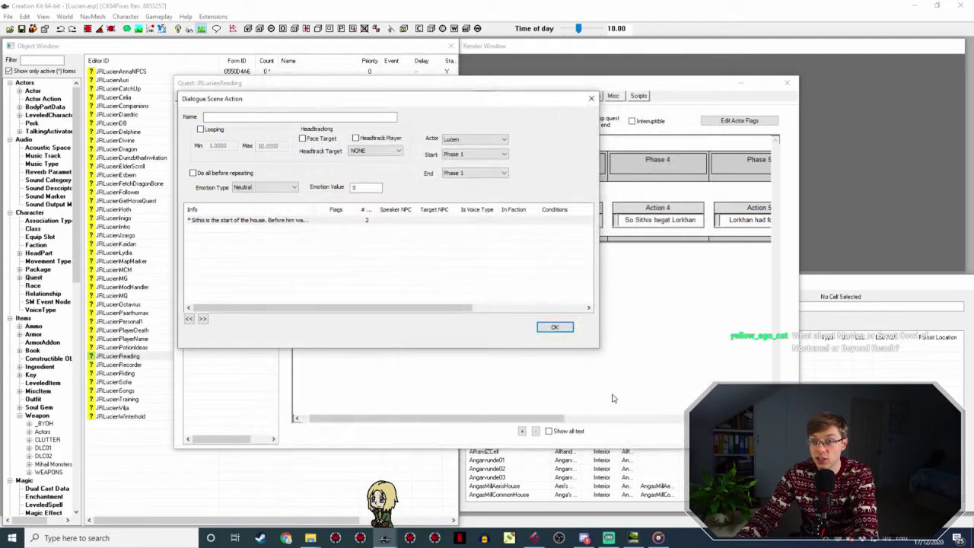
# Close the Phase 1 dialogue action and open the first response of the Phase 2 action, "Sithis sundered the nothing".
pyautogui.click(554, 326)
pyautogui.click(454, 207)
pyautogui.doubleClick(454, 207)
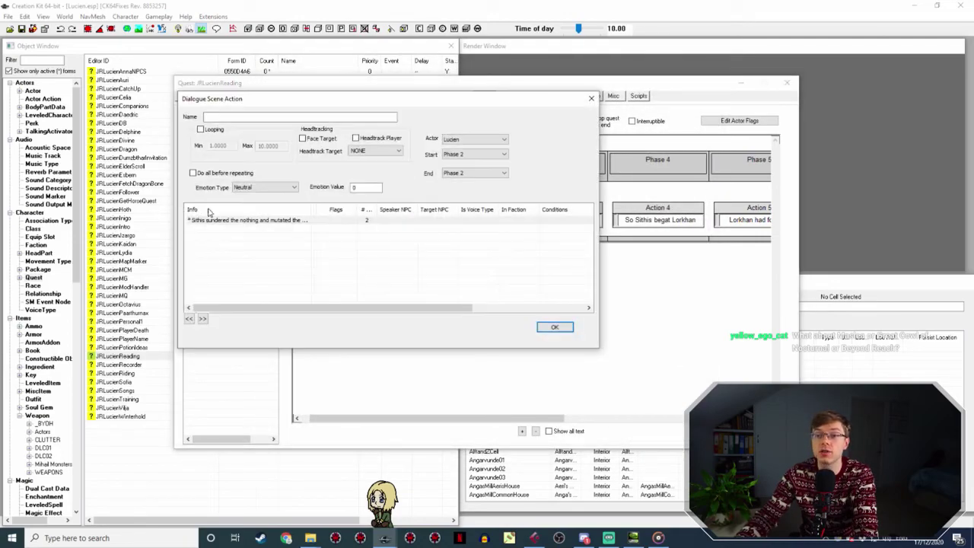
pyautogui.doubleClick(213, 219)
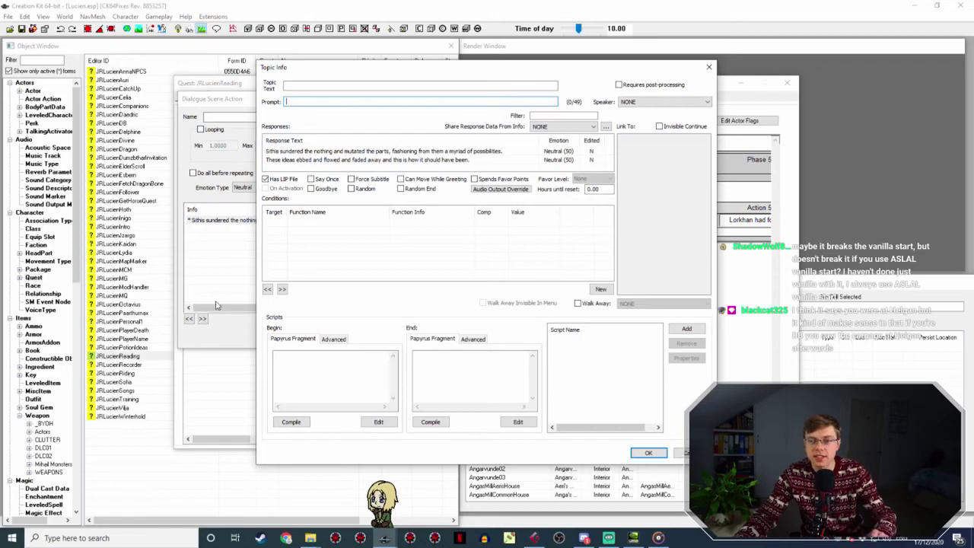
pyautogui.doubleClick(352, 150)
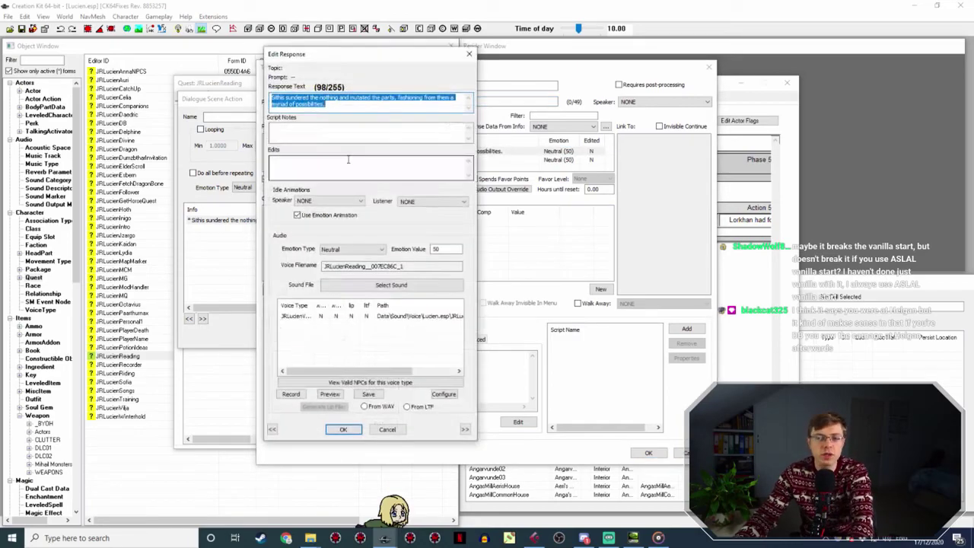
# Copy the response's voice filename JRLucienReading__007EC86C_1 and locate Lucien160SithisA3.wav in the JRLucienVoice folder.
pyautogui.moveTo(404, 266); pyautogui.dragTo(283, 258)
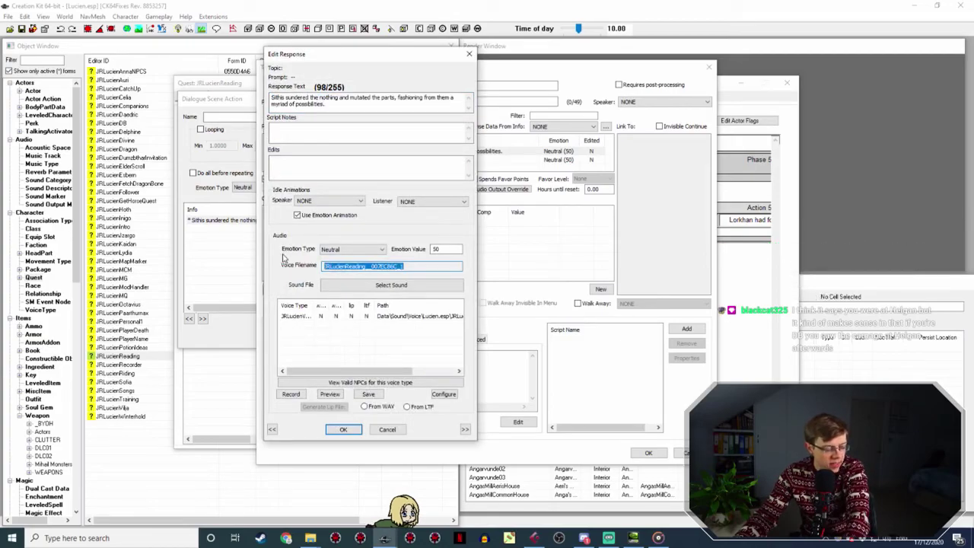
pyautogui.click(310, 538)
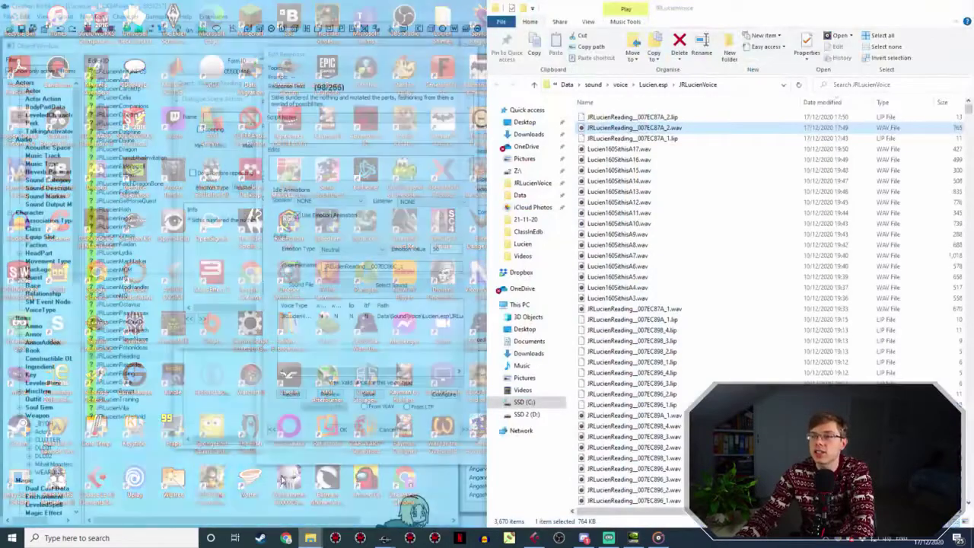
pyautogui.click(267, 487)
pyautogui.click(629, 297)
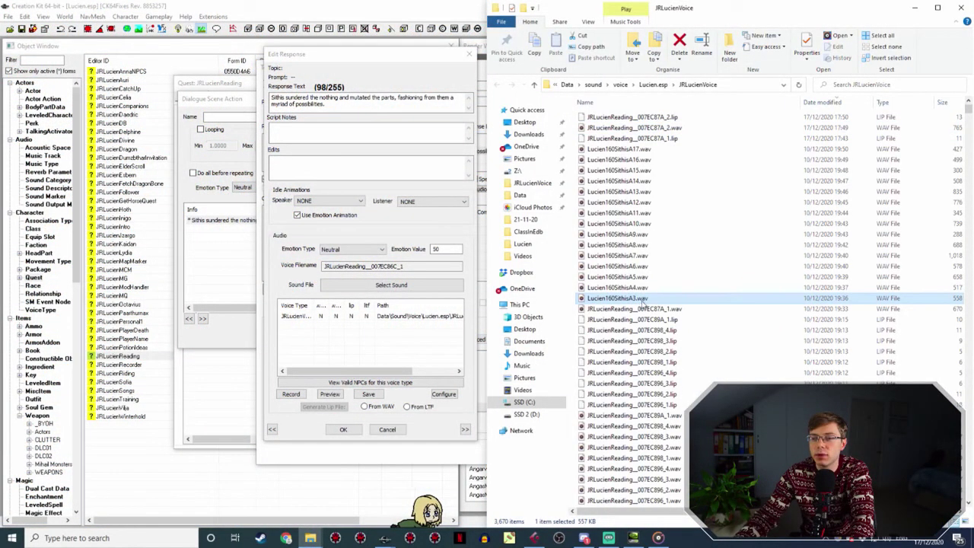
pyautogui.doubleClick(405, 267)
pyautogui.hotkey('ctrl', 'c')
# Play Lucien160SithisA3.wav to check it against the response text, then minimize the music player.
pyautogui.click(310, 538)
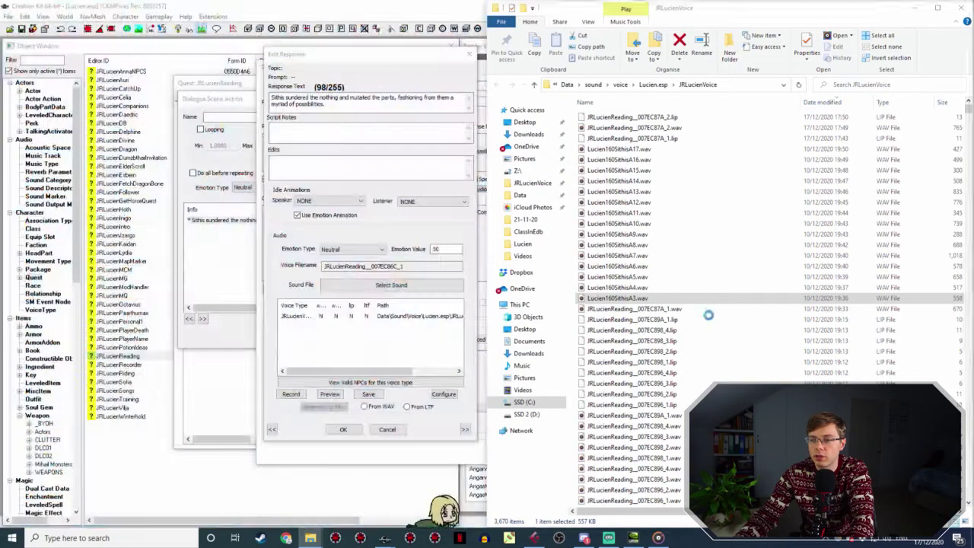
pyautogui.click(285, 494)
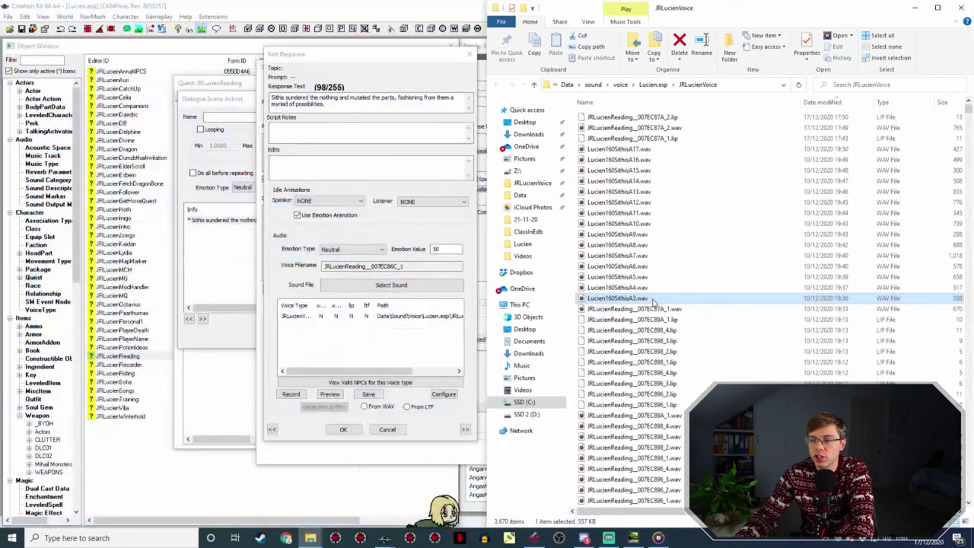
pyautogui.click(650, 301)
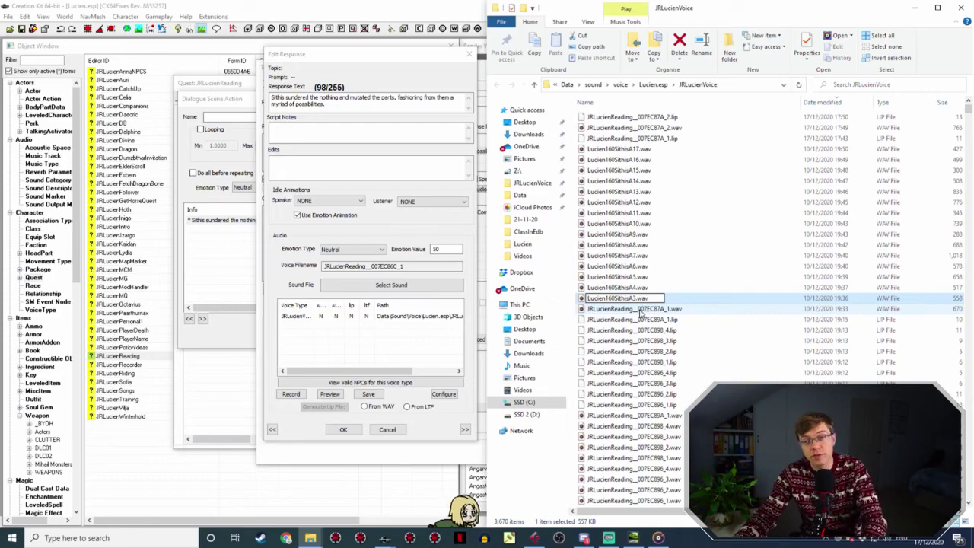
pyautogui.click(687, 300)
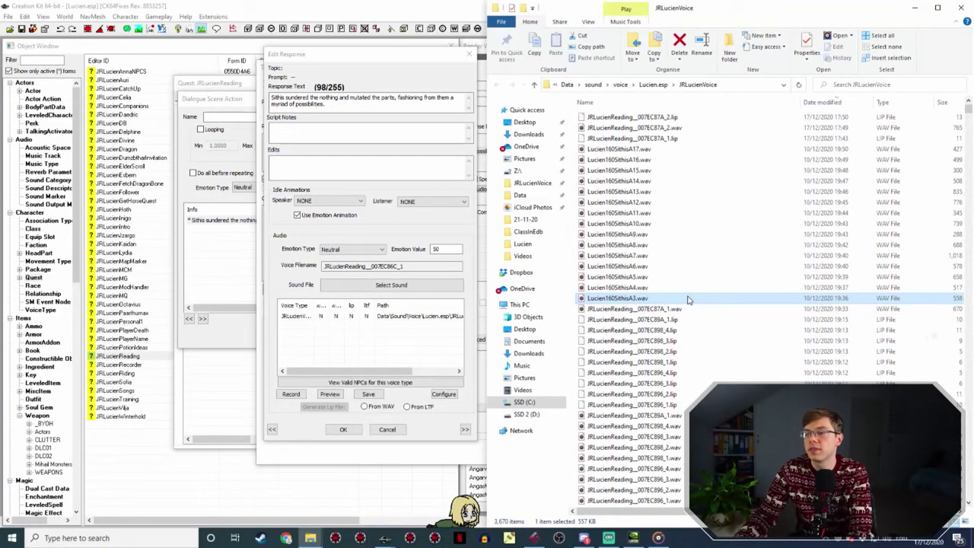
pyautogui.doubleClick(687, 299)
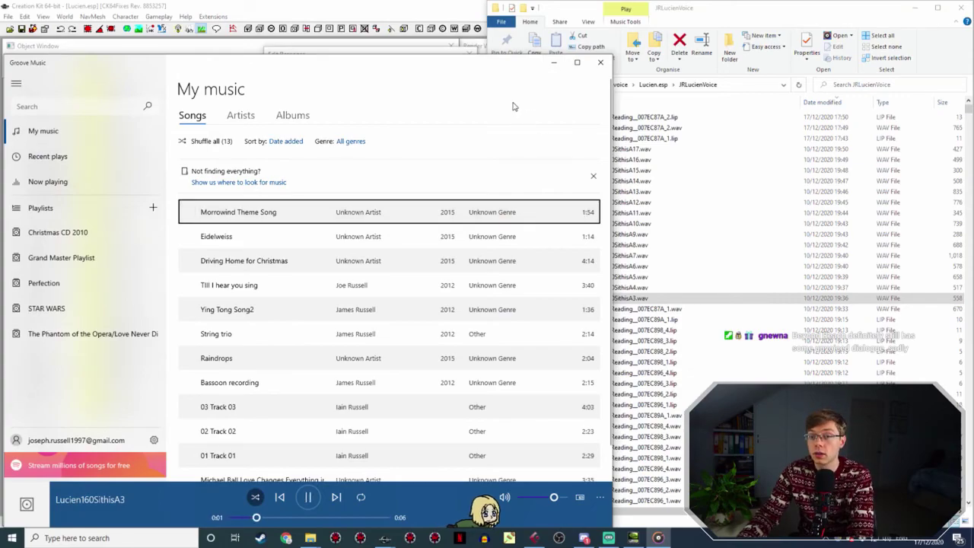
pyautogui.moveTo(482, 70); pyautogui.dragTo(545, 220)
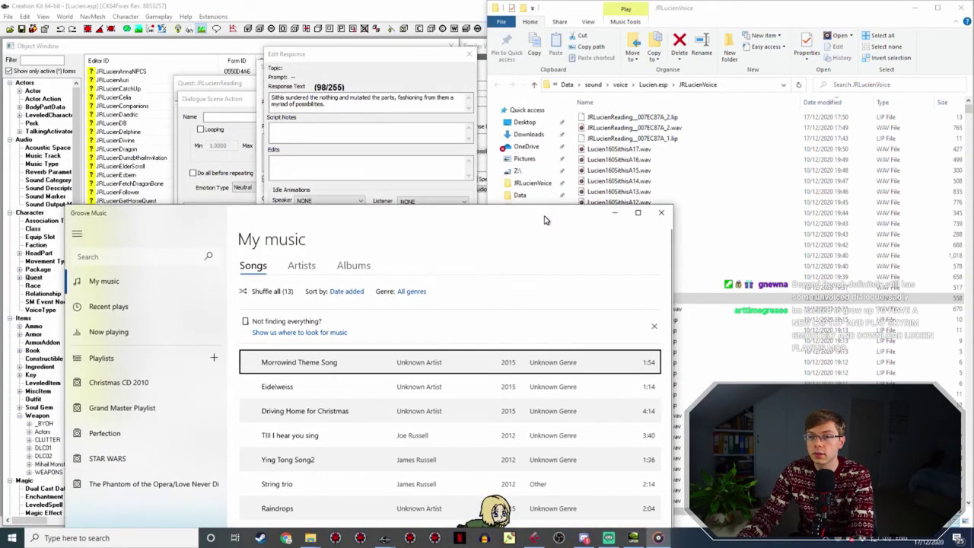
pyautogui.click(615, 213)
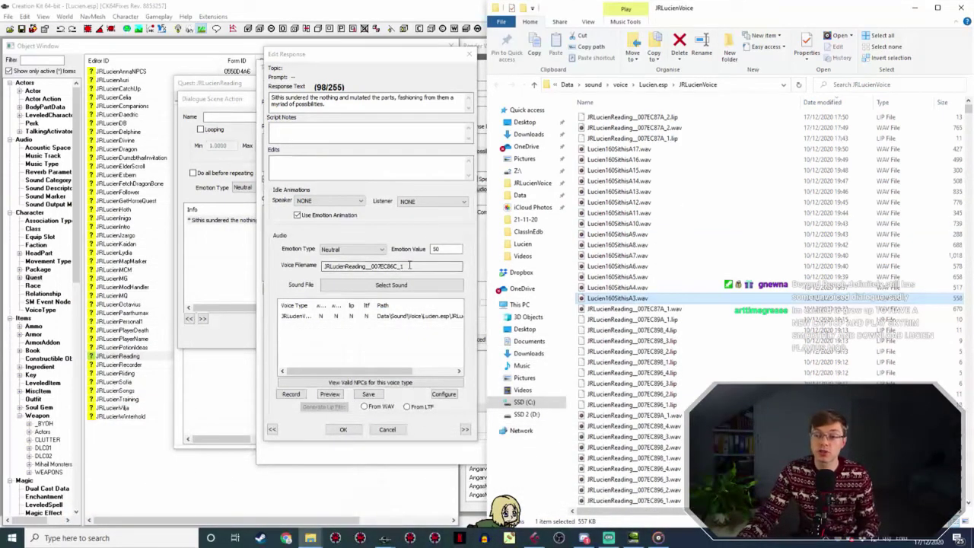
# Rename Lucien160SithisA3.wav as JRLucienReading__007EC86C_1.wav using the response's voice filename.
pyautogui.click(259, 482)
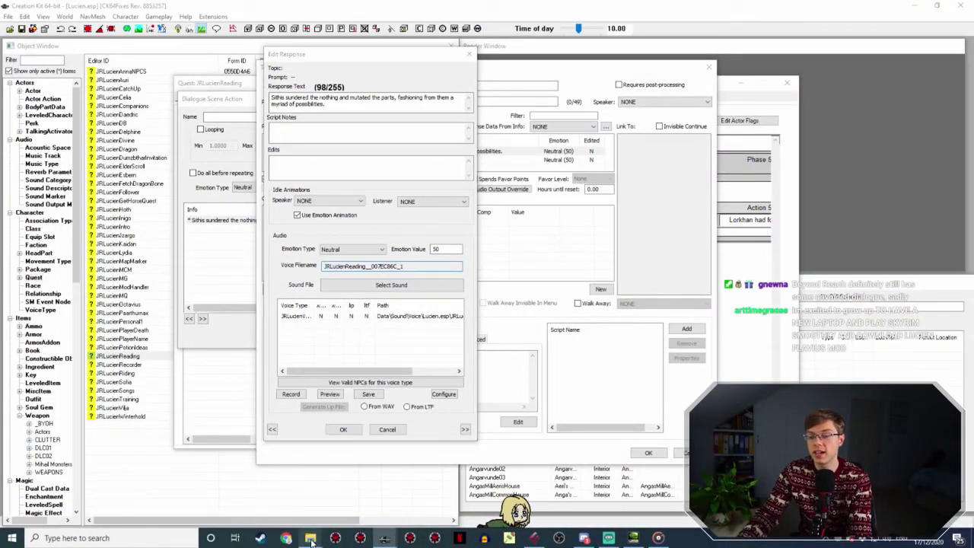
pyautogui.moveTo(311, 538)
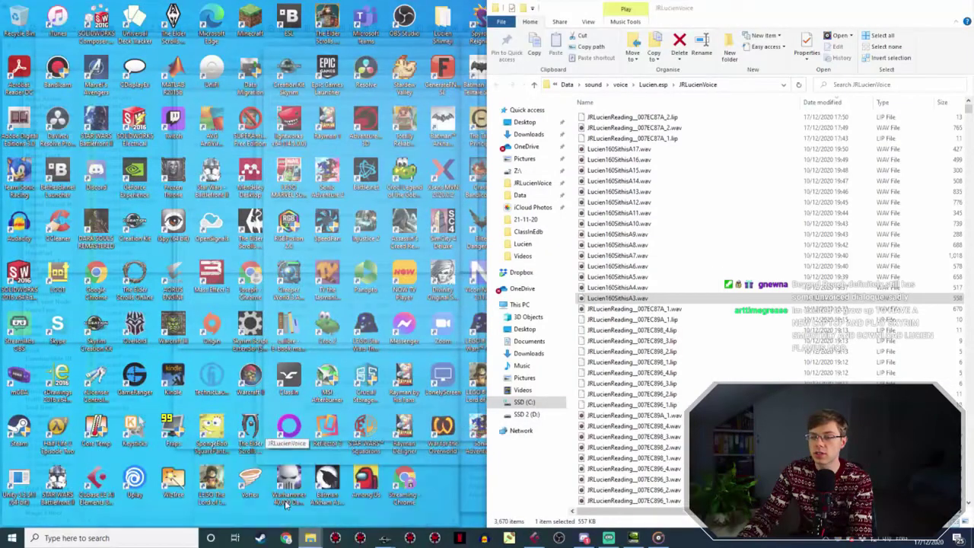
pyautogui.click(273, 506)
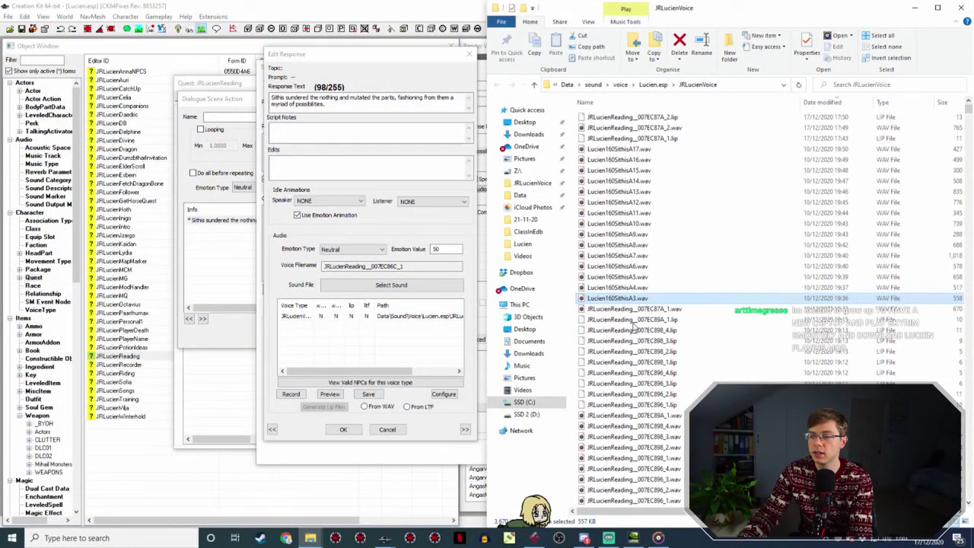
pyautogui.click(631, 298)
pyautogui.hotkey('ctrl', 'v')
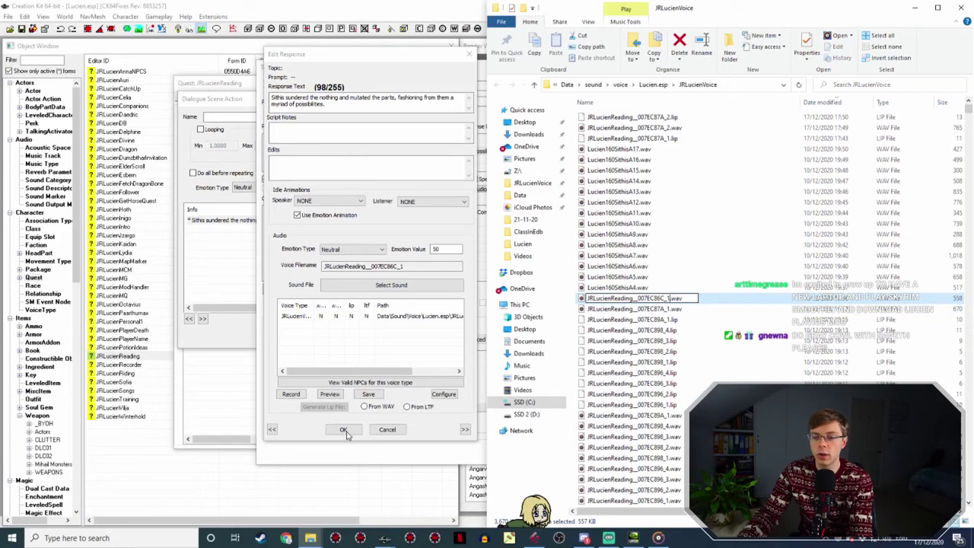
# Reopen the "Sithis sundered the nothing" response, generate its lip file from the WAV, and accept the response.
pyautogui.click(343, 429)
pyautogui.doubleClick(382, 154)
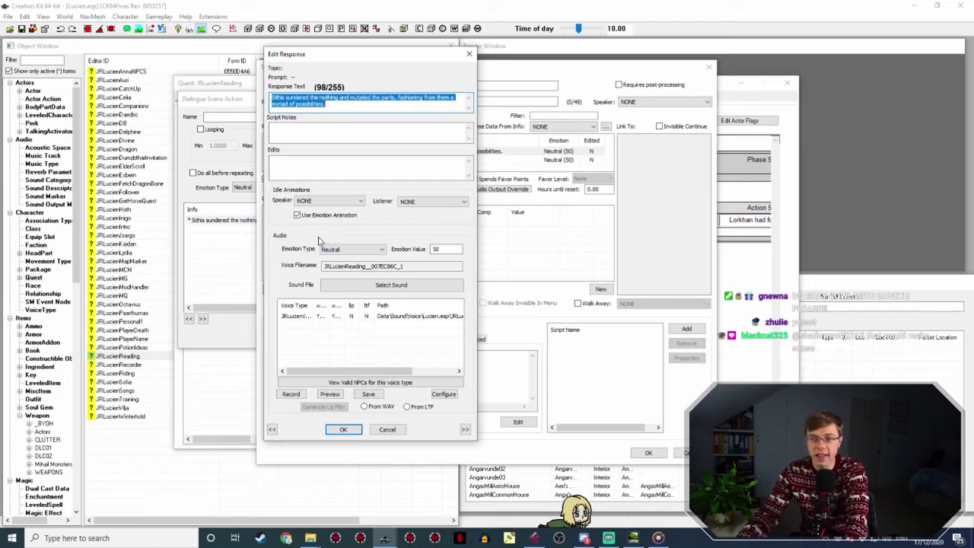
pyautogui.click(319, 316)
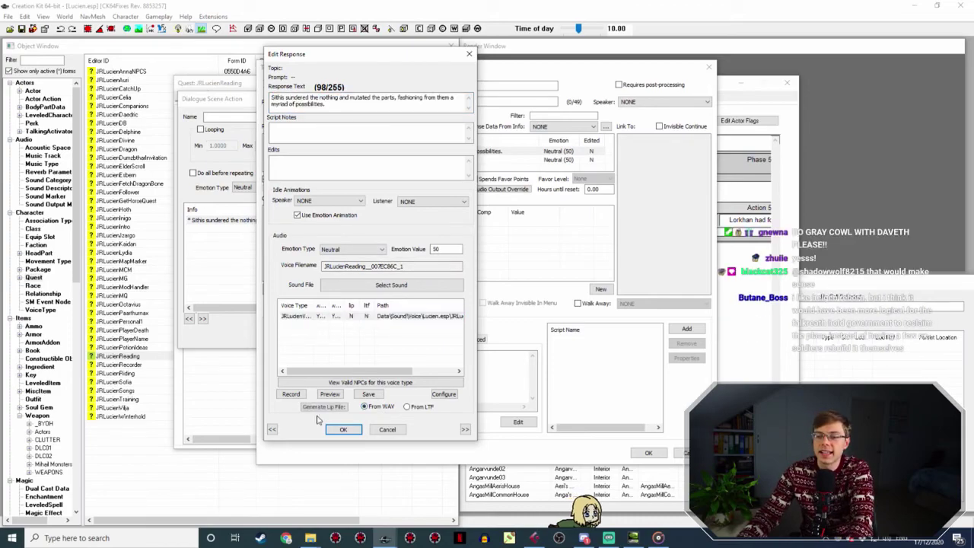
pyautogui.click(343, 429)
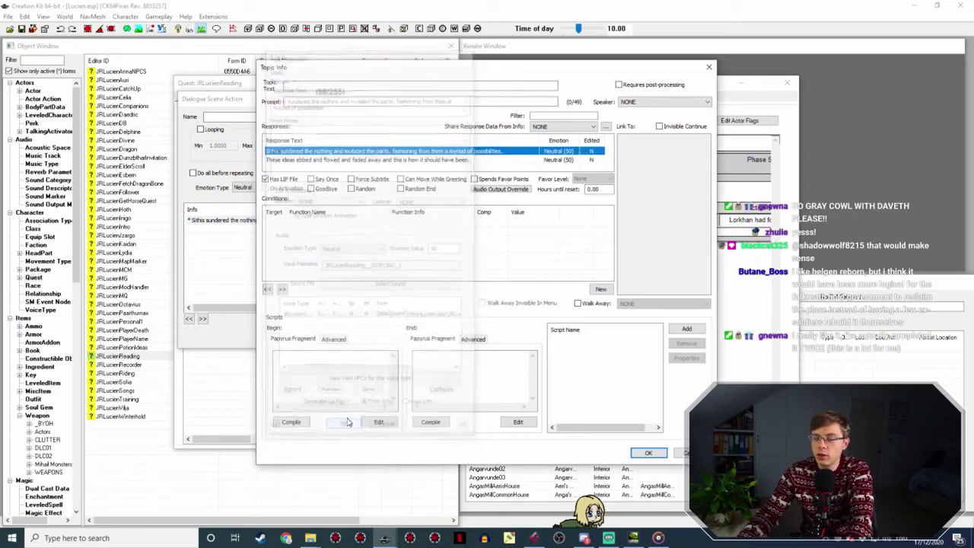
# Rename Lucien160SithisA4.wav as JRLucienReading__007EC86C_2.wav, copying the voice filename from the "These ideas ebbed and flowed" response.
pyautogui.doubleClick(449, 160)
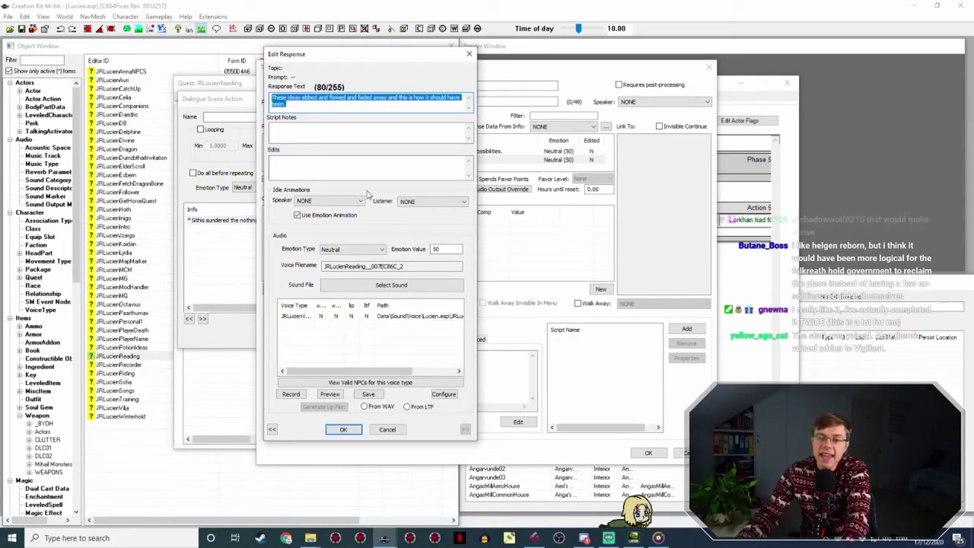
pyautogui.click(400, 265)
pyautogui.doubleClick(401, 265)
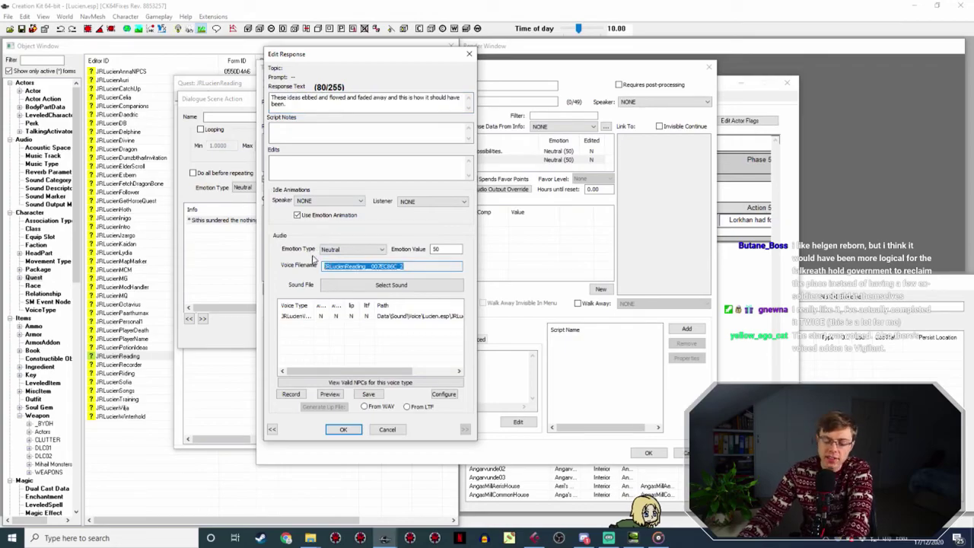
pyautogui.moveTo(311, 538)
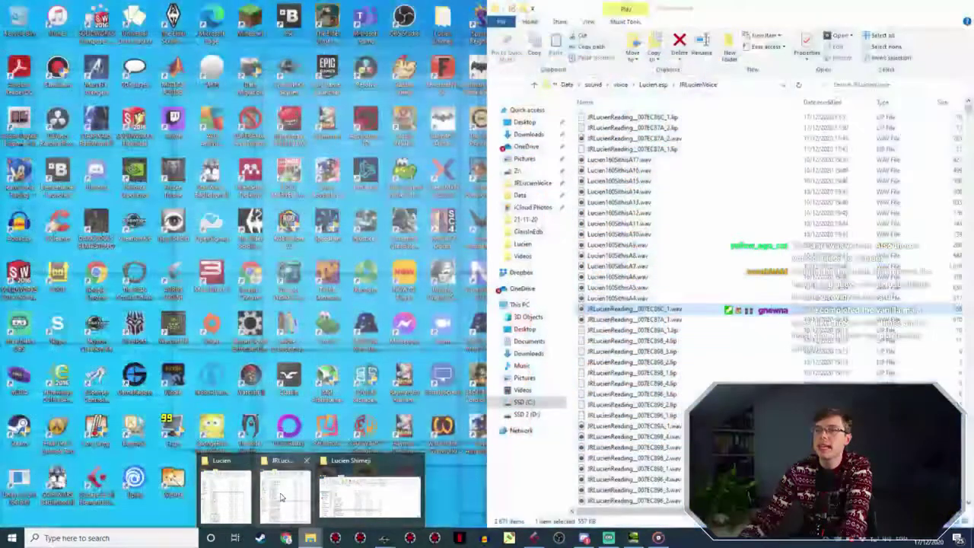
pyautogui.click(280, 496)
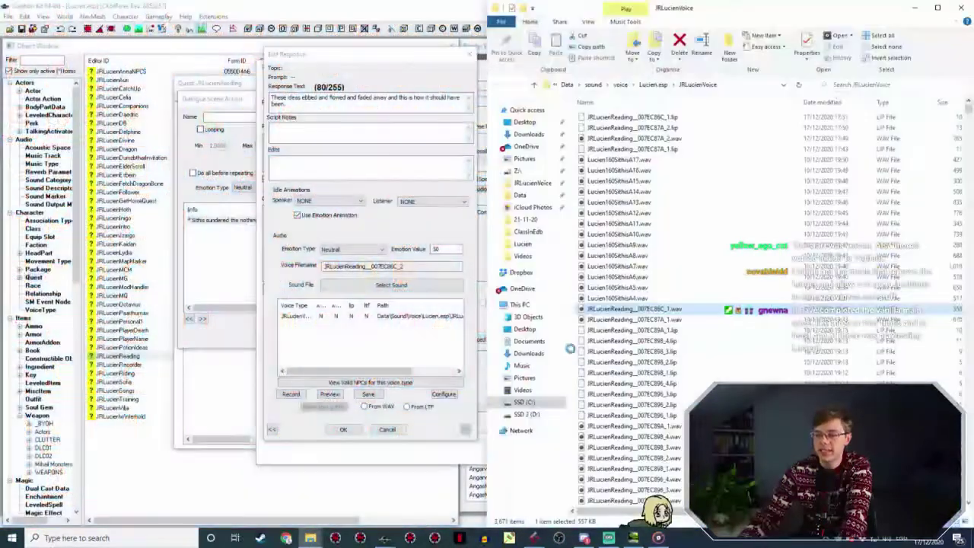
pyautogui.click(654, 298)
pyautogui.press('F2')
pyautogui.write('JRLucienReading_007EC86C_2')
pyautogui.press('Return')
# Reopen the "These ideas ebbed and flowed" response, generate its lip file from the WAV, and accept the response.
pyautogui.click(334, 432)
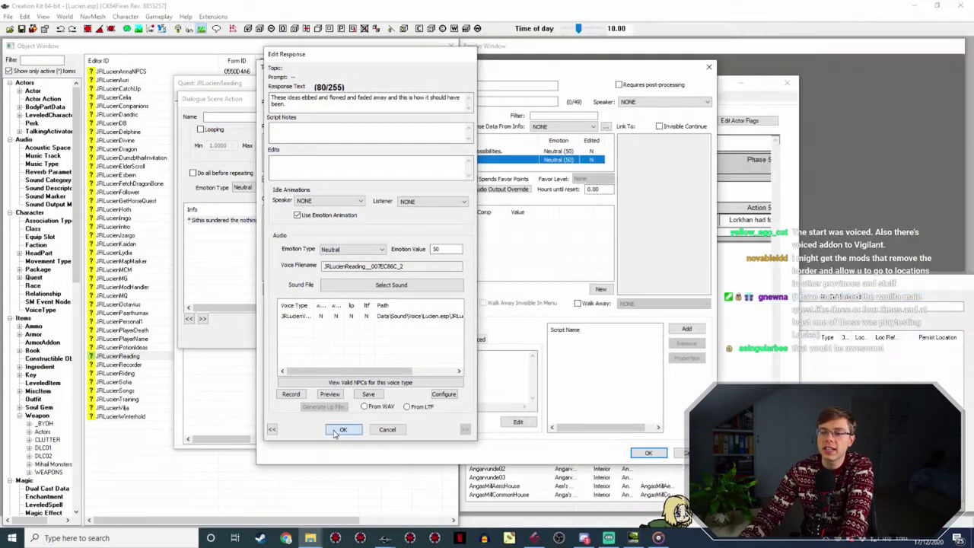
pyautogui.doubleClick(401, 161)
pyautogui.click(365, 318)
pyautogui.click(364, 407)
pyautogui.click(322, 407)
pyautogui.click(343, 429)
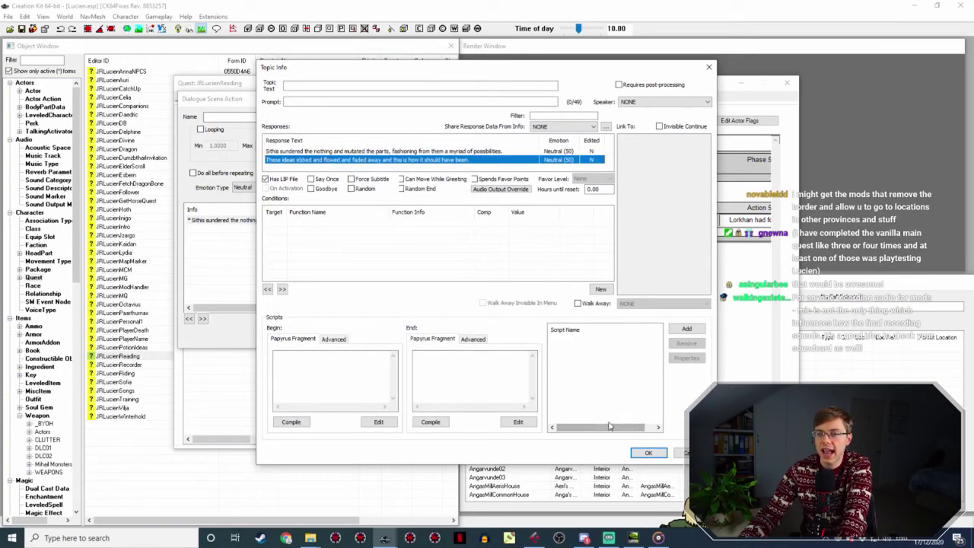
# Accept Action 2's dialogue and open the "One idea, however, became jealous" response in Action 3.
pyautogui.click(648, 452)
pyautogui.click(554, 327)
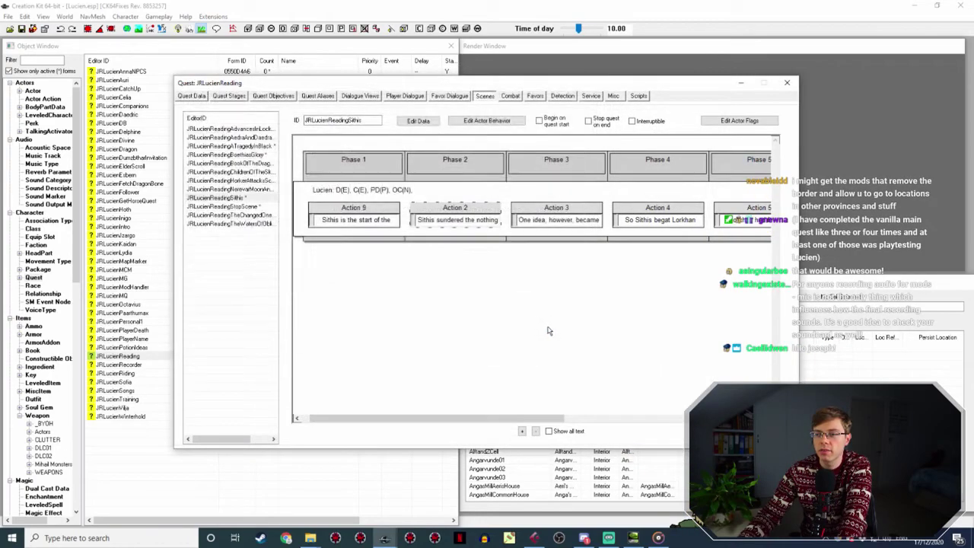
pyautogui.doubleClick(539, 211)
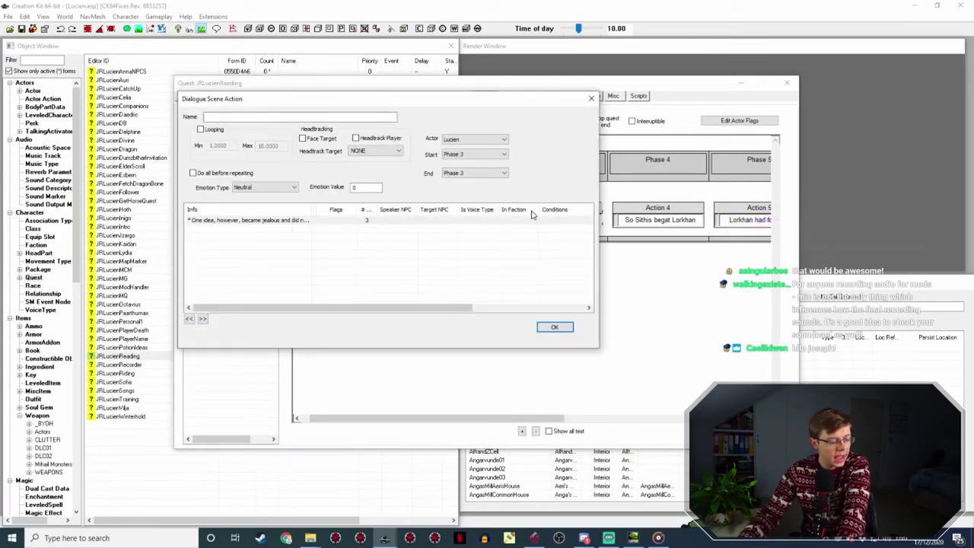
pyautogui.doubleClick(271, 221)
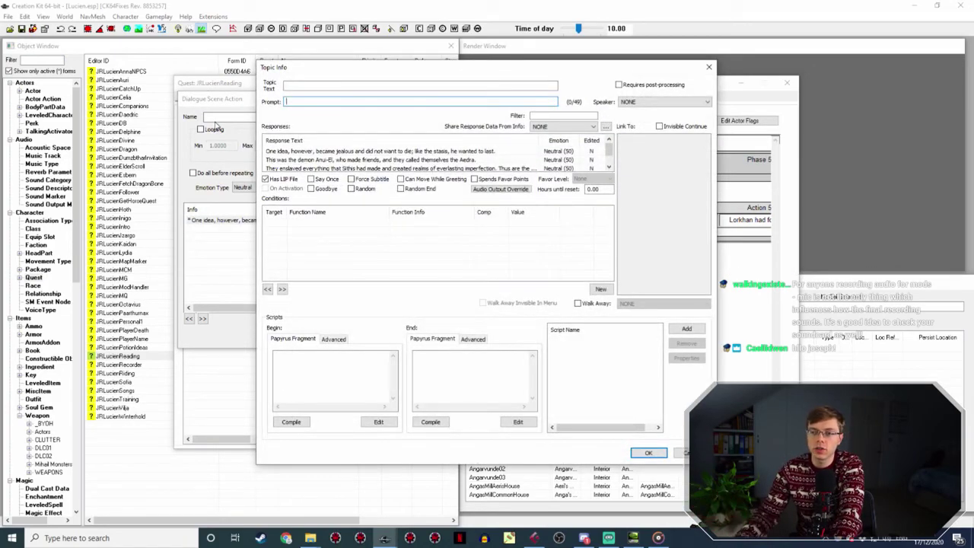
pyautogui.doubleClick(297, 151)
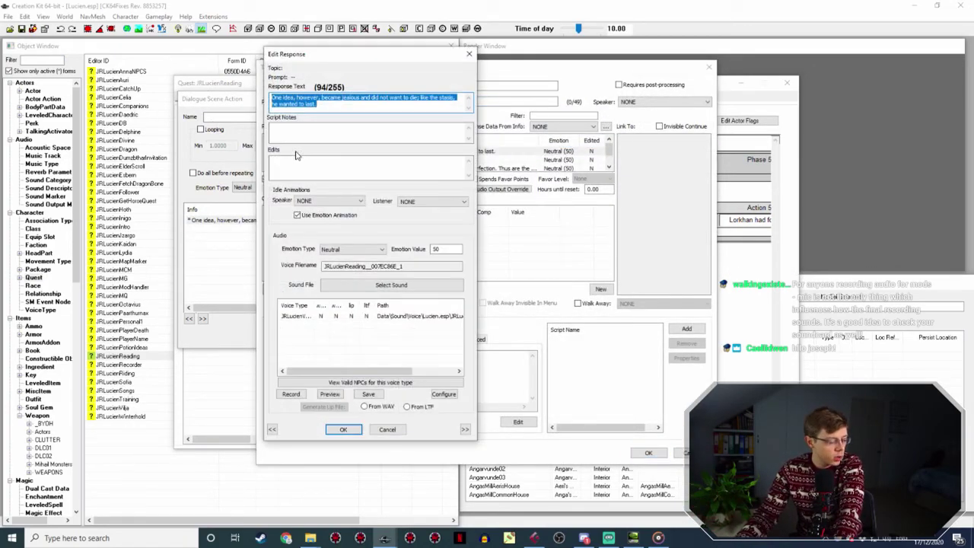
# Copy the voice filename JRLucienReading__007EC86E_1 and play Lucien160SithisA5.wav to check it against the response text.
pyautogui.doubleClick(434, 266)
pyautogui.click(310, 538)
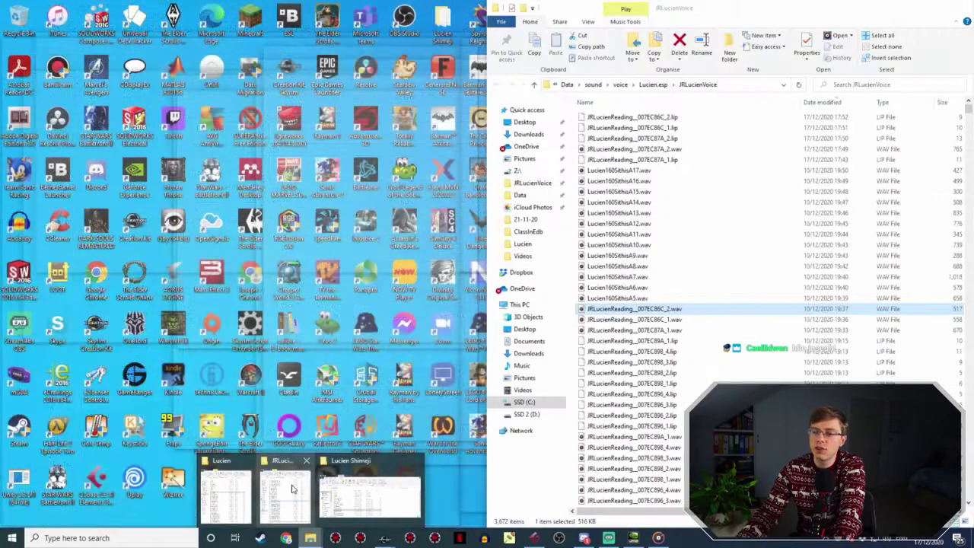
pyautogui.click(298, 491)
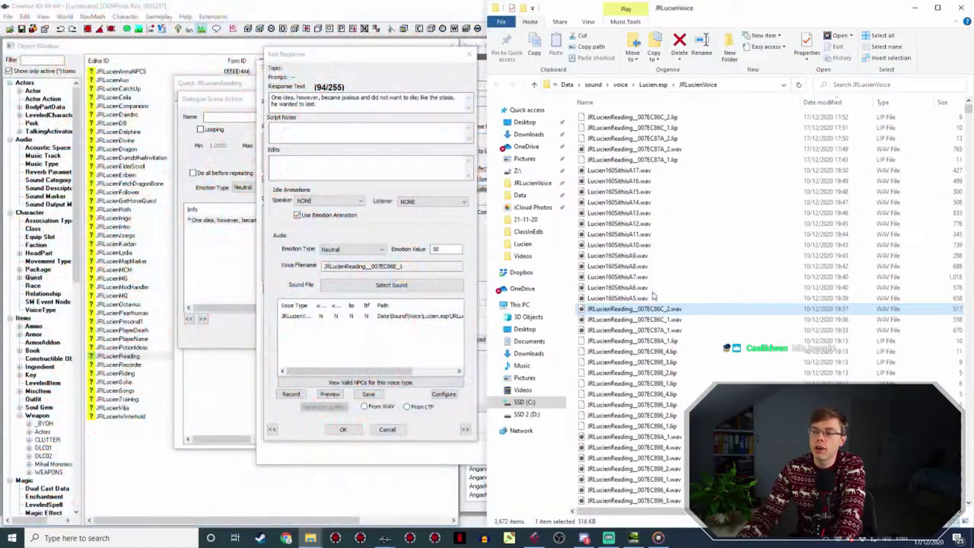
pyautogui.click(648, 298)
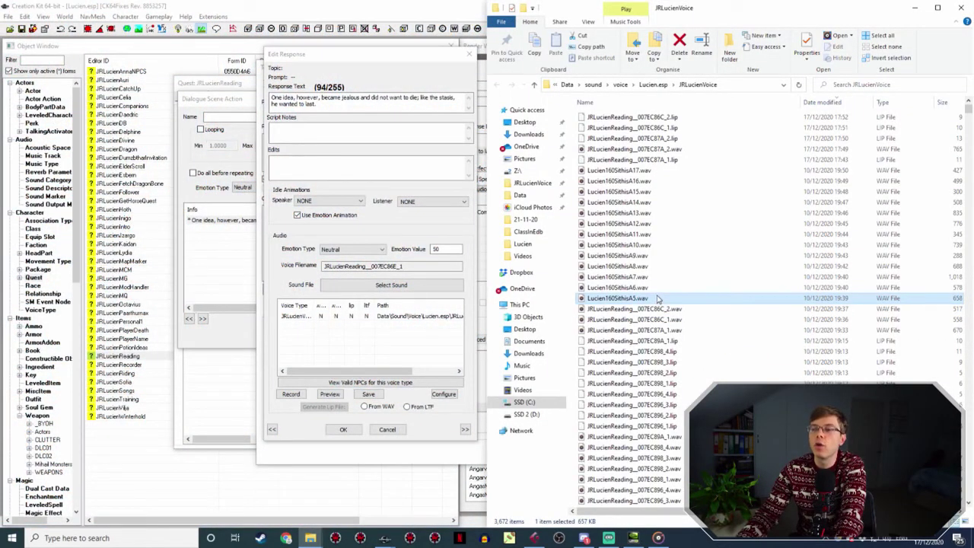
pyautogui.click(655, 297)
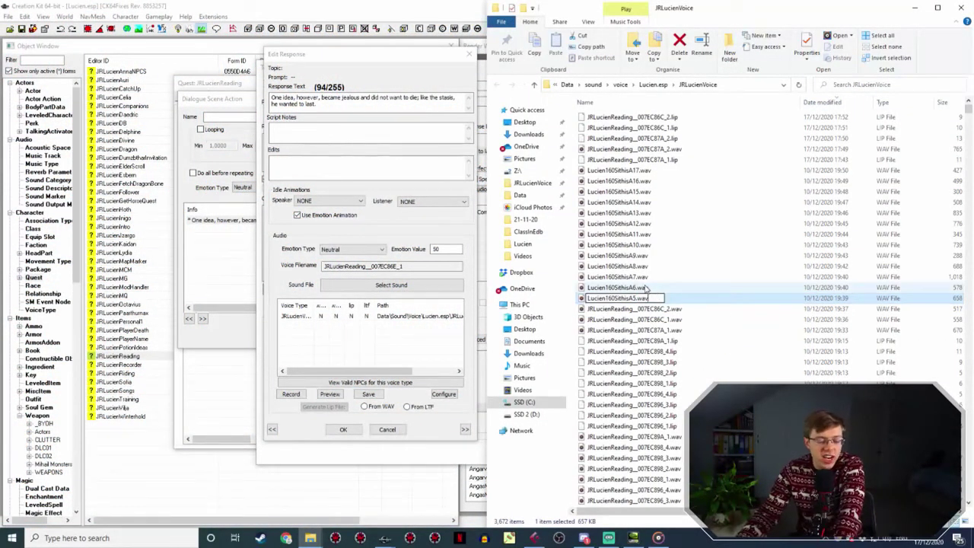
pyautogui.click(674, 302)
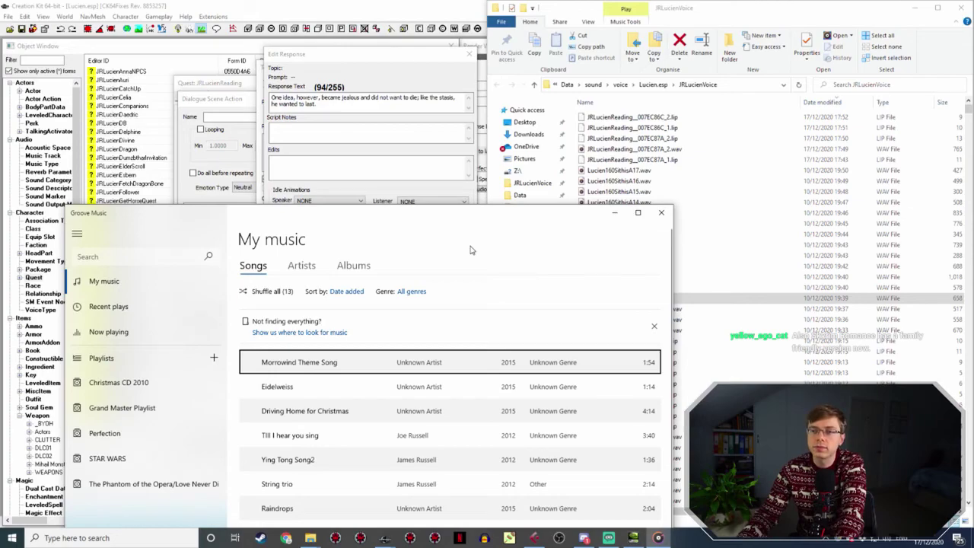
# Rename Lucien160SithisA5.wav as JRLucienReading__007EC86E_1.wav using the response's voice filename.
pyautogui.click(408, 105)
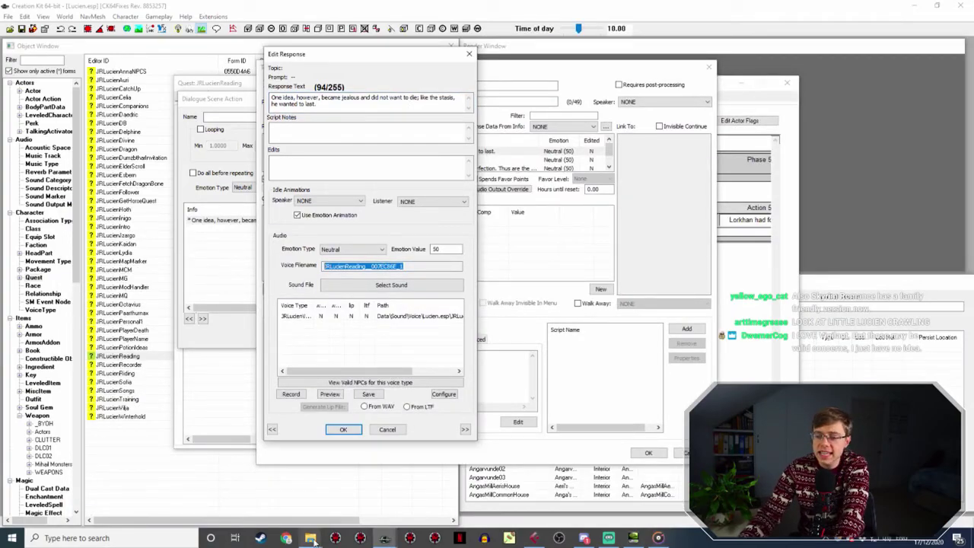
pyautogui.moveTo(311, 538)
pyautogui.click(285, 495)
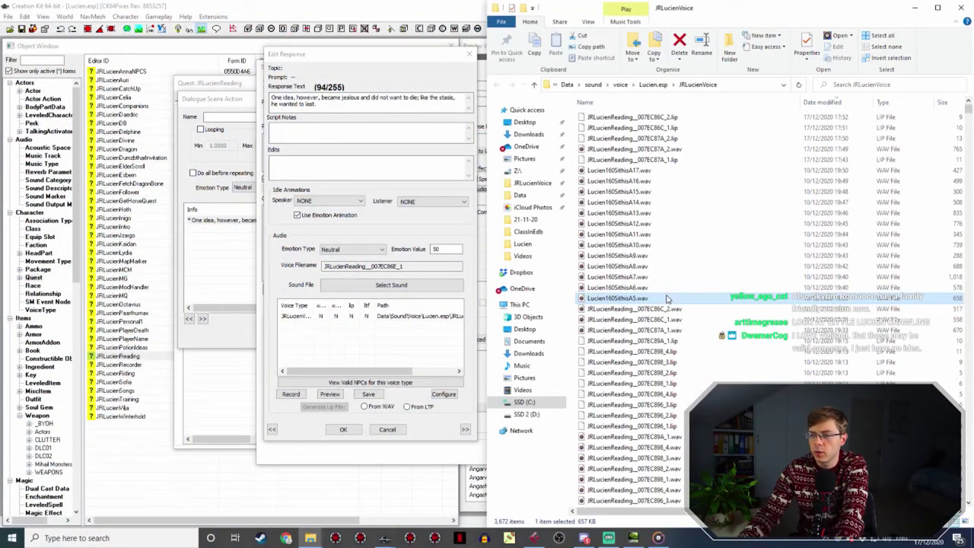
# Reopen the "One idea, however, became jealous" response, generate its lip file from the WAV, and accept the response.
pyautogui.click(364, 367)
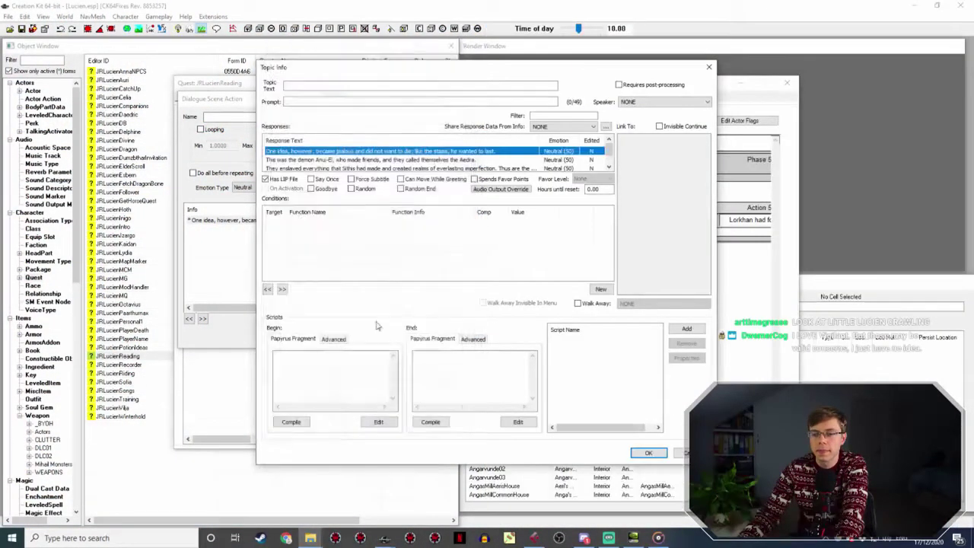
pyautogui.doubleClick(413, 152)
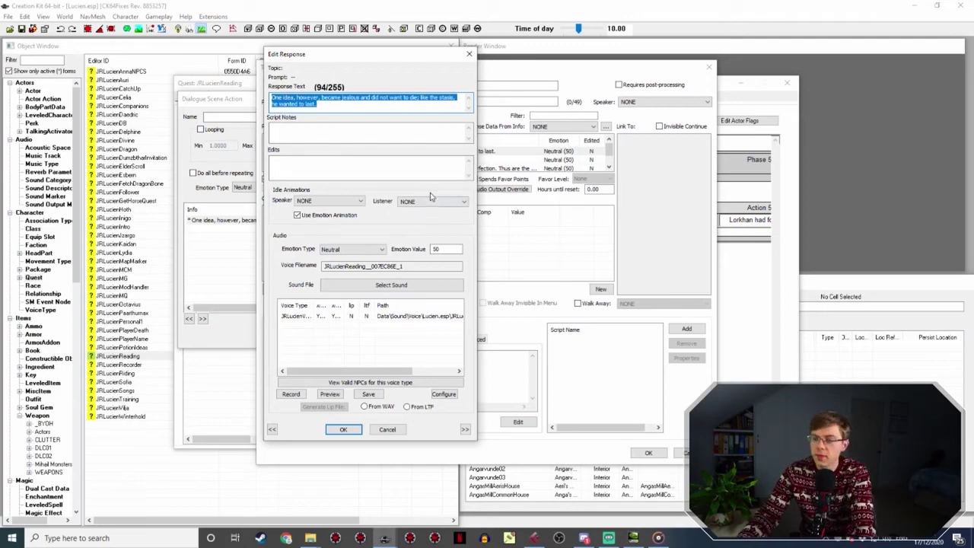
pyautogui.click(387, 316)
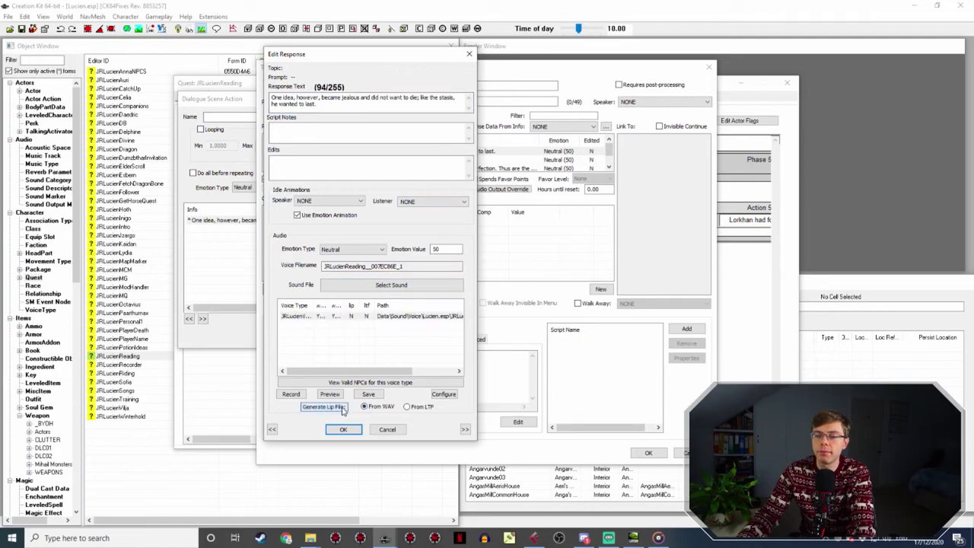
pyautogui.click(360, 431)
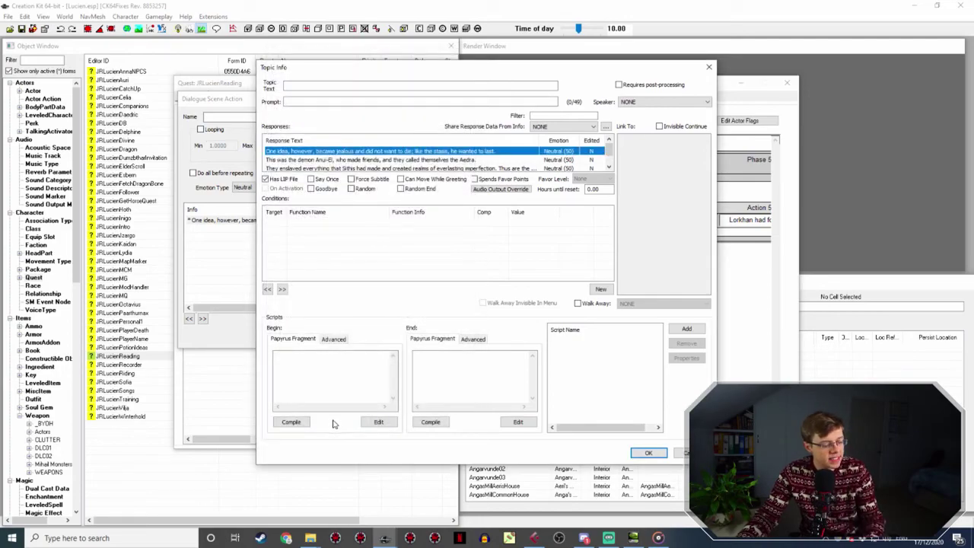
# Rename Lucien160SithisA6.wav as JRLucienReading__007EC86E_2.wav, copying the voice filename from the "This was the demon Anui-El" response.
pyautogui.doubleClick(410, 160)
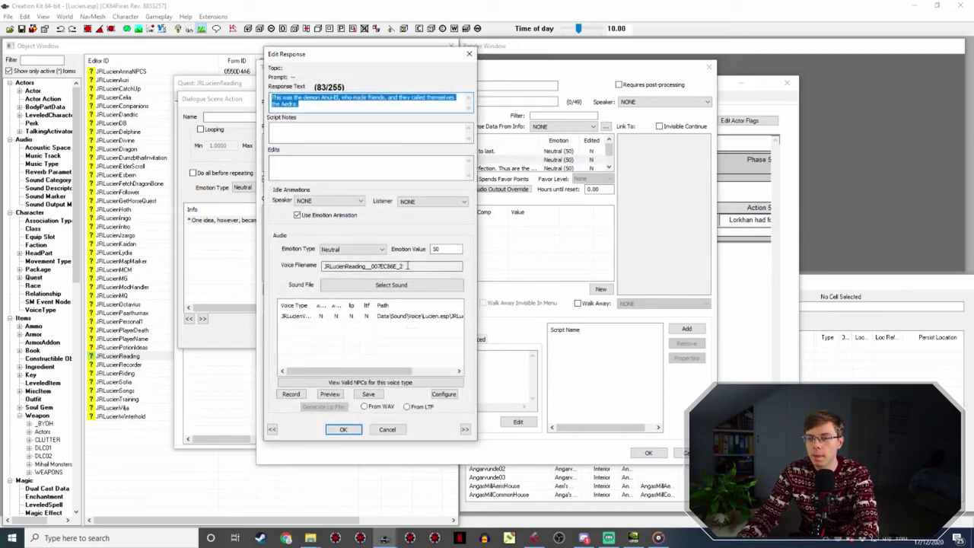
pyautogui.moveTo(410, 266); pyautogui.dragTo(288, 267)
pyautogui.moveTo(310, 538)
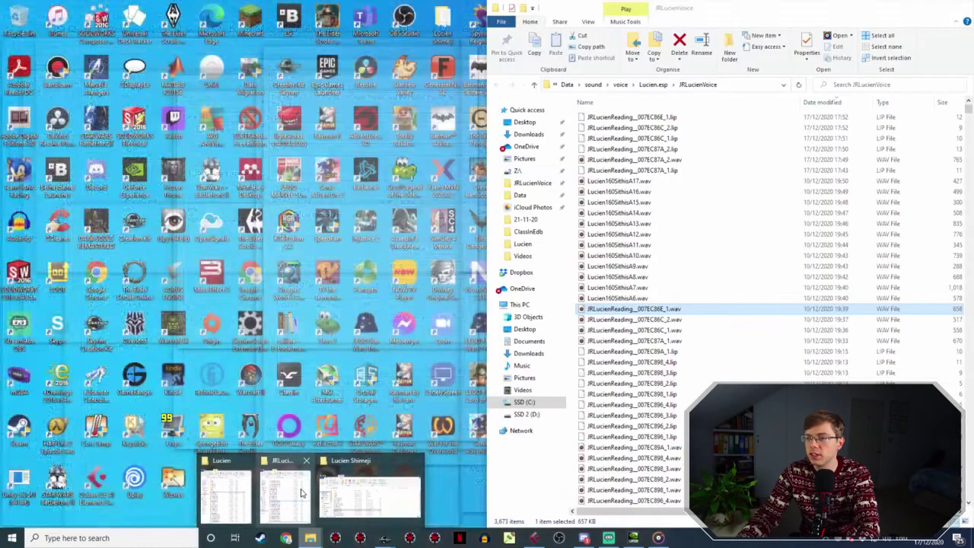
pyautogui.click(300, 493)
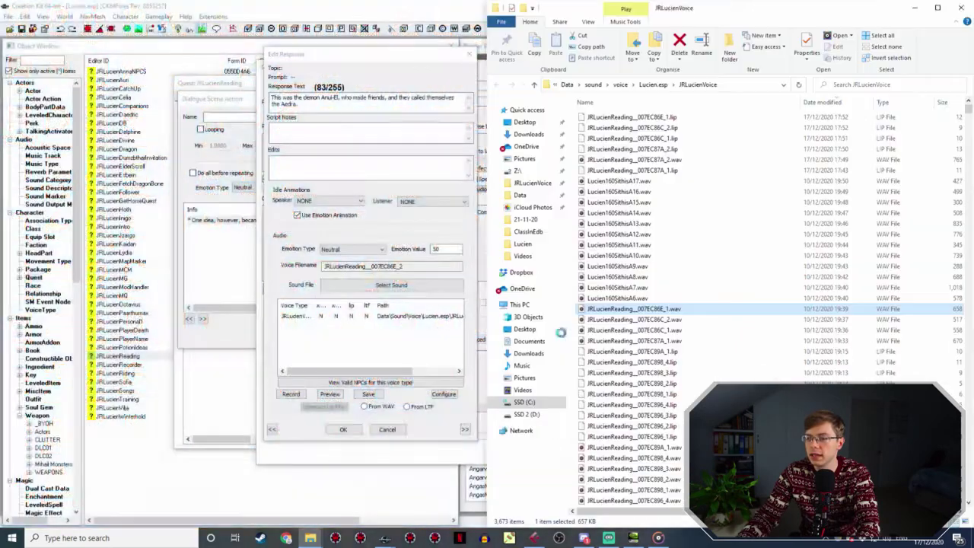
pyautogui.click(669, 297)
pyautogui.click(670, 298)
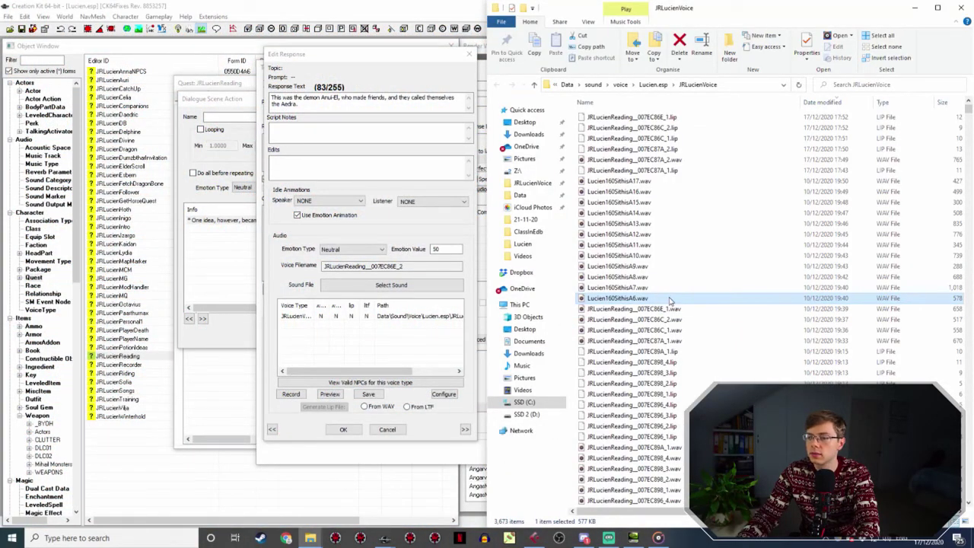
pyautogui.write('JRLucienReading__007EC86E_2')
# Reopen the "This was the demon Anui-El" response, generate its lip file from the WAV, and accept the response.
pyautogui.click(343, 429)
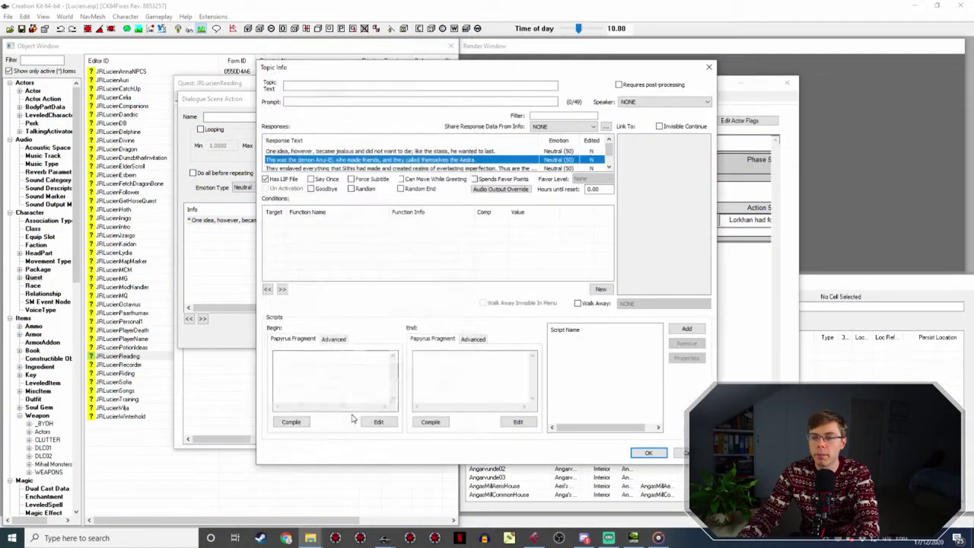
pyautogui.doubleClick(382, 160)
pyautogui.click(365, 315)
pyautogui.click(331, 407)
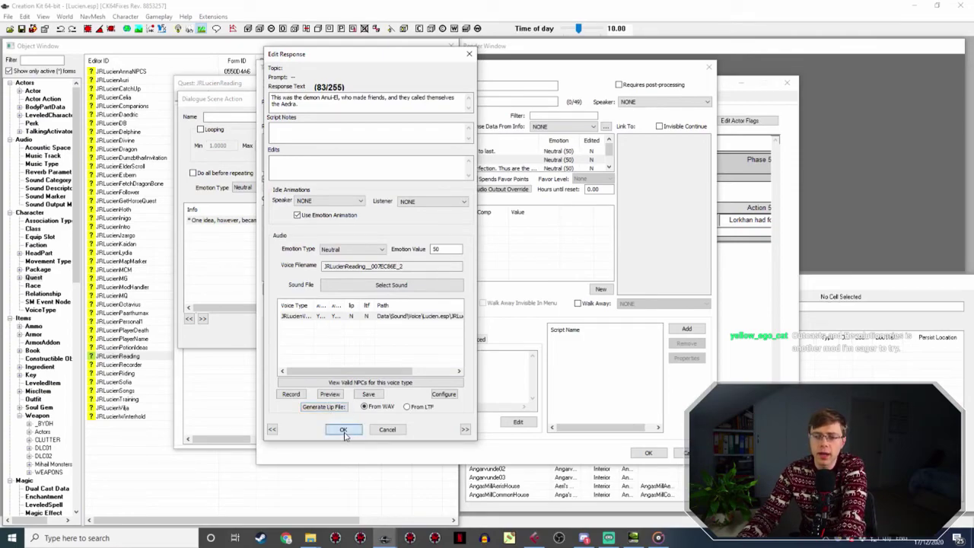
pyautogui.click(343, 429)
# Rename Lucien160SithisA7.wav as JRLucienReading__007EC86E_3.wav, copying the voice filename from the "They enslaved everything" response.
pyautogui.doubleClick(373, 168)
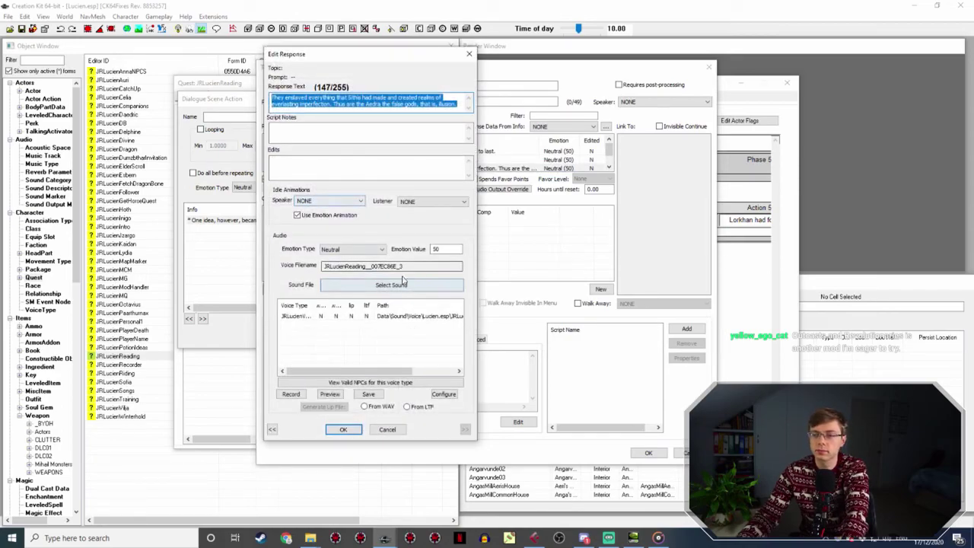
pyautogui.doubleClick(362, 266)
pyautogui.click(310, 538)
pyautogui.click(286, 492)
pyautogui.click(672, 299)
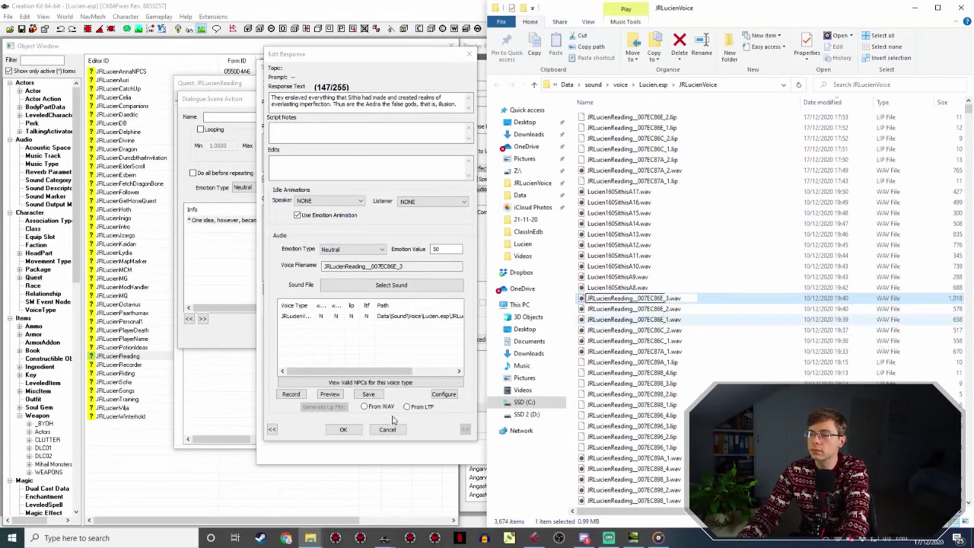
# Reopen the "They enslaved everything" response, generate its lip file from the WAV, and accept the response.
pyautogui.click(344, 429)
pyautogui.doubleClick(380, 168)
pyautogui.click(342, 316)
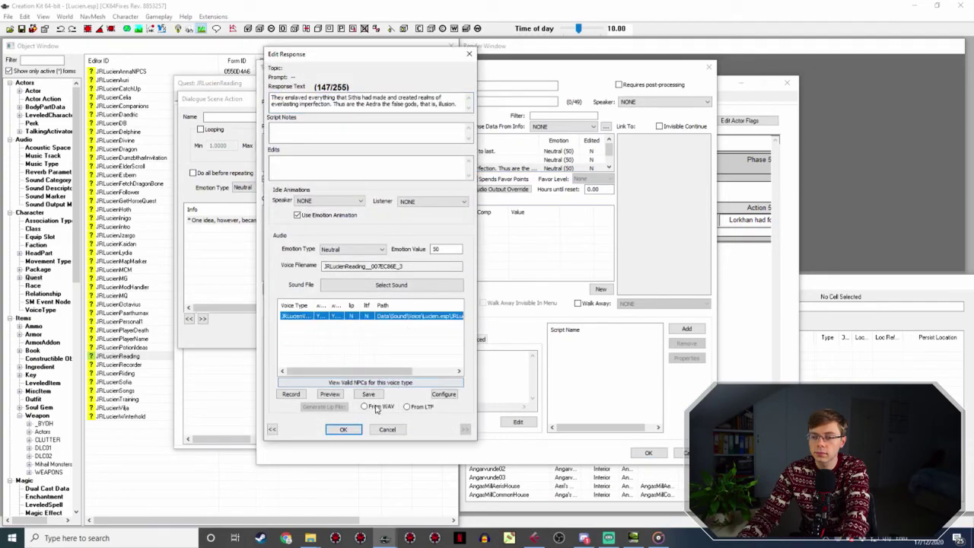
pyautogui.click(346, 431)
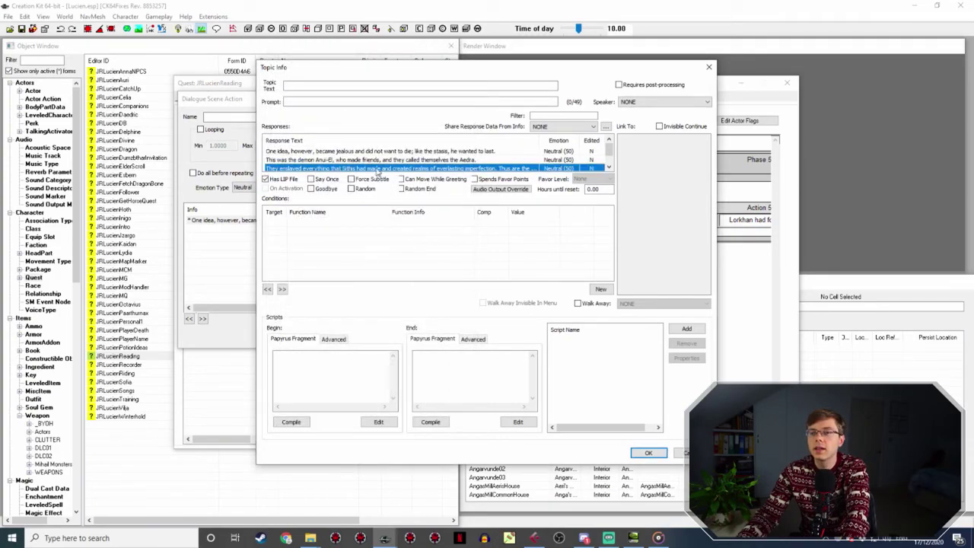
# Accept Action 3's dialogue and review the responses in Action 2's topic info.
pyautogui.click(648, 453)
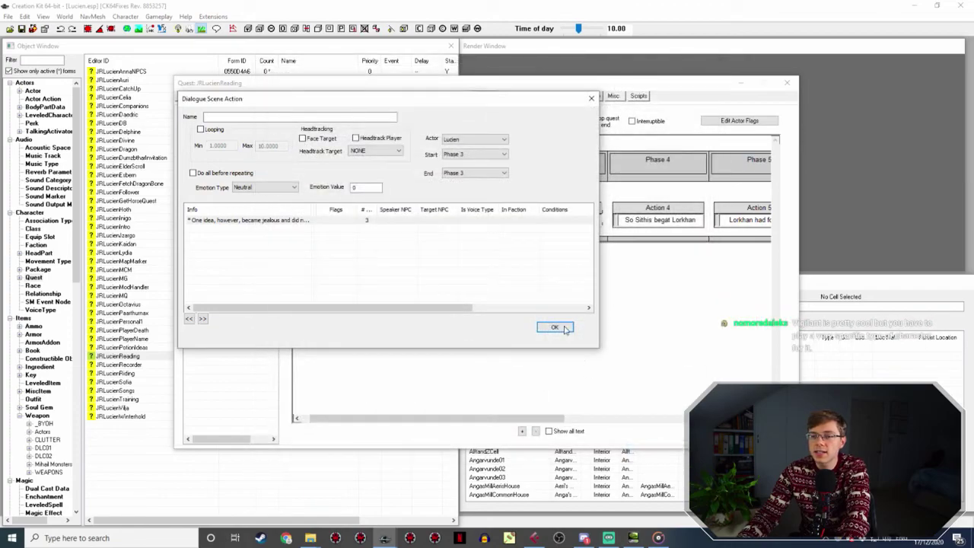
pyautogui.click(556, 326)
pyautogui.doubleClick(470, 216)
pyautogui.doubleClick(283, 221)
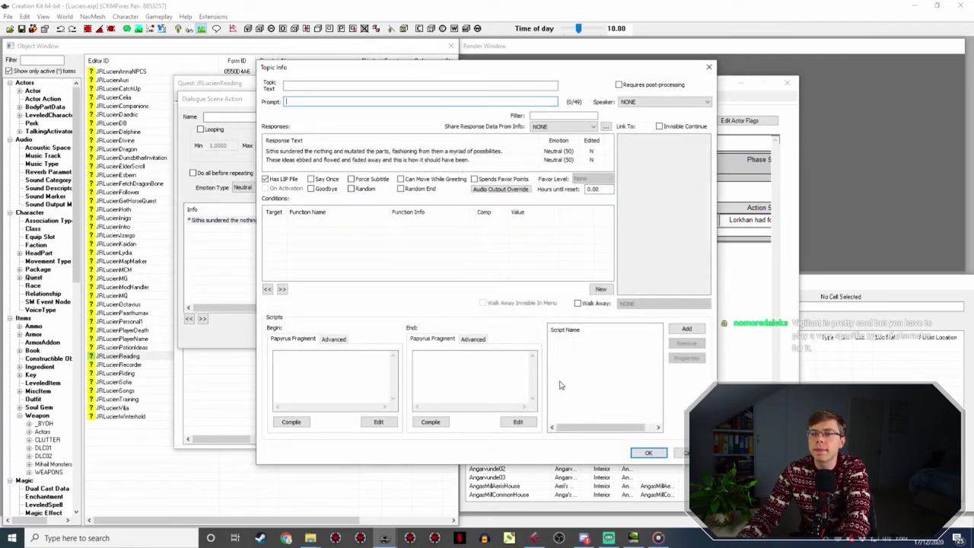
pyautogui.click(648, 452)
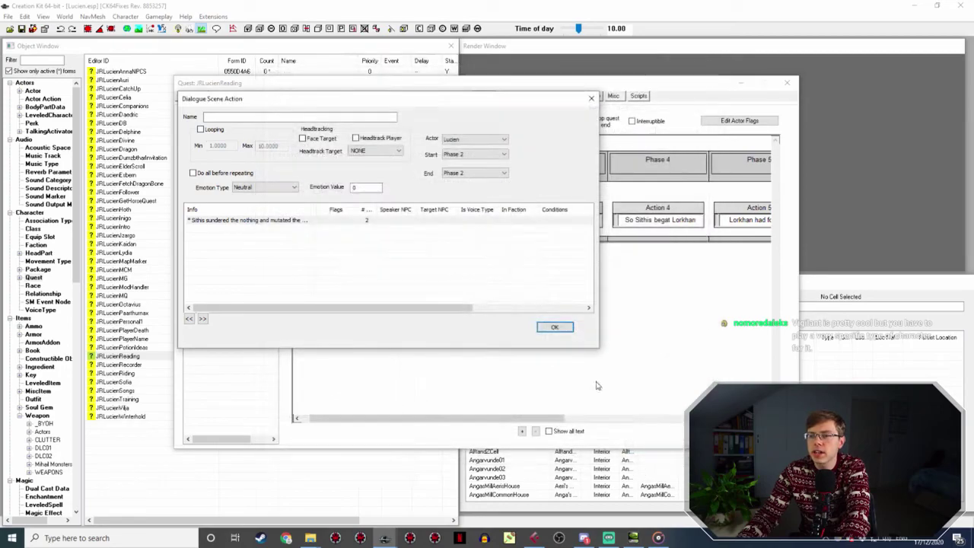
# Close Action 2's dialogue and select the "That is because they are lazy slaves" response in Action 9's topic info.
pyautogui.click(554, 326)
pyautogui.doubleClick(365, 213)
pyautogui.doubleClick(255, 221)
pyautogui.click(379, 160)
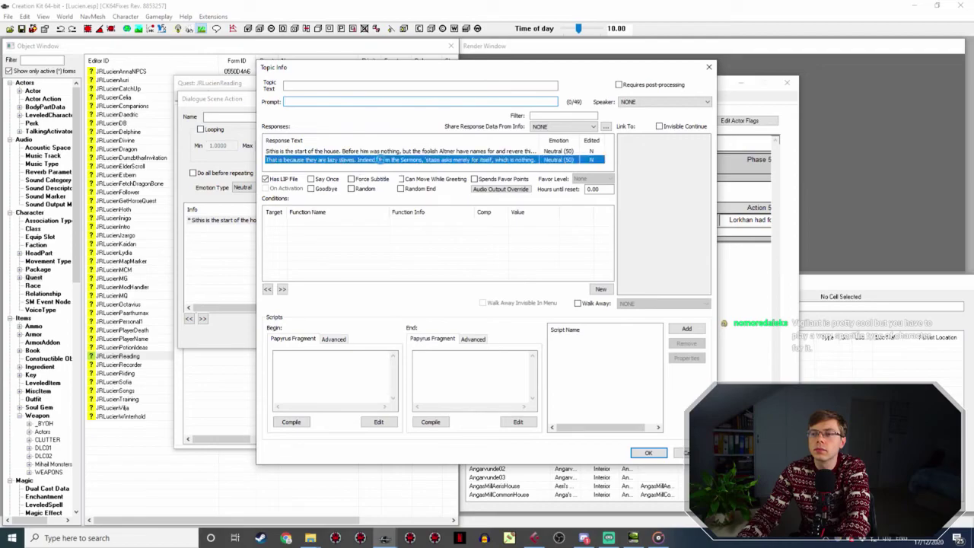
# Add a closing single quotation mark at the end of the "That is because they are lazy slaves" response text and accept the response.
pyautogui.doubleClick(379, 160)
pyautogui.click(429, 99)
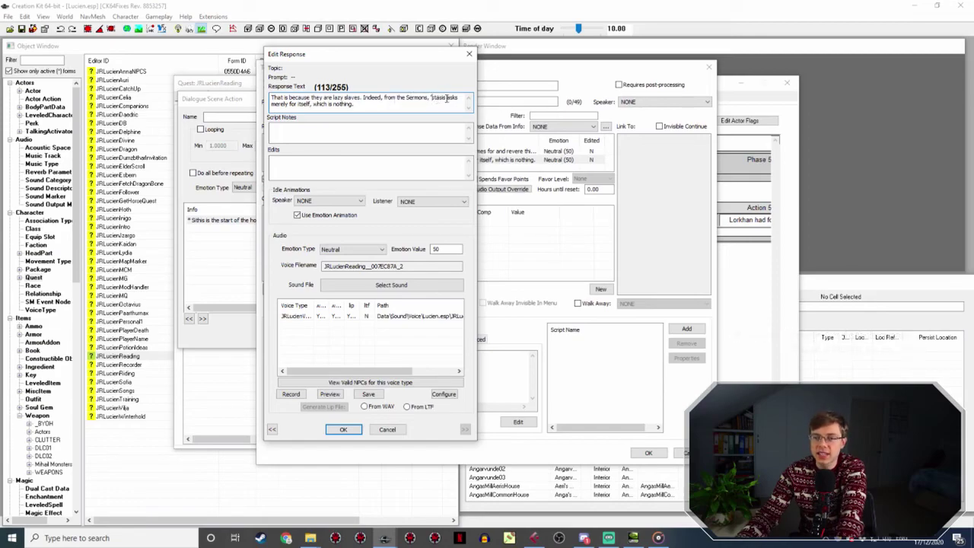
pyautogui.write("'")
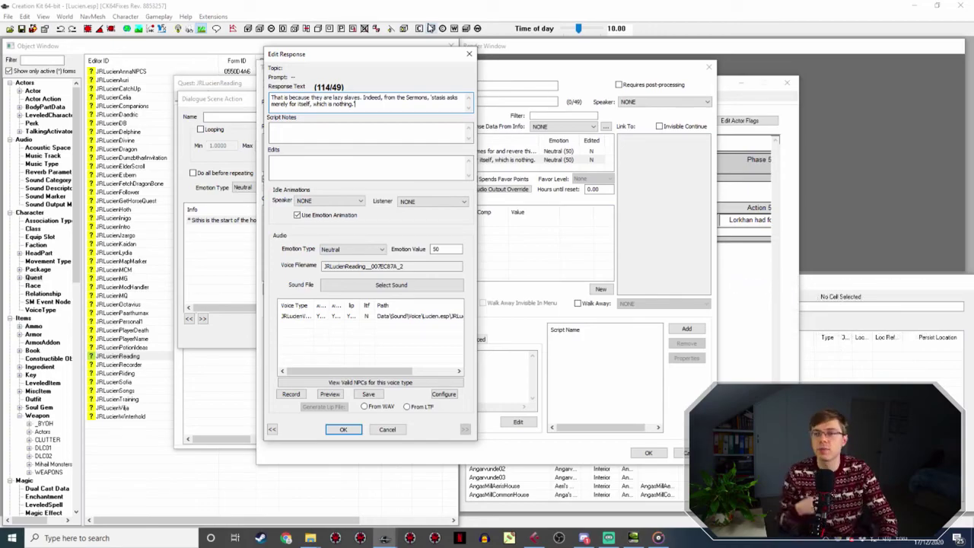
pyautogui.click(344, 429)
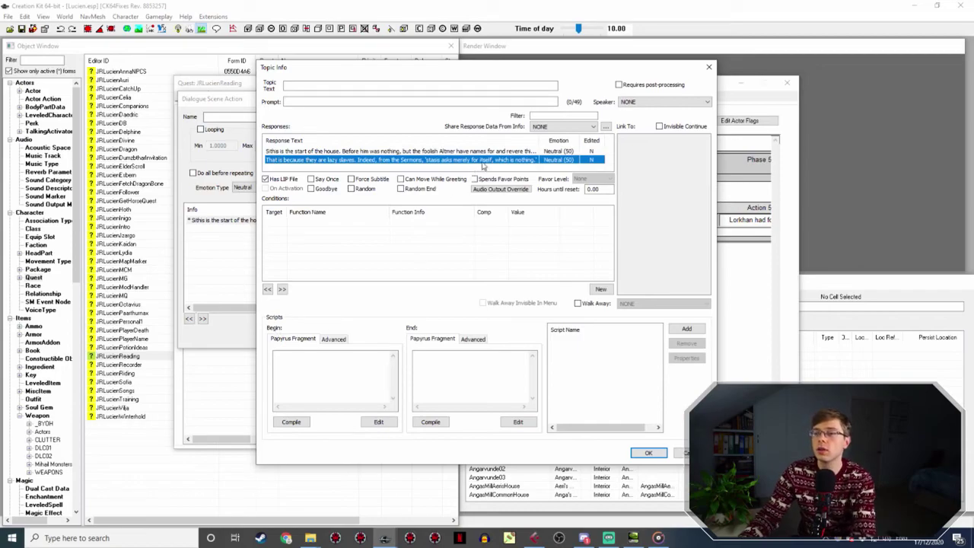
# Recheck the edited "lazy slaves" response, and accept Action 9's topic info and dialogue.
pyautogui.doubleClick(489, 161)
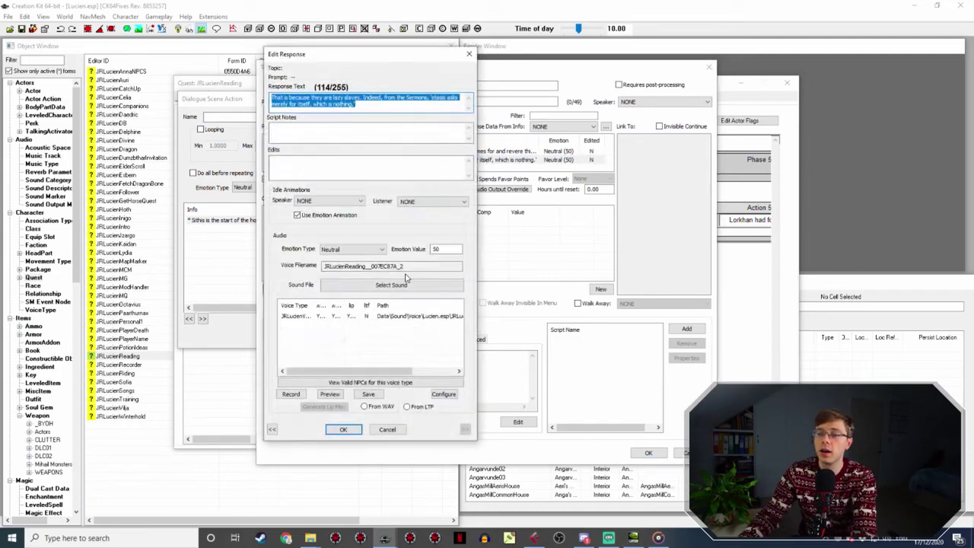
pyautogui.click(343, 431)
pyautogui.click(656, 451)
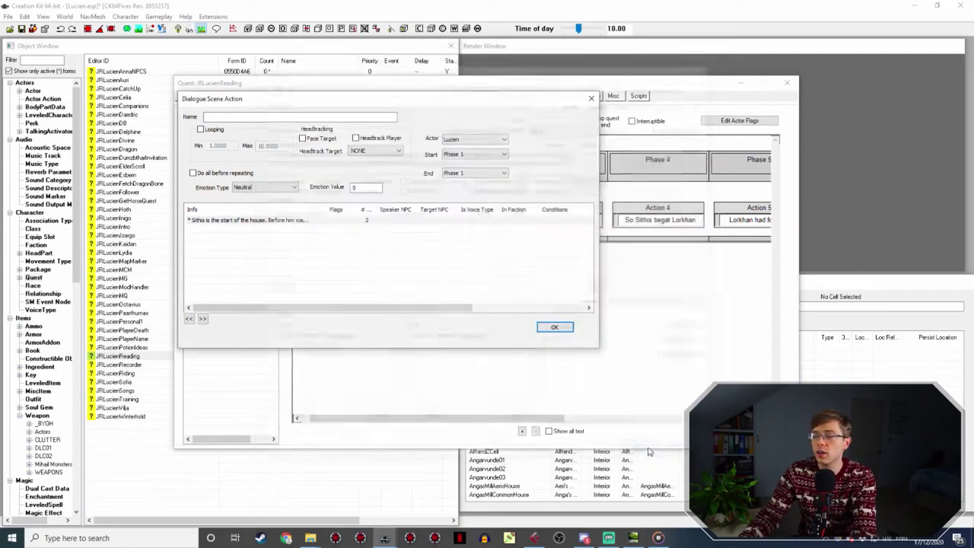
pyautogui.click(555, 327)
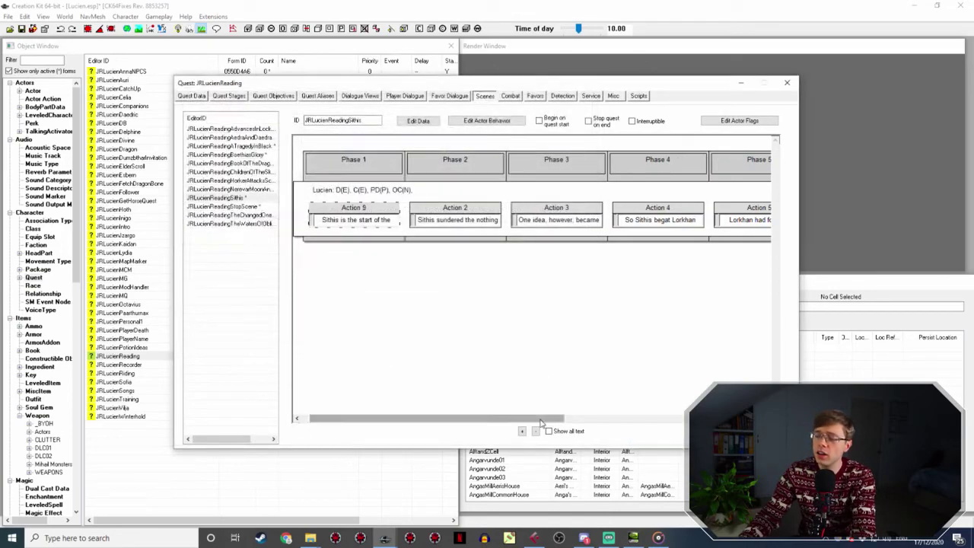
# Review the voice filenames and audio status of Action 3's responses, and close its topic info and dialogue.
pyautogui.doubleClick(548, 207)
pyautogui.doubleClick(223, 220)
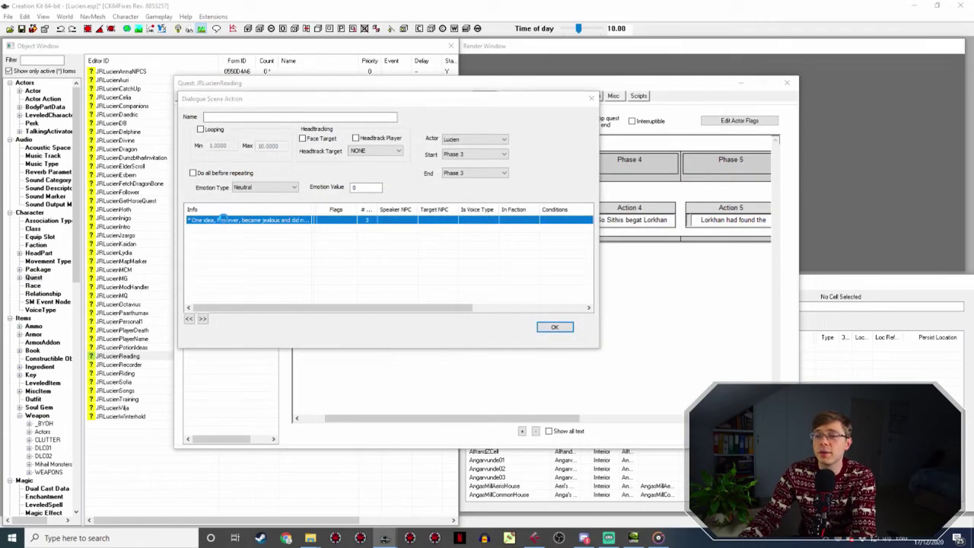
pyautogui.doubleClick(346, 151)
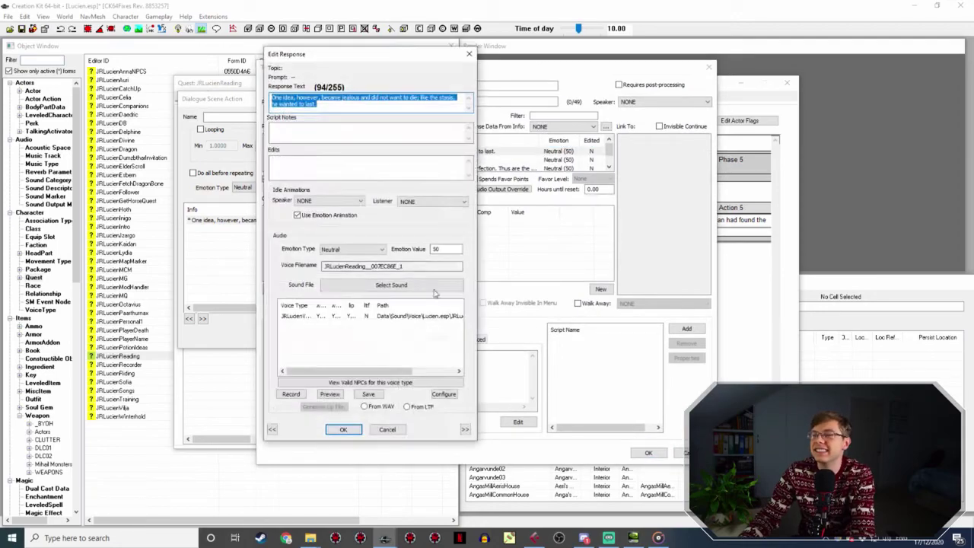
pyautogui.click(387, 429)
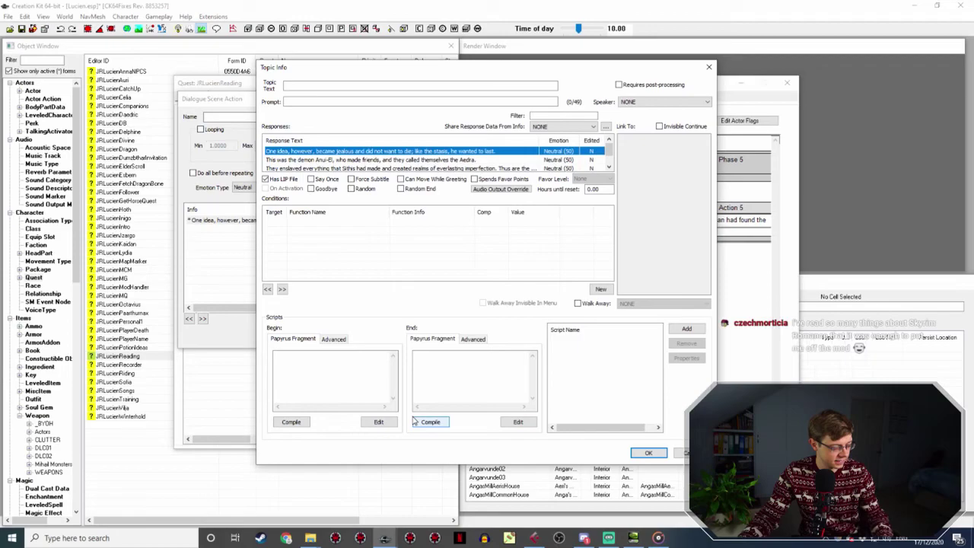
pyautogui.doubleClick(403, 159)
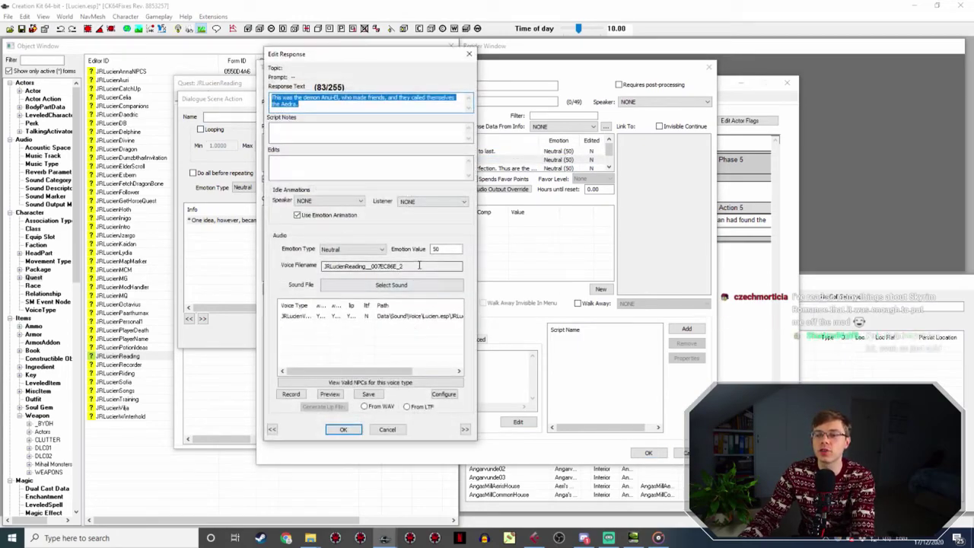
pyautogui.click(344, 429)
pyautogui.doubleClick(351, 168)
pyautogui.click(343, 429)
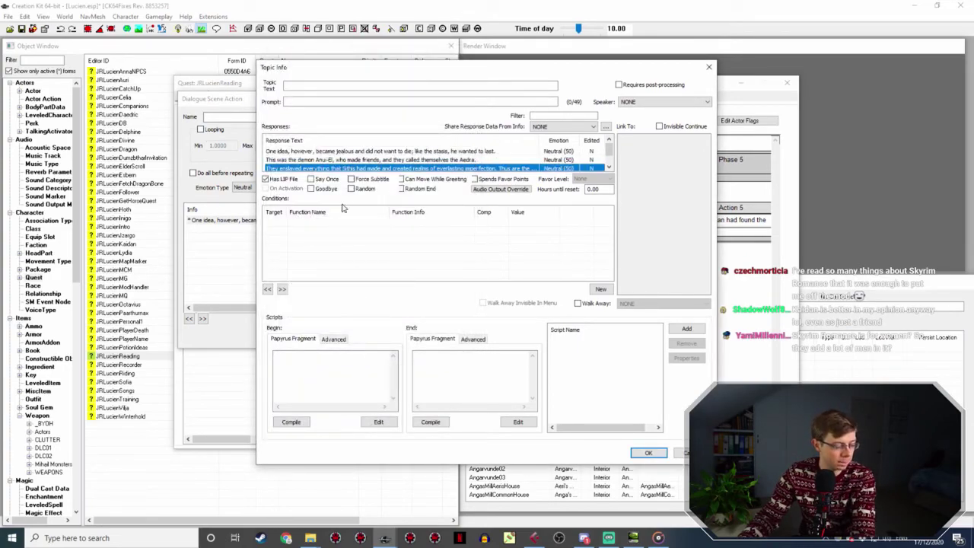
pyautogui.click(352, 159)
pyautogui.click(646, 452)
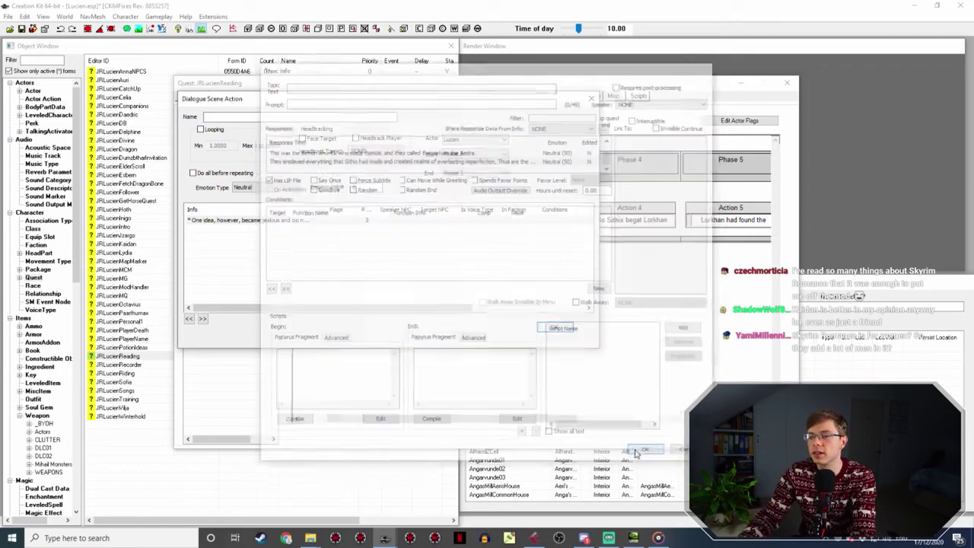
pyautogui.click(561, 326)
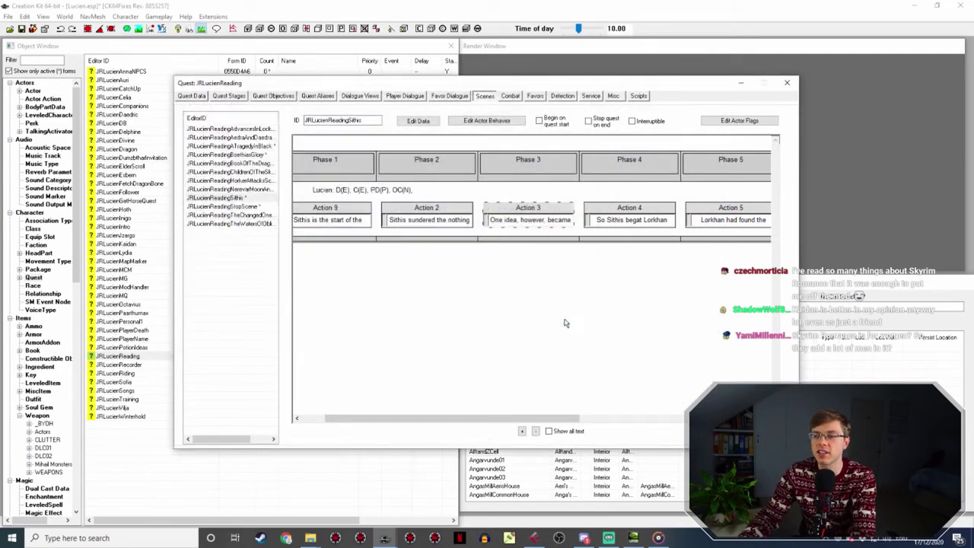
# Rename Lucien160SithisA8.wav as JRLucienReading__007EC870_1.wav, copying the voice filename from Action 4's "So Sithis begat Lorkhan" response.
pyautogui.doubleClick(631, 216)
pyautogui.doubleClick(283, 222)
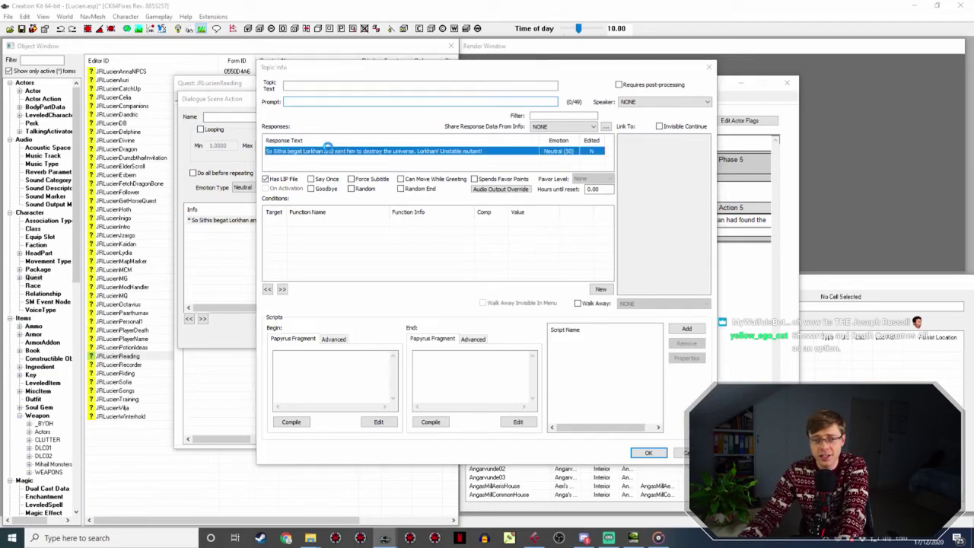
pyautogui.doubleClick(328, 151)
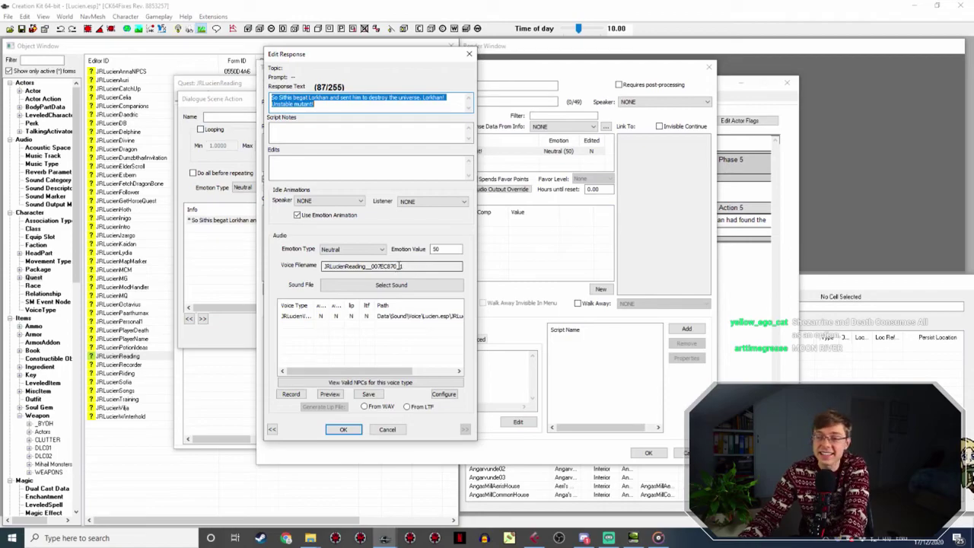
pyautogui.moveTo(406, 267); pyautogui.dragTo(321, 253)
pyautogui.hotkey('ctrl', 'c')
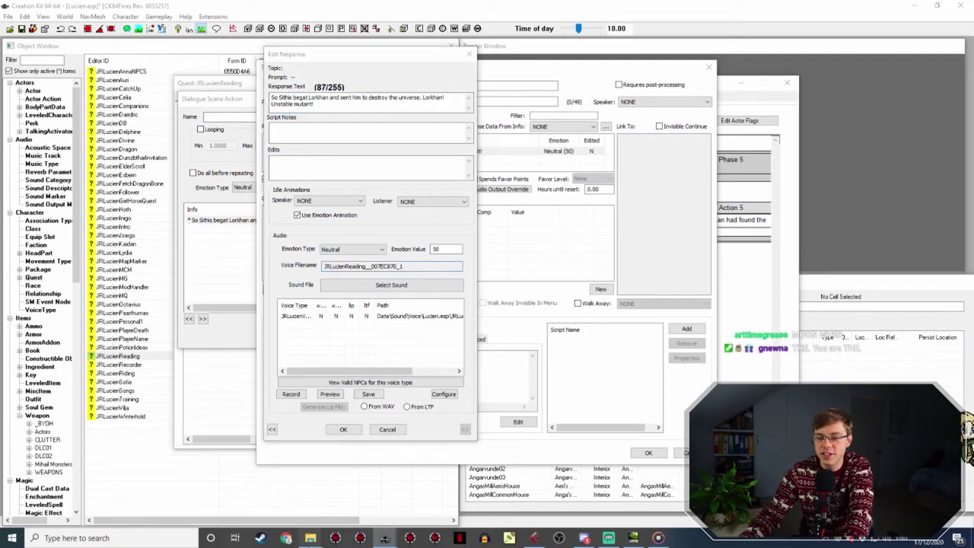
pyautogui.moveTo(310, 537)
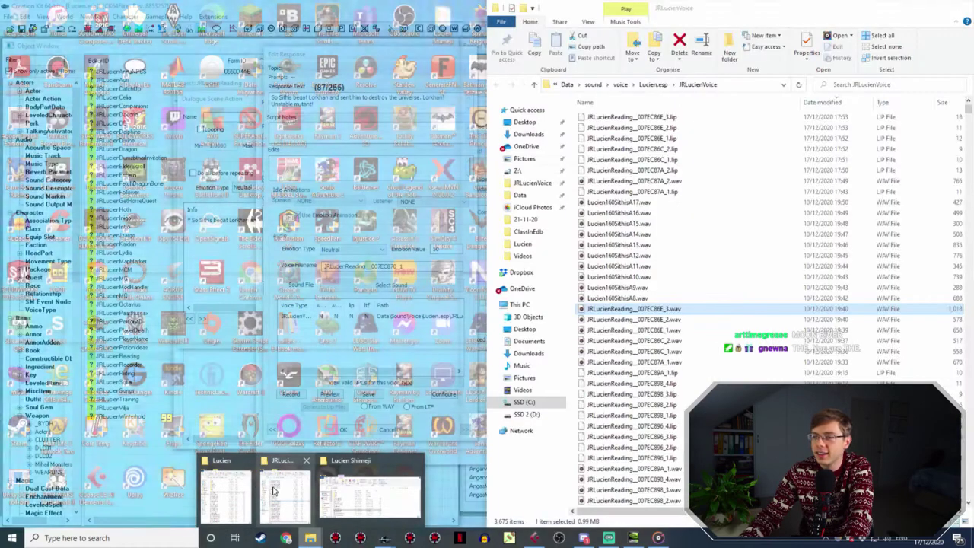
pyautogui.click(276, 491)
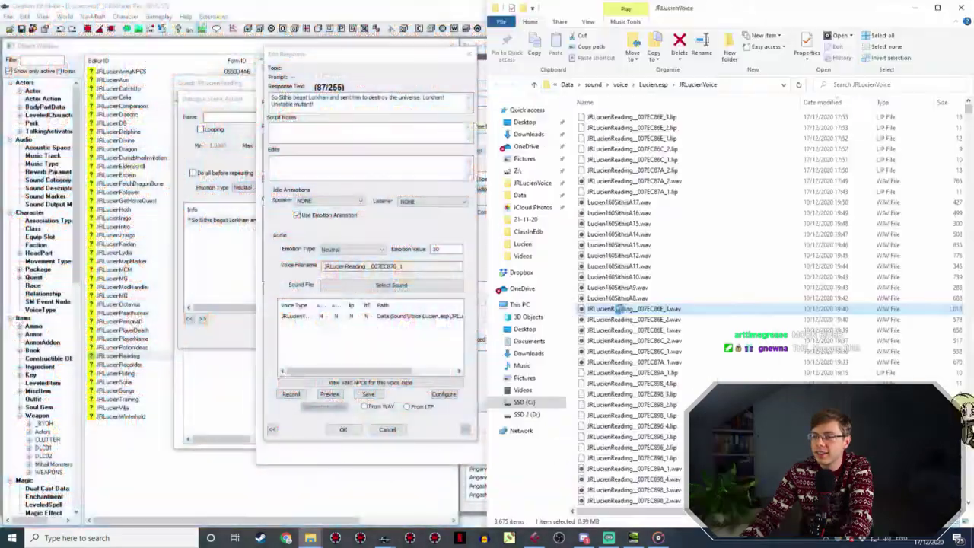
pyautogui.click(655, 298)
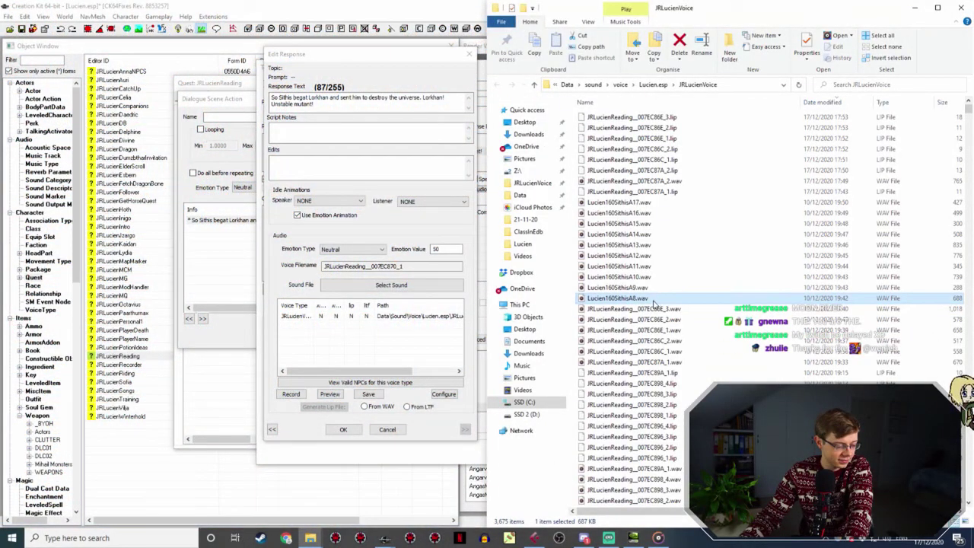
pyautogui.press('F2')
pyautogui.hotkey('ctrl', 'v')
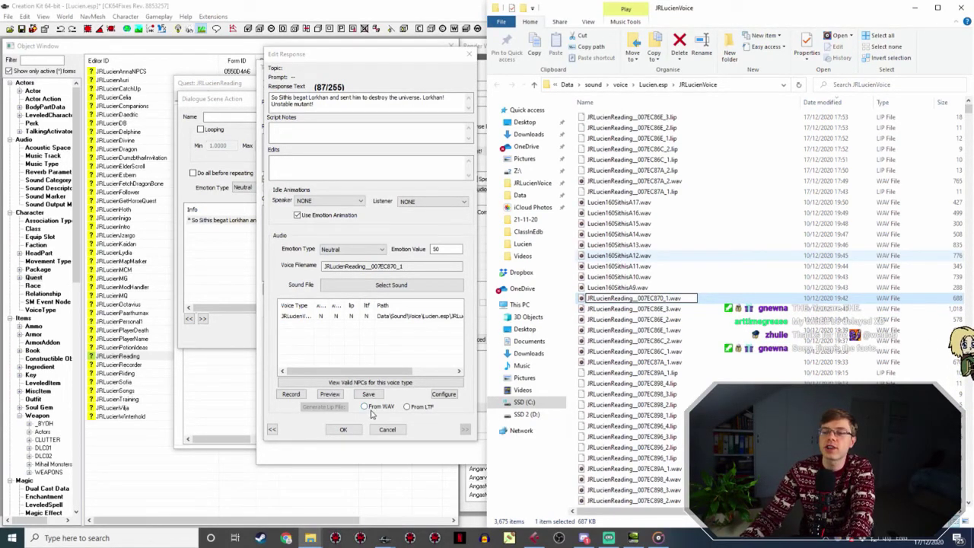
# Reopen the "So Sithis begat Lorkhan" response, generate its lip file from the WAV, and accept the response and topic info.
pyautogui.click(343, 429)
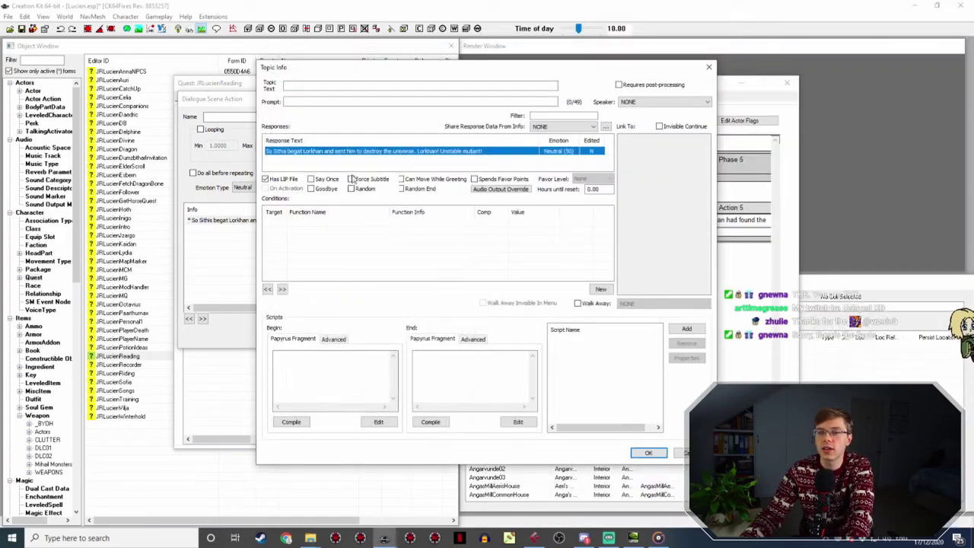
pyautogui.doubleClick(378, 151)
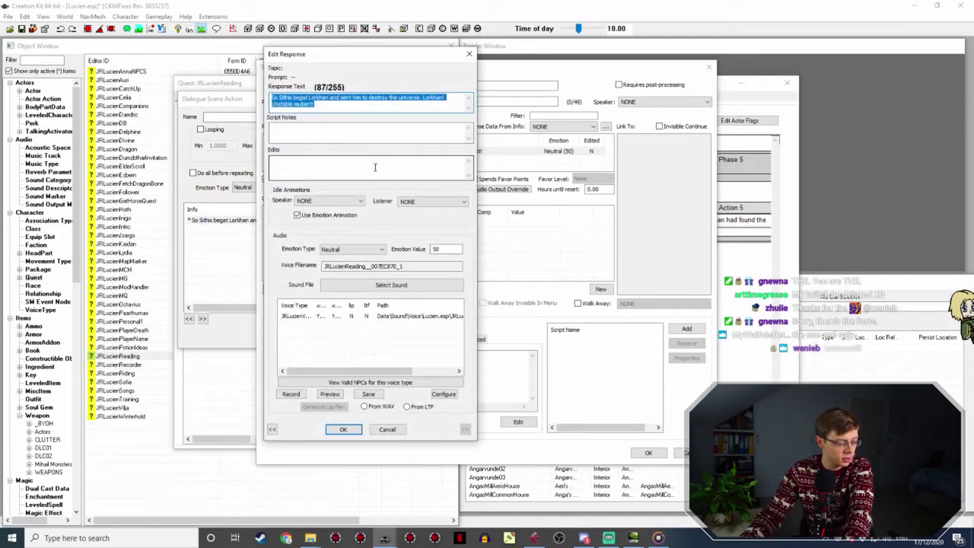
pyautogui.click(356, 317)
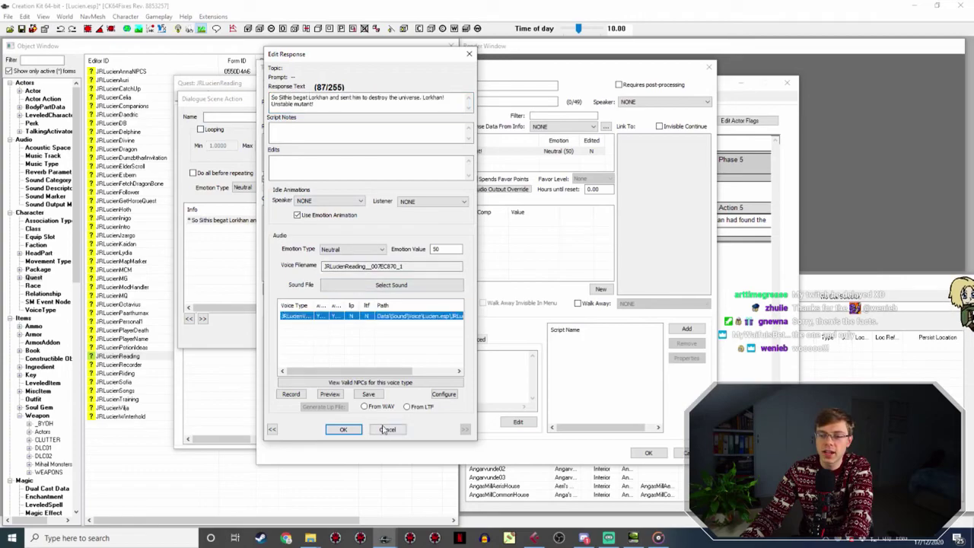
pyautogui.click(343, 429)
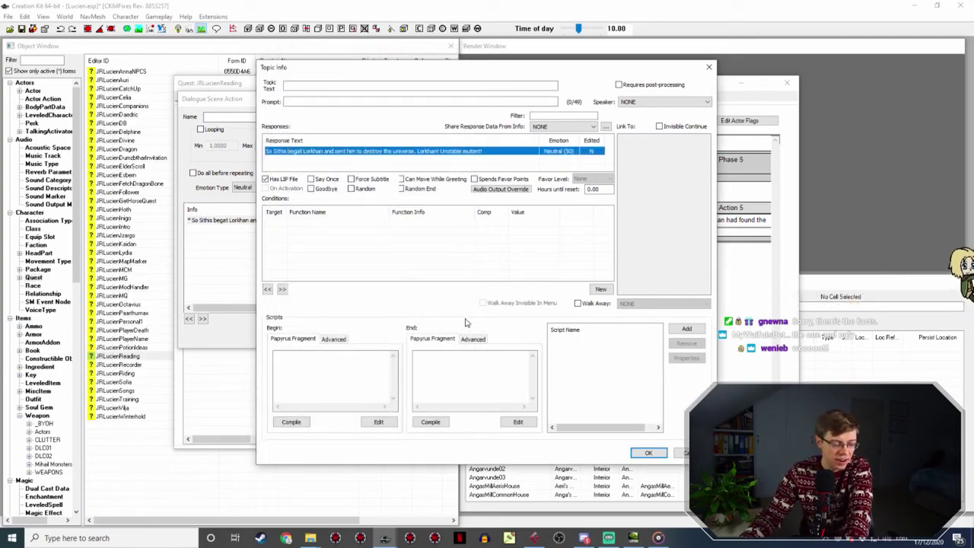
pyautogui.click(647, 452)
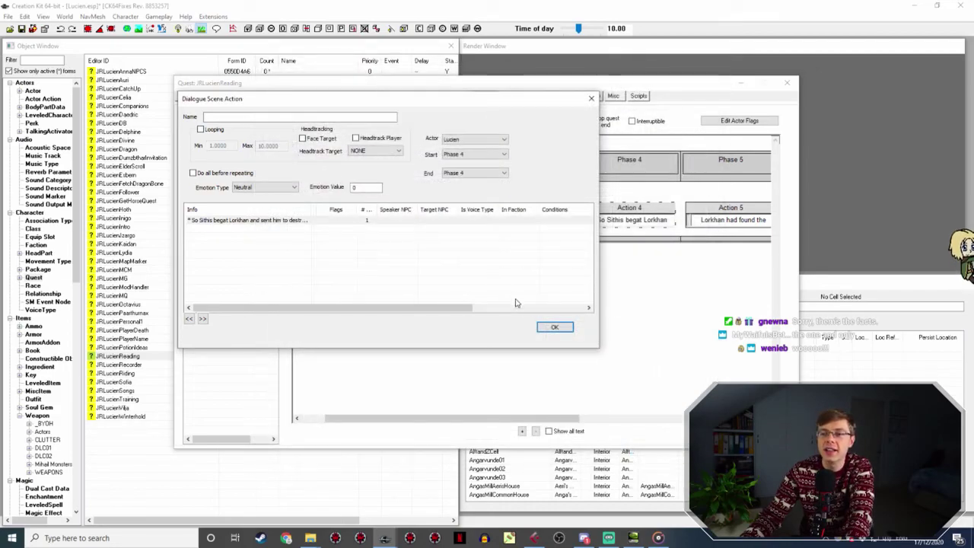
# Check the lip file status of the "So Sithis begat Lorkhan" response and close Action 4's dialogue.
pyautogui.doubleClick(294, 220)
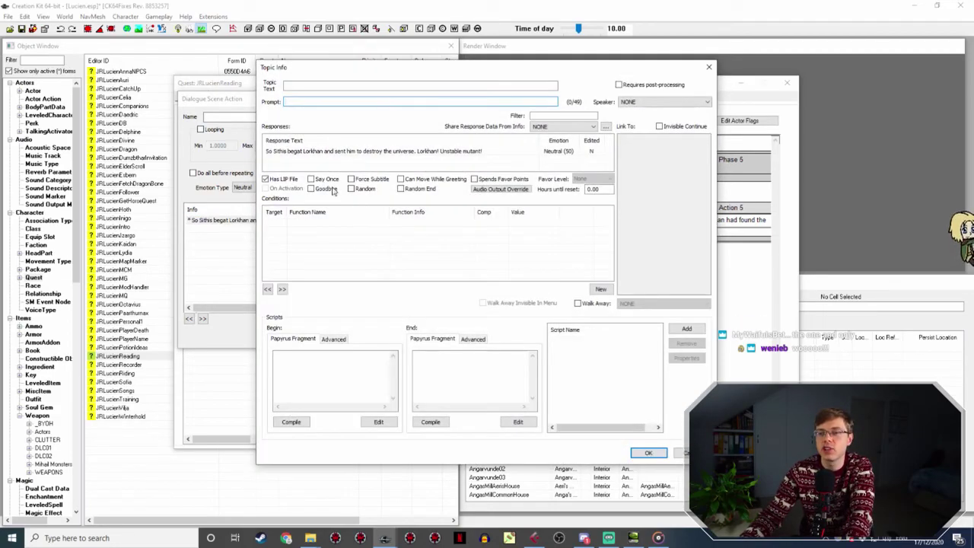
pyautogui.doubleClick(357, 151)
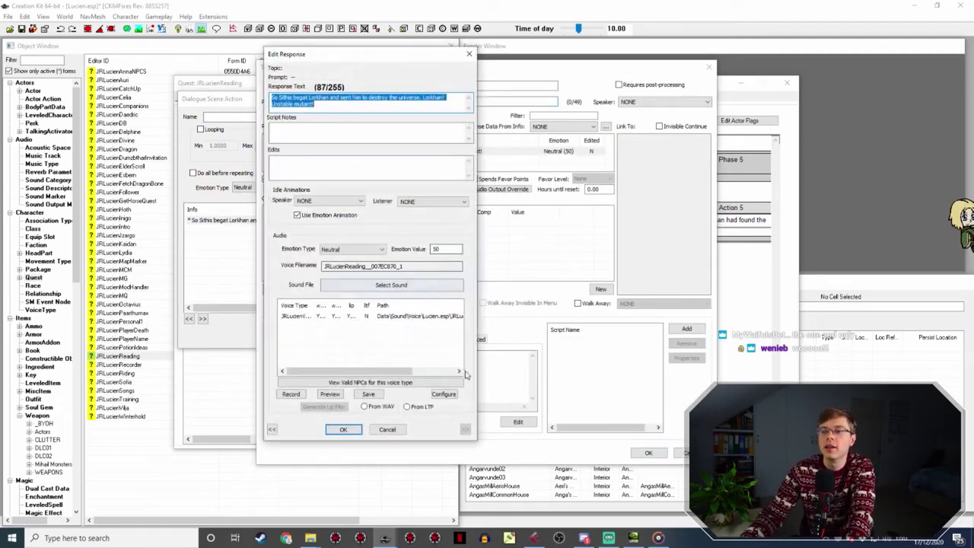
pyautogui.click(342, 430)
pyautogui.click(647, 452)
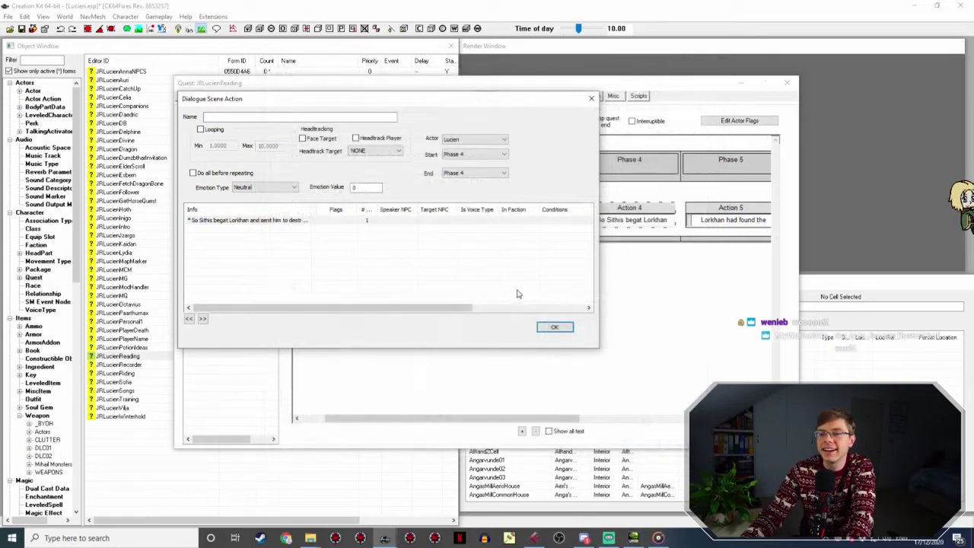
pyautogui.click(561, 326)
# Rename Lucien160SithisA9.wav as JRLucienReading__007EC872_1.wav, using the voice filename of Action 5's "Lorkhan had found the Aedric weakness" response.
pyautogui.moveTo(560, 417); pyautogui.dragTo(641, 418)
pyautogui.doubleClick(585, 207)
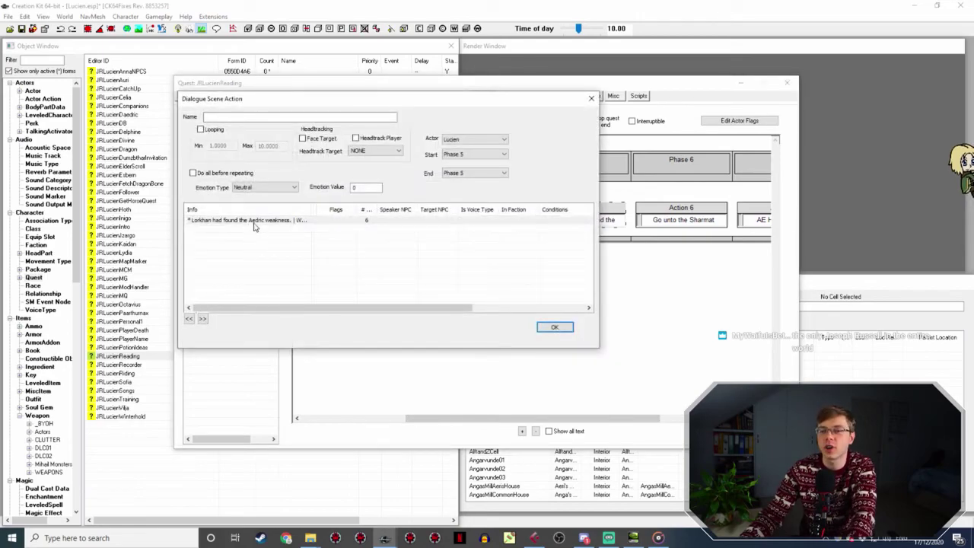
pyautogui.doubleClick(257, 219)
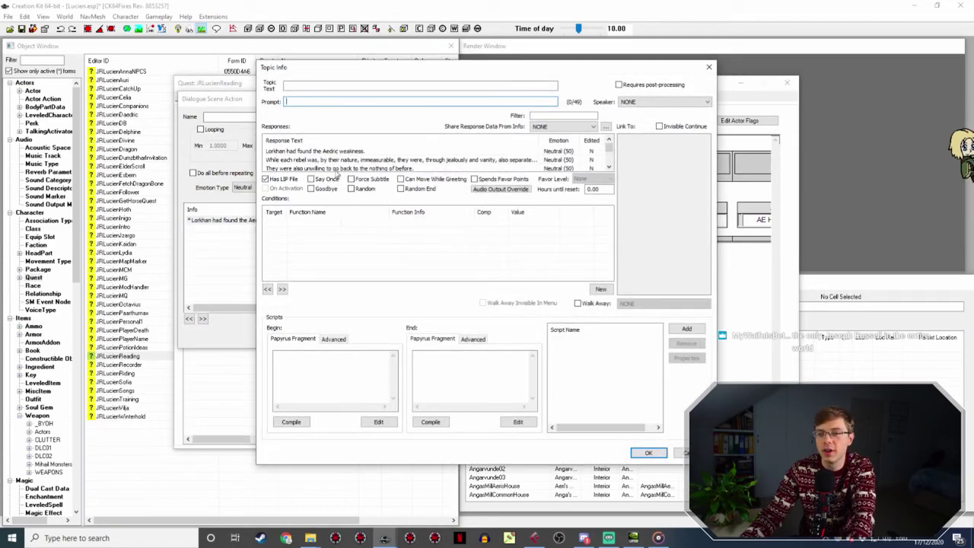
pyautogui.doubleClick(348, 150)
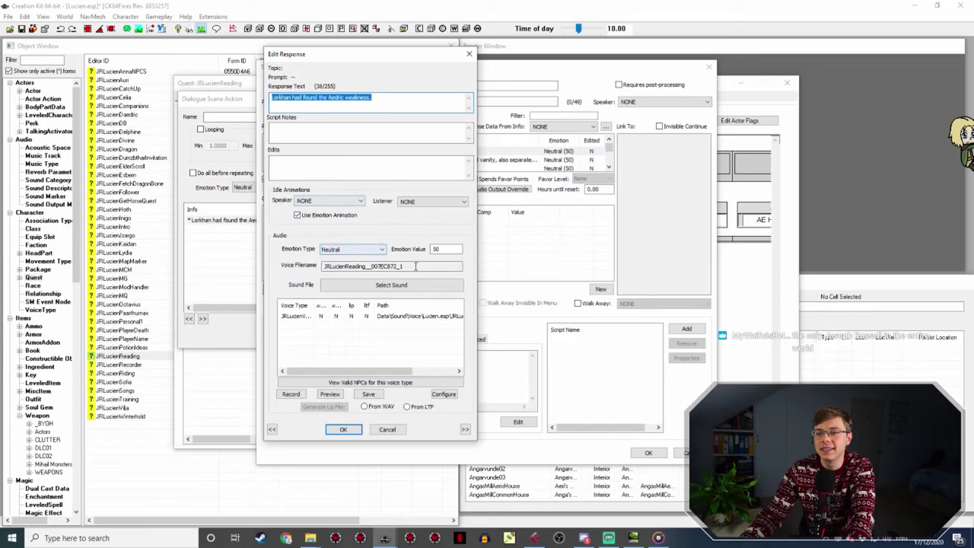
pyautogui.click(311, 538)
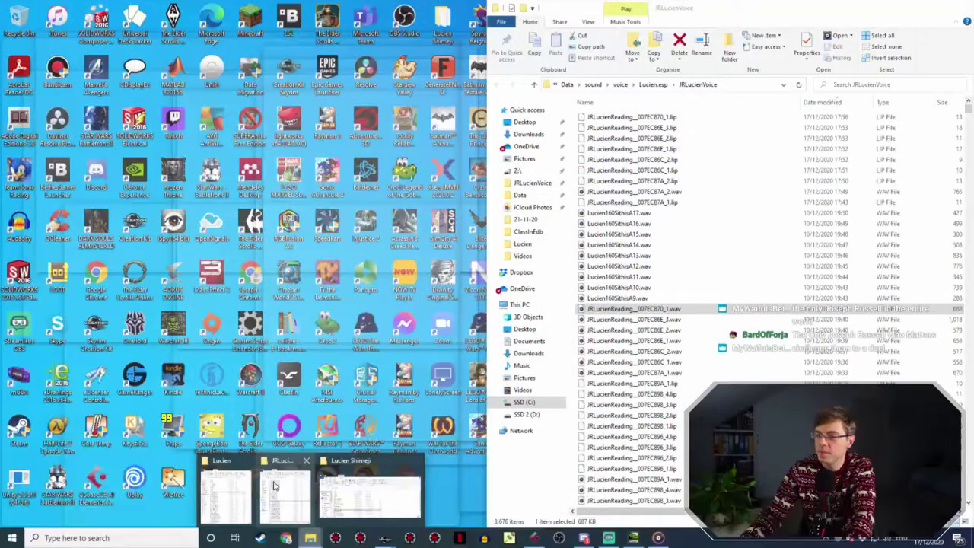
pyautogui.click(285, 494)
pyautogui.click(674, 298)
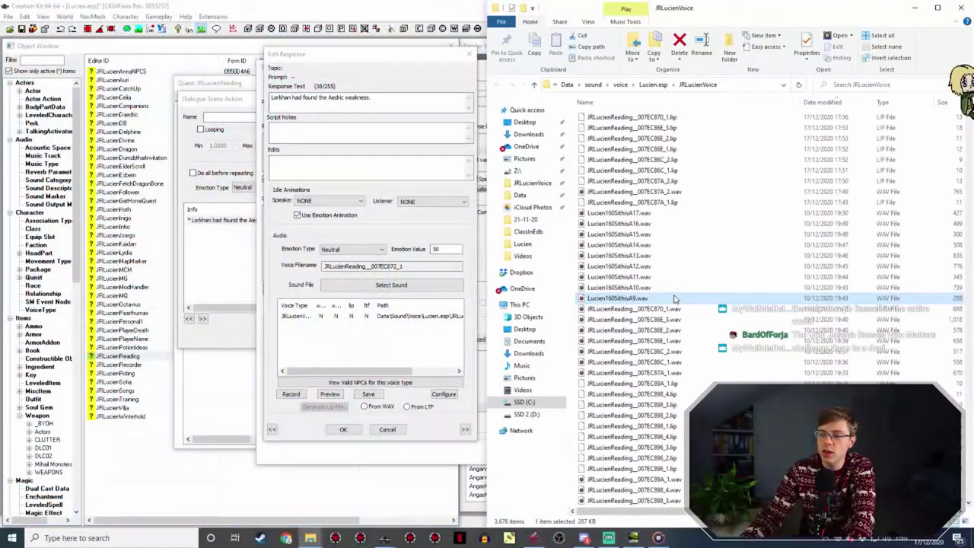
pyautogui.press('F2')
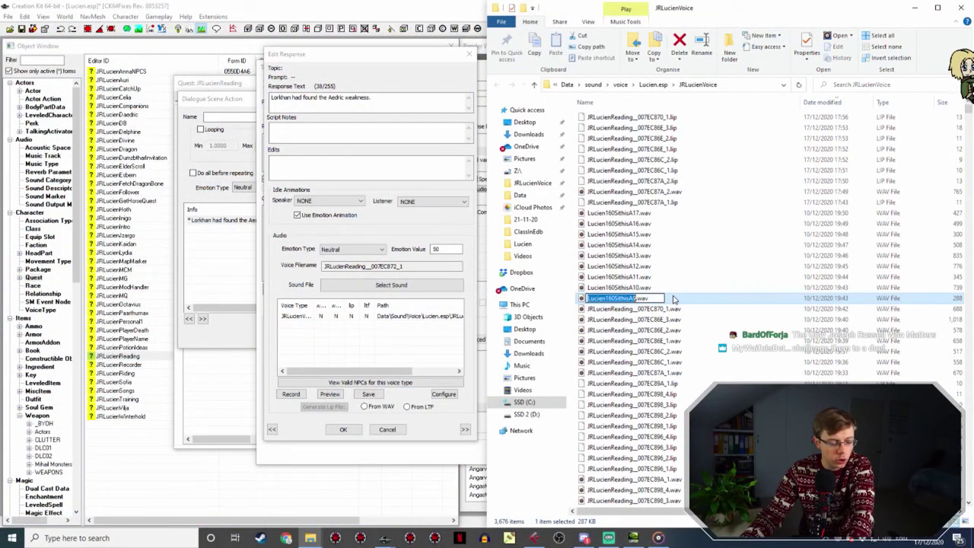
pyautogui.write('JRLucienReading__007EC872_1')
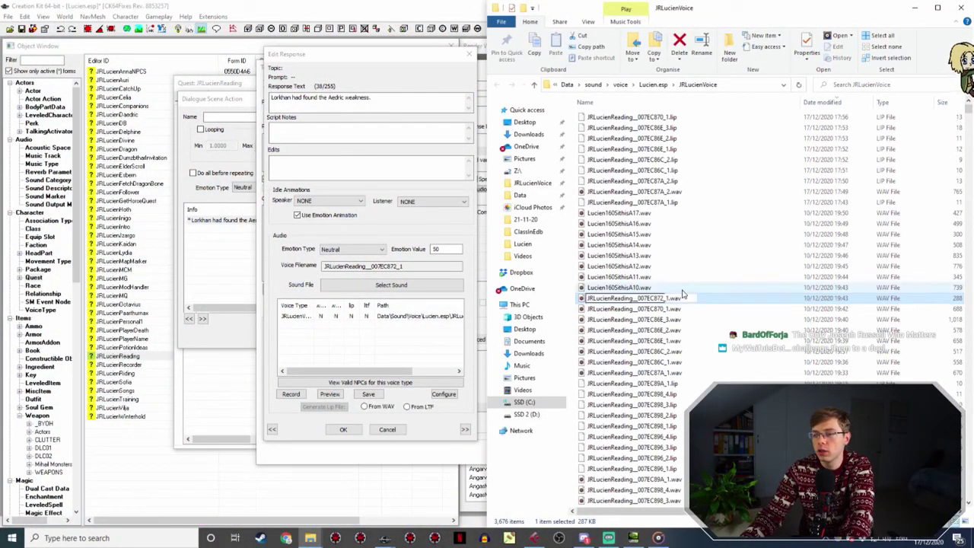
# Accept the "Lorkhan had found the Aedric weakness" response and play JRLucienReading__007EC872_1.wav to check its recording.
pyautogui.click(346, 430)
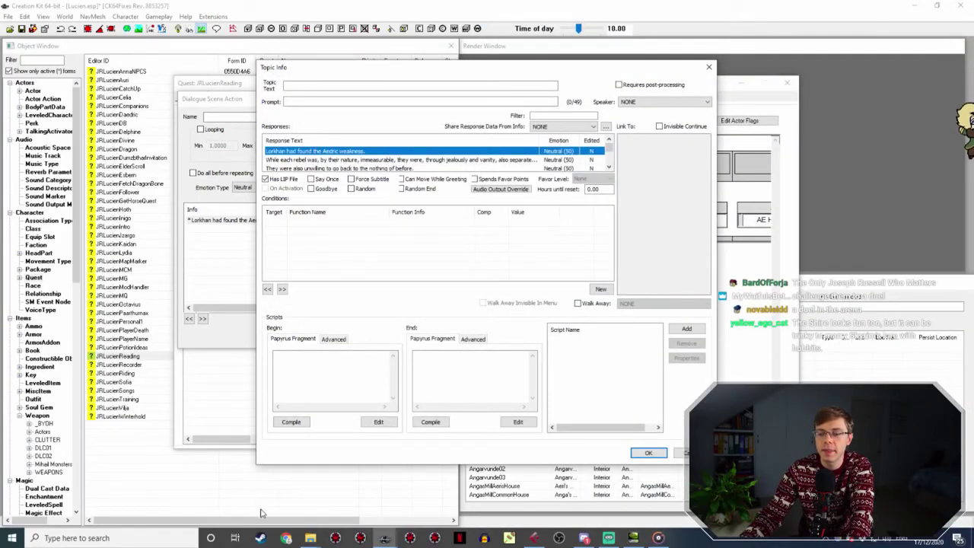
pyautogui.click(311, 538)
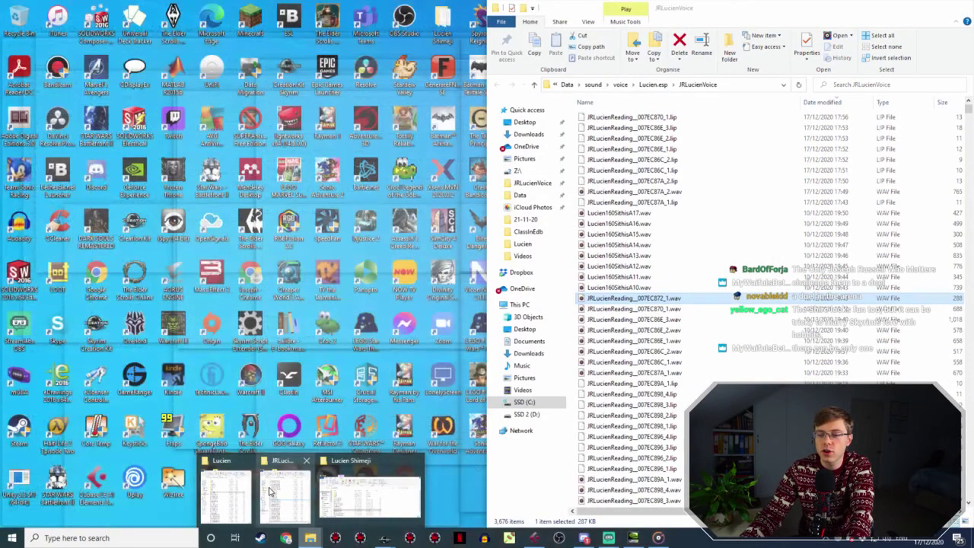
pyautogui.click(274, 493)
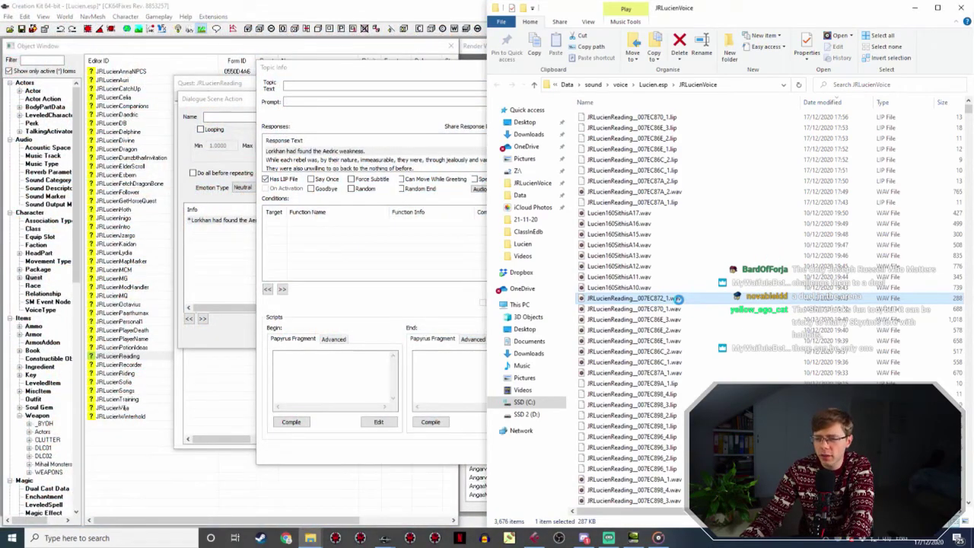
pyautogui.doubleClick(680, 307)
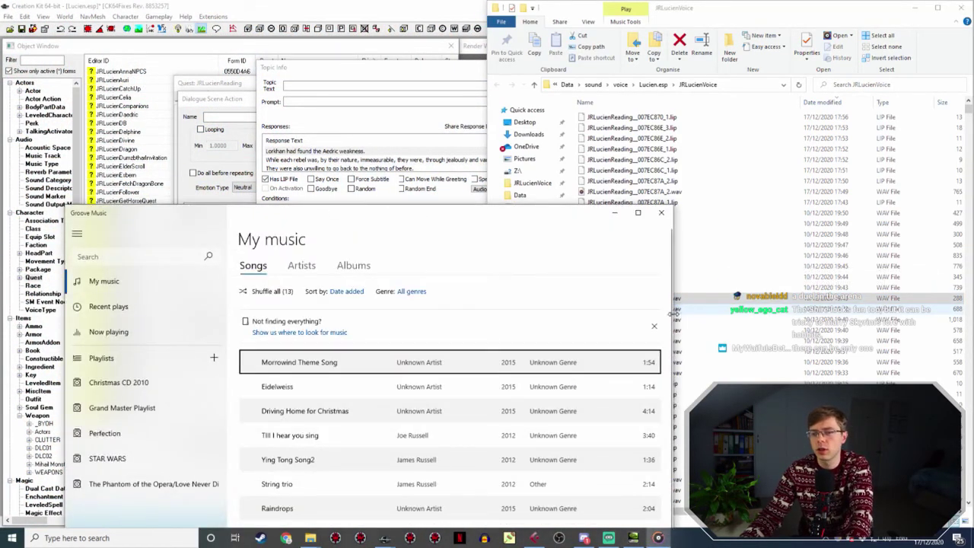
pyautogui.click(662, 214)
# Rename Lucien160SithisA10.wav as JRLucienReading__007EC872_2.wav, copying the voice filename from the "While each rebel was, by their nature, immeasurable" response.
pyautogui.doubleClick(392, 162)
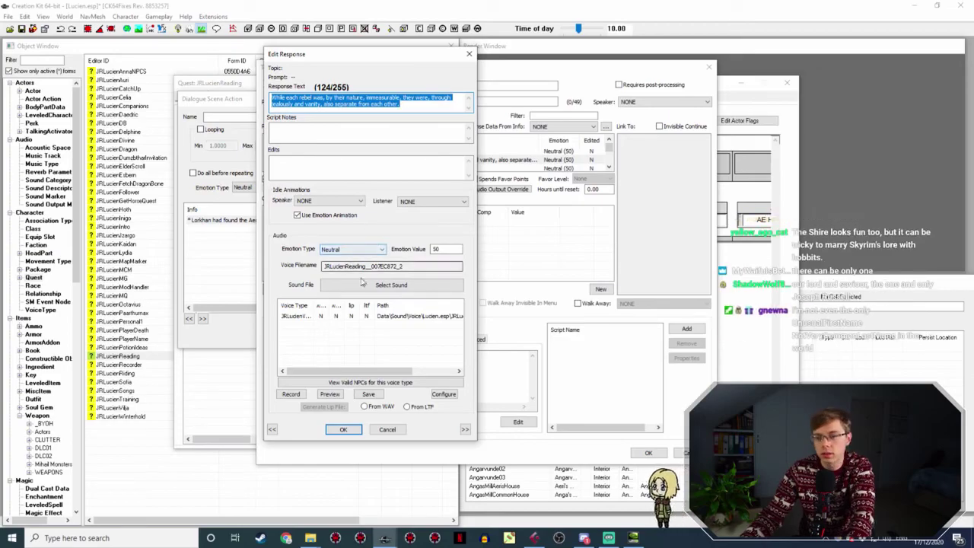
pyautogui.doubleClick(361, 266)
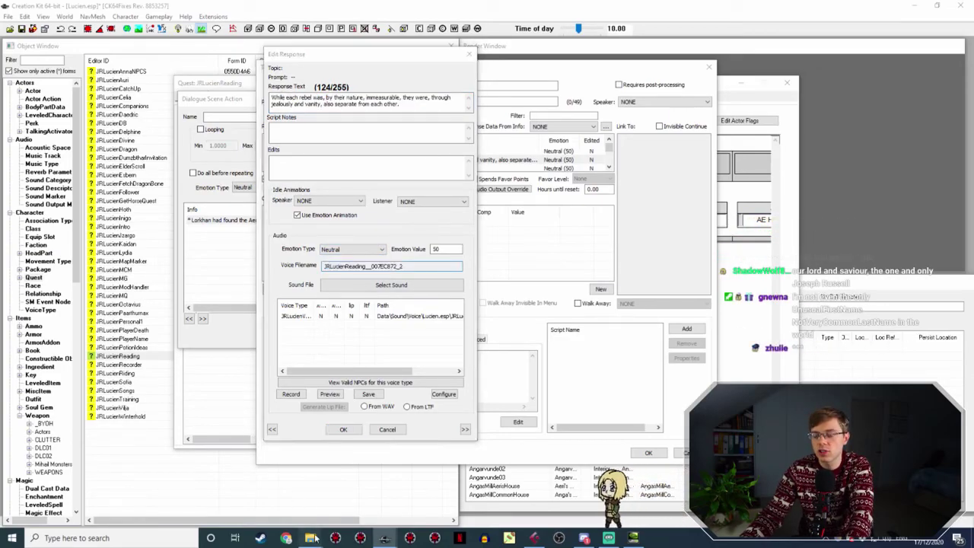
pyautogui.moveTo(311, 537)
pyautogui.moveTo(290, 496)
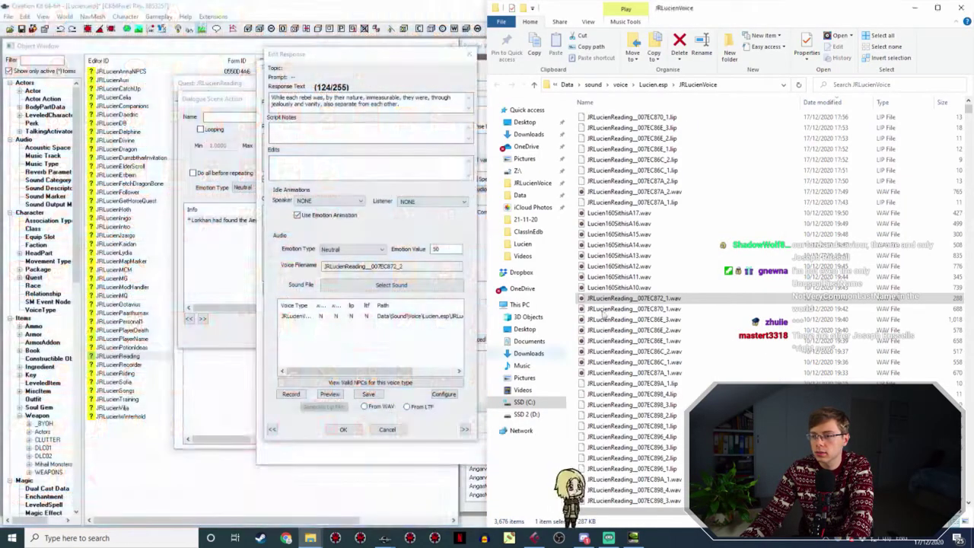
pyautogui.click(648, 288)
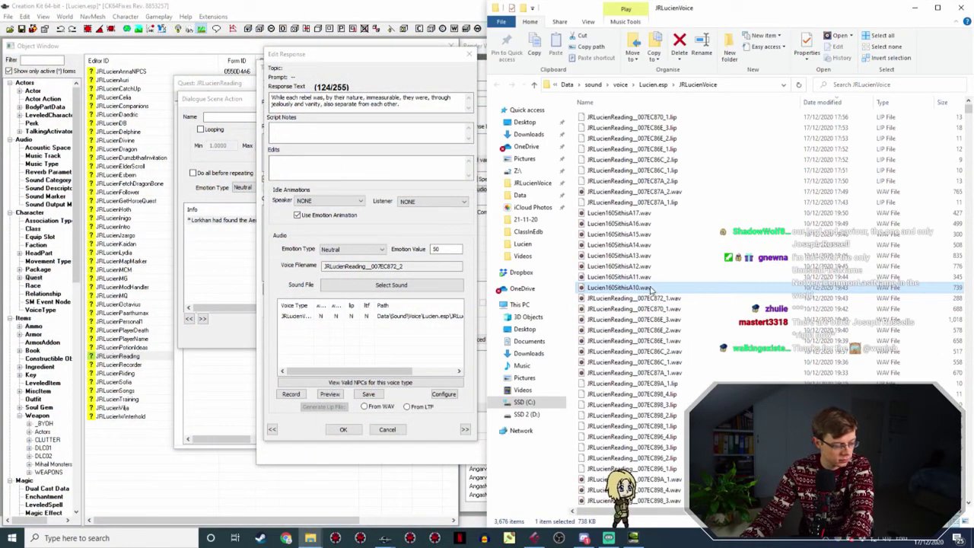
pyautogui.press('F2')
pyautogui.write('JRLucienReading__007EC872_2')
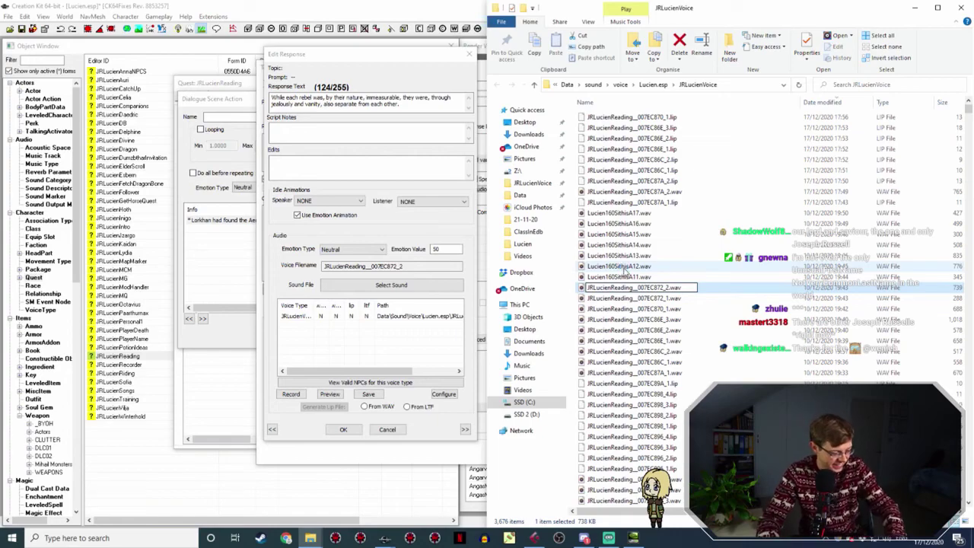
pyautogui.press('Return')
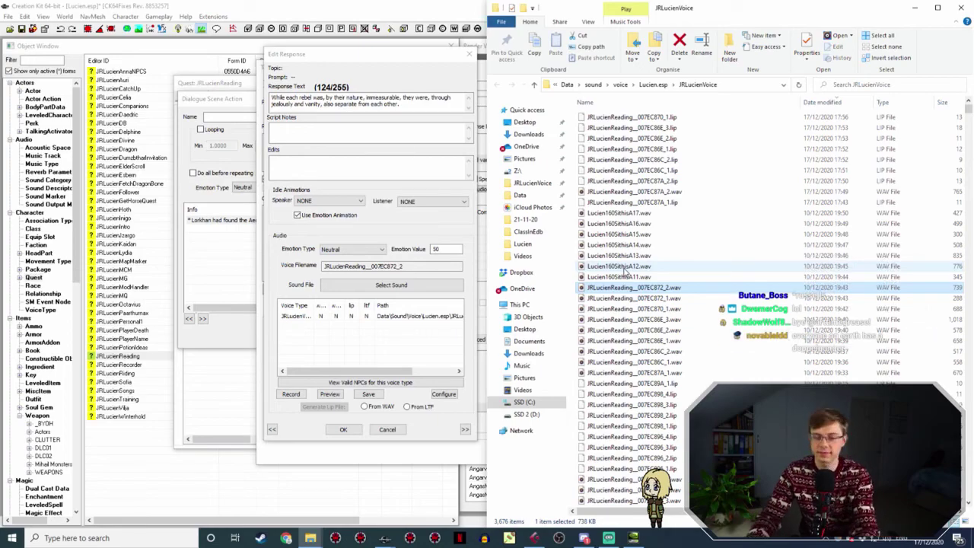
# Reopen the "While each rebel was" response, generate its lip file from the WAV, and accept the response.
pyautogui.click(350, 432)
pyautogui.doubleClick(308, 160)
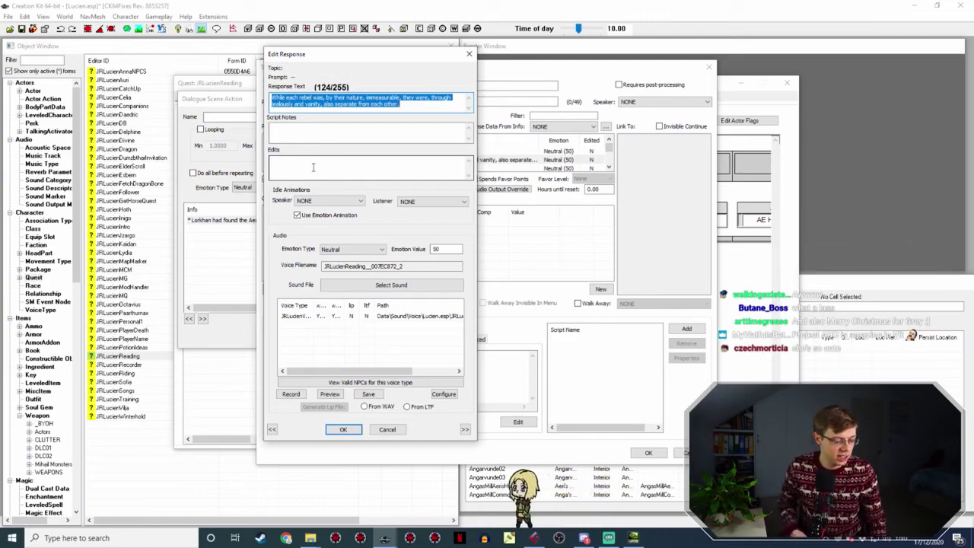
pyautogui.click(342, 430)
pyautogui.doubleClick(371, 160)
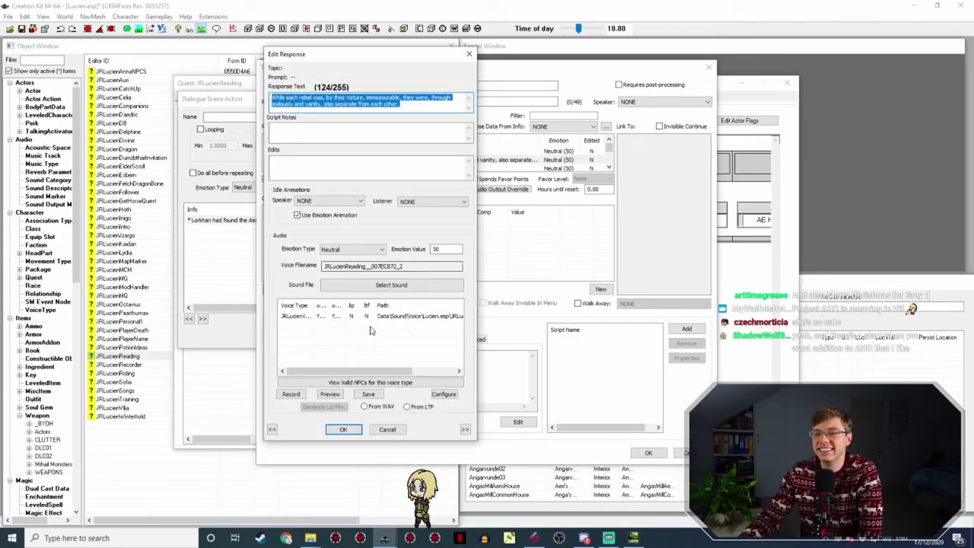
pyautogui.click(370, 316)
pyautogui.click(364, 406)
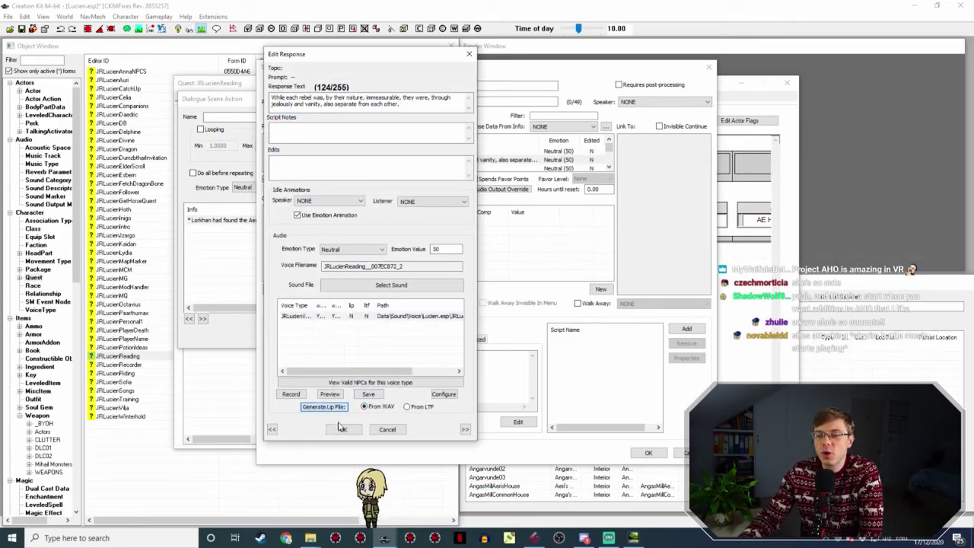
pyautogui.click(343, 429)
# Rename Lucien160SithisA11.wav as JRLucienReading__007EC872_3.wav, using the voice filename of the "They were also unwilling to go back" response.
pyautogui.click(356, 161)
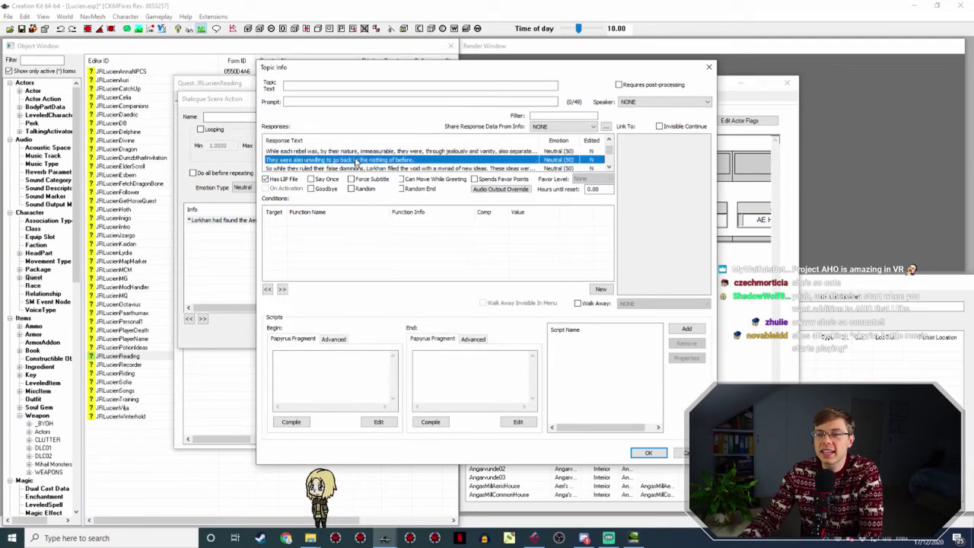
pyautogui.doubleClick(356, 161)
pyautogui.doubleClick(391, 267)
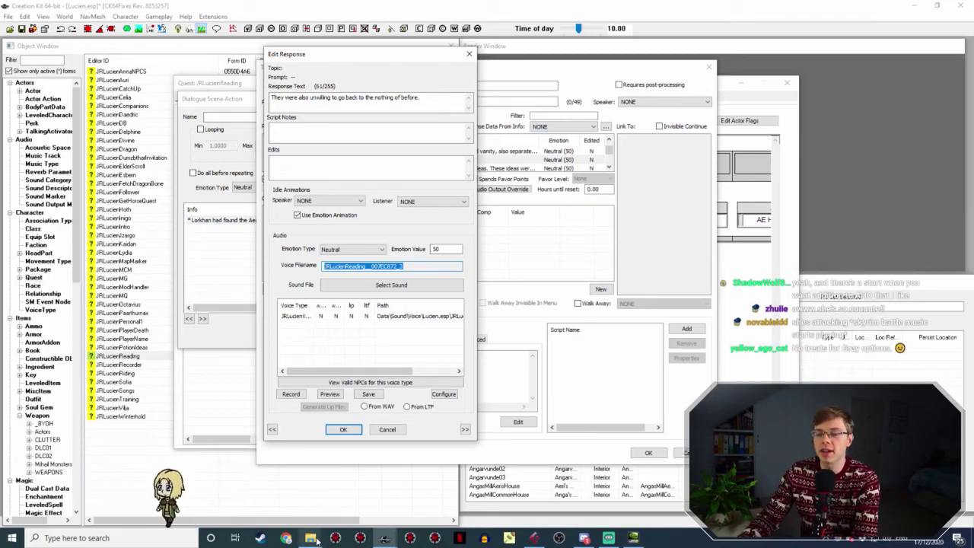
pyautogui.moveTo(315, 540)
pyautogui.click(285, 491)
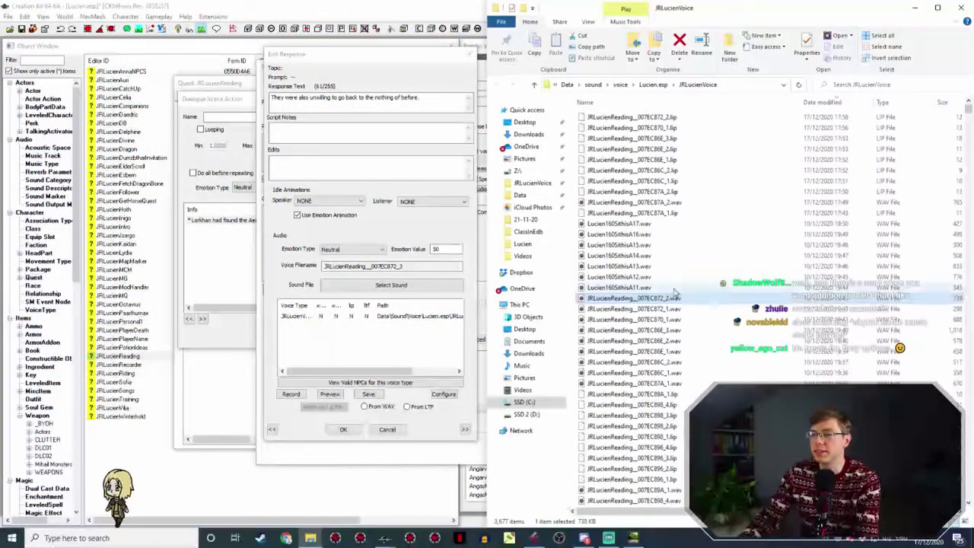
pyautogui.click(676, 288)
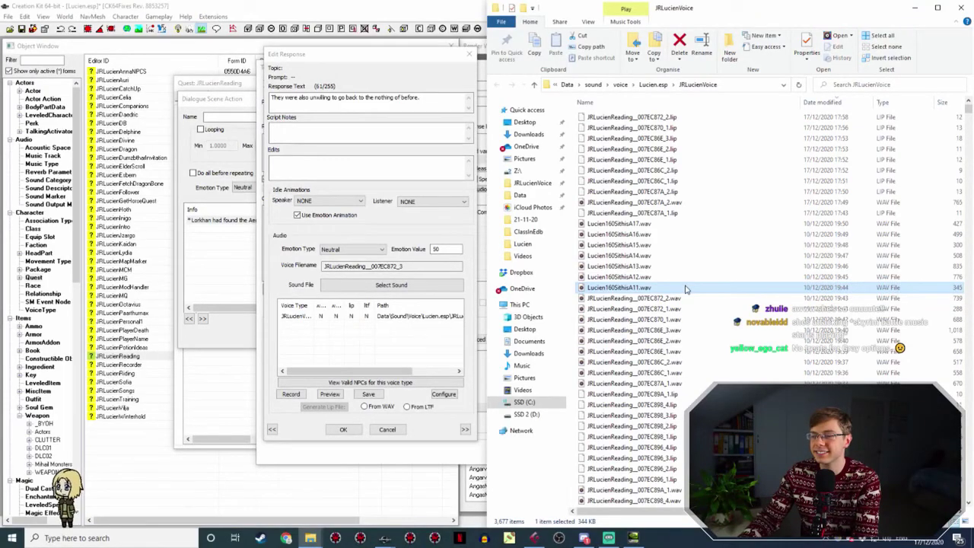
pyautogui.press('F2')
pyautogui.write('JRLucienReading__007EC872_3')
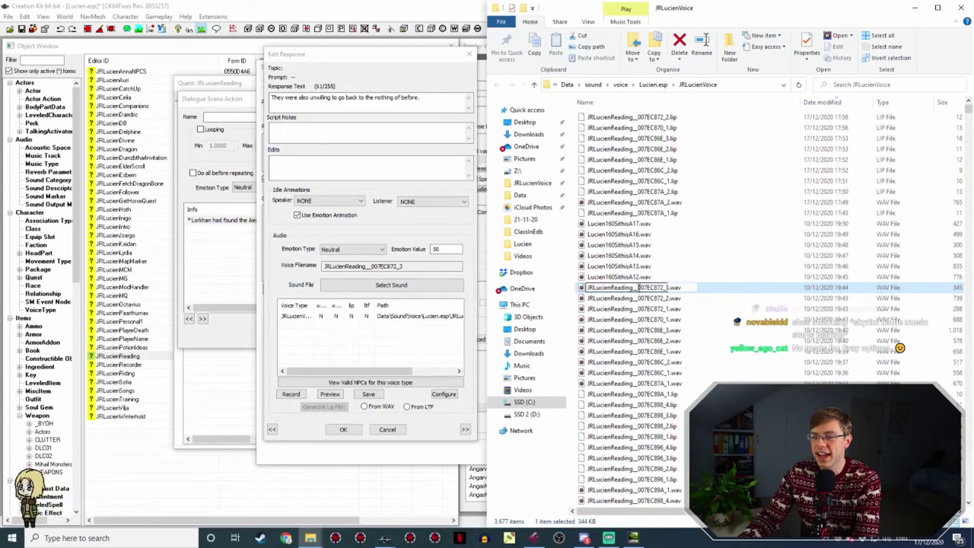
# Reopen the "They were also unwilling to go back" response, generate its lip file from the WAV, and accept it.
pyautogui.click(340, 429)
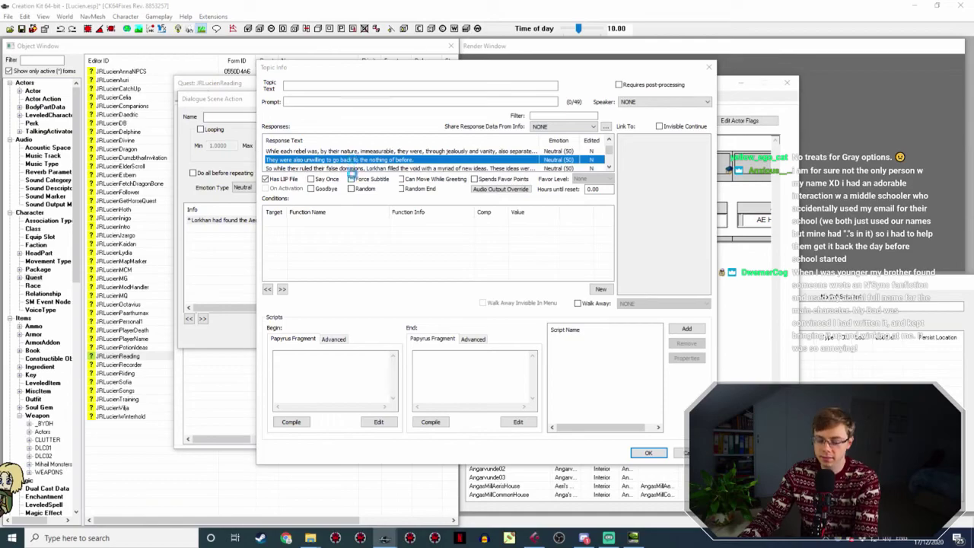
pyautogui.doubleClick(354, 161)
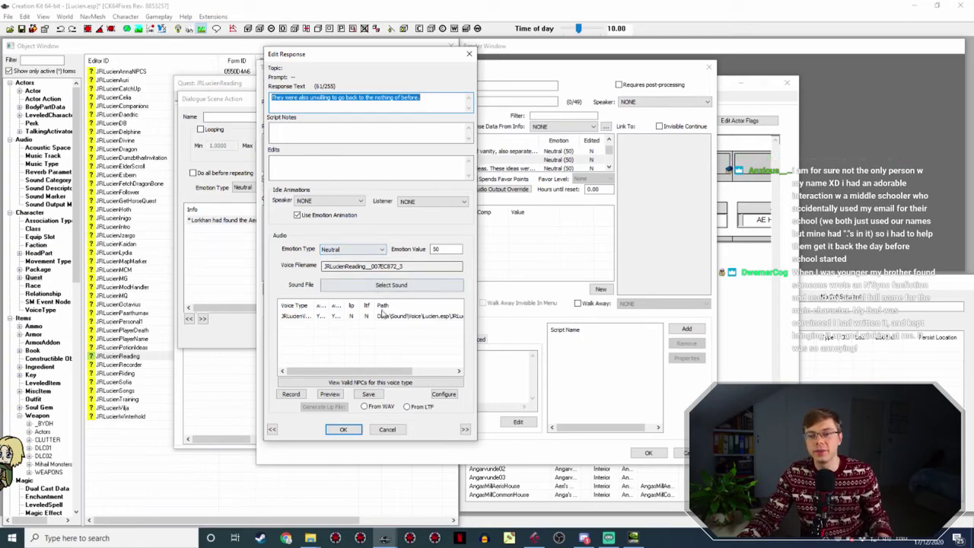
pyautogui.click(383, 314)
pyautogui.click(341, 429)
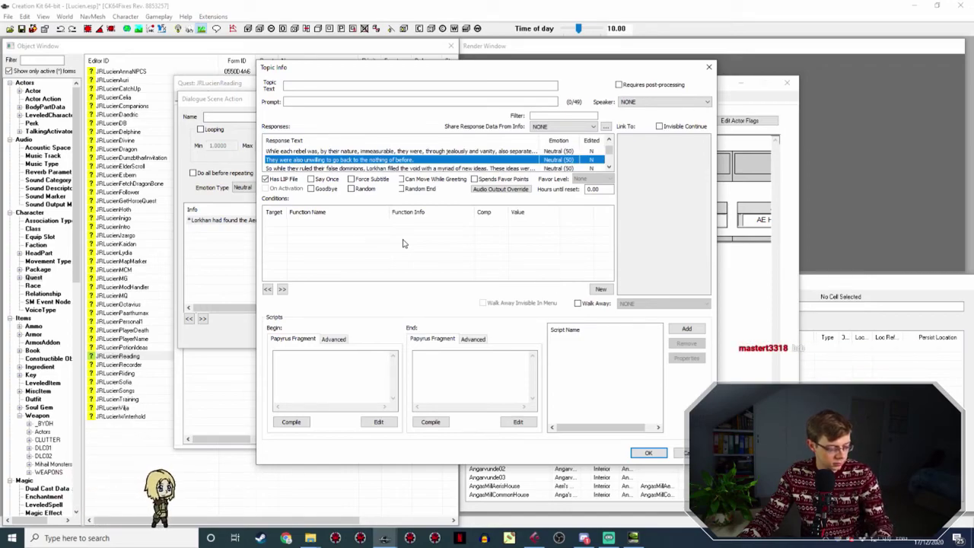
# Open the "So while they ruled their false dominions" response and play Lucien160SithisA12.wav to check that the recording matches.
pyautogui.doubleClick(423, 168)
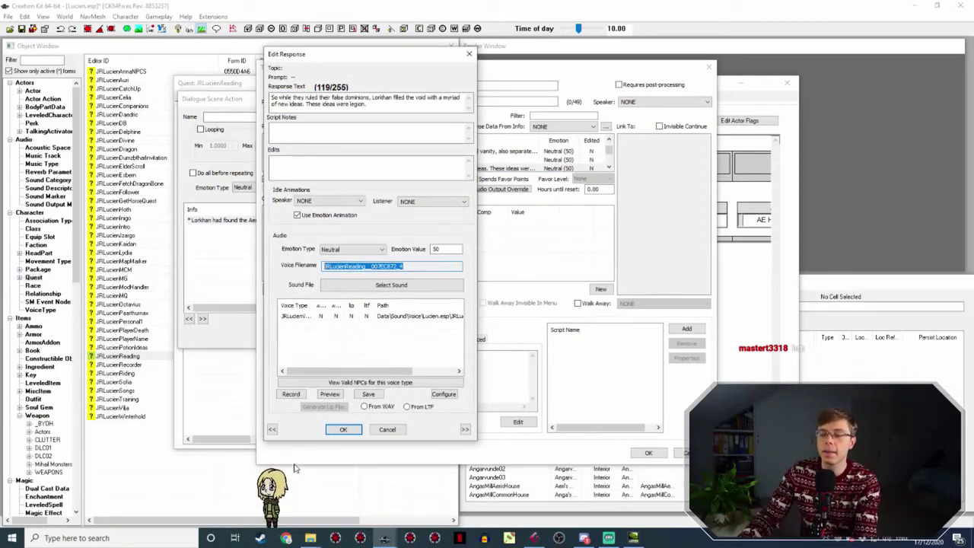
pyautogui.click(311, 537)
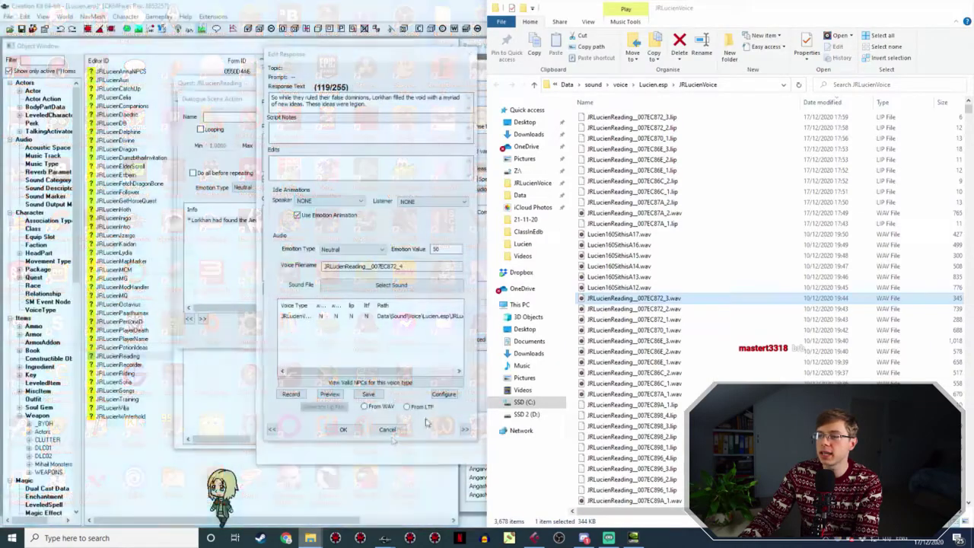
pyautogui.click(283, 491)
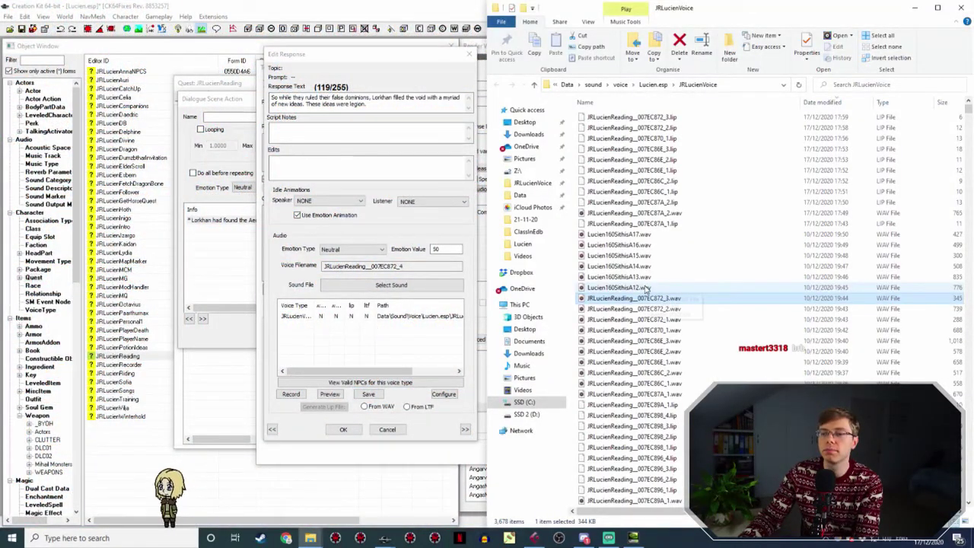
pyautogui.click(645, 289)
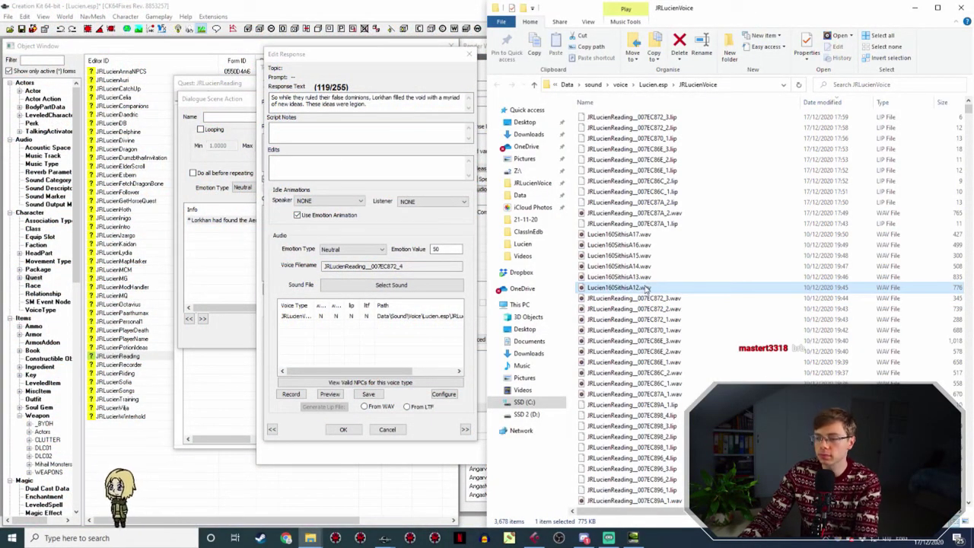
pyautogui.doubleClick(653, 290)
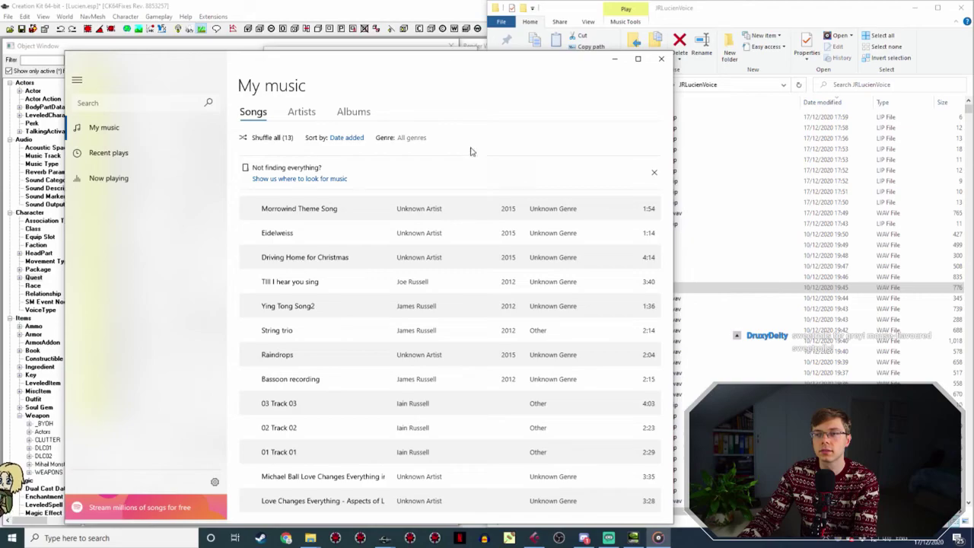
pyautogui.moveTo(554, 61); pyautogui.dragTo(570, 383)
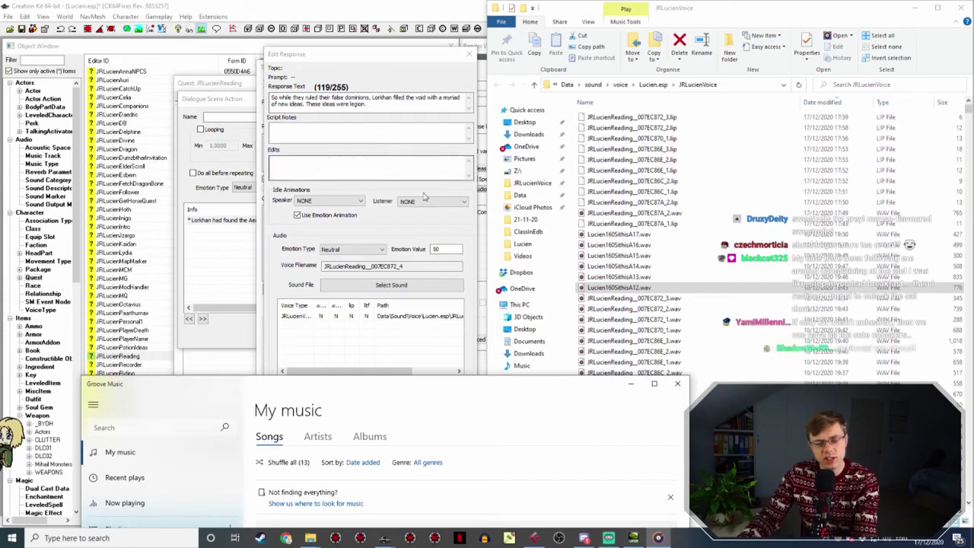
pyautogui.click(680, 385)
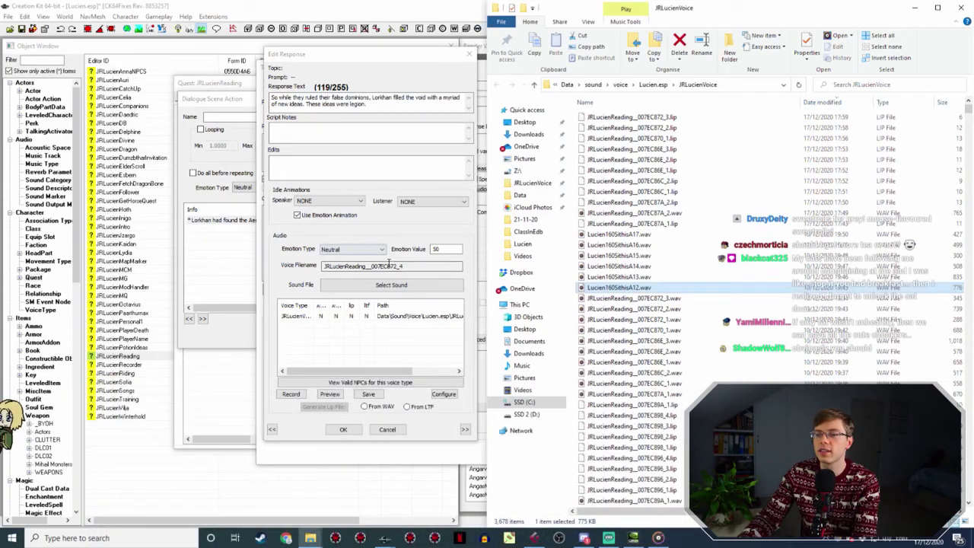
# Rename Lucien160SithisA12.wav as JRLucienReading__007EC872_4.wav, copying the voice filename from the "So while they ruled their false dominions" response.
pyautogui.click(272, 265)
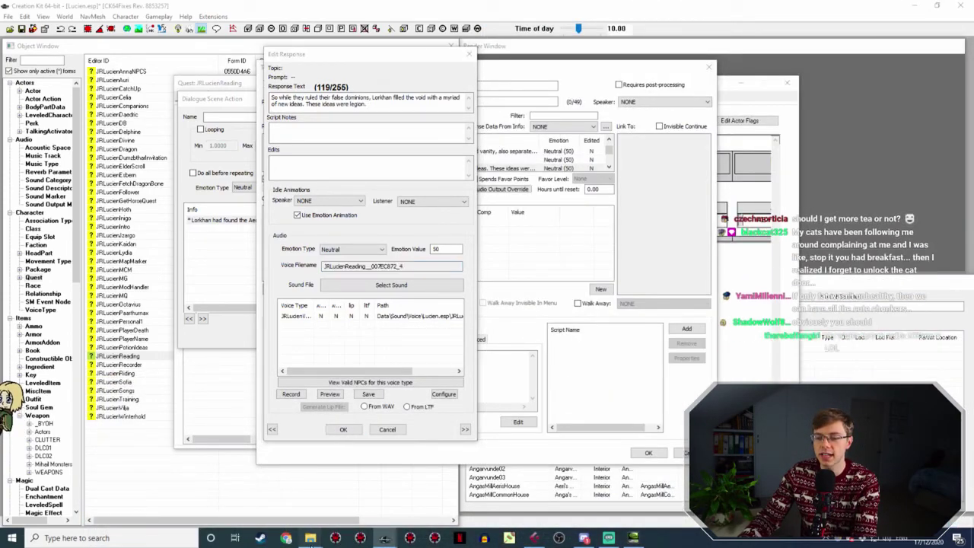
pyautogui.moveTo(311, 538)
pyautogui.click(327, 486)
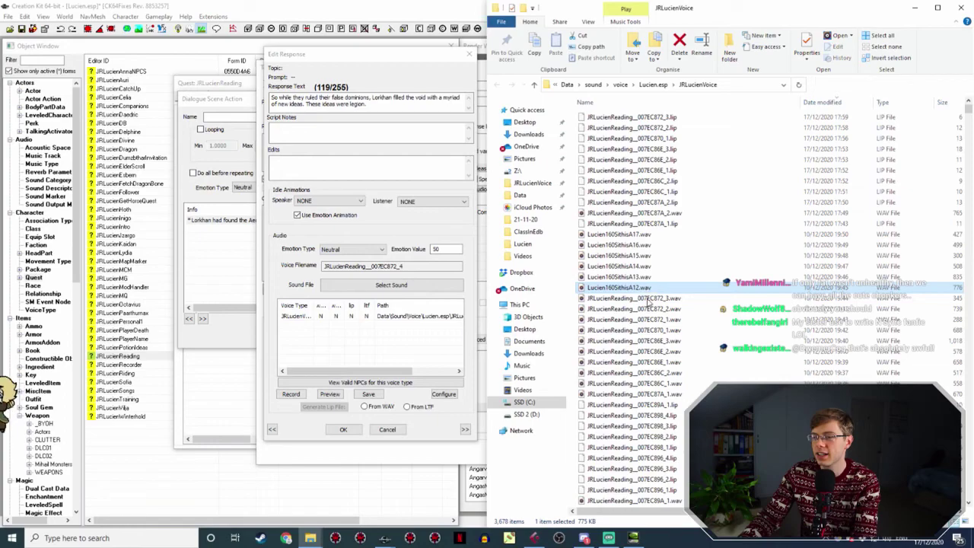
pyautogui.click(638, 293)
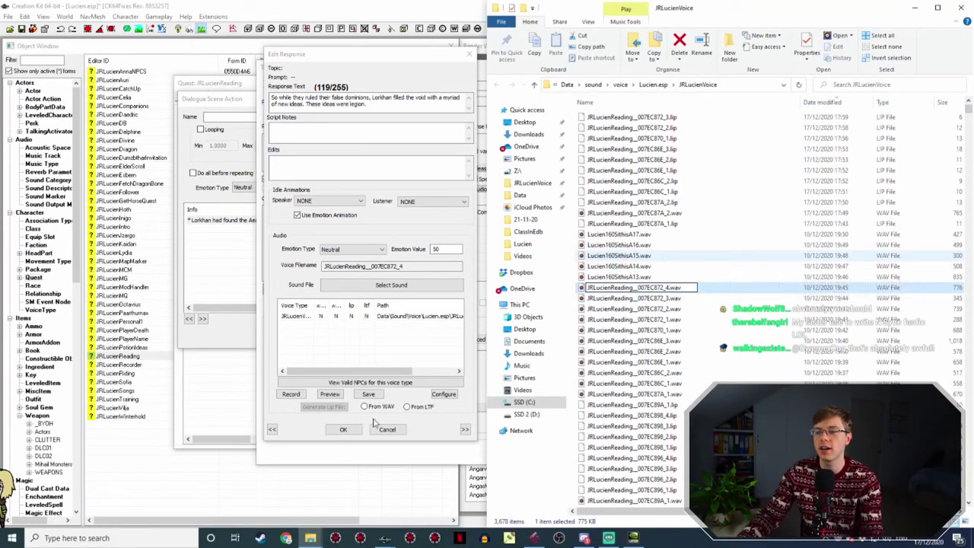
# Reopen the "So while they ruled their false dominions" response, generate its lip file from the WAV, and accept the response.
pyautogui.click(344, 429)
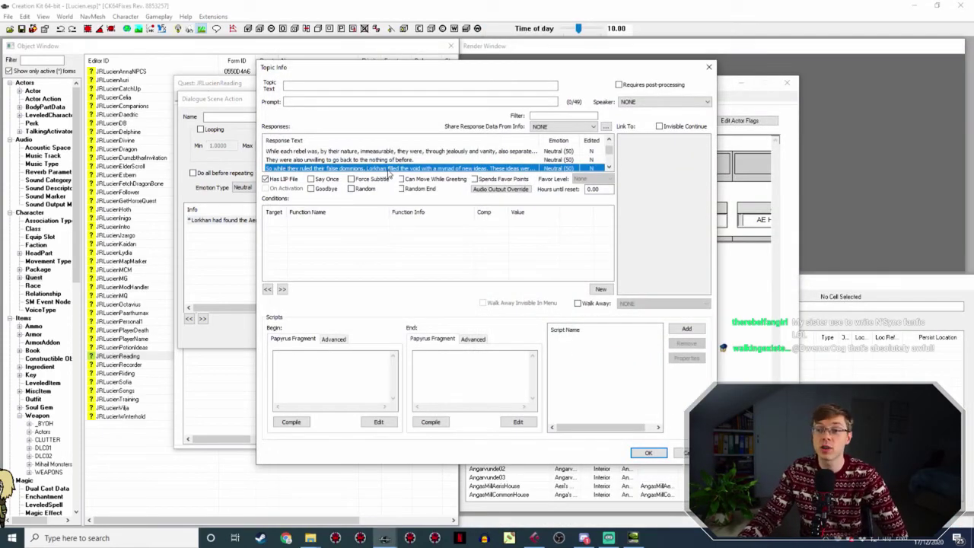
pyautogui.doubleClick(389, 171)
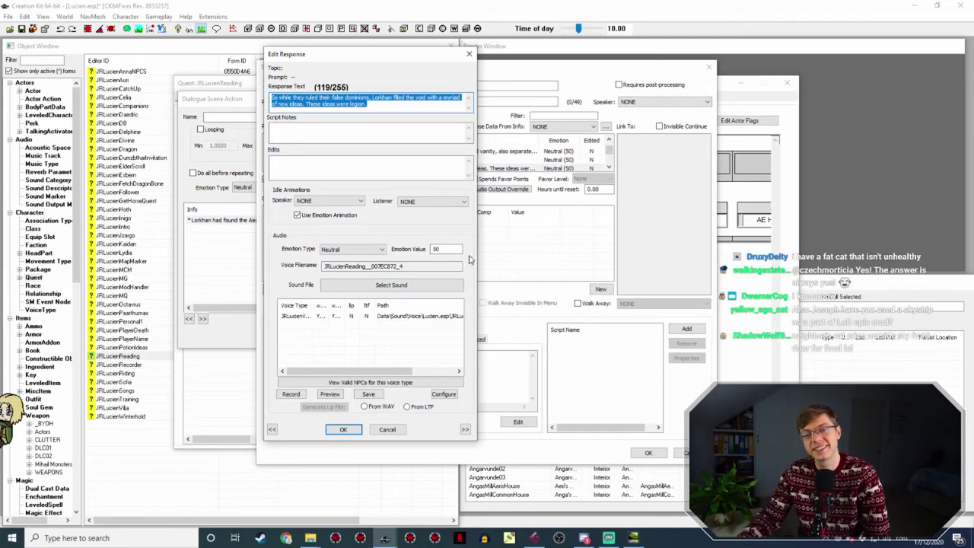
pyautogui.click(409, 317)
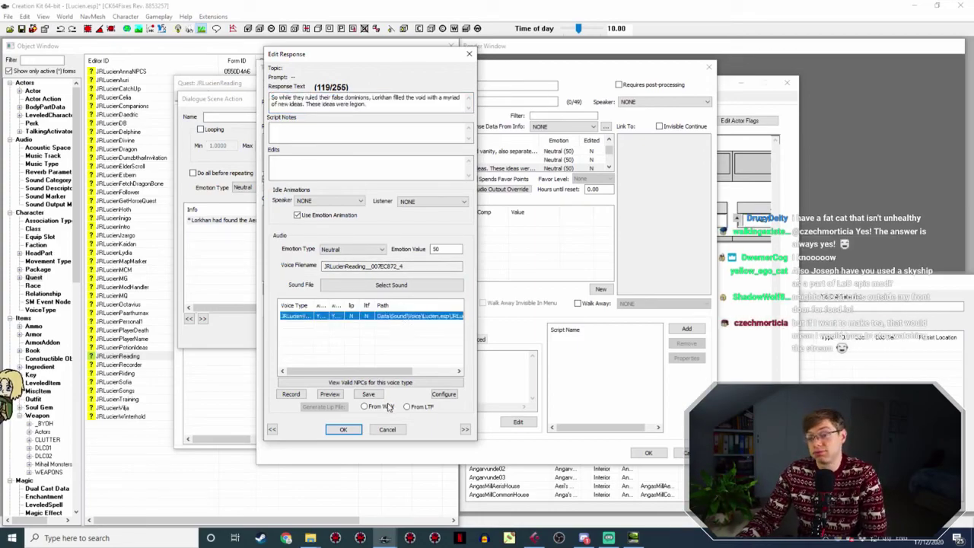
pyautogui.click(343, 430)
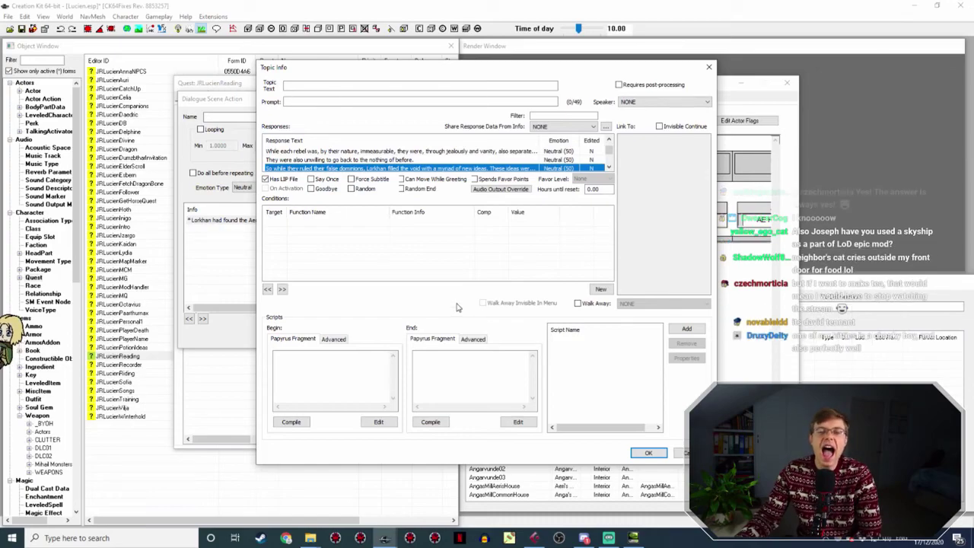
# Rename Lucien160SithisA13.wav as JRLucienReading__007EC872_5.wav, copying the voice filename from the "Soon it seemed that Lorkhan had a dominion" response.
pyautogui.scroll(-1, 441, 162)
pyautogui.doubleClick(441, 160)
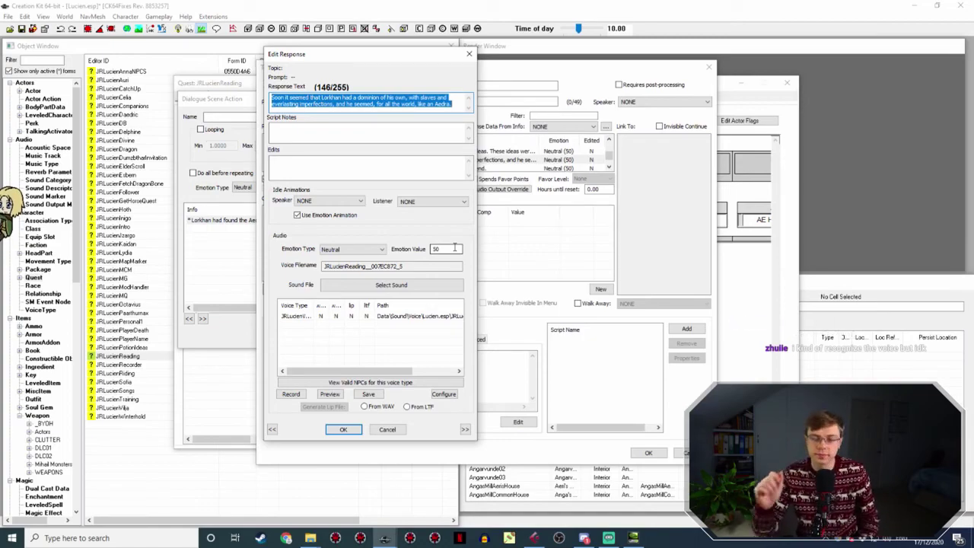
pyautogui.doubleClick(365, 266)
pyautogui.hotkey('ctrl', 'c')
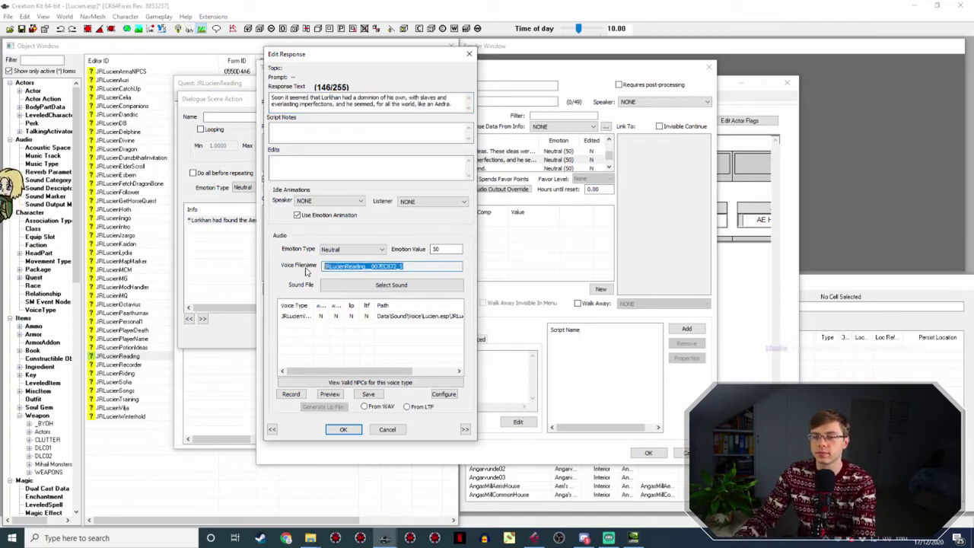
pyautogui.moveTo(311, 536)
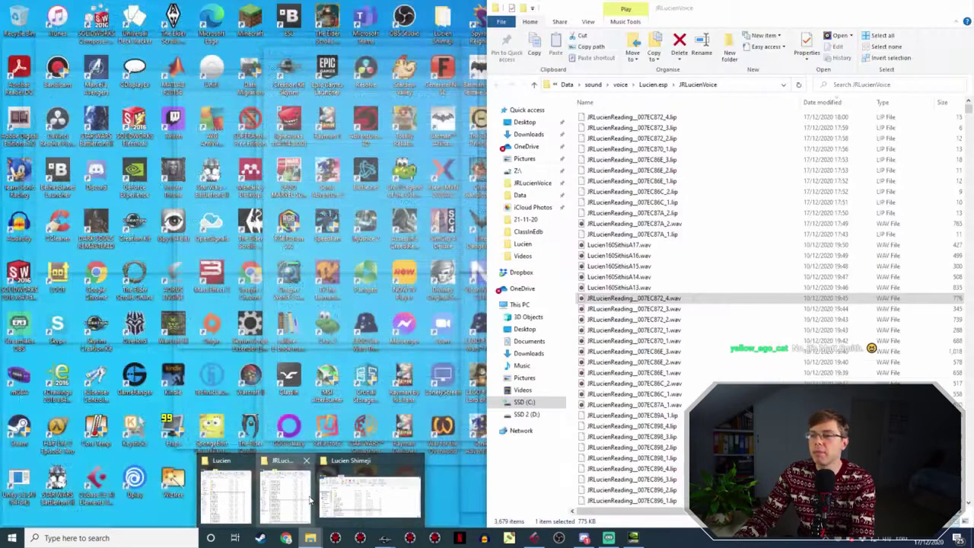
pyautogui.click(310, 500)
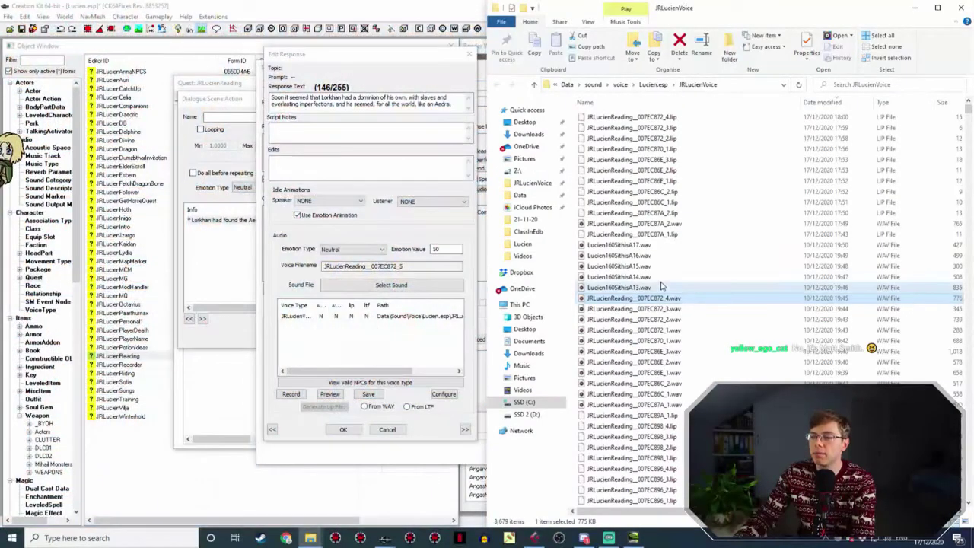
pyautogui.click(645, 289)
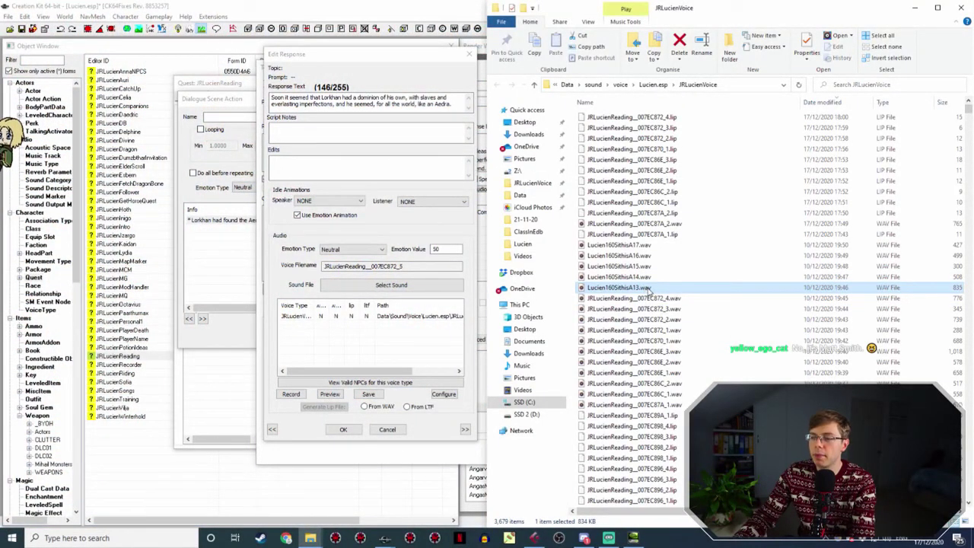
pyautogui.click(649, 289)
pyautogui.hotkey('ctrl', 'v')
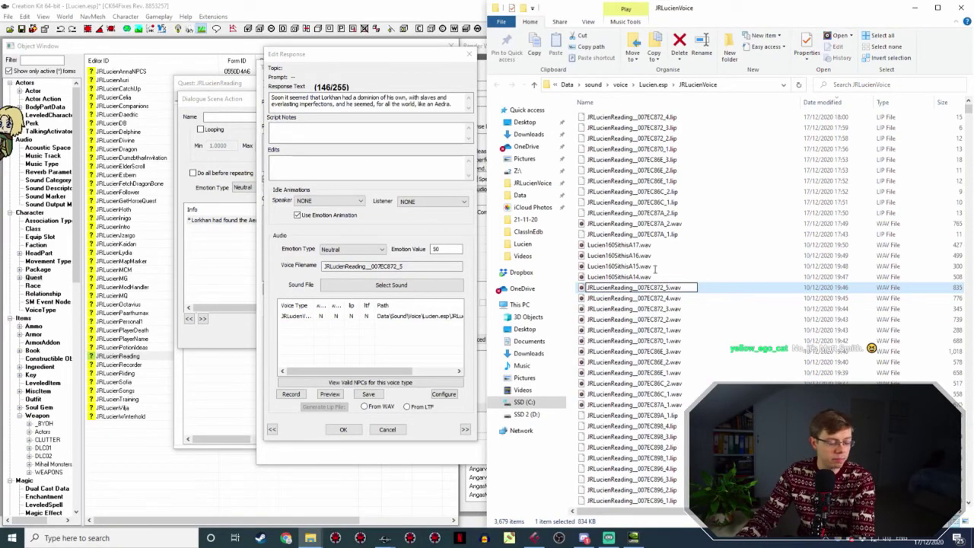
# Reopen the "Soon it seemed that Lorkhan had a dominion" response, generate its lip file from the WAV, and accept it.
pyautogui.click(343, 429)
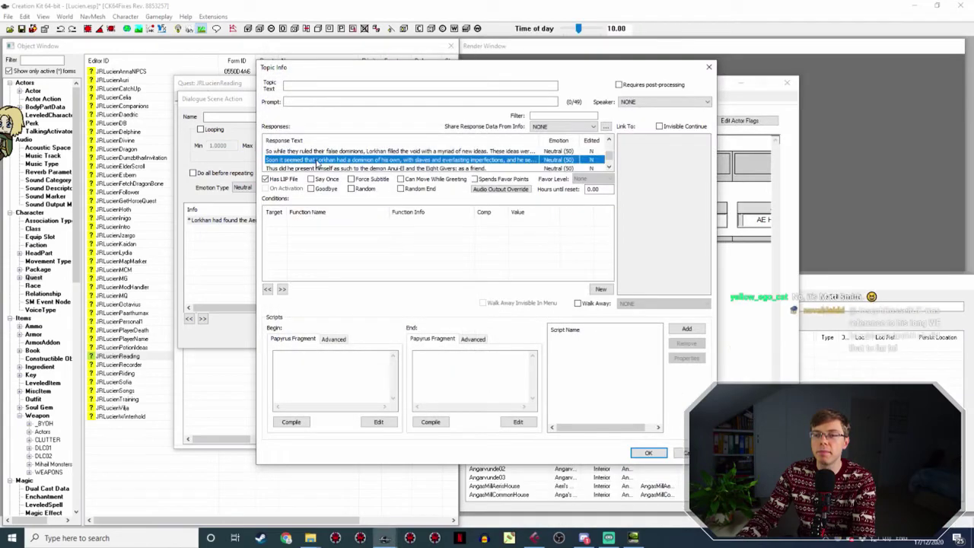
pyautogui.doubleClick(318, 162)
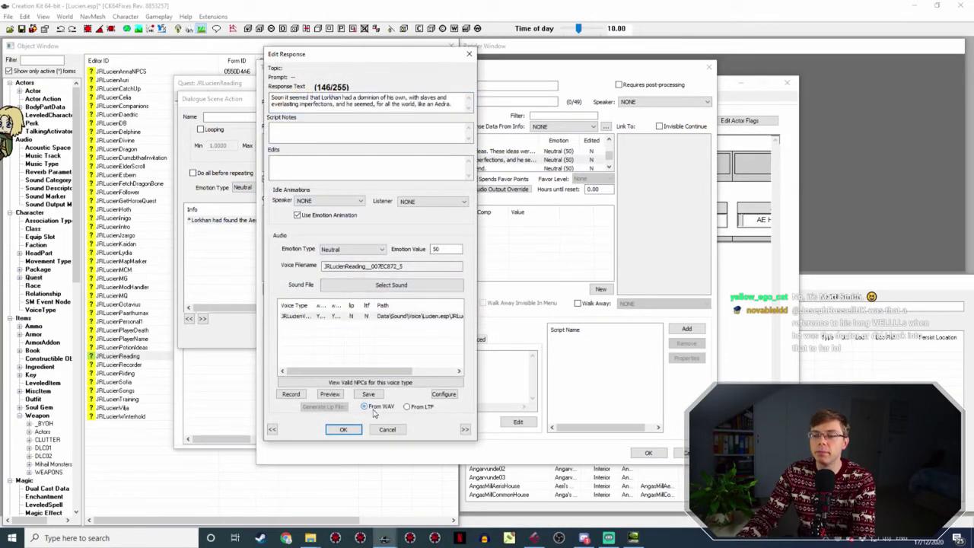
pyautogui.click(343, 429)
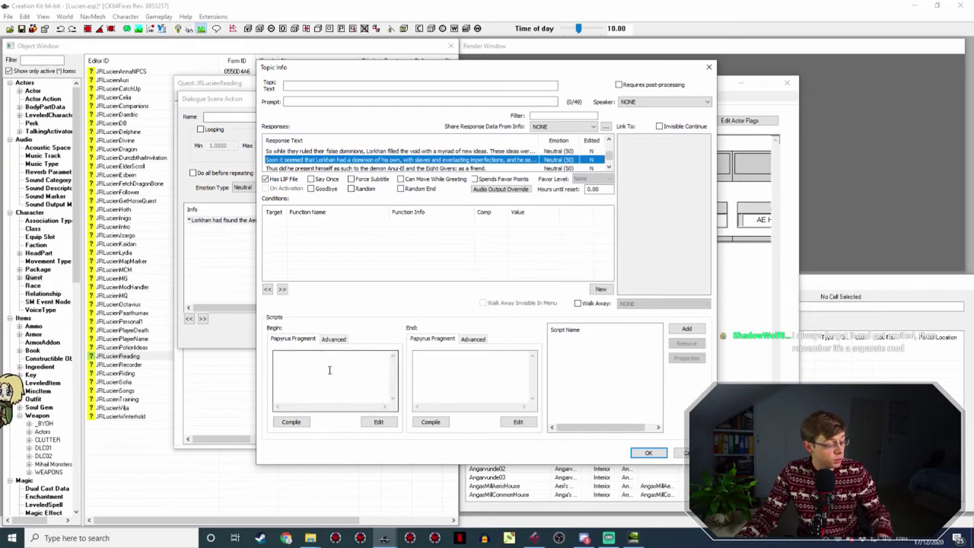
pyautogui.doubleClick(504, 161)
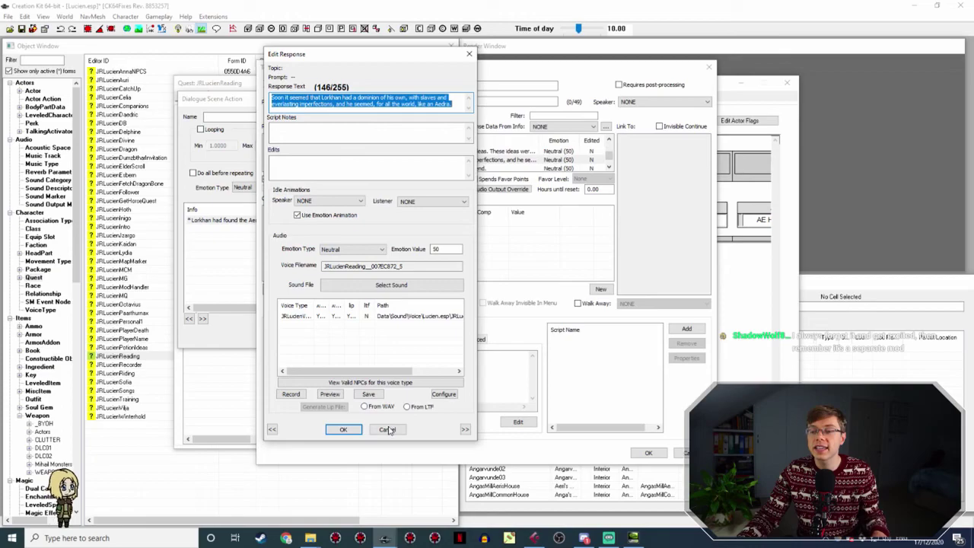
pyautogui.click(386, 428)
# Rename Lucien160SithisA14.wav as JRLucienReading__007EC872_6.wav, copying the voice filename from the "Thus did he present himself" response.
pyautogui.doubleClick(427, 167)
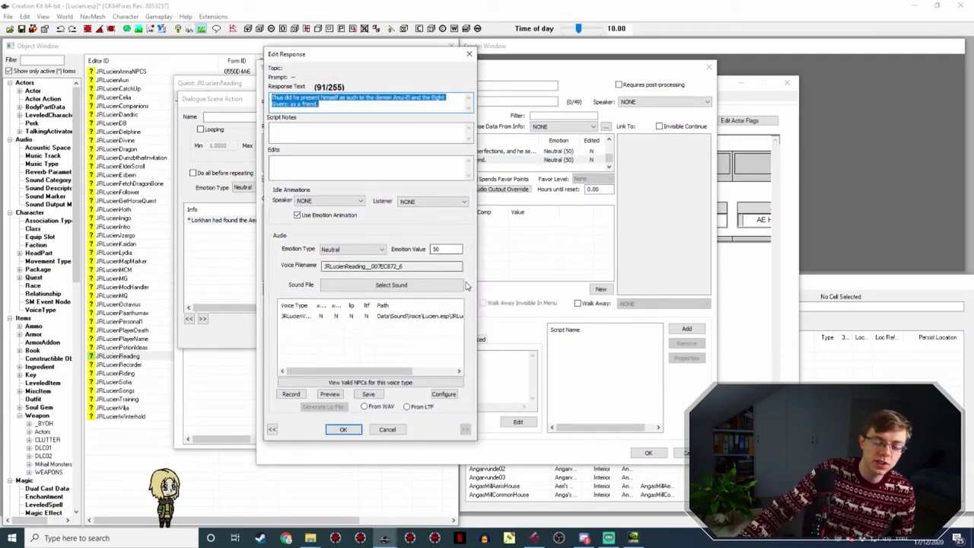
pyautogui.moveTo(420, 266); pyautogui.dragTo(320, 265)
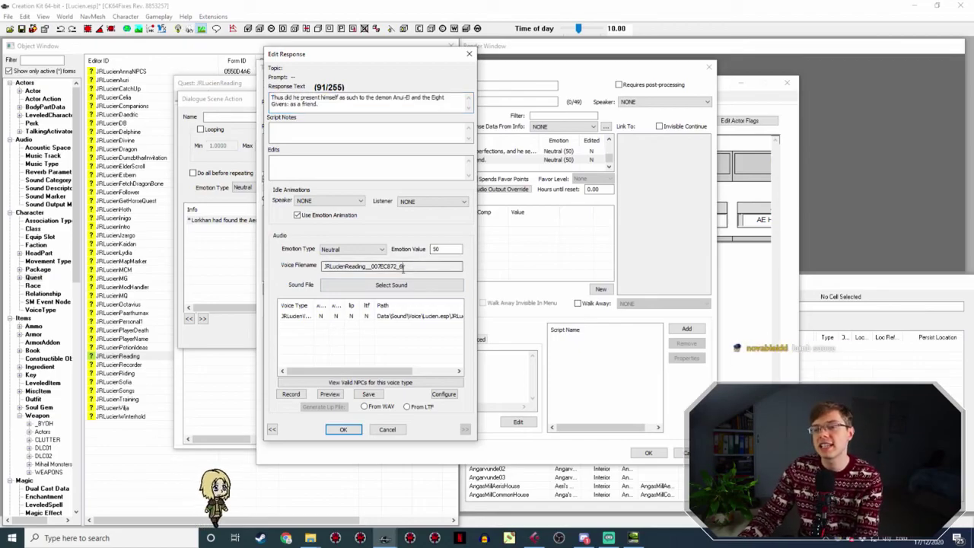
pyautogui.click(311, 538)
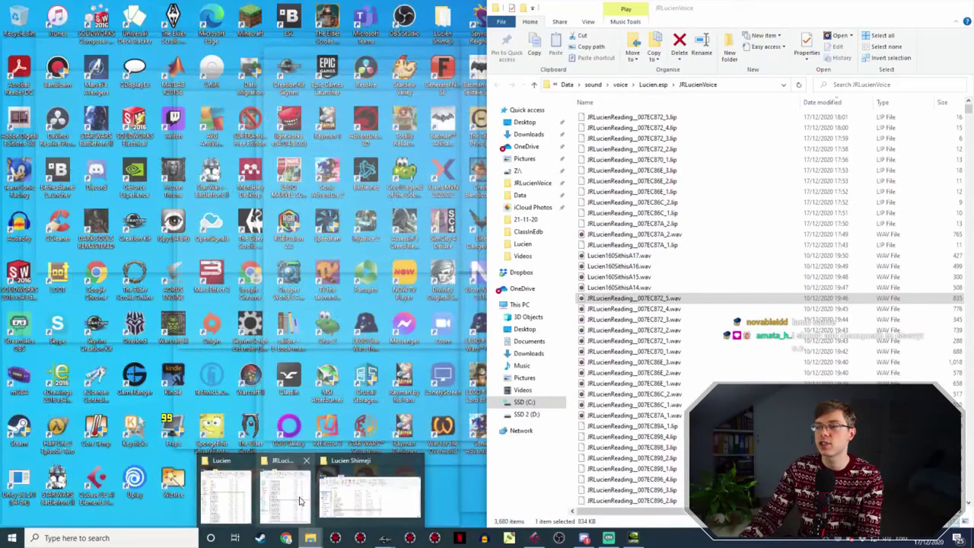
pyautogui.click(304, 500)
pyautogui.doubleClick(661, 287)
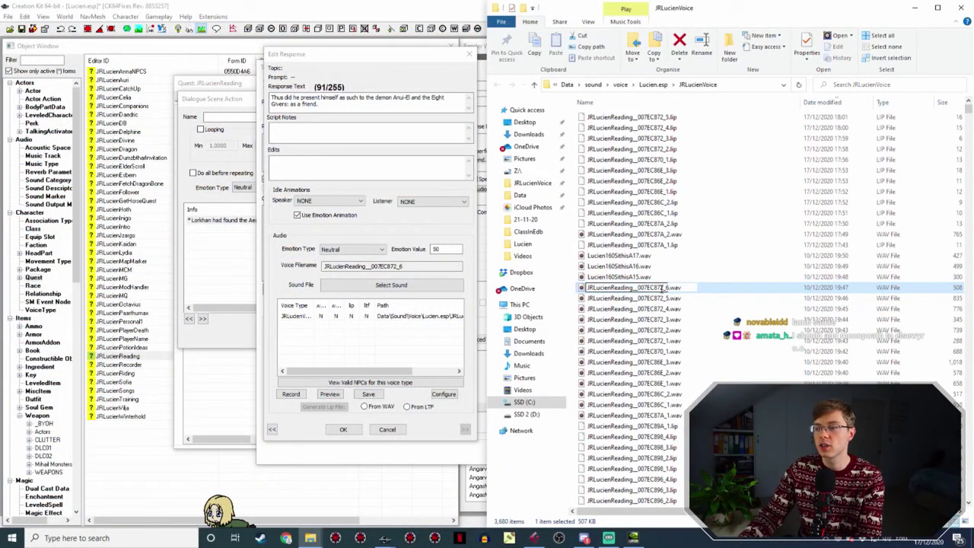
# Generate the lip file for the "Thus did he present himself" response from its WAV, then accept the response and Action 5.
pyautogui.click(343, 429)
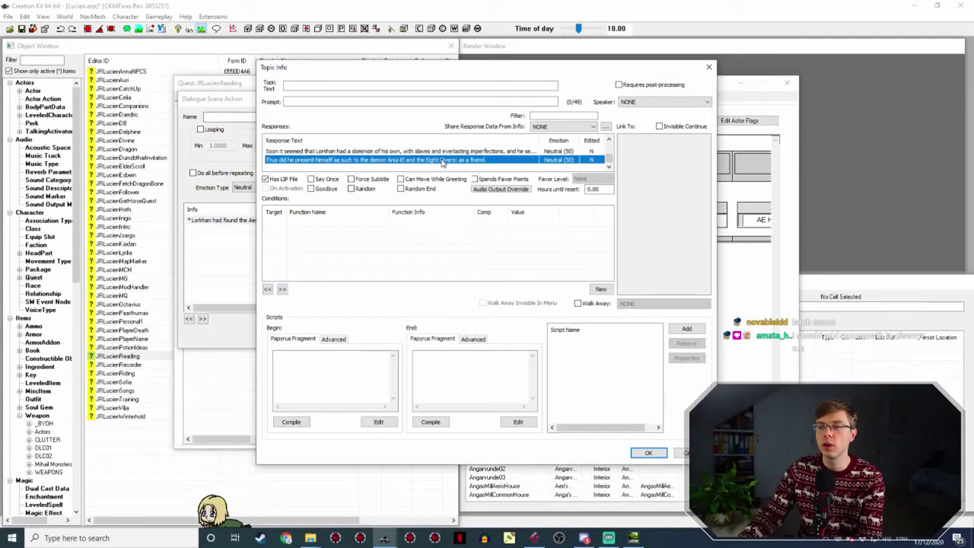
pyautogui.doubleClick(441, 160)
pyautogui.click(366, 407)
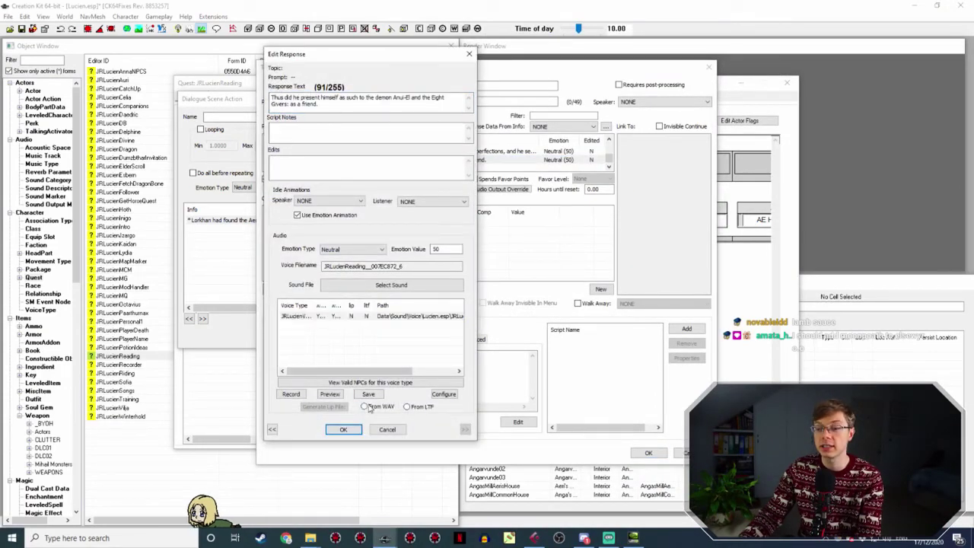
pyautogui.click(343, 430)
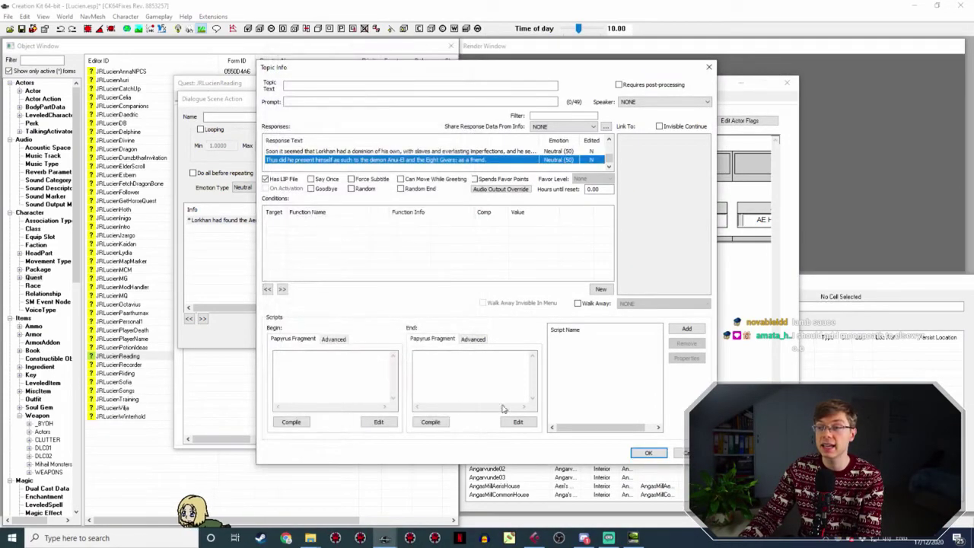
pyautogui.click(633, 453)
pyautogui.click(554, 330)
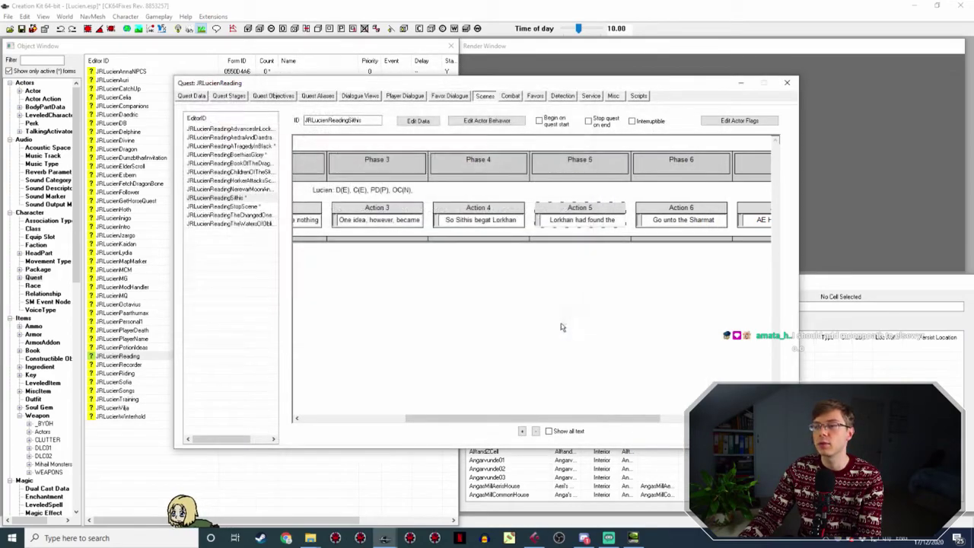
# Rename Lucien160SithisA15.wav as JRLucienReading__007EC874_1.wav, copying the voice filename from Action 6's "Go unto the Sharmat Dagoth Ur" response.
pyautogui.doubleClick(693, 213)
pyautogui.doubleClick(283, 222)
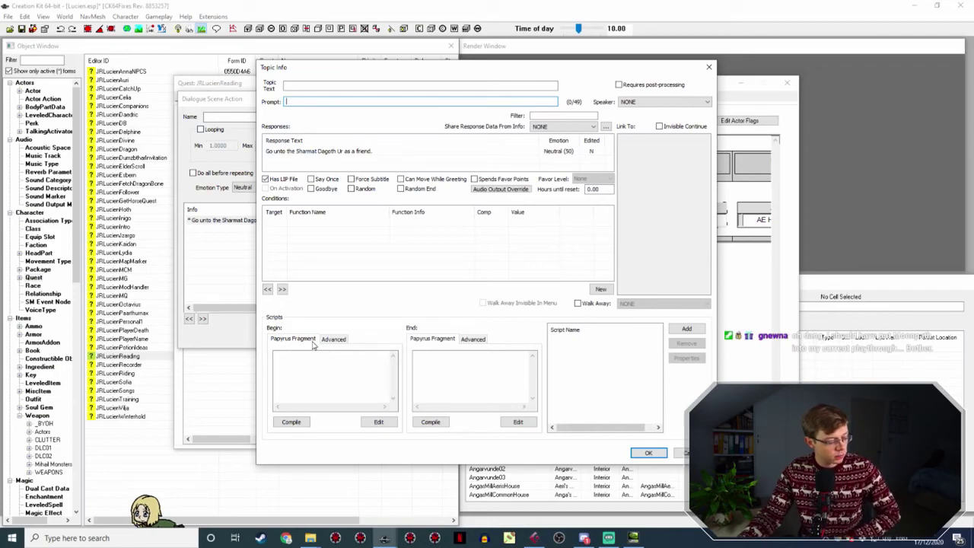
pyautogui.doubleClick(362, 152)
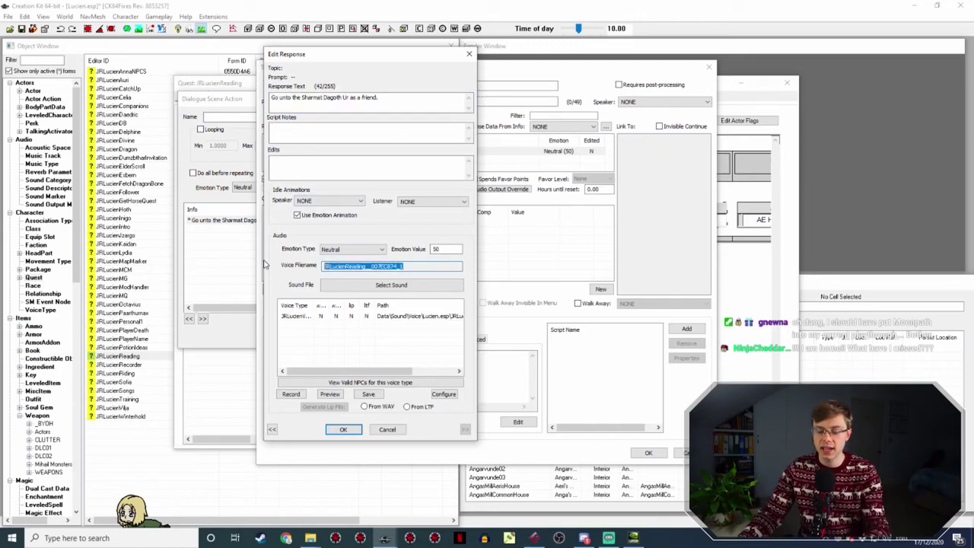
pyautogui.click(310, 537)
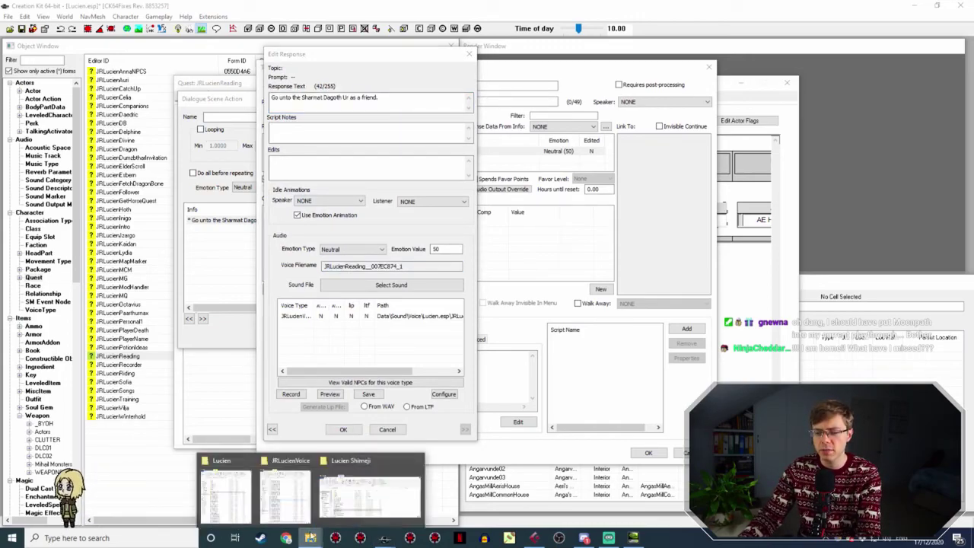
pyautogui.click(660, 288)
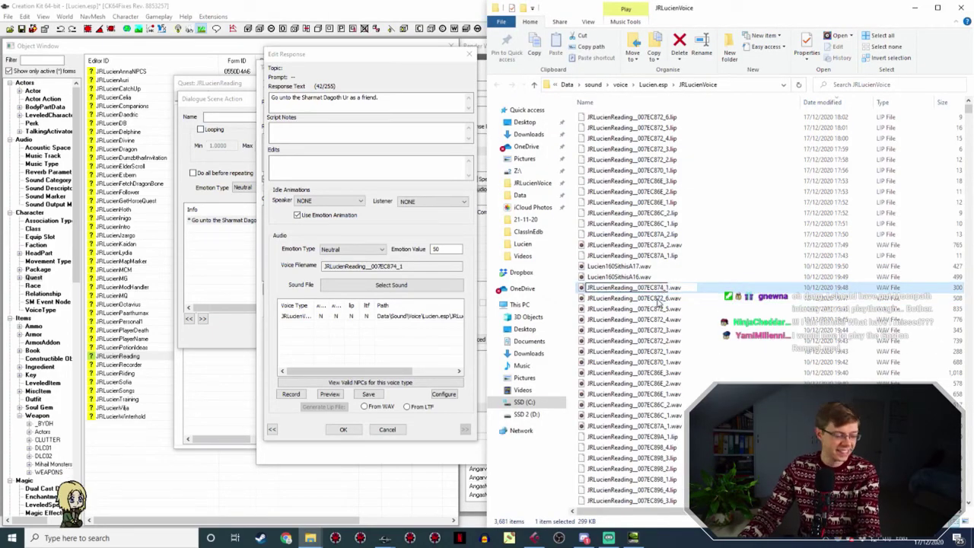
pyautogui.press('F2')
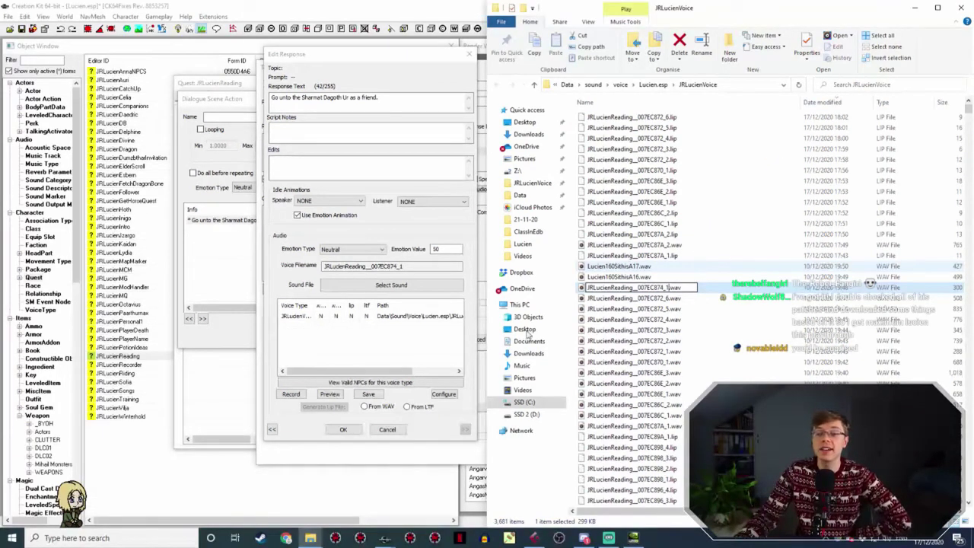
# Generate the lip file for the "Go unto the Sharmat Dagoth Ur" response from its WAV, then accept the response and Action 6.
pyautogui.click(343, 429)
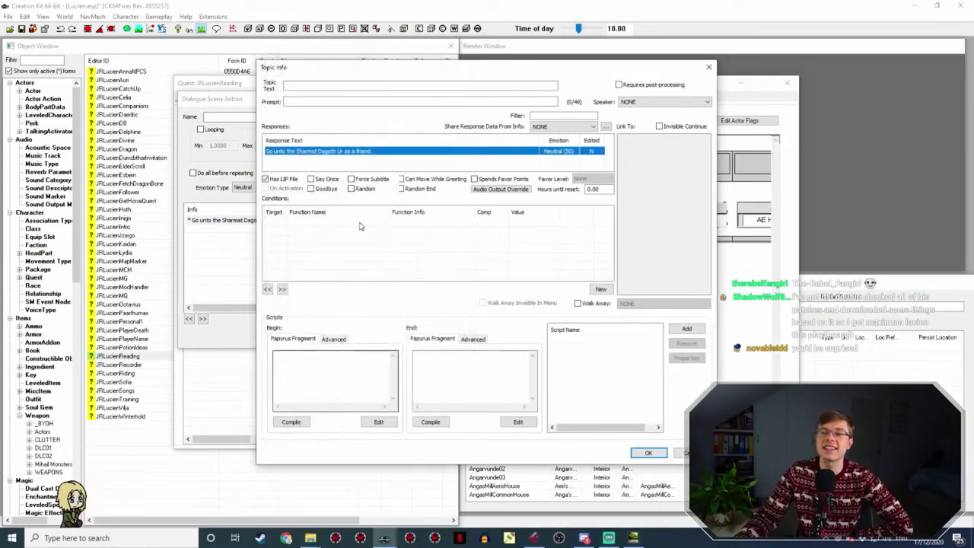
pyautogui.doubleClick(358, 150)
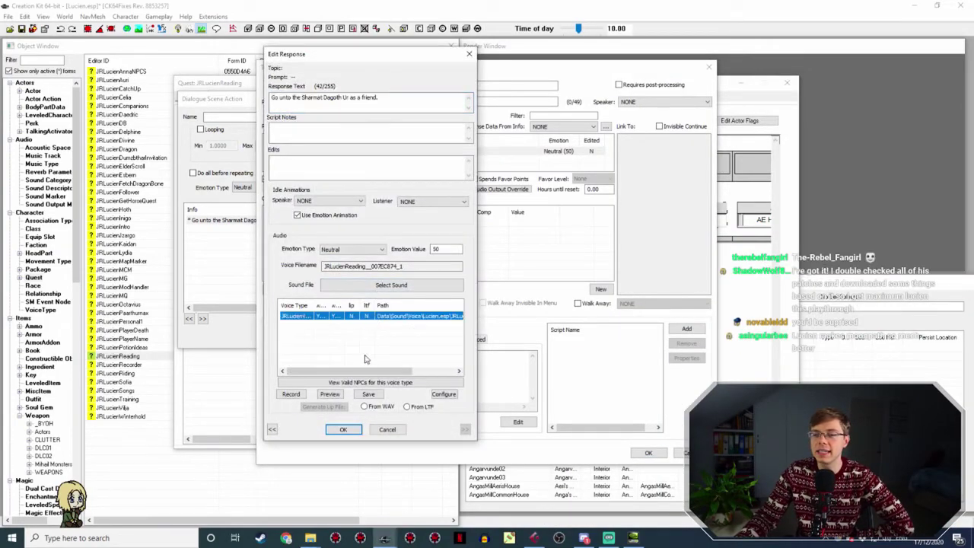
pyautogui.click(343, 429)
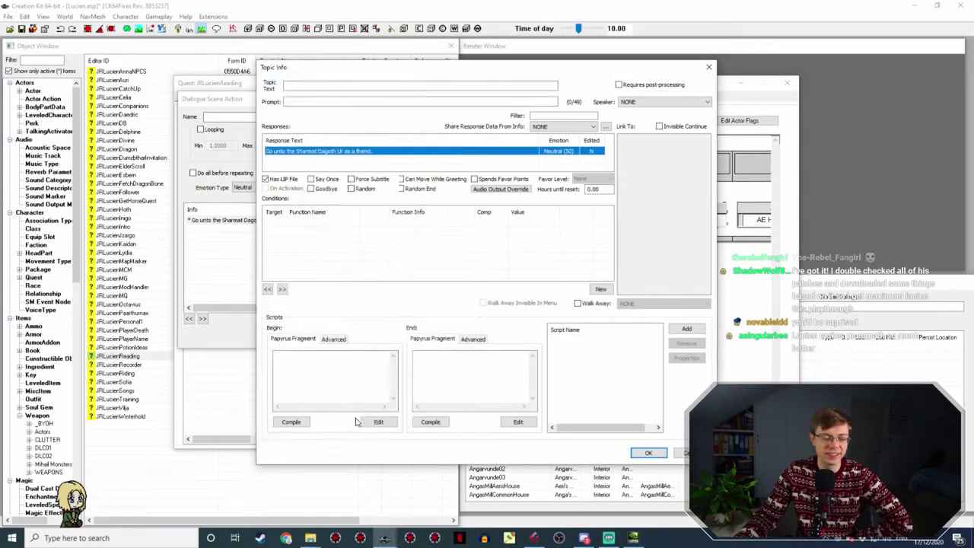
pyautogui.click(647, 453)
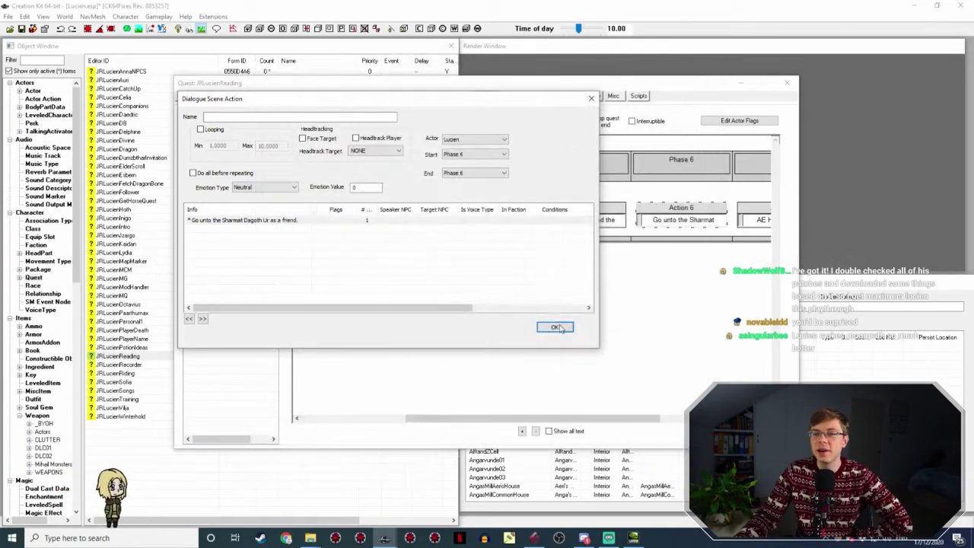
pyautogui.click(554, 327)
# Open the "AE HERMA MORA ALTADOON PADHOME LKHAN AE AI" response in Action 7 of the Sithis scene.
pyautogui.moveTo(533, 418); pyautogui.dragTo(669, 418)
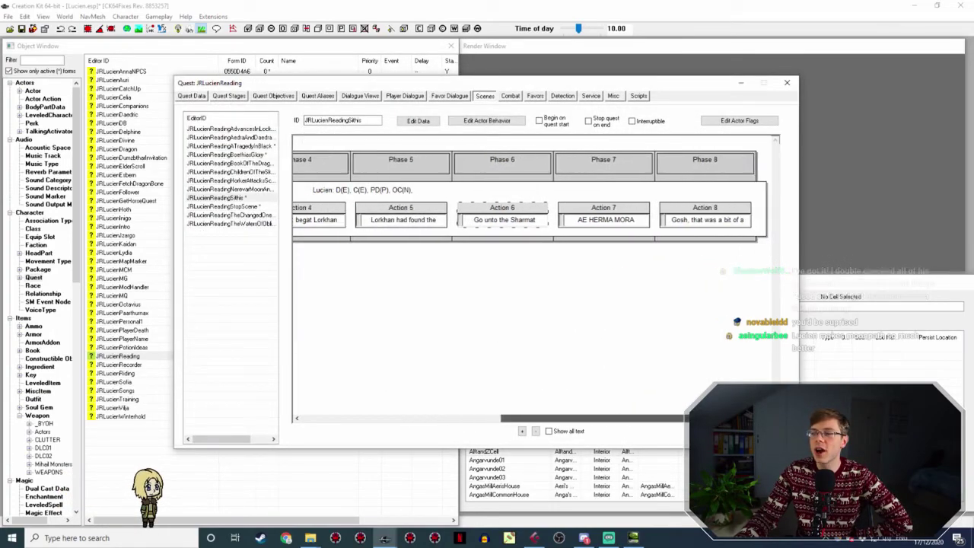
pyautogui.doubleClick(617, 208)
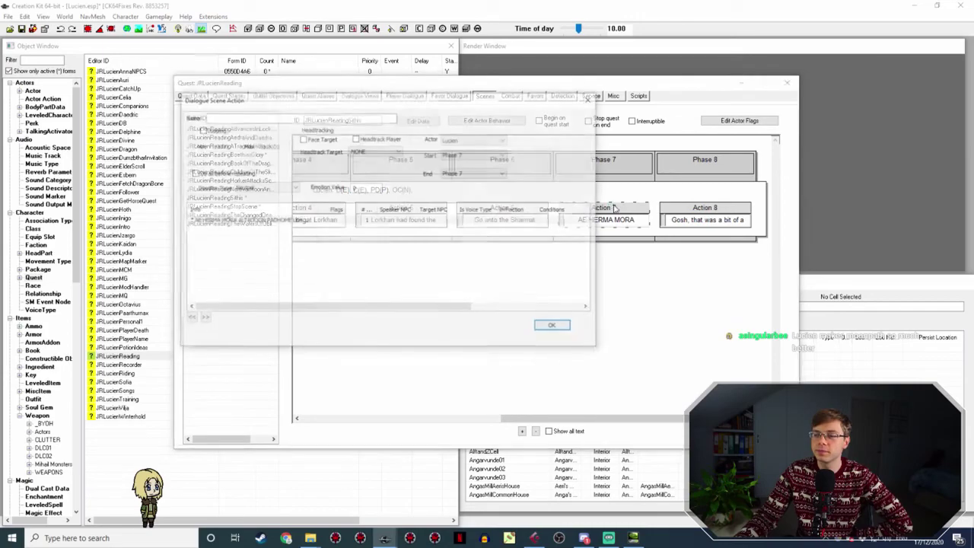
pyautogui.doubleClick(374, 222)
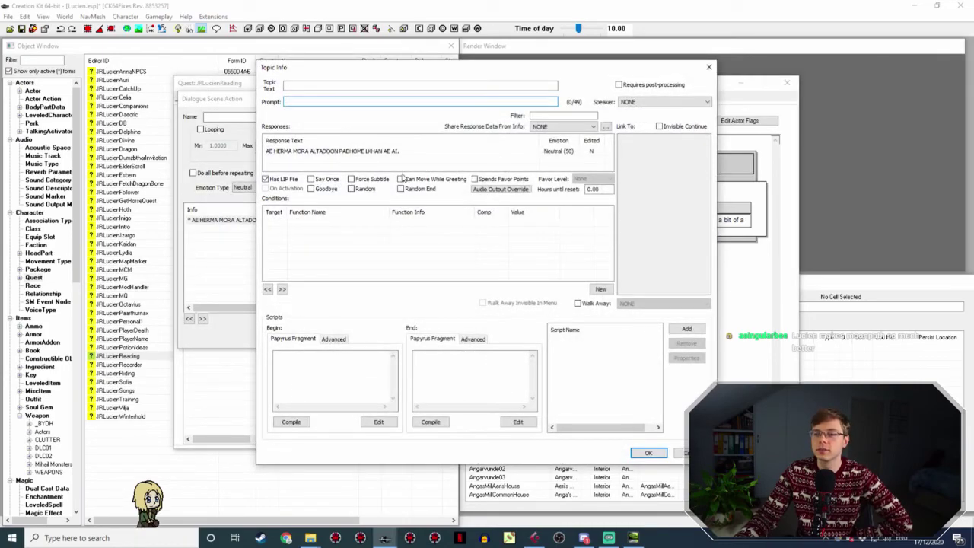
pyautogui.doubleClick(422, 152)
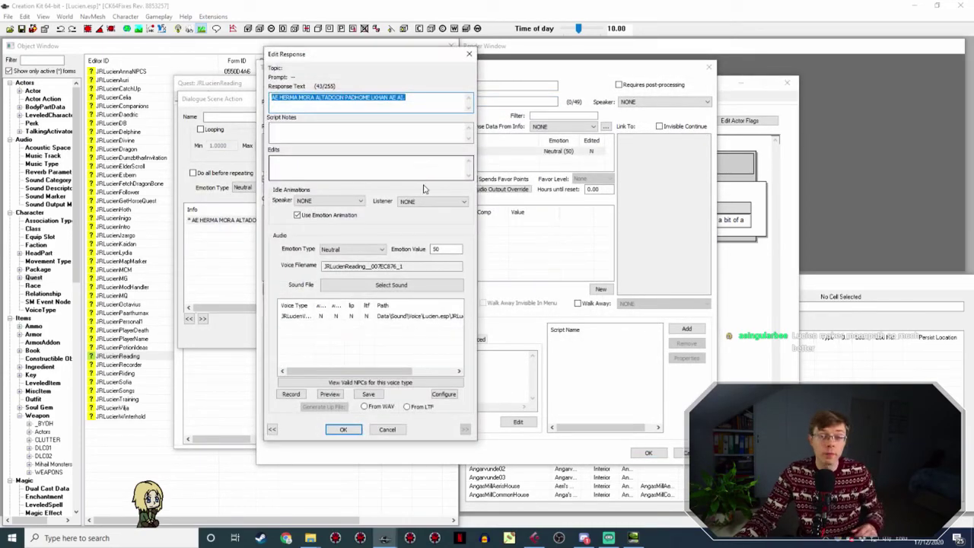
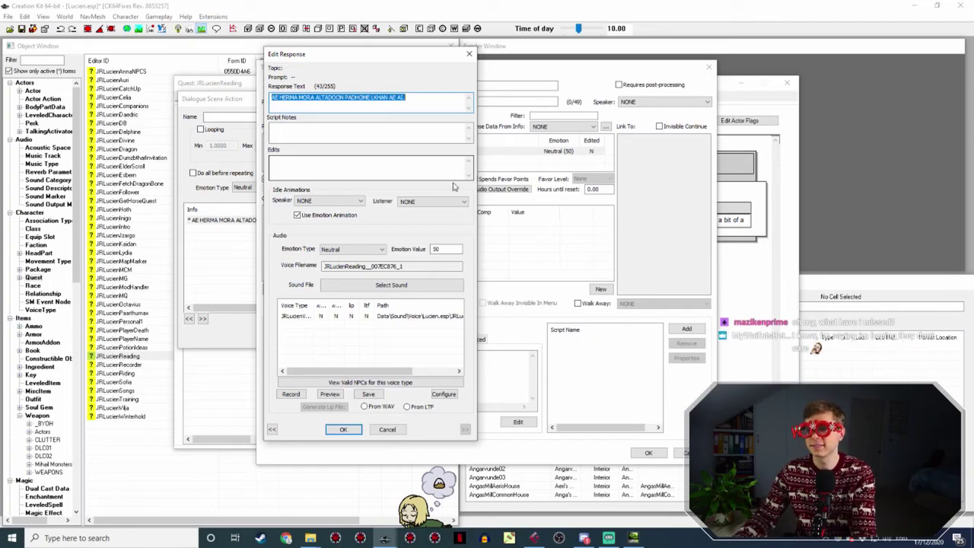
# Rename Lucien160SithisA16.wav as JRLucienReading__007EC876_1.wav, copying the voice filename from Action 7's "AE HERMA MORA" response.
pyautogui.moveTo(407, 264); pyautogui.dragTo(326, 261)
pyautogui.hotkey('ctrl', 'c')
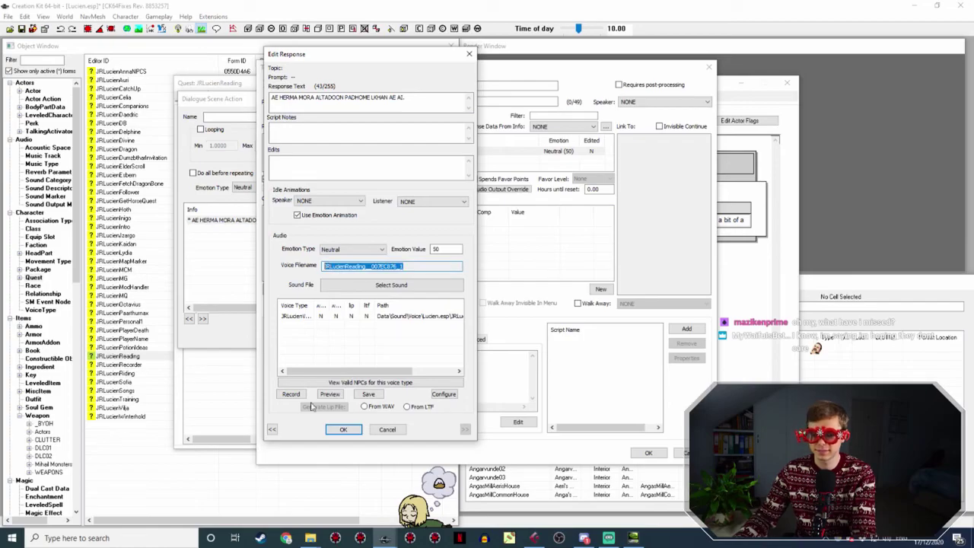
pyautogui.moveTo(317, 539)
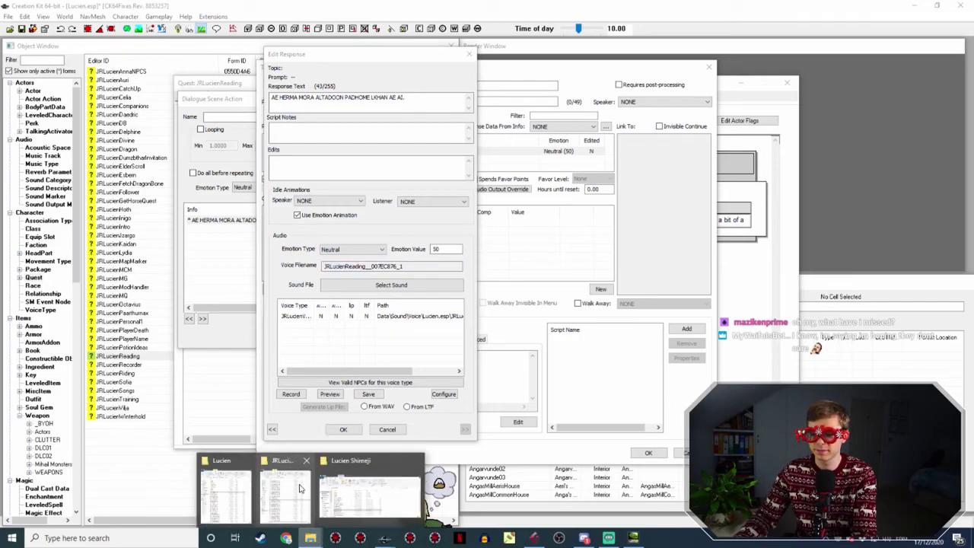
pyautogui.moveTo(301, 488)
pyautogui.click(658, 287)
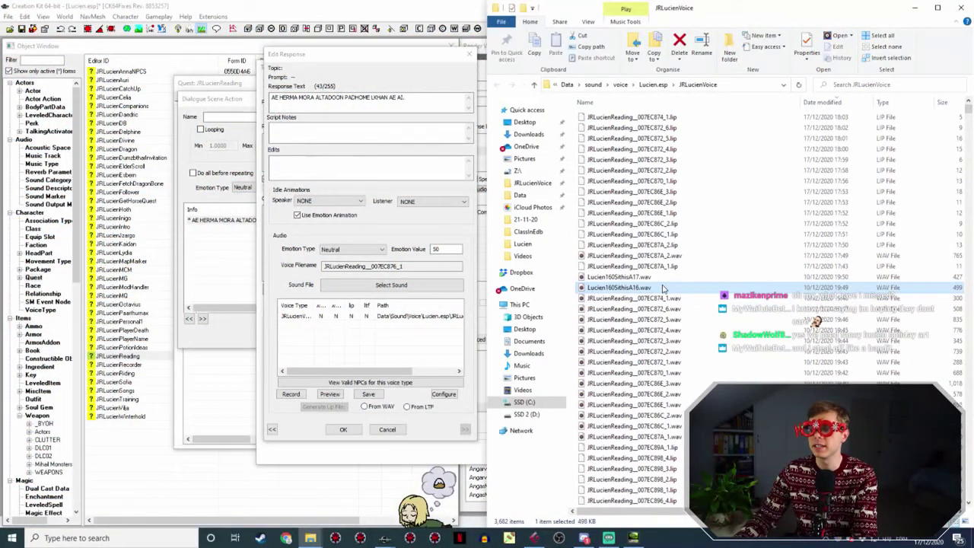
pyautogui.press('F2')
pyautogui.hotkey('ctrl', 'v')
pyautogui.press('Return')
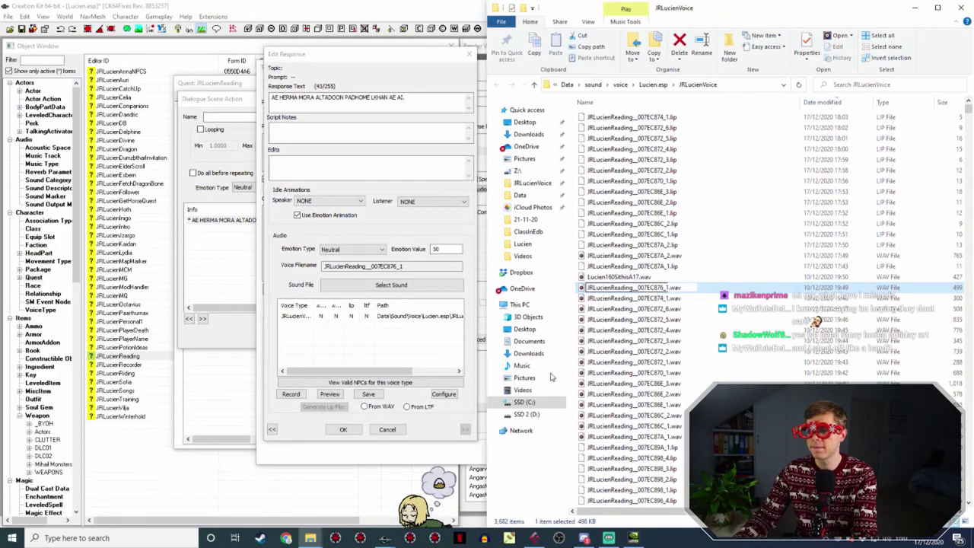
# Generate the lip file for the "AE HERMA MORA" response from its WAV, then accept the response and Action 7.
pyautogui.click(373, 430)
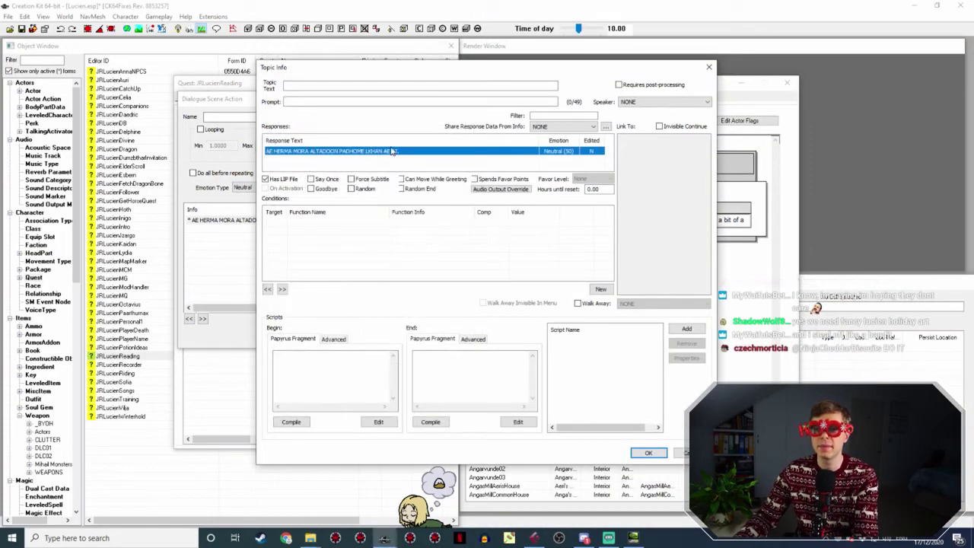
pyautogui.doubleClick(391, 155)
pyautogui.click(368, 314)
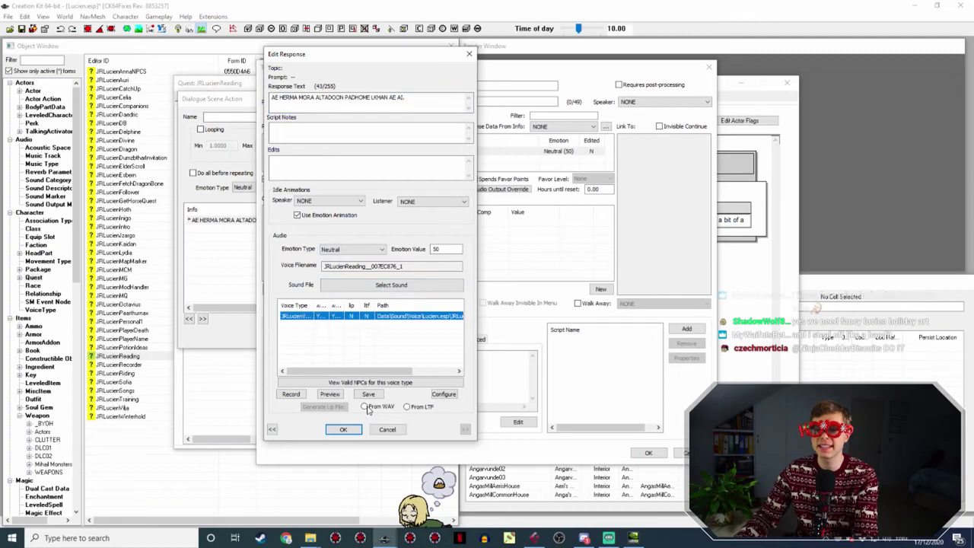
pyautogui.click(326, 407)
pyautogui.click(343, 429)
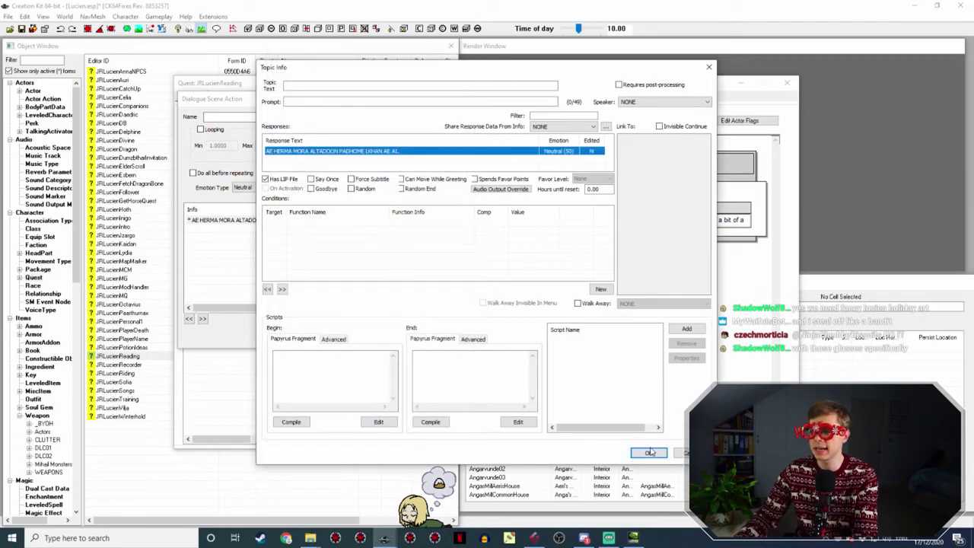
pyautogui.click(648, 452)
pyautogui.click(554, 326)
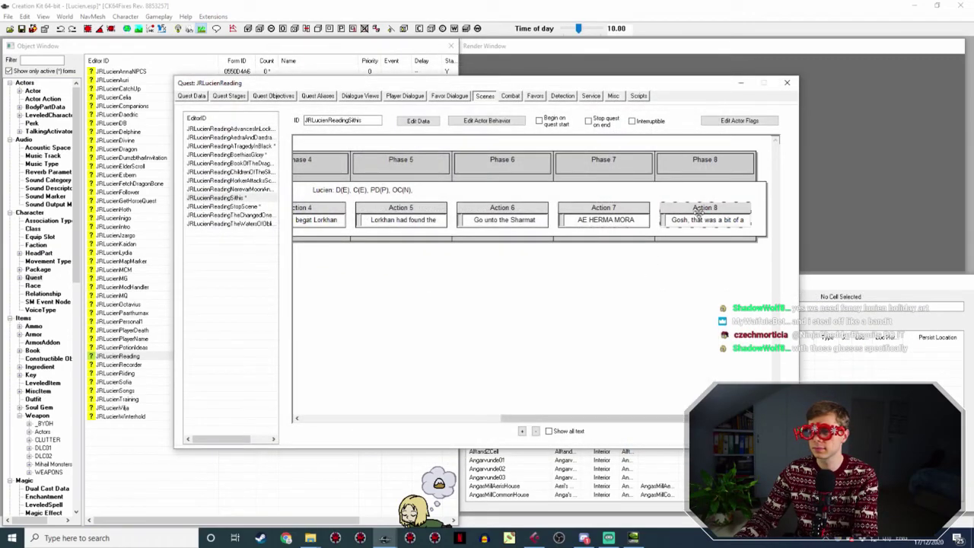
# Rename Lucien160SithisA17.wav as JRLucienReading__007EC878_1.wav, copying the voice filename from Action 8's "Gosh, that was a bit of a mouthful" response.
pyautogui.doubleClick(704, 219)
pyautogui.doubleClick(287, 220)
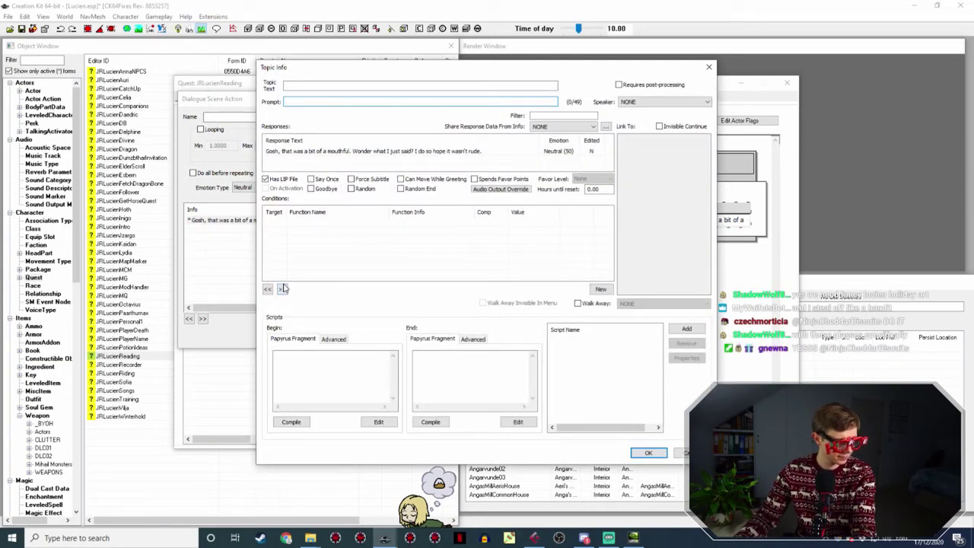
pyautogui.doubleClick(391, 150)
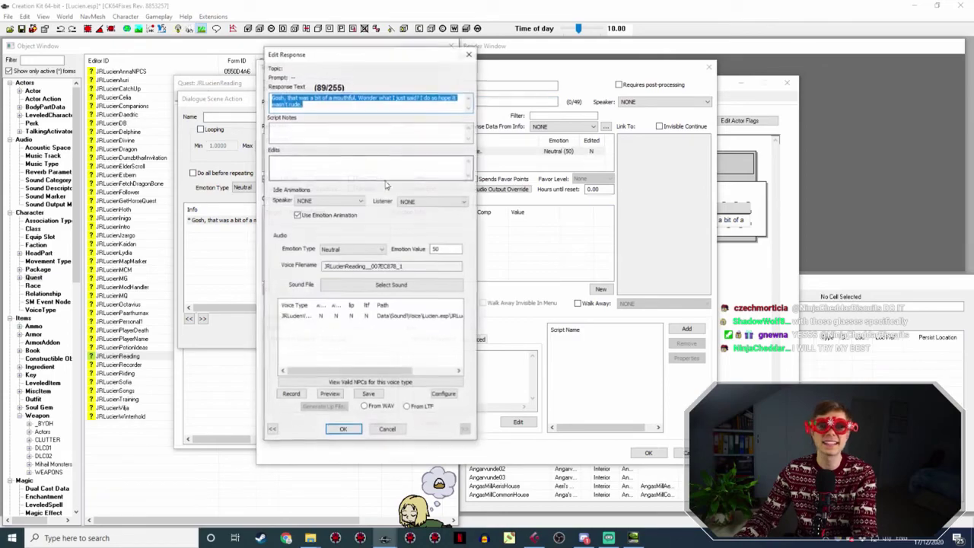
pyautogui.moveTo(402, 266); pyautogui.dragTo(283, 274)
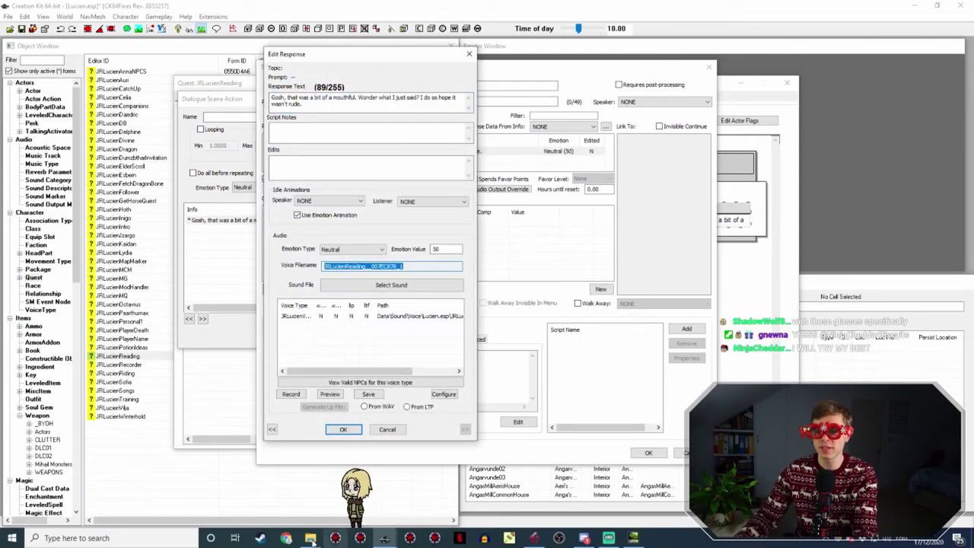
pyautogui.moveTo(312, 539)
pyautogui.click(290, 491)
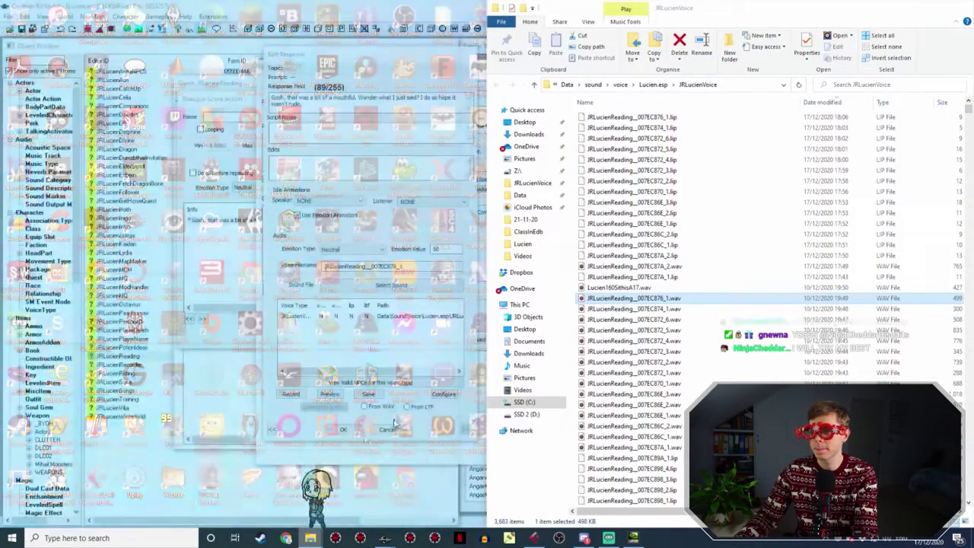
pyautogui.click(659, 288)
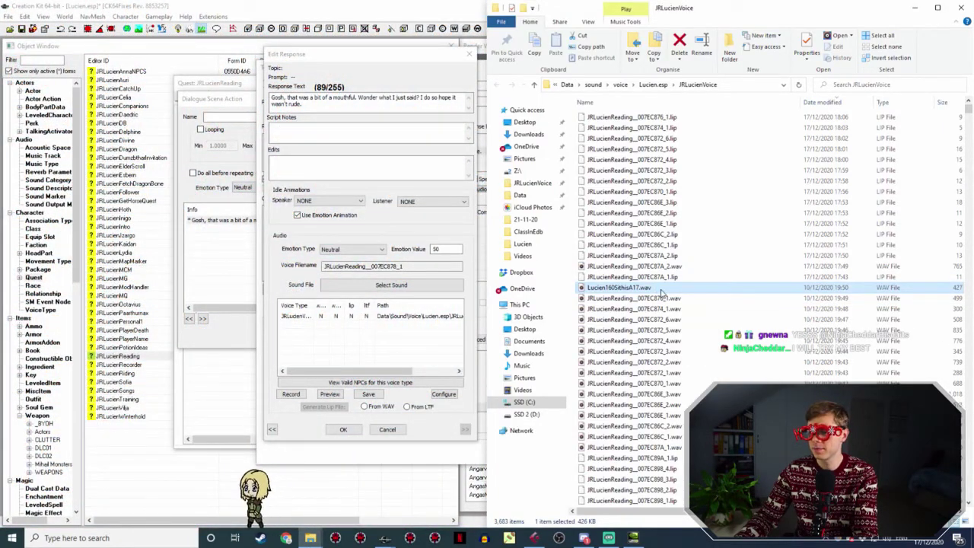
pyautogui.press('F2')
pyautogui.write('JRLucienReading_007EC878_1')
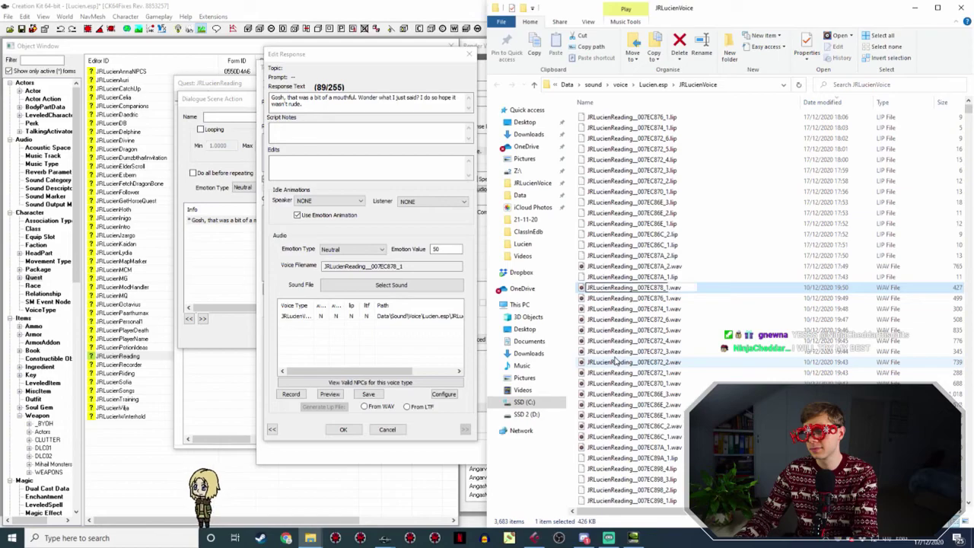
# Generate the lip file for the "Gosh, that was a bit of a mouthful" response from its WAV and accept the response.
pyautogui.click(343, 429)
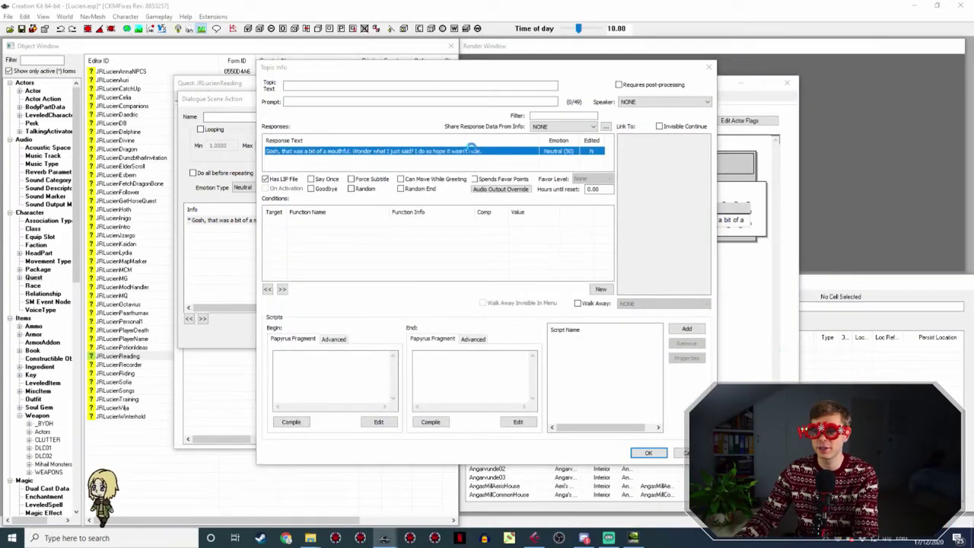
pyautogui.doubleClick(471, 150)
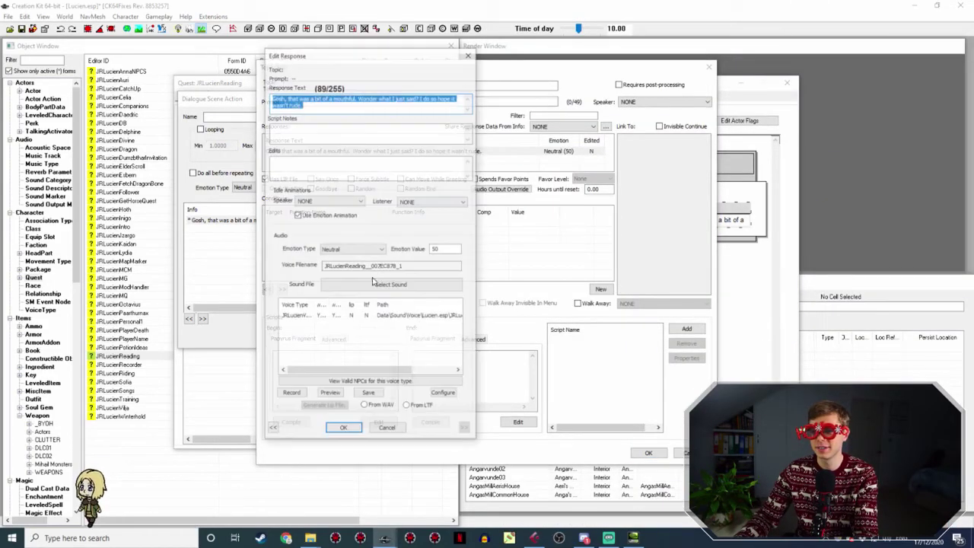
pyautogui.click(343, 429)
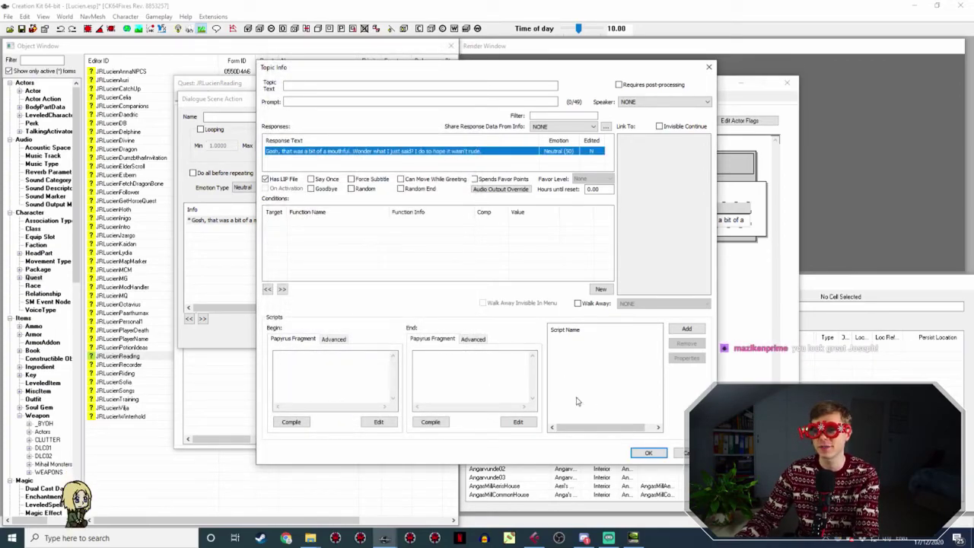
pyautogui.click(648, 453)
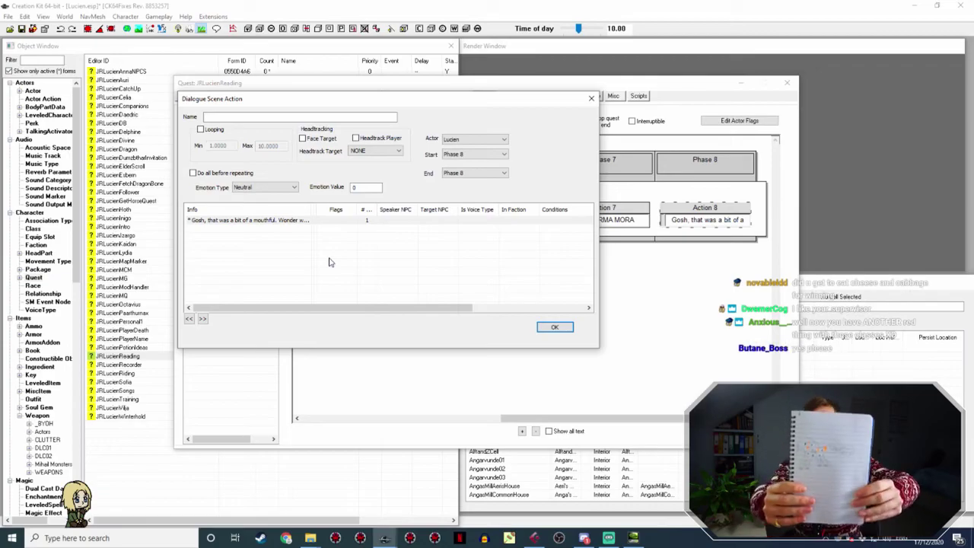
pyautogui.click(609, 538)
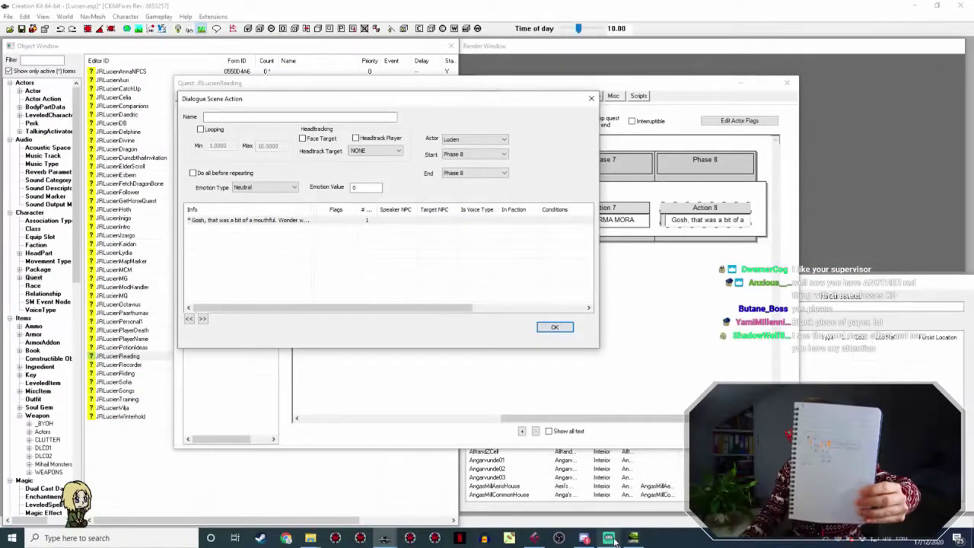
pyautogui.click(609, 538)
pyautogui.click(90, 431)
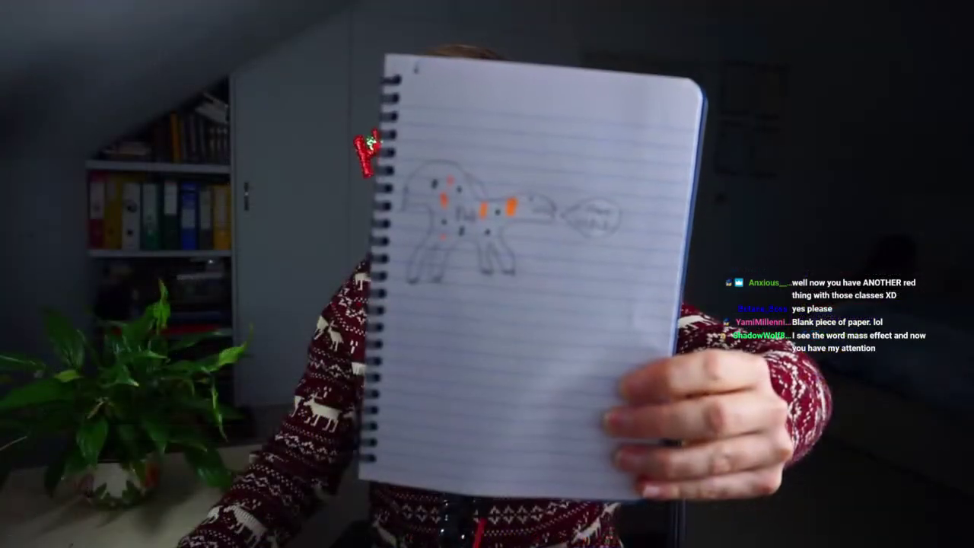
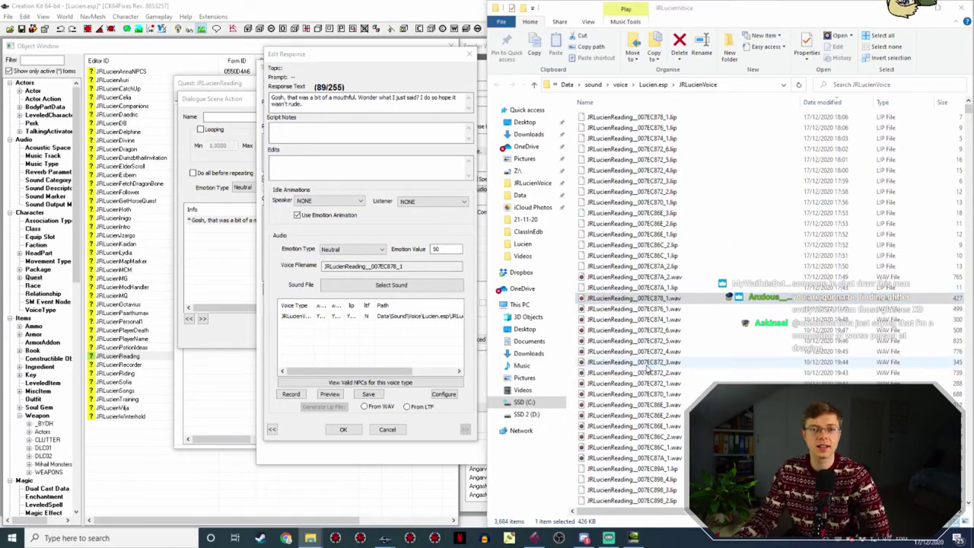
# Play JRLucienReading__007EC878_1.wav in Groove Music to listen to the line, then close the player.
pyautogui.press('Return')
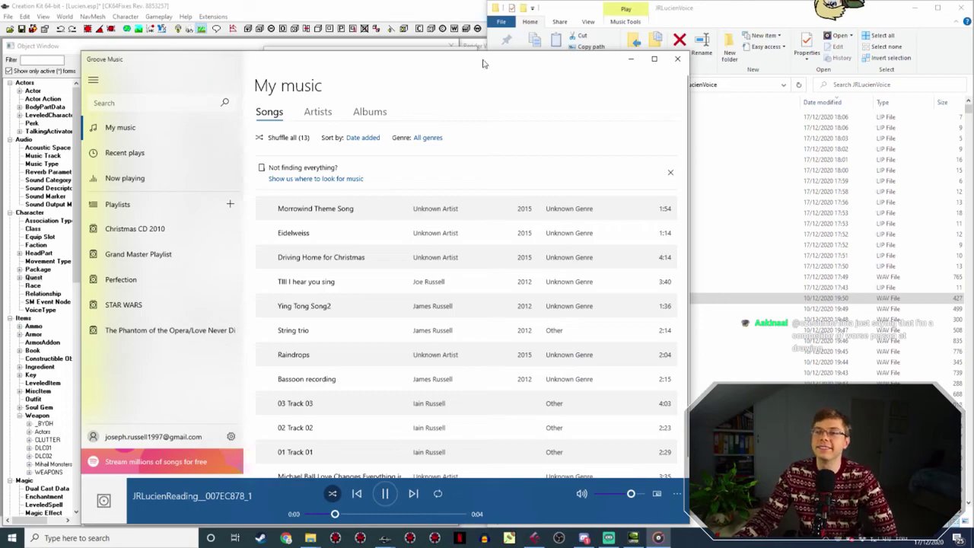
pyautogui.moveTo(484, 63); pyautogui.dragTo(553, 442)
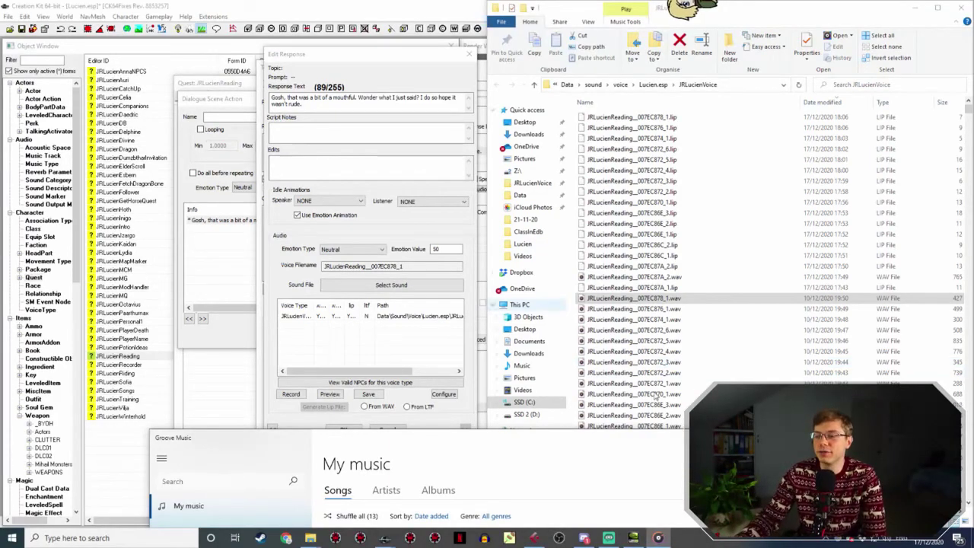
pyautogui.hotkey('alt', 'F4')
# Reopen the "Gosh, that was a bit of a mouthful" response to check its voice and lip file entries, then close it.
pyautogui.click(358, 431)
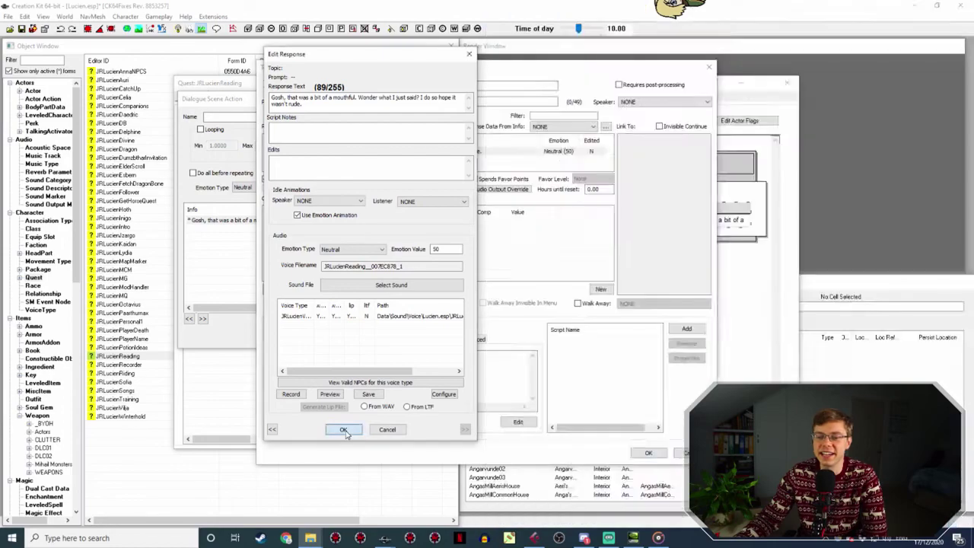
pyautogui.click(347, 428)
pyautogui.doubleClick(402, 152)
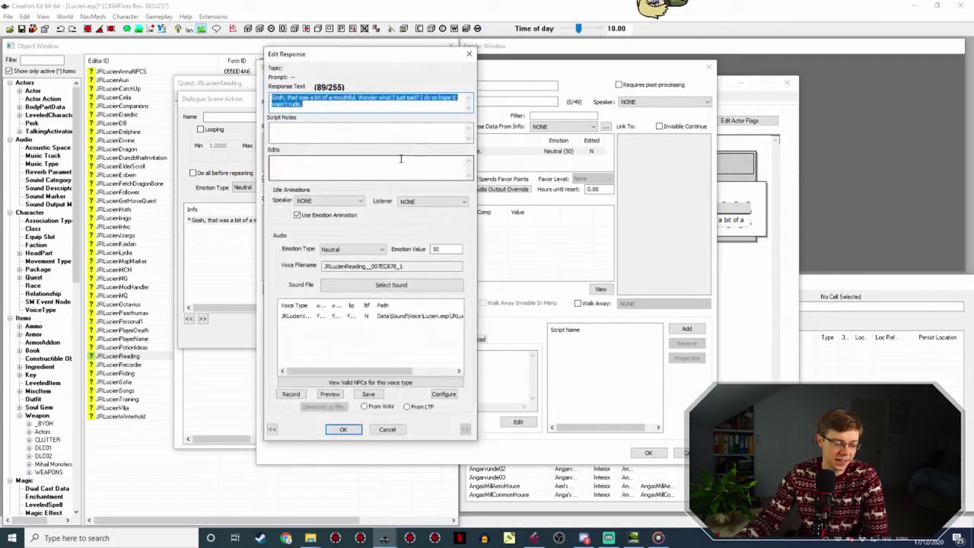
pyautogui.click(388, 429)
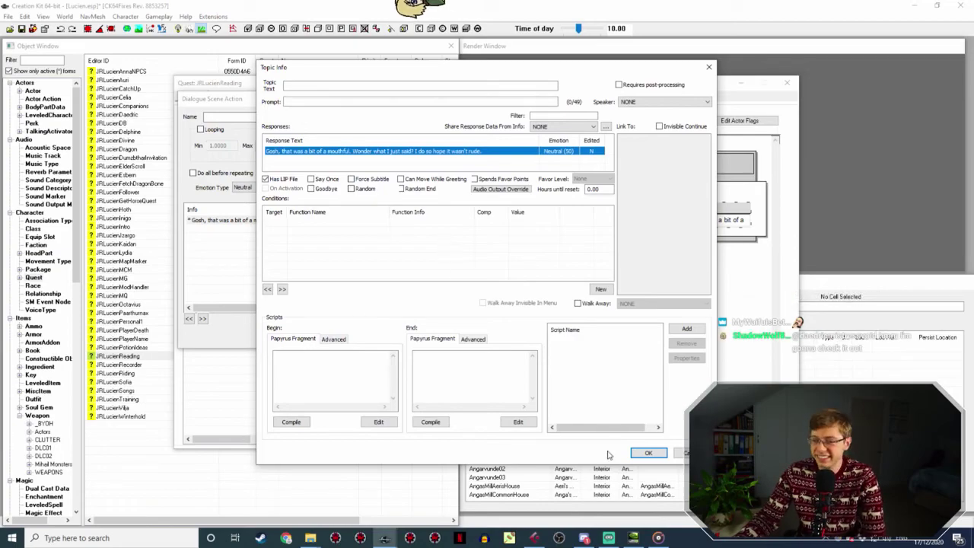
# Accept Action 8 of the Sithis scene, close the JRLucienReading quest, and save the Lucien.esp plugin.
pyautogui.click(648, 453)
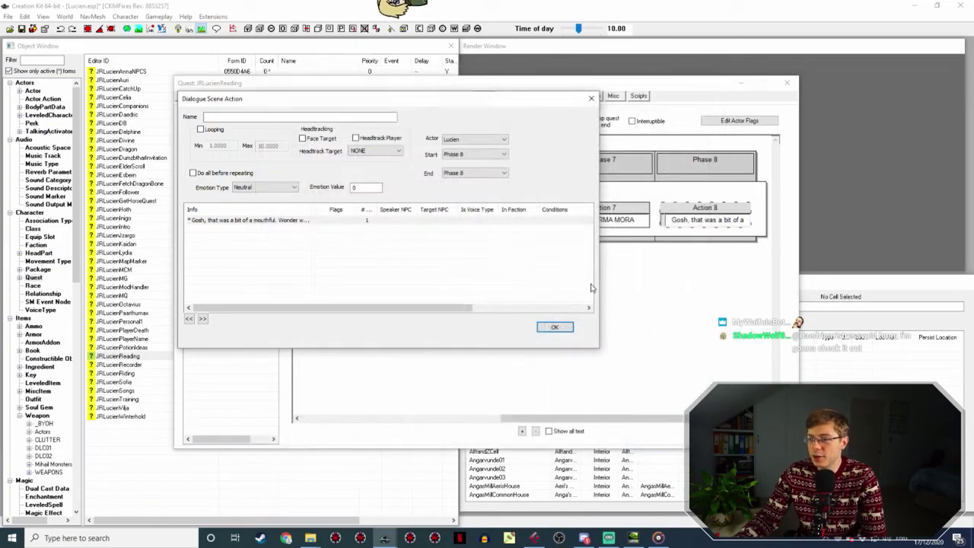
pyautogui.click(555, 327)
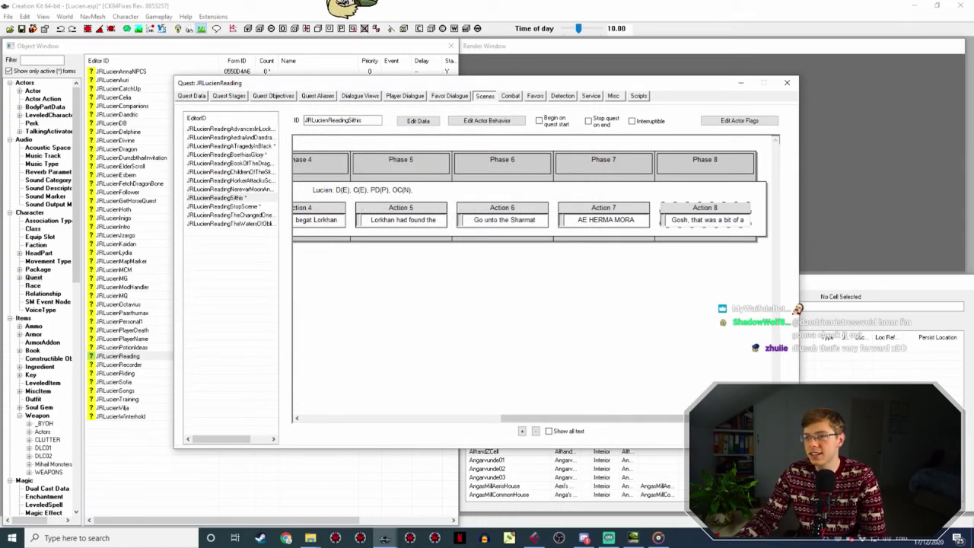
pyautogui.press('Escape')
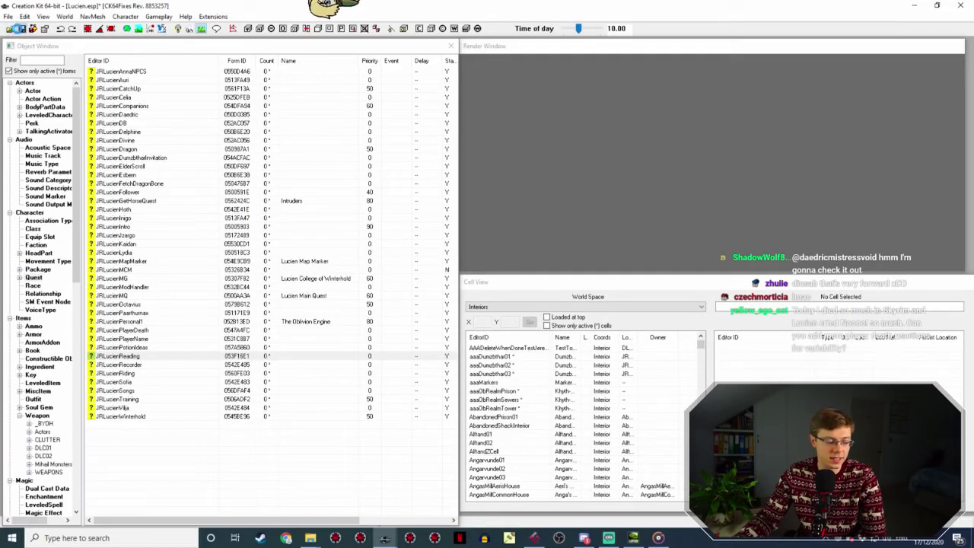
pyautogui.click(18, 29)
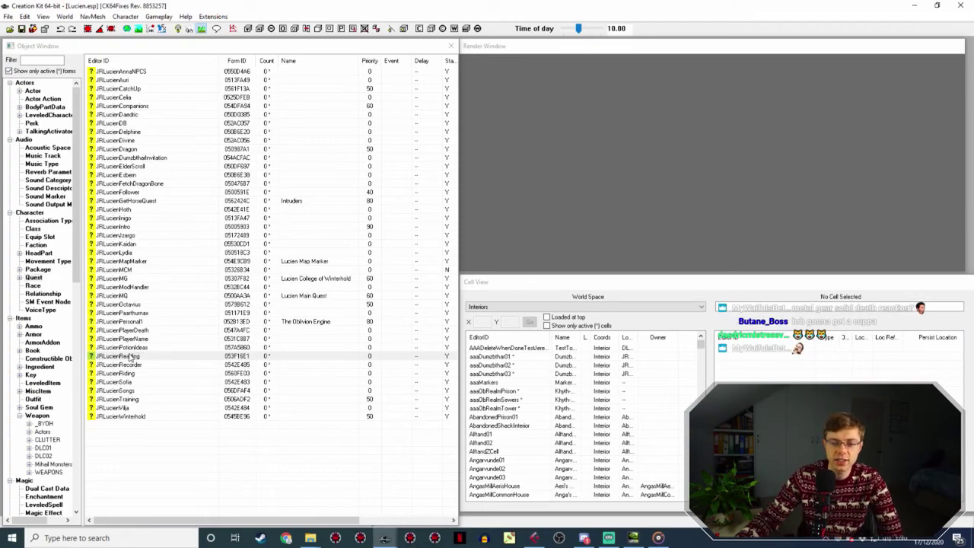
# Reopen the JRLucienReading quest at the JRLucienReadingSithis scene, widening the EditorID column to read the scene names.
pyautogui.doubleClick(128, 356)
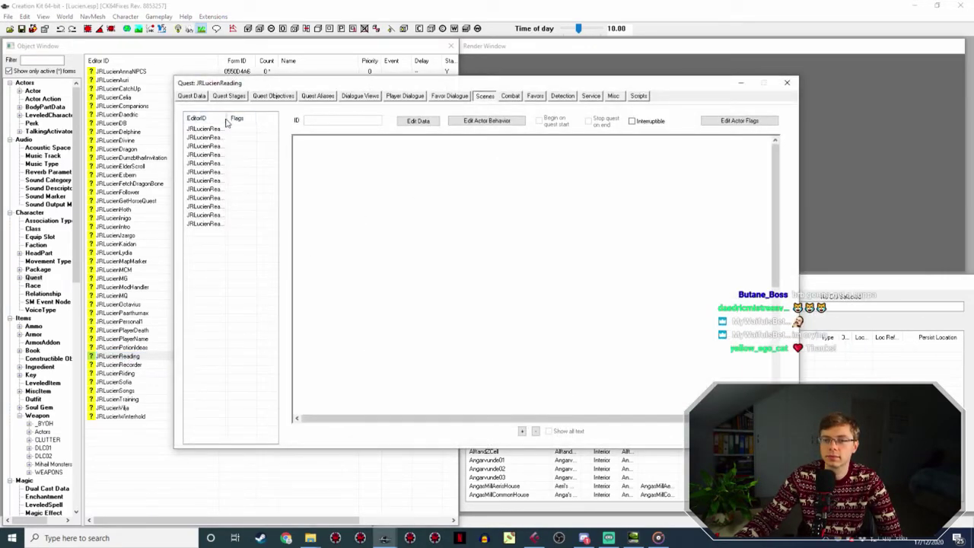
pyautogui.moveTo(226, 117); pyautogui.dragTo(272, 120)
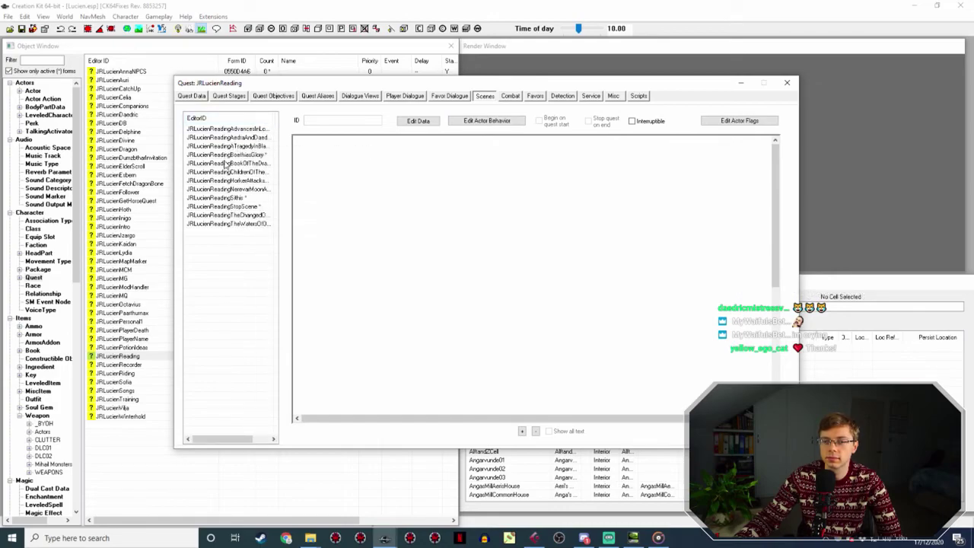
pyautogui.click(233, 198)
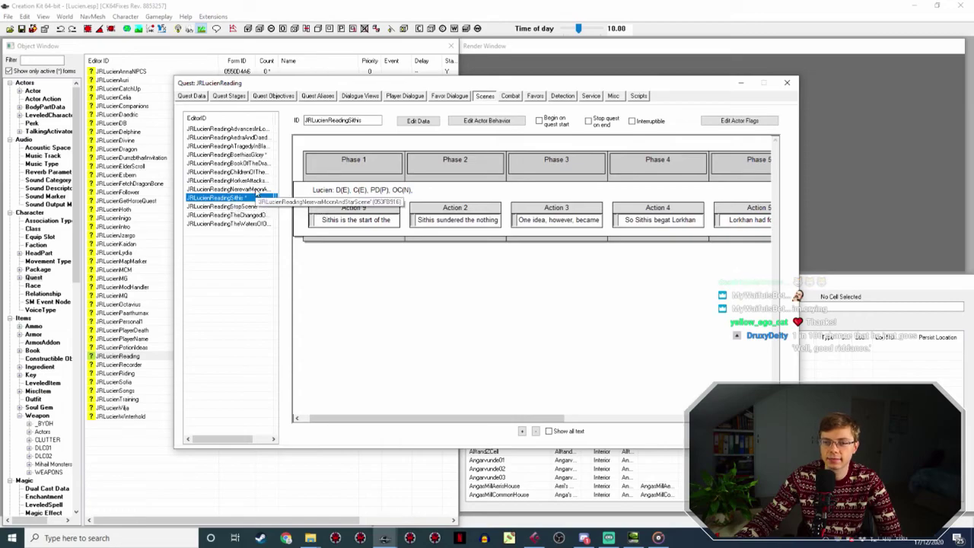
# Look through the quest's reading scenes from JRLucienReadingAdvancesInLo... down to JRLucienReadingTheWatersOfO..., comparing the lines in their actions.
pyautogui.click(254, 129)
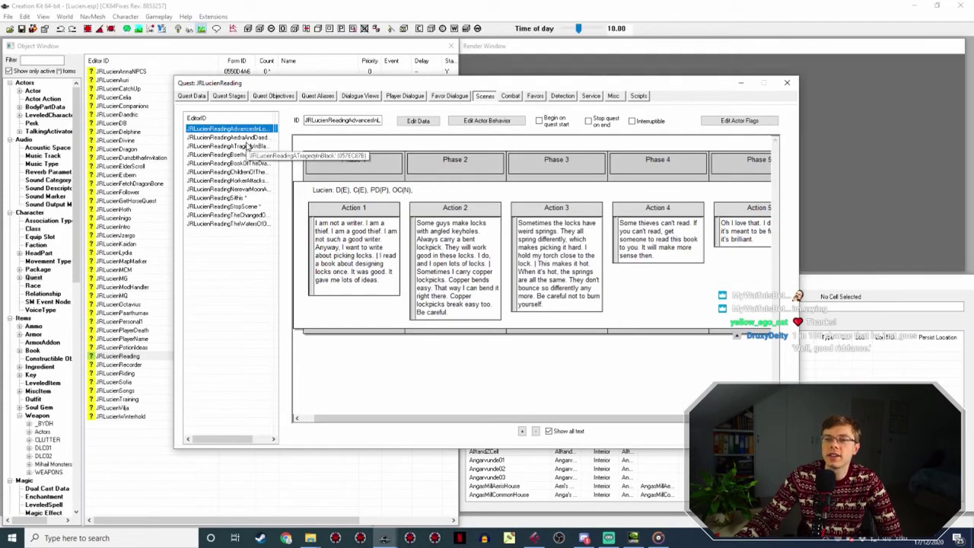
pyautogui.click(249, 138)
pyautogui.click(248, 145)
pyautogui.click(247, 154)
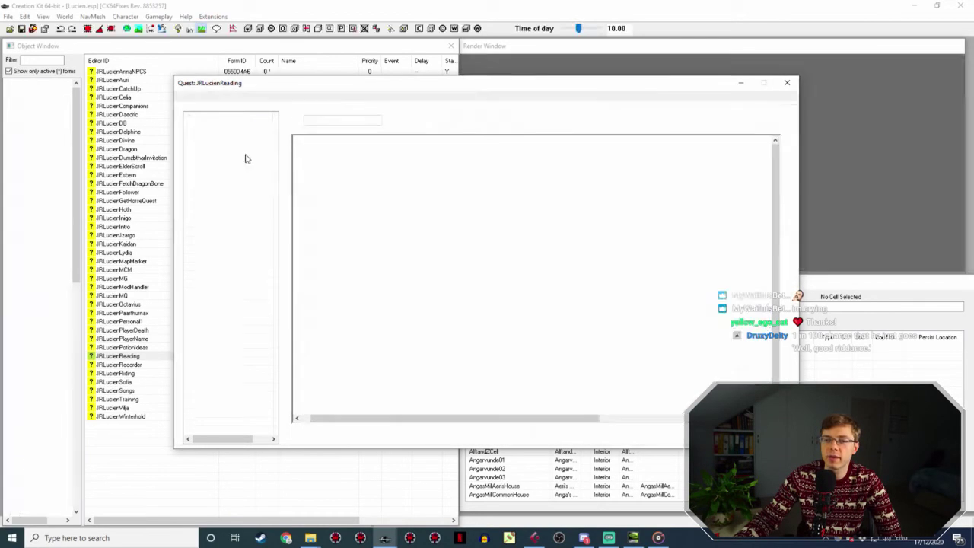
pyautogui.click(247, 172)
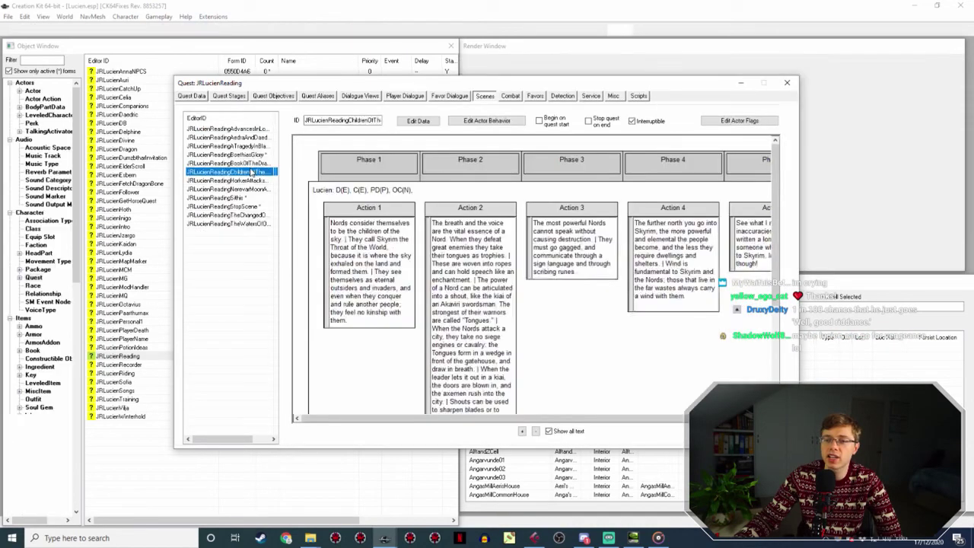
pyautogui.click(247, 180)
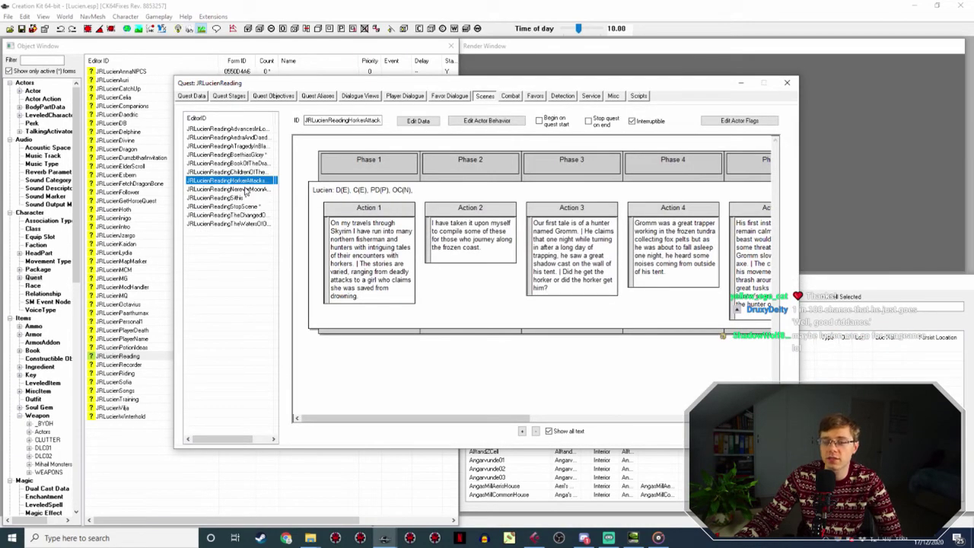
pyautogui.click(245, 189)
pyautogui.click(244, 198)
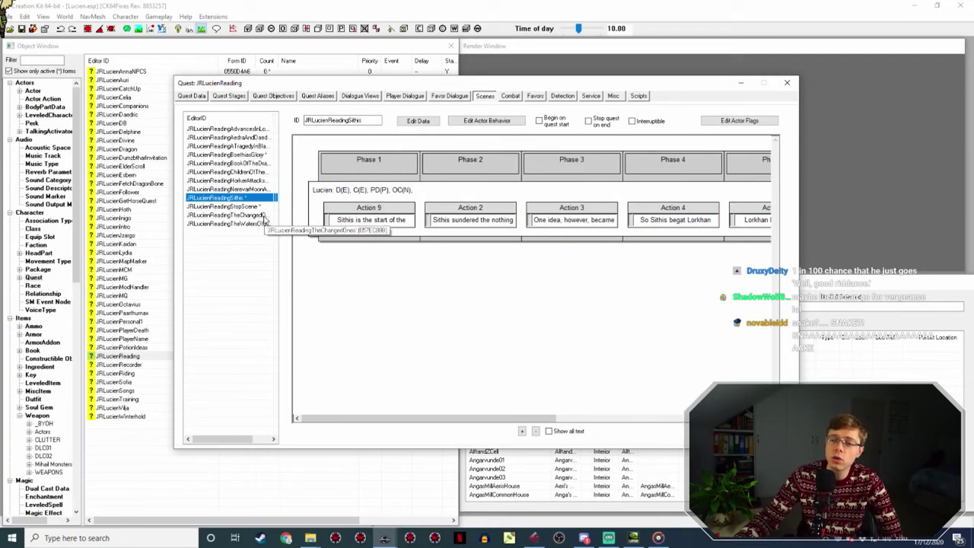
pyautogui.click(260, 224)
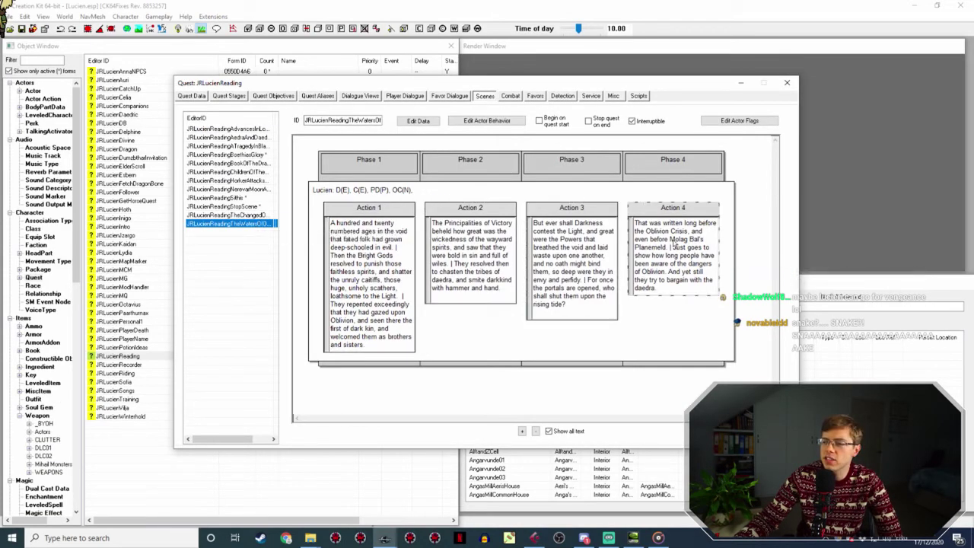
# In the JRLucienReadingTheChangedOnes scene, open Action 1's first response, "Of all the et'Ada who wandered Nirn, Trinimac was the strongest.".
pyautogui.click(217, 216)
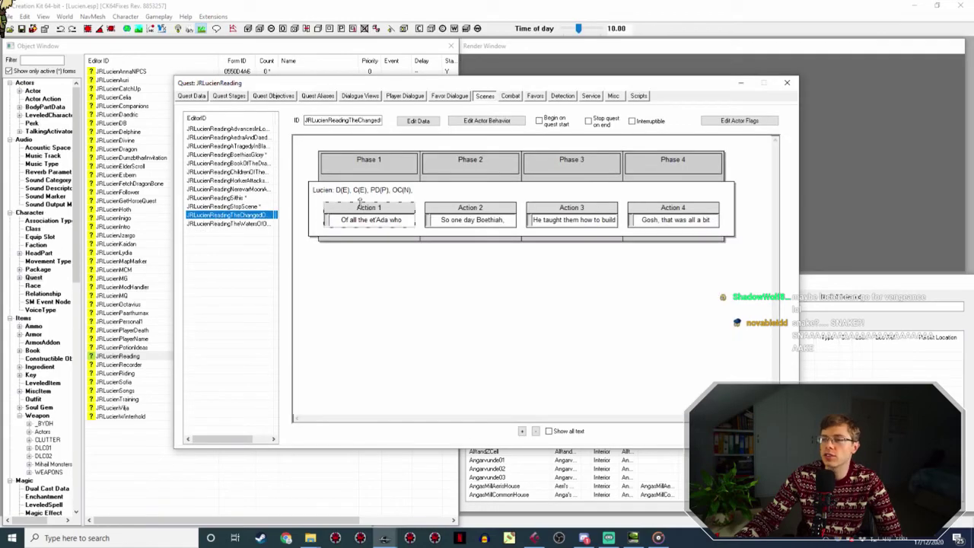
pyautogui.doubleClick(363, 206)
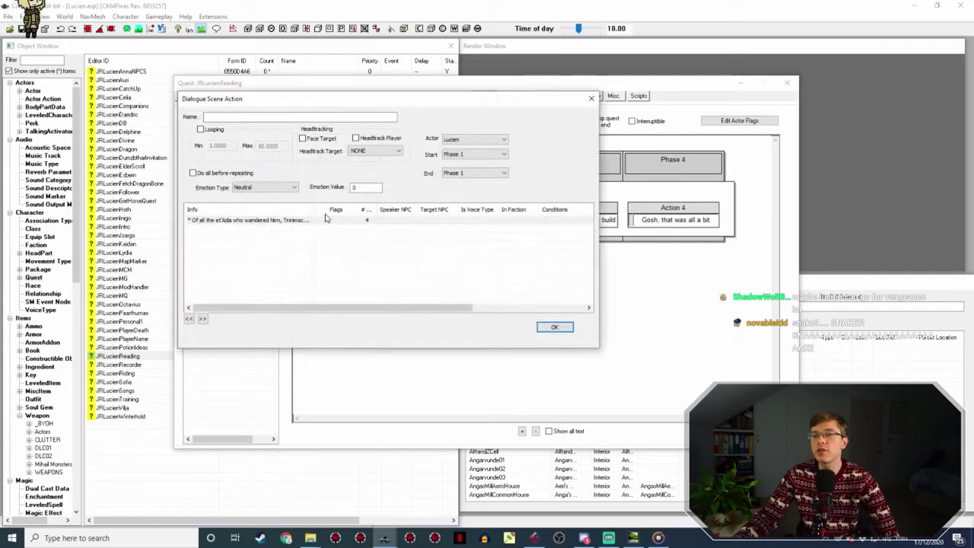
pyautogui.doubleClick(298, 220)
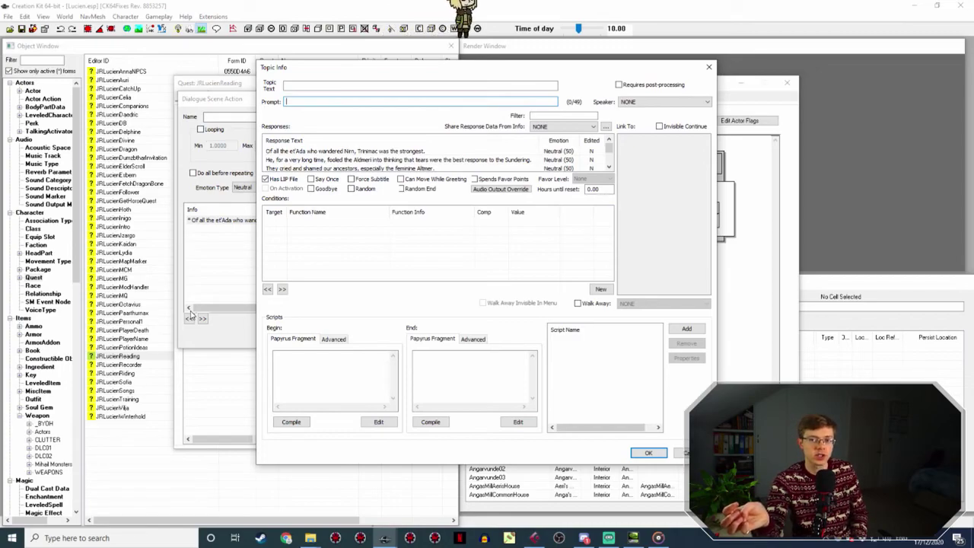
pyautogui.doubleClick(392, 152)
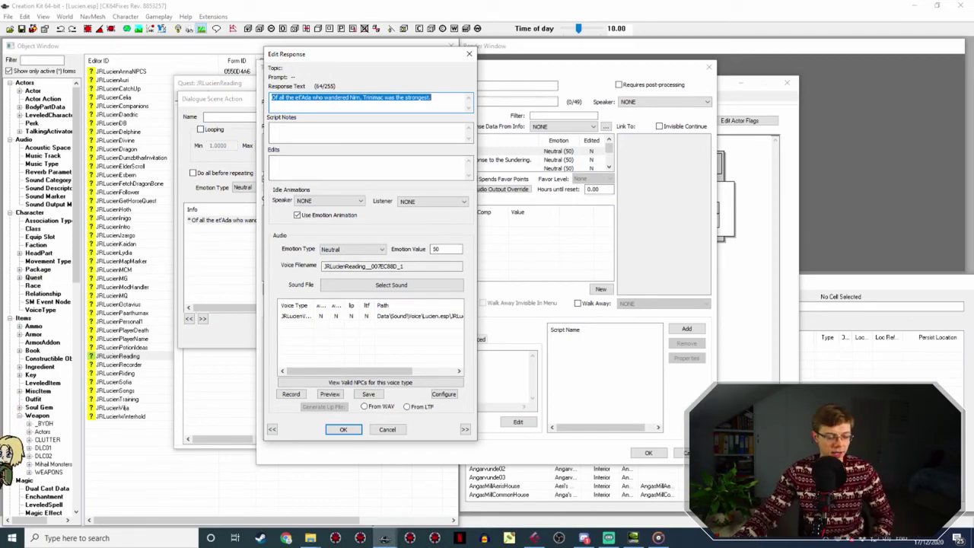
# View the PHD dragon drawing enlarged in Discord's fan-art channel, then return to the open response in Creation Kit.
pyautogui.moveTo(310, 529)
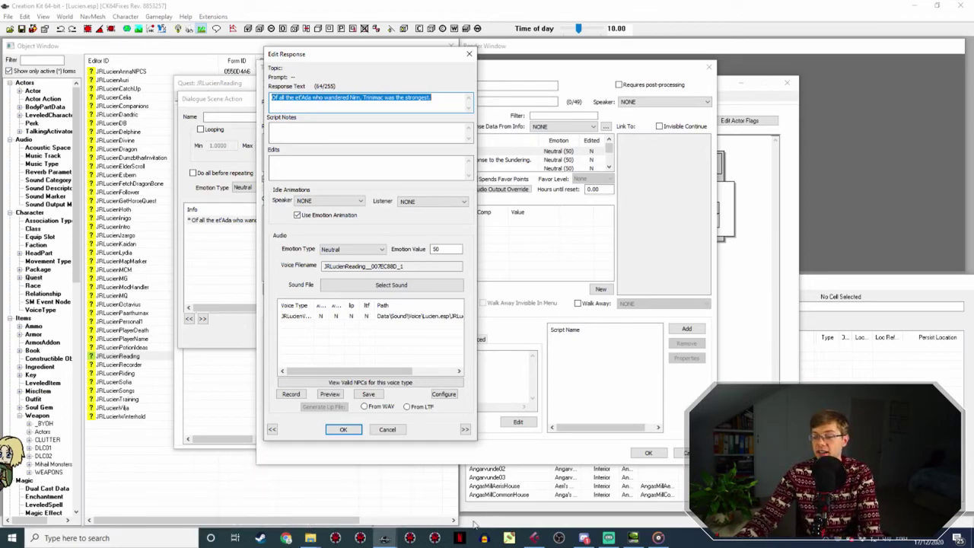
pyautogui.click(85, 432)
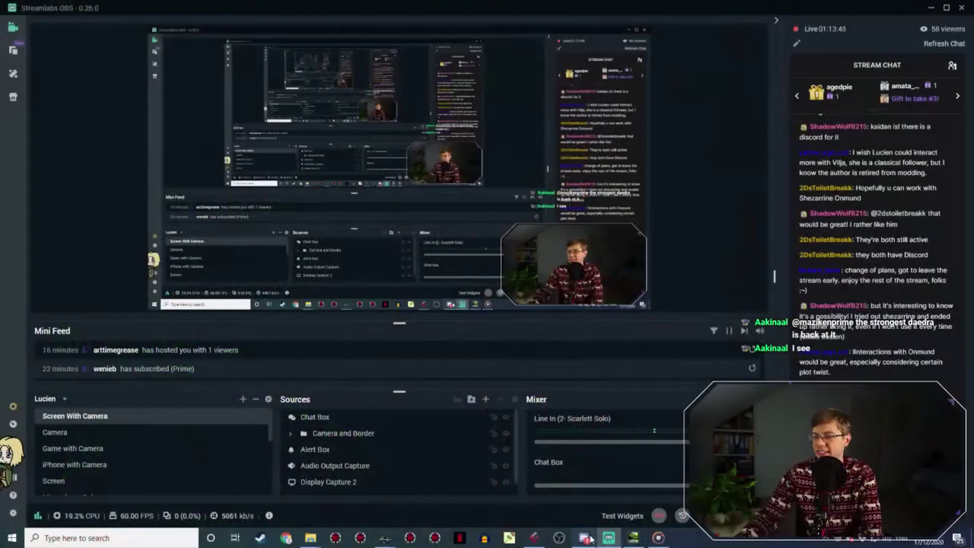
pyautogui.click(583, 538)
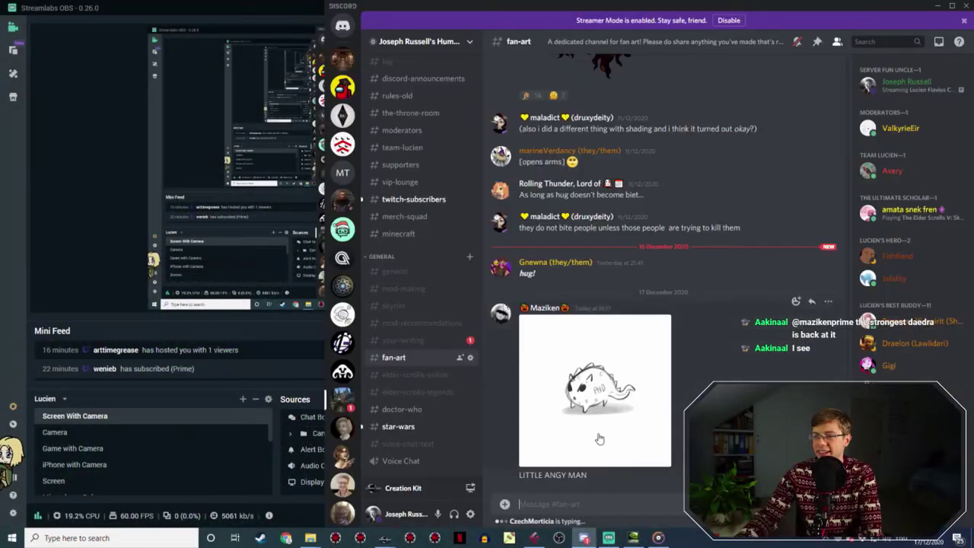
pyautogui.click(598, 372)
pyautogui.moveTo(533, 10); pyautogui.dragTo(266, 14)
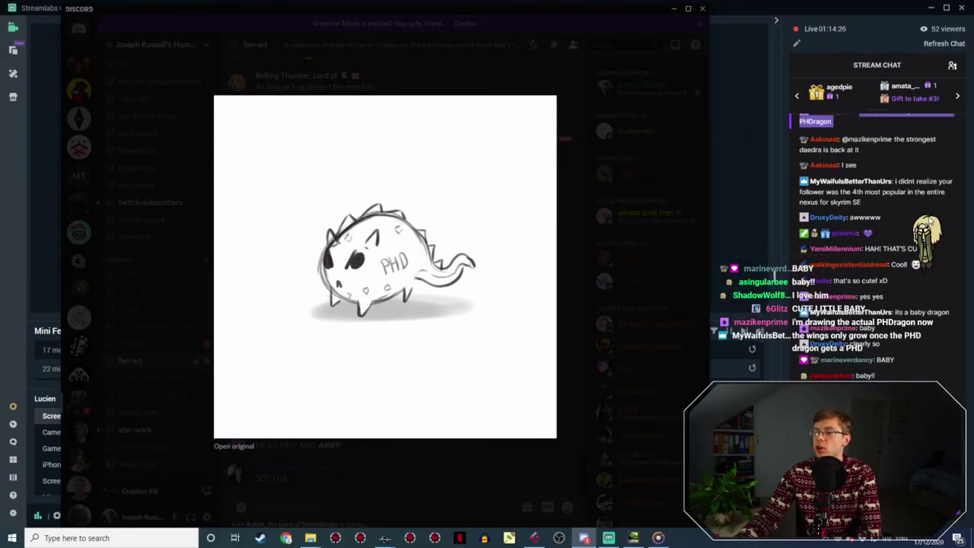
pyautogui.click(929, 225)
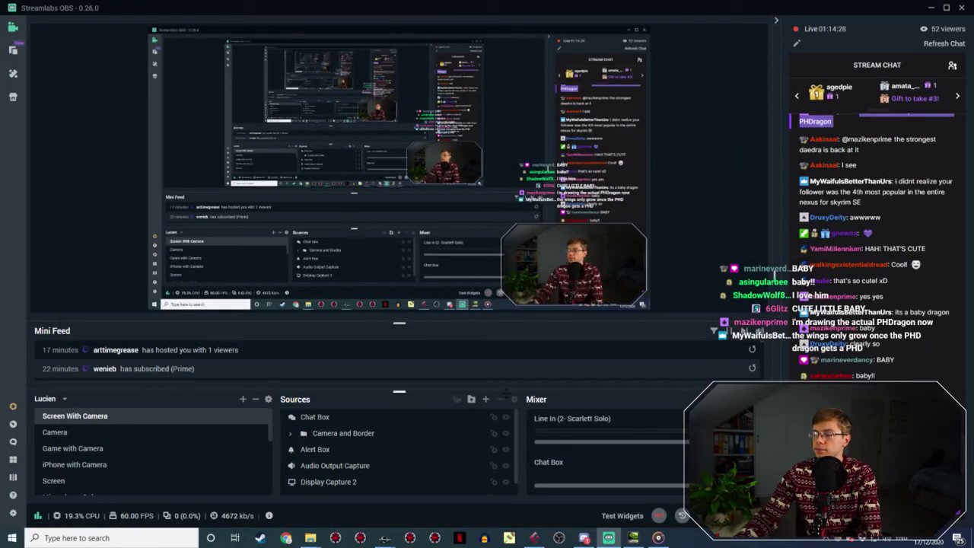
pyautogui.click(386, 538)
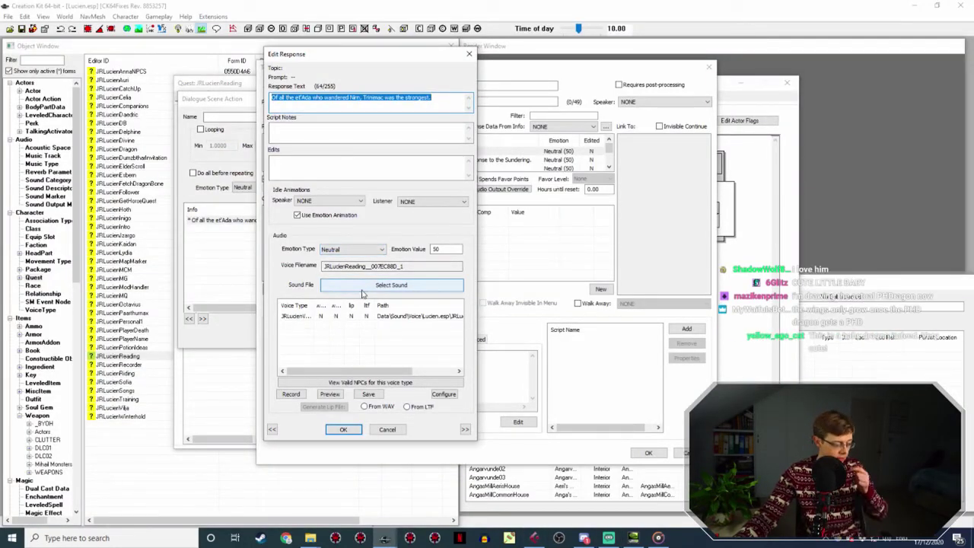
pyautogui.click(432, 249)
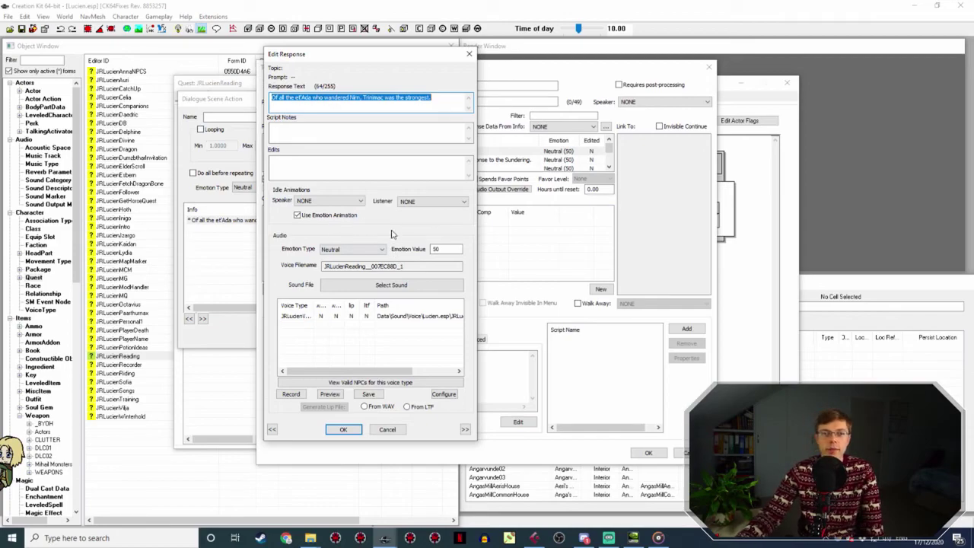
# Switch to the Lucien160a project in Cubase, dismiss the Export Audio Mixdown window, and find the end of the Audio 01 recordings.
pyautogui.click(534, 538)
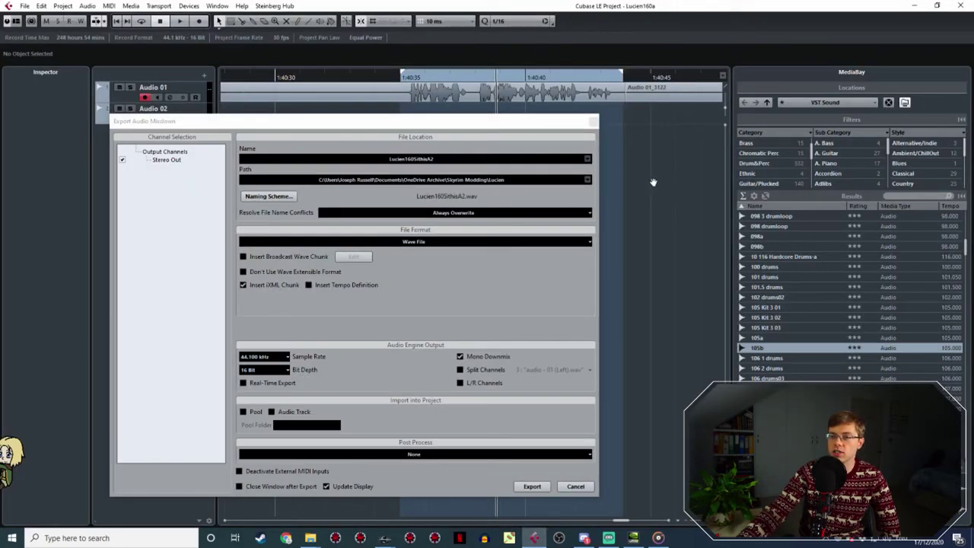
pyautogui.press('Escape')
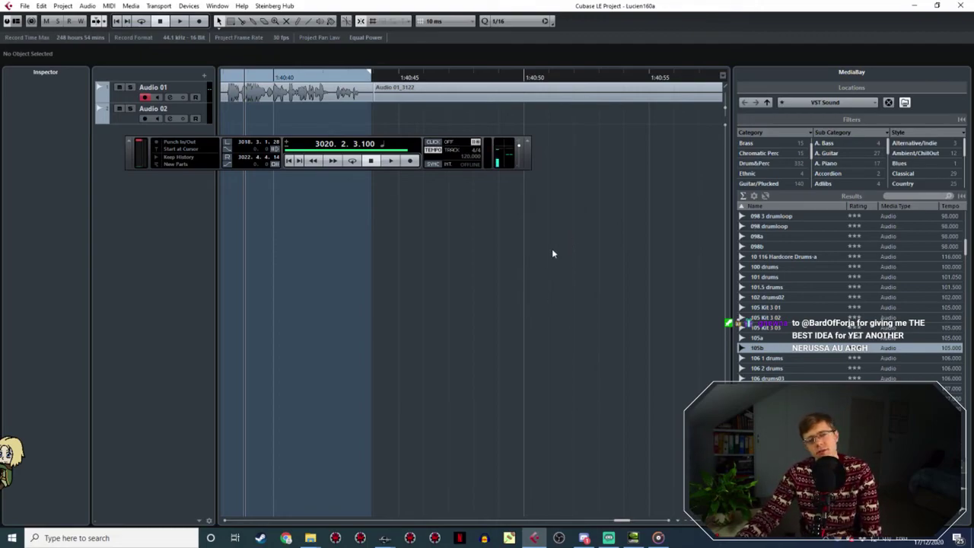
pyautogui.keyDown('shift'); pyautogui.hscroll(3, 528, 248); pyautogui.keyUp('shift')
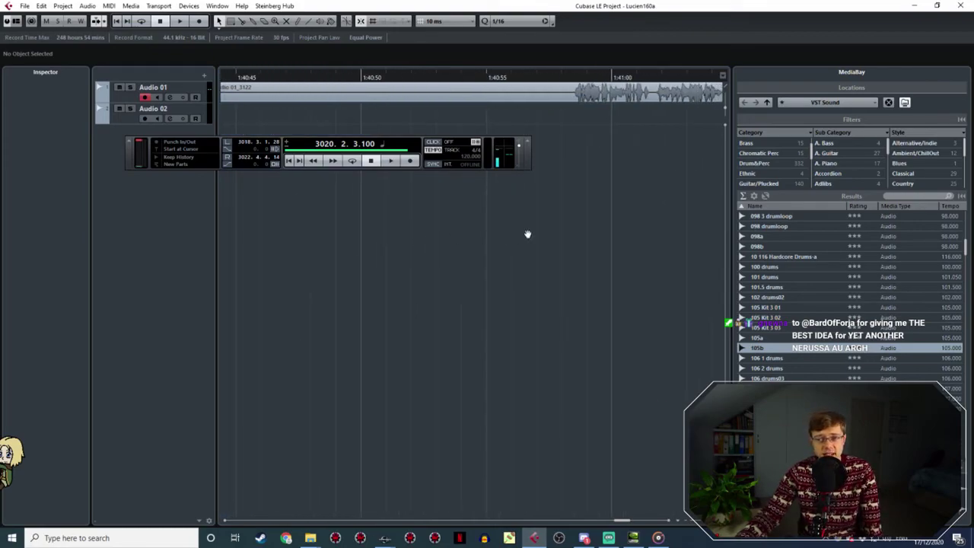
pyautogui.keyDown('shift'); pyautogui.hscroll(10, 527, 234); pyautogui.keyUp('shift')
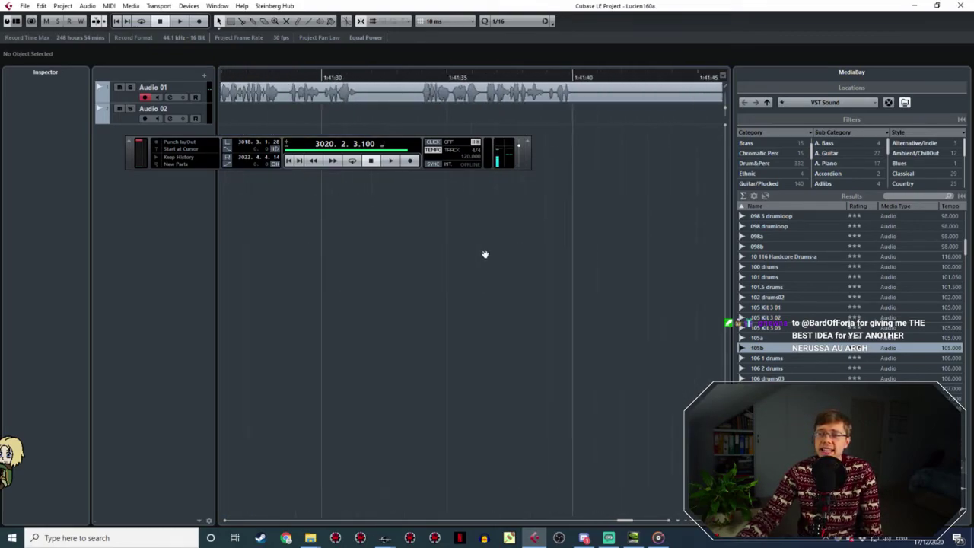
pyautogui.keyDown('shift'); pyautogui.hscroll(7, 484, 253); pyautogui.keyUp('shift')
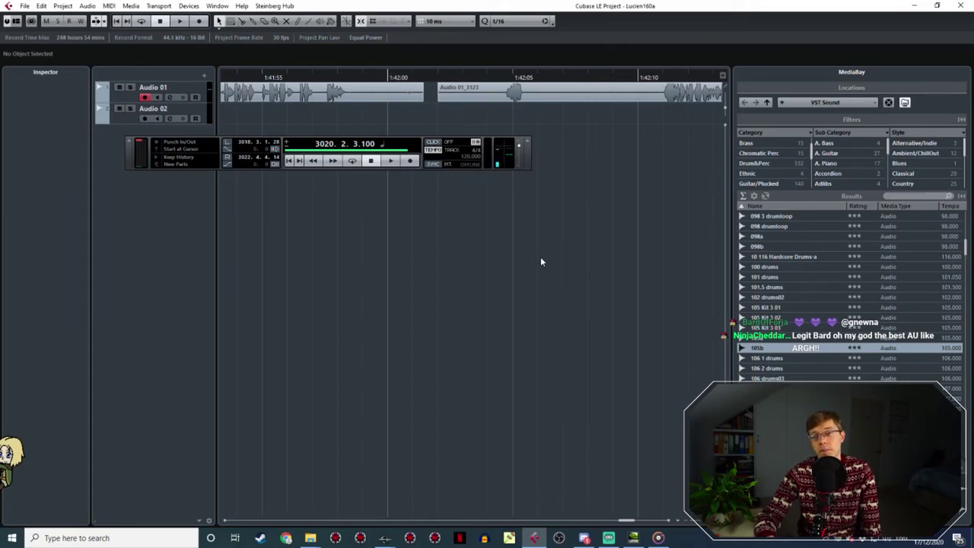
pyautogui.moveTo(604, 181); pyautogui.dragTo(536, 179)
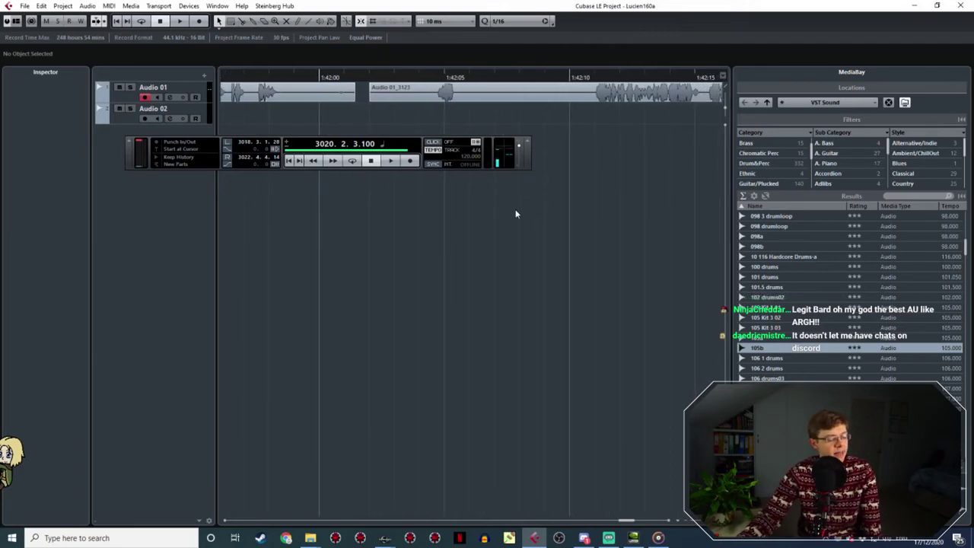
pyautogui.keyDown('shift'); pyautogui.hscroll(10, 550, 215); pyautogui.keyUp('shift')
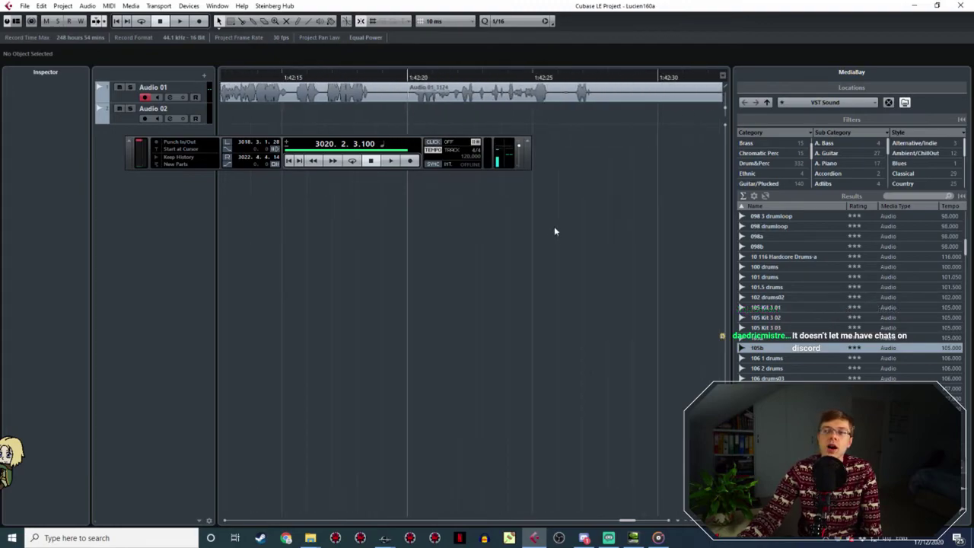
pyautogui.keyDown('shift'); pyautogui.hscroll(12, 578, 237); pyautogui.keyUp('shift')
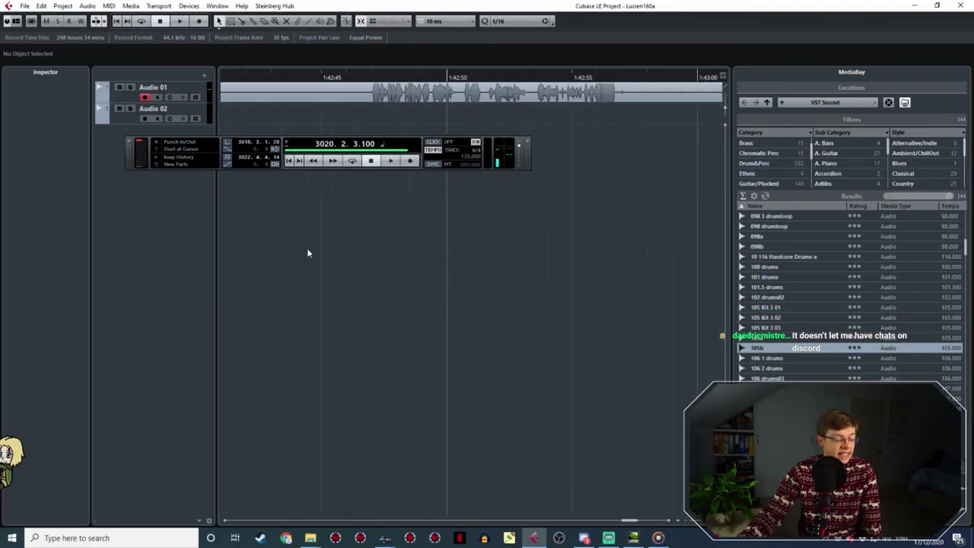
pyautogui.keyDown('shift'); pyautogui.hscroll(20, 475, 238); pyautogui.keyUp('shift')
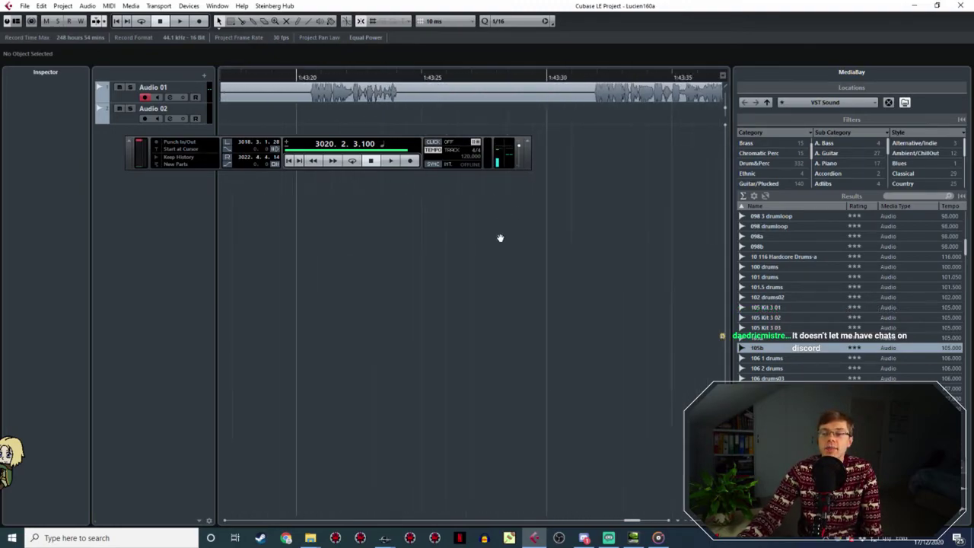
pyautogui.keyDown('shift'); pyautogui.hscroll(18, 491, 235); pyautogui.keyUp('shift')
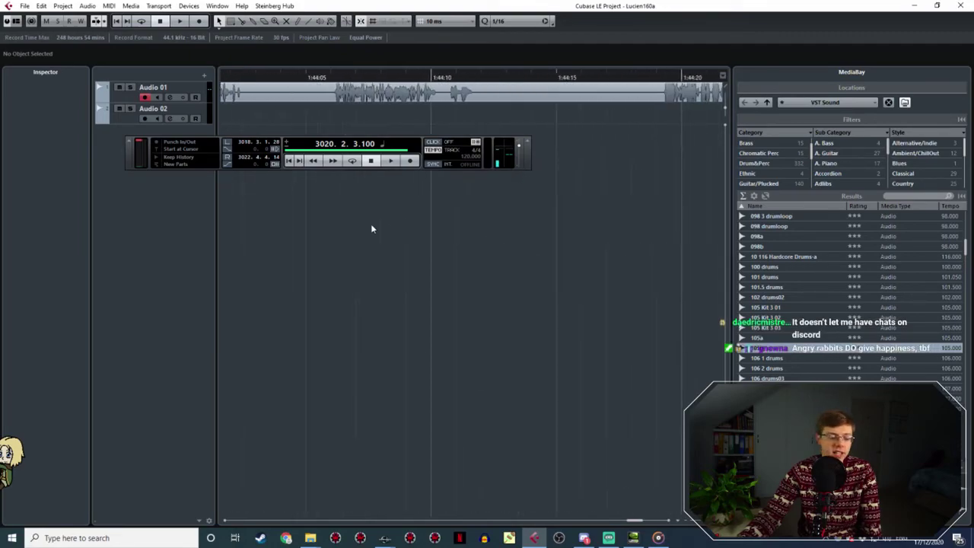
pyautogui.keyDown('shift'); pyautogui.hscroll(16, 326, 229); pyautogui.keyUp('shift')
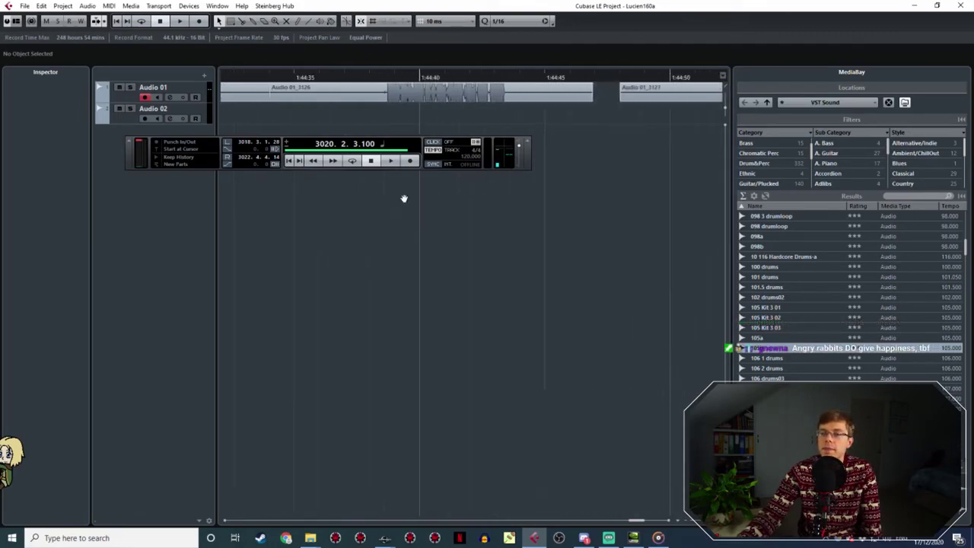
pyautogui.keyDown('shift'); pyautogui.hscroll(11, 390, 214); pyautogui.keyUp('shift')
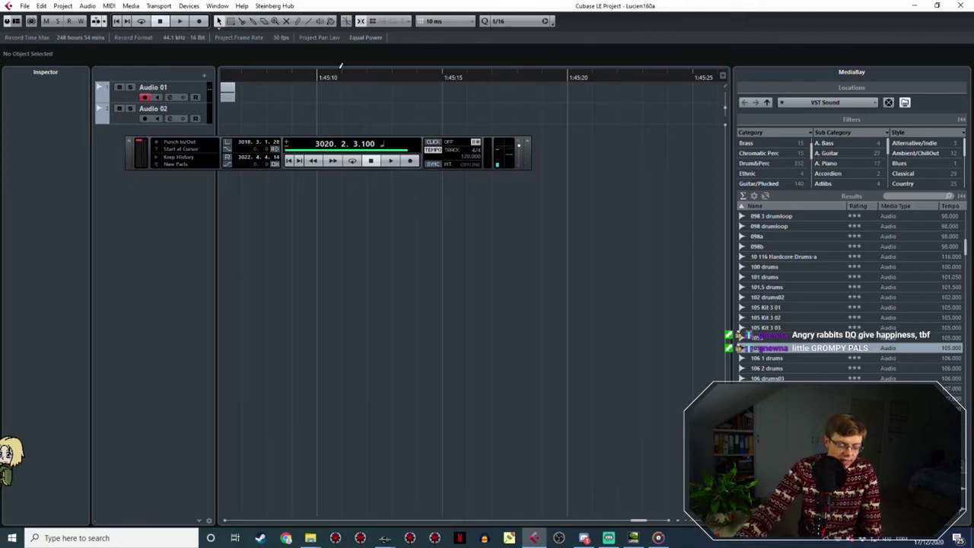
# Place the project cursor just past the last clip on Audio 01, at about 1:45:07.
pyautogui.click(297, 77)
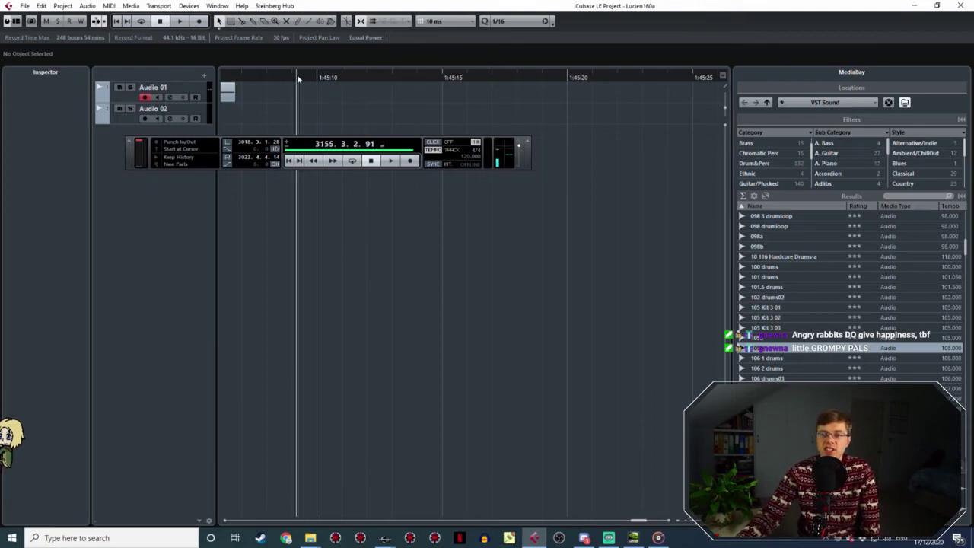
pyautogui.moveTo(338, 105); pyautogui.dragTo(401, 109)
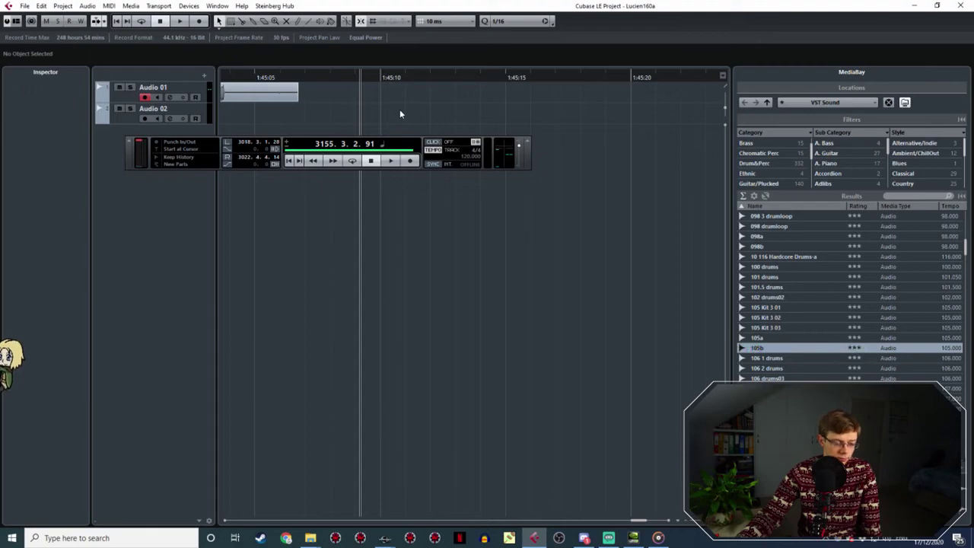
pyautogui.click(345, 74)
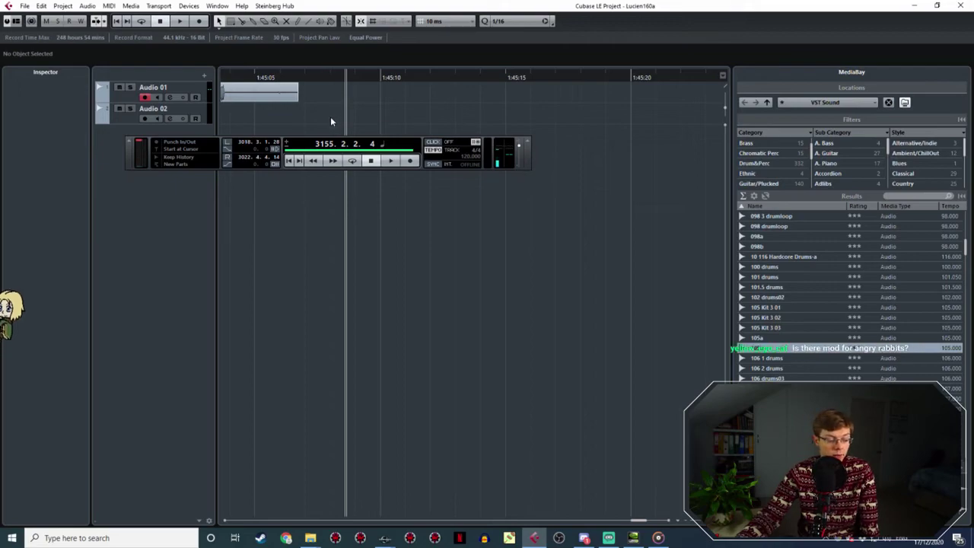
pyautogui.click(336, 77)
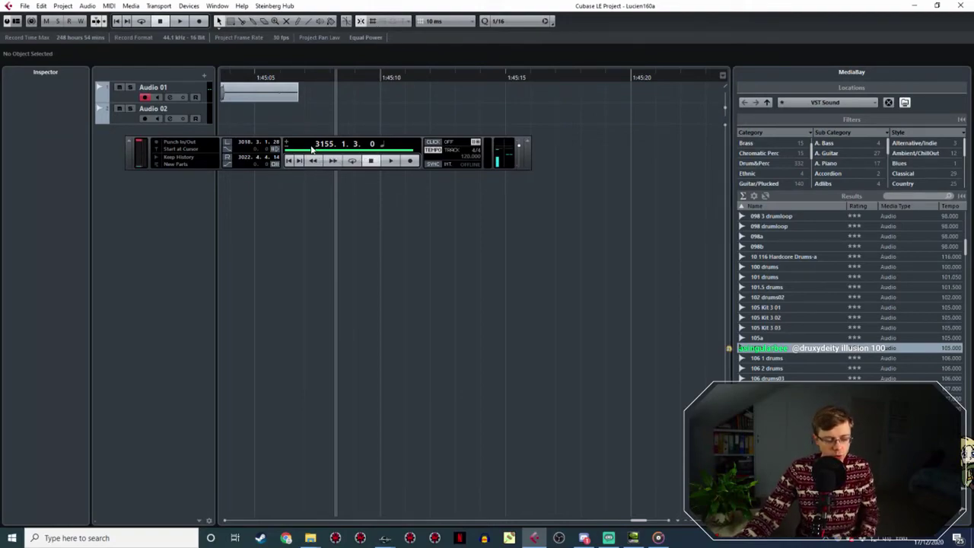
pyautogui.click(318, 77)
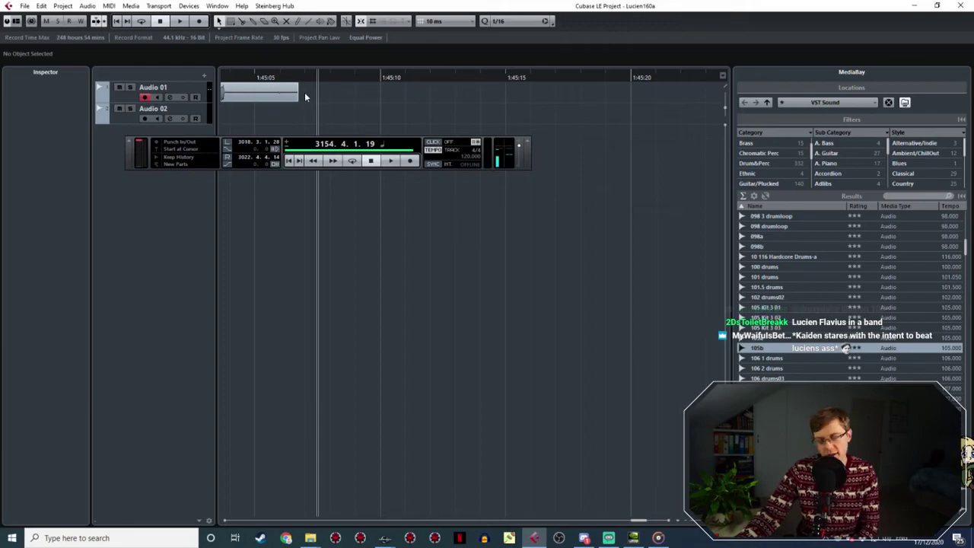
pyautogui.click(312, 74)
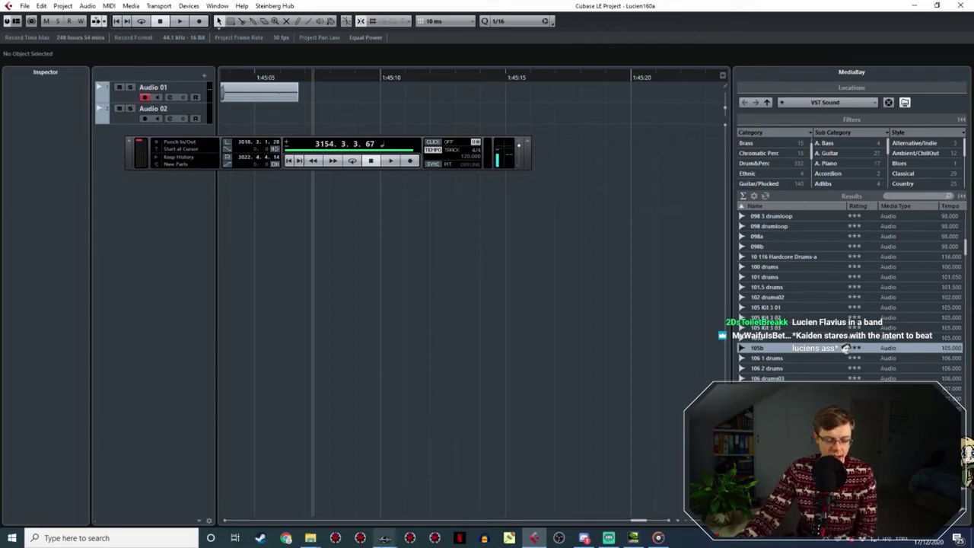
# Record a voice take of the open Trinimac response on Audio 01 in Cubase from about 1:45:06, reading the line from Creation Kit.
pyautogui.click(384, 537)
pyautogui.click(423, 506)
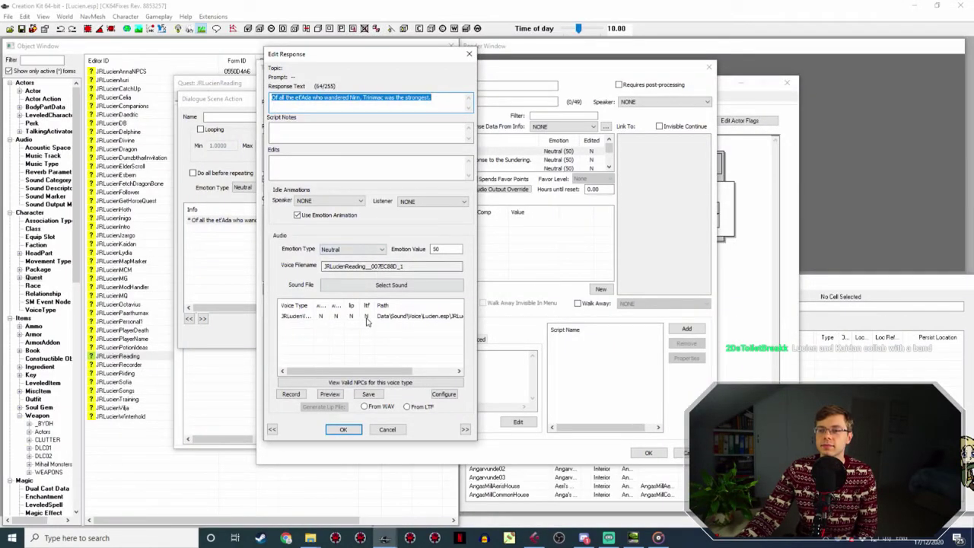
pyautogui.click(534, 537)
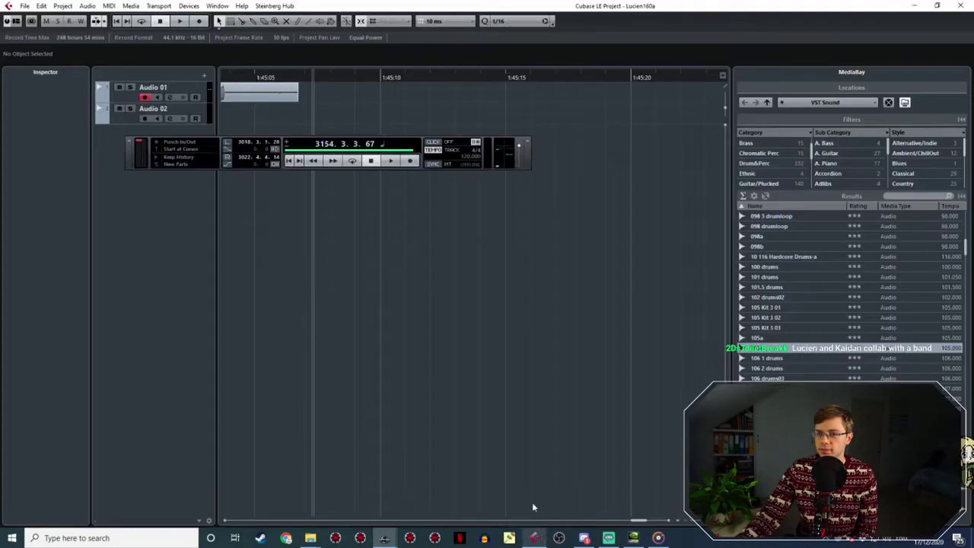
pyautogui.click(410, 160)
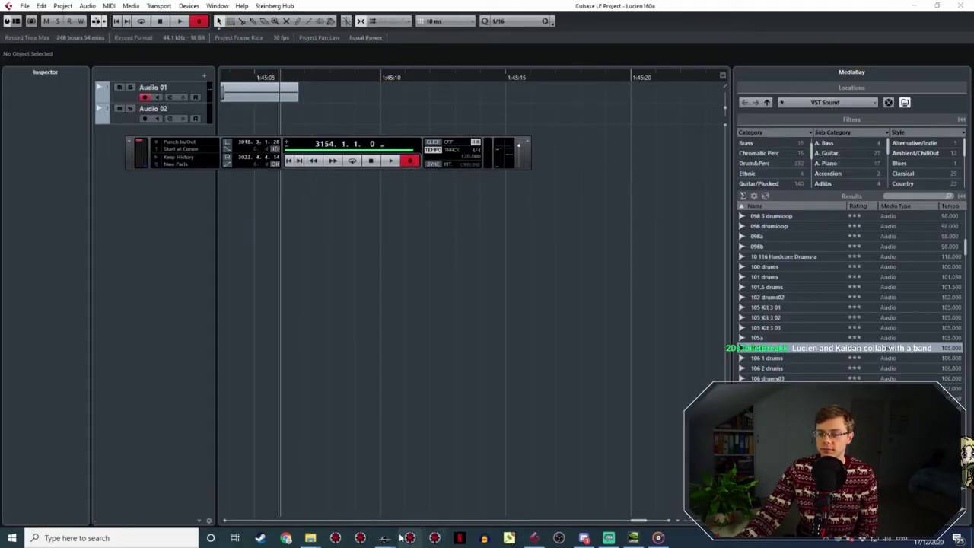
pyautogui.moveTo(394, 538)
pyautogui.click(448, 491)
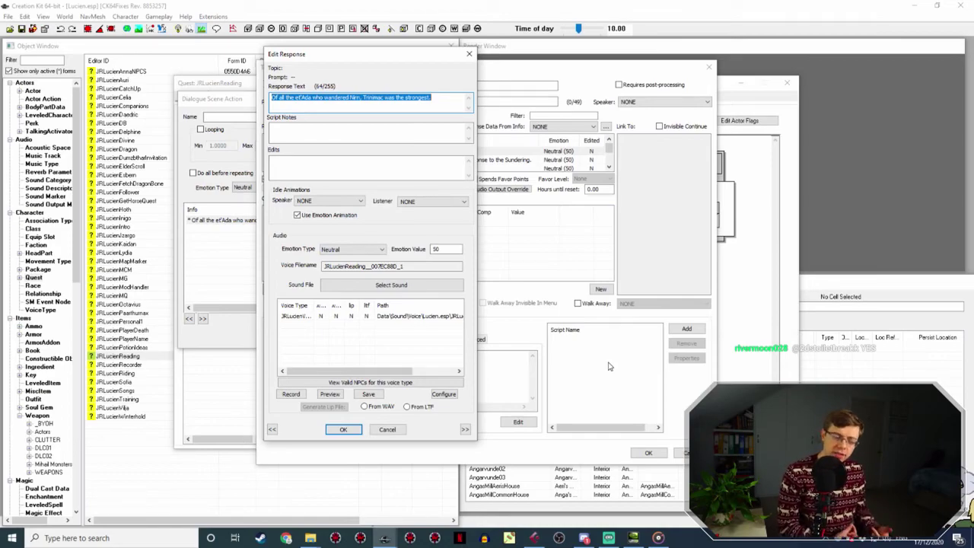
pyautogui.hotkey('alt', 'Tab')
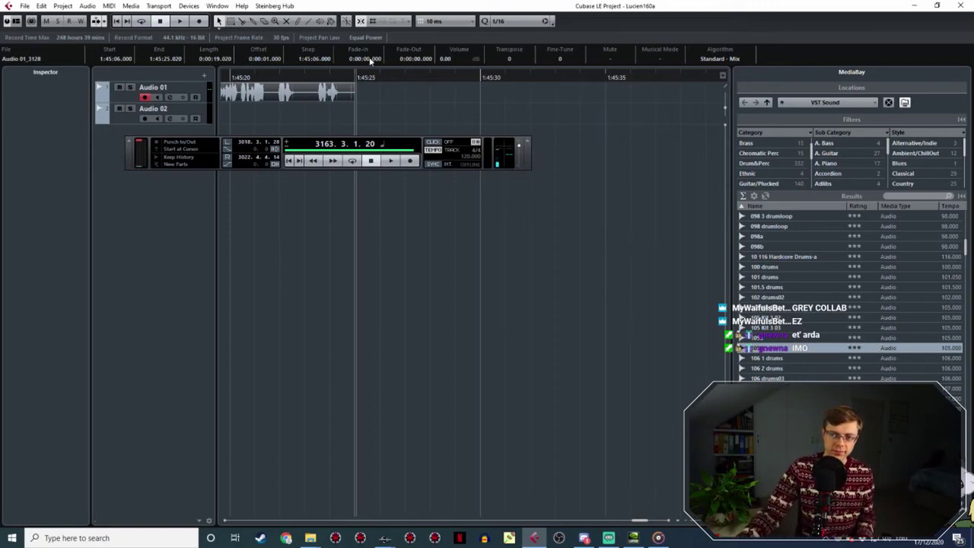
# Start another recording on Audio 01 from about 1:45:26, just past the previous take, and return to the open response in Creation Kit.
pyautogui.click(380, 78)
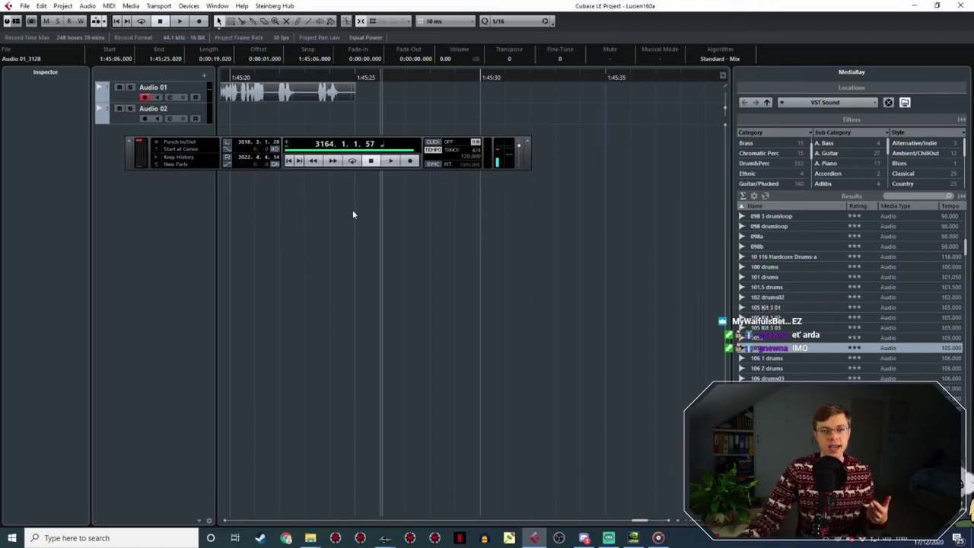
pyautogui.click(411, 160)
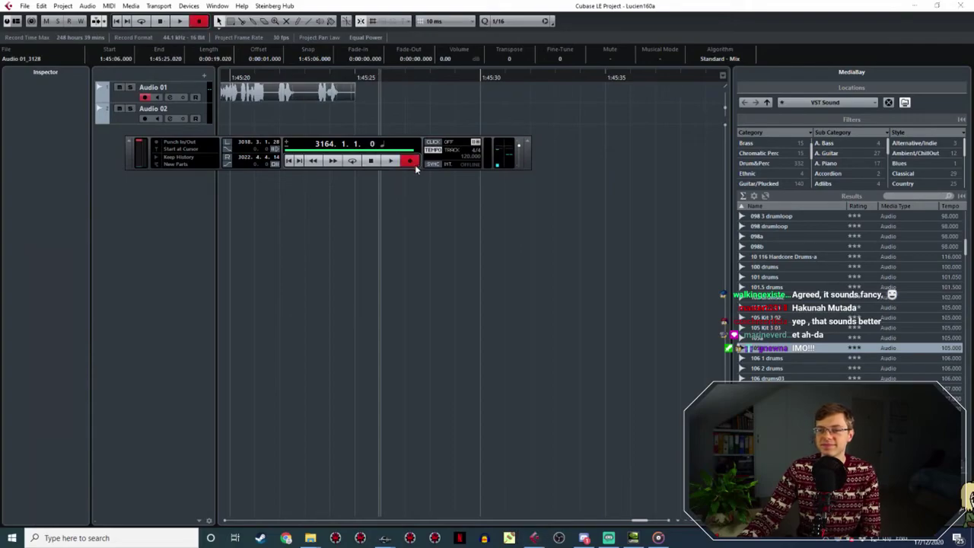
pyautogui.click(385, 537)
pyautogui.click(419, 513)
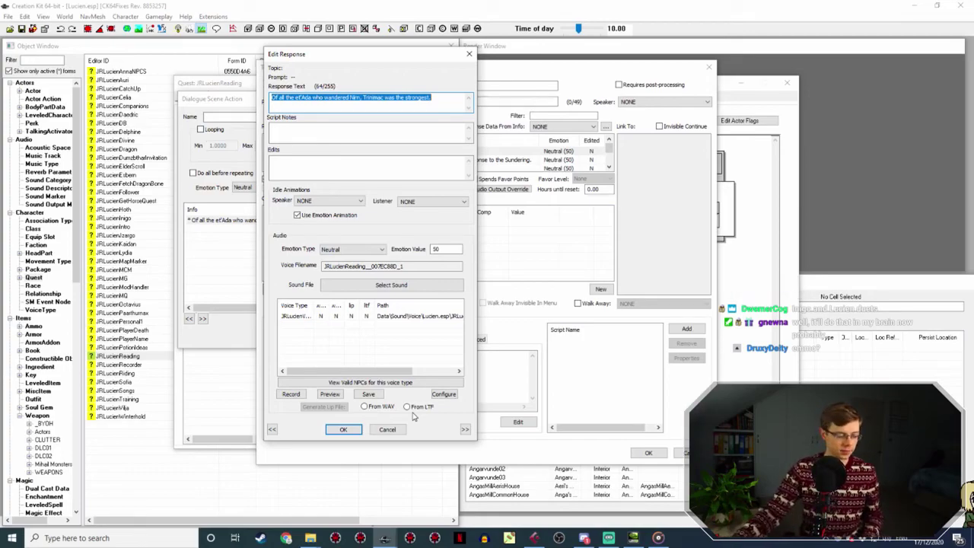
# While recording, read through Action 1's responses from the second one onward and close the topic info and scene action windows.
pyautogui.click(343, 431)
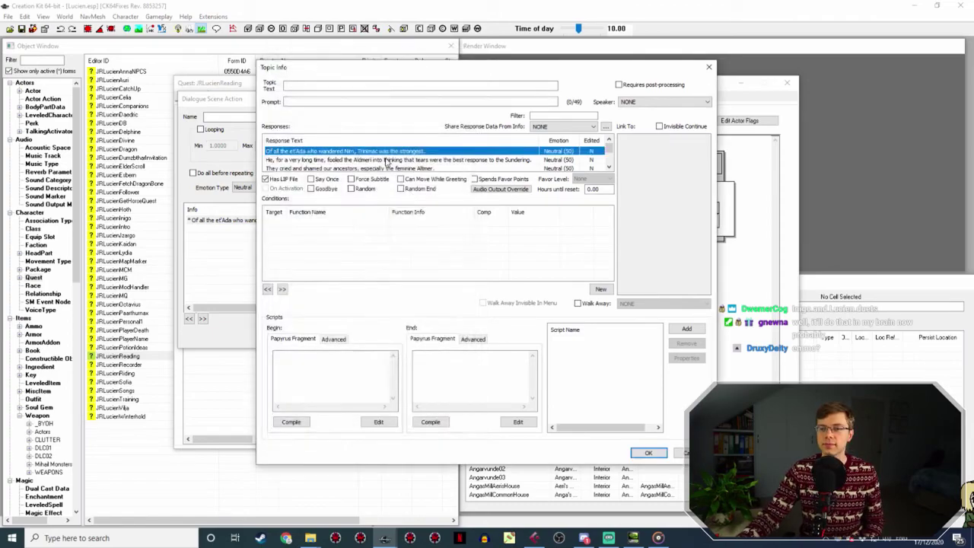
pyautogui.doubleClick(487, 160)
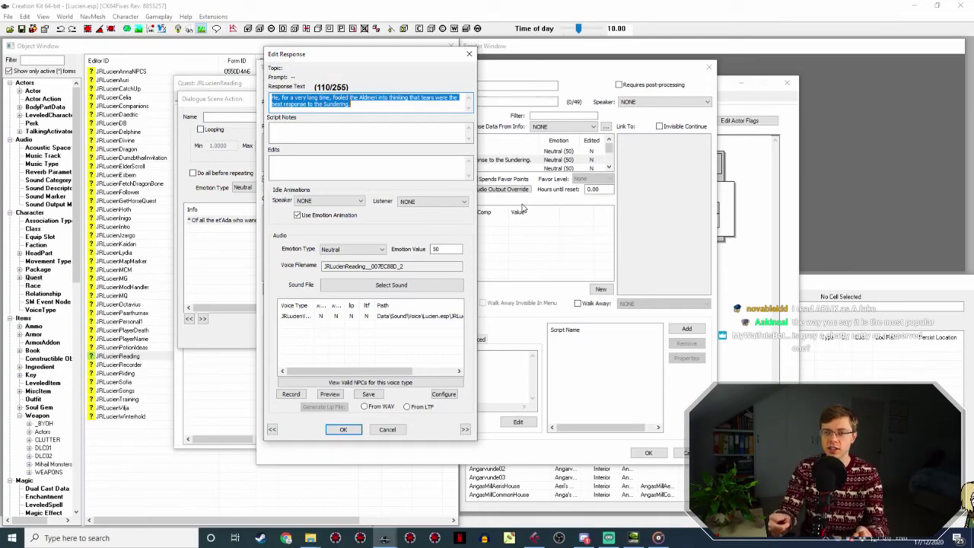
pyautogui.click(343, 431)
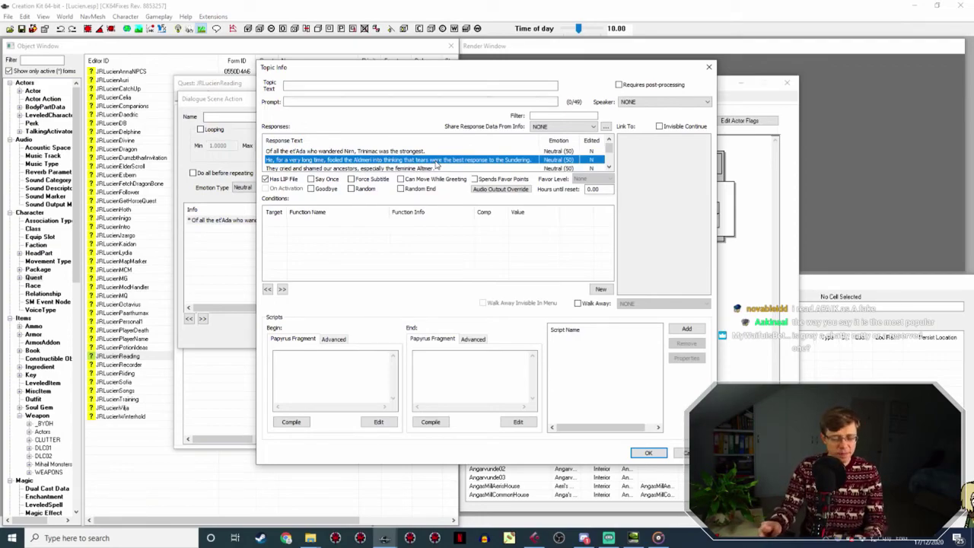
pyautogui.scroll(-2, 452, 164)
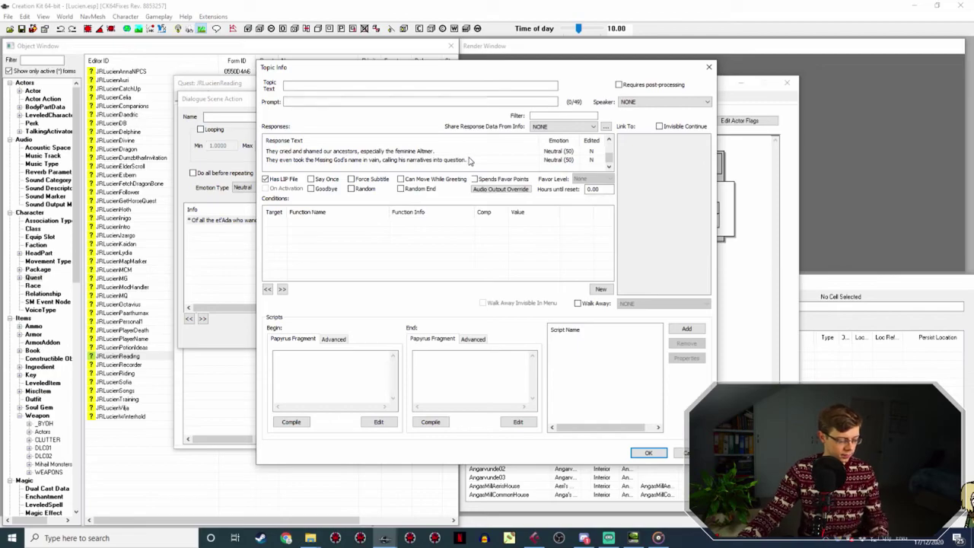
pyautogui.click(647, 452)
pyautogui.click(556, 326)
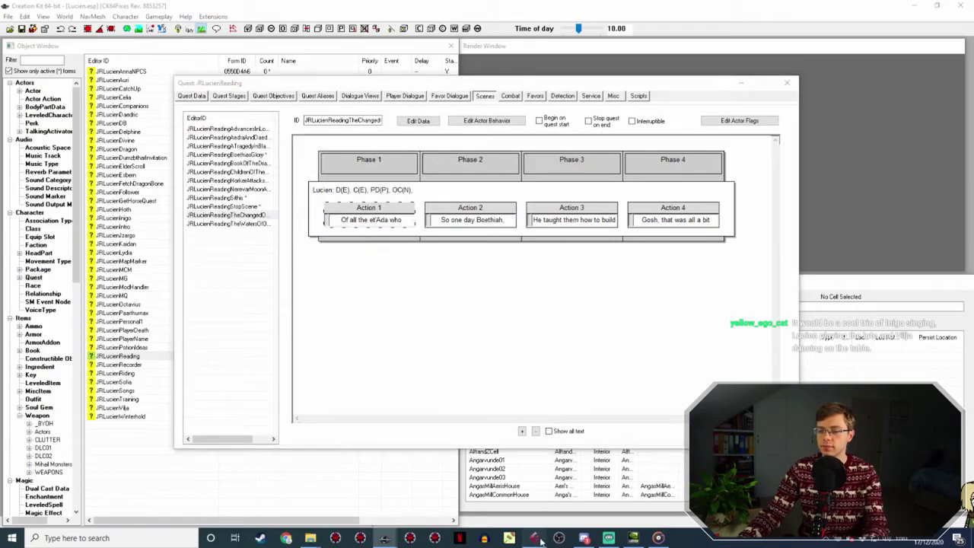
# Return to Cubase and place the project cursor just past the newest Audio 01 clip, at about 1:46:14.
pyautogui.click(534, 538)
pyautogui.moveTo(340, 244); pyautogui.dragTo(368, 245)
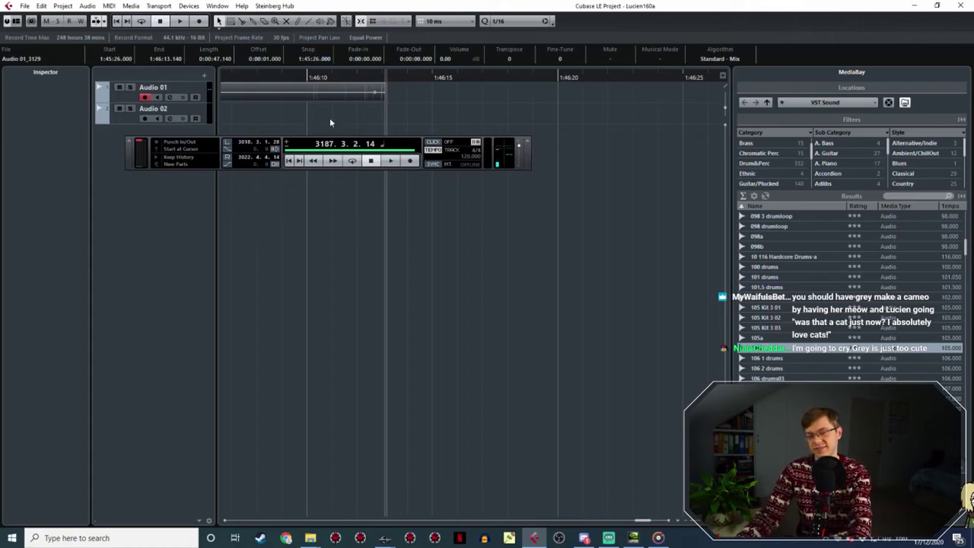
pyautogui.press('g')
pyautogui.press('g')
pyautogui.press('g')
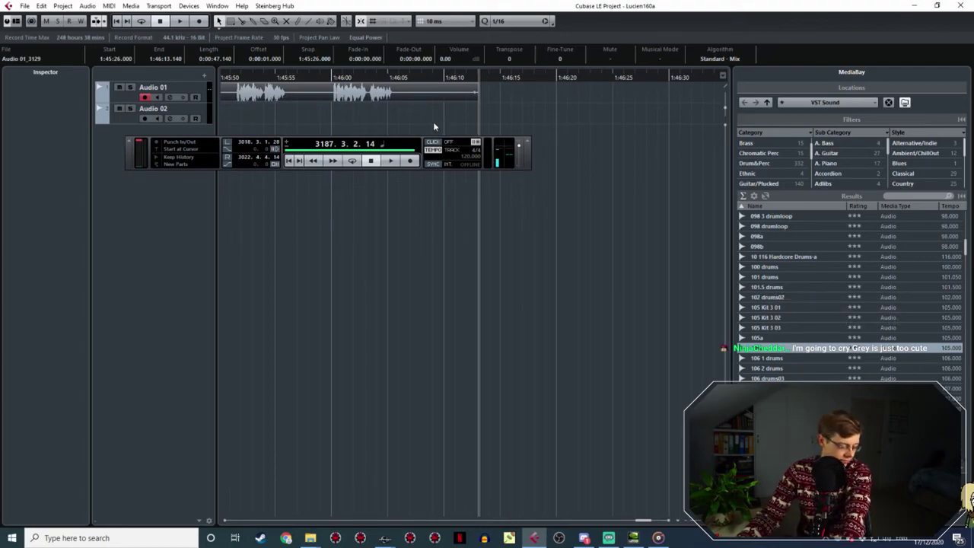
pyautogui.press('g')
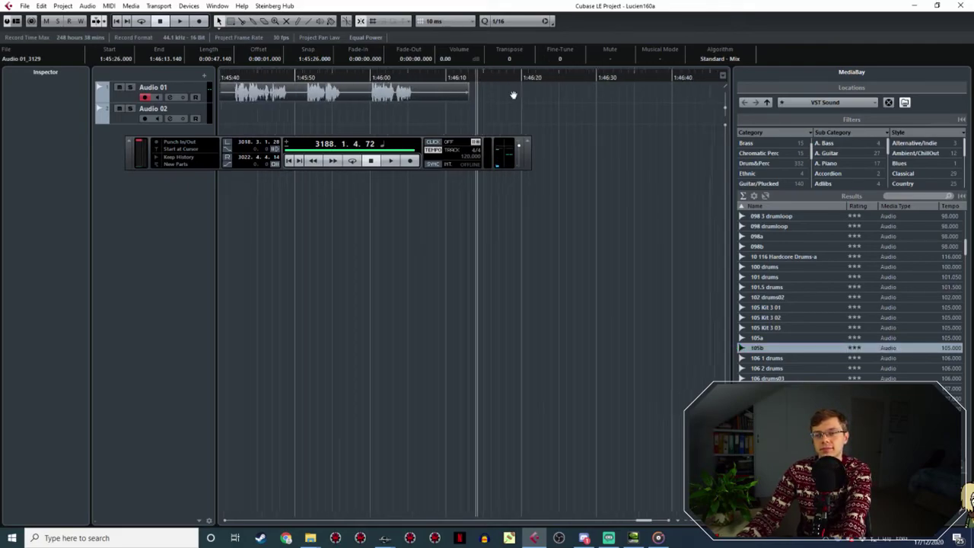
# Place the playhead at about 1:46:19, in the empty timeline space after the last take.
pyautogui.press('h')
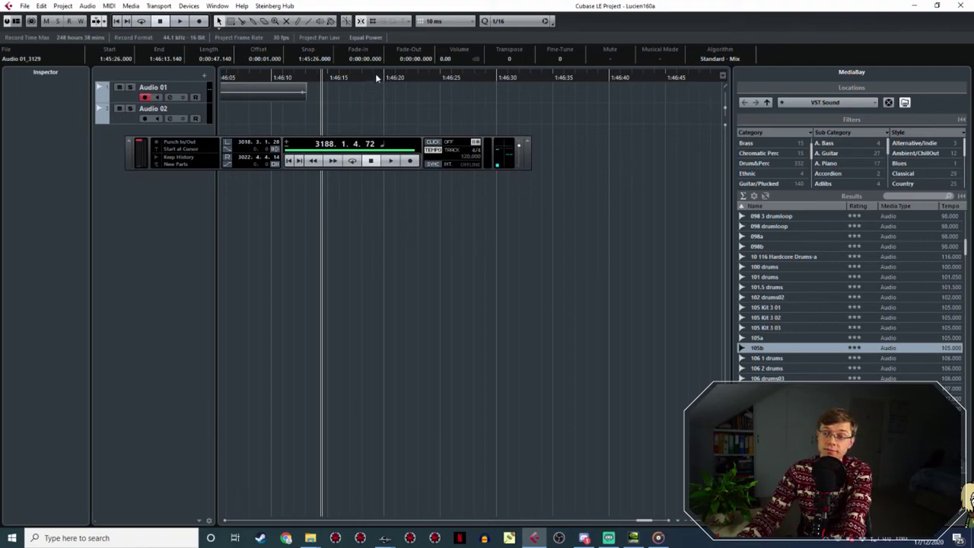
pyautogui.click(375, 74)
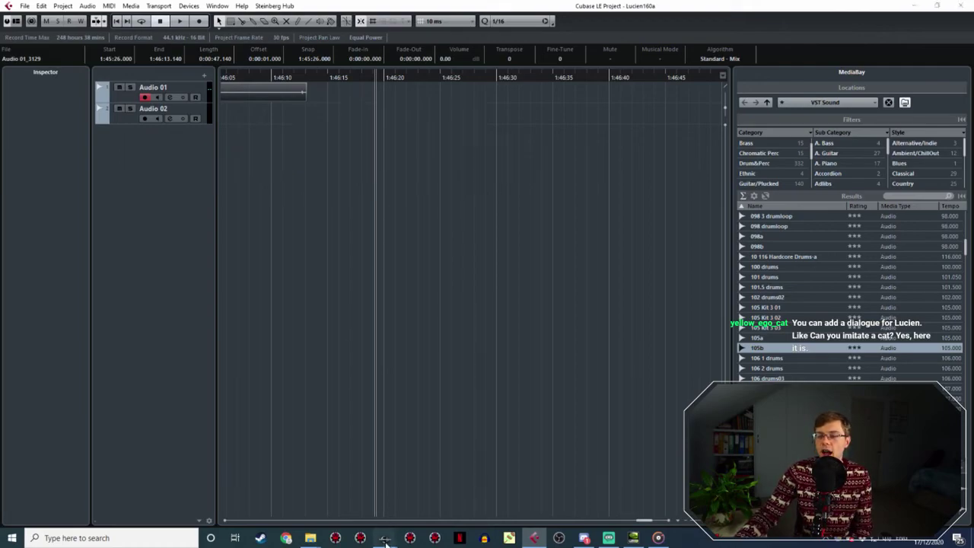
# Switch to Creation Kit and open the first response of Action 2, "So one day Boethiah, Prince of Plots", for reading.
pyautogui.moveTo(384, 538)
pyautogui.click(438, 503)
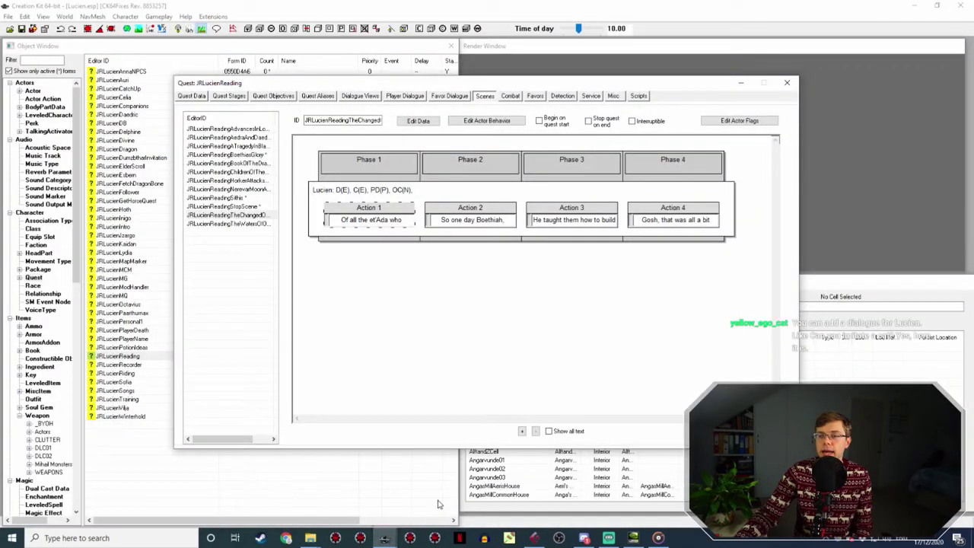
pyautogui.doubleClick(482, 207)
pyautogui.click(296, 220)
pyautogui.doubleClick(295, 220)
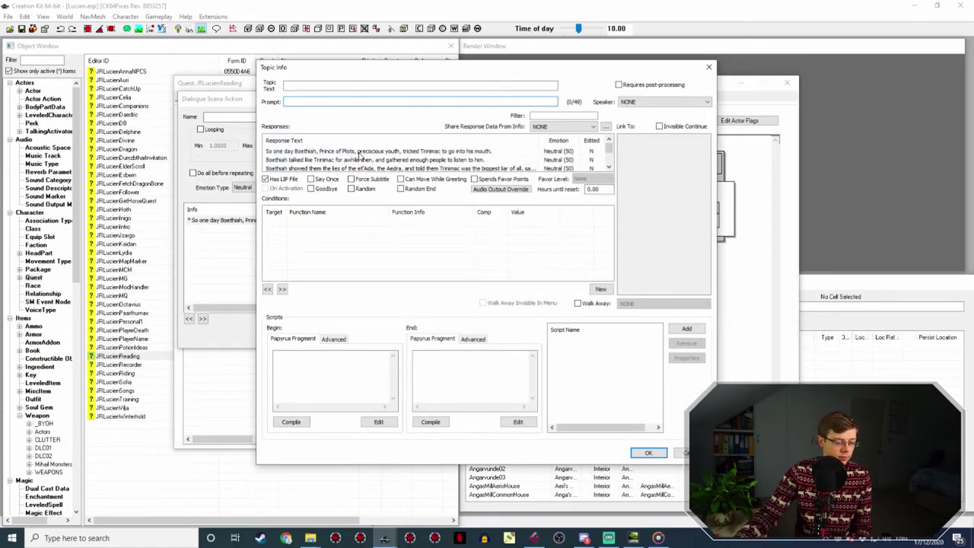
pyautogui.doubleClick(360, 152)
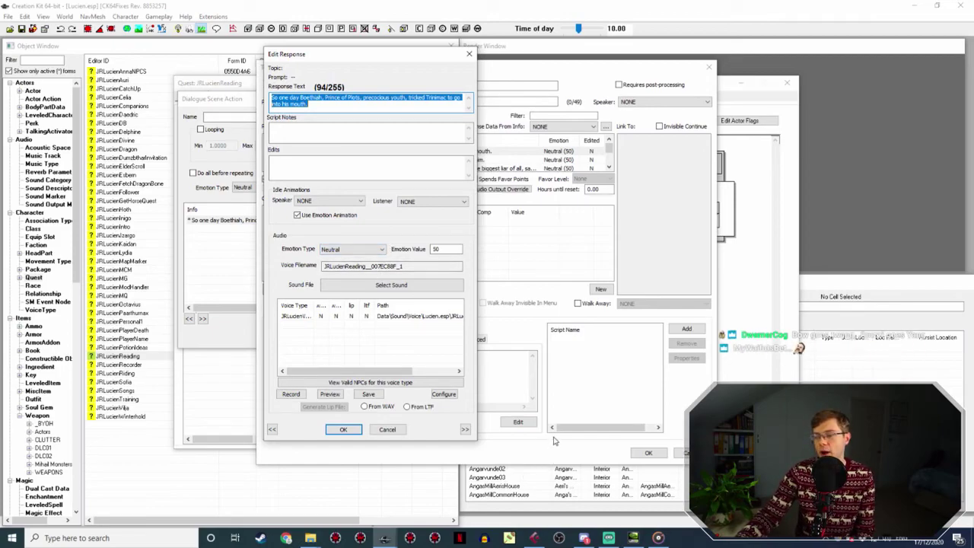
# Try to record the "So one day Boethiah" line on Audio 01 in Cubase, reading it from Creation Kit.
pyautogui.click(534, 537)
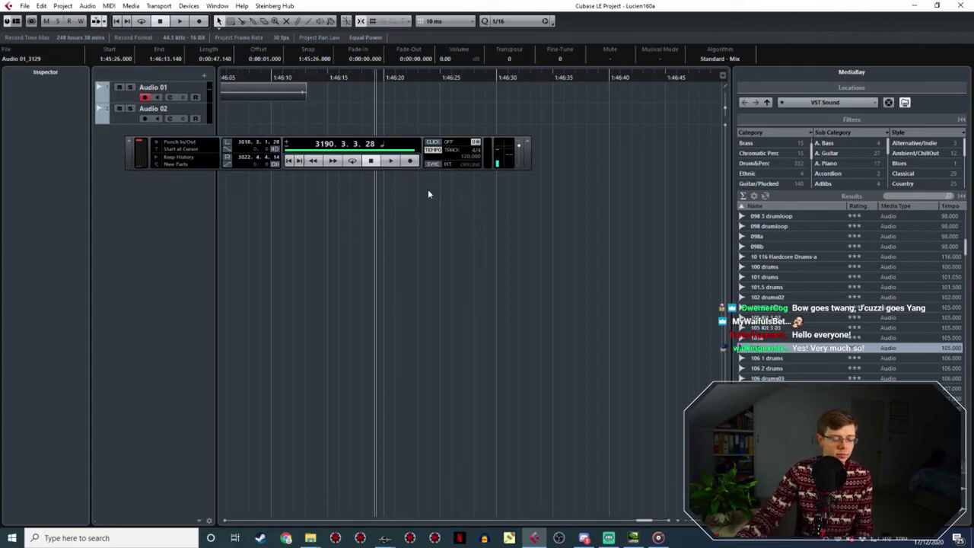
pyautogui.click(411, 161)
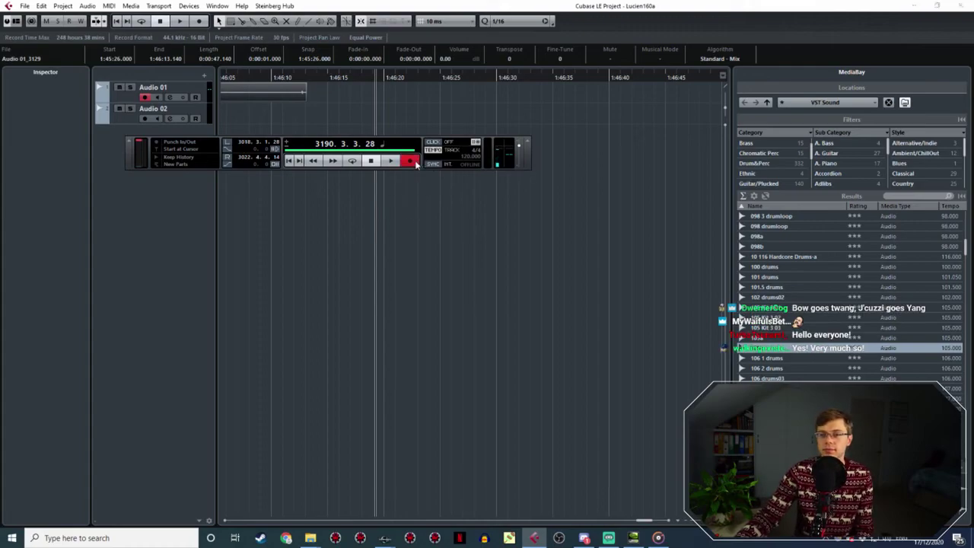
pyautogui.click(384, 538)
pyautogui.click(437, 491)
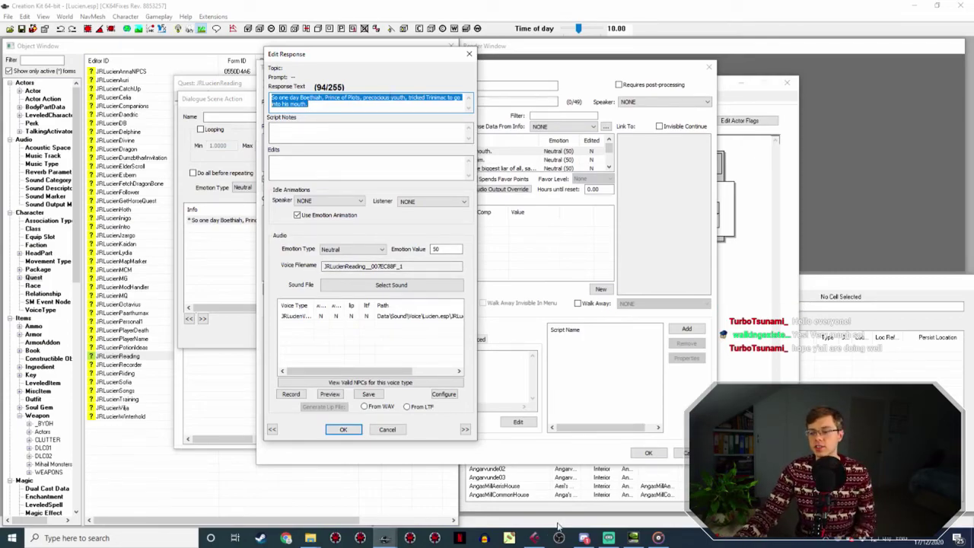
pyautogui.click(540, 538)
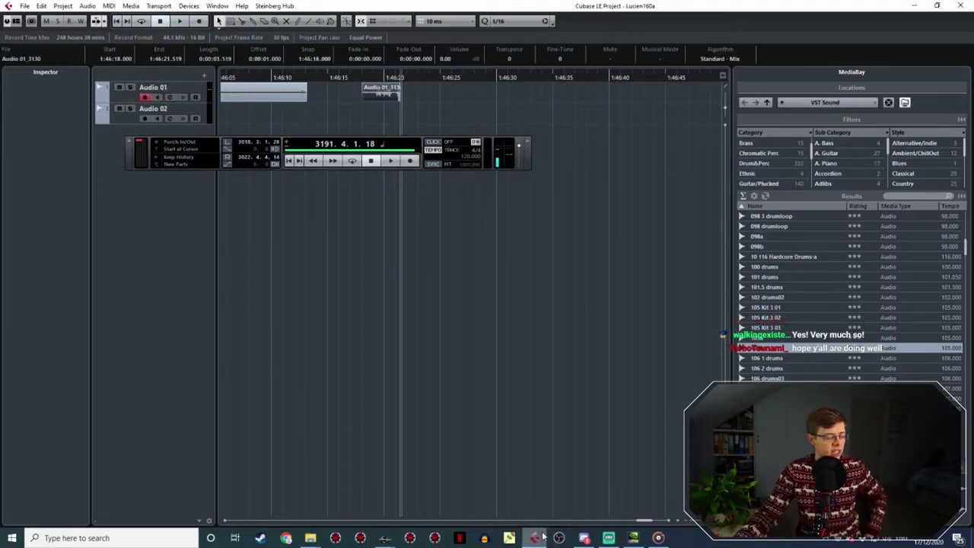
# Switch to Discord and view the dragon drawings posted in the fan-art channel.
pyautogui.moveTo(540, 537)
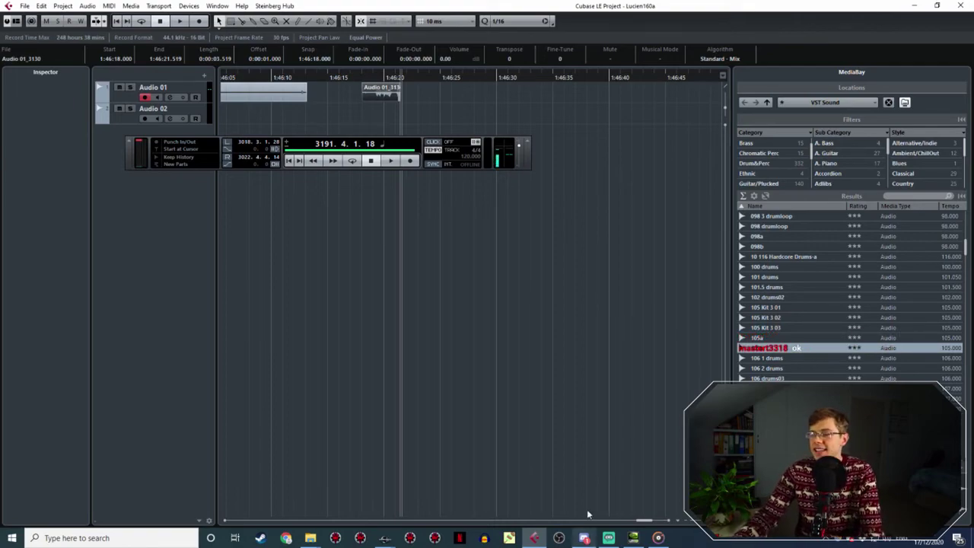
pyautogui.click(585, 538)
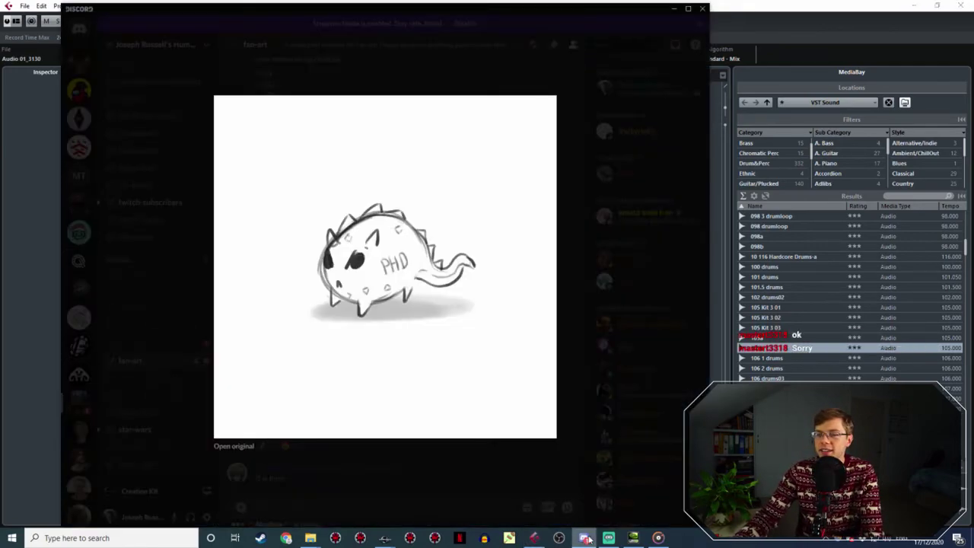
pyautogui.click(503, 455)
pyautogui.click(333, 336)
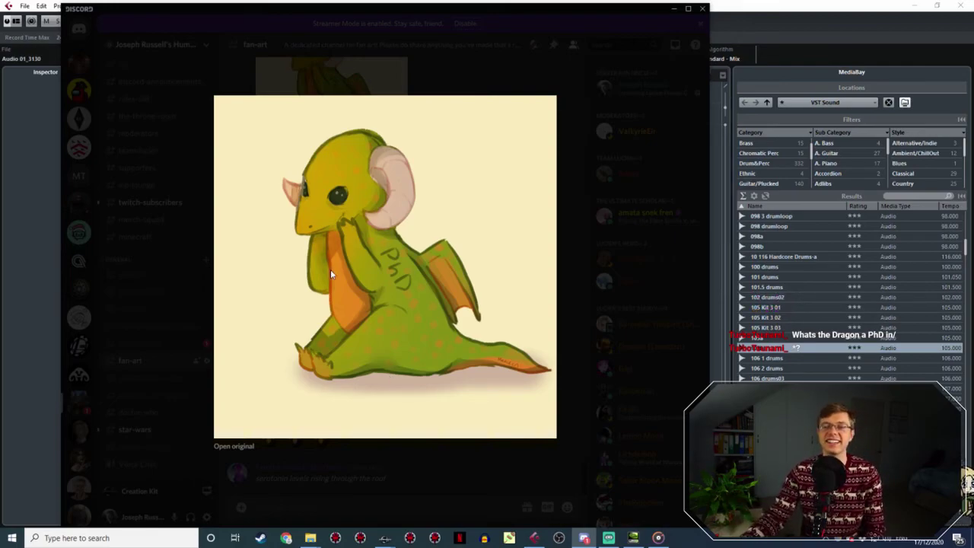
pyautogui.click(20, 248)
# Return to Cubase and delete the short take just recorded on Audio 01.
pyautogui.press('F2')
pyautogui.click(426, 77)
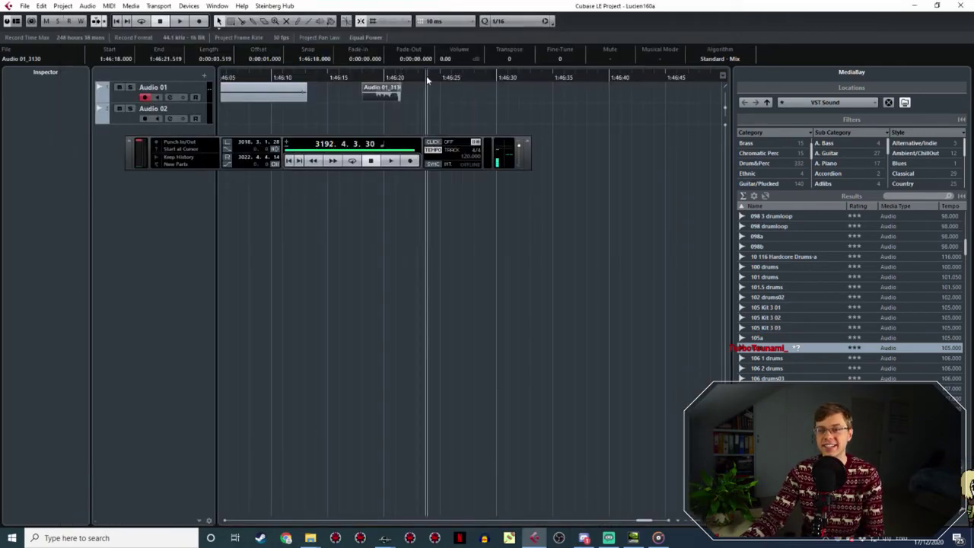
pyautogui.hscroll(-2, 372, 270)
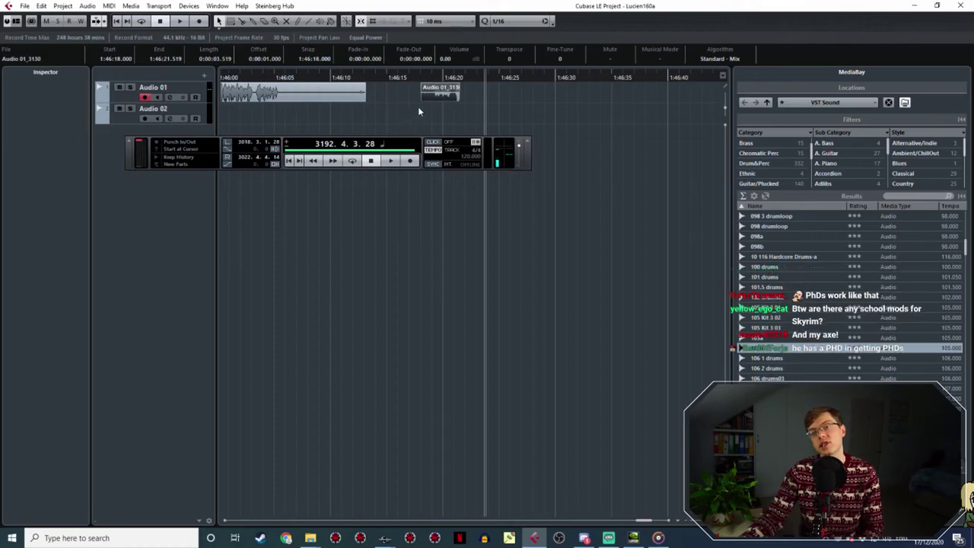
pyautogui.press('Delete')
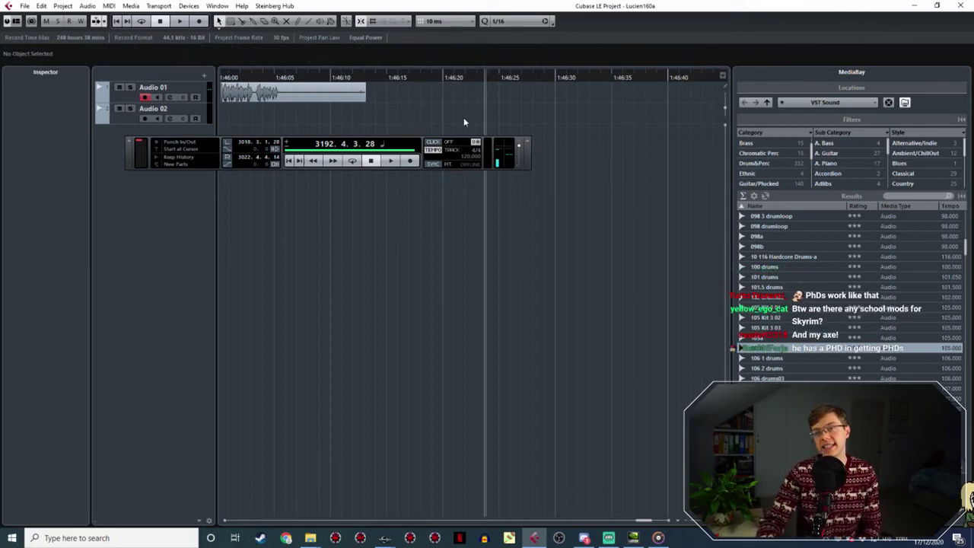
# Place the playhead at about 1:46:20, start recording on Audio 01, and bring up the "So one day Boethiah" line in Creation Kit.
pyautogui.click(441, 77)
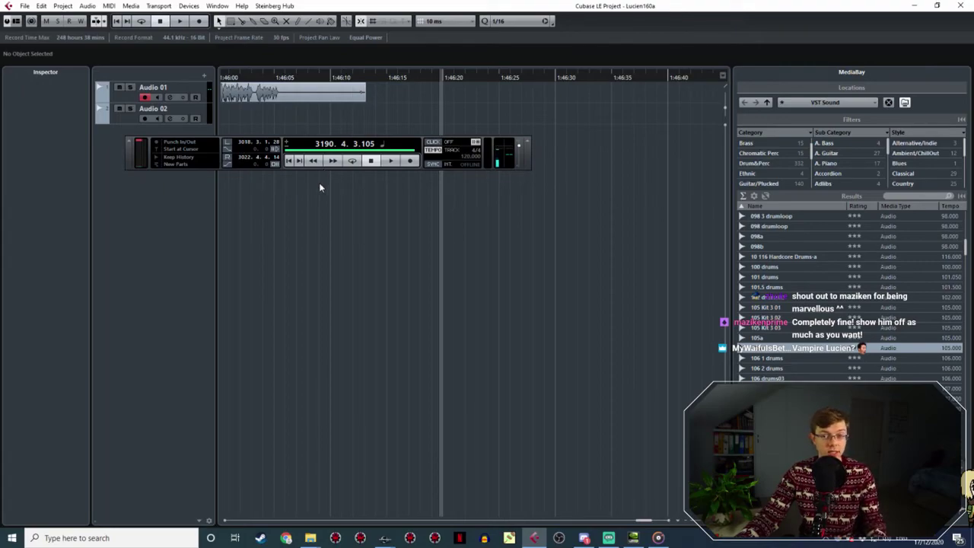
pyautogui.click(412, 162)
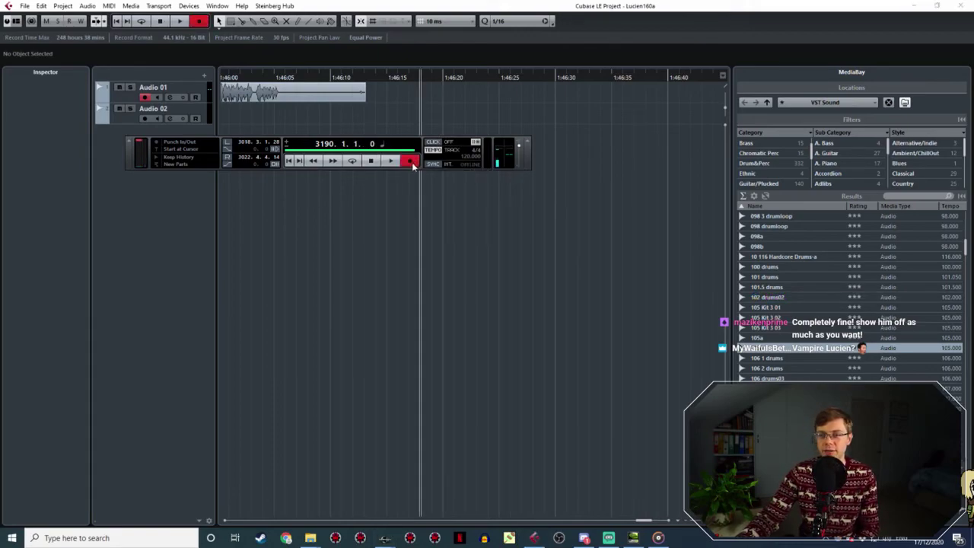
pyautogui.click(385, 538)
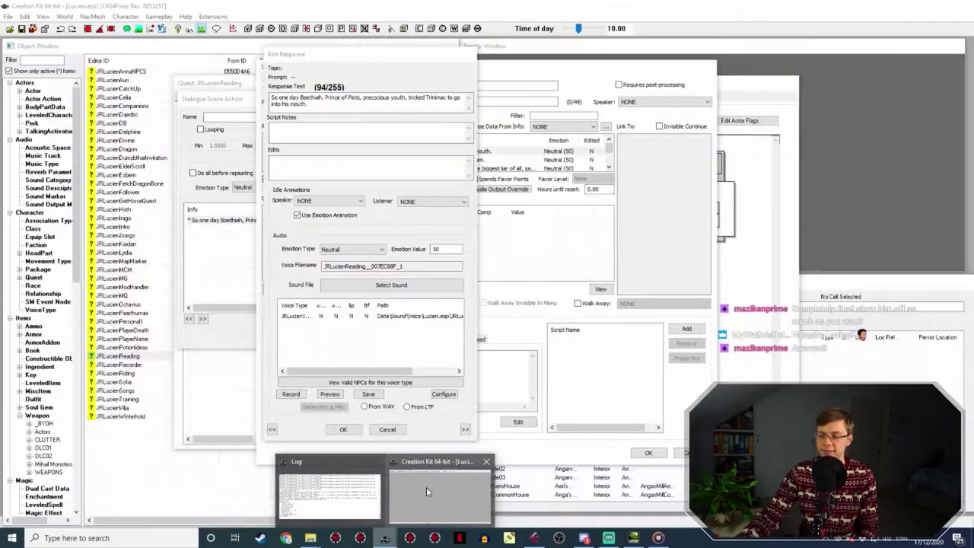
pyautogui.click(426, 490)
pyautogui.click(379, 104)
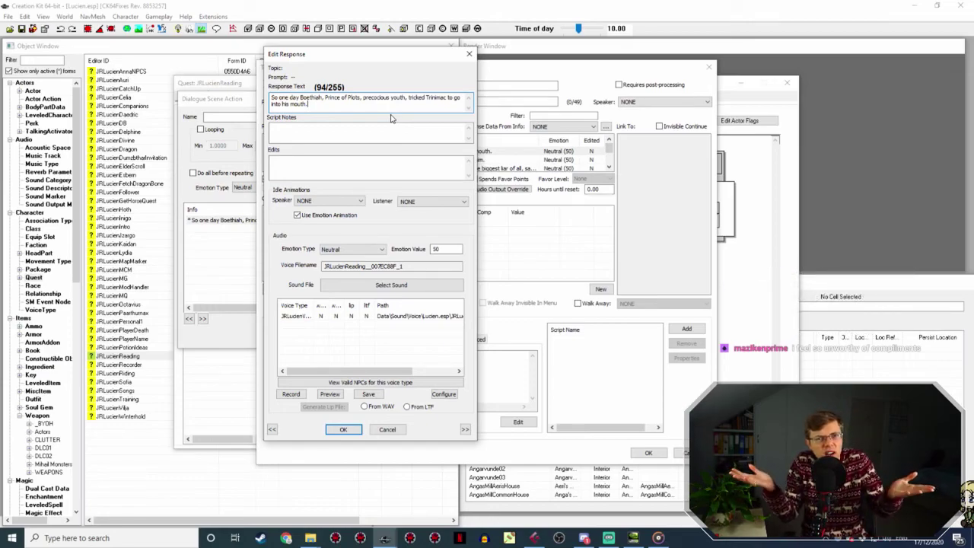
# Close the first response and read the "Boethiah showed them the lies of the et'Ada" response in full.
pyautogui.click(343, 429)
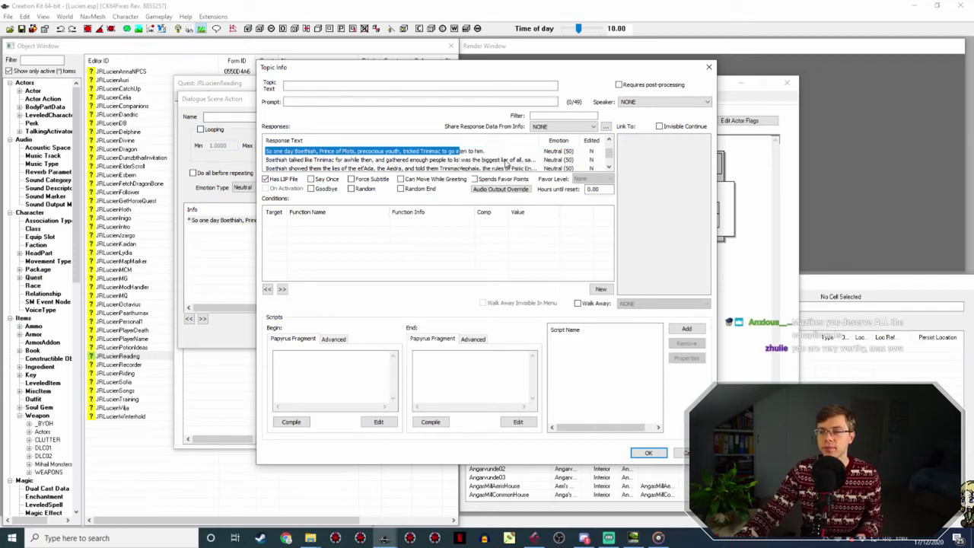
pyautogui.scroll(-1, 525, 161)
pyautogui.doubleClick(502, 160)
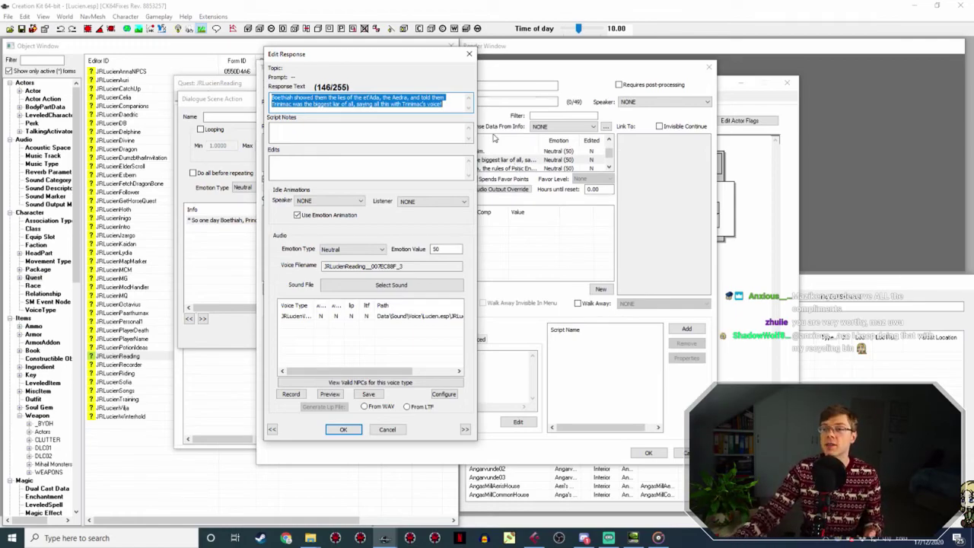
pyautogui.click(343, 429)
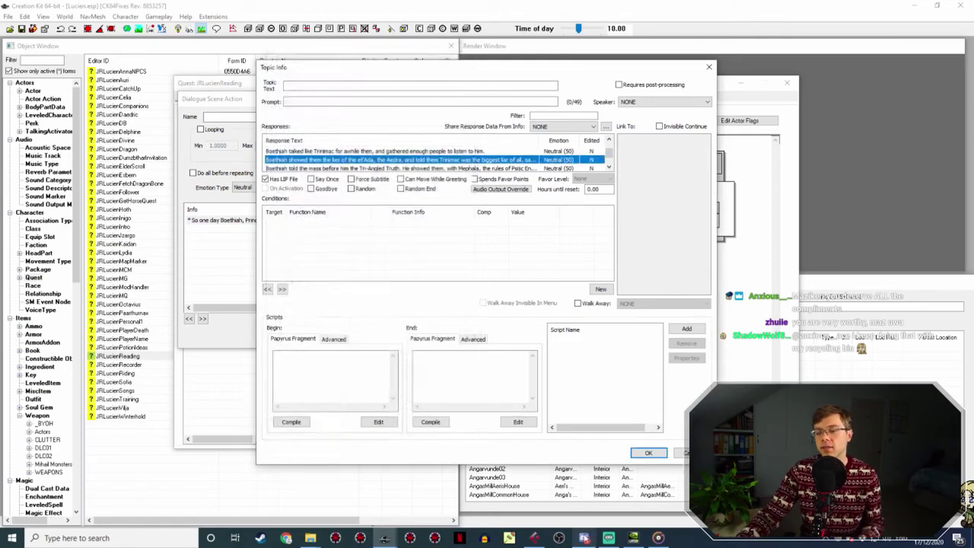
# End the take in Cubase and place the playhead just after 1:47:10, past the recorded clip.
pyautogui.click(534, 537)
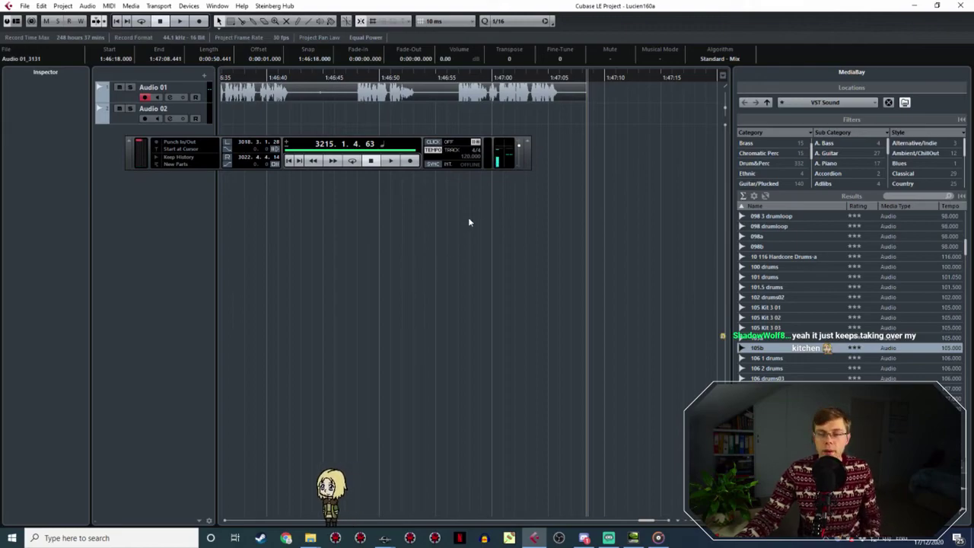
pyautogui.click(611, 77)
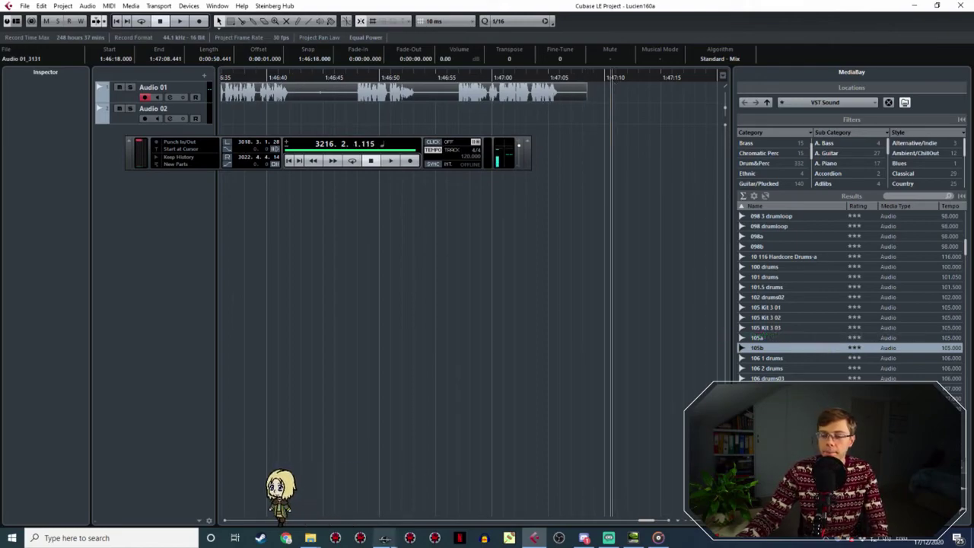
pyautogui.press('F2')
# Switch to Creation Kit and open the last response of Action 2, "Boethiah told the mass before him the Tri-Angled Truth".
pyautogui.click(384, 538)
pyautogui.click(443, 494)
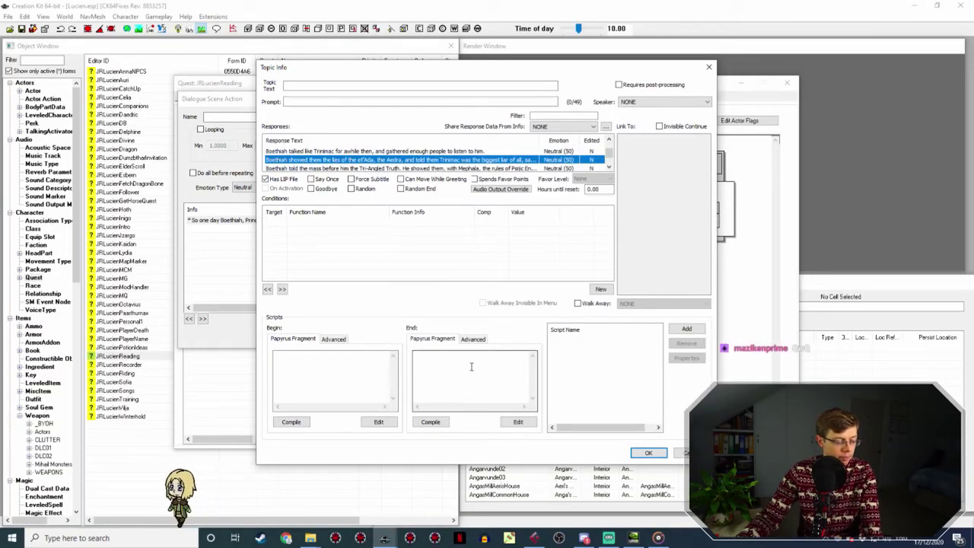
pyautogui.click(491, 163)
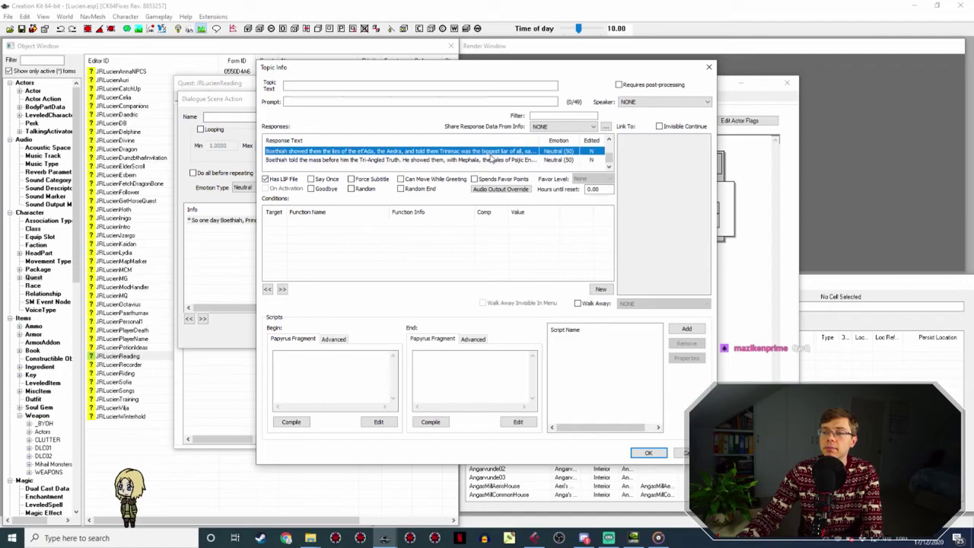
pyautogui.doubleClick(485, 162)
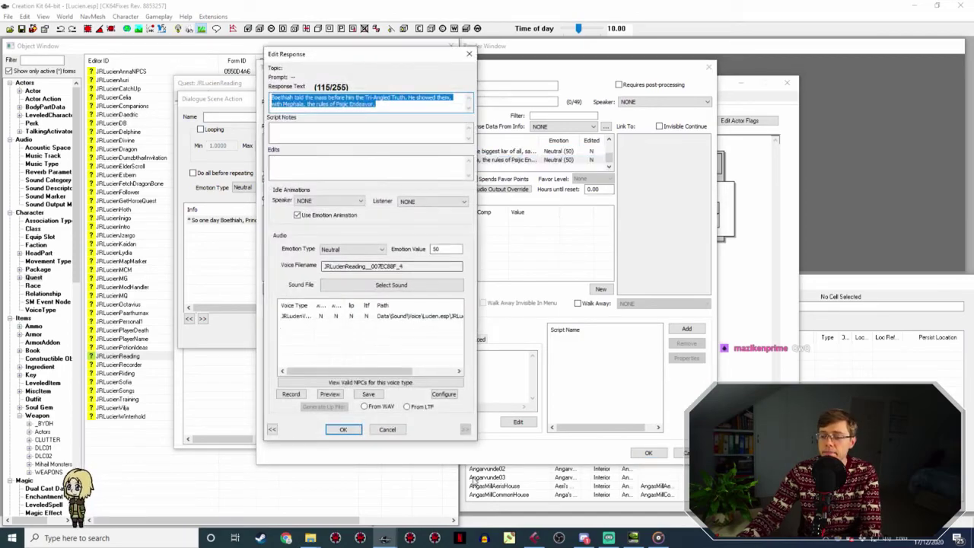
# Record the "Tri-Angled Truth" line as a new take on Audio 01 in Cubase, reading it from Creation Kit.
pyautogui.hotkey('alt', 'Tab')
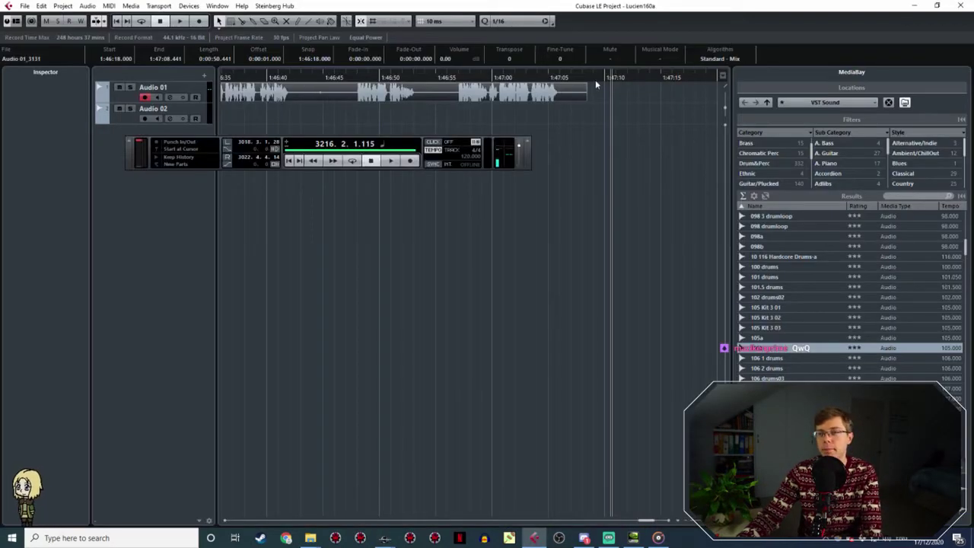
pyautogui.click(410, 160)
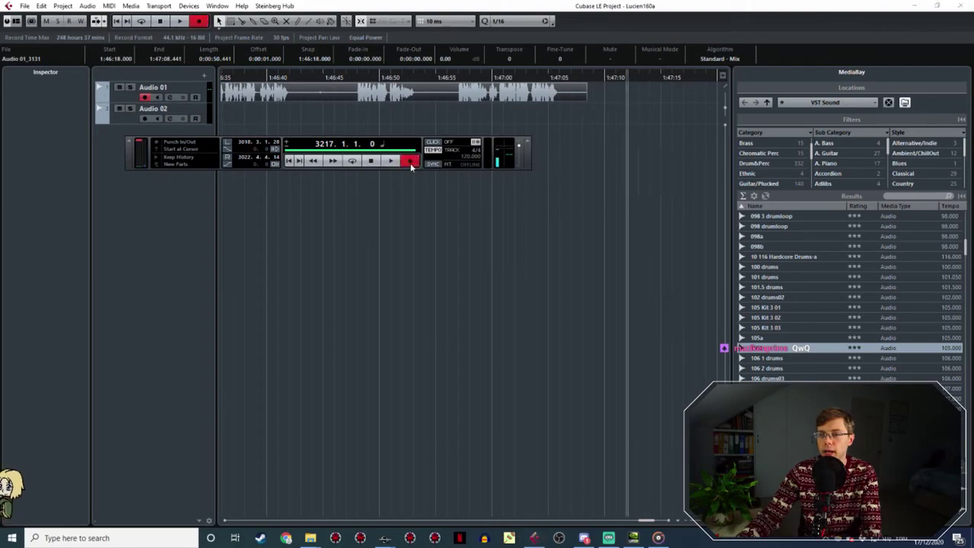
pyautogui.click(385, 538)
pyautogui.click(426, 504)
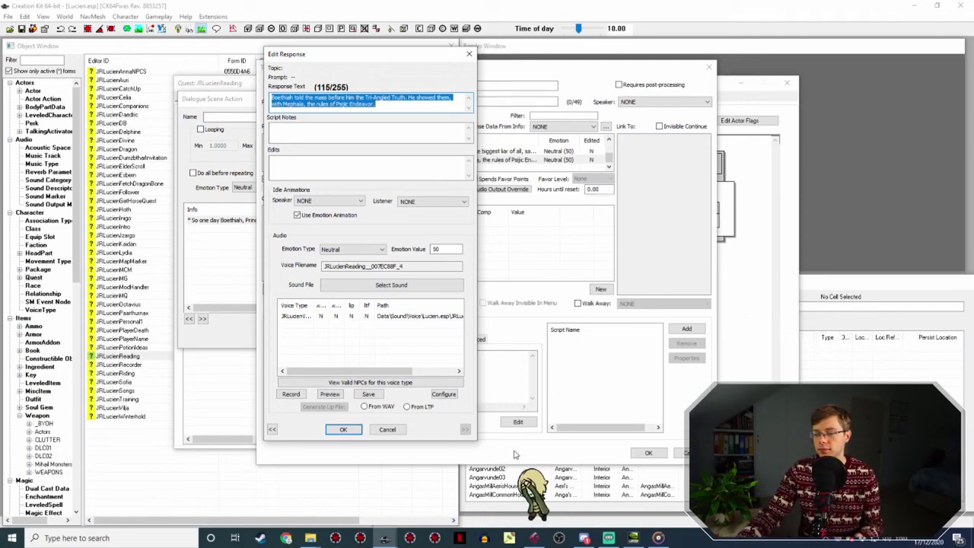
pyautogui.click(536, 537)
pyautogui.press('space')
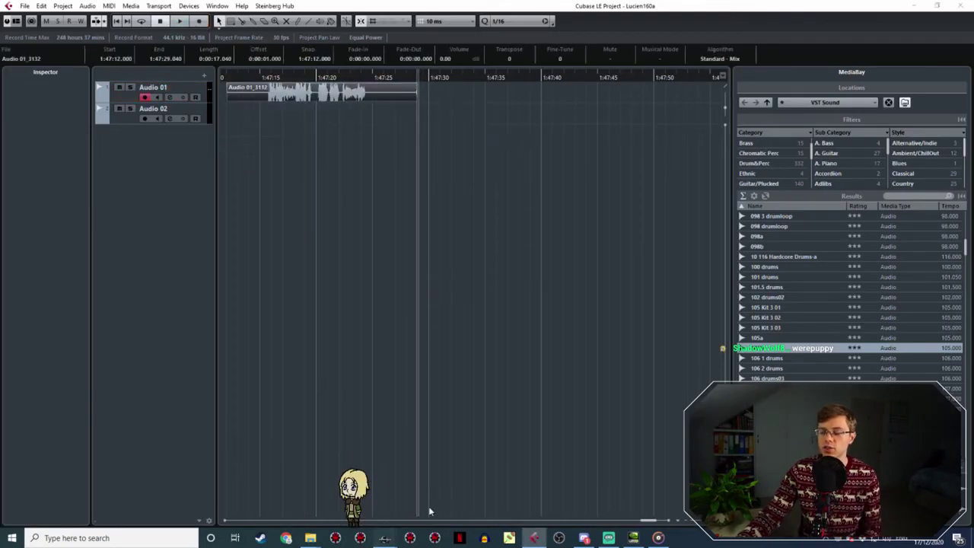
pyautogui.click(430, 511)
# In Creation Kit, close Action 2's response and topic dialogs and open the topic info of Action 3, "He taught them how to build".
pyautogui.moveTo(384, 537)
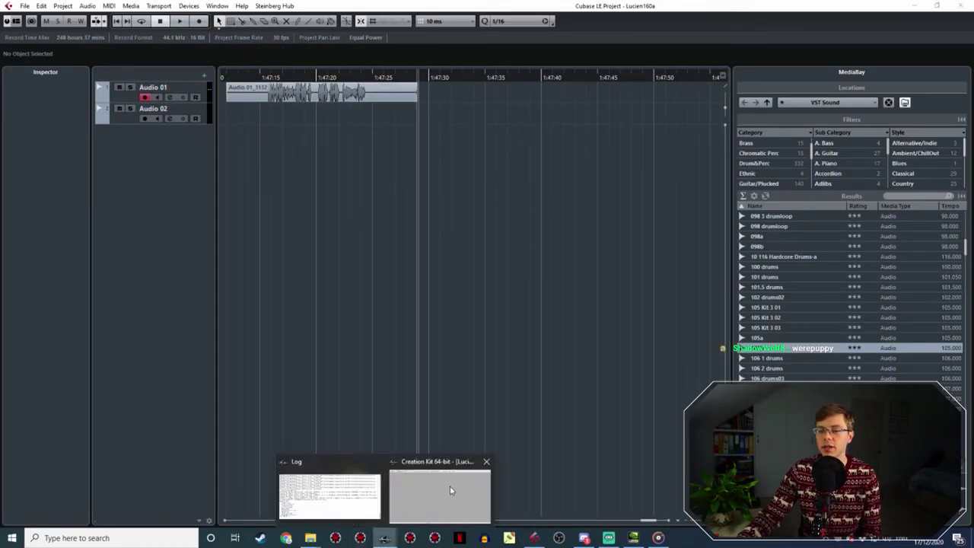
pyautogui.click(451, 487)
pyautogui.click(343, 428)
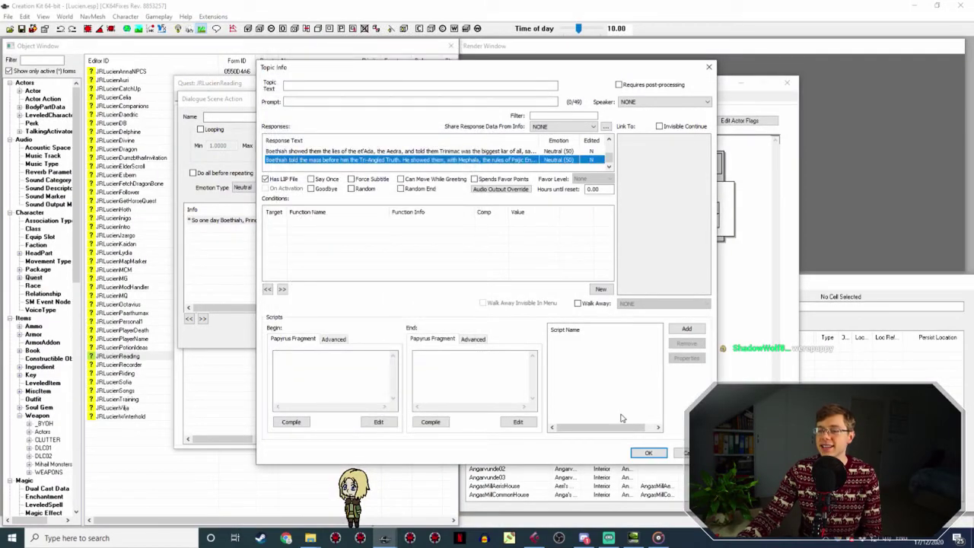
pyautogui.click(648, 452)
pyautogui.click(555, 327)
pyautogui.doubleClick(585, 213)
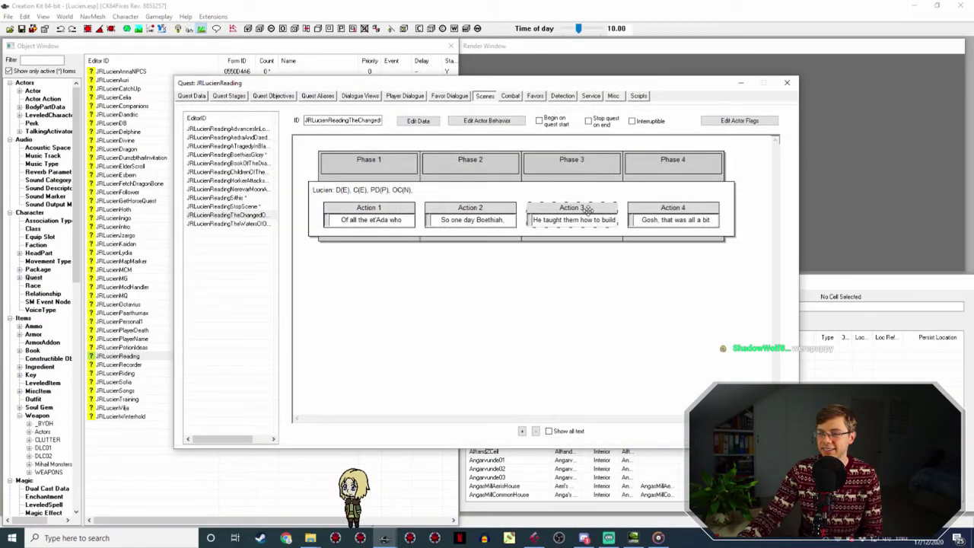
pyautogui.click(280, 219)
pyautogui.doubleClick(280, 219)
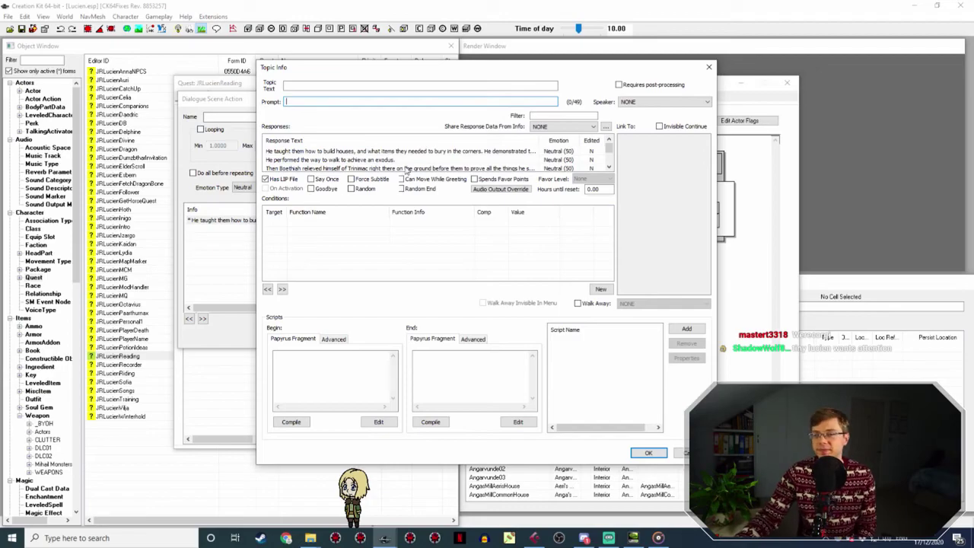
# Open Action 3's first response, "He taught them how to build houses", to read its text.
pyautogui.scroll(-2, 423, 155)
pyautogui.scroll(2, 424, 155)
pyautogui.doubleClick(424, 151)
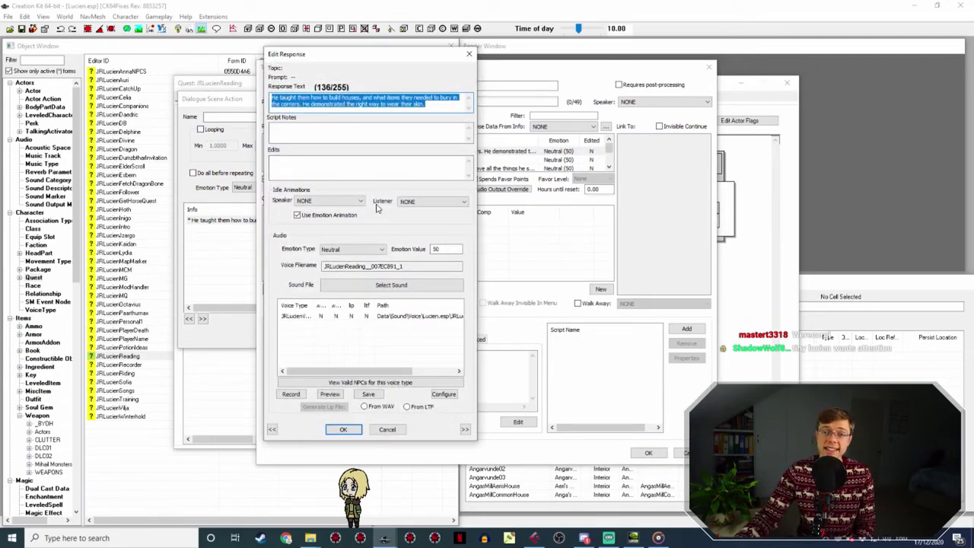
# Start a new take on Audio 01 at 1:47:30 in Cubase, and return to Creation Kit to read the open response.
pyautogui.click(534, 538)
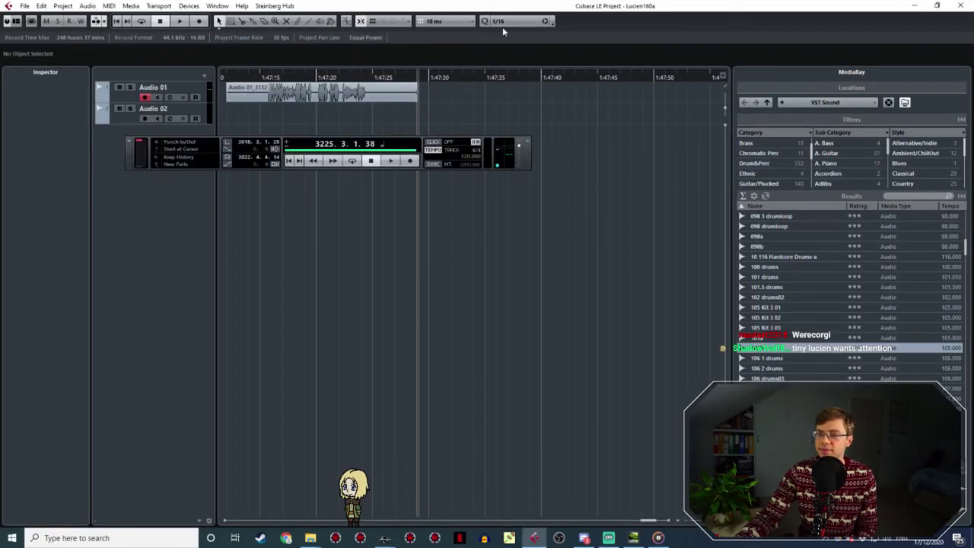
pyautogui.click(435, 78)
pyautogui.click(411, 160)
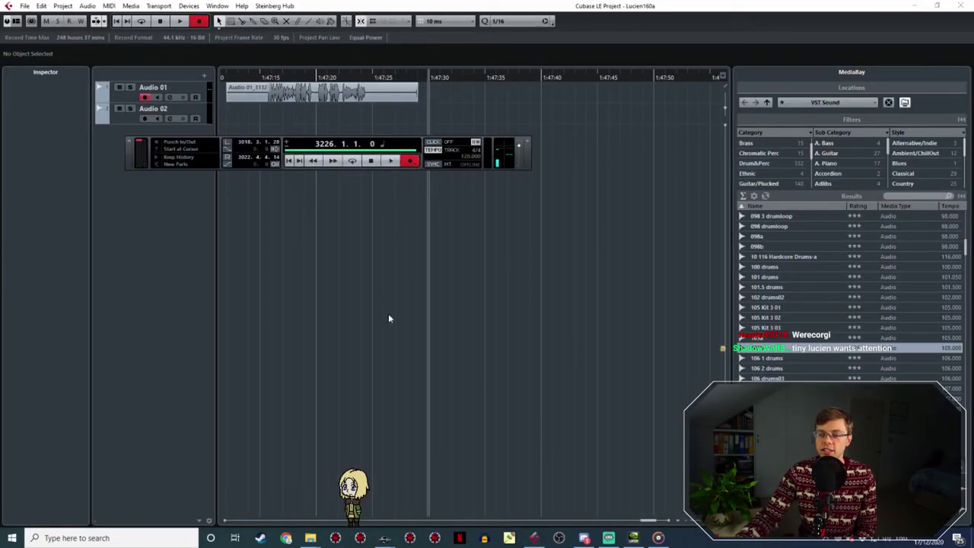
pyautogui.moveTo(385, 538)
pyautogui.click(433, 499)
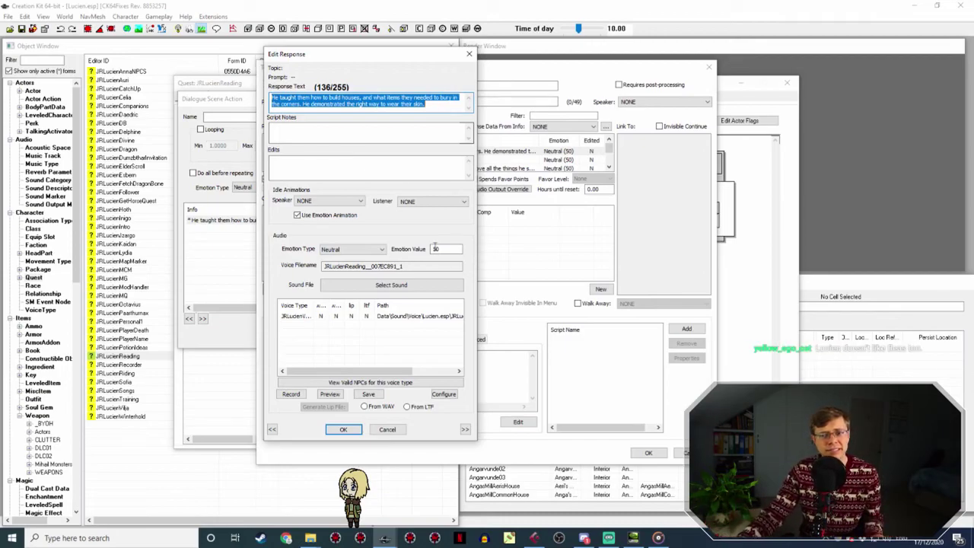
# Close the first response and read Action 3's third one, "Then Boethiah relieved himself of Trinimac", into the running take.
pyautogui.click(343, 429)
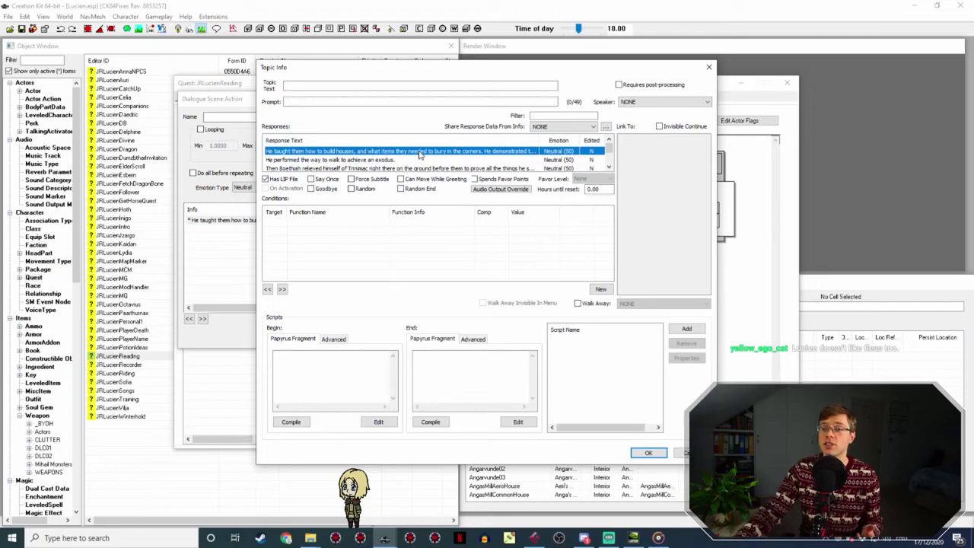
pyautogui.scroll(-1, 411, 161)
pyautogui.doubleClick(412, 161)
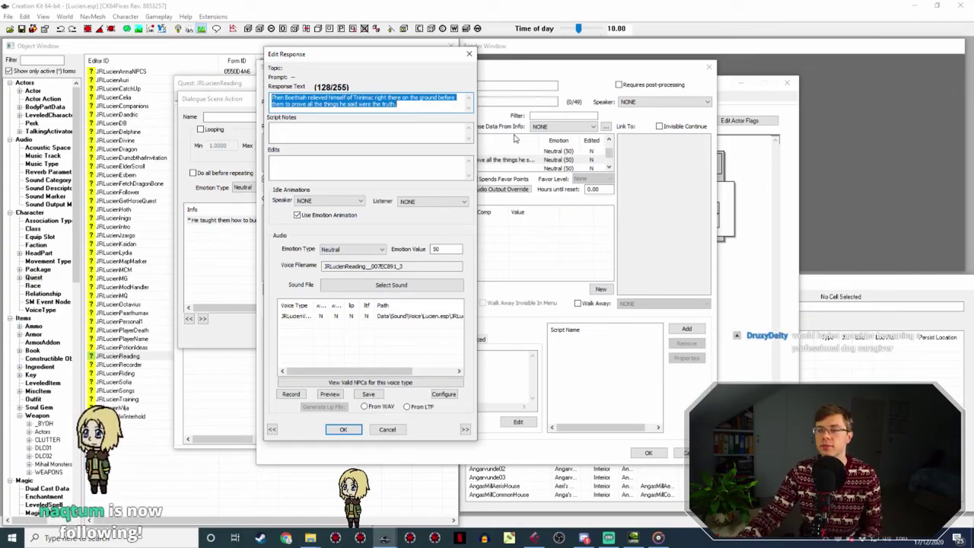
pyautogui.click(343, 429)
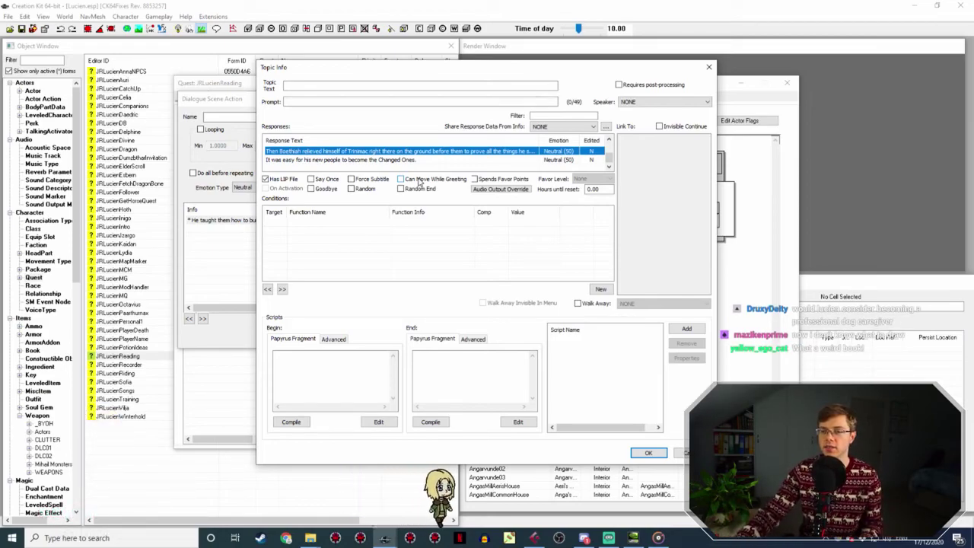
# Close Action 3's dialogs, open Action 4's response "Gosh, that was all a bit odd" for reading, and switch back to Cubase.
pyautogui.click(647, 453)
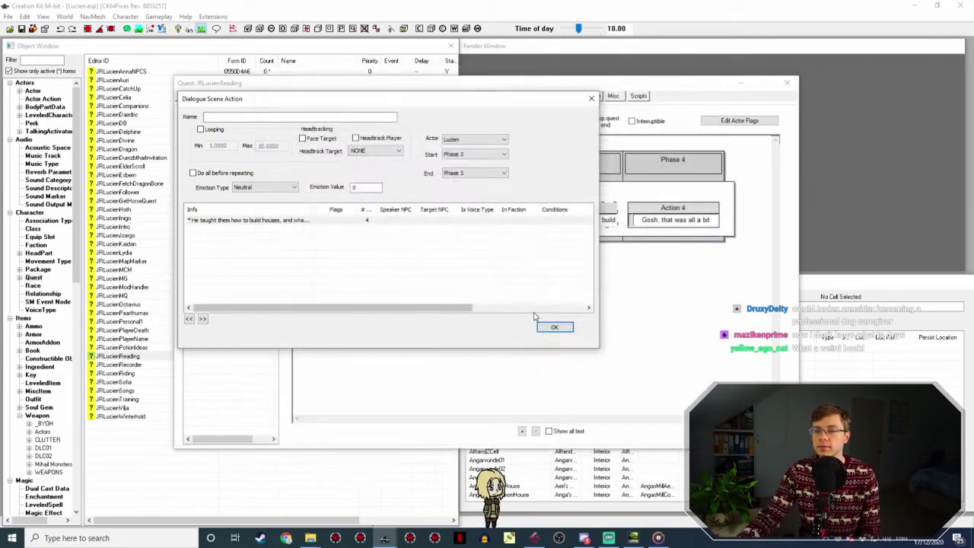
pyautogui.click(552, 324)
pyautogui.doubleClick(659, 213)
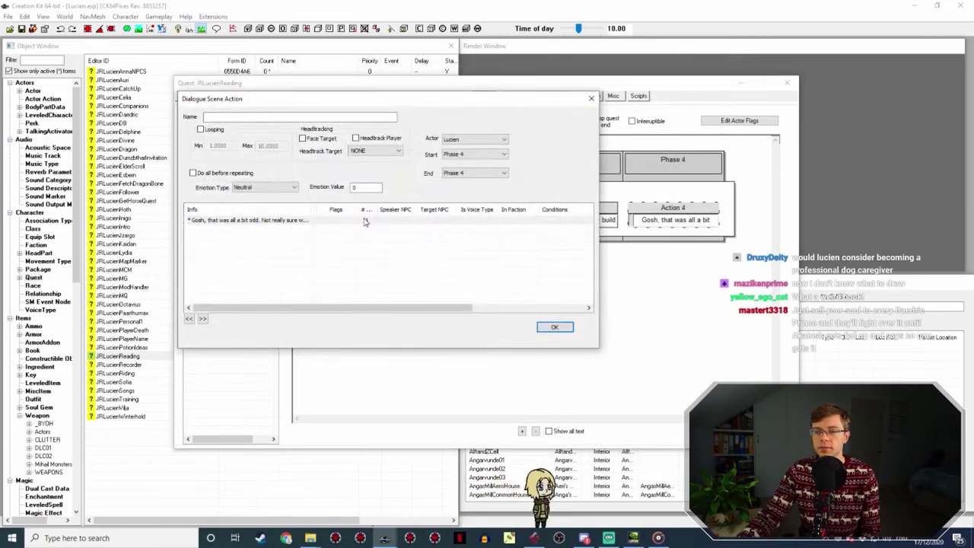
pyautogui.click(363, 220)
pyautogui.doubleClick(364, 219)
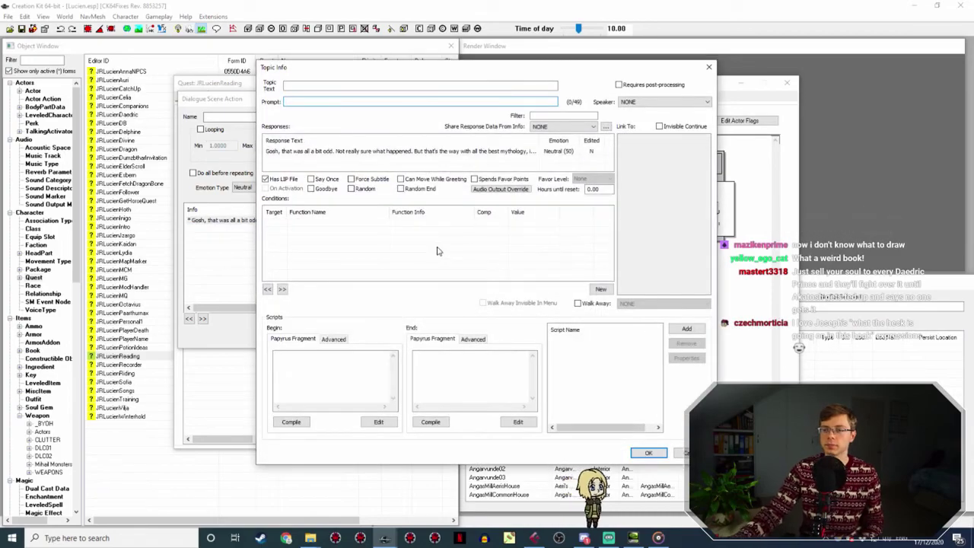
pyautogui.doubleClick(493, 152)
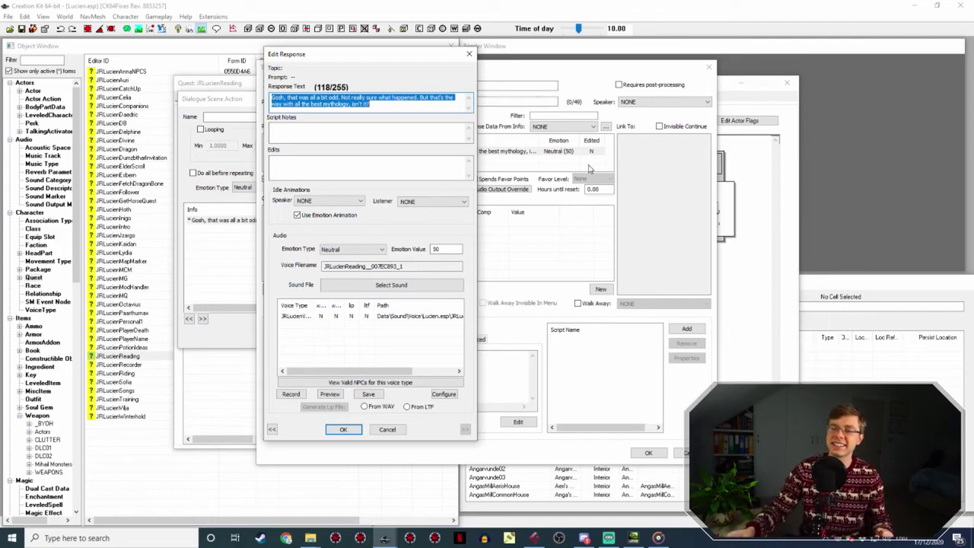
pyautogui.click(535, 536)
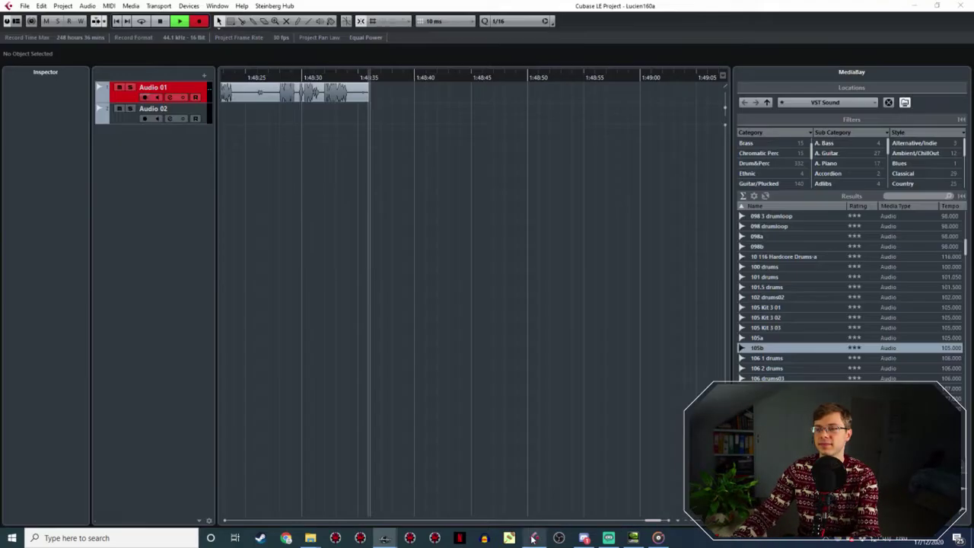
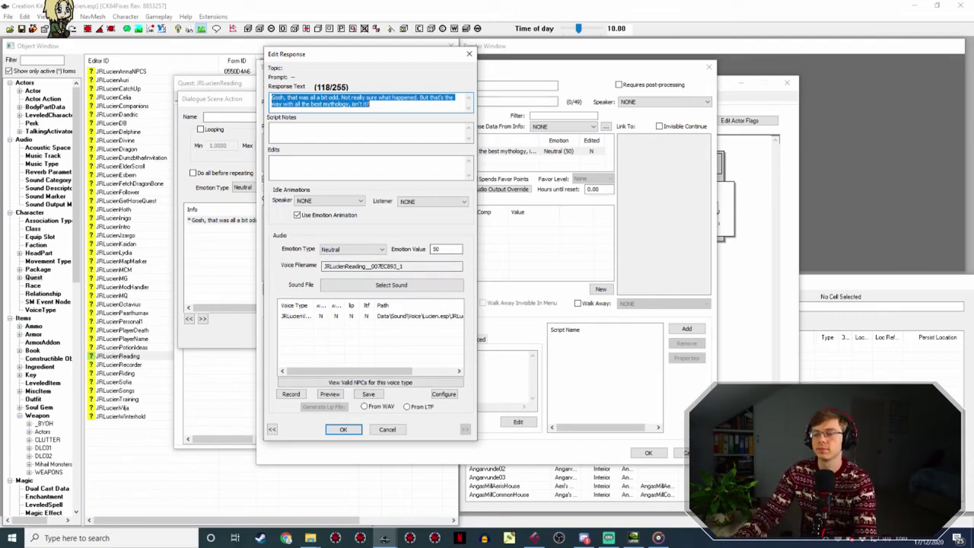
# Return to Cubase and play back Audio 01 around the clip Audio 01_3122 to check which line it holds.
pyautogui.click(533, 538)
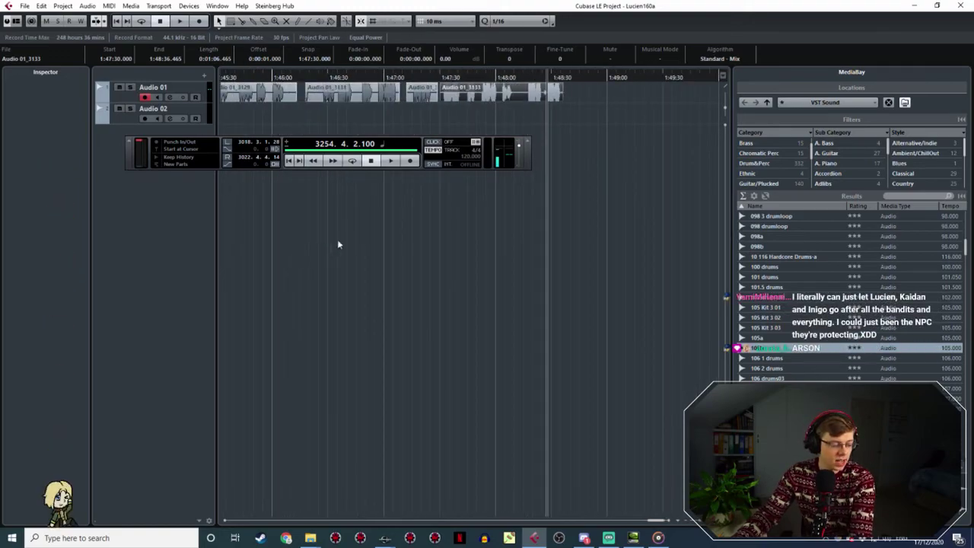
pyautogui.press('g')
pyautogui.press('g')
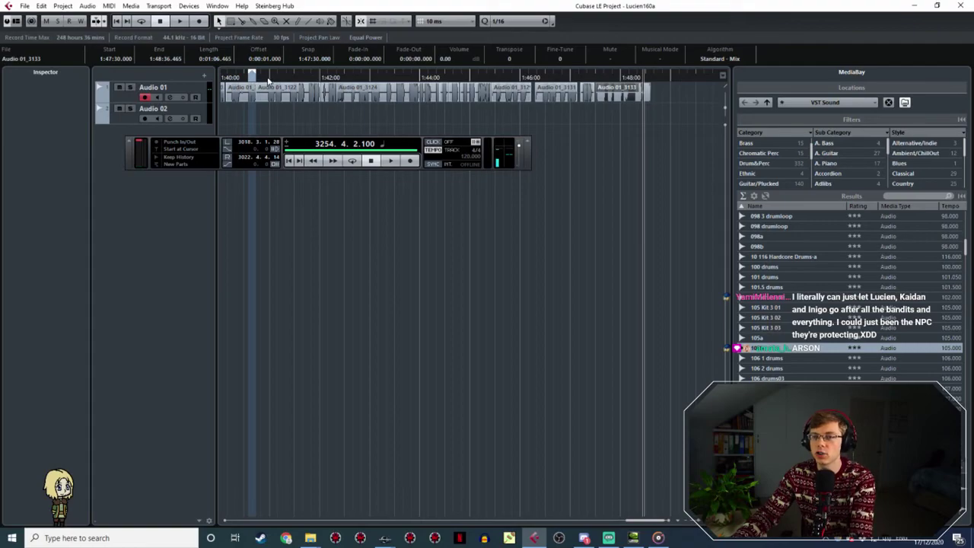
pyautogui.click(268, 77)
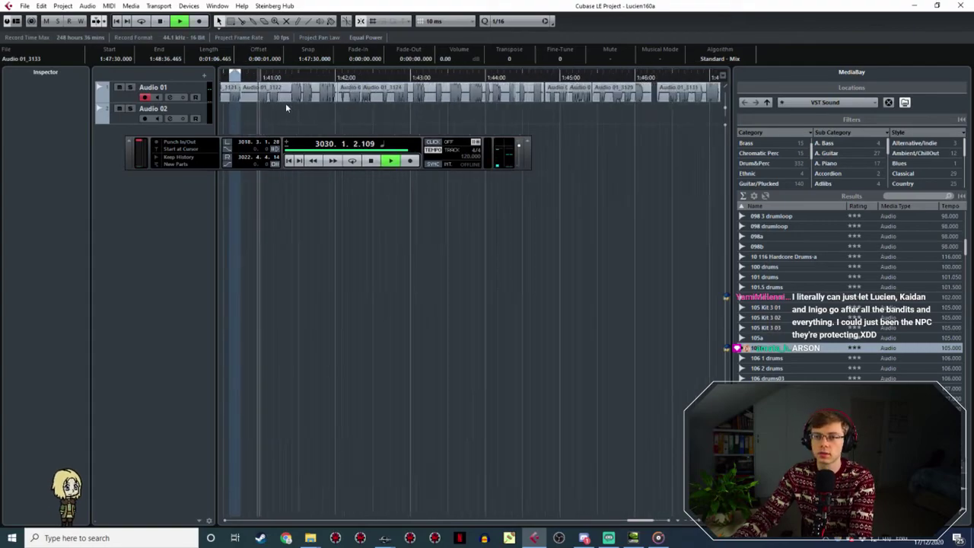
pyautogui.press('h')
pyautogui.press('h')
pyautogui.press('h')
pyautogui.press('h')
pyautogui.click(369, 87)
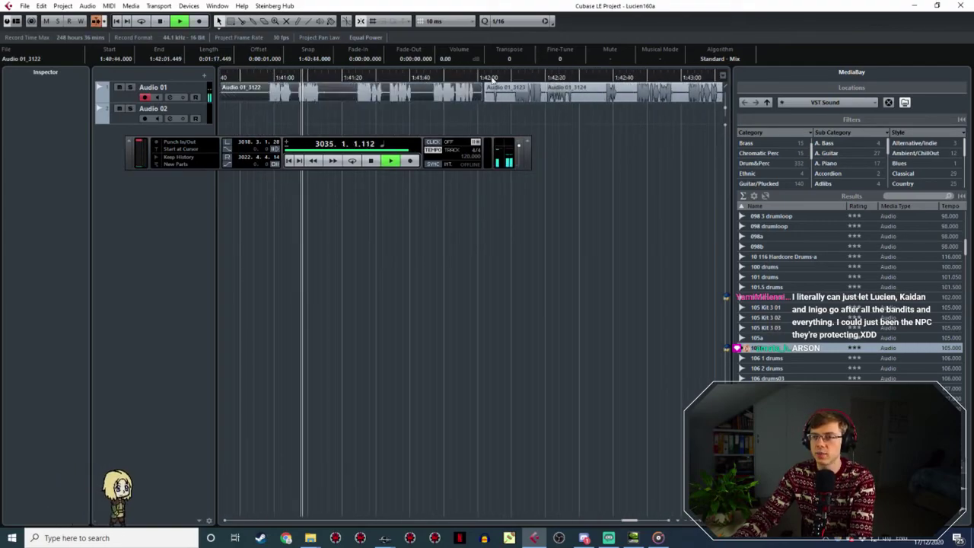
# Audition the clips after Audio 01_3122 to find where the first line of the reading scene was recorded.
pyautogui.click(496, 77)
pyautogui.click(514, 78)
pyautogui.press('g')
pyautogui.press('g')
pyautogui.press('g')
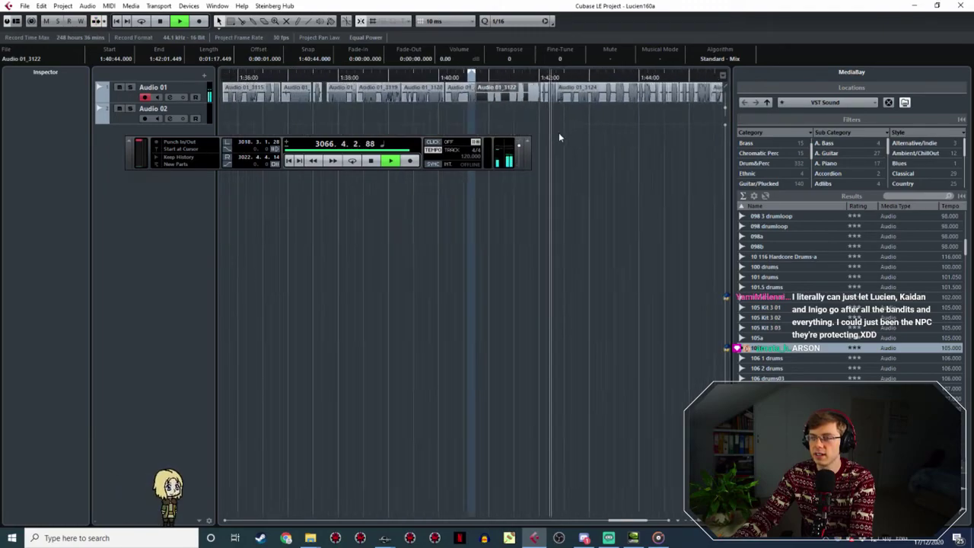
pyautogui.click(524, 78)
pyautogui.click(569, 79)
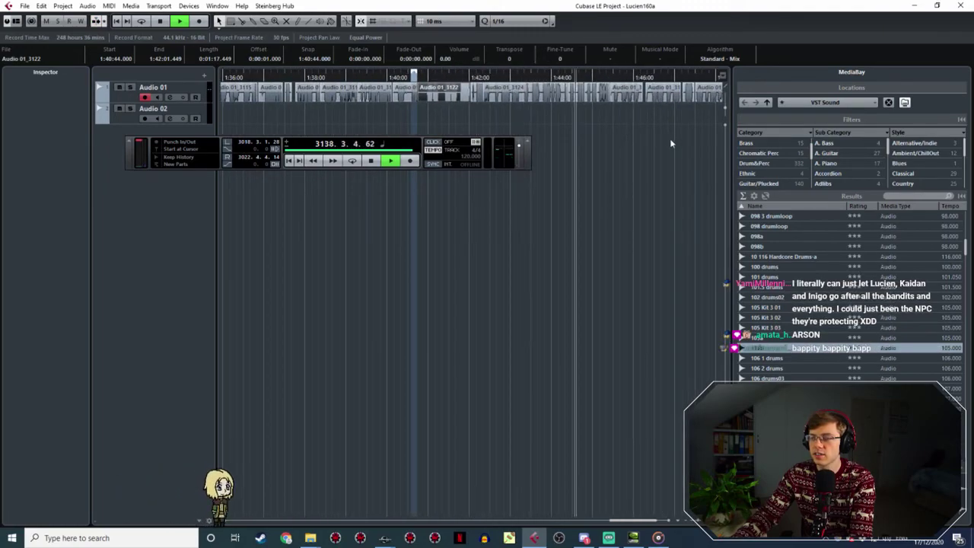
pyautogui.click(529, 79)
pyautogui.press('h')
pyautogui.press('h')
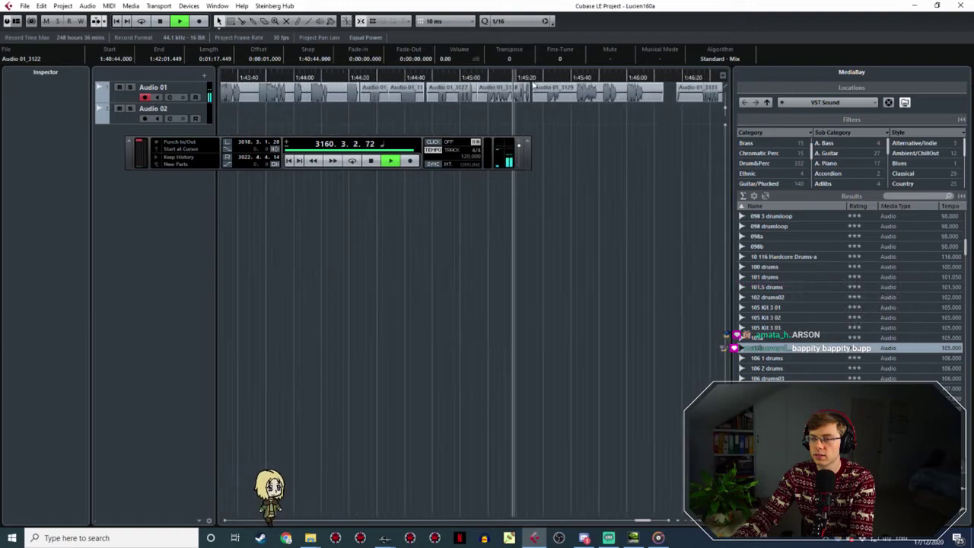
pyautogui.press('h')
pyautogui.press('h')
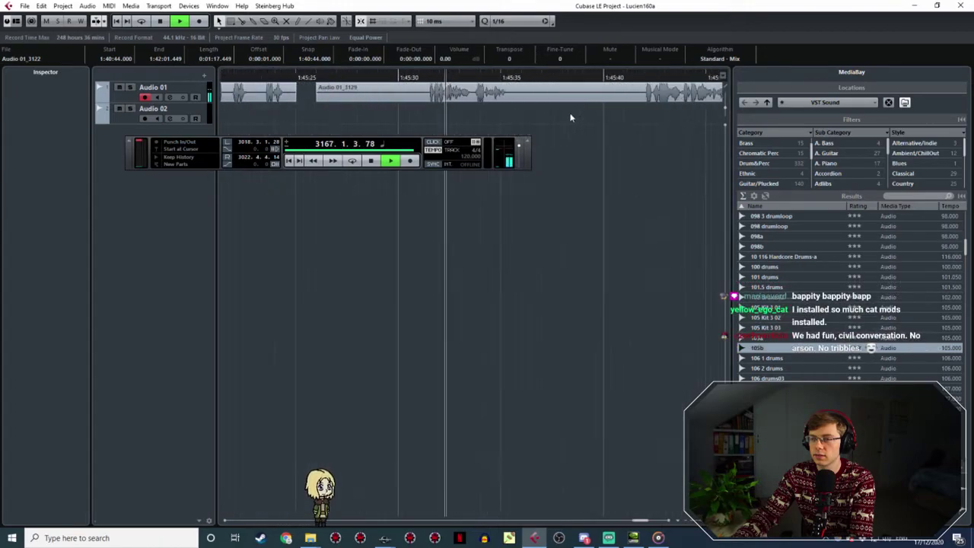
# Set the locator range around the first line of Audio 01_3129, from about 1:45:31.4 to 1:45:35.5, and check it by playback.
pyautogui.click(358, 76)
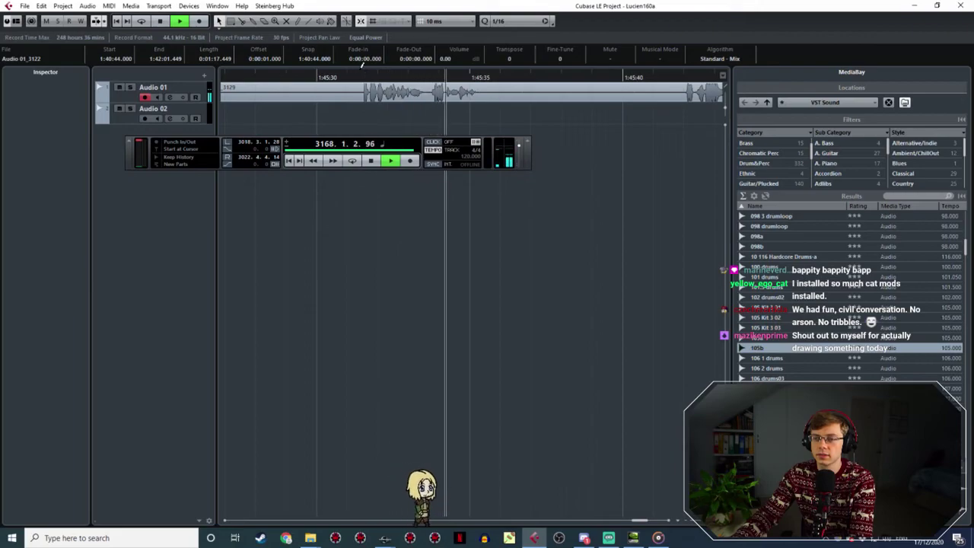
pyautogui.press('space')
pyautogui.moveTo(363, 74); pyautogui.dragTo(484, 74)
pyautogui.moveTo(364, 74); pyautogui.dragTo(355, 73)
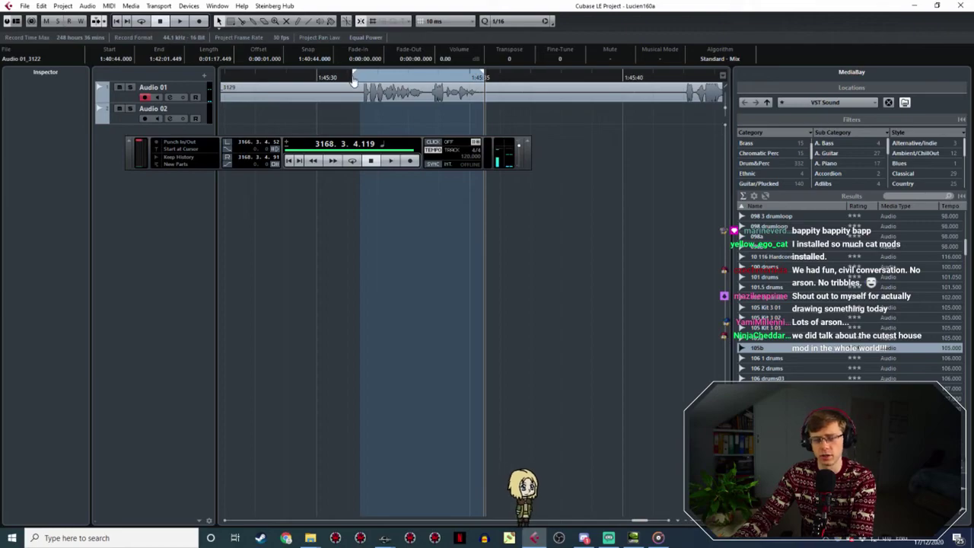
pyautogui.press('space')
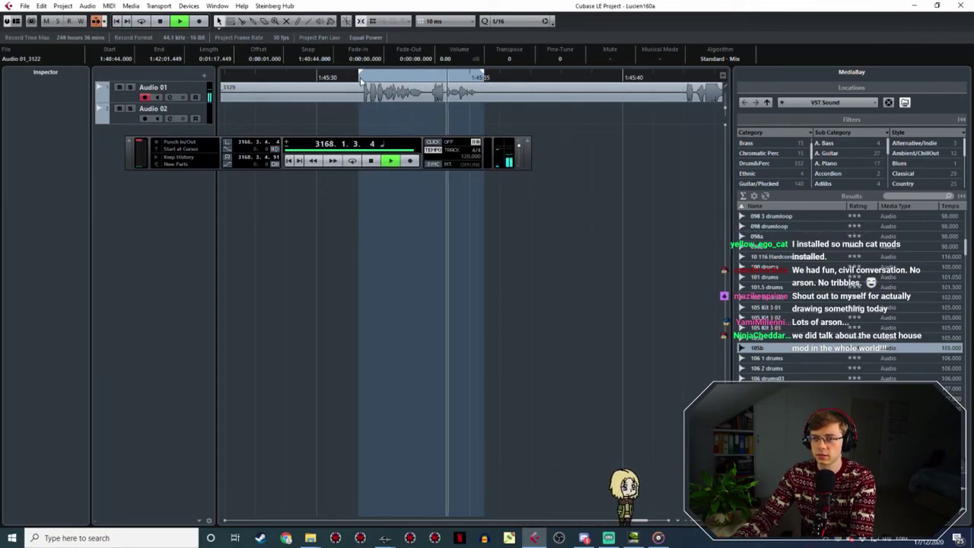
pyautogui.moveTo(482, 74); pyautogui.dragTo(482, 107)
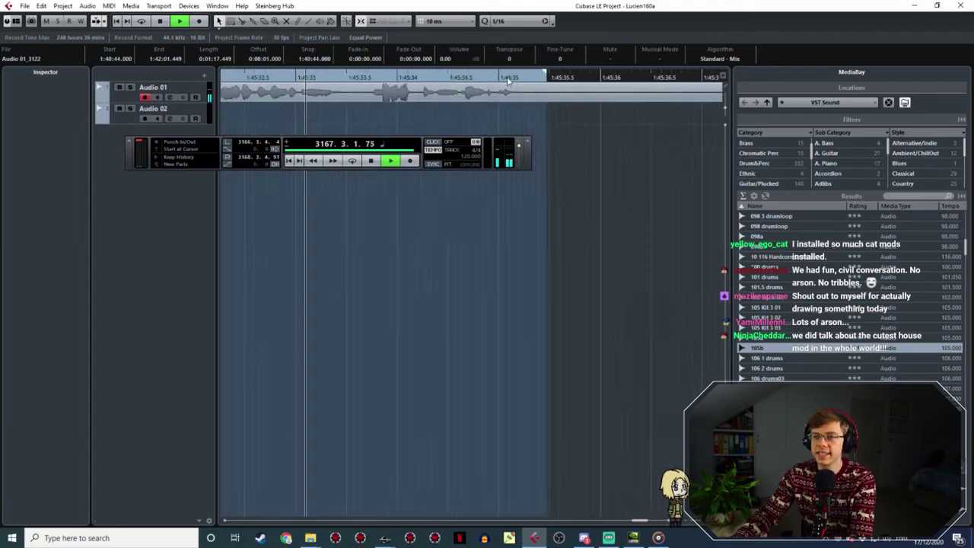
pyautogui.press('space')
pyautogui.click(553, 78)
pyautogui.press('space')
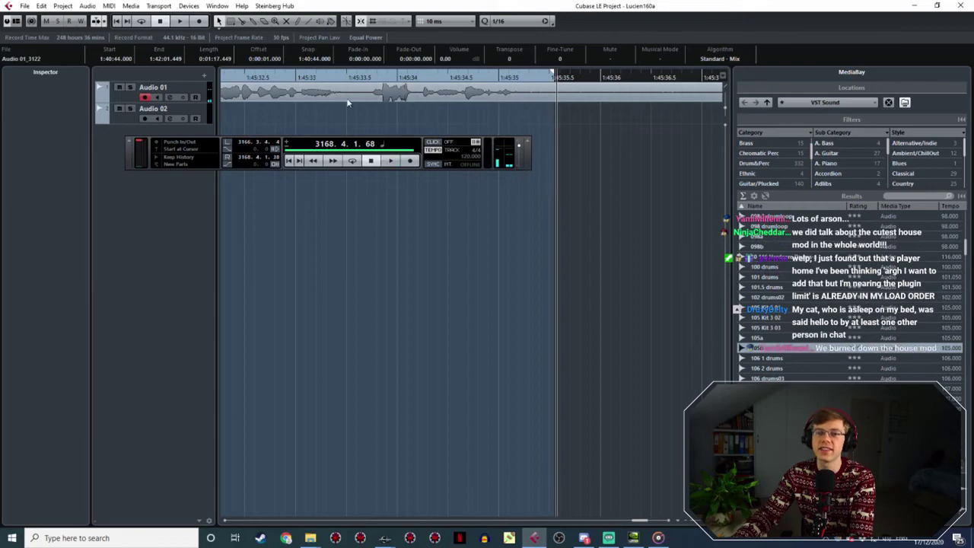
# Export the selected range as a Wave audio mixdown named Lucien160TheChangedOnesA1.
pyautogui.click(25, 7)
pyautogui.moveTo(66, 162)
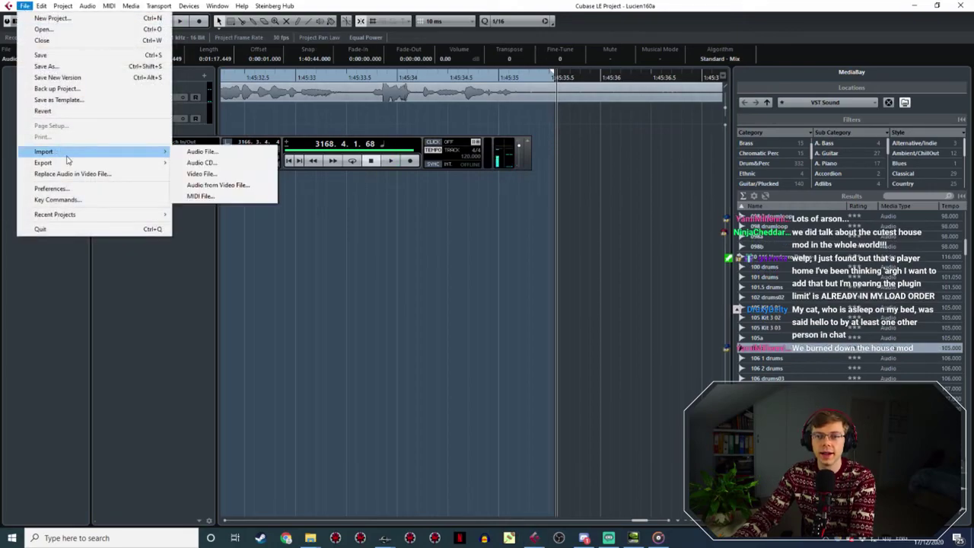
pyautogui.click(210, 185)
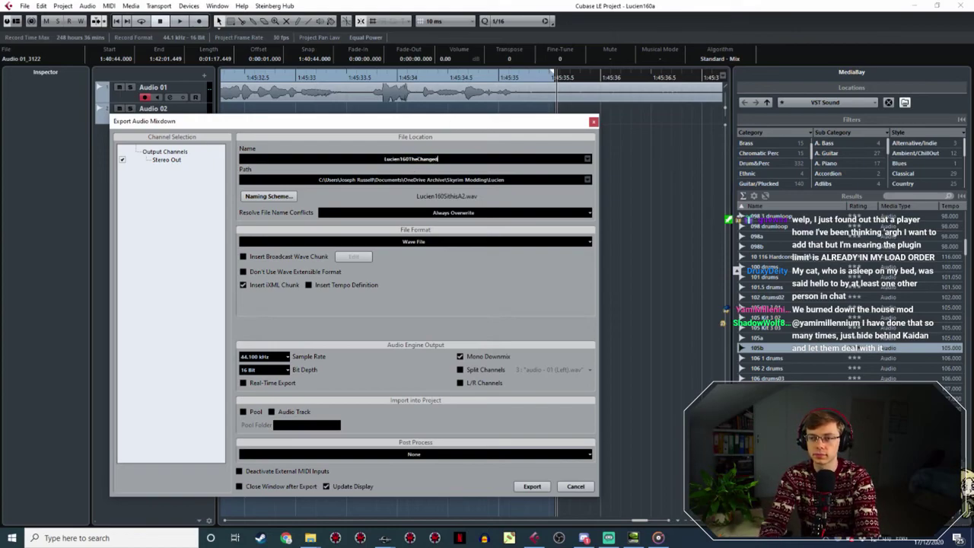
pyautogui.write('1')
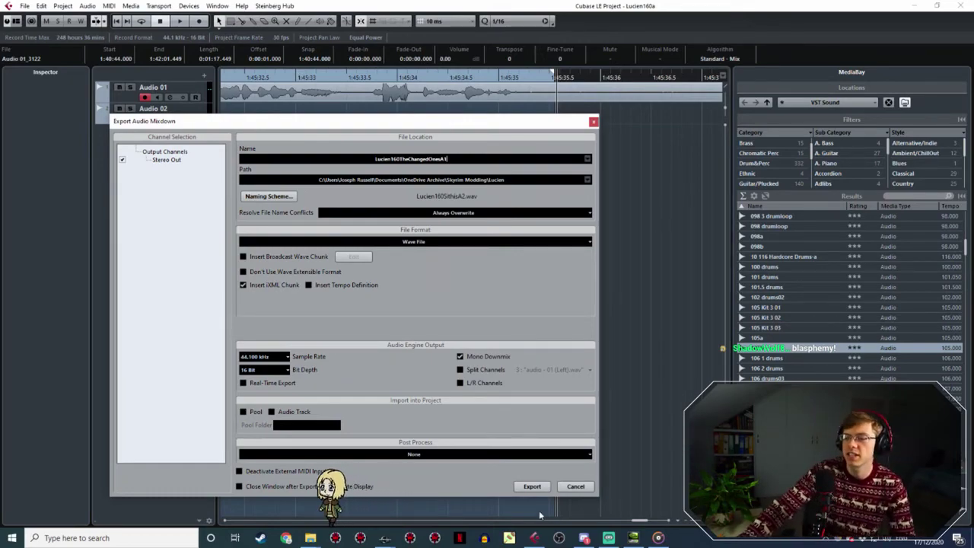
pyautogui.click(531, 486)
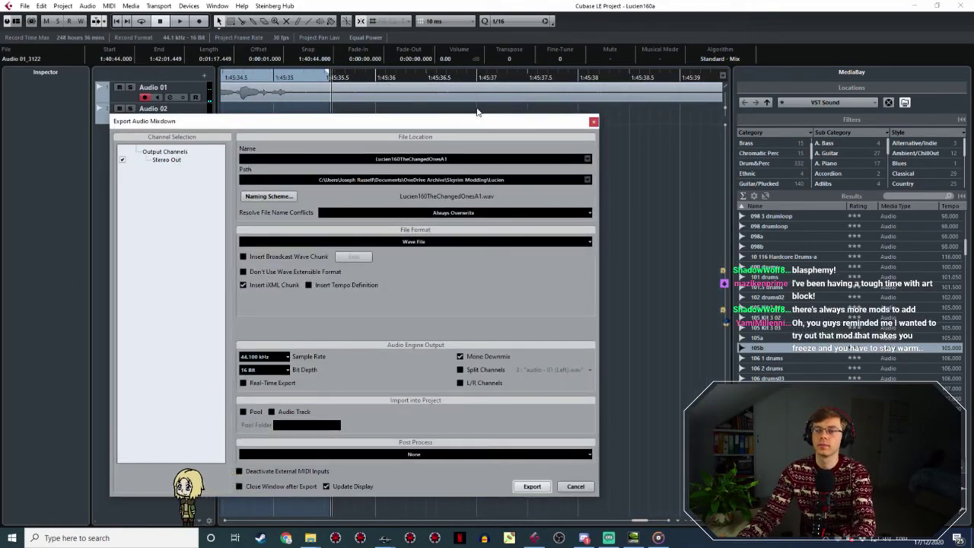
# Move the export dialog clear of the tracks and set the locator range around the next line, about 1:45:41.7 to 1:45:47.
pyautogui.moveTo(480, 121); pyautogui.dragTo(480, 257)
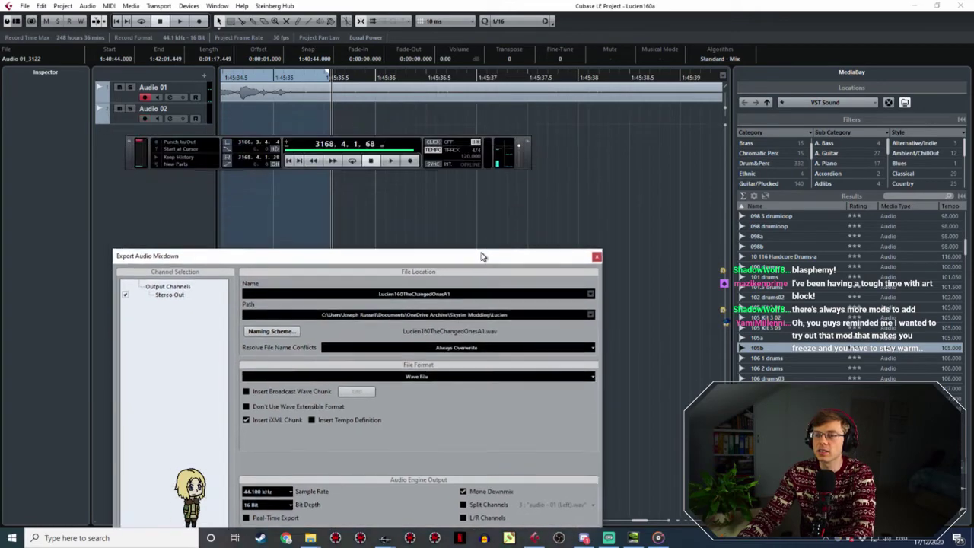
pyautogui.keyDown('ctrl'); pyautogui.scroll(-2, 539, 191); pyautogui.keyUp('ctrl')
pyautogui.keyDown('ctrl'); pyautogui.scroll(-2, 539, 192); pyautogui.keyUp('ctrl')
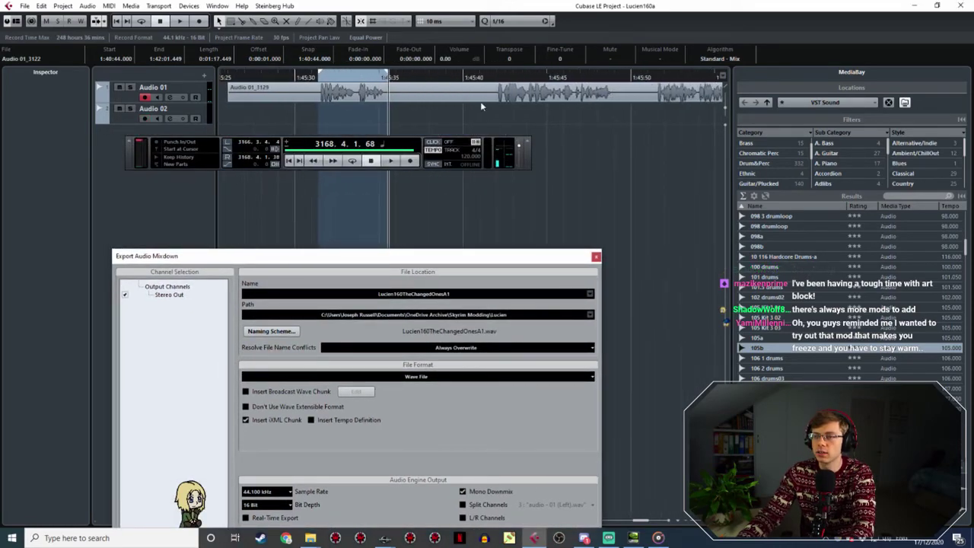
pyautogui.click(493, 80)
pyautogui.press('space')
pyautogui.keyDown('ctrl'); pyautogui.scroll(2, 457, 80); pyautogui.keyUp('ctrl')
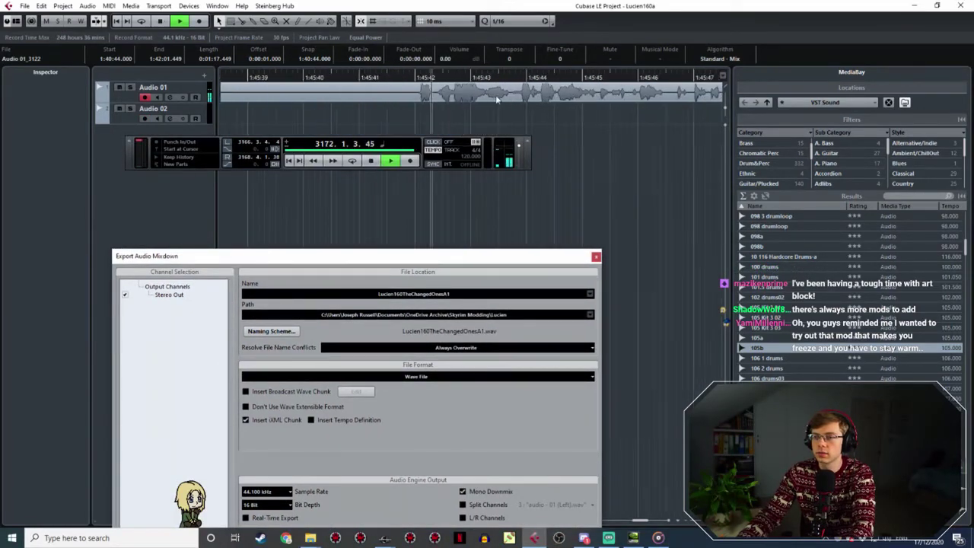
pyautogui.click(407, 76)
pyautogui.click(400, 76)
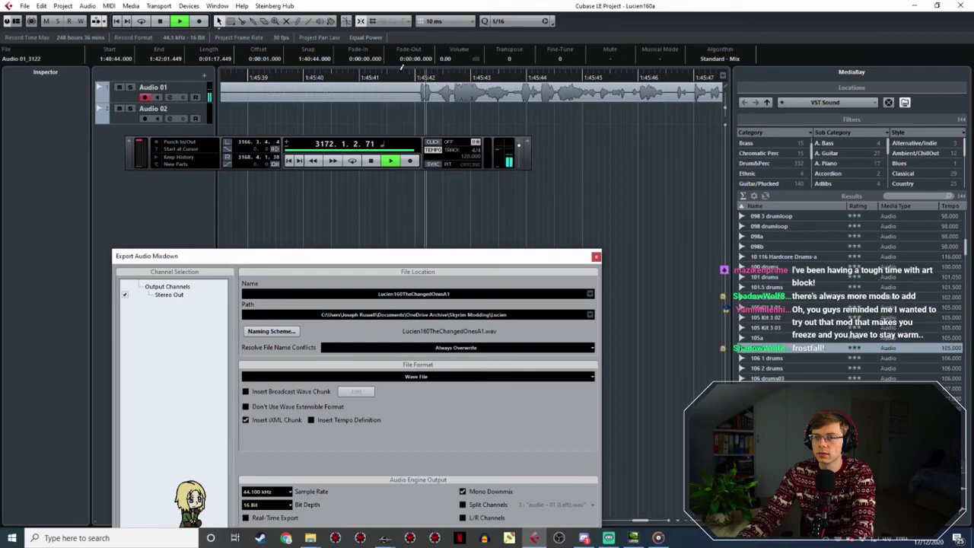
pyautogui.moveTo(401, 77); pyautogui.dragTo(618, 82)
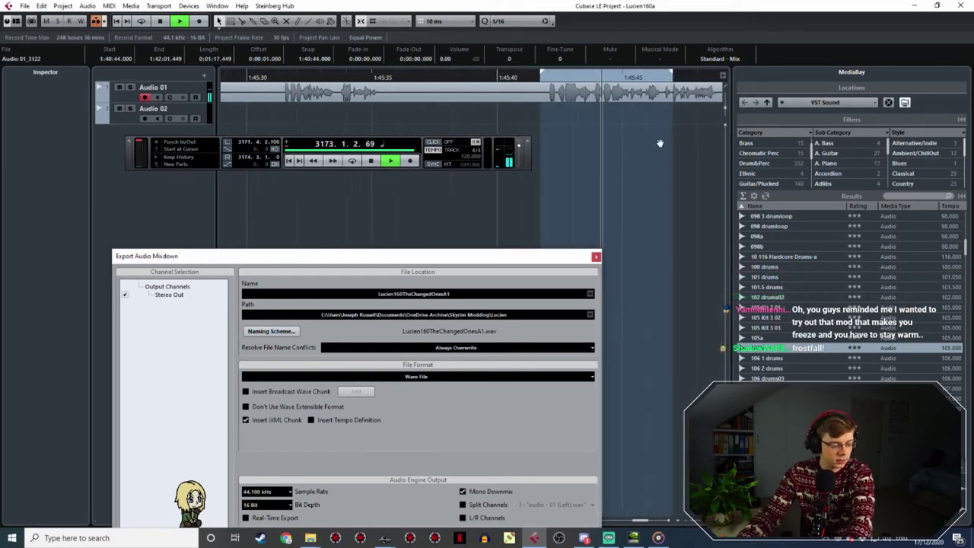
# Extend the end of the locator range to about 1:45:49.3 to cover the whole line and check it by playback.
pyautogui.keyDown('ctrl'); pyautogui.scroll(-2, 560, 141); pyautogui.keyUp('ctrl')
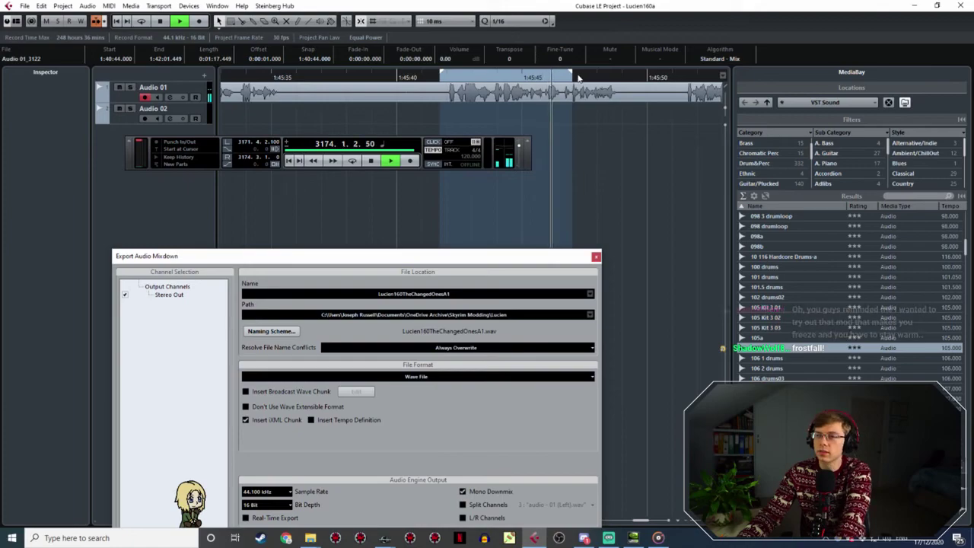
pyautogui.moveTo(574, 76); pyautogui.dragTo(630, 107)
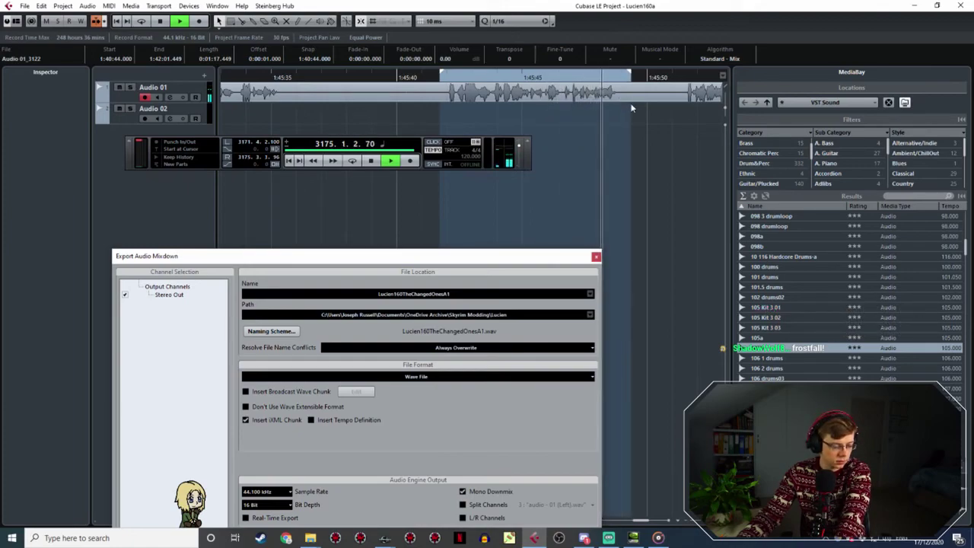
pyautogui.keyDown('ctrl'); pyautogui.scroll(2, 457, 85); pyautogui.keyUp('ctrl')
pyautogui.press('space')
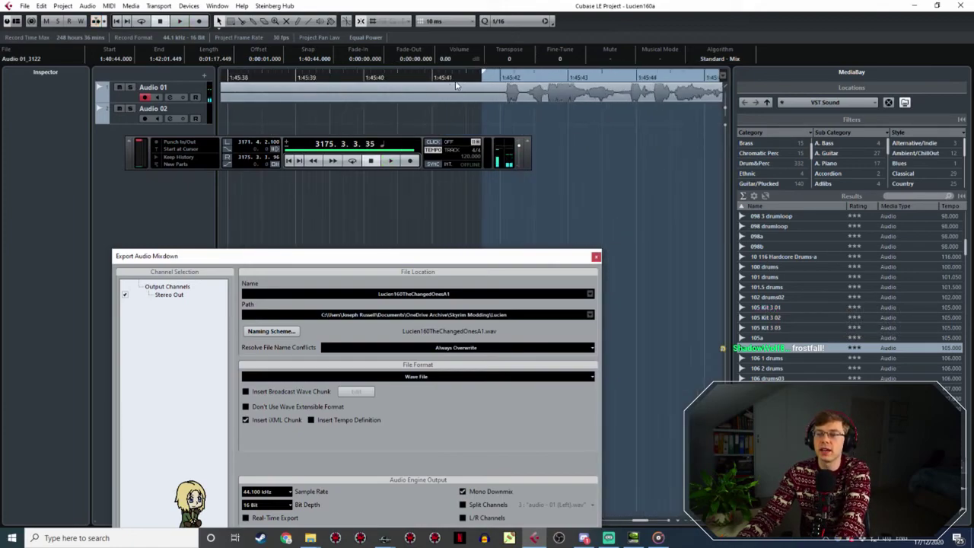
pyautogui.keyDown('ctrl'); pyautogui.scroll(-2, 408, 114); pyautogui.keyUp('ctrl')
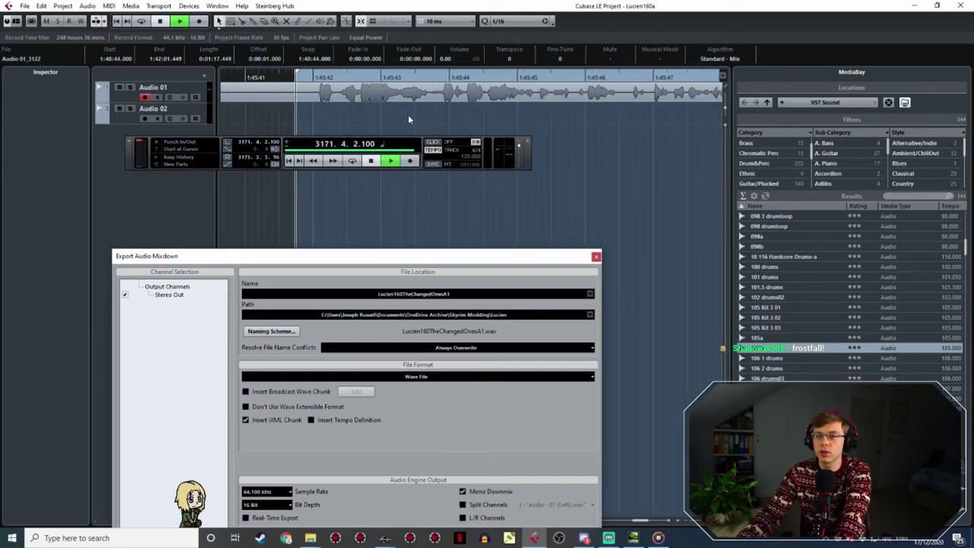
pyautogui.press('space')
pyautogui.keyDown('ctrl'); pyautogui.scroll(-2, 443, 150); pyautogui.keyUp('ctrl')
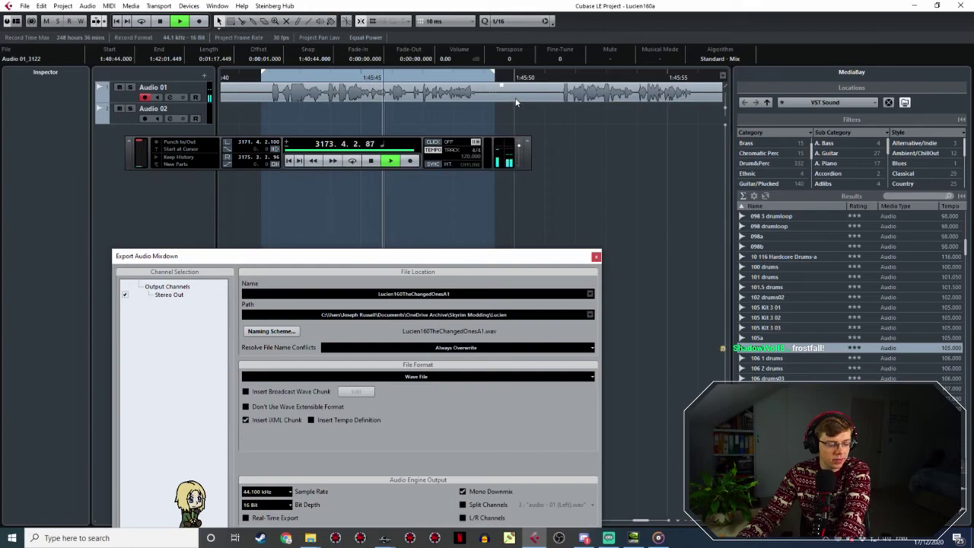
pyautogui.keyDown('ctrl'); pyautogui.scroll(3, 521, 95); pyautogui.keyUp('ctrl')
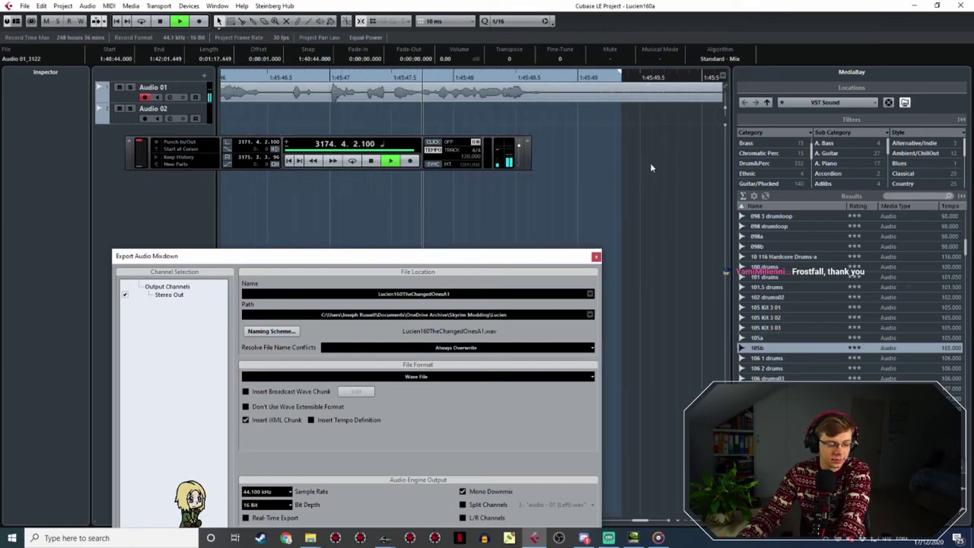
pyautogui.press('space')
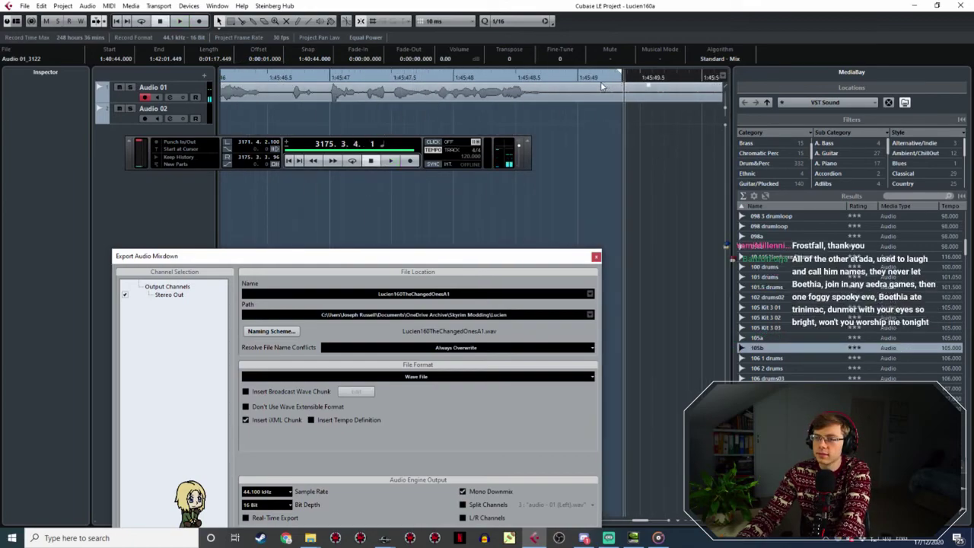
# Trim the end of the locator range to about 1:45:49.1 and audition the line's ending.
pyautogui.click(574, 78)
pyautogui.click(566, 79)
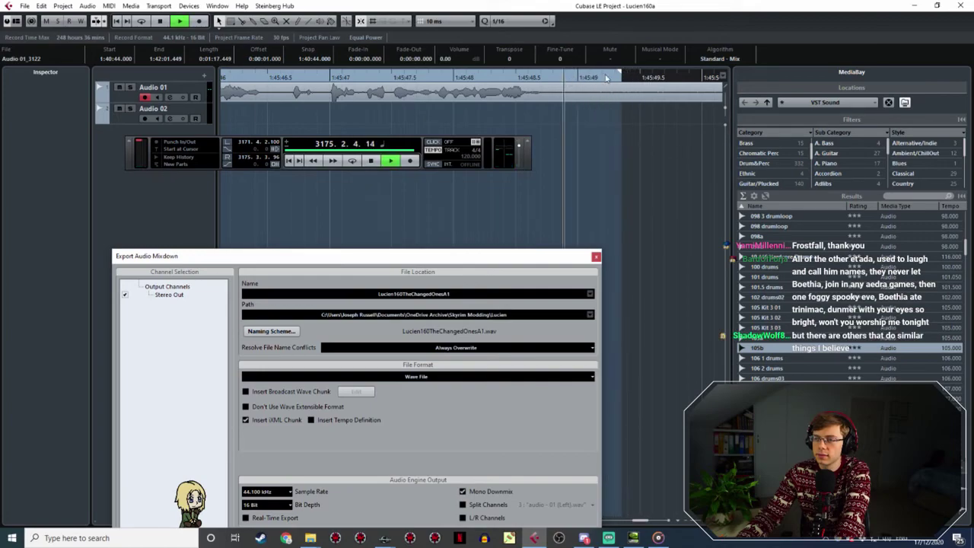
pyautogui.press('space')
pyautogui.click(487, 79)
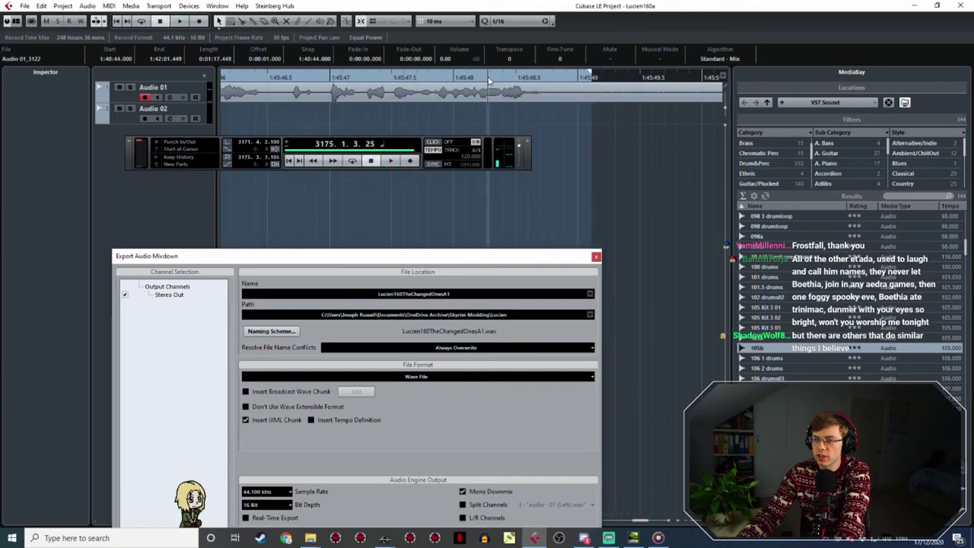
pyautogui.press('space')
pyautogui.press('space')
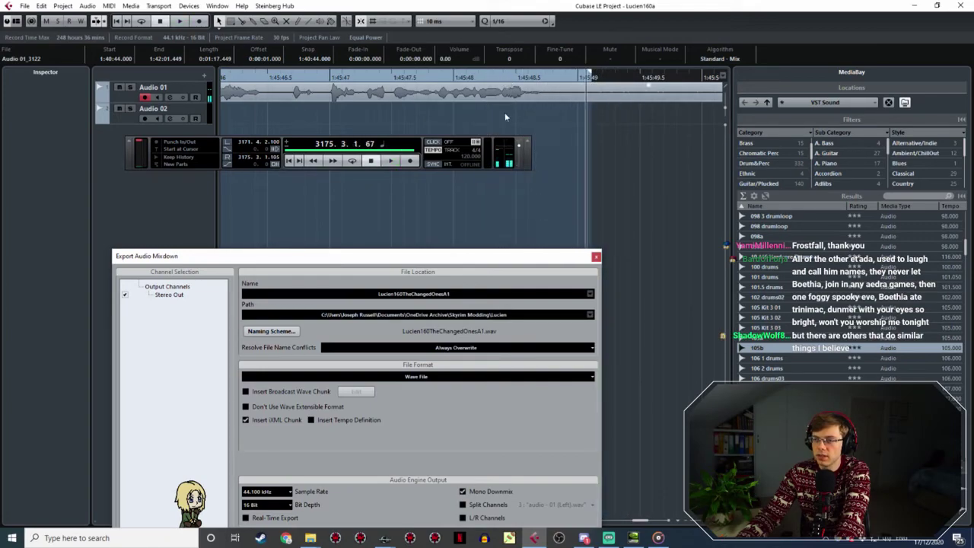
# Export the selected range as a Wave audio mixdown named Lucien160TheChangedOnesA3.
pyautogui.click(453, 296)
pyautogui.press('BackSpace')
pyautogui.write('3')
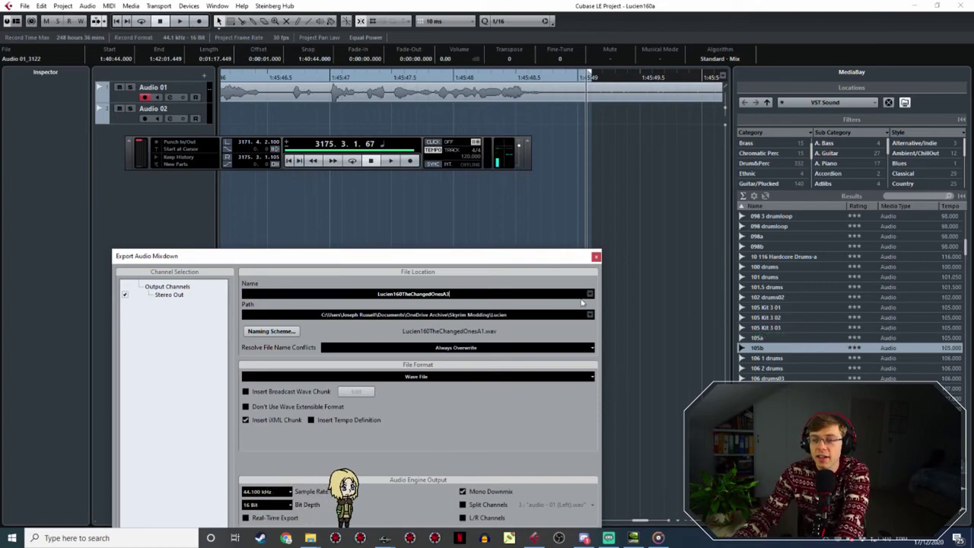
pyautogui.moveTo(500, 256); pyautogui.dragTo(496, 123)
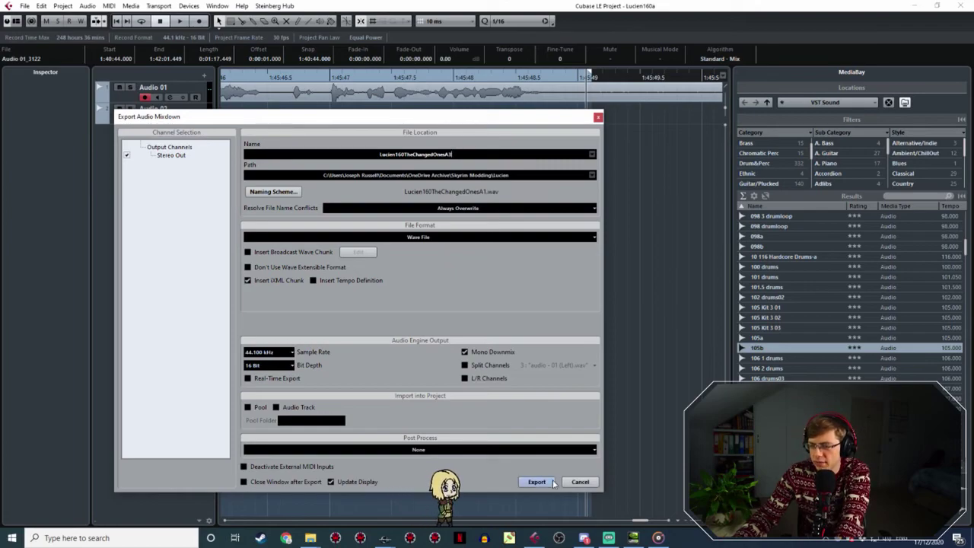
pyautogui.click(537, 481)
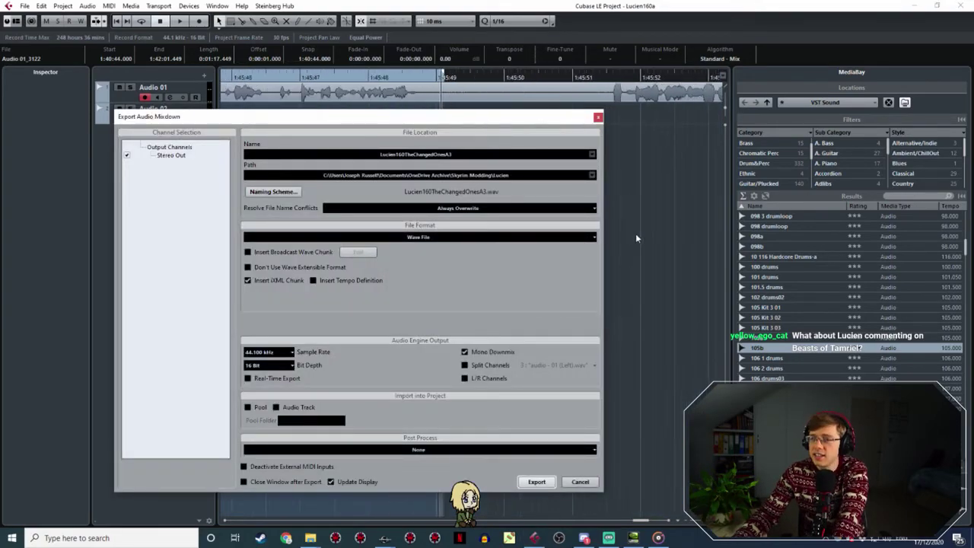
# Set the locator range around the next line, about 1:45:51.4 to 1:45:56.3, and play it back.
pyautogui.keyDown('ctrl'); pyautogui.scroll(3, 452, 86); pyautogui.keyUp('ctrl')
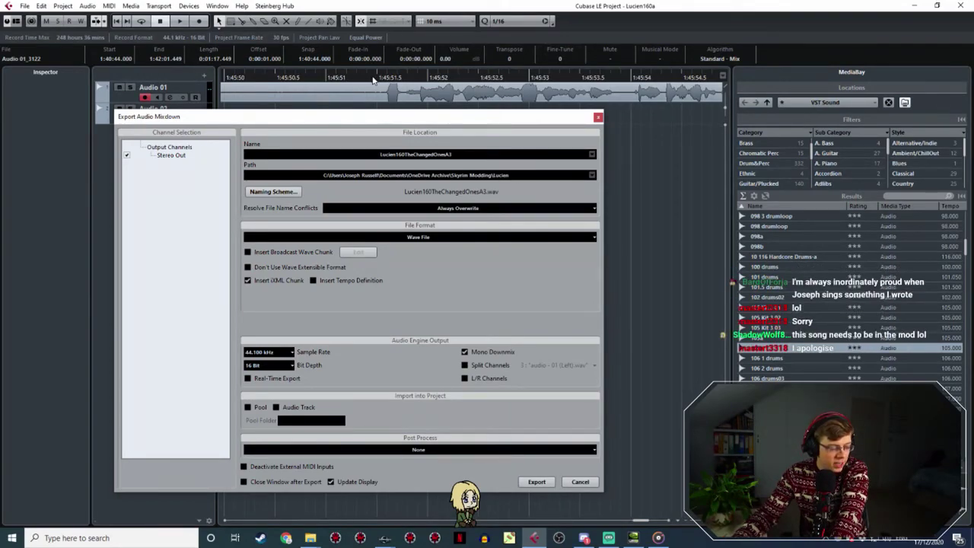
pyautogui.keyDown('ctrl'); pyautogui.scroll(-4, 373, 80); pyautogui.keyUp('ctrl')
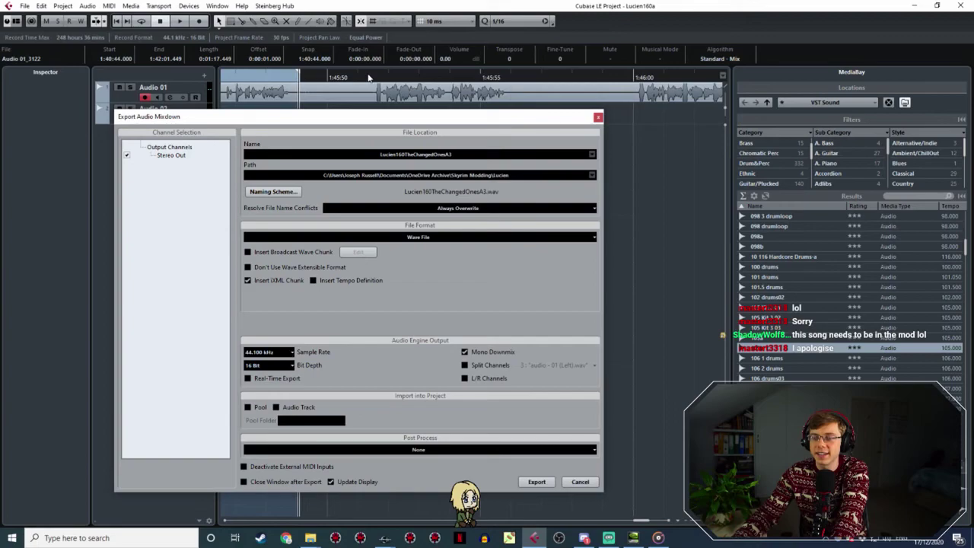
pyautogui.click(369, 77)
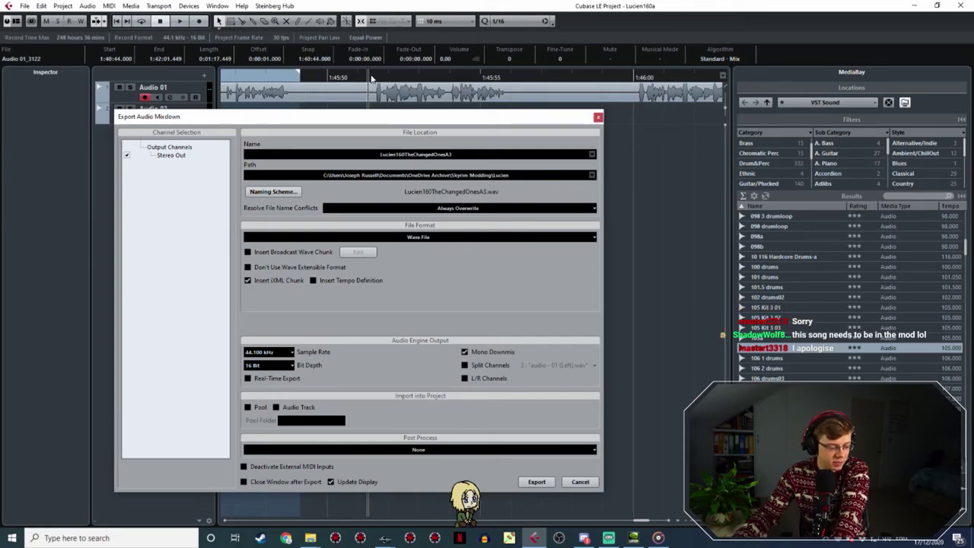
pyautogui.keyDown('ctrl'); pyautogui.scroll(3, 369, 84); pyautogui.keyUp('ctrl')
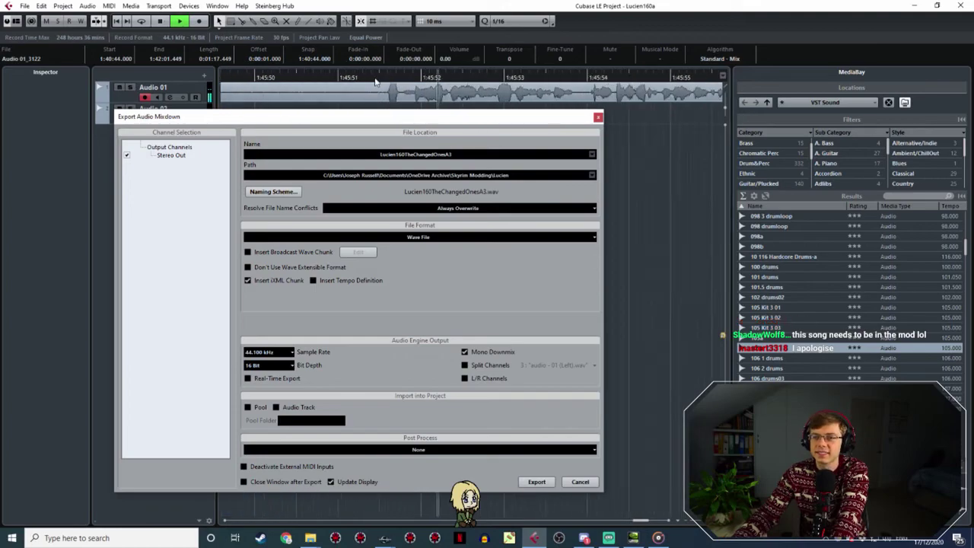
pyautogui.moveTo(369, 79); pyautogui.dragTo(586, 106)
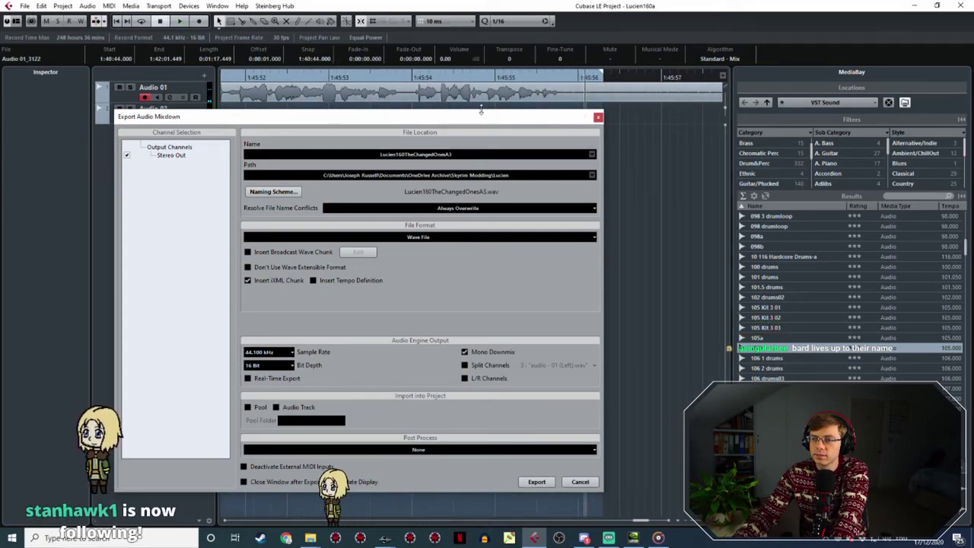
pyautogui.press('g')
pyautogui.press('space')
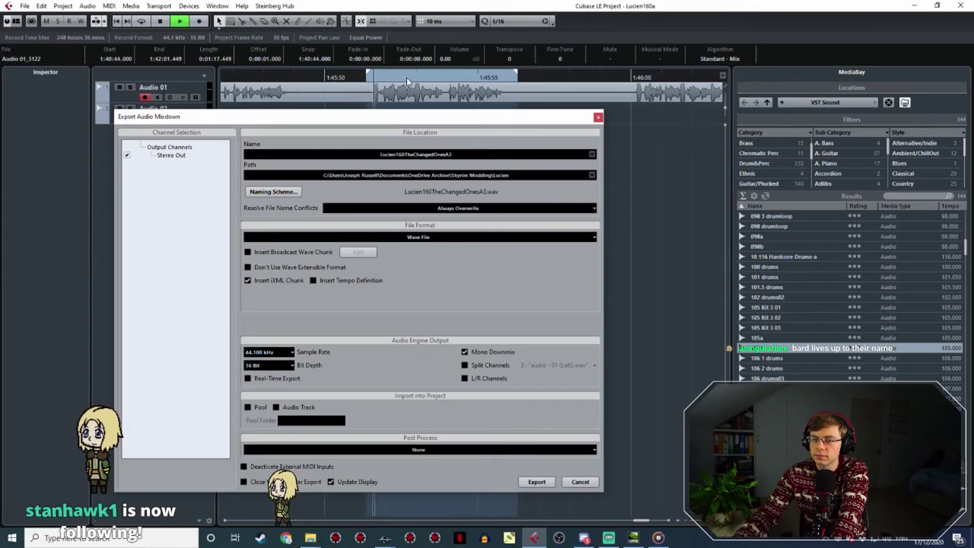
# Fine-tune the locator range to about 1:45:51.3 to 1:45:56.1 and check both ends by playback.
pyautogui.press('h')
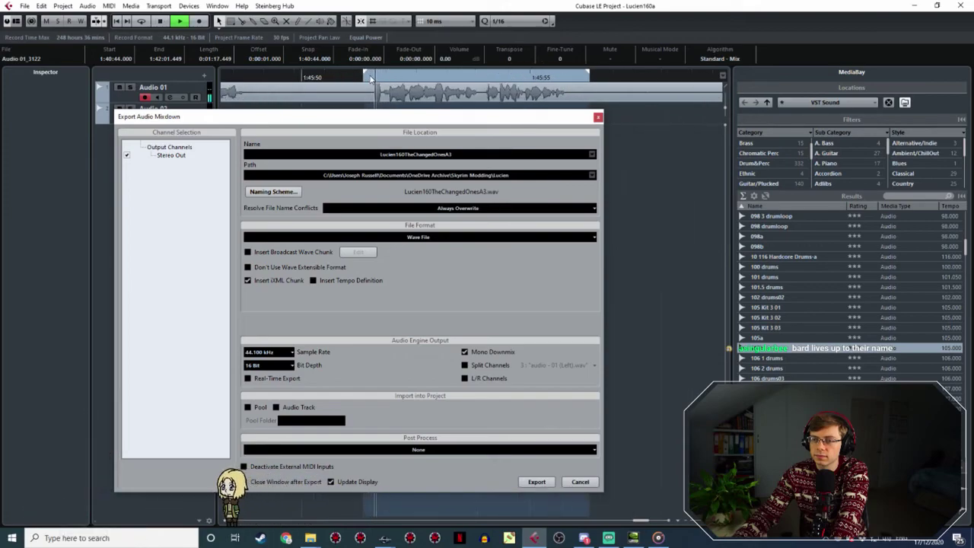
pyautogui.press('space')
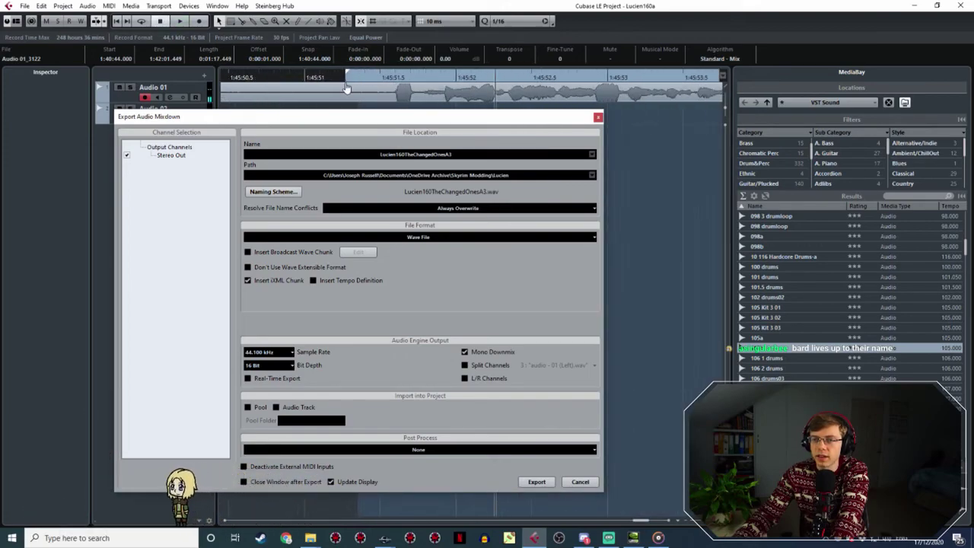
pyautogui.click(348, 76)
pyautogui.press('space')
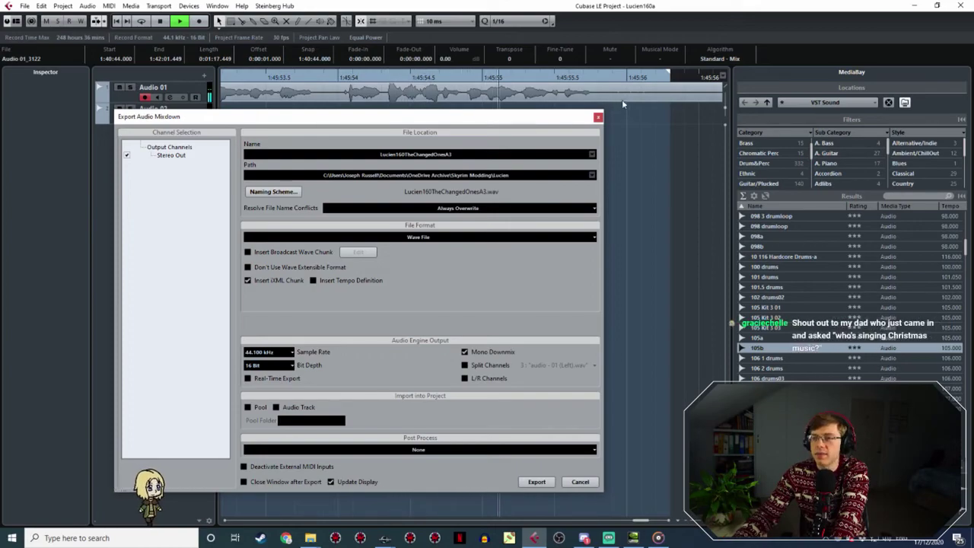
pyautogui.press('space')
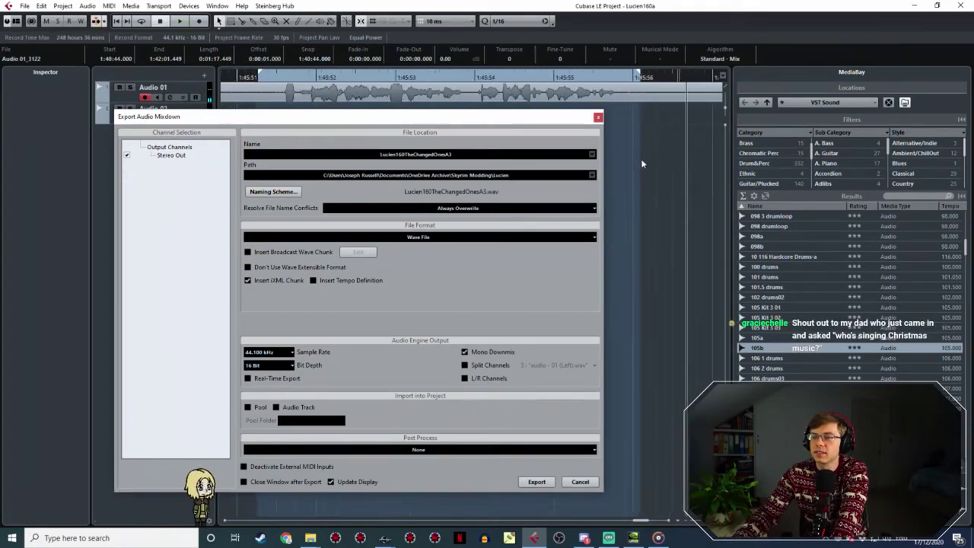
# Replay the lines of Audio 01_3129 from its start through the selected range to identify each recorded line.
pyautogui.press('g')
pyautogui.press('g')
pyautogui.press('g')
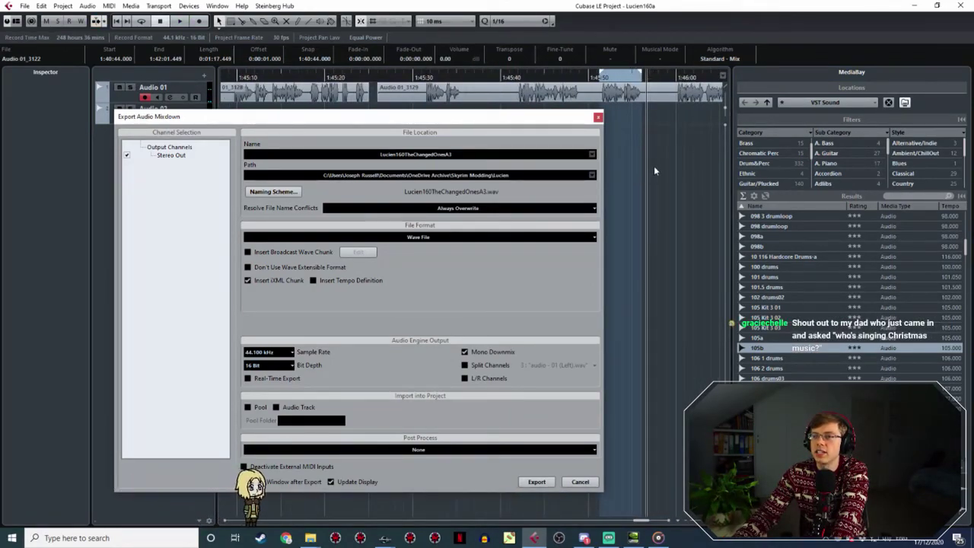
pyautogui.press('h')
pyautogui.press('g')
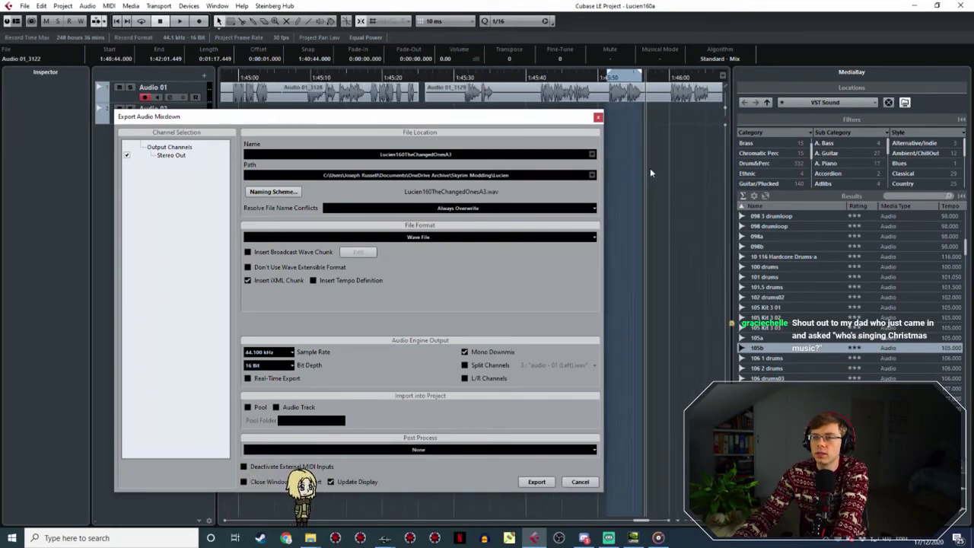
pyautogui.click(464, 79)
pyautogui.press('space')
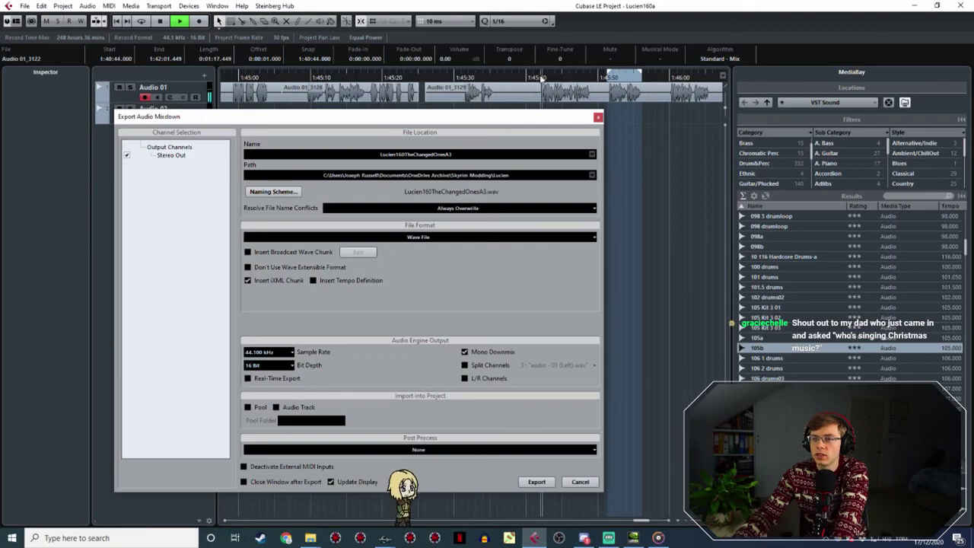
pyautogui.press('h')
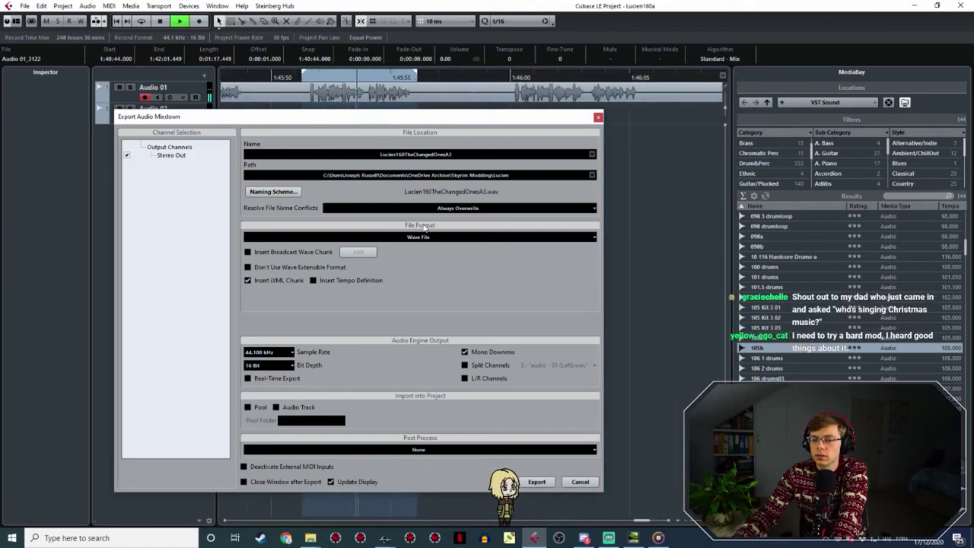
pyautogui.press('space')
# Switch to the Lucien folder in File Explorer and open Lucien160TheChangedOnesA3.wav to check the exported line.
pyautogui.click(308, 538)
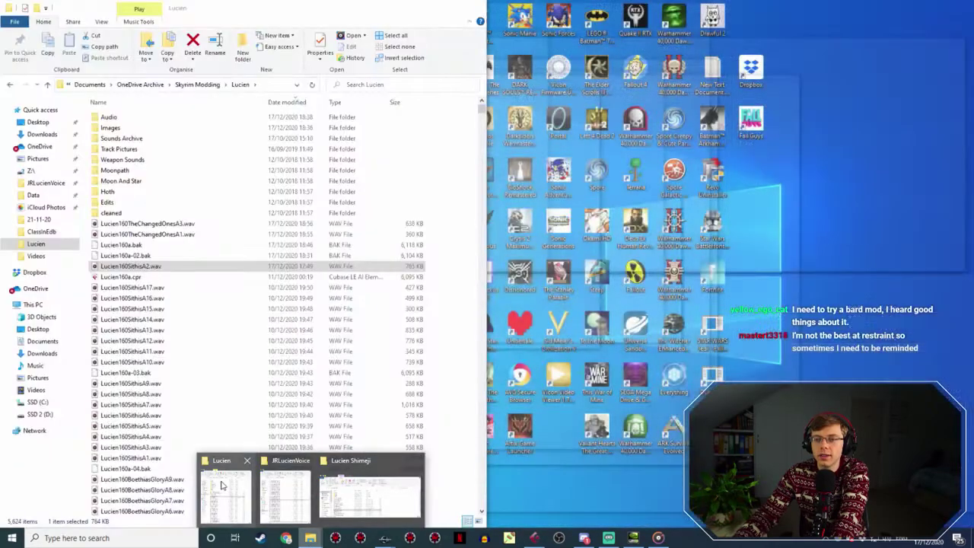
pyautogui.click(227, 487)
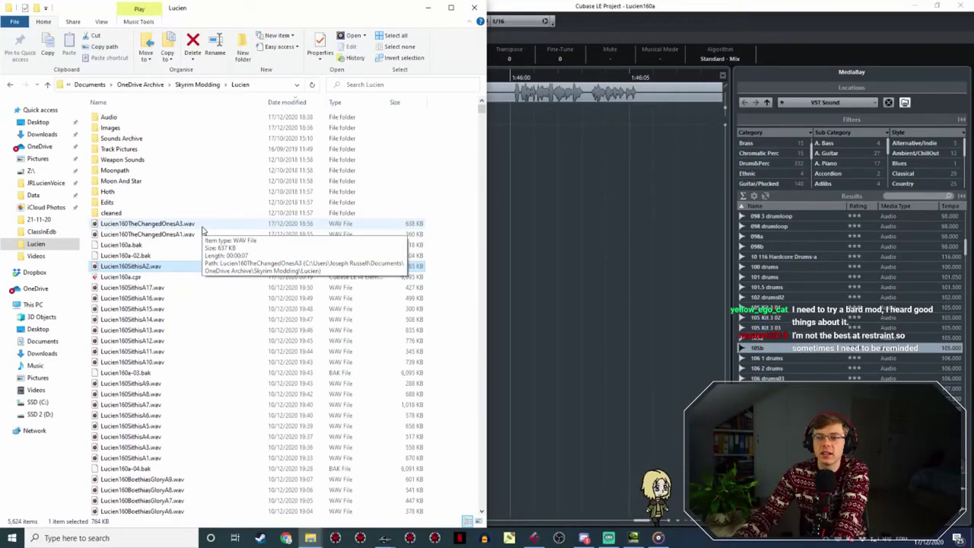
pyautogui.click(202, 228)
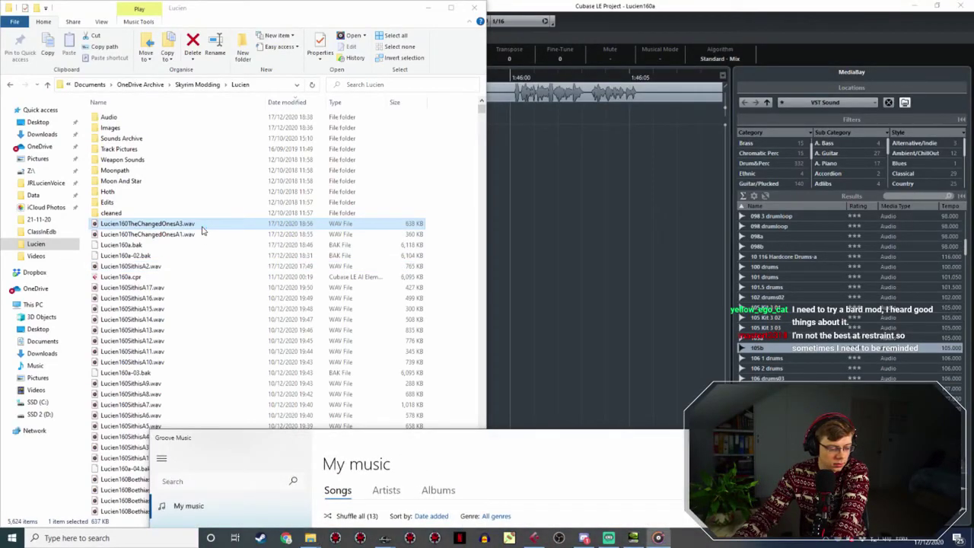
pyautogui.doubleClick(203, 226)
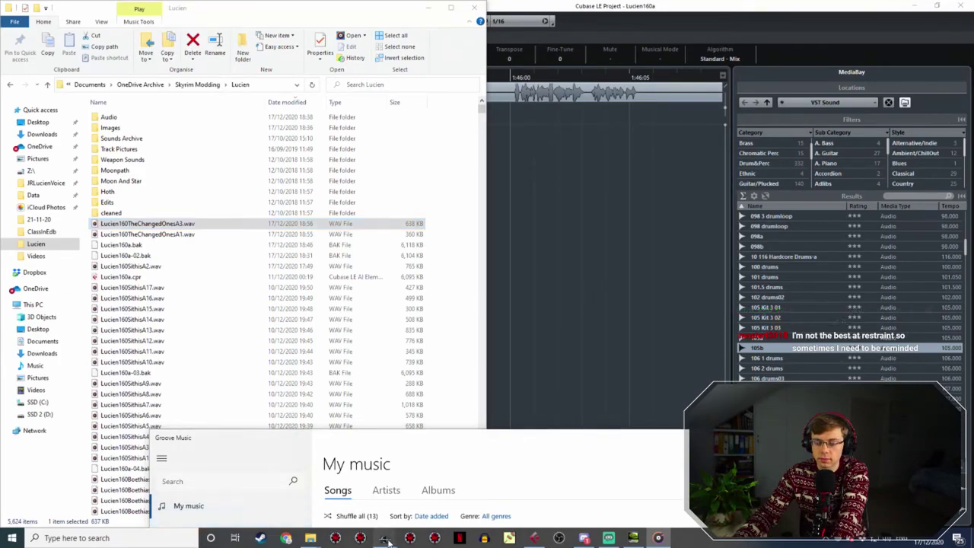
# Switch to the Creation Kit, check the JRLucienReading response text, and cancel the response editor.
pyautogui.moveTo(396, 532)
pyautogui.click(436, 499)
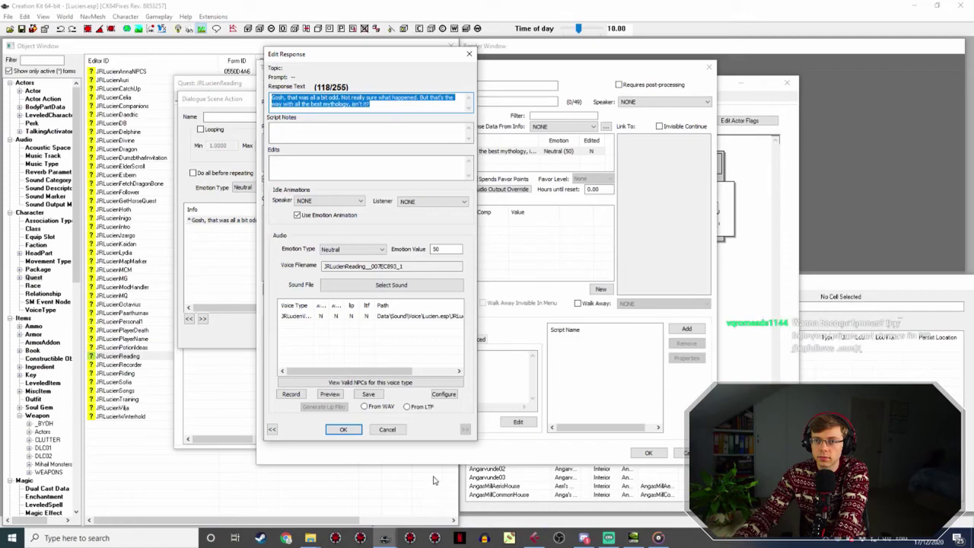
pyautogui.click(387, 429)
# Return to Cubase and replay the previously exported line from about 1:45:42.
pyautogui.click(535, 538)
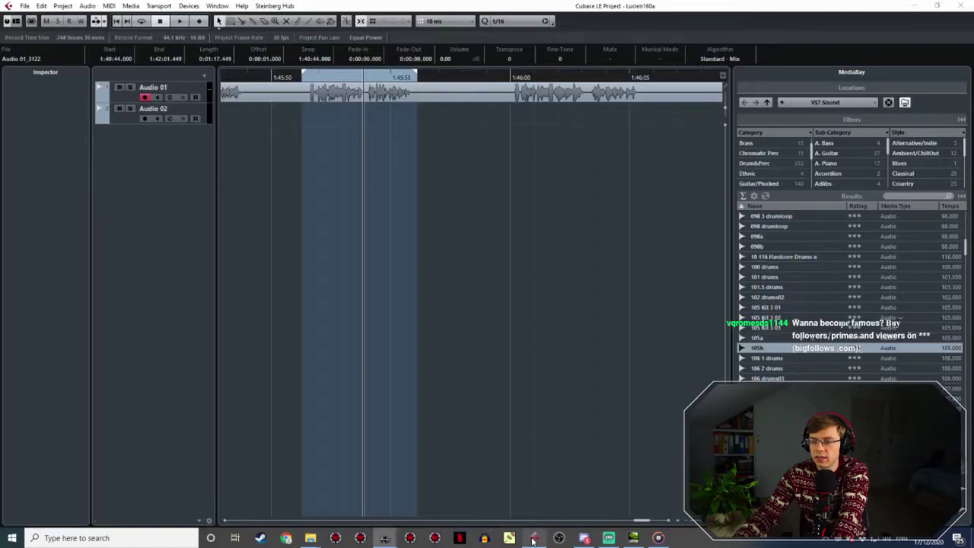
pyautogui.keyDown('shift'); pyautogui.hscroll(-4, 395, 91); pyautogui.keyUp('shift')
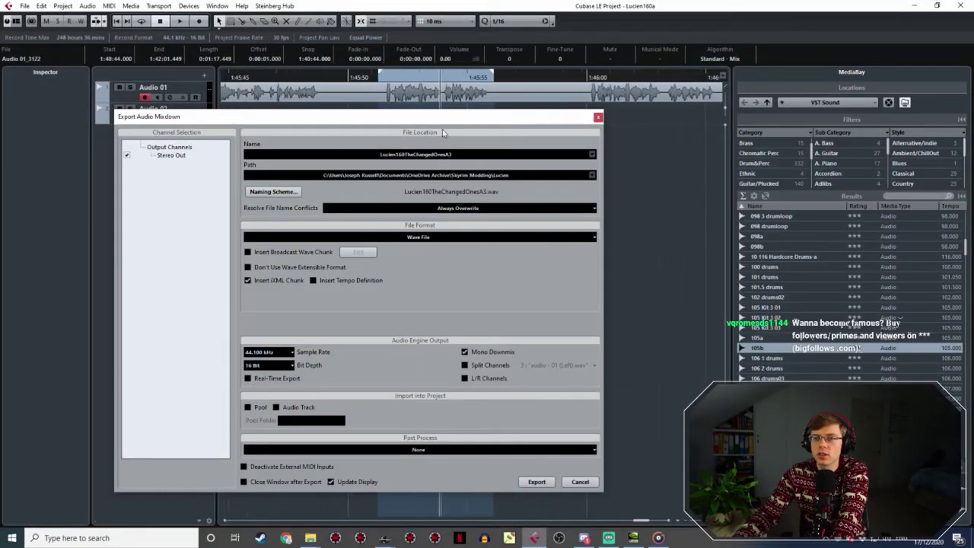
pyautogui.click(357, 83)
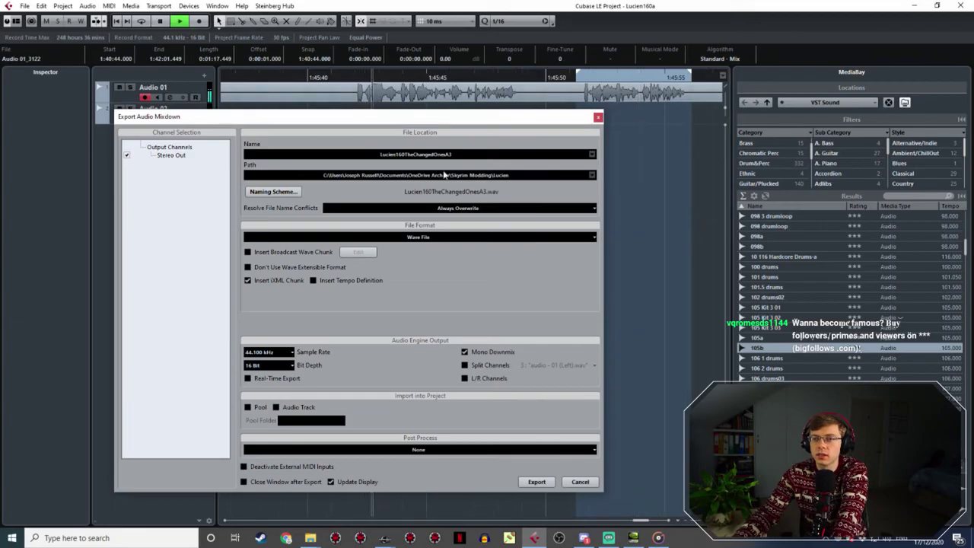
# Switch to the Lucien folder in File Explorer, rename Lucien160TheChangedOnesA3.wav as Lucien160TheChangedOnesA2.wav, and return to Cubase.
pyautogui.click(312, 538)
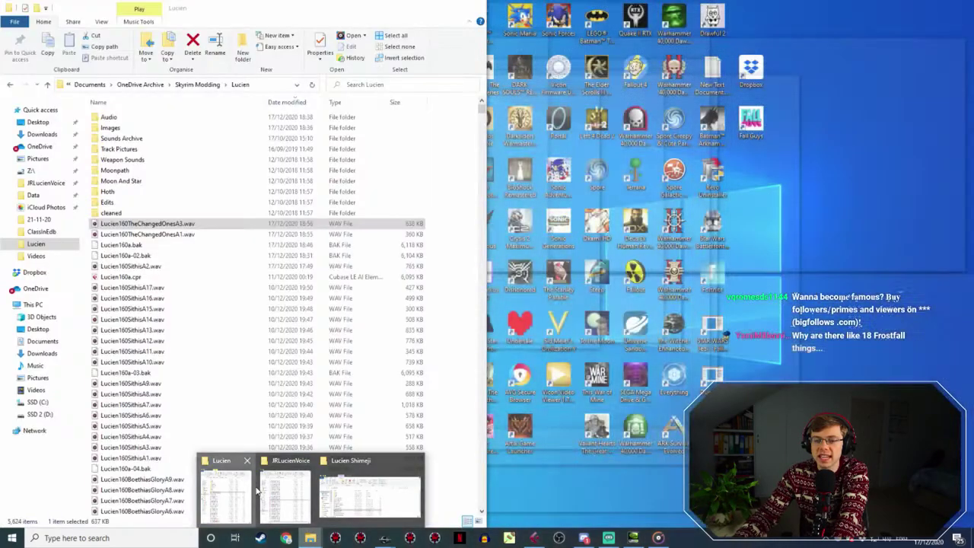
pyautogui.click(376, 491)
pyautogui.click(182, 225)
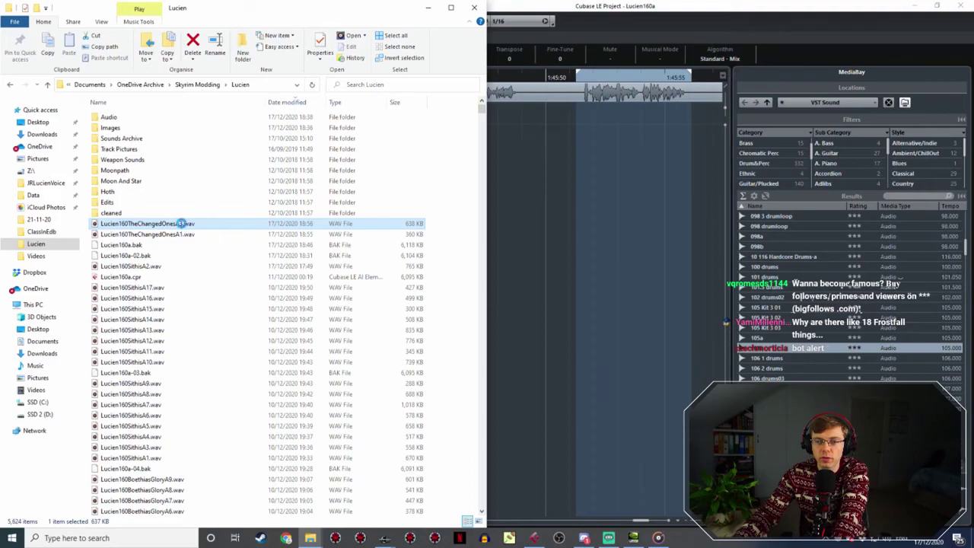
pyautogui.press('BackSpace')
pyautogui.write('2')
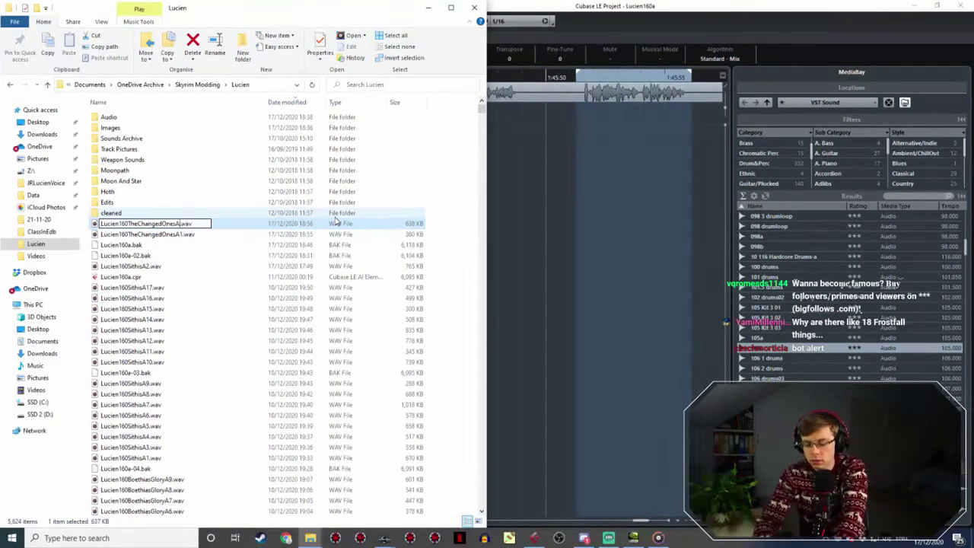
pyautogui.press('Return')
pyautogui.click(595, 171)
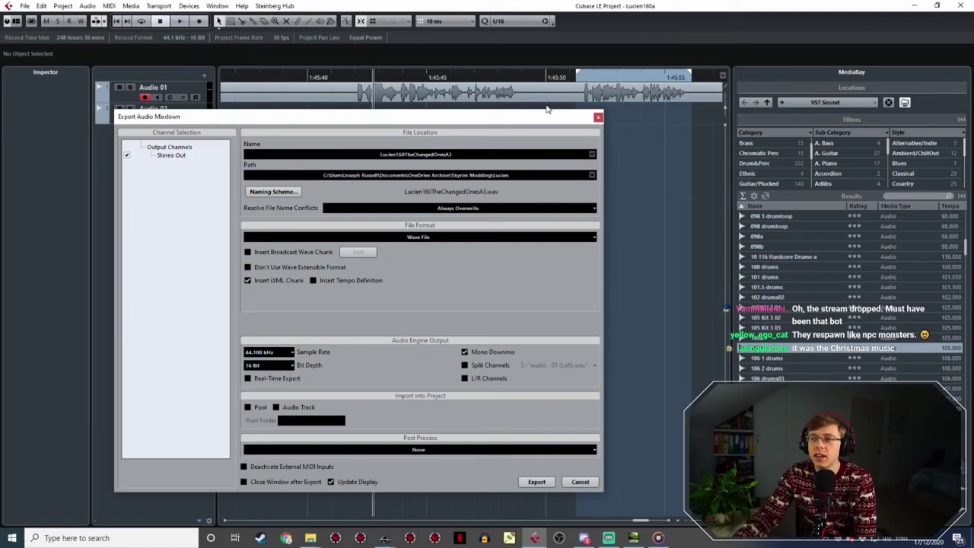
# Check the marked range from about 1:45:51 to 1:45:56 and export it as Wave file Lucien160TheChangedOnesA3.
pyautogui.moveTo(546, 114); pyautogui.dragTo(588, 219)
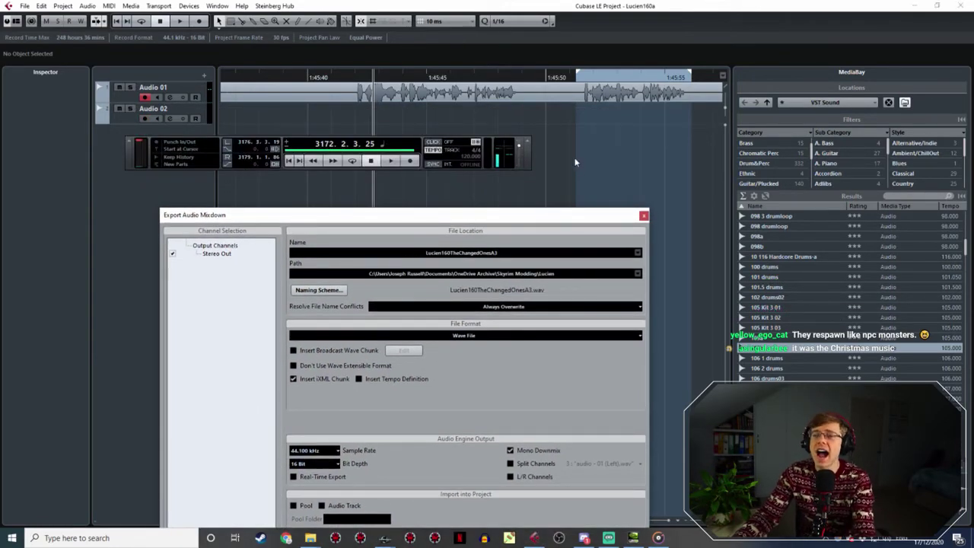
pyautogui.keyDown('ctrl'); pyautogui.scroll(-1, 572, 159); pyautogui.keyUp('ctrl')
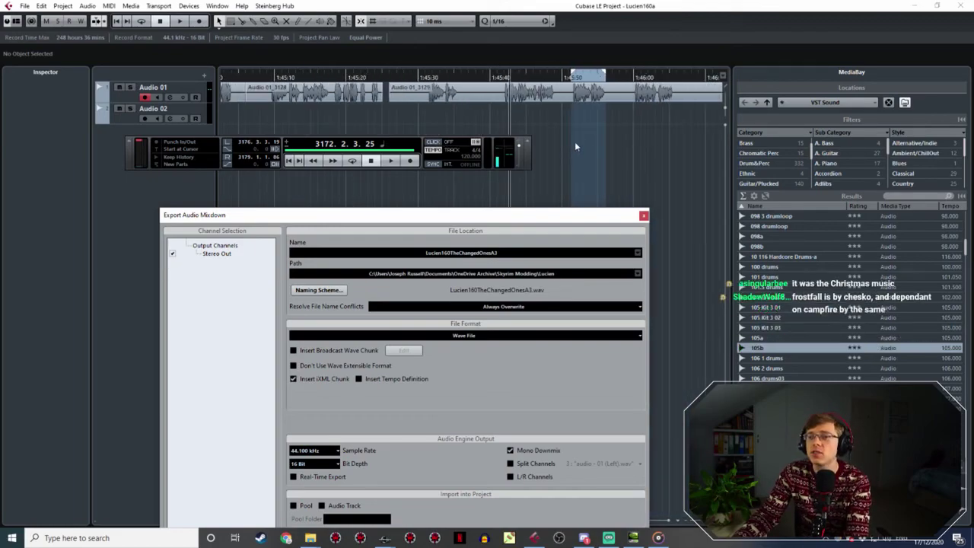
pyautogui.keyDown('ctrl'); pyautogui.scroll(4, 574, 141); pyautogui.keyUp('ctrl')
pyautogui.keyDown('ctrl'); pyautogui.scroll(2, 504, 113); pyautogui.keyUp('ctrl')
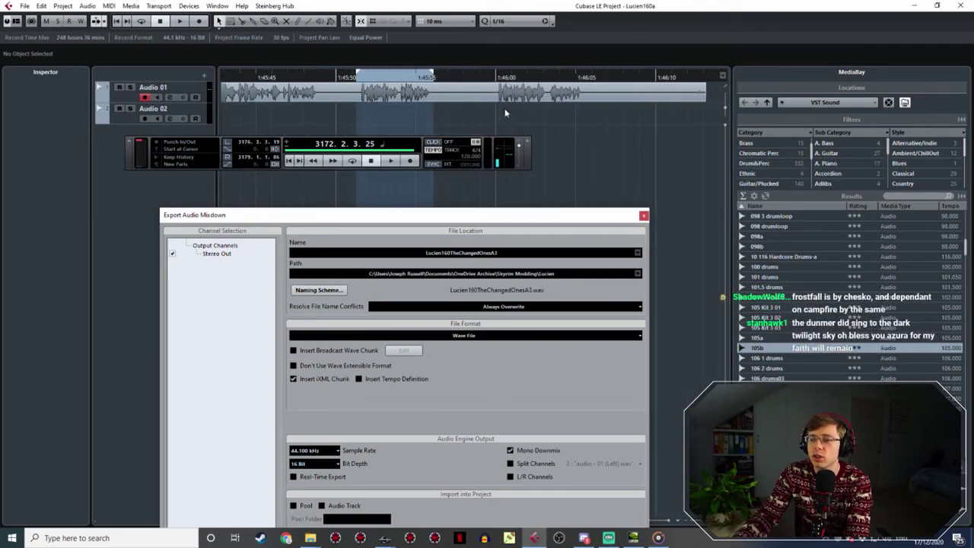
pyautogui.click(311, 538)
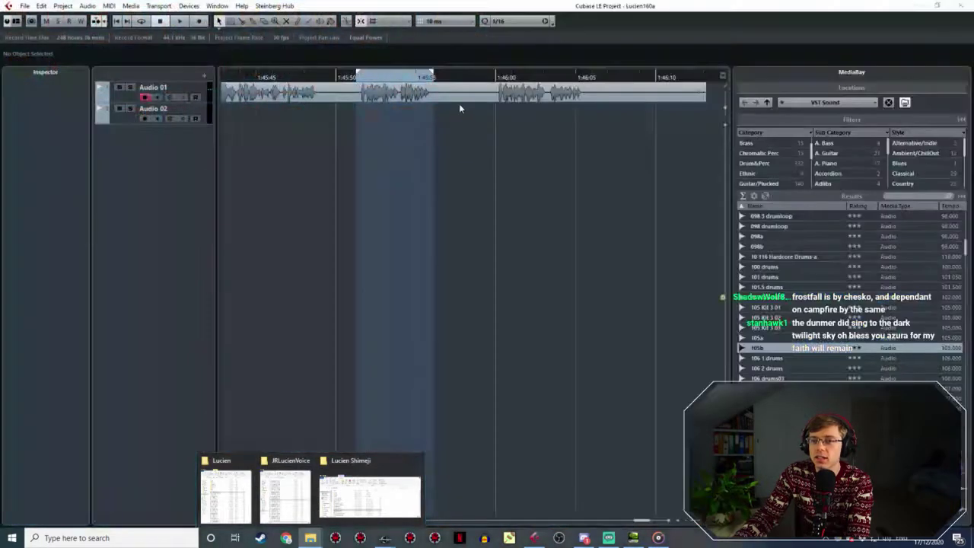
pyautogui.click(432, 161)
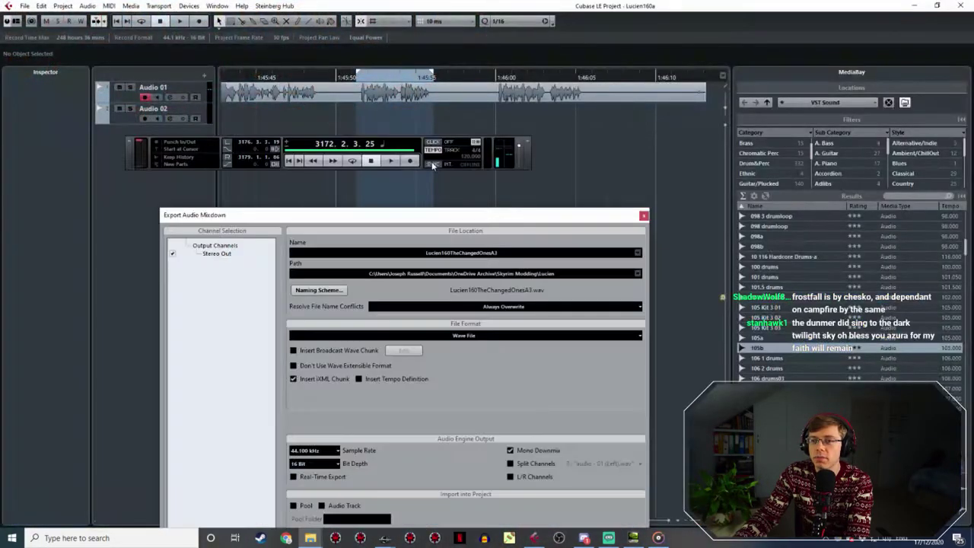
pyautogui.moveTo(556, 215); pyautogui.dragTo(507, 71)
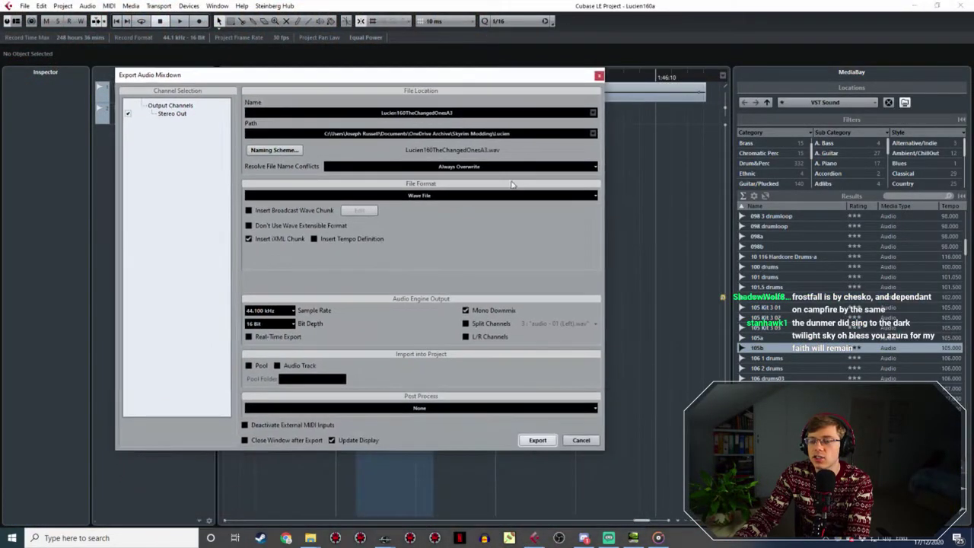
pyautogui.click(542, 438)
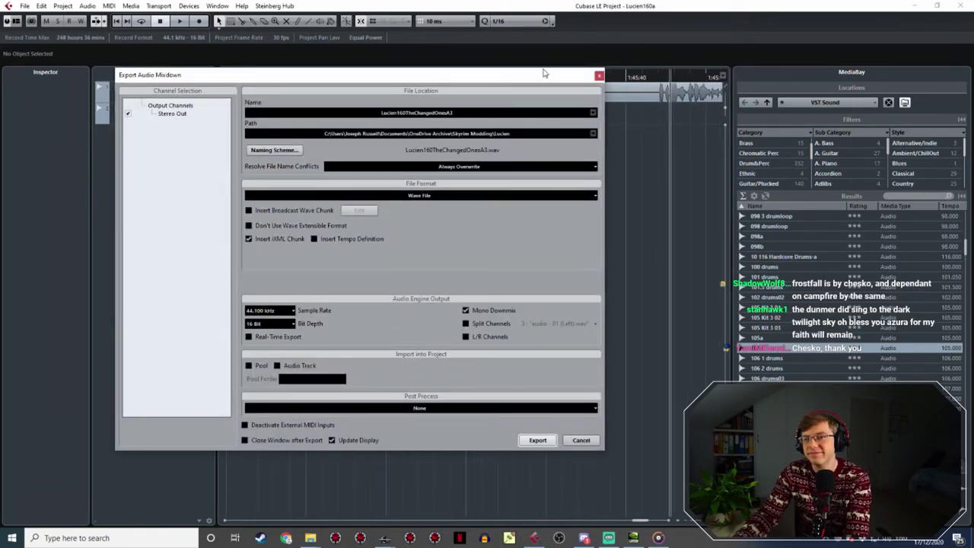
# Play the next line on Audio 01 and mark it as the export range from about 1:46:00 to 1:46:05.
pyautogui.moveTo(533, 75); pyautogui.dragTo(539, 302)
pyautogui.keyDown('ctrl'); pyautogui.scroll(-5, 607, 231); pyautogui.keyUp('ctrl')
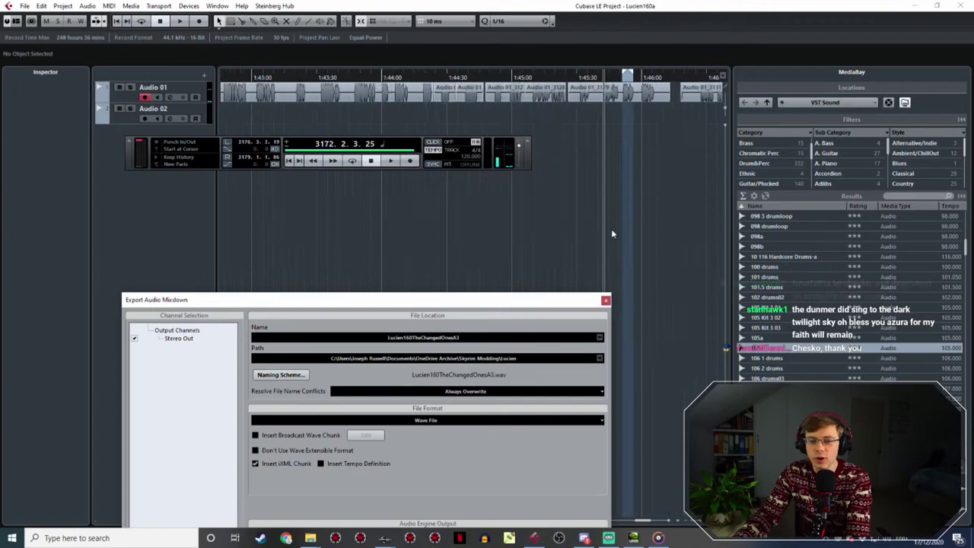
pyautogui.keyDown('ctrl'); pyautogui.scroll(6, 365, 107); pyautogui.keyUp('ctrl')
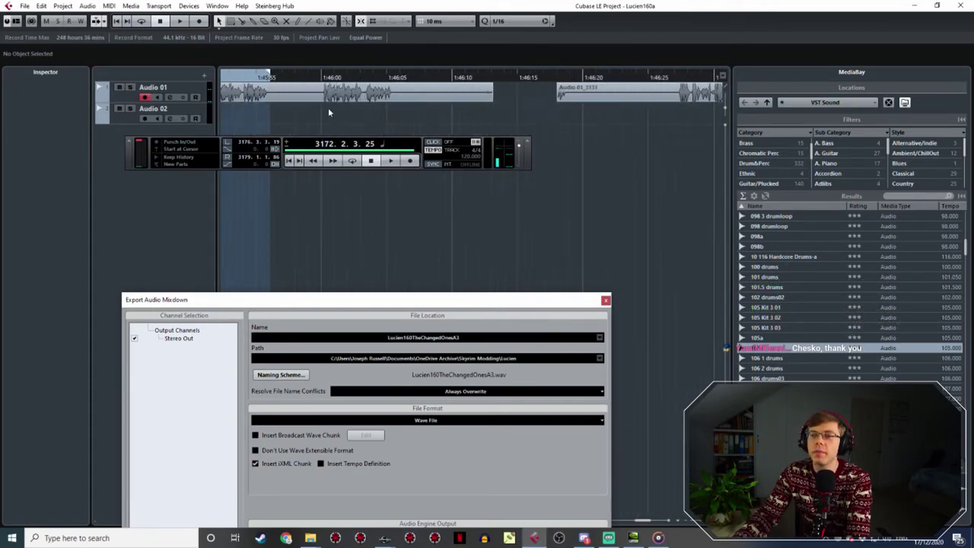
pyautogui.keyDown('ctrl'); pyautogui.scroll(1, 381, 103); pyautogui.keyUp('ctrl')
pyautogui.doubleClick(407, 78)
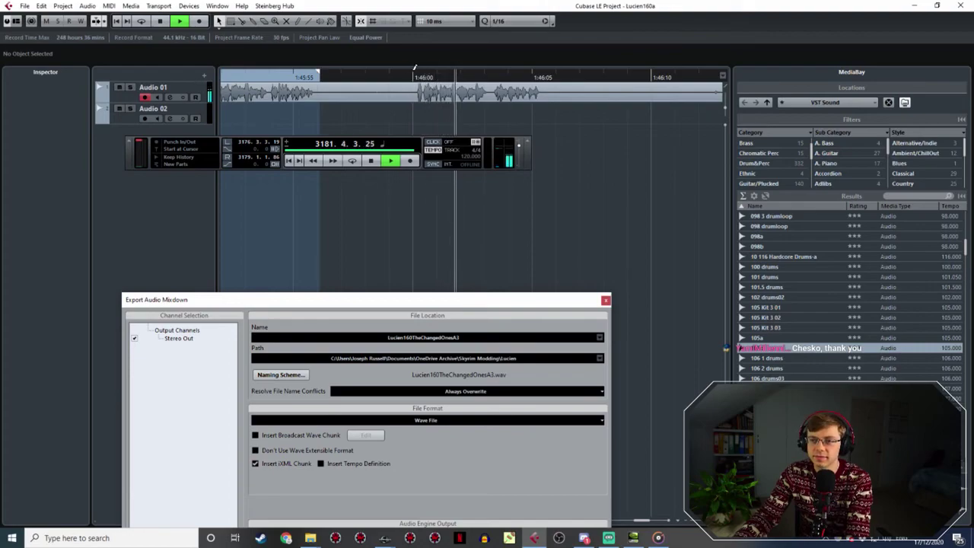
pyautogui.moveTo(413, 74); pyautogui.dragTo(541, 75)
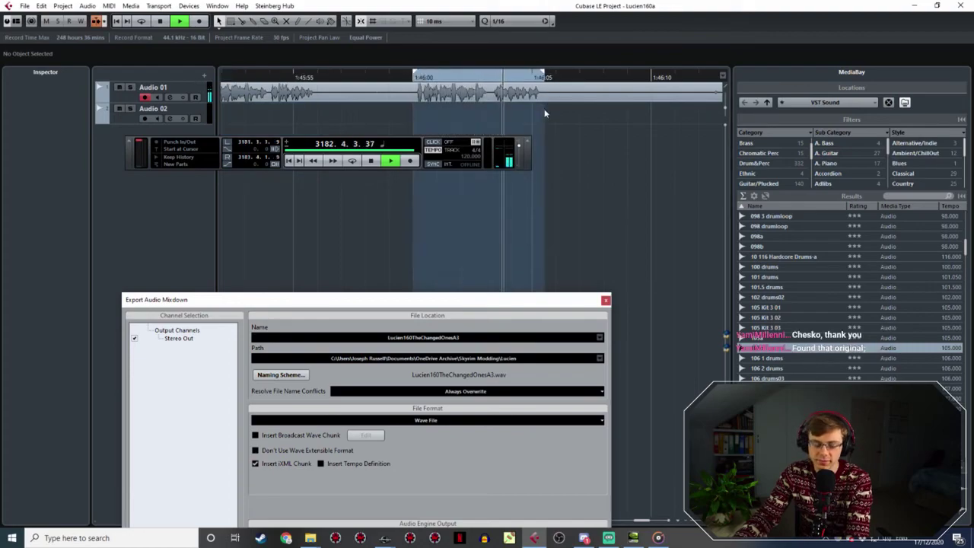
pyautogui.keyDown('ctrl'); pyautogui.scroll(1, 544, 113); pyautogui.keyUp('ctrl')
pyautogui.press('space')
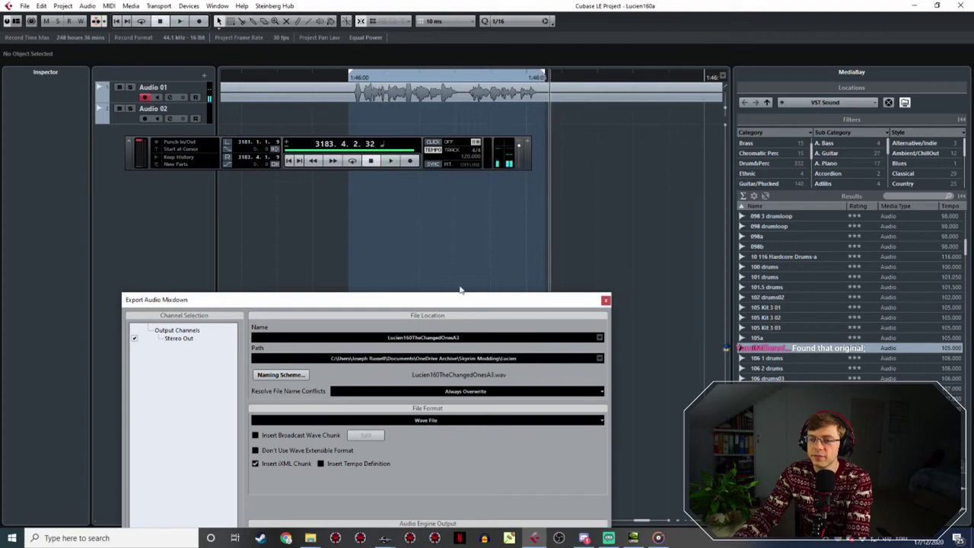
# Name the mixdown Lucien160TheChangedOnesA4 and export the marked line as a Wave file.
pyautogui.click(469, 338)
pyautogui.click(472, 340)
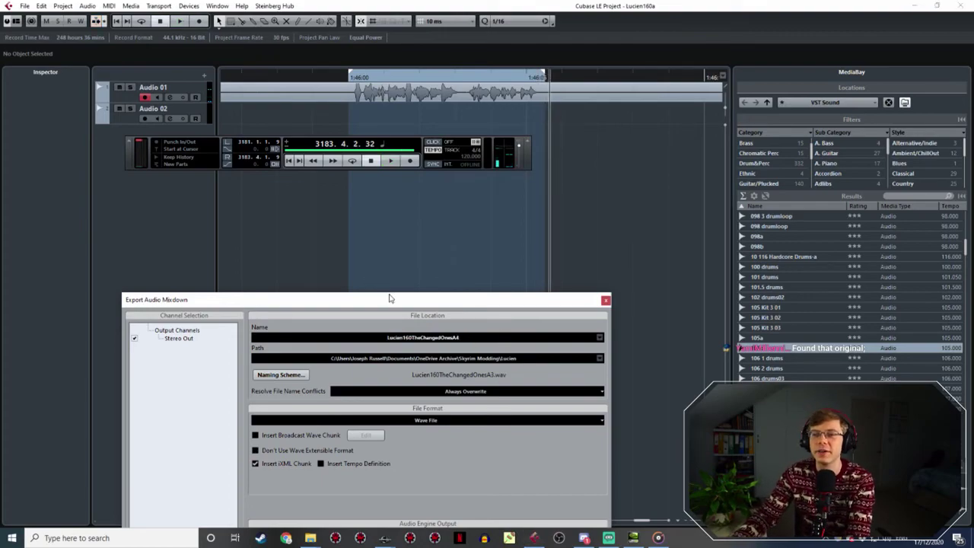
pyautogui.moveTo(389, 298); pyautogui.dragTo(414, 123)
pyautogui.click(570, 491)
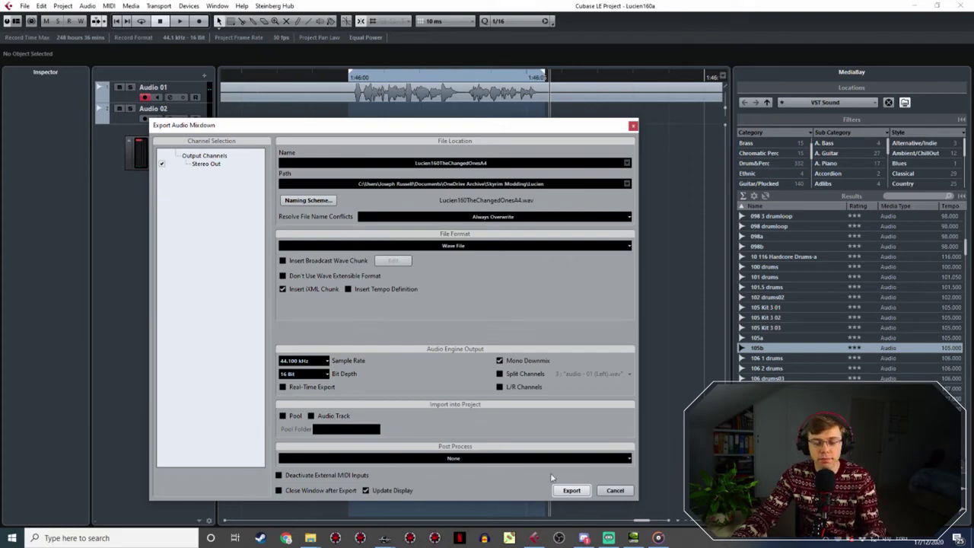
# Mark the first line in Audio 01_3131 from about 1:46:27 to 1:46:33 and play it through.
pyautogui.keyDown('ctrl'); pyautogui.scroll(-2, 642, 211); pyautogui.keyUp('ctrl')
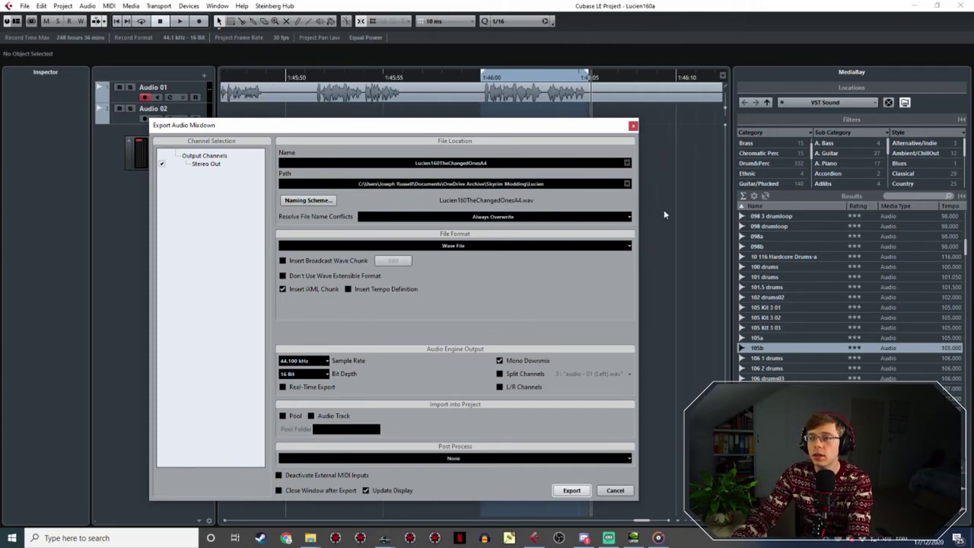
pyautogui.keyDown('ctrl'); pyautogui.scroll(-5, 668, 207); pyautogui.keyUp('ctrl')
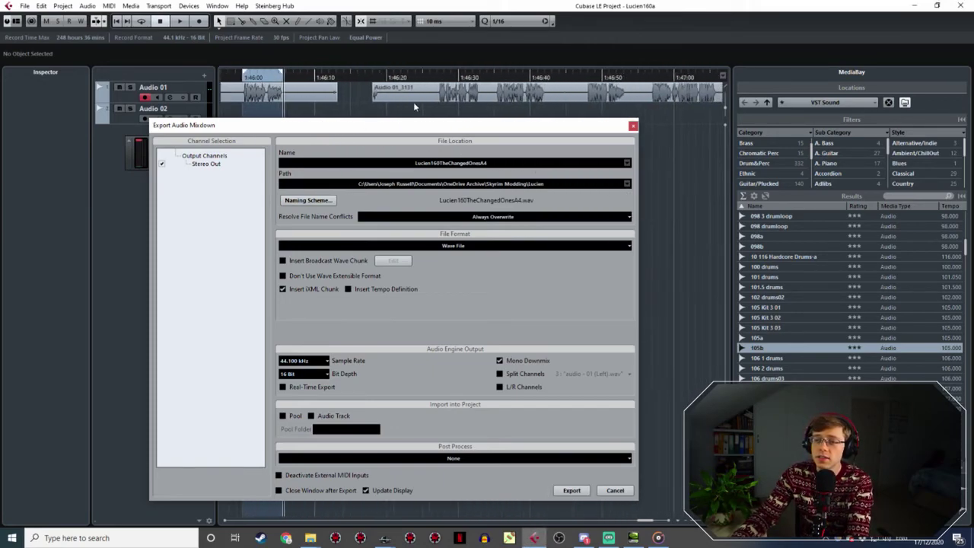
pyautogui.keyDown('ctrl'); pyautogui.scroll(4, 441, 84); pyautogui.keyUp('ctrl')
pyautogui.keyDown('ctrl'); pyautogui.click(436, 78); pyautogui.keyUp('ctrl')
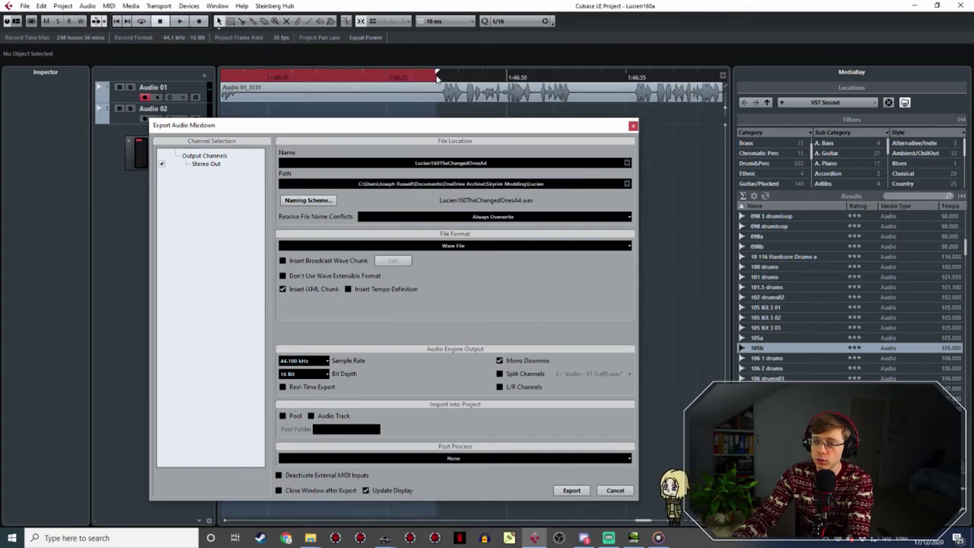
pyautogui.press('space')
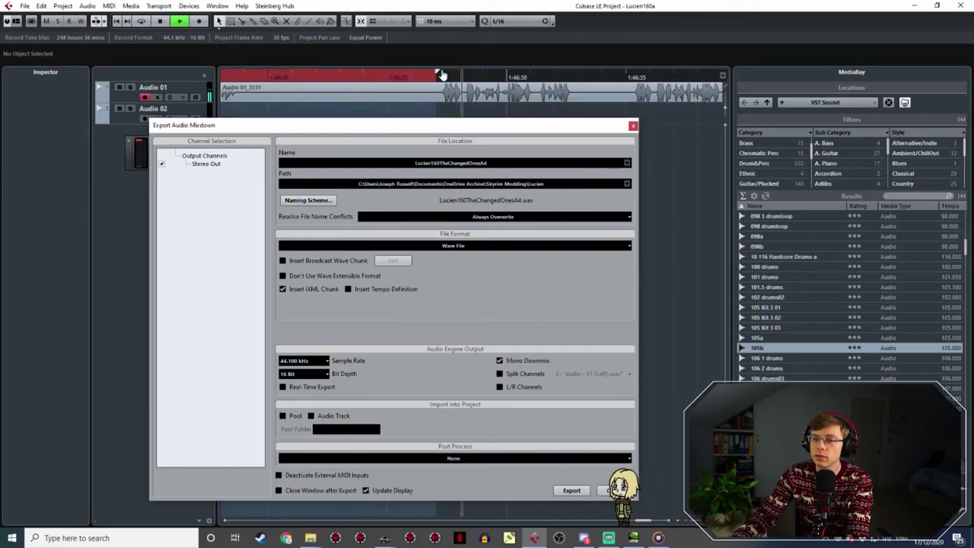
pyautogui.moveTo(443, 77); pyautogui.dragTo(573, 76)
pyautogui.keyDown('ctrl'); pyautogui.scroll(2, 424, 80); pyautogui.keyUp('ctrl')
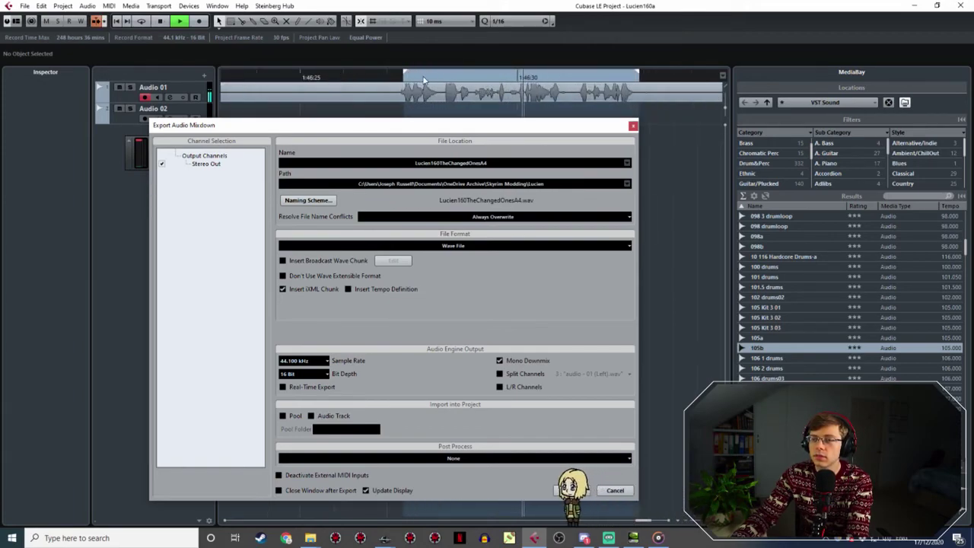
pyautogui.moveTo(405, 76); pyautogui.dragTo(394, 76)
pyautogui.press('space')
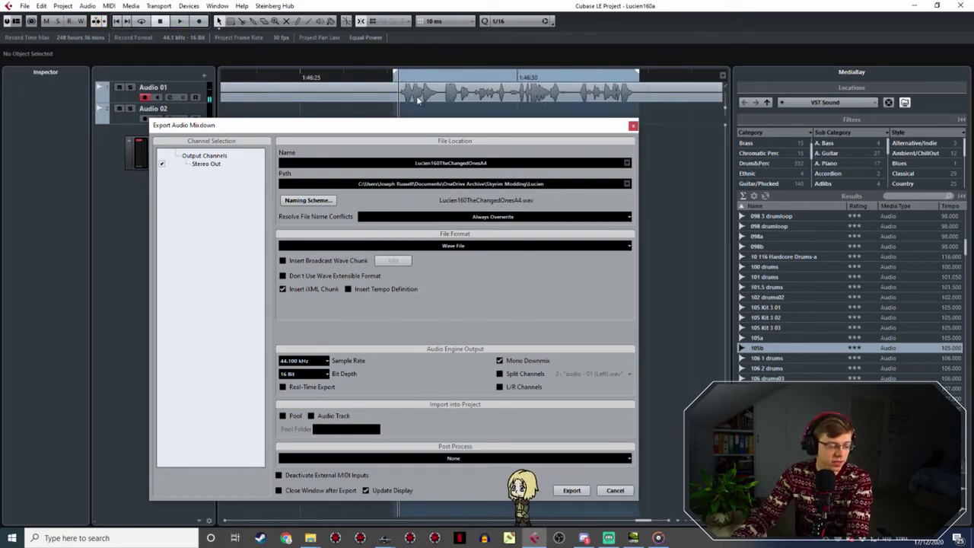
pyautogui.press('space')
pyautogui.keyDown('ctrl'); pyautogui.scroll(-2, 628, 98); pyautogui.keyUp('ctrl')
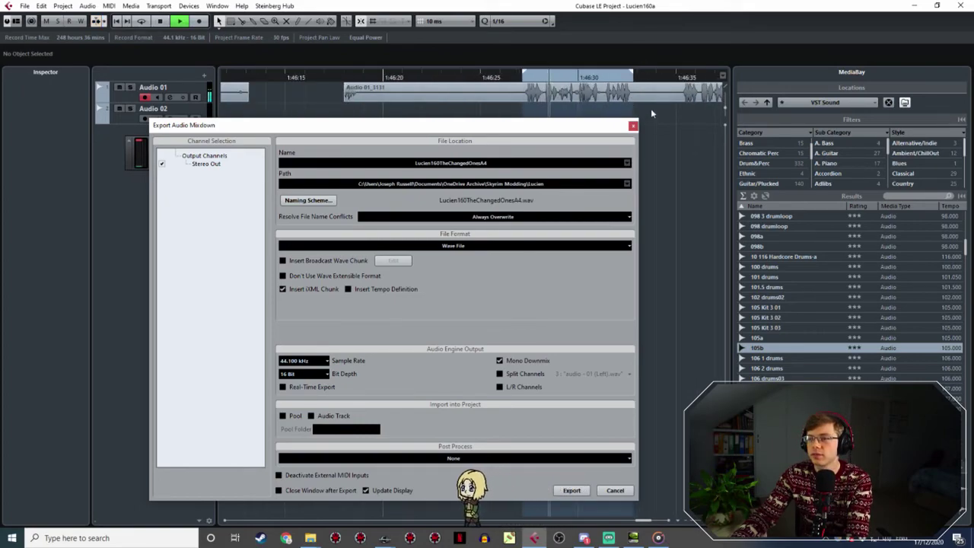
# Set the export range to the following line, about 1:46:35 to 1:46:42, and play it through.
pyautogui.keyDown('shift'); pyautogui.scroll(-2, 531, 86); pyautogui.keyUp('shift')
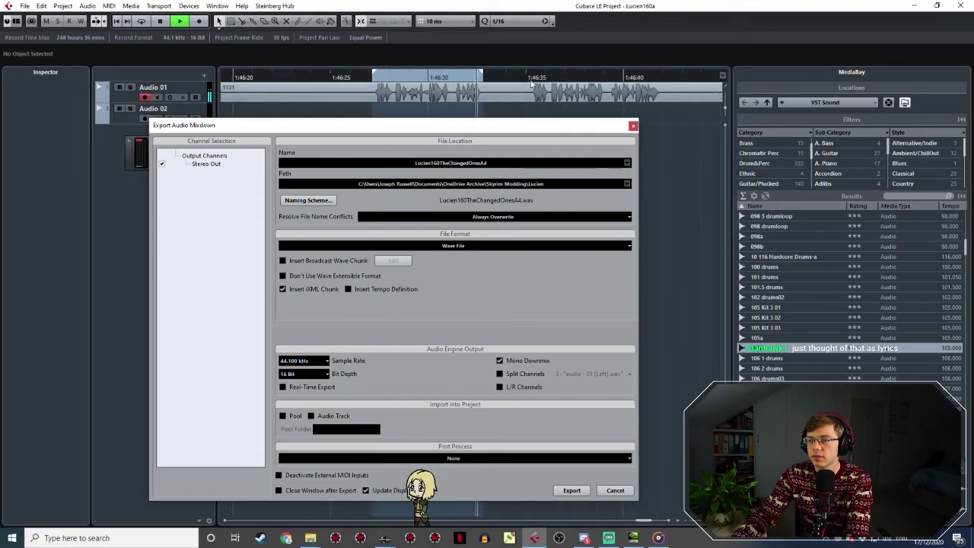
pyautogui.moveTo(530, 76); pyautogui.dragTo(668, 116)
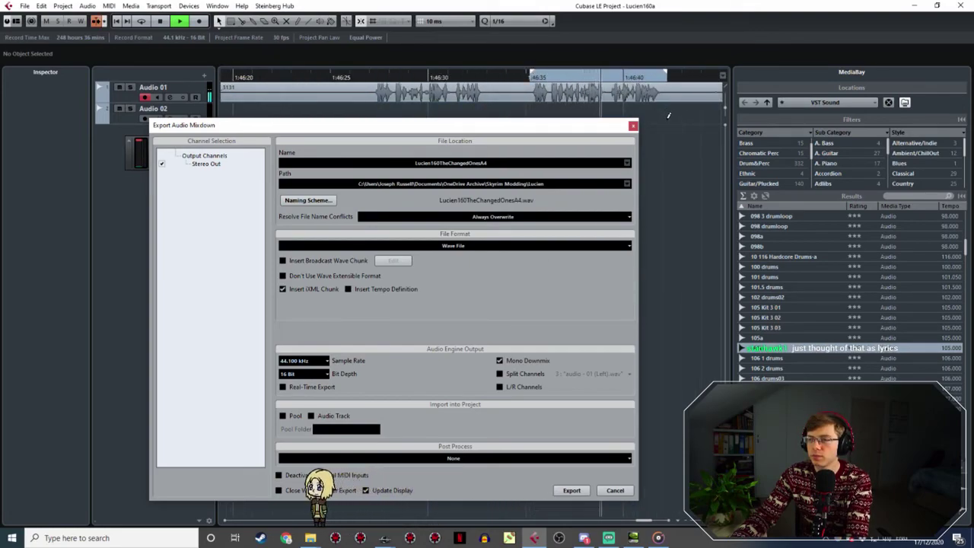
pyautogui.keyDown('shift'); pyautogui.scroll(-2, 525, 132); pyautogui.keyUp('shift')
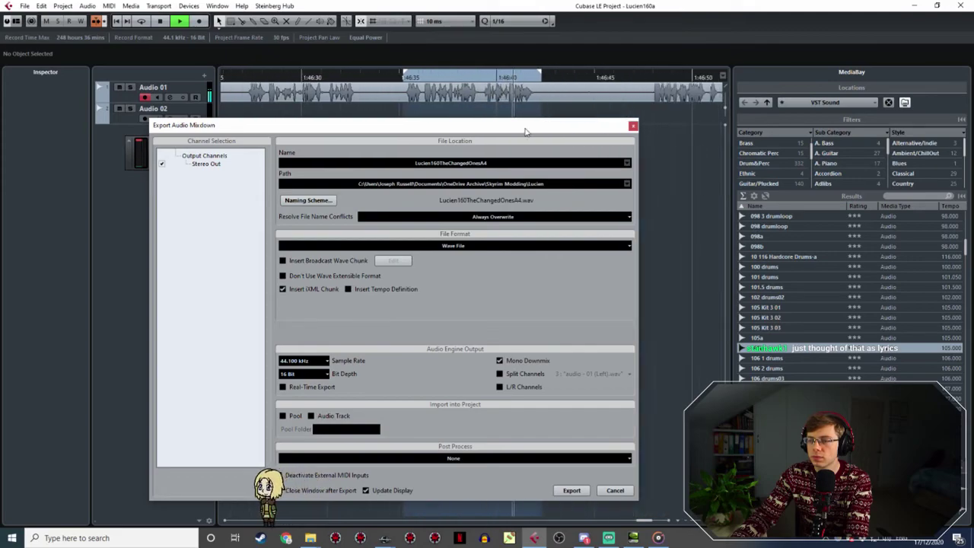
pyautogui.keyDown('shift'); pyautogui.scroll(-1, 524, 131); pyautogui.keyUp('shift')
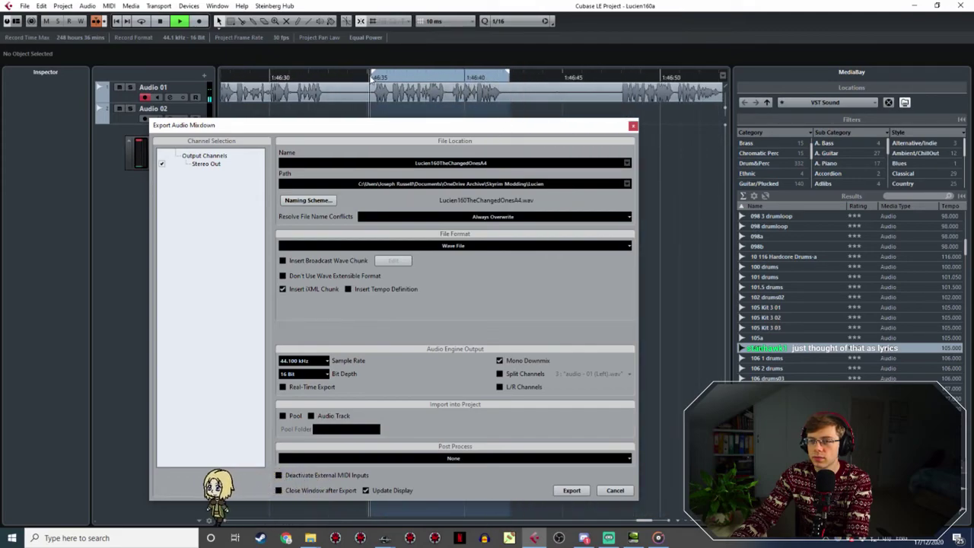
pyautogui.keyDown('ctrl'); pyautogui.scroll(2, 372, 75); pyautogui.keyUp('ctrl')
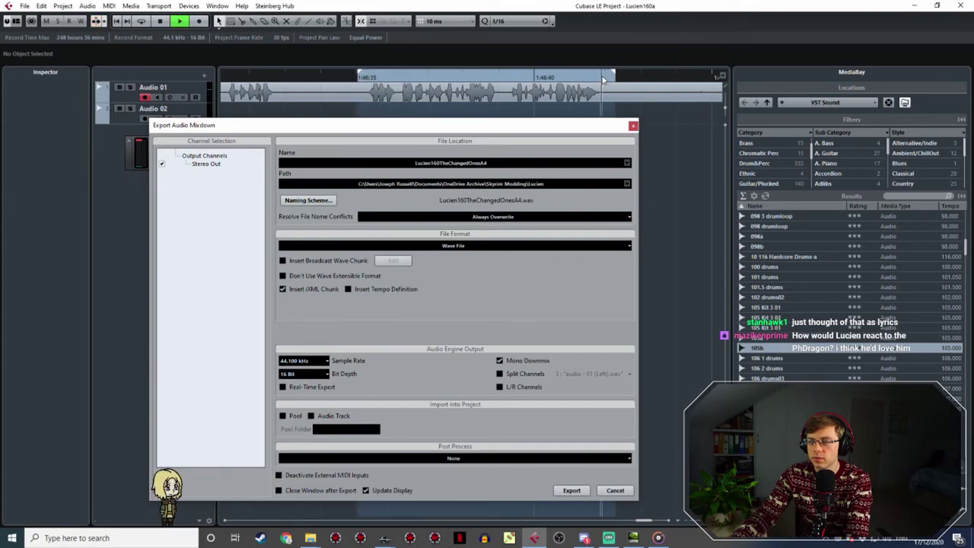
pyautogui.press('space')
# Name the mixdown Lucien160TheChangedOnesA5 and export the marked line as a Wave file.
pyautogui.doubleClick(503, 164)
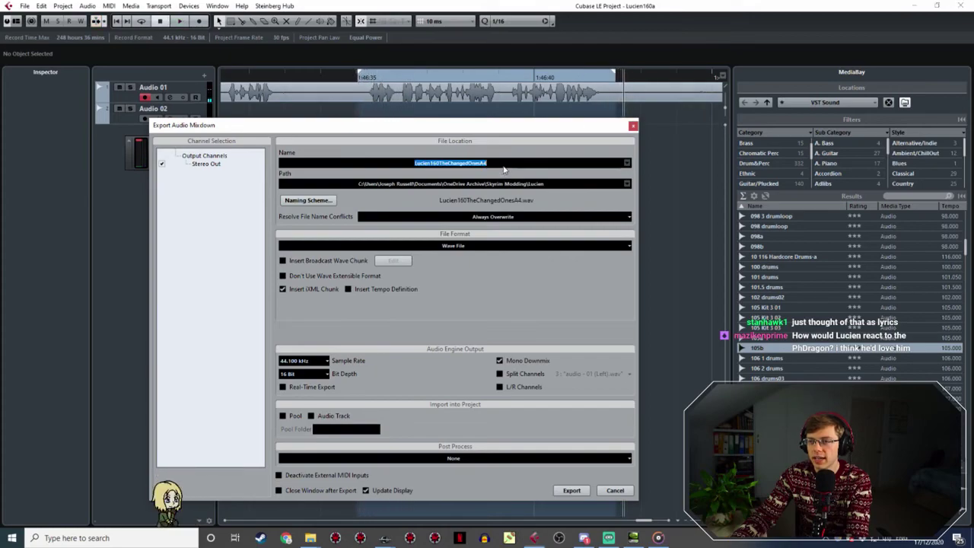
pyautogui.click(524, 168)
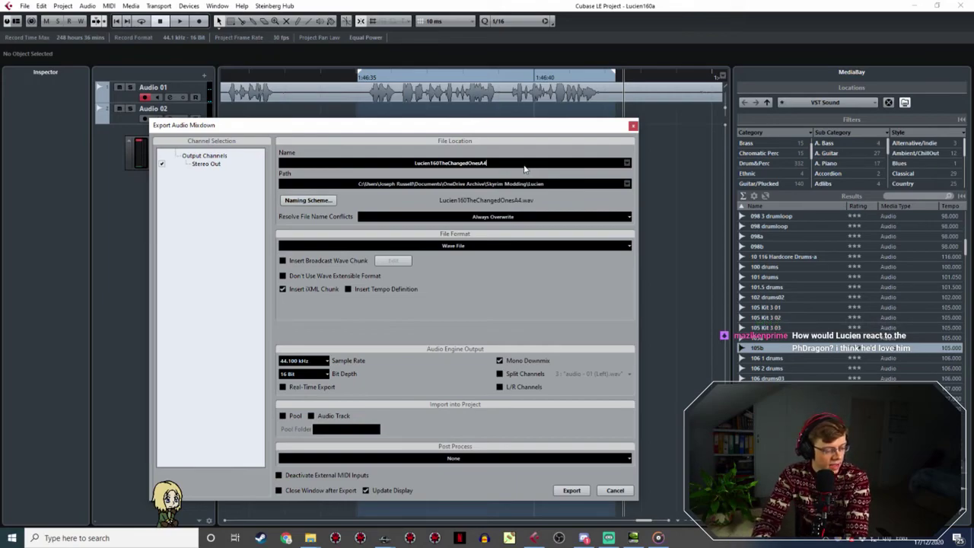
pyautogui.press('BackSpace')
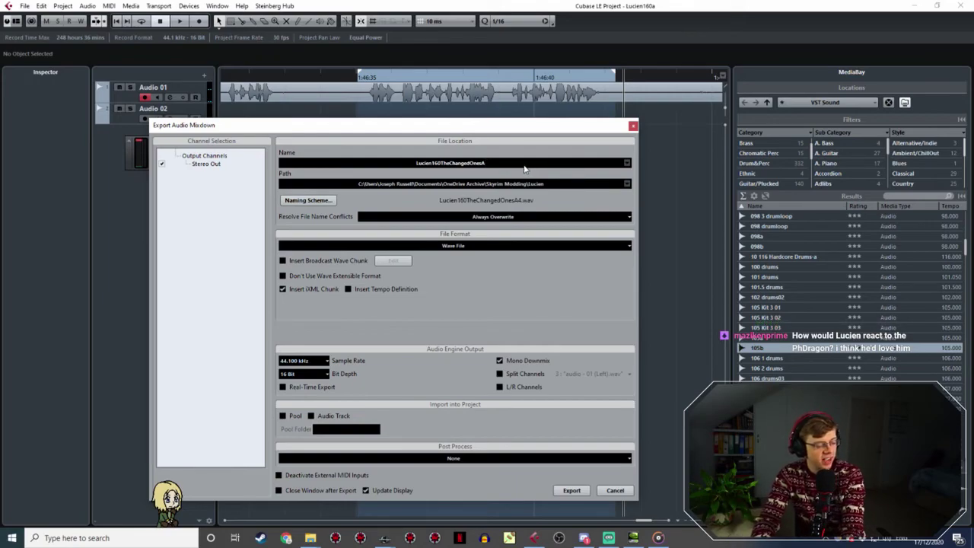
pyautogui.write('5')
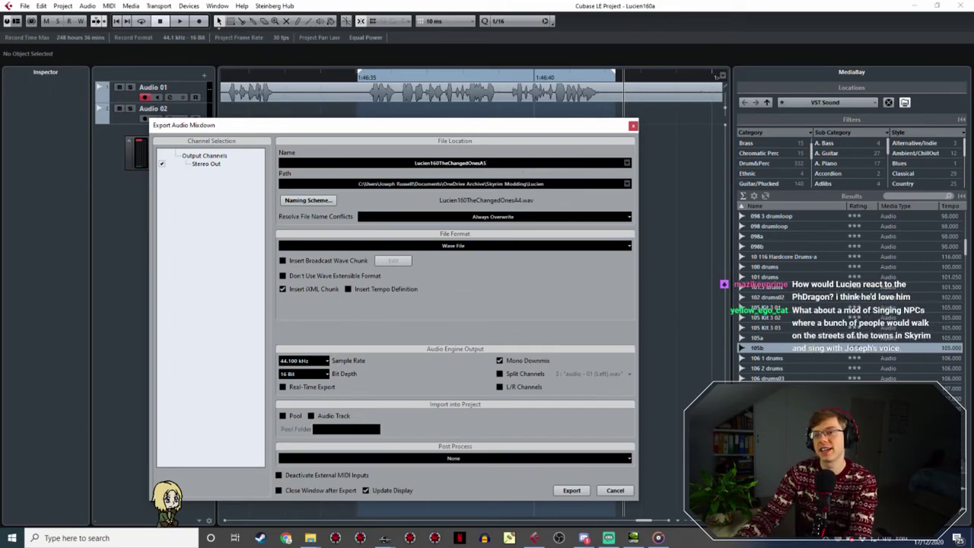
pyautogui.click(571, 491)
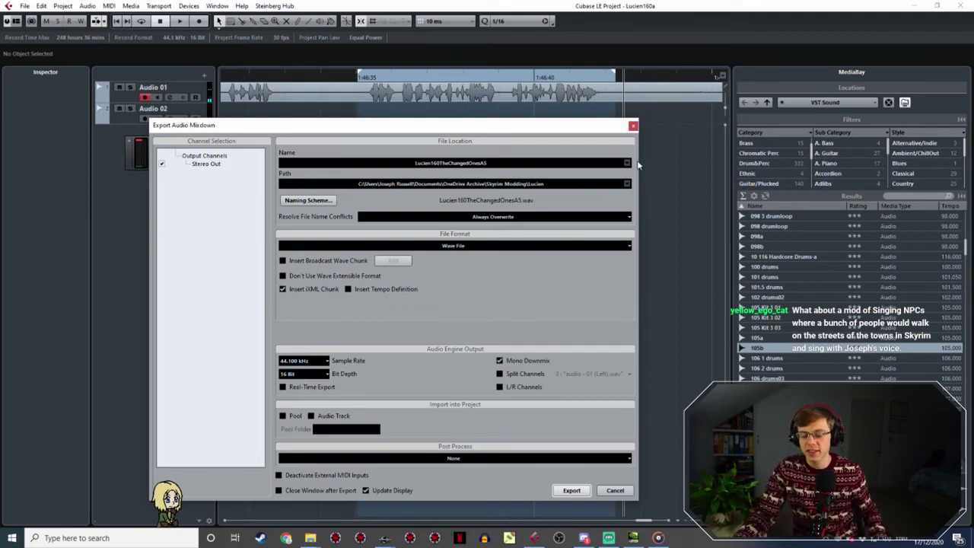
# Set the export range to the next line in Audio 01_3131, about 1:46:48 to 1:46:53, and play it through.
pyautogui.keyDown('ctrl'); pyautogui.scroll(-2, 673, 136); pyautogui.keyUp('ctrl')
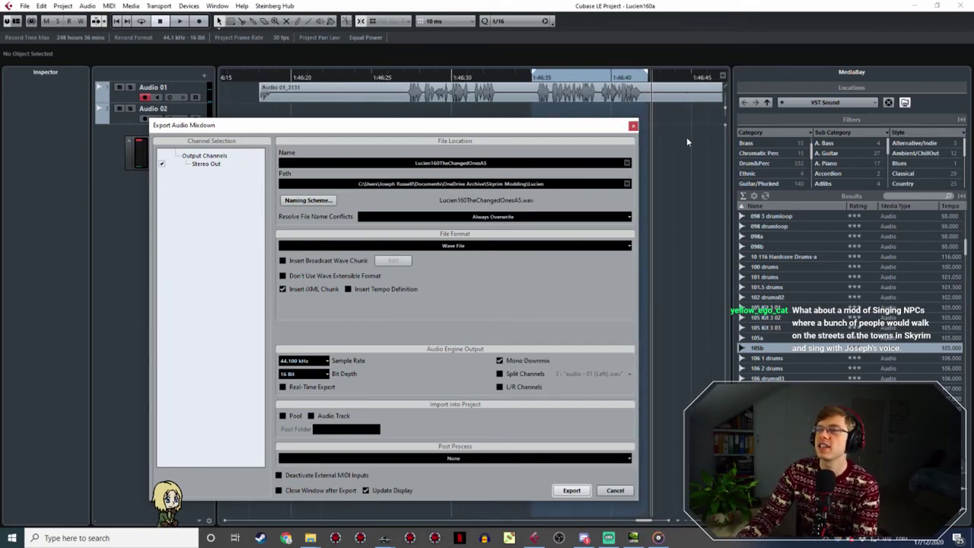
pyautogui.keyDown('ctrl'); pyautogui.scroll(3, 439, 99); pyautogui.keyUp('ctrl')
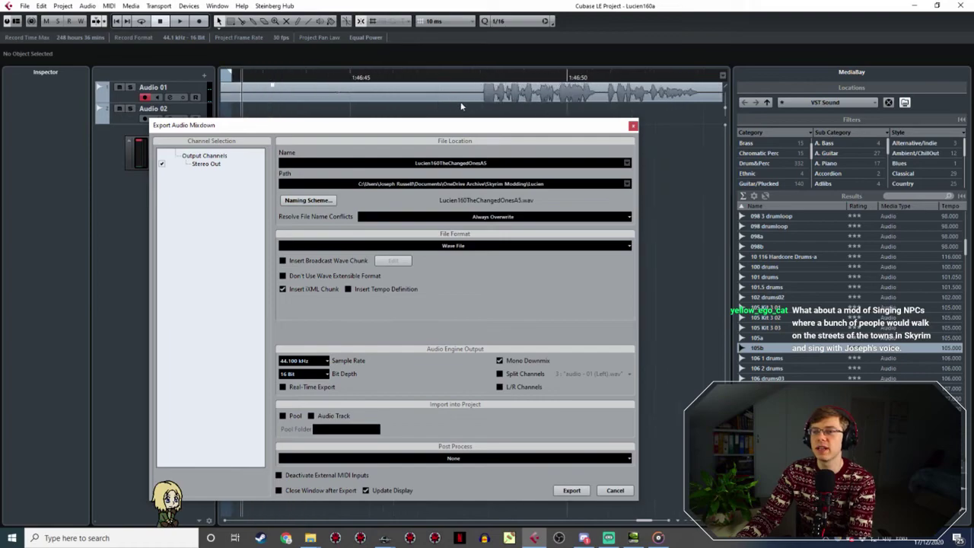
pyautogui.click(477, 77)
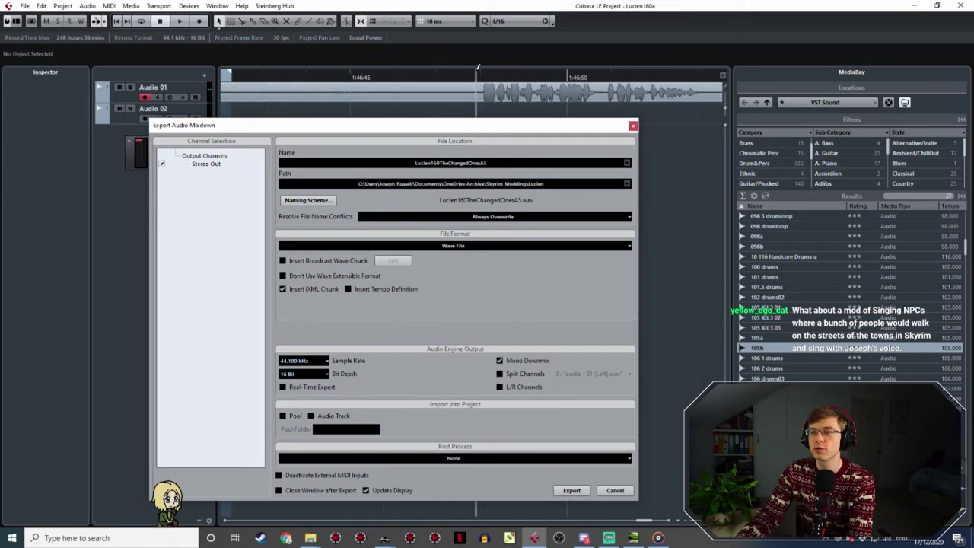
pyautogui.moveTo(478, 69); pyautogui.dragTo(711, 137)
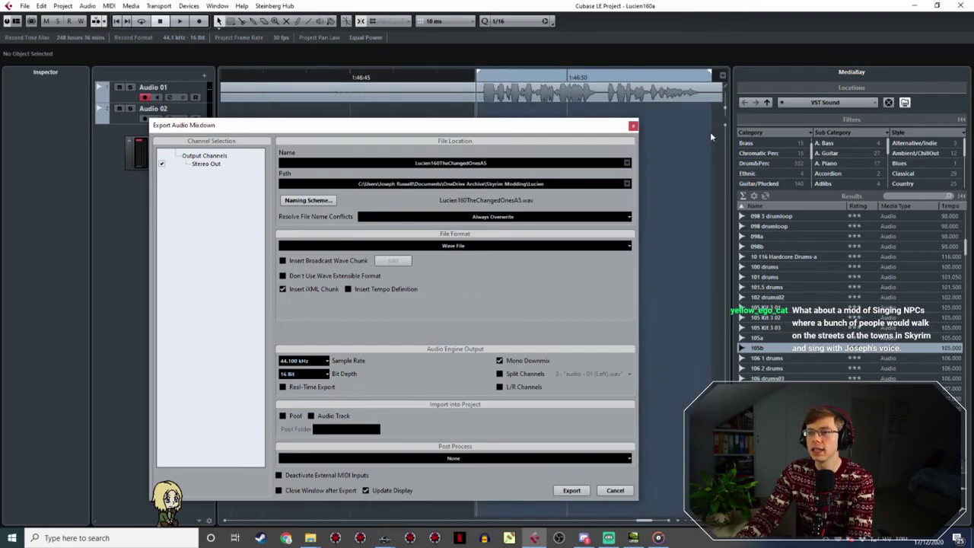
pyautogui.press('space')
pyautogui.keyDown('ctrl'); pyautogui.scroll(2, 463, 79); pyautogui.keyUp('ctrl')
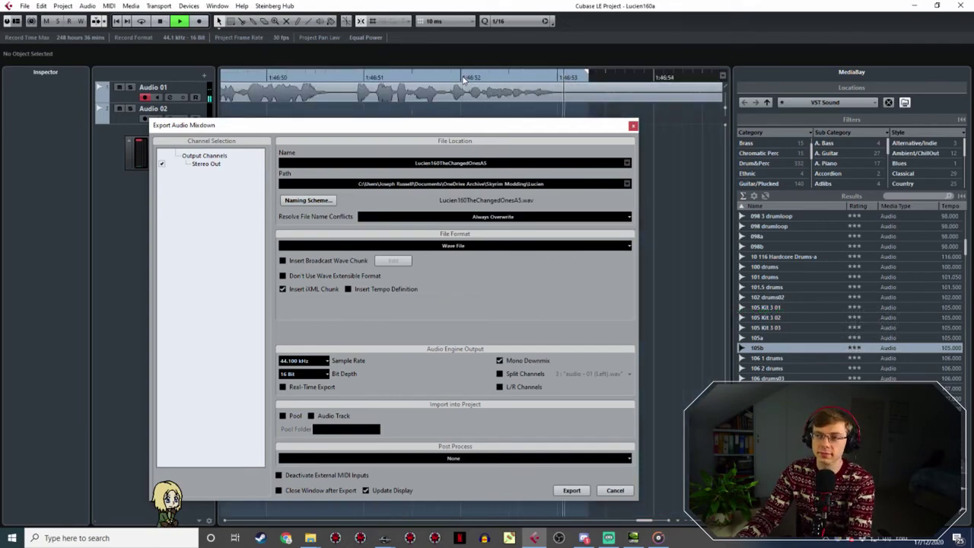
pyautogui.keyDown('ctrl'); pyautogui.scroll(-3, 463, 79); pyautogui.keyUp('ctrl')
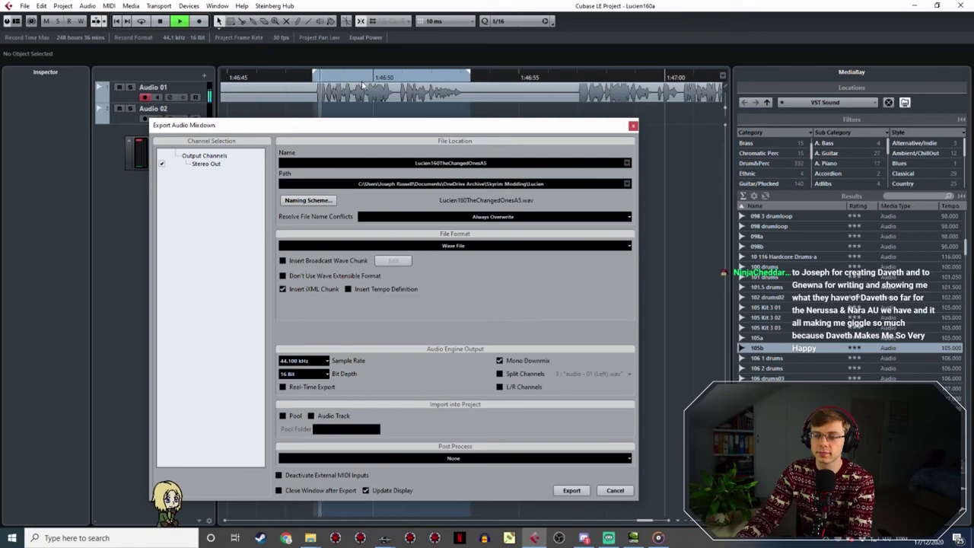
pyautogui.keyDown('ctrl'); pyautogui.scroll(2, 363, 86); pyautogui.keyUp('ctrl')
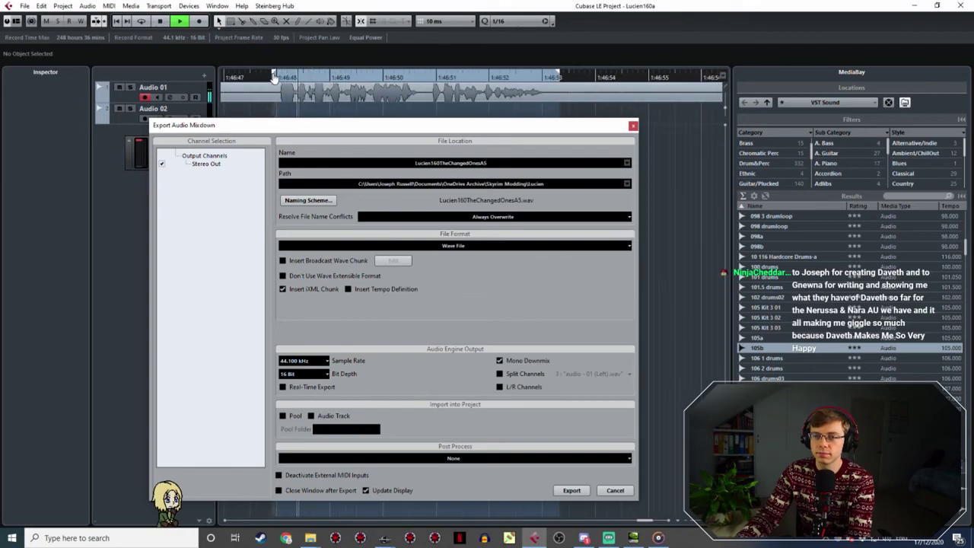
pyautogui.press('space')
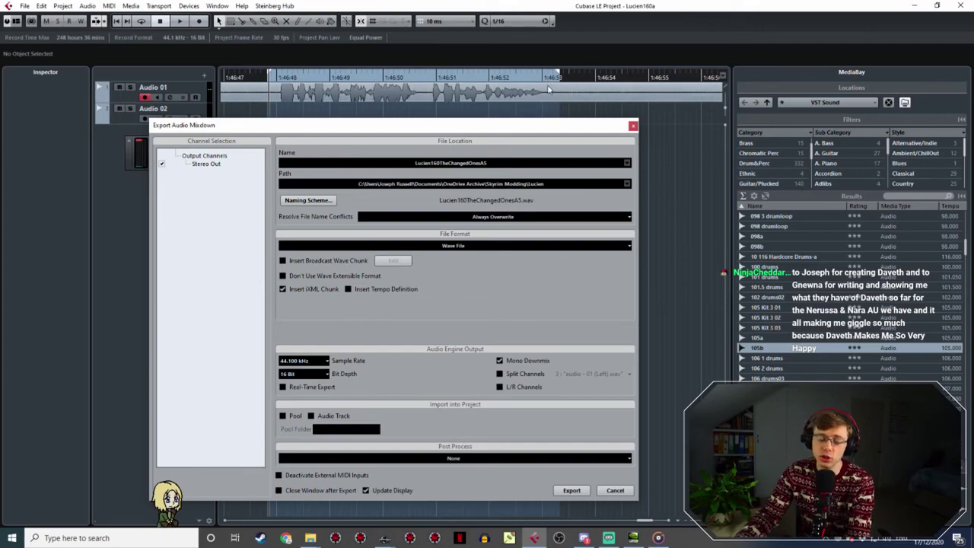
pyautogui.press('space')
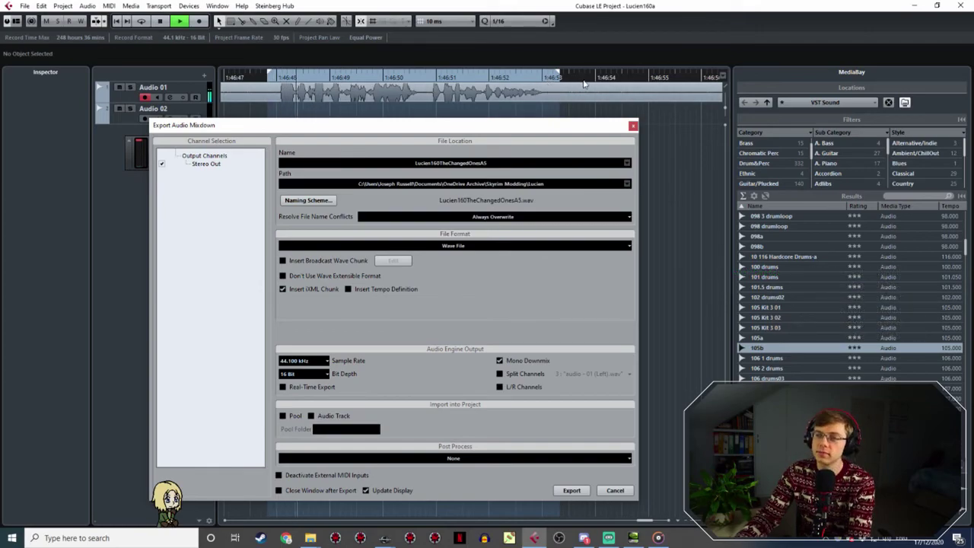
pyautogui.press('h')
pyautogui.keyDown('shift'); pyautogui.hscroll(1, 608, 110); pyautogui.keyUp('shift')
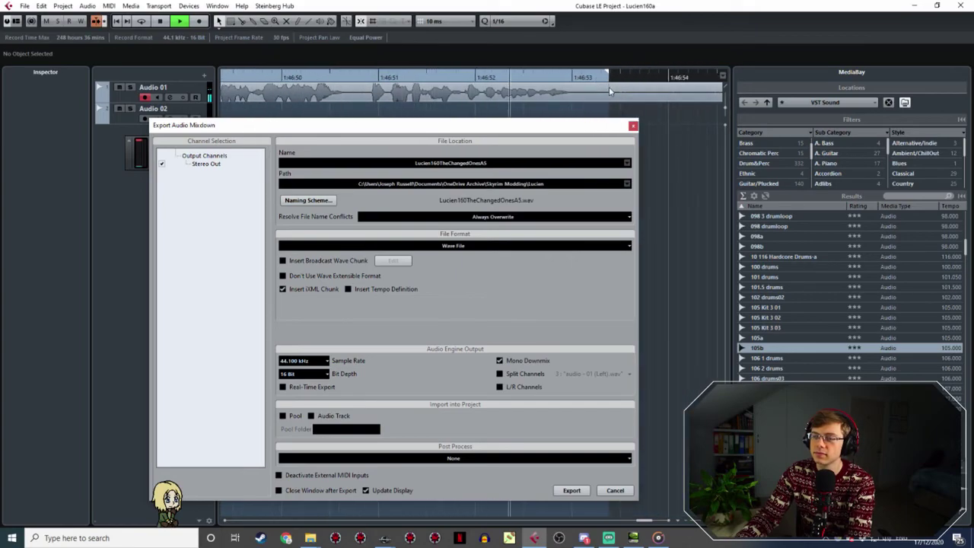
# Name the mixdown Lucien160TheChangedOnesA6 and export the marked line as a Wave file.
pyautogui.click(516, 162)
pyautogui.press('End')
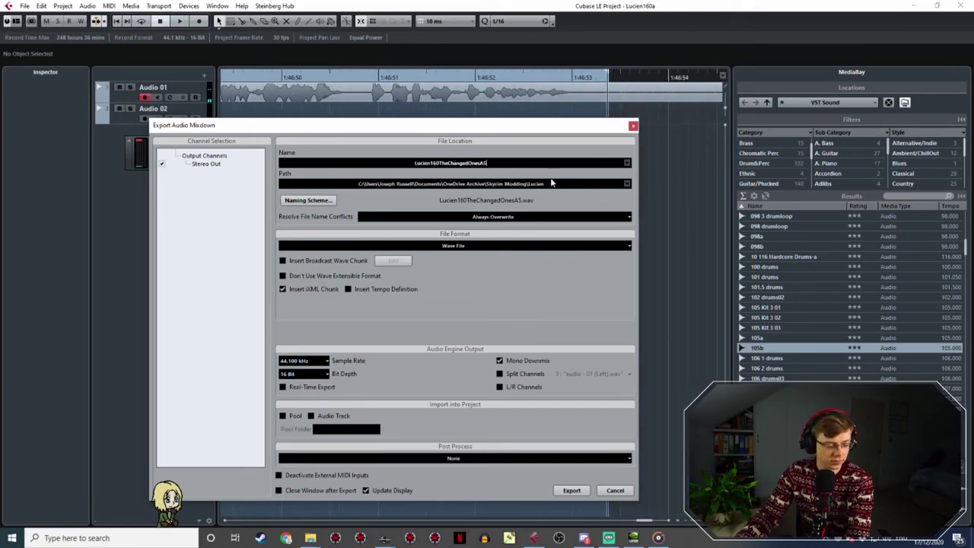
pyautogui.press('BackSpace')
pyautogui.write('6')
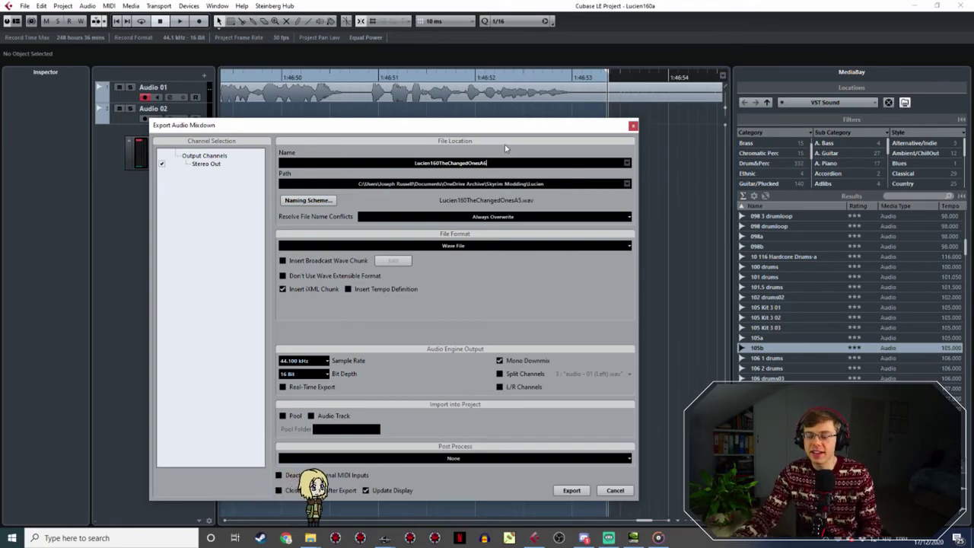
pyautogui.click(571, 490)
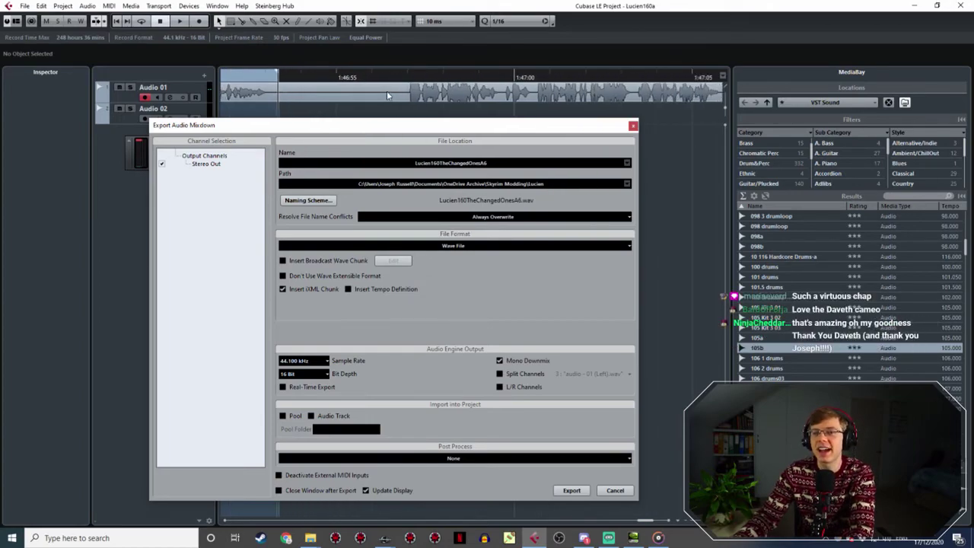
# Set the export range to the last line in Audio 01_3131, about 1:46:57 to 1:47:06, and play it through.
pyautogui.moveTo(403, 72); pyautogui.dragTo(721, 114)
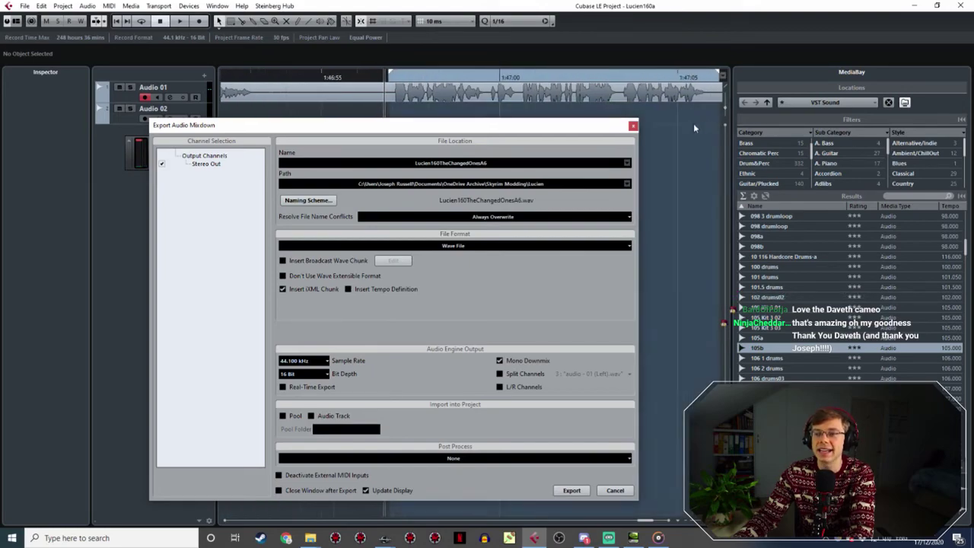
pyautogui.keyDown('ctrl'); pyautogui.scroll(-5, 392, 104); pyautogui.keyUp('ctrl')
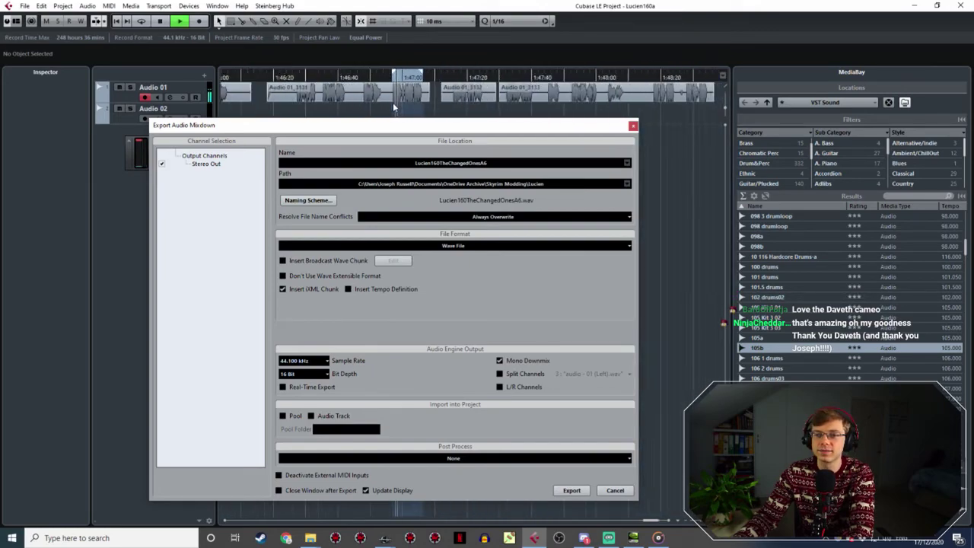
pyautogui.keyDown('ctrl'); pyautogui.scroll(4, 396, 101); pyautogui.keyUp('ctrl')
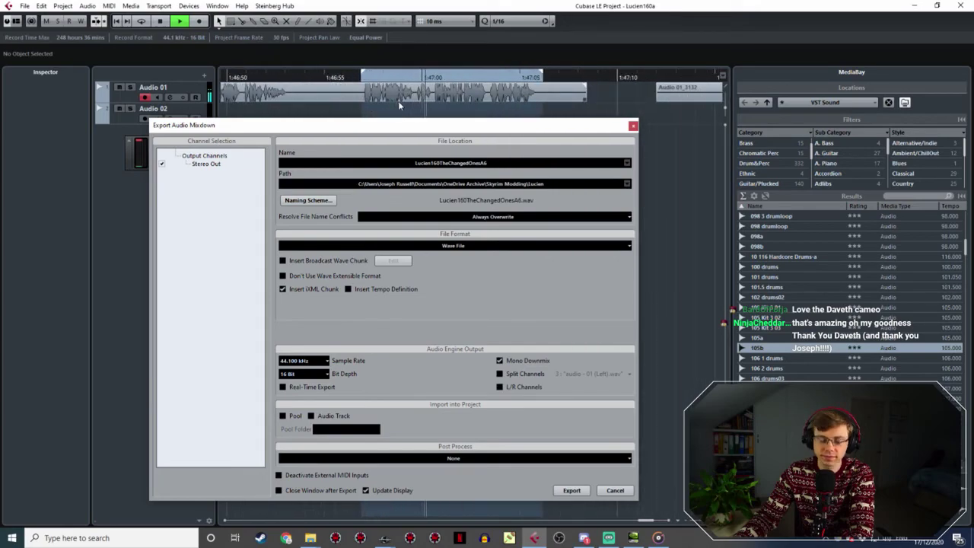
pyautogui.keyDown('shift'); pyautogui.hscroll(2, 532, 104); pyautogui.keyUp('shift')
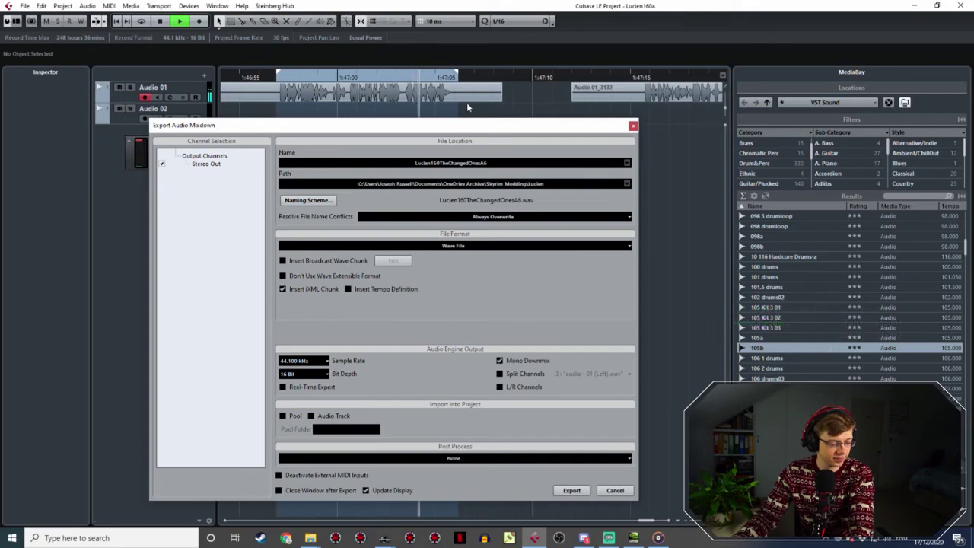
pyautogui.keyDown('ctrl'); pyautogui.scroll(2, 466, 102); pyautogui.keyUp('ctrl')
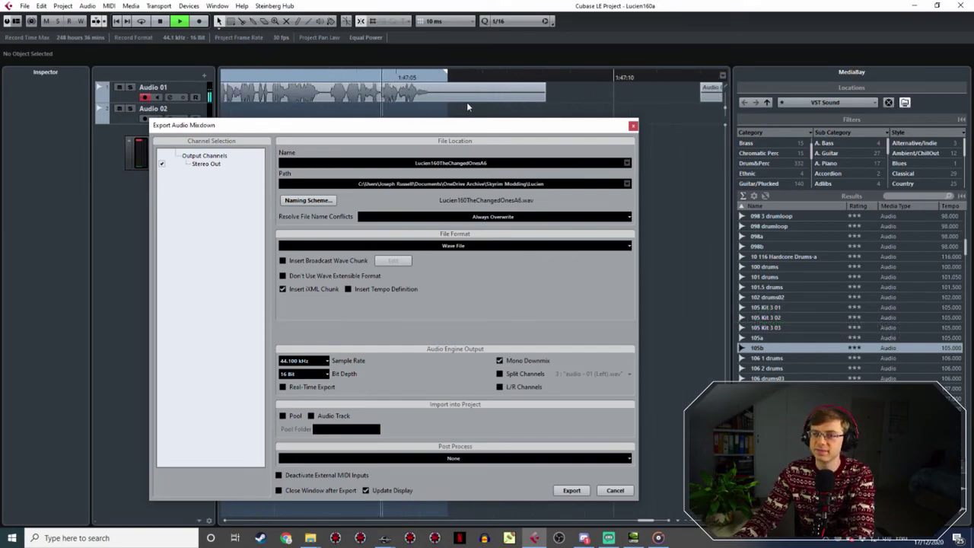
pyautogui.press('space')
# Name the mixdown Lucien160TheChangedOnesA7 and export the marked line as a Wave file.
pyautogui.click(472, 163)
pyautogui.click(505, 164)
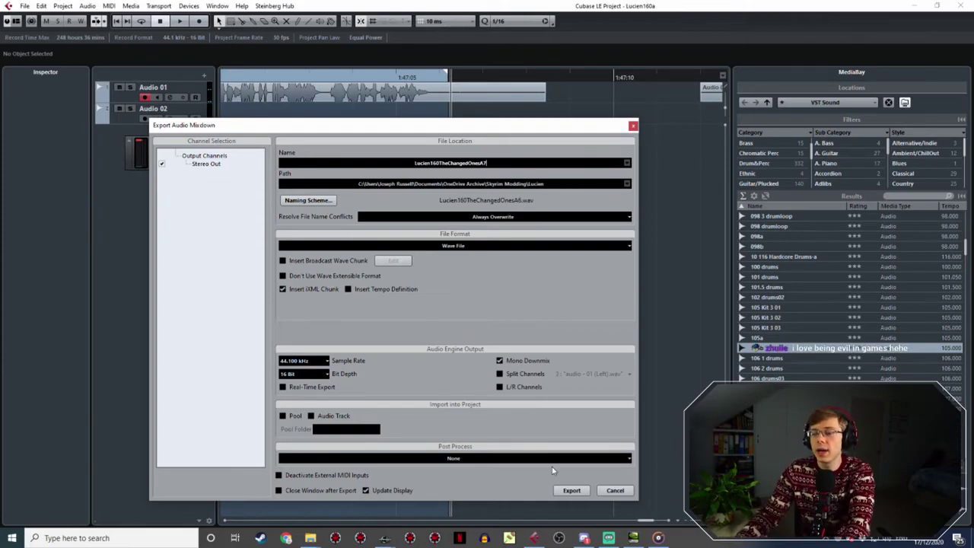
pyautogui.click(571, 490)
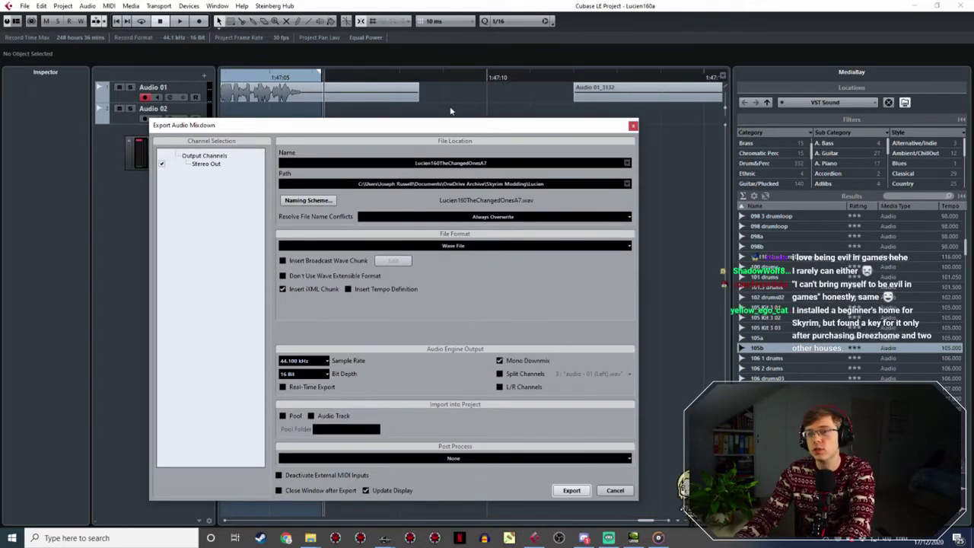
# Move the export dialog clear of the tracks and mark the start of Audio 01_3132's speech, about 1:47:16 to 1:47:20.
pyautogui.moveTo(524, 125); pyautogui.dragTo(573, 209)
pyautogui.press('g')
pyautogui.press('g')
pyautogui.press('g')
pyautogui.press('g')
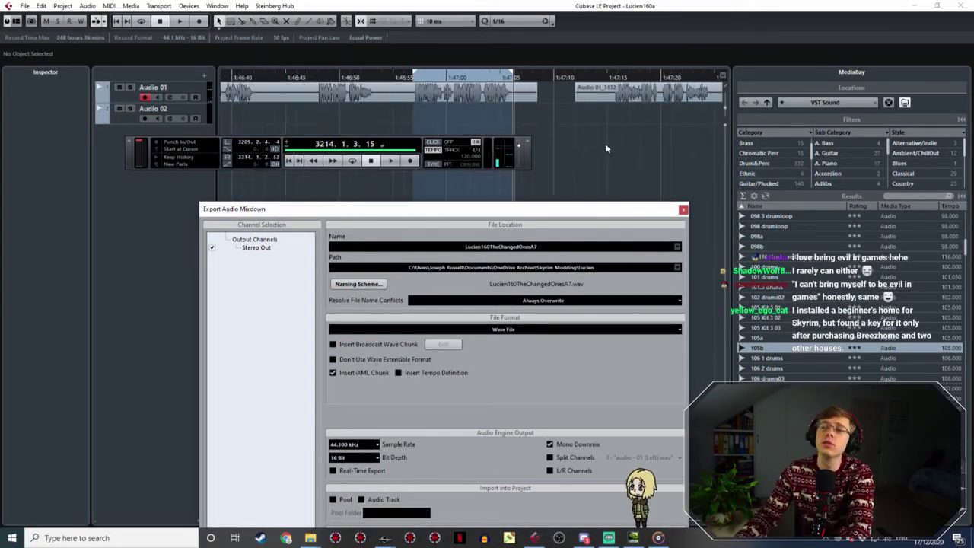
pyautogui.keyDown('ctrl'); pyautogui.scroll(3, 430, 95); pyautogui.keyUp('ctrl')
pyautogui.click(413, 74)
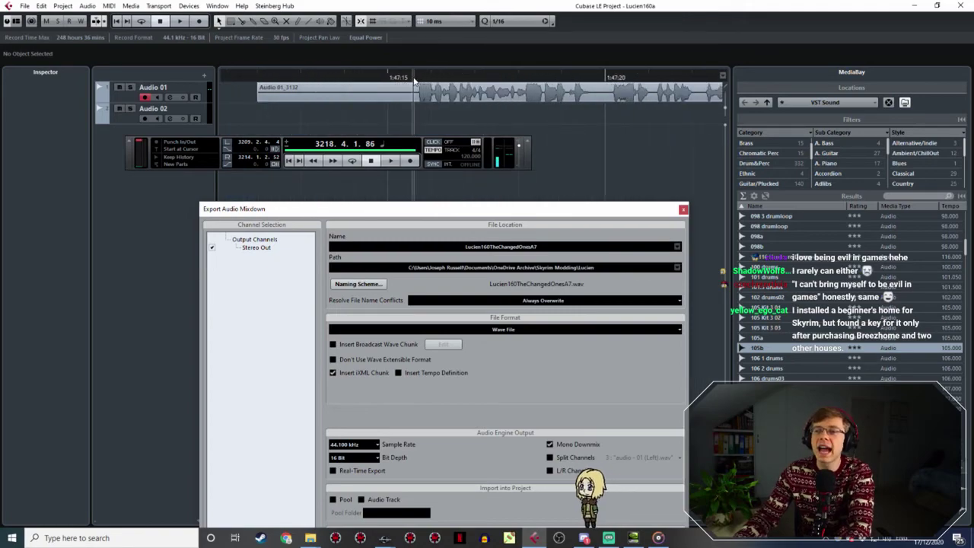
pyautogui.moveTo(417, 67); pyautogui.dragTo(592, 121)
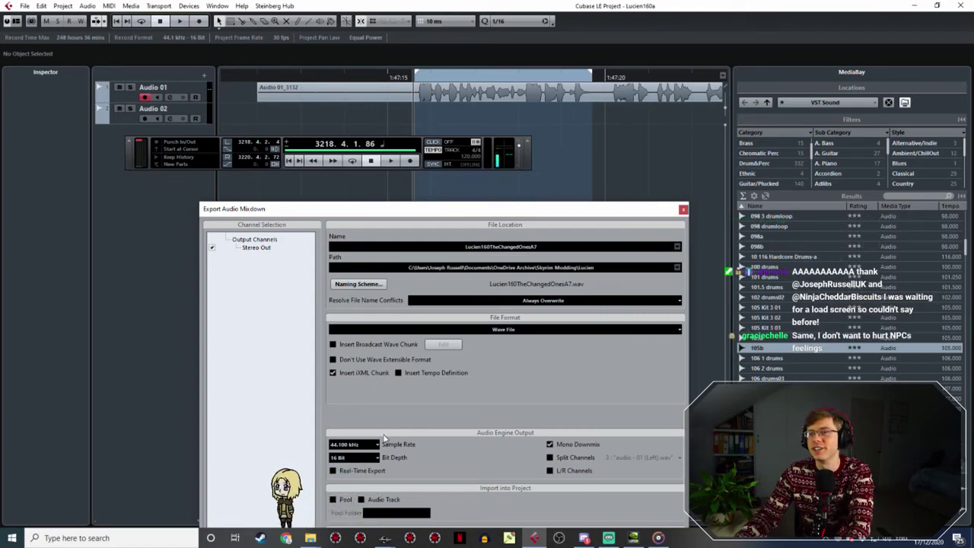
# Switch to Creation Kit and close the Topic Info and Dialogue Scene Action dialogs of the last scene action, accepting both.
pyautogui.click(384, 538)
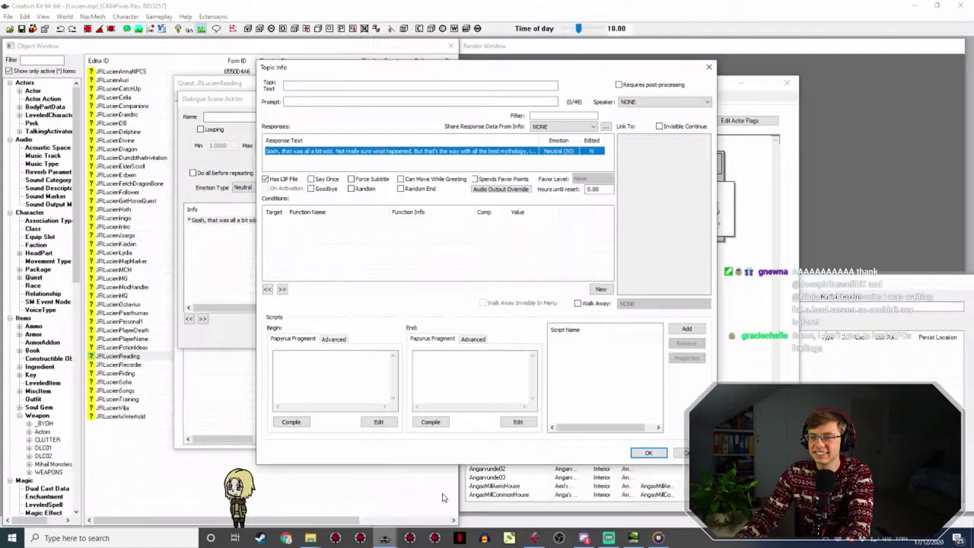
pyautogui.click(387, 490)
pyautogui.click(647, 452)
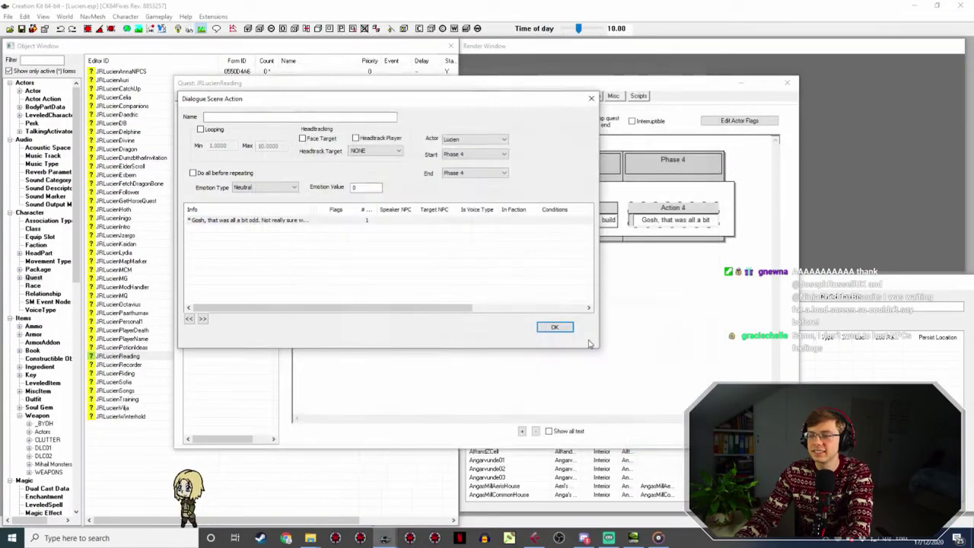
pyautogui.click(557, 327)
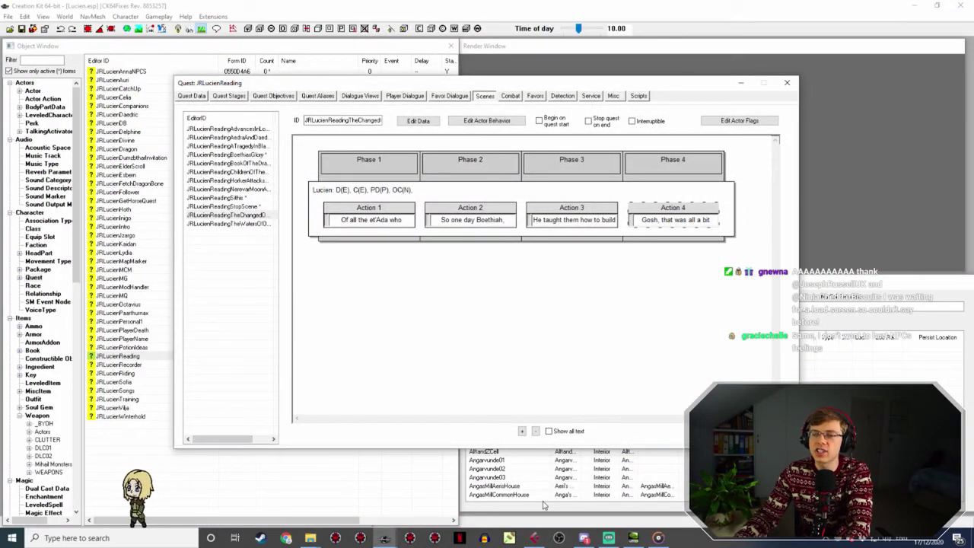
# Return to Cubase, play the line in Audio 01_3132 and extend its export range to about 1:47:16 to 1:47:24.
pyautogui.click(536, 537)
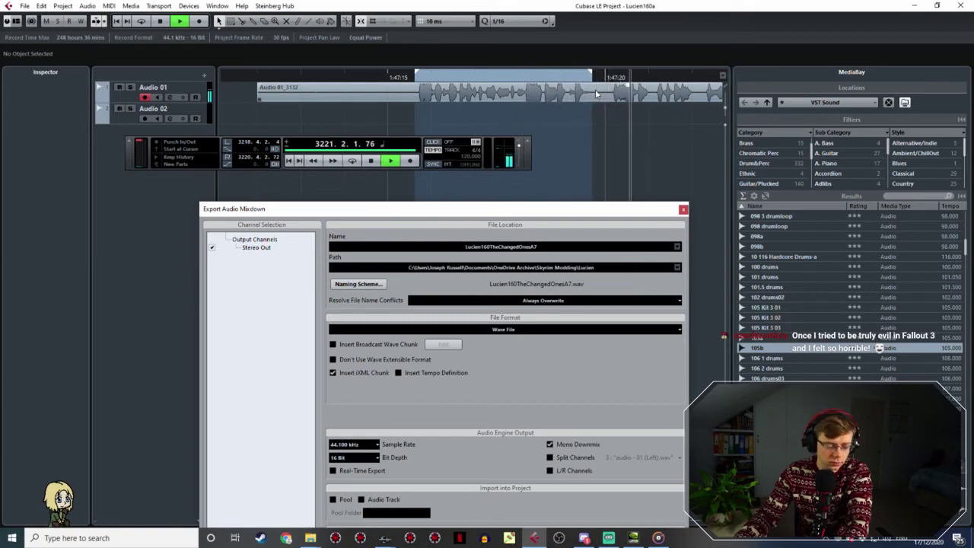
pyautogui.moveTo(395, 76); pyautogui.dragTo(537, 111)
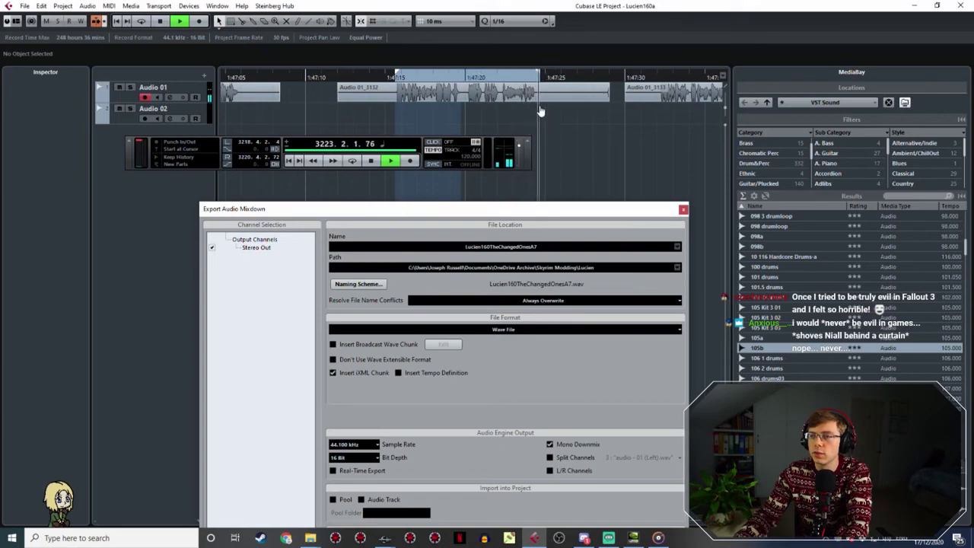
pyautogui.press('space')
# Name the mixdown Lucien160TheChangedOnesA8 and export the marked line as a Wave file.
pyautogui.click(559, 235)
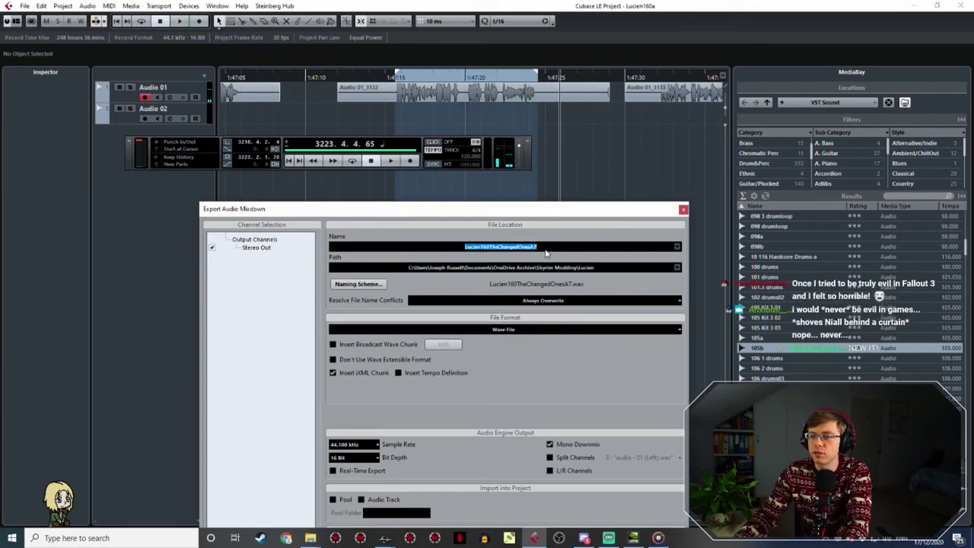
pyautogui.press('End')
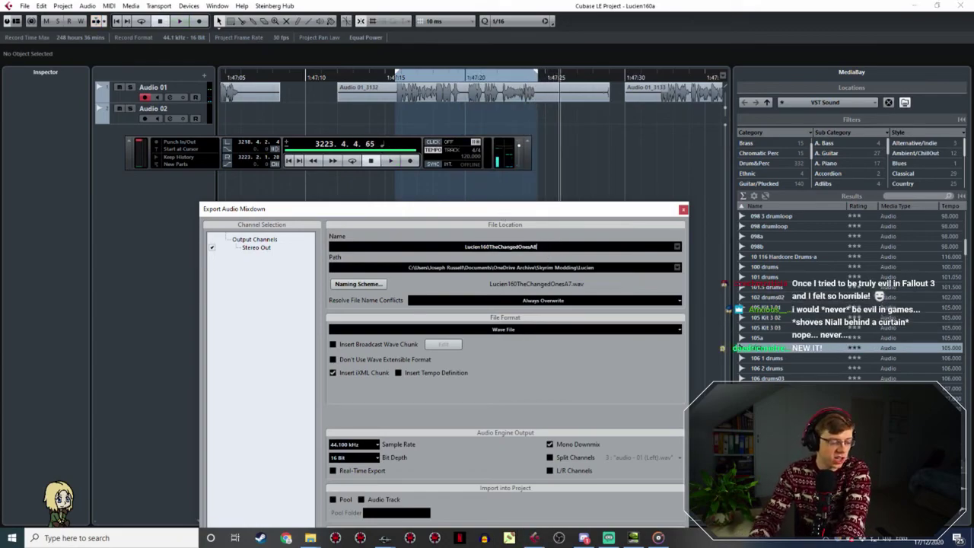
pyautogui.write('8')
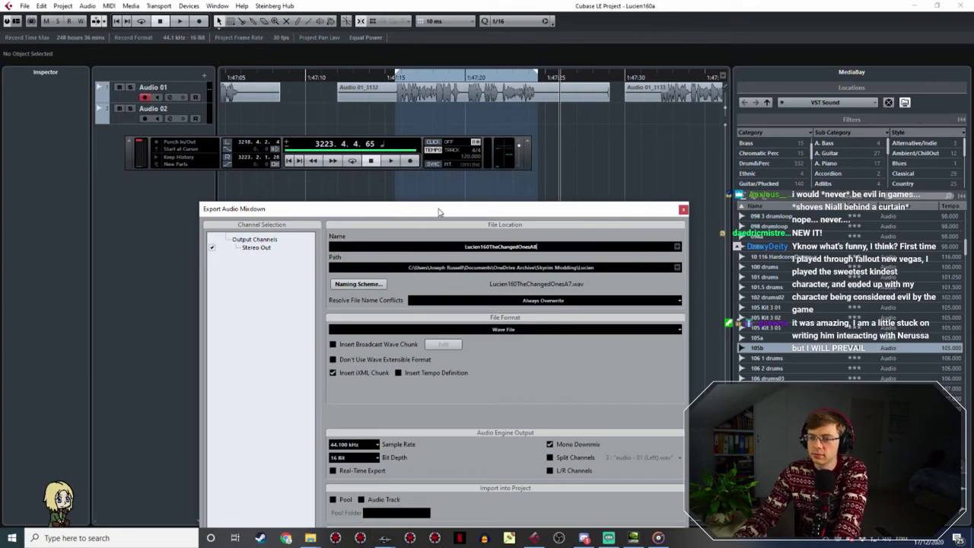
pyautogui.moveTo(438, 212); pyautogui.dragTo(395, 38)
pyautogui.click(577, 409)
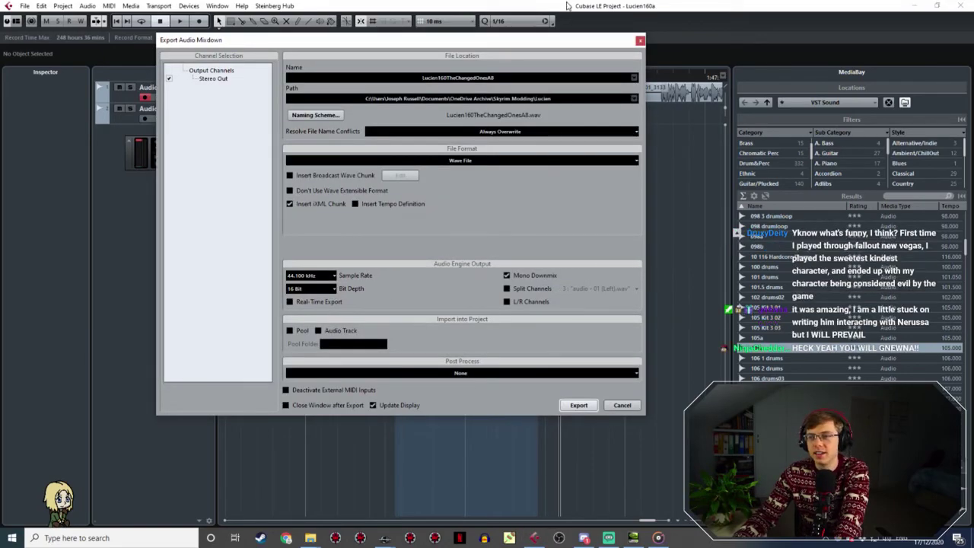
# Move the export dialog clear of the tracks and mark the first line of Audio 01_3133, about 1:47:32 to 1:47:40.
pyautogui.moveTo(542, 42); pyautogui.dragTo(538, 225)
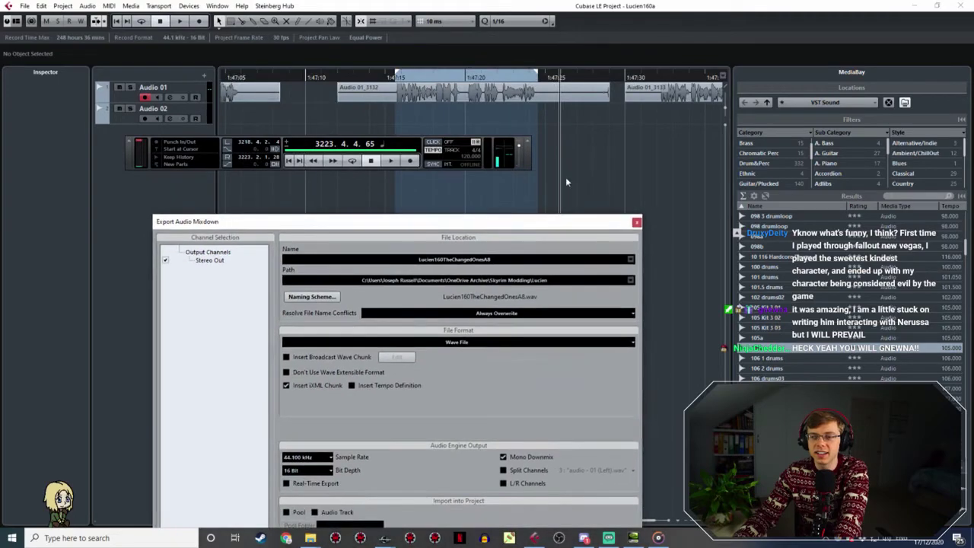
pyautogui.hscroll(2, 441, 114)
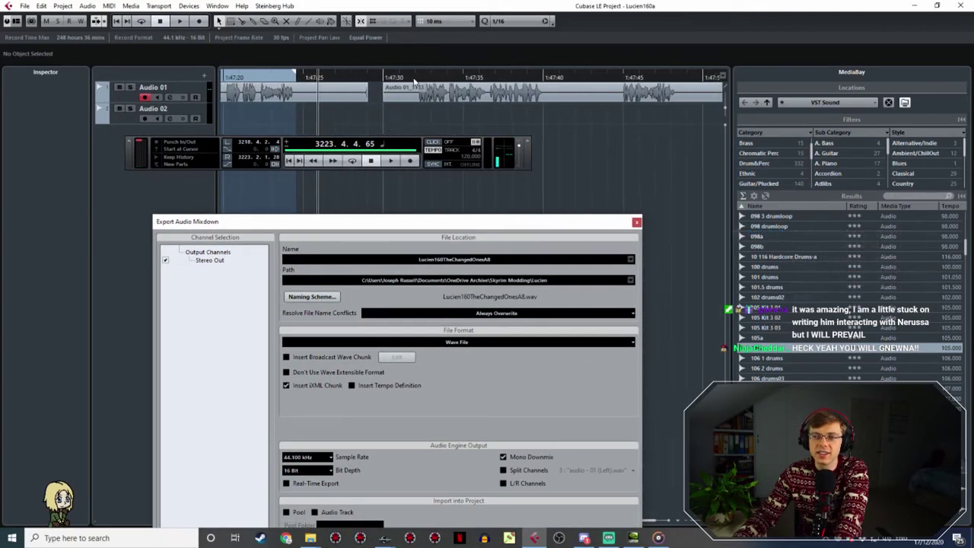
pyautogui.click(413, 99)
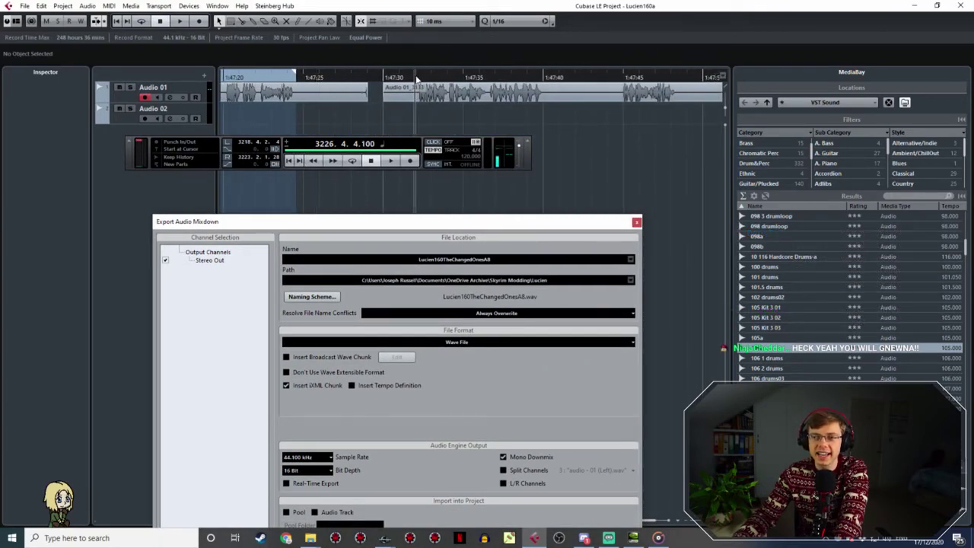
pyautogui.click(413, 78)
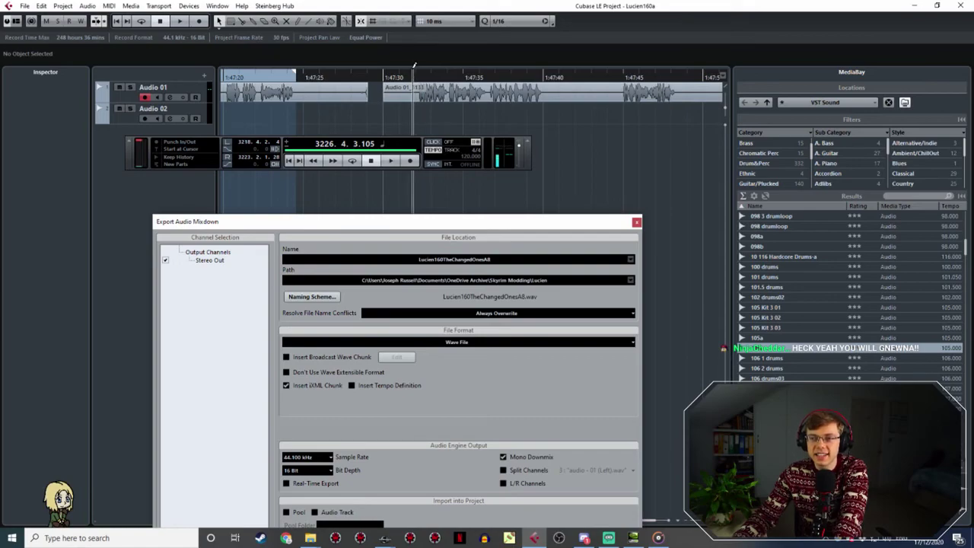
pyautogui.moveTo(414, 65)
pyautogui.mouseDown()
pyautogui.moveTo(556, 104)
pyautogui.moveTo(547, 104)
pyautogui.mouseUp()
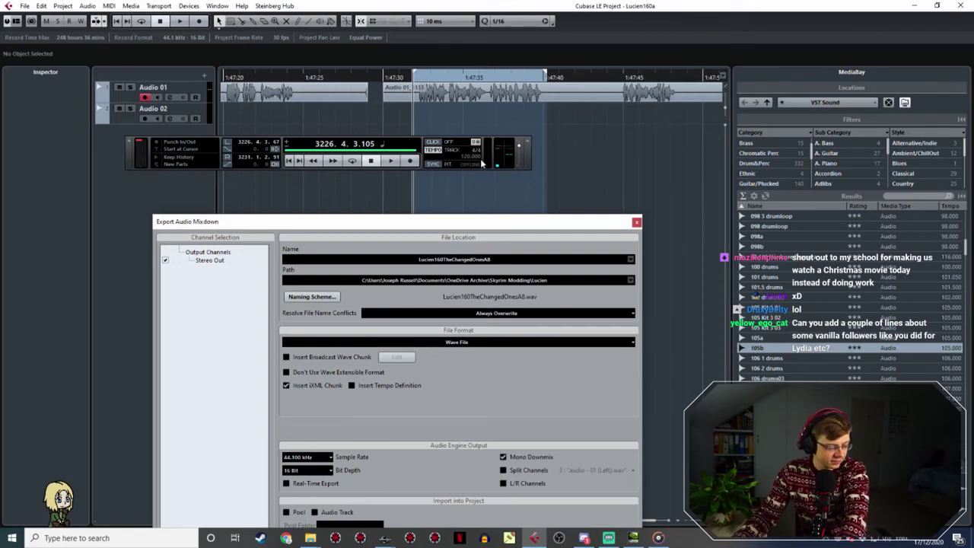
# Play the marked line and tighten the start of its export range to where the speech begins.
pyautogui.press('space')
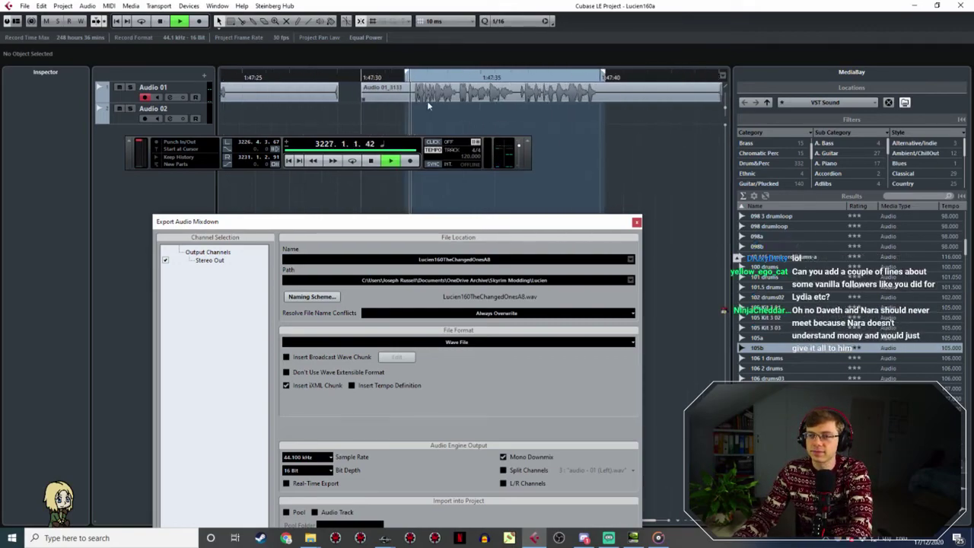
pyautogui.keyDown('ctrl'); pyautogui.scroll(3, 426, 100); pyautogui.keyUp('ctrl')
pyautogui.moveTo(380, 79); pyautogui.dragTo(389, 80)
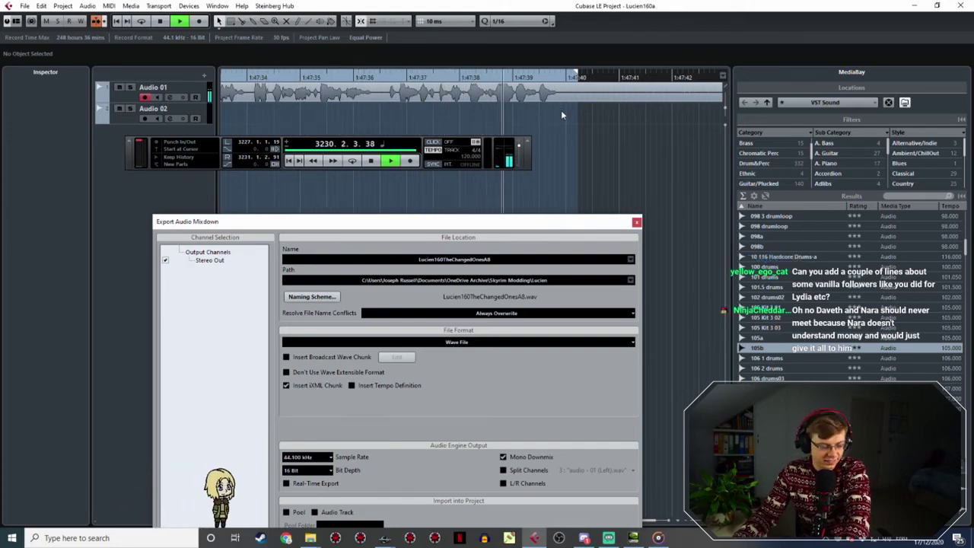
pyautogui.press('space')
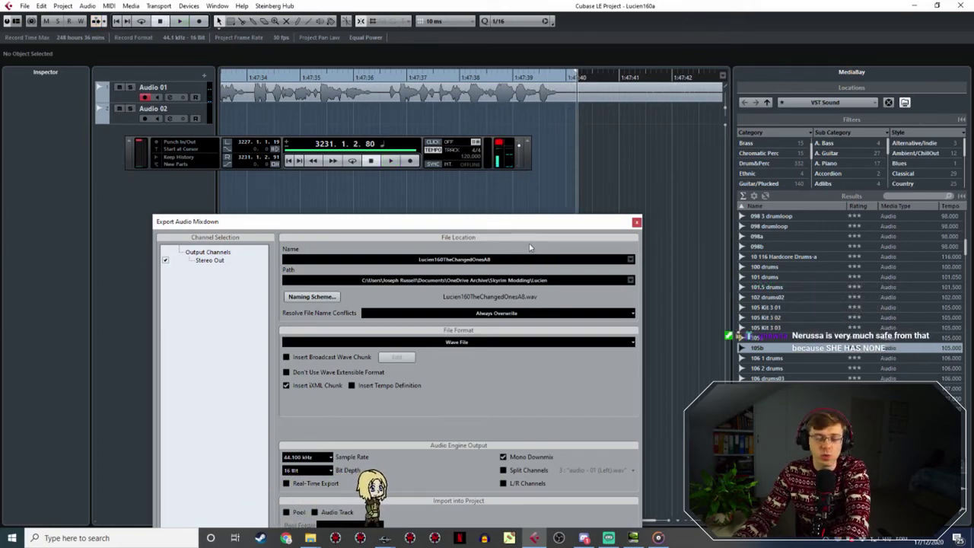
# Name the mixdown Lucien160TheChangedOnesA9 and export the marked line as a Wave file.
pyautogui.click(511, 261)
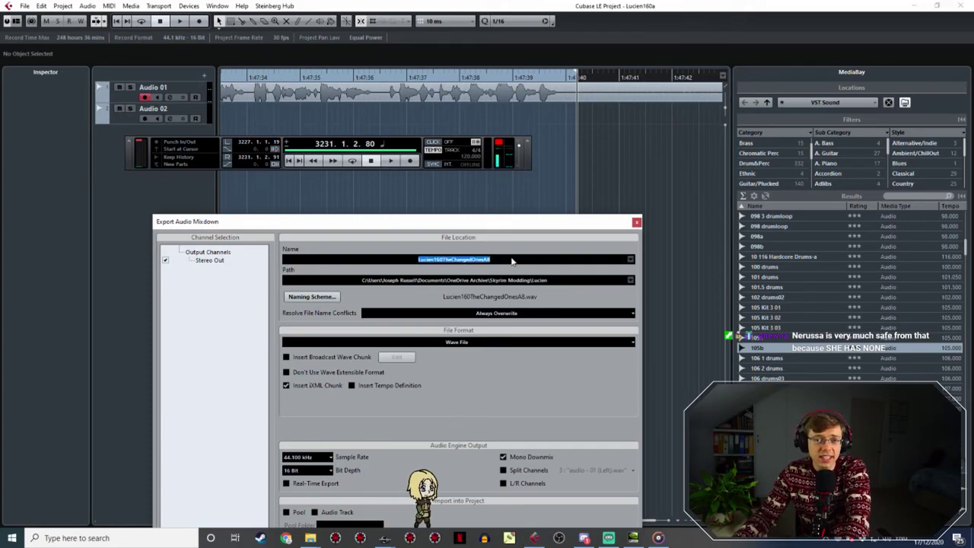
pyautogui.click(511, 261)
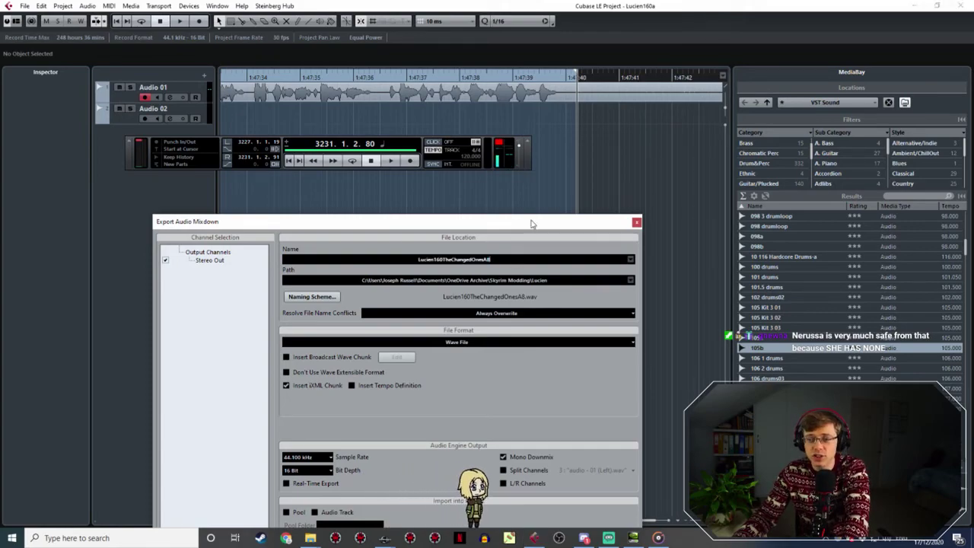
pyautogui.moveTo(531, 221); pyautogui.dragTo(512, 133)
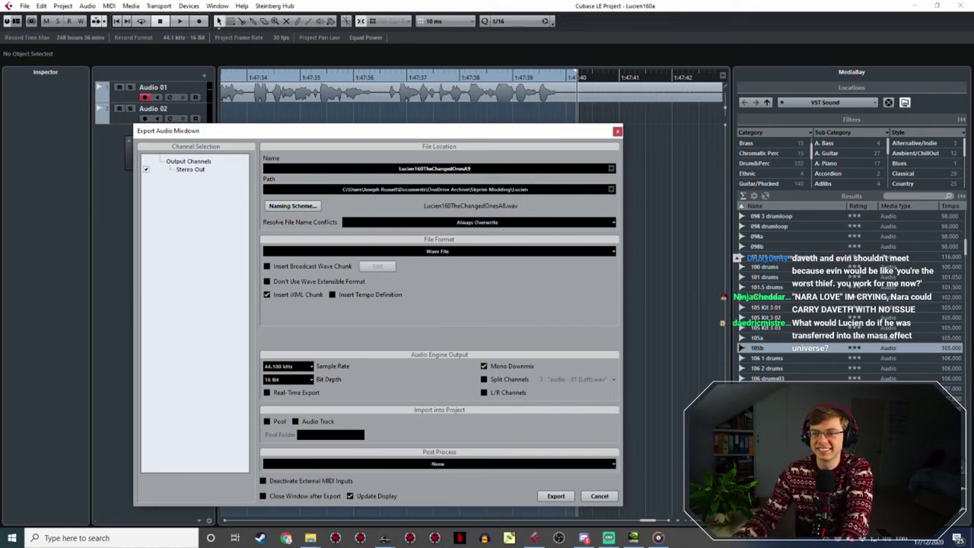
pyautogui.click(554, 496)
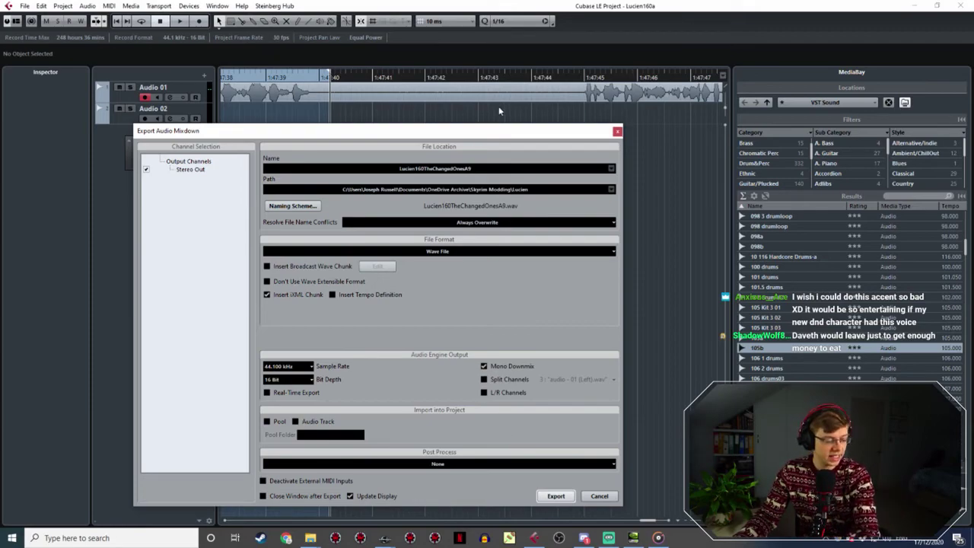
# Play the second line of Audio 01_3133 and mark its export range, about 1:47:44.7 to 1:47:48.5.
pyautogui.keyDown('ctrl'); pyautogui.scroll(-2, 517, 108); pyautogui.keyUp('ctrl')
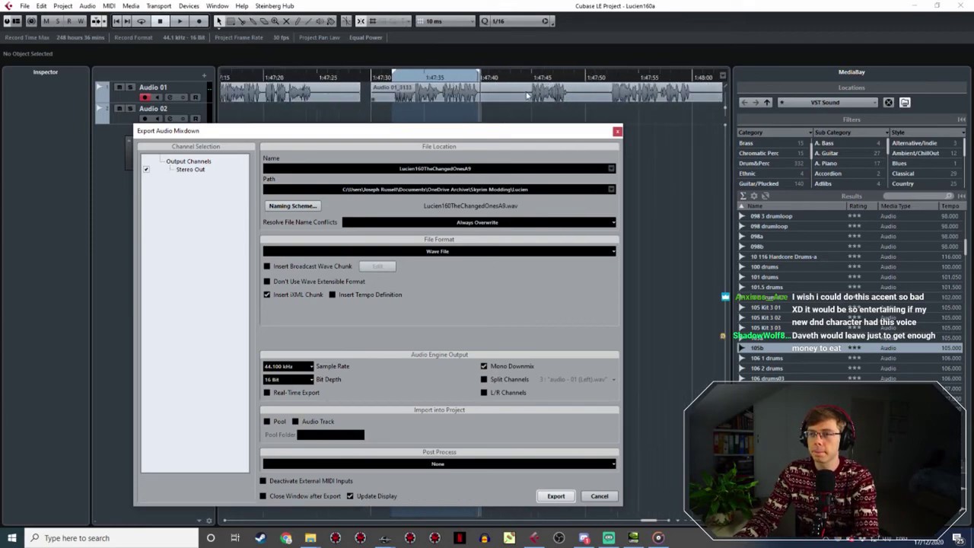
pyautogui.click(529, 78)
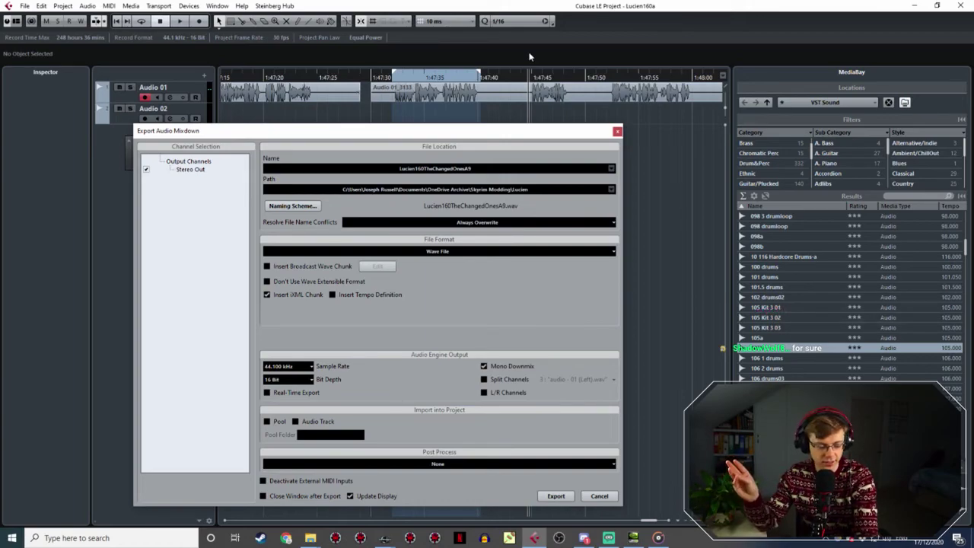
pyautogui.keyDown('ctrl'); pyautogui.scroll(3, 583, 103); pyautogui.keyUp('ctrl')
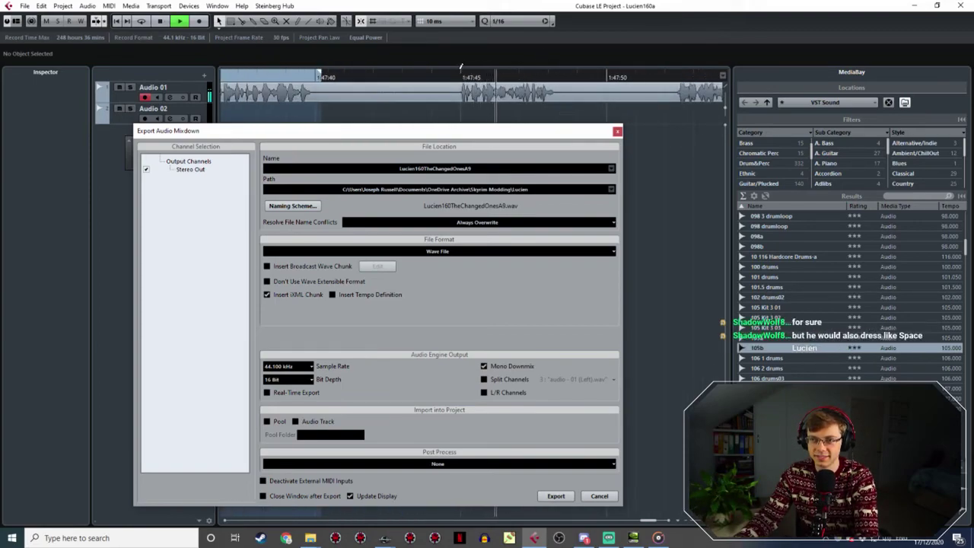
pyautogui.moveTo(460, 69); pyautogui.dragTo(559, 84)
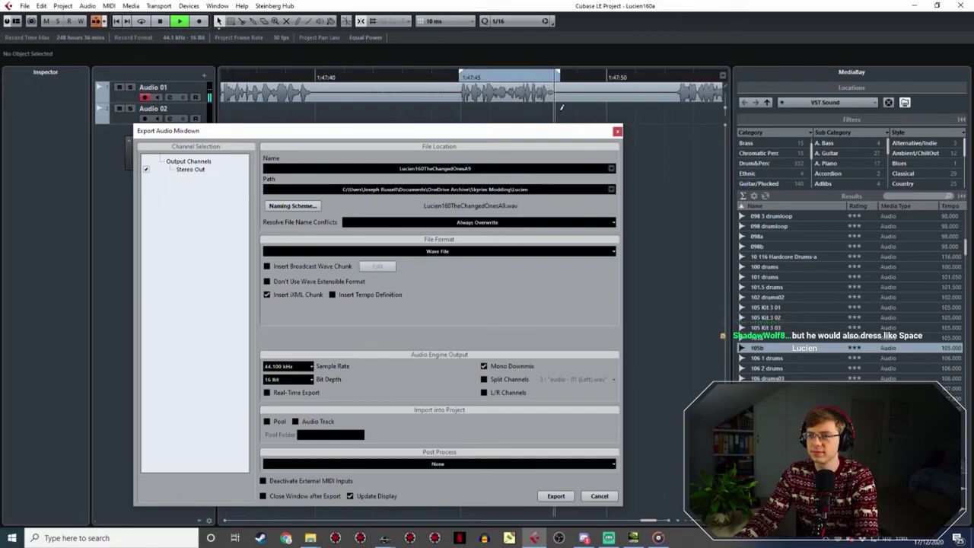
pyautogui.press('space')
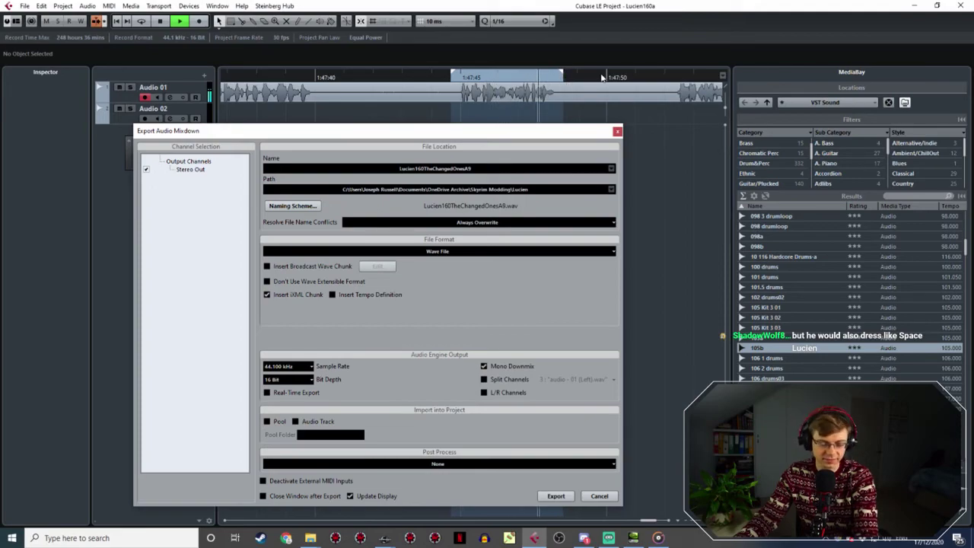
# Name the mixdown Lucien160TheChangedOnesA10 and export the marked line as a Wave file.
pyautogui.click(491, 169)
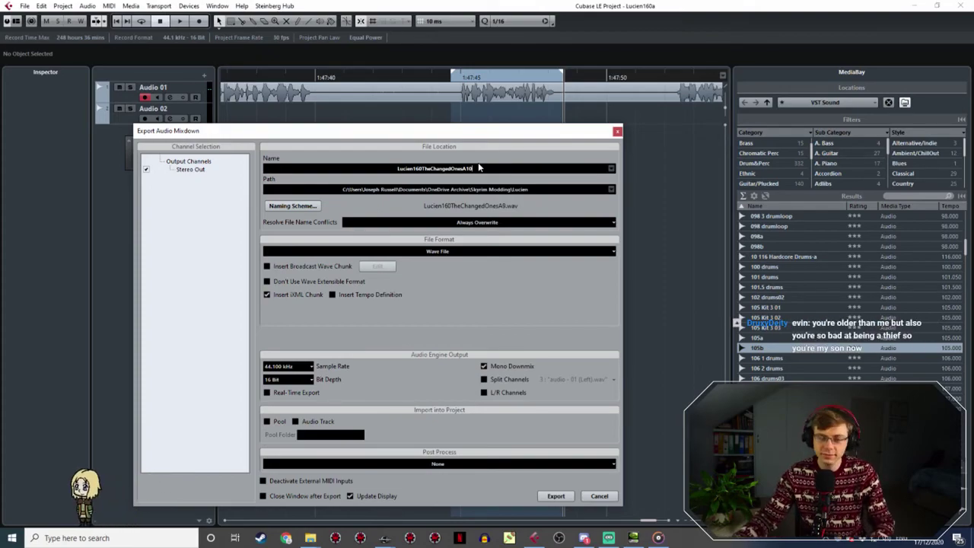
pyautogui.moveTo(517, 134); pyautogui.dragTo(458, 99)
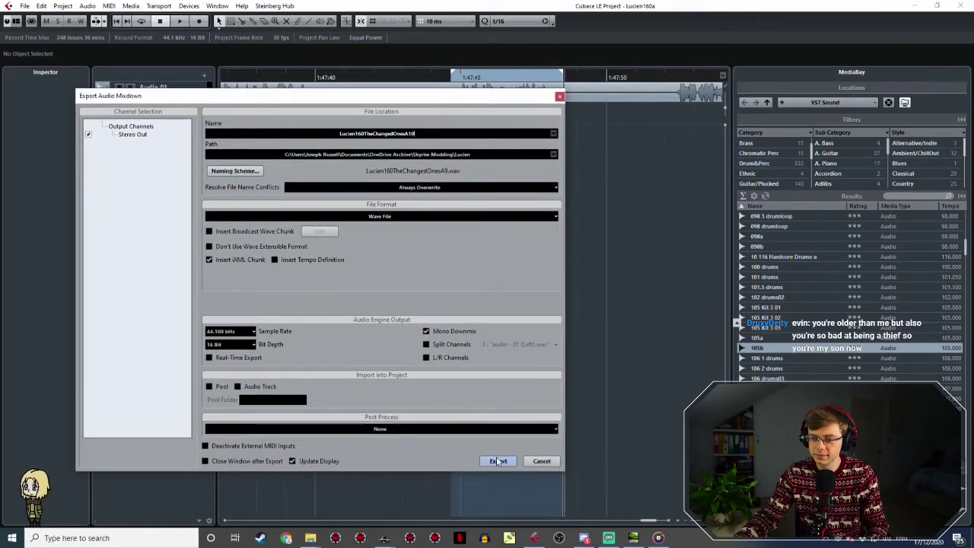
pyautogui.click(497, 461)
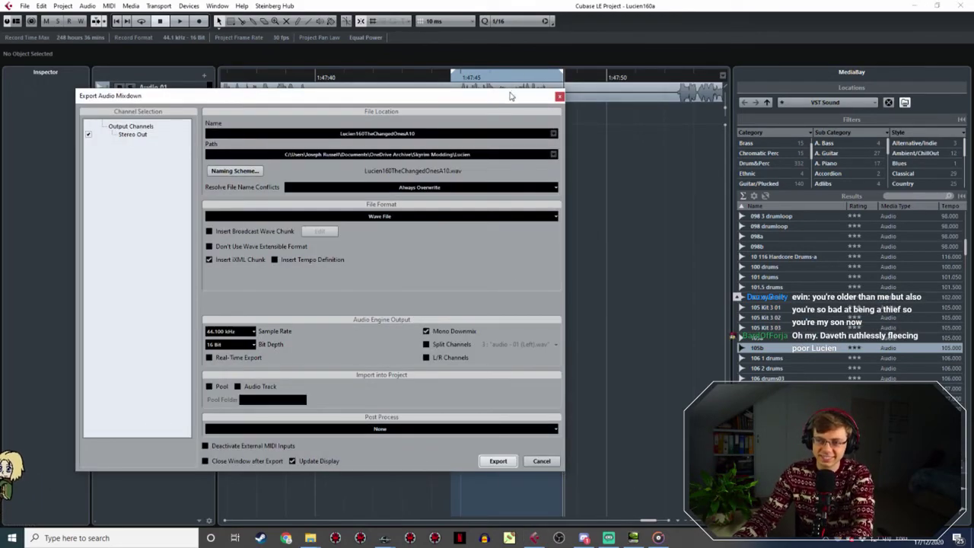
# Clear the export dialog from the tracks and mark the next spoken line in Audio 01, about 1:47:52 to 1:48:00.
pyautogui.moveTo(510, 96); pyautogui.dragTo(597, 351)
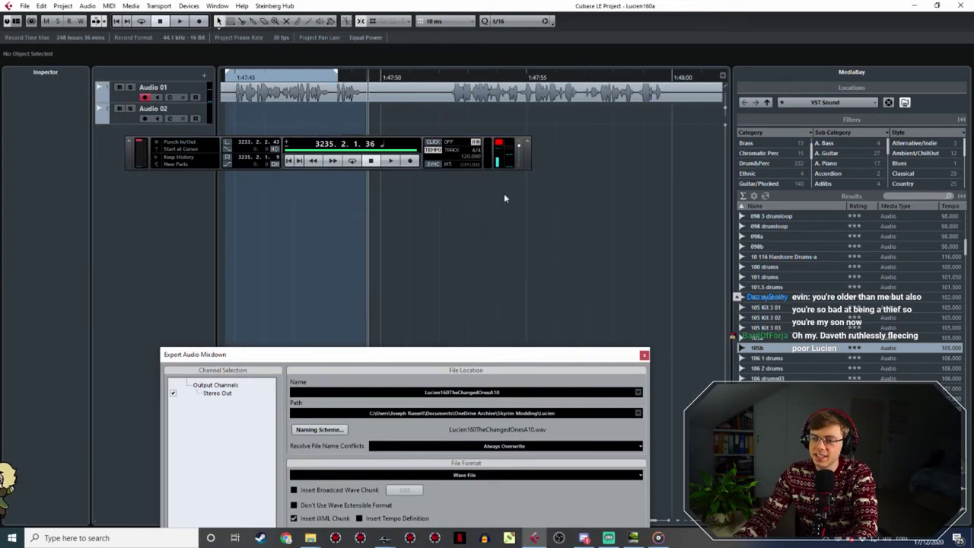
pyautogui.press('g')
pyautogui.click(471, 77)
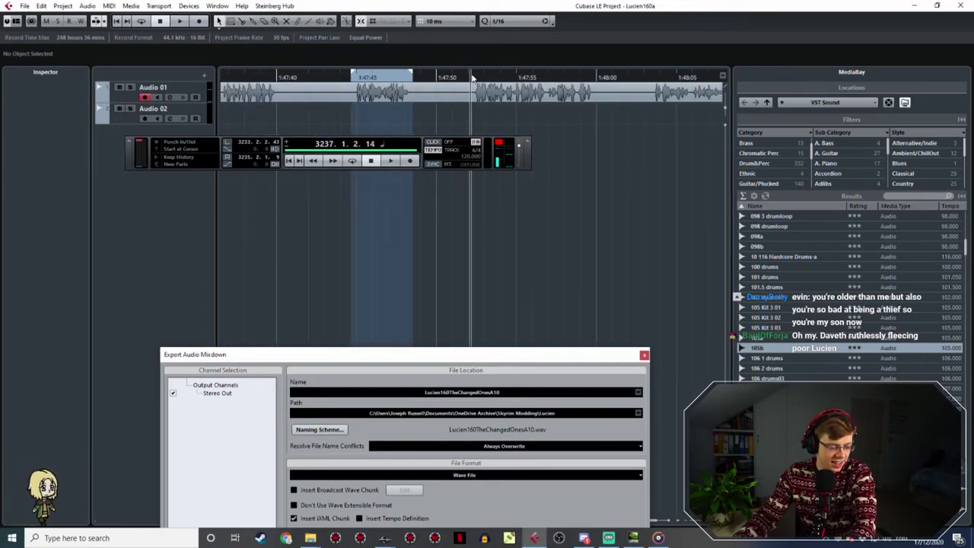
pyautogui.moveTo(472, 76); pyautogui.dragTo(583, 76)
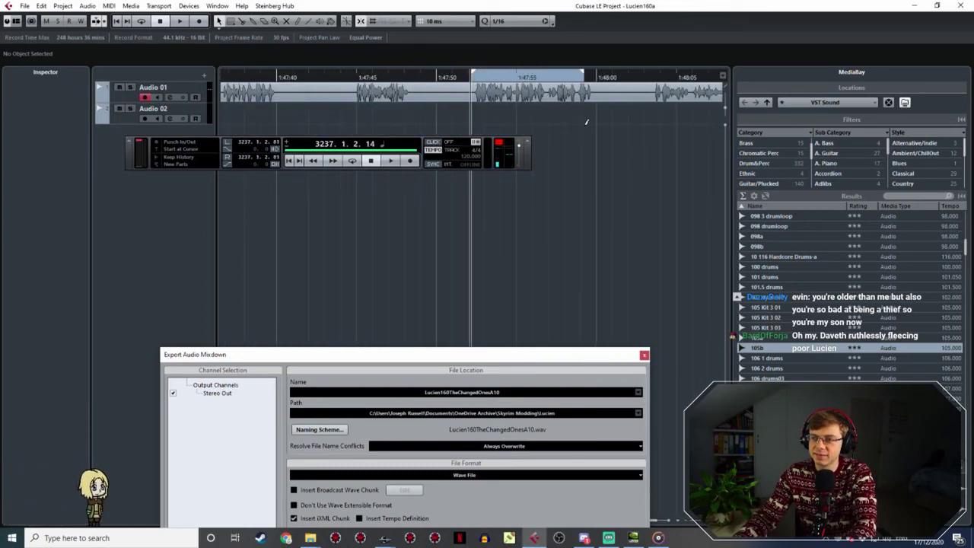
pyautogui.moveTo(587, 122); pyautogui.dragTo(595, 133)
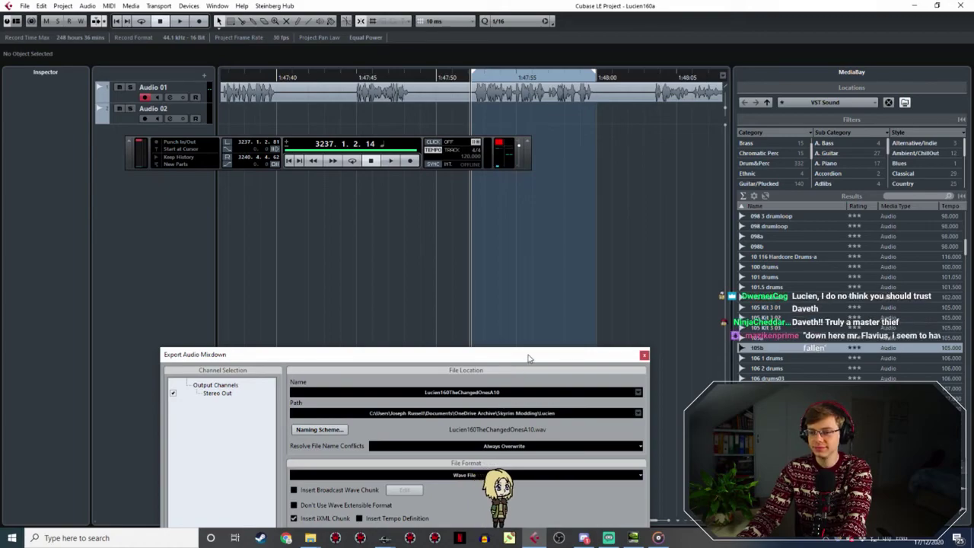
# Name the mixdown Lucien160TheChangedOnesA11 and export the marked line as a Wave file.
pyautogui.moveTo(529, 357); pyautogui.dragTo(439, 227)
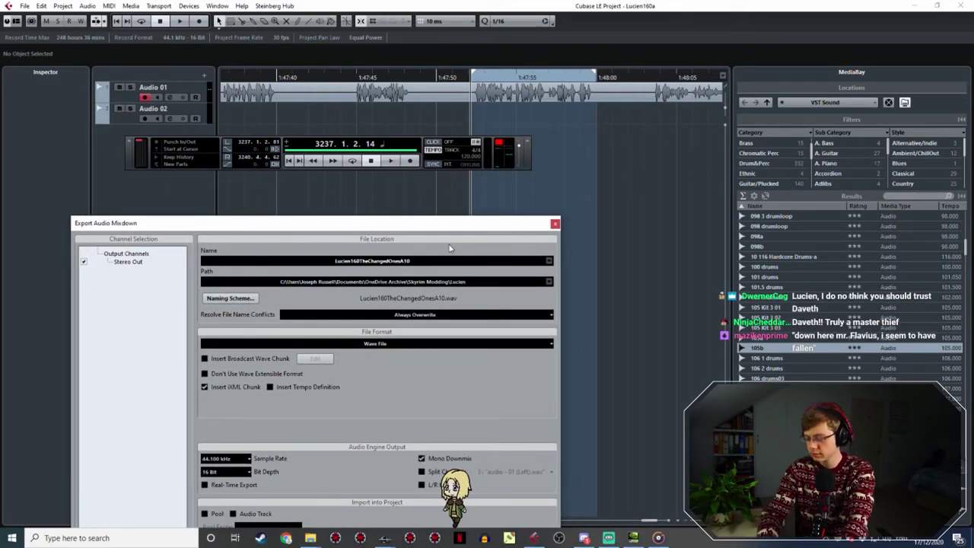
pyautogui.press('BackSpace')
pyautogui.write('1')
pyautogui.moveTo(441, 224); pyautogui.dragTo(424, 85)
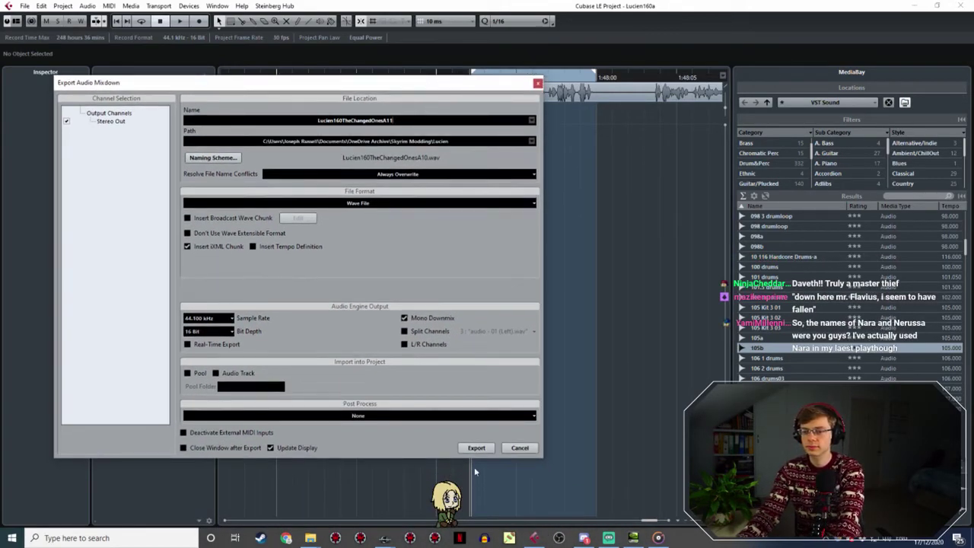
pyautogui.click(476, 447)
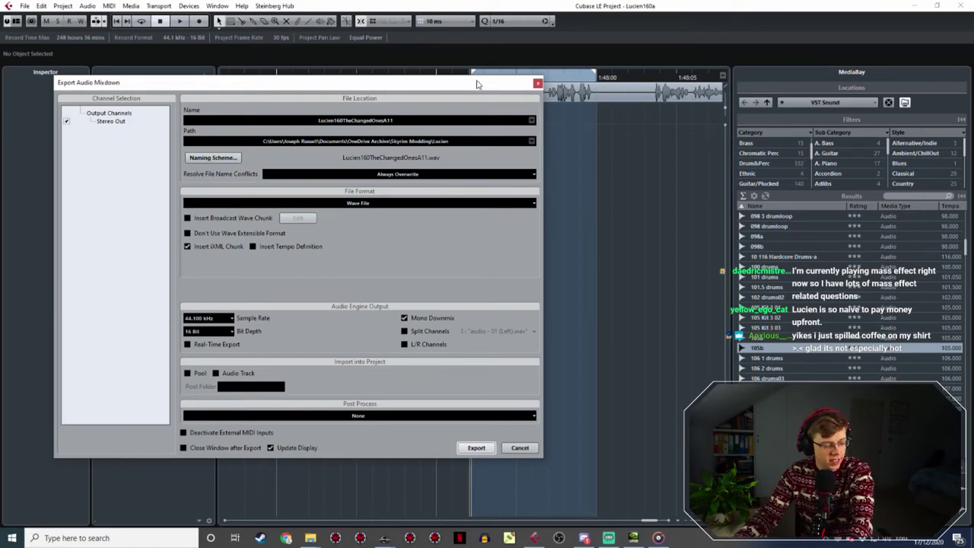
# Uncover the tracks, play the following line in Audio 01 and mark its export range, about 1:48:03.5 to 1:48:08.
pyautogui.moveTo(477, 82); pyautogui.dragTo(541, 232)
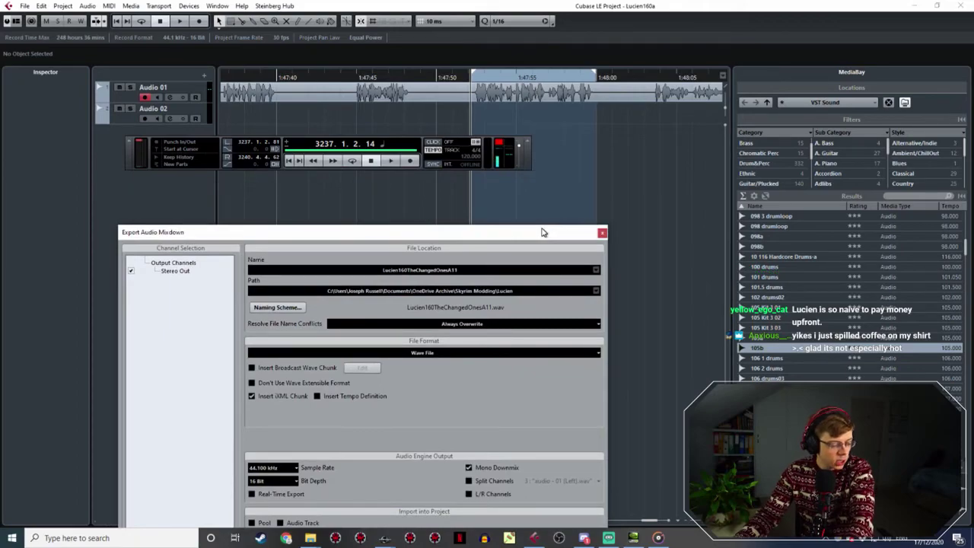
pyautogui.keyDown('shift'); pyautogui.hscroll(5, 456, 121); pyautogui.keyUp('shift')
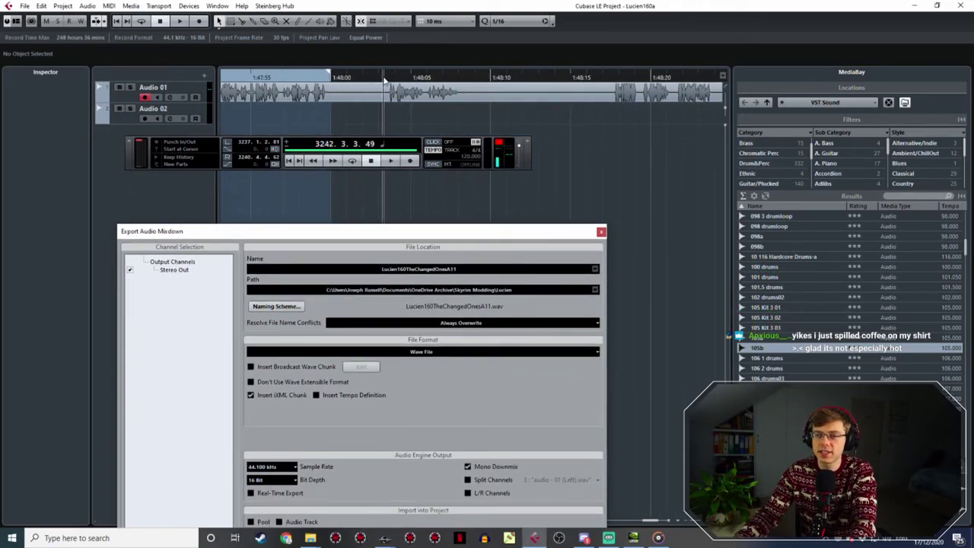
pyautogui.click(384, 79)
pyautogui.press('space')
pyautogui.moveTo(386, 75); pyautogui.dragTo(460, 76)
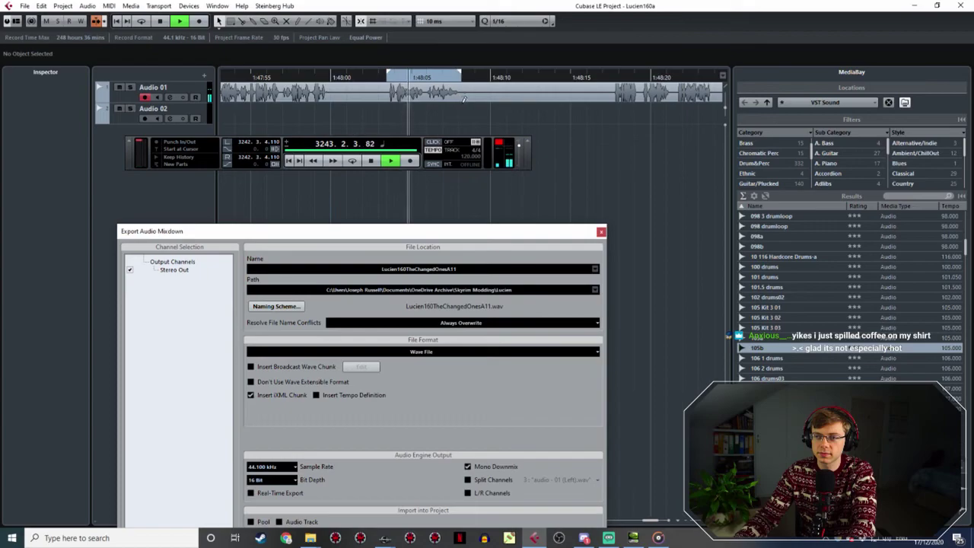
pyautogui.keyDown('ctrl'); pyautogui.scroll(3, 441, 106); pyautogui.keyUp('ctrl')
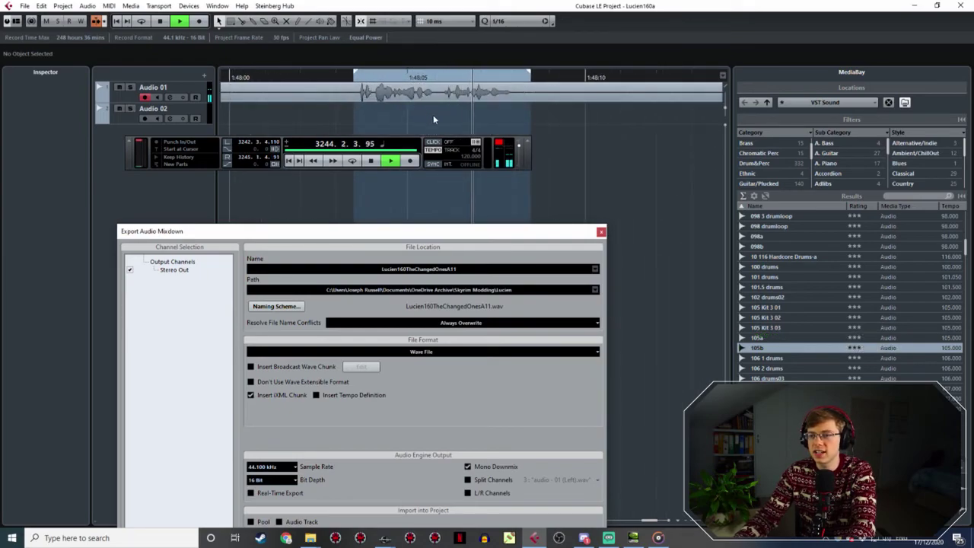
pyautogui.keyDown('ctrl'); pyautogui.scroll(2, 516, 89); pyautogui.keyUp('ctrl')
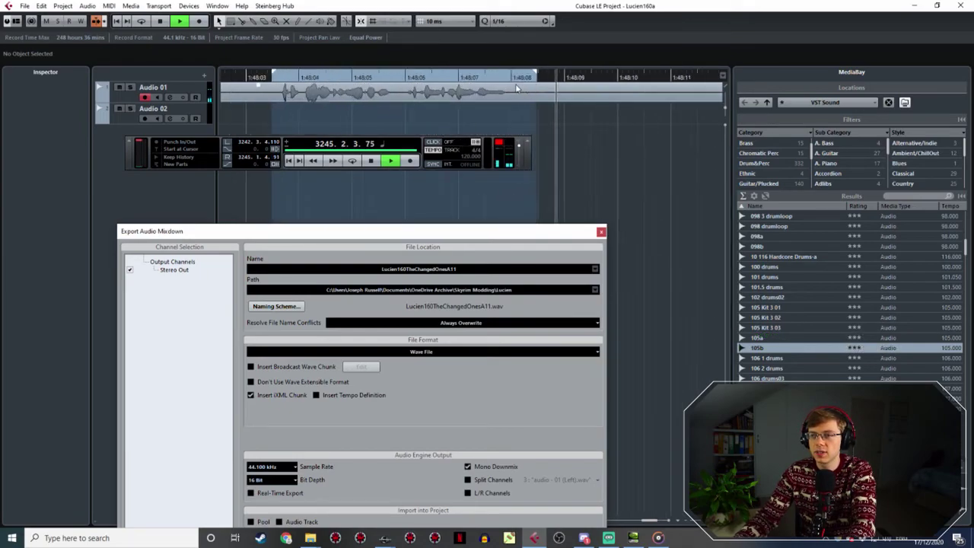
pyautogui.keyDown('ctrl'); pyautogui.scroll(1, 515, 89); pyautogui.keyUp('ctrl')
pyautogui.press('space')
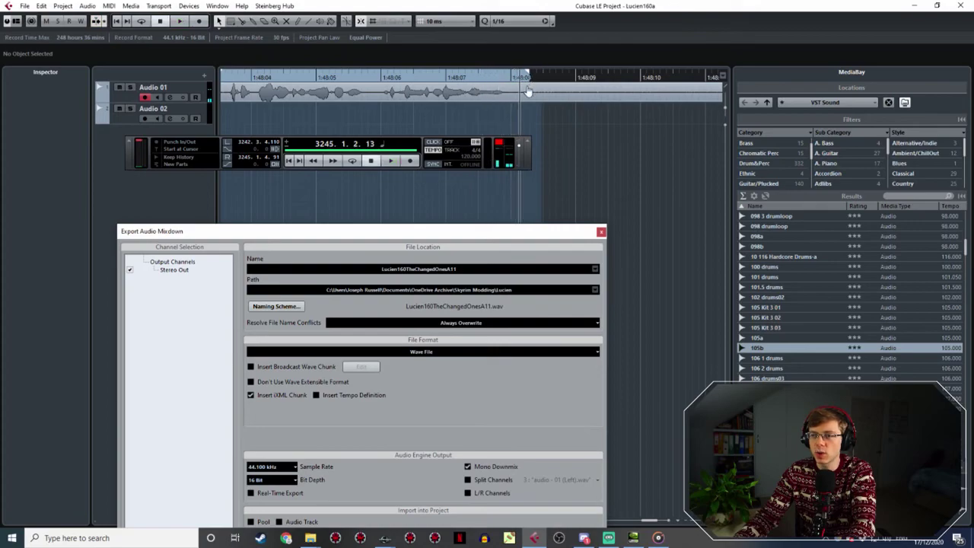
# Name the mixdown Lucien160TheChangedOnesA12 and export the marked line as a Wave file.
pyautogui.click(472, 270)
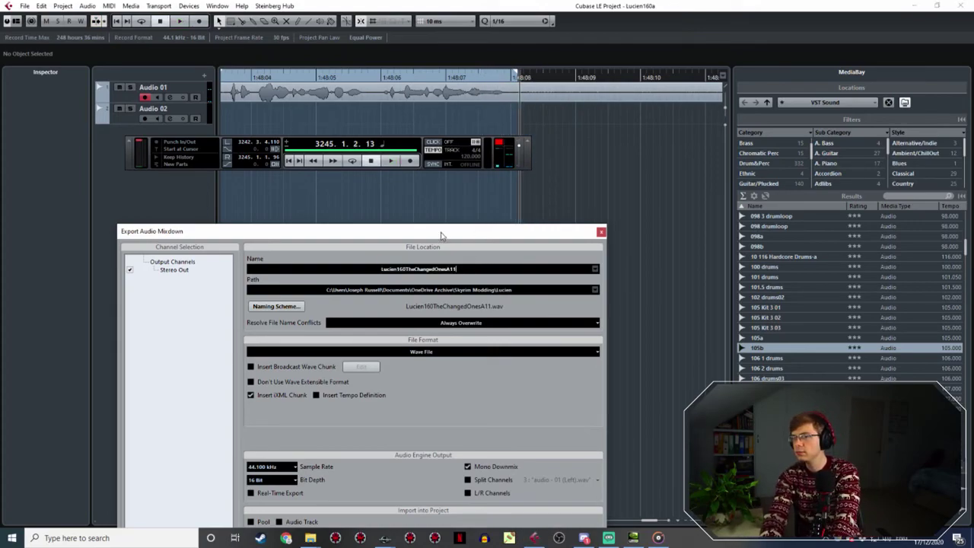
pyautogui.moveTo(459, 233); pyautogui.dragTo(464, 102)
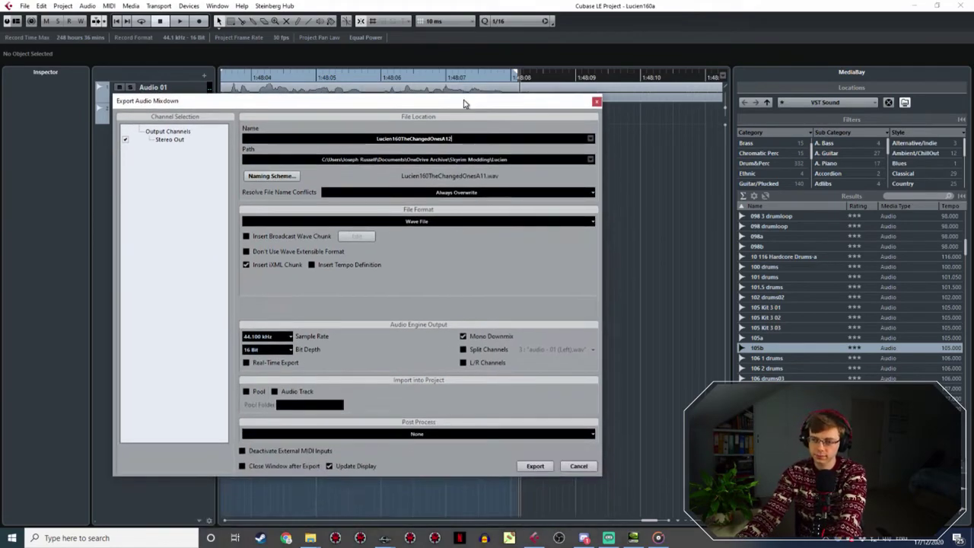
pyautogui.click(533, 465)
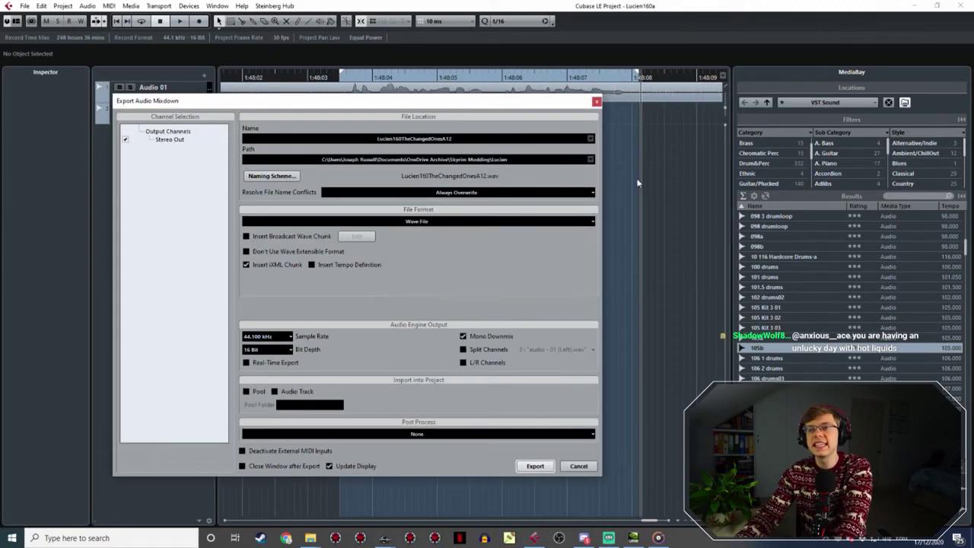
# Uncover the tracks, play the remaining takes in Audio 01 and mark the last line's range, about 1:48:28 to 1:48:34.
pyautogui.moveTo(522, 109); pyautogui.dragTo(525, 292)
pyautogui.keyDown('ctrl'); pyautogui.scroll(-3, 572, 206); pyautogui.keyUp('ctrl')
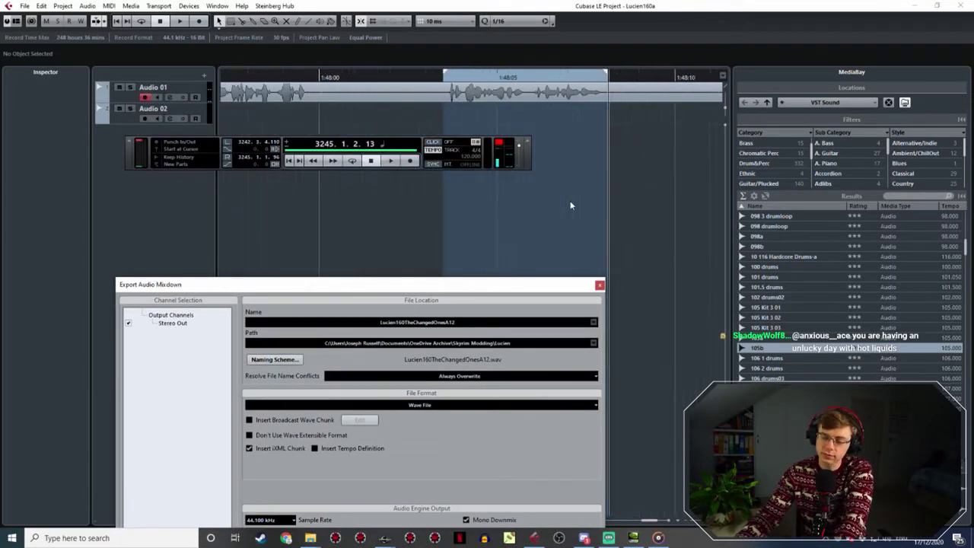
pyautogui.press('space')
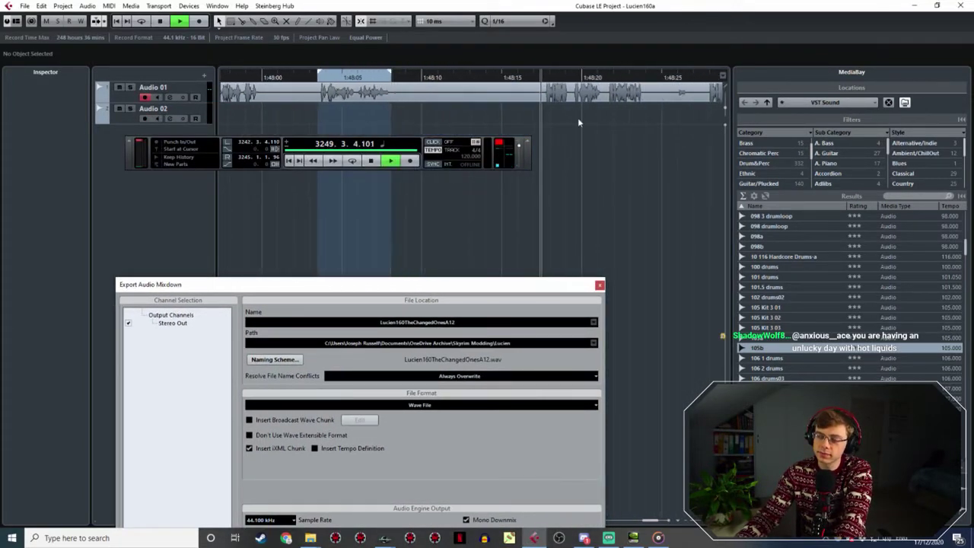
pyautogui.keyDown('ctrl'); pyautogui.scroll(3, 614, 151); pyautogui.keyUp('ctrl')
pyautogui.keyDown('ctrl'); pyautogui.scroll(-4, 568, 140); pyautogui.keyUp('ctrl')
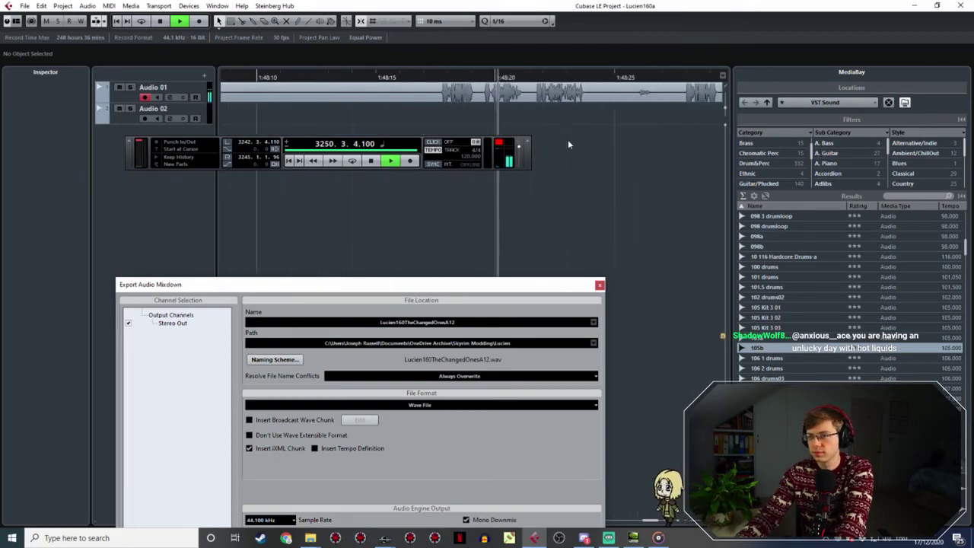
pyautogui.keyDown('shift'); pyautogui.hscroll(3, 587, 127); pyautogui.keyUp('shift')
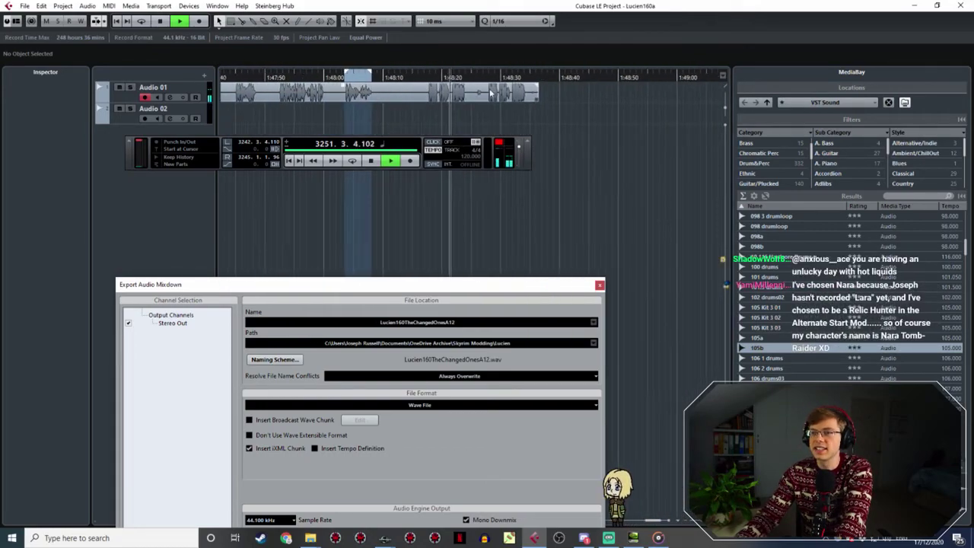
pyautogui.keyDown('ctrl'); pyautogui.scroll(3, 506, 99); pyautogui.keyUp('ctrl')
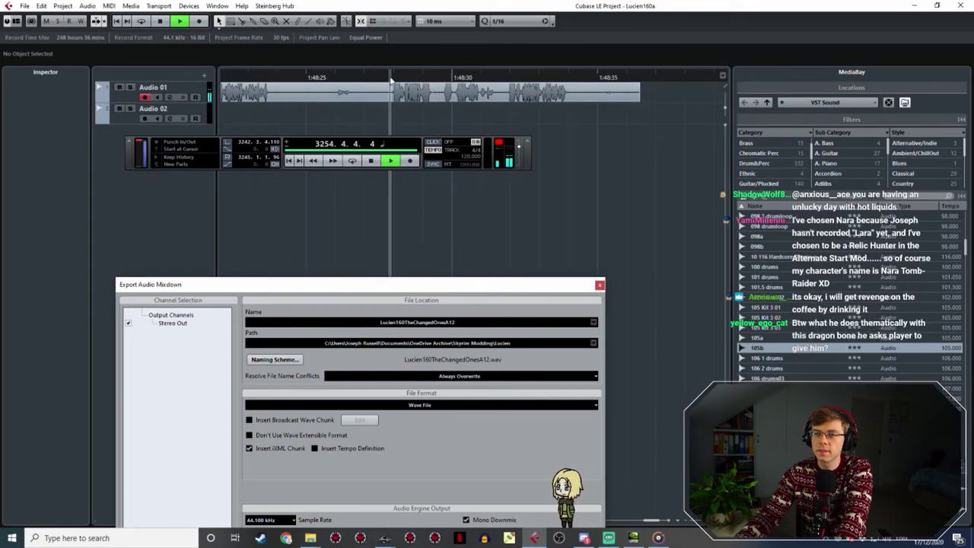
pyautogui.moveTo(391, 72); pyautogui.dragTo(571, 73)
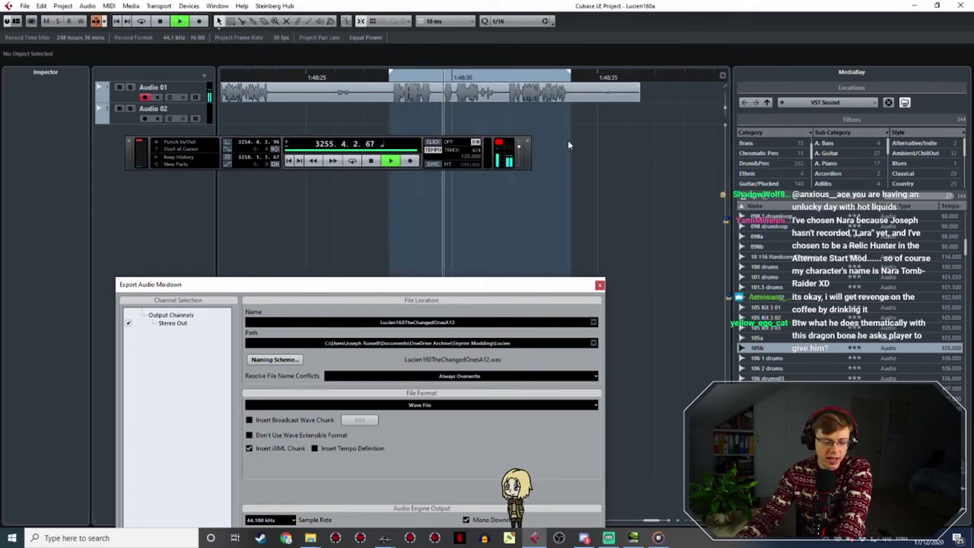
# Move the range start slightly earlier, to about 1:48:27.6, and play the marked line through to its end.
pyautogui.press('space')
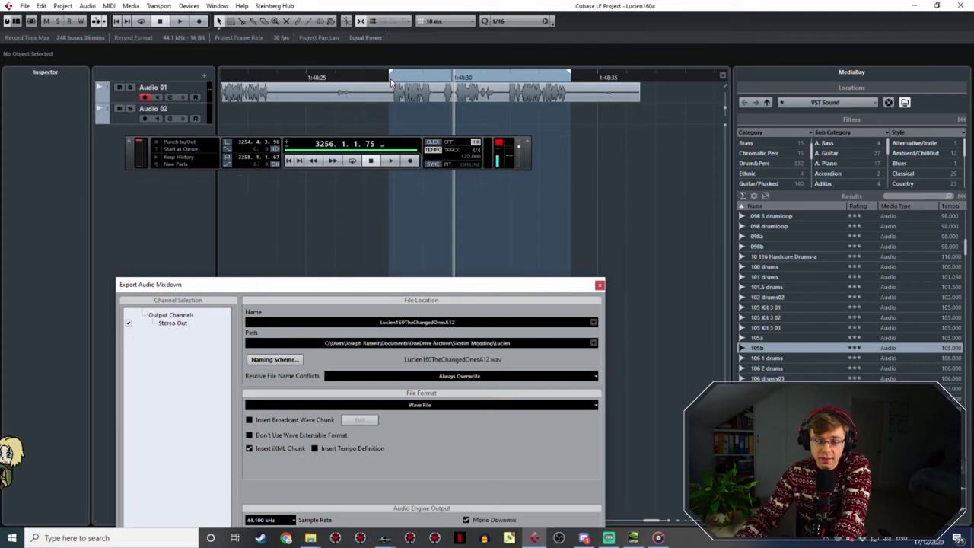
pyautogui.click(391, 82)
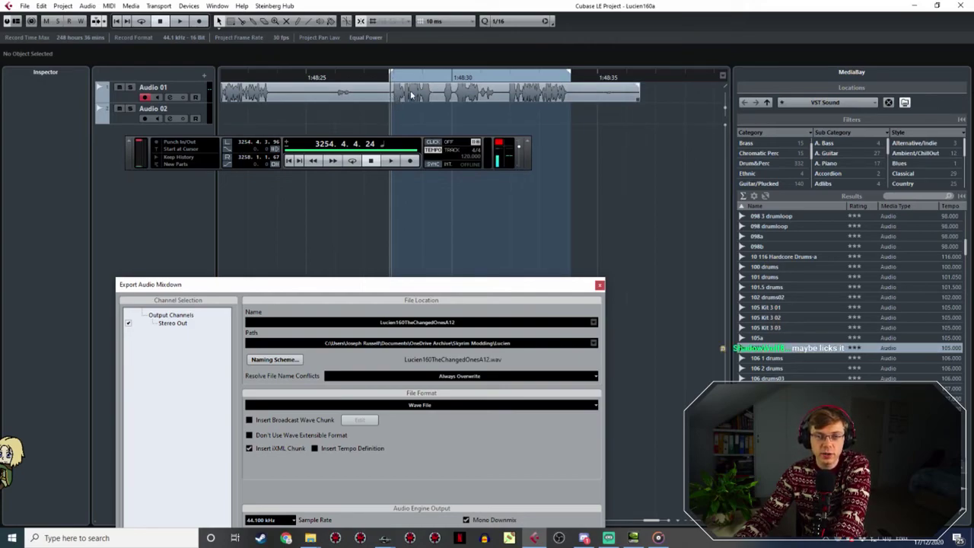
pyautogui.keyDown('ctrl'); pyautogui.scroll(3, 445, 109); pyautogui.keyUp('ctrl')
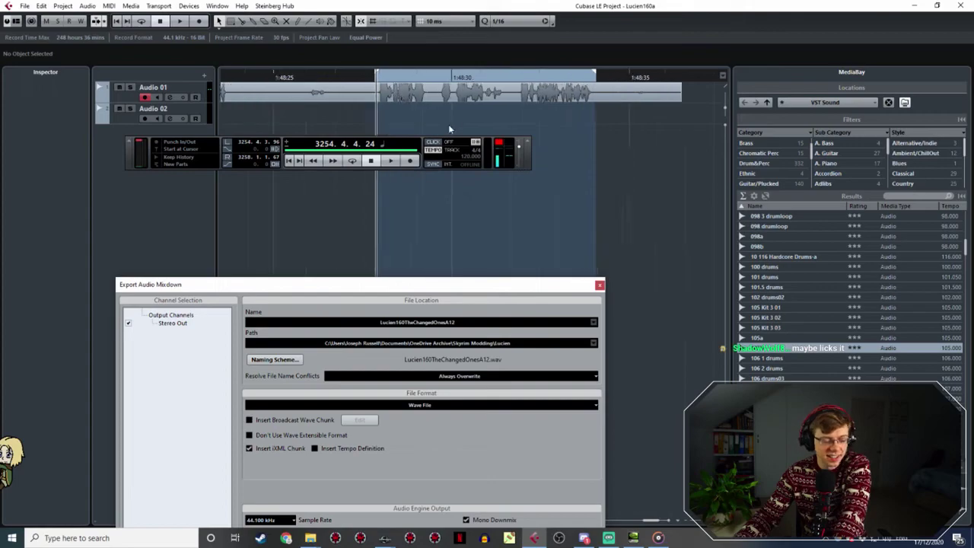
pyautogui.keyDown('shift'); pyautogui.hscroll(2, 446, 114); pyautogui.keyUp('shift')
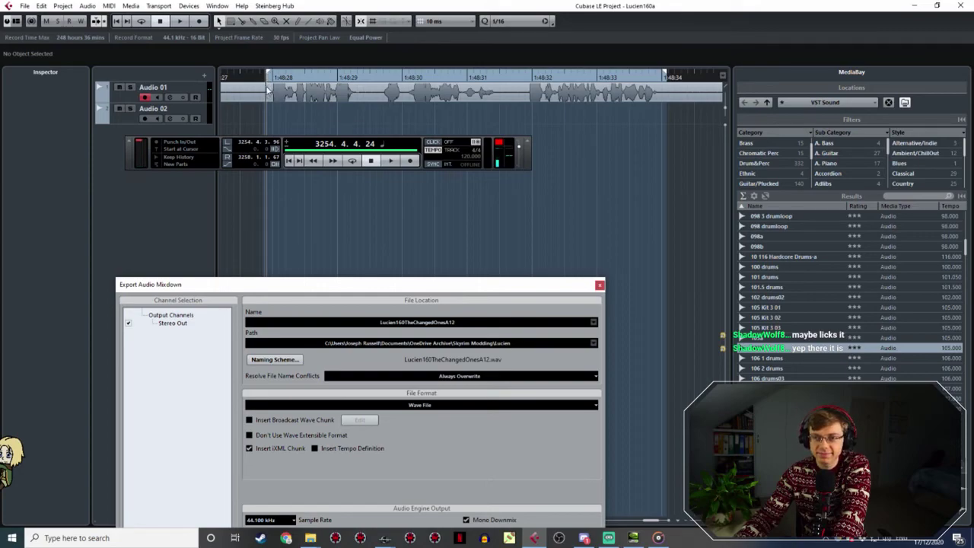
pyautogui.press('space')
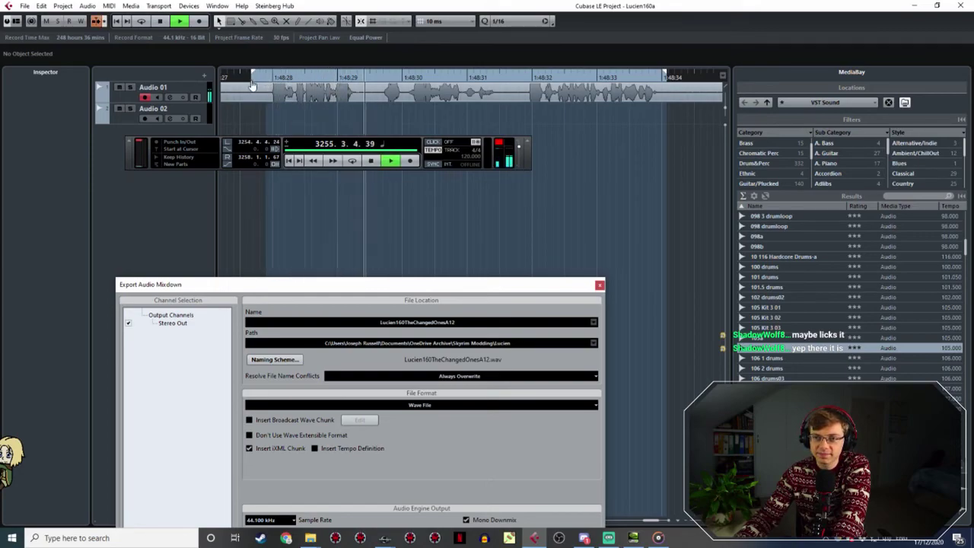
pyautogui.click(252, 77)
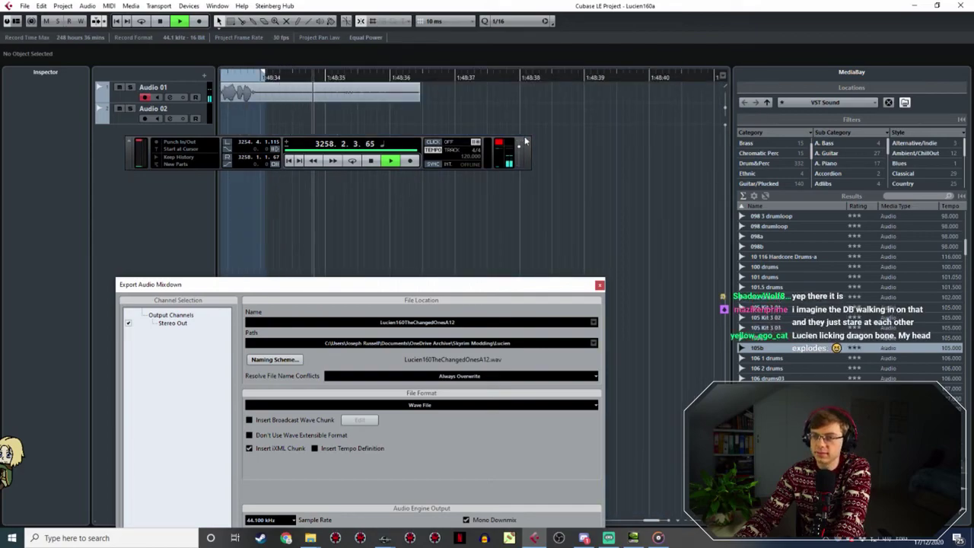
pyautogui.press('space')
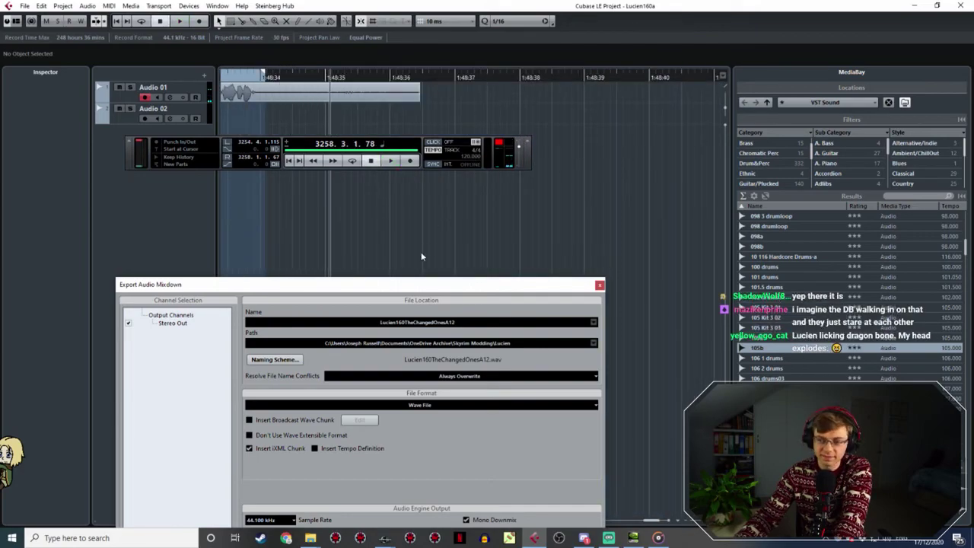
# Export the marked line as the Wave file Lucien160TheChangedOnesA13 and close the export dialog.
pyautogui.click(461, 322)
pyautogui.click(461, 322)
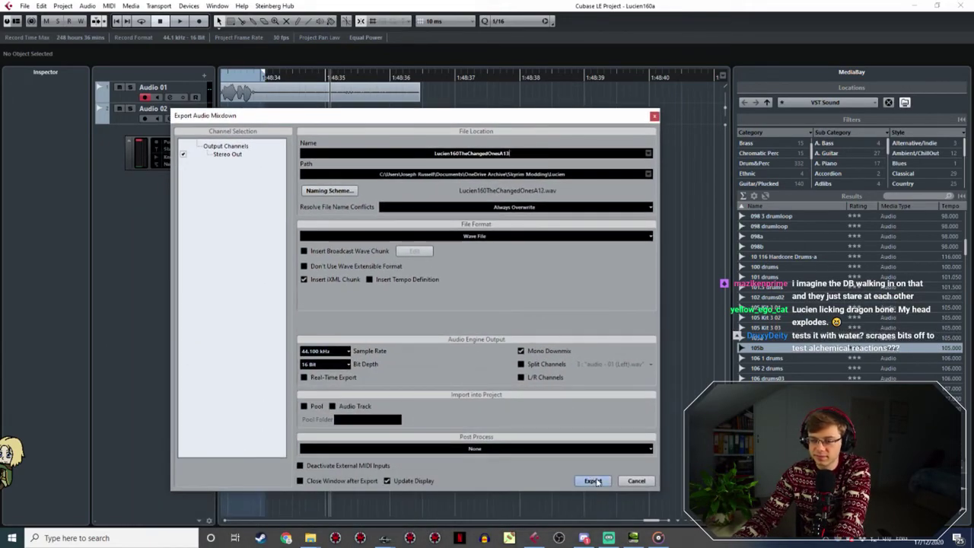
pyautogui.click(592, 481)
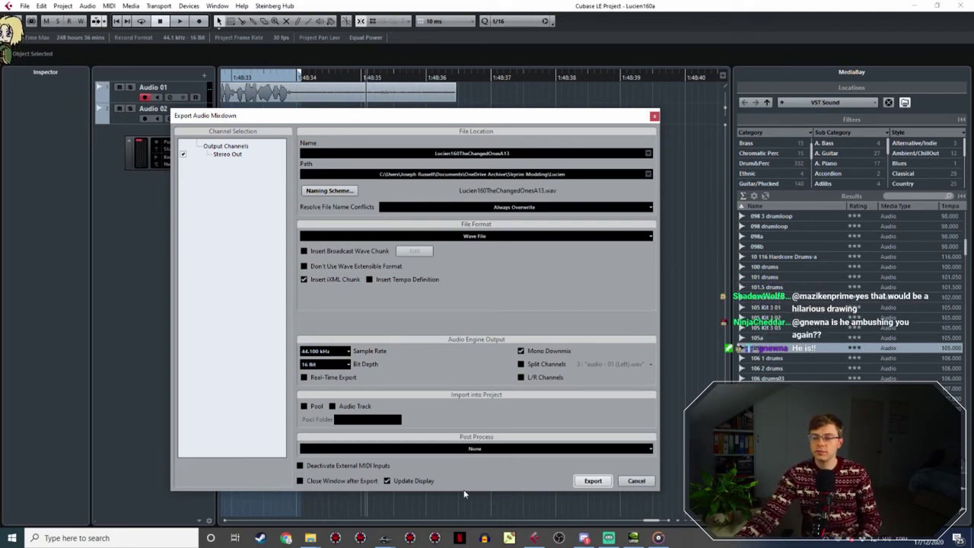
pyautogui.press('Escape')
# Copy Lucien160TheChangedOnesA1.wav through A13.wav from the Lucien folder into the JRLucienVoice folder and select the A1 copy.
pyautogui.moveTo(318, 540)
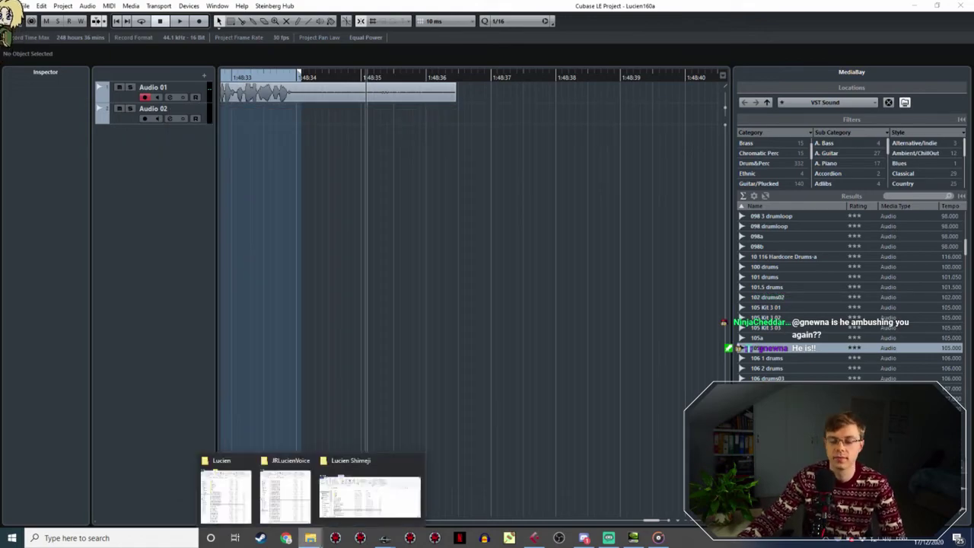
pyautogui.click(300, 487)
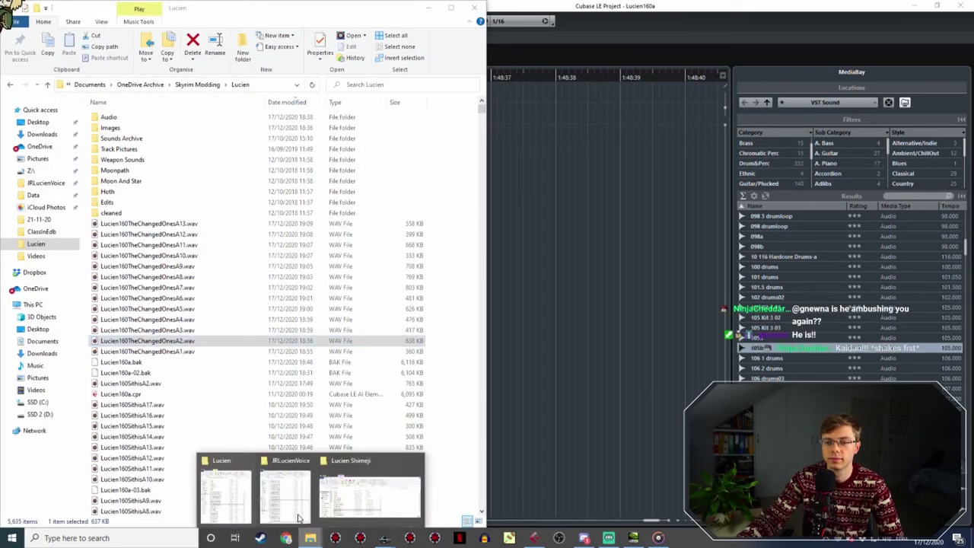
pyautogui.click(288, 486)
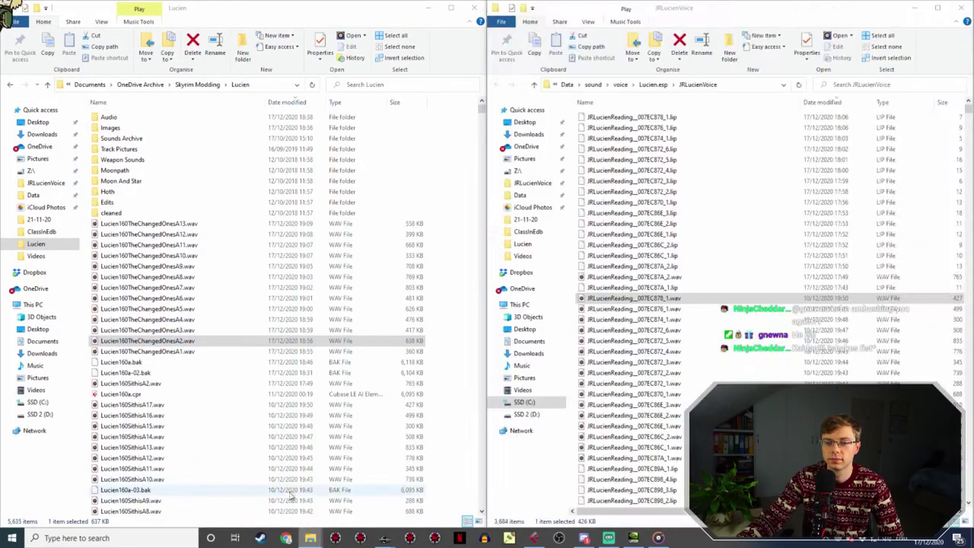
pyautogui.click(202, 352)
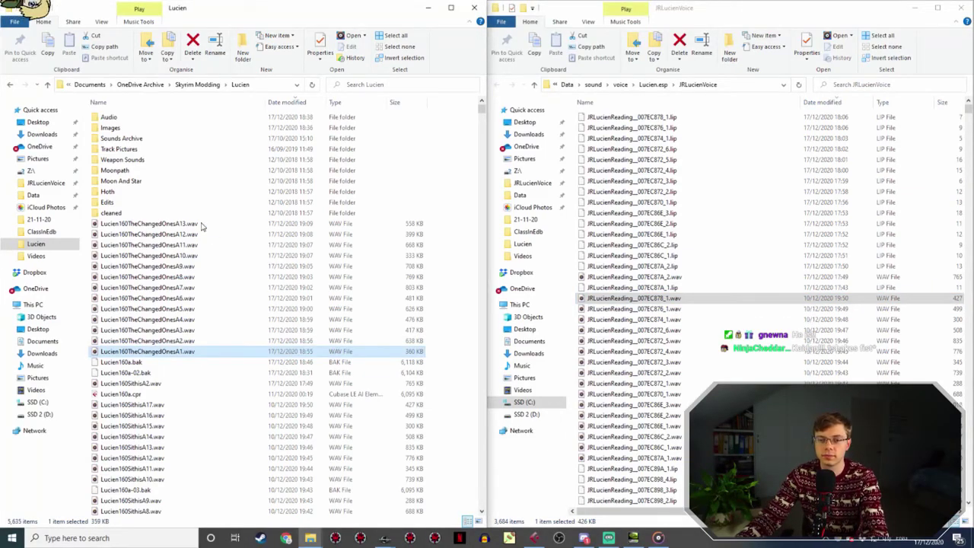
pyautogui.keyDown('shift'); pyautogui.click(200, 222); pyautogui.keyUp('shift')
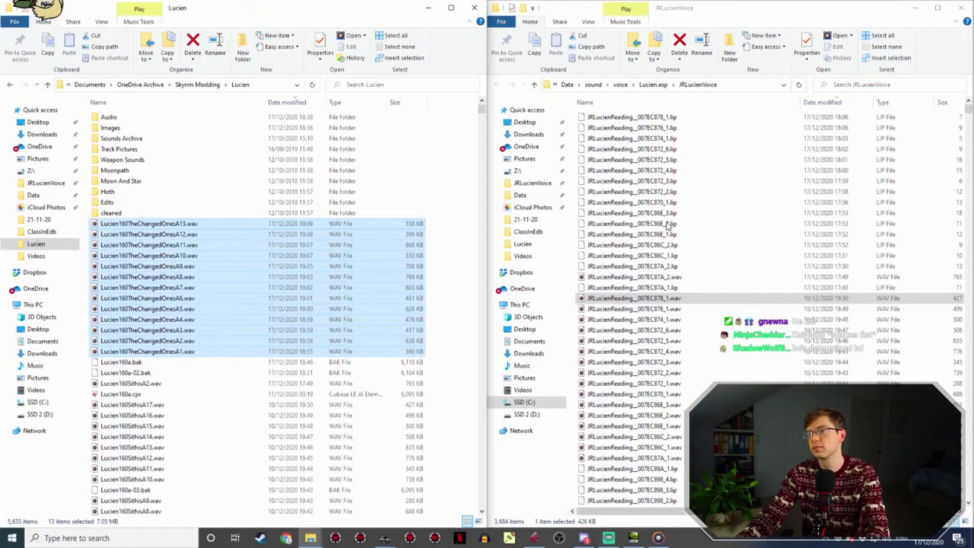
pyautogui.moveTo(668, 226); pyautogui.dragTo(675, 202)
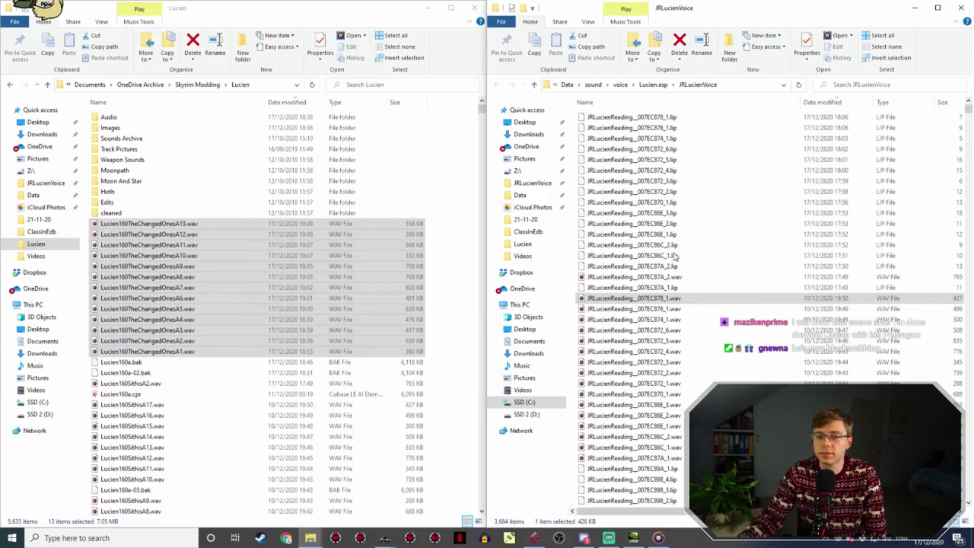
pyautogui.hotkey('ctrl', 'v')
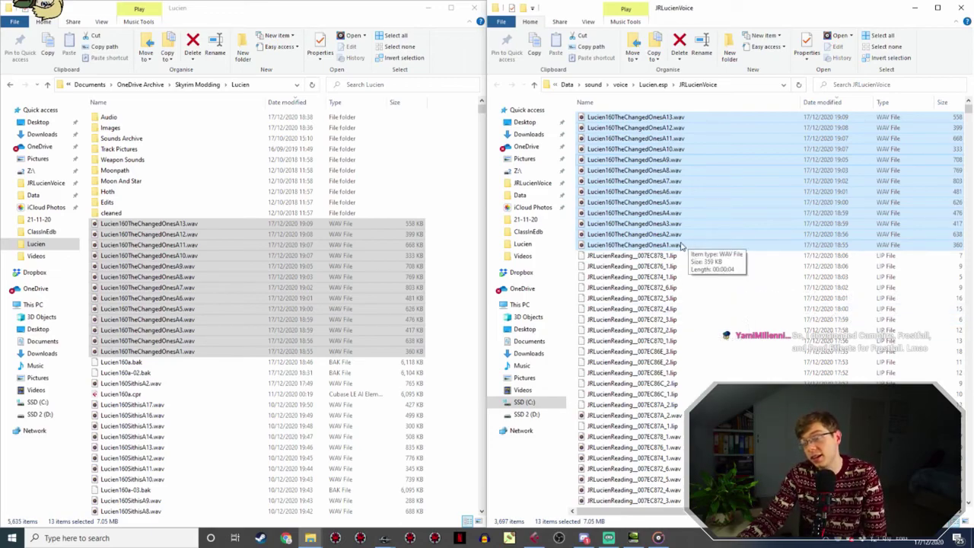
pyautogui.click(677, 249)
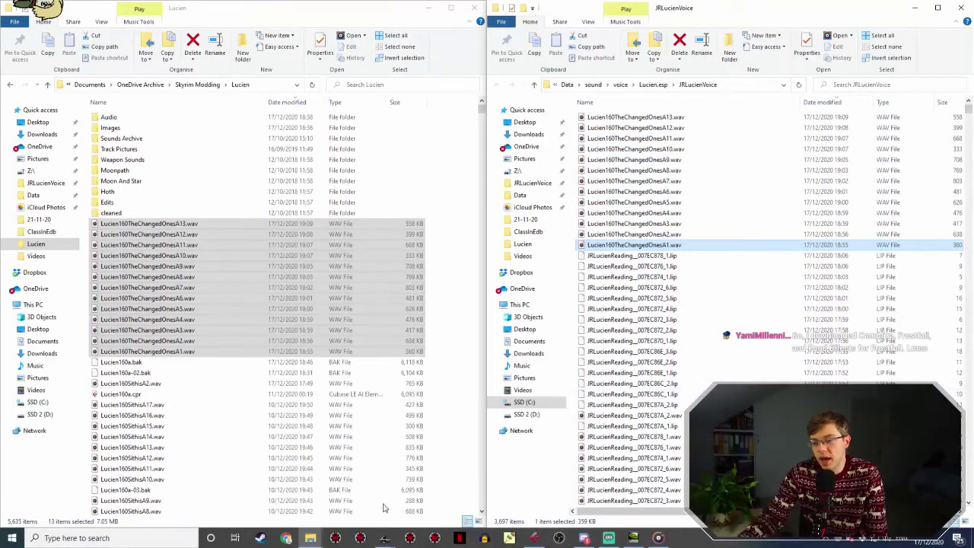
# Switch to Creation Kit, open the first response of Action 1 in the Changed Ones scene and select its voice filename.
pyautogui.moveTo(384, 538)
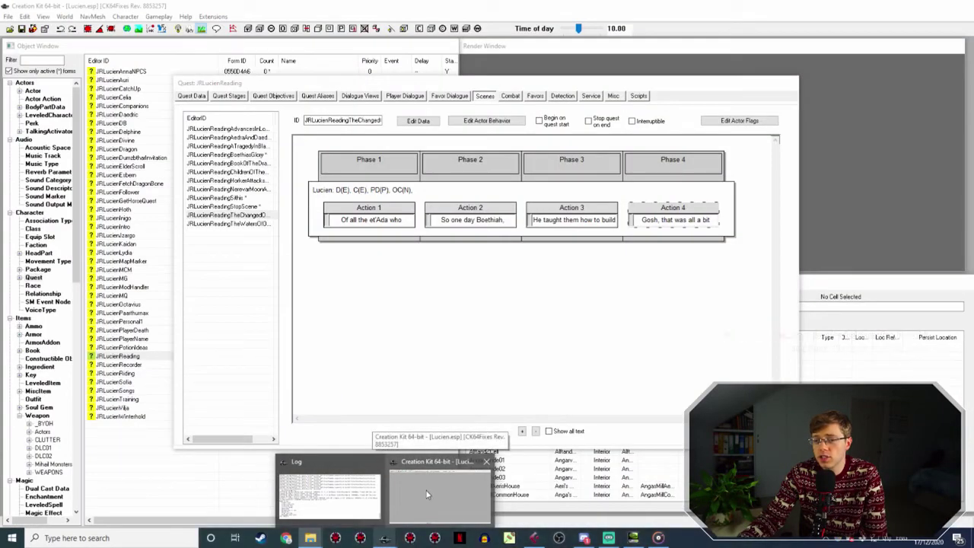
pyautogui.click(426, 493)
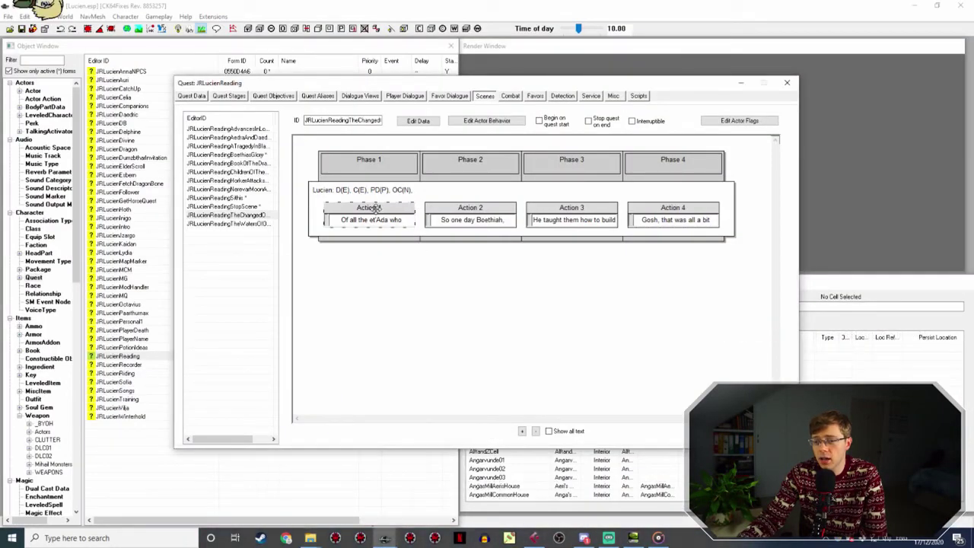
pyautogui.doubleClick(362, 214)
pyautogui.doubleClick(305, 221)
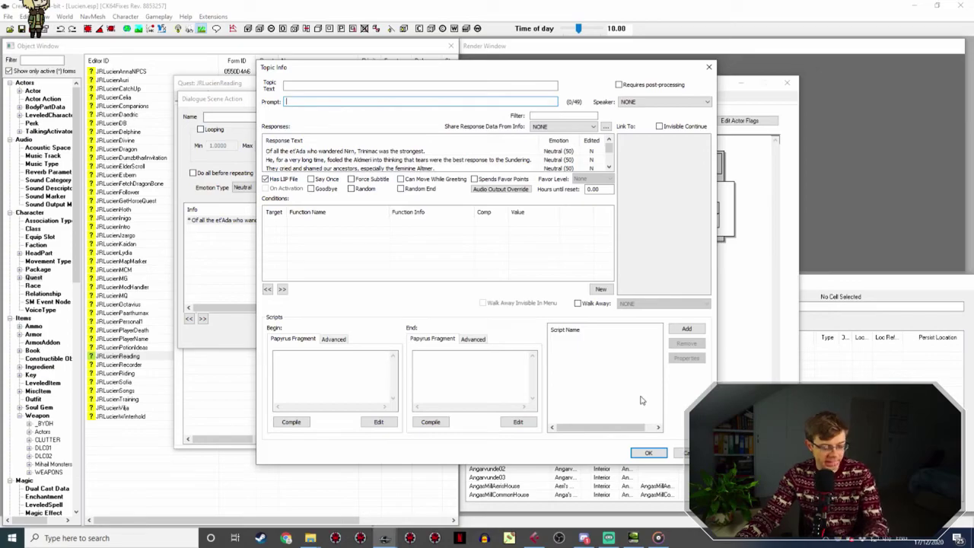
pyautogui.doubleClick(395, 151)
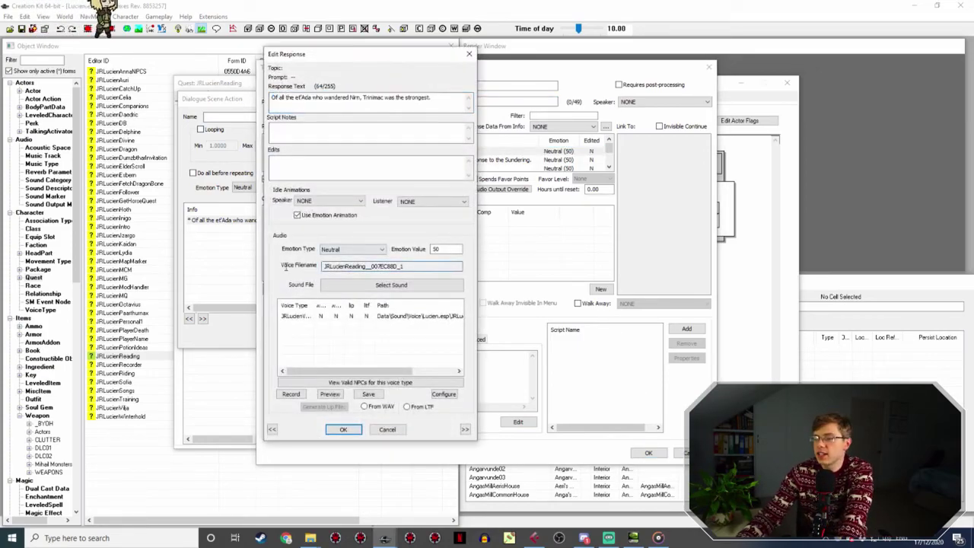
pyautogui.doubleClick(326, 266)
# Switch to the JRLucienVoice folder and play Lucien160TheChangedOnesA1.wav to check that it matches the first response.
pyautogui.click(311, 538)
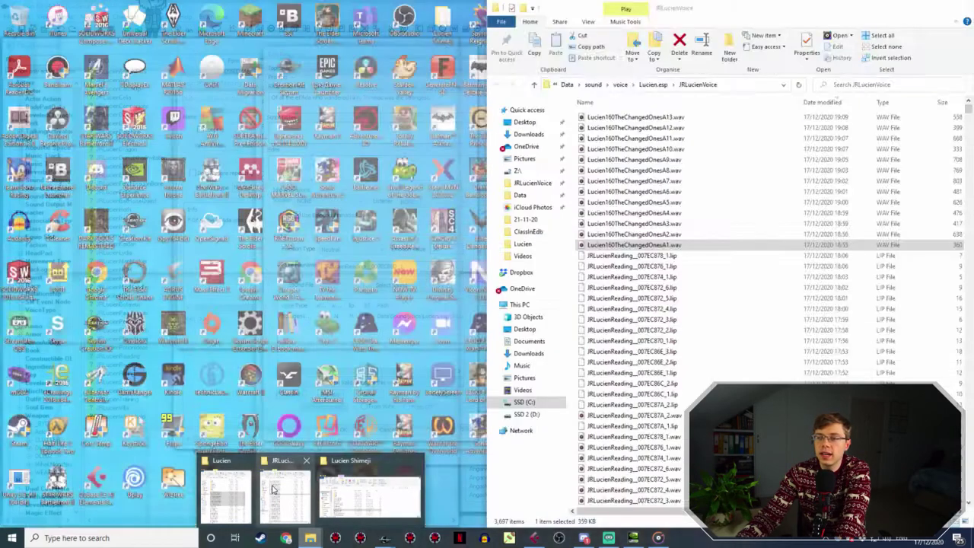
pyautogui.click(283, 489)
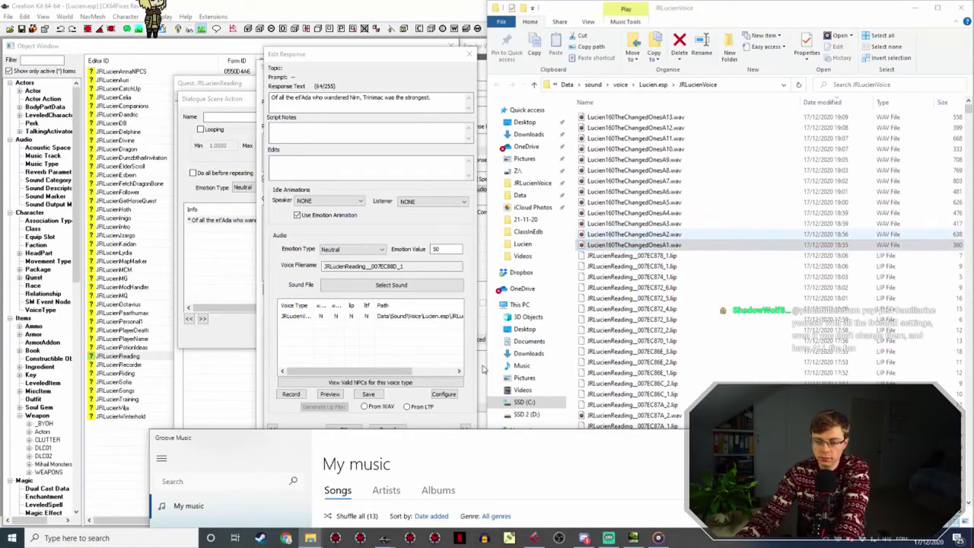
pyautogui.click(672, 253)
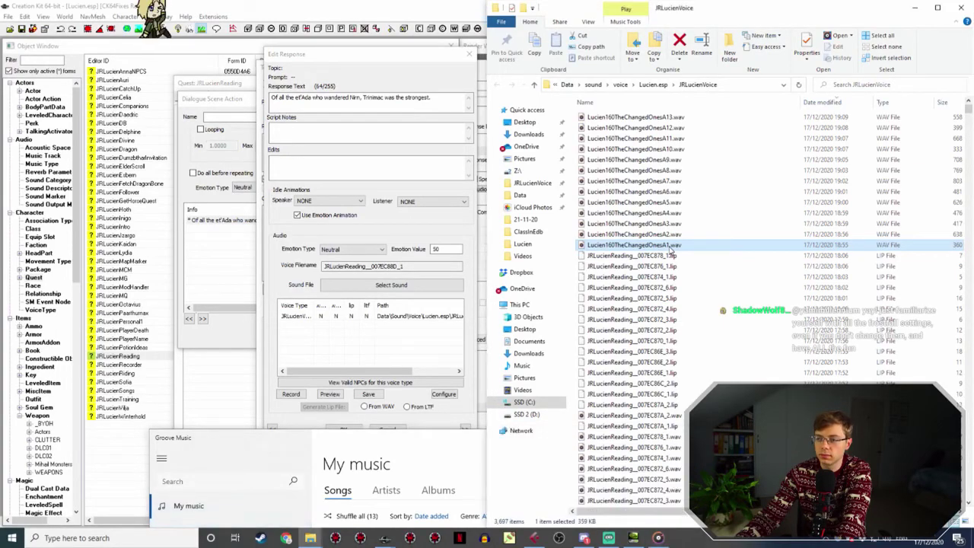
pyautogui.doubleClick(673, 247)
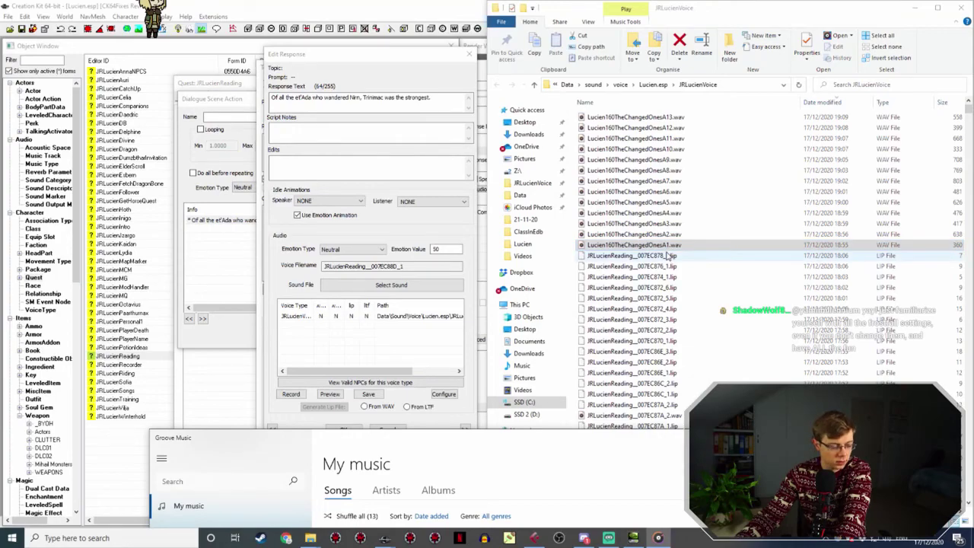
# Copy the first response's voice filename and rename Lucien160TheChangedOnesA1.wav in JRLucienVoice to JRLucienReading__007EC88D_1.wav.
pyautogui.click(412, 266)
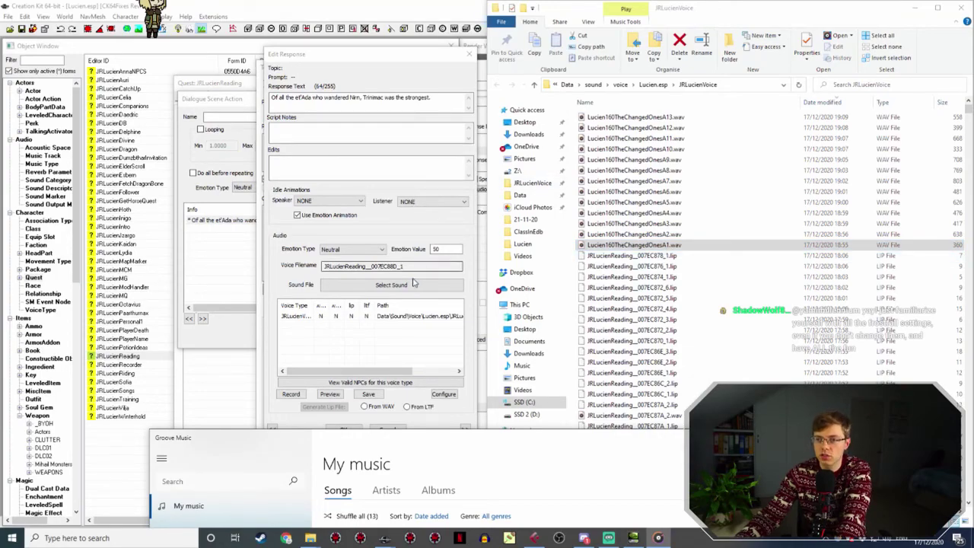
pyautogui.doubleClick(412, 266)
pyautogui.hotkey('ctrl', 'c')
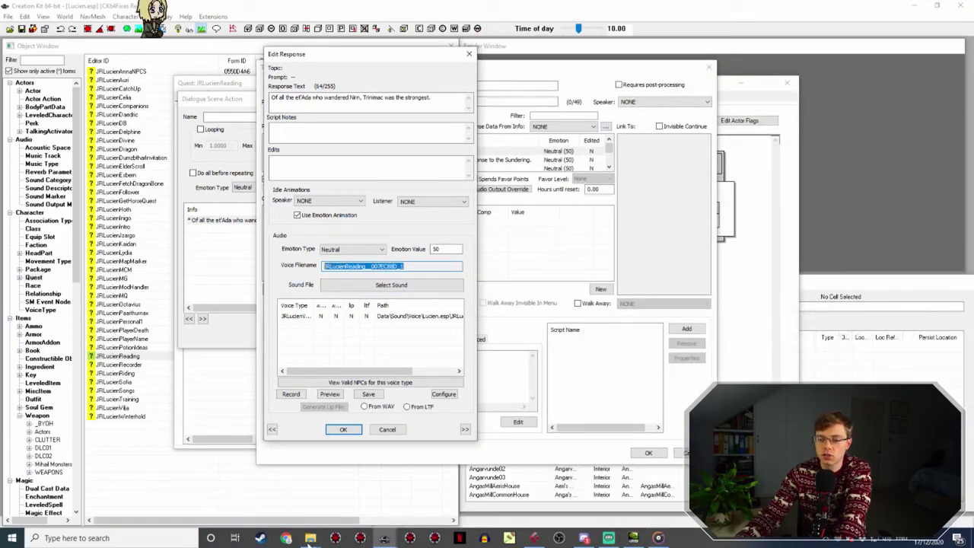
pyautogui.click(311, 537)
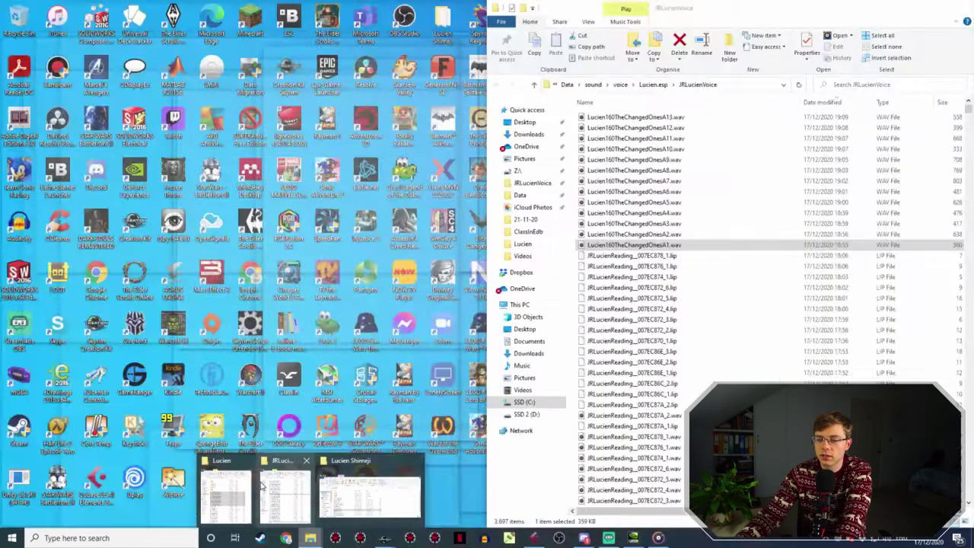
pyautogui.click(283, 493)
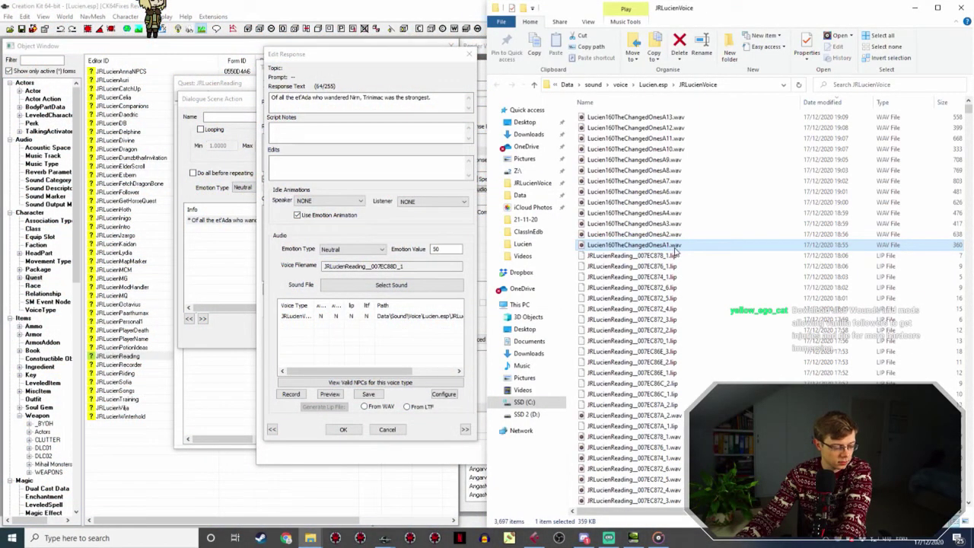
pyautogui.press('F2')
pyautogui.hotkey('ctrl', 'v')
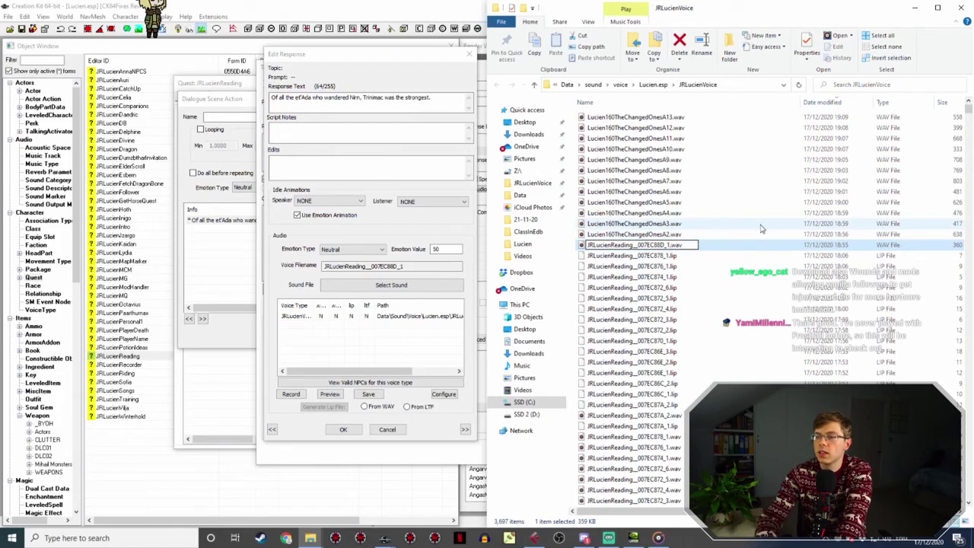
# Reopen the first response in Creation Kit and generate its lip file from the WAV for the listed voice type.
pyautogui.click(343, 429)
pyautogui.doubleClick(359, 152)
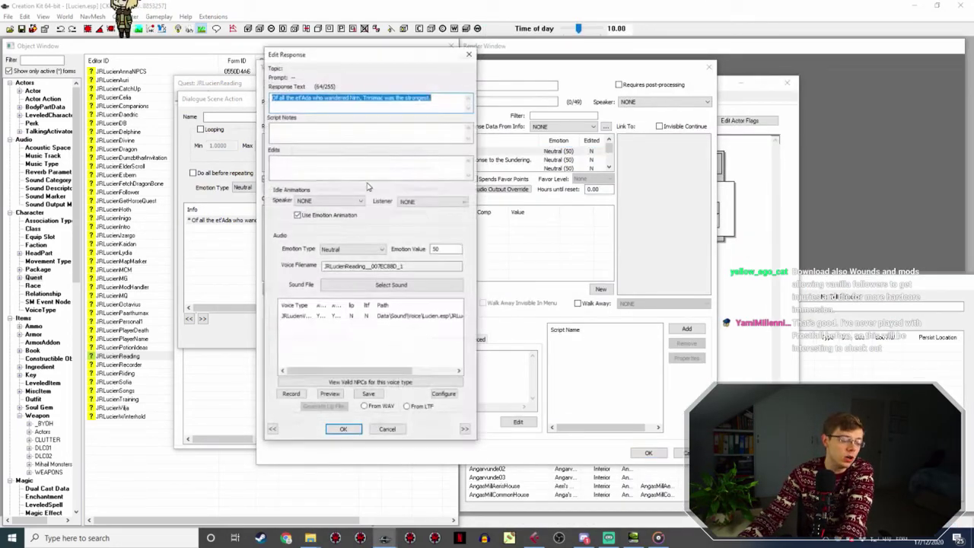
pyautogui.click(386, 315)
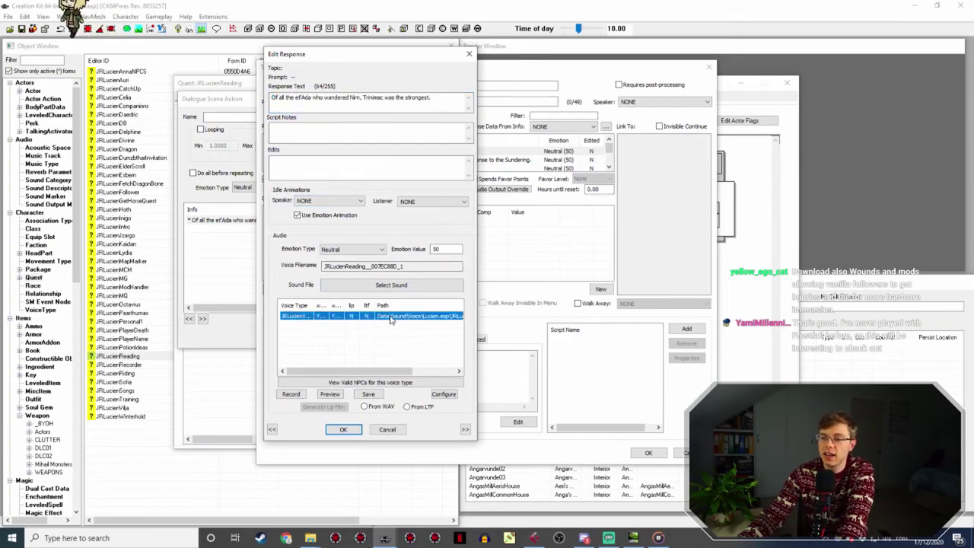
pyautogui.click(380, 407)
pyautogui.click(322, 407)
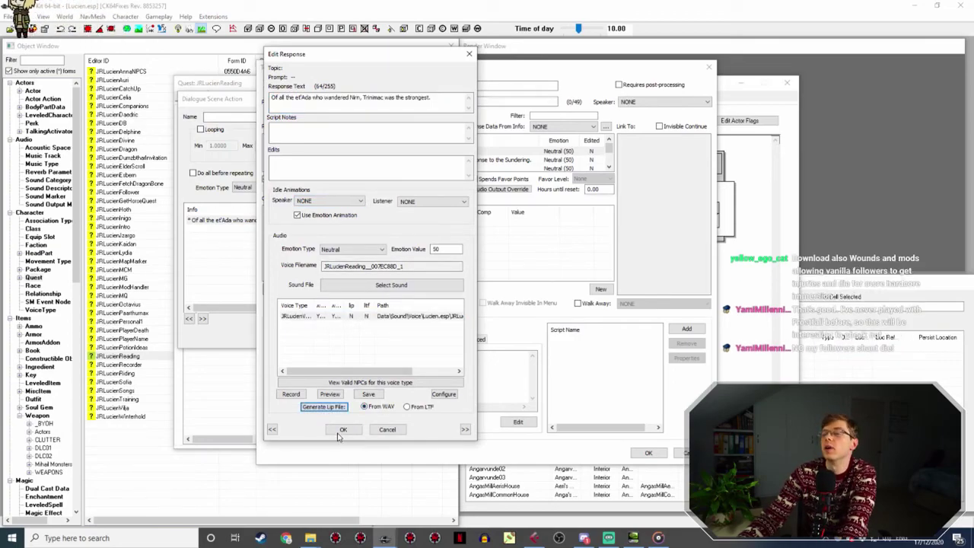
pyautogui.click(343, 429)
# Copy the second response's voice filename, rename Lucien160TheChangedOnesA2.wav to JRLucienReading__007EC88D_2.wav and play the renamed file.
pyautogui.doubleClick(395, 161)
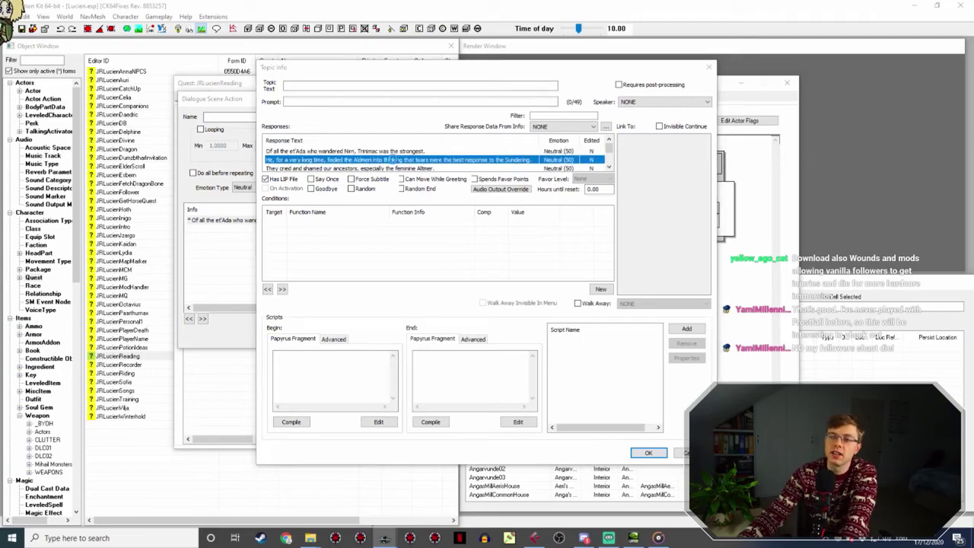
pyautogui.click(420, 265)
pyautogui.moveTo(419, 265); pyautogui.dragTo(330, 261)
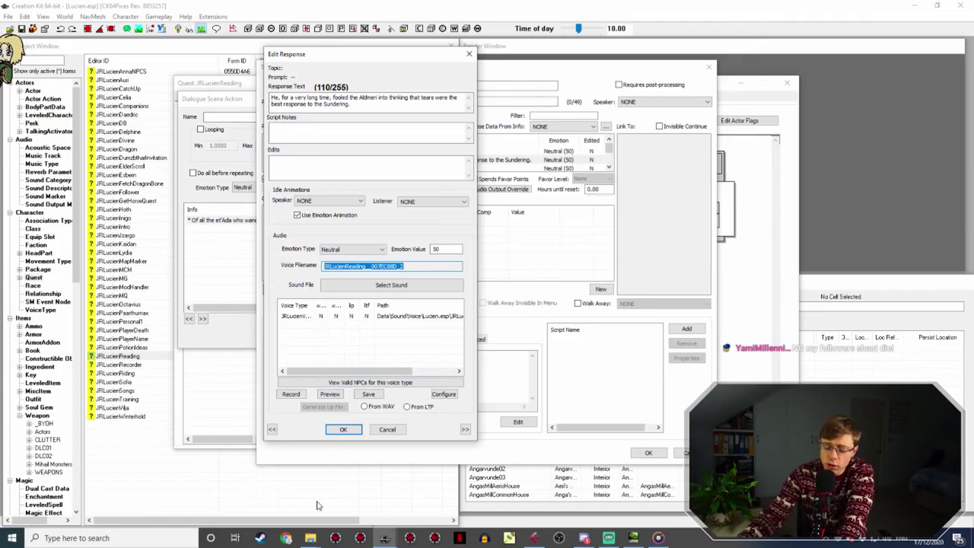
pyautogui.click(310, 538)
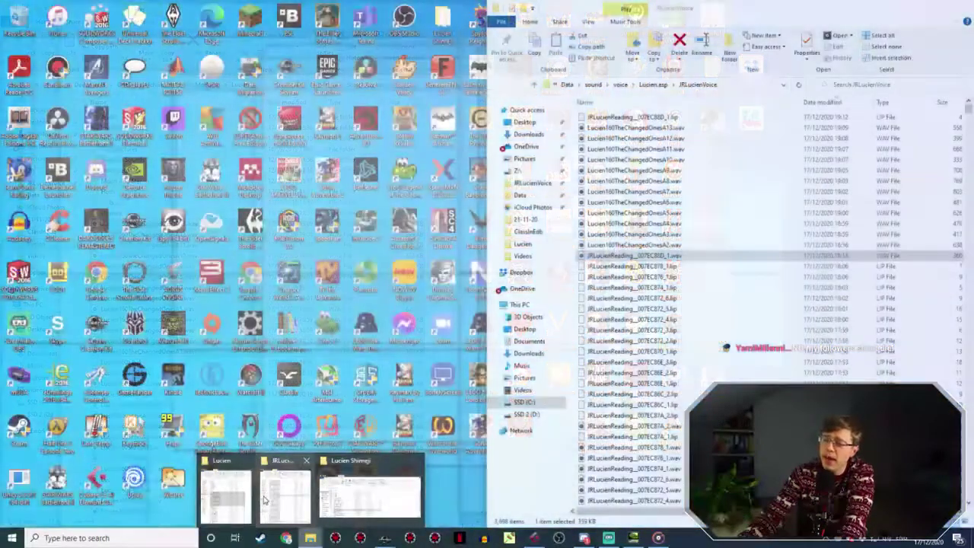
pyautogui.click(280, 500)
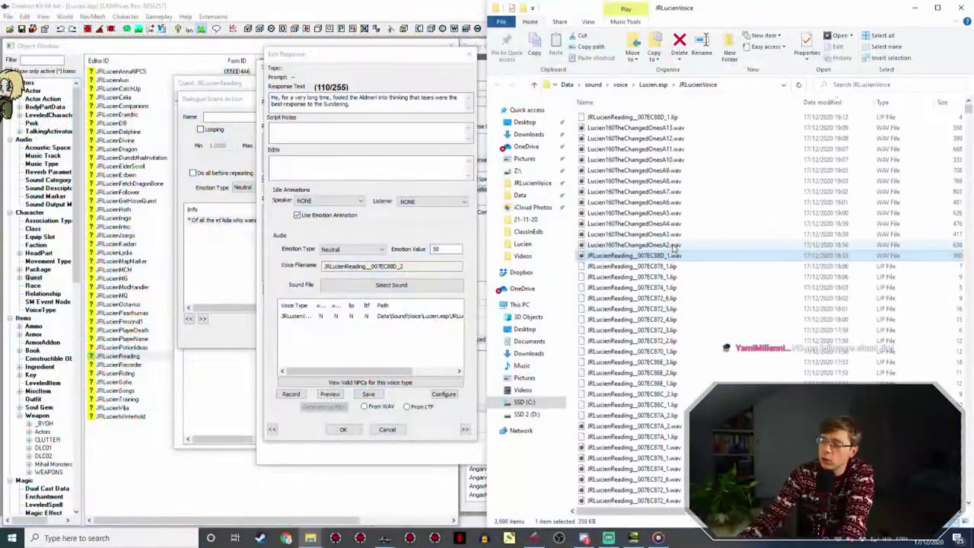
pyautogui.click(671, 246)
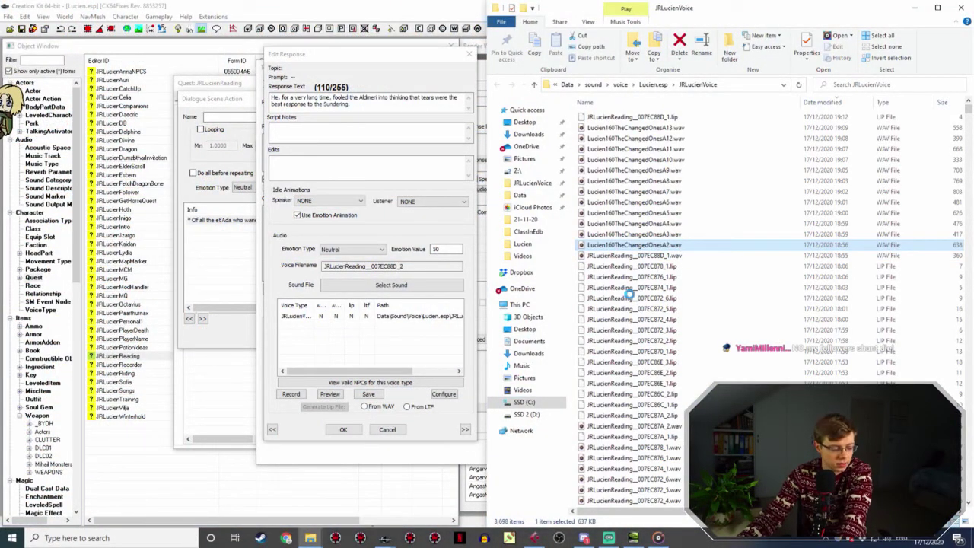
pyautogui.press('F2')
pyautogui.write('JRLucienReading_007EC88D_2')
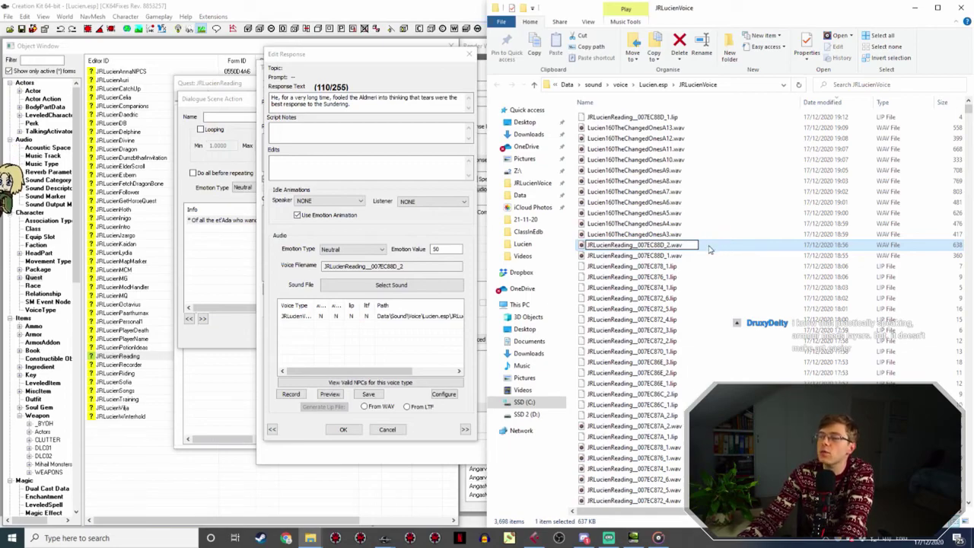
pyautogui.press('Return')
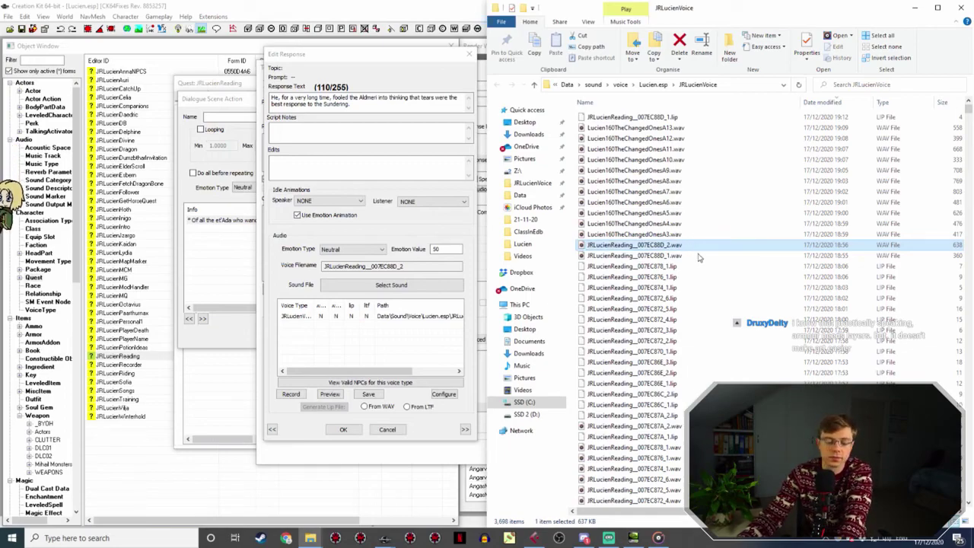
pyautogui.press('Return')
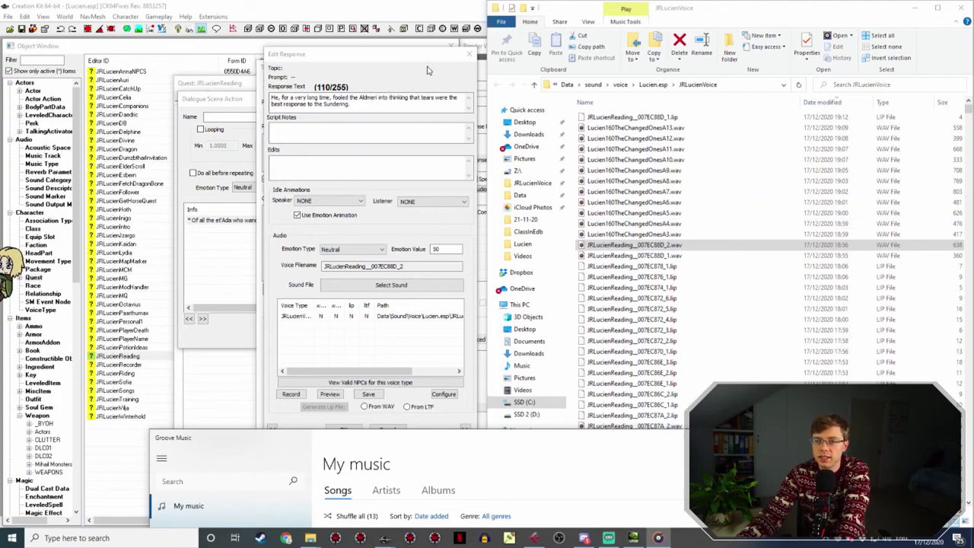
# Reopen the second response and generate its lip file from the WAV for the listed voice type.
pyautogui.click(348, 428)
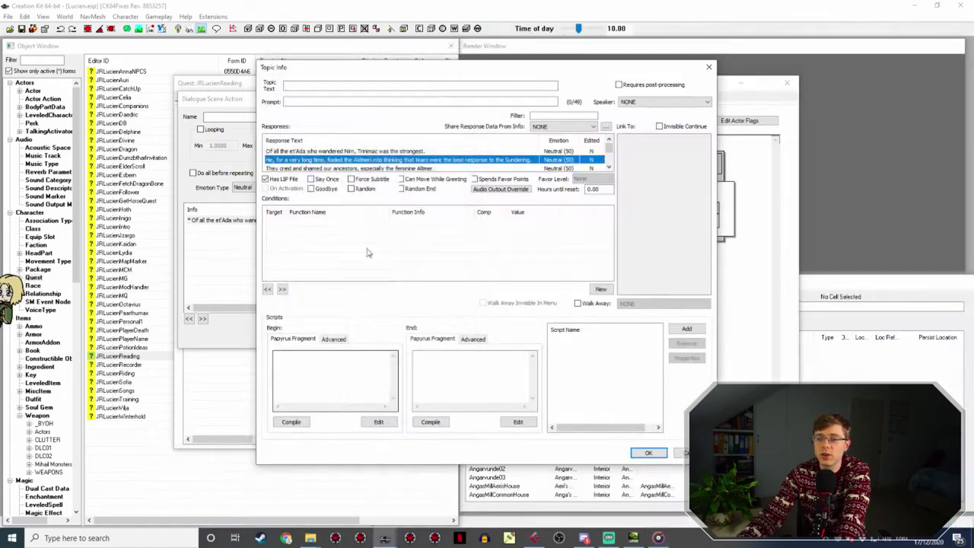
pyautogui.doubleClick(387, 161)
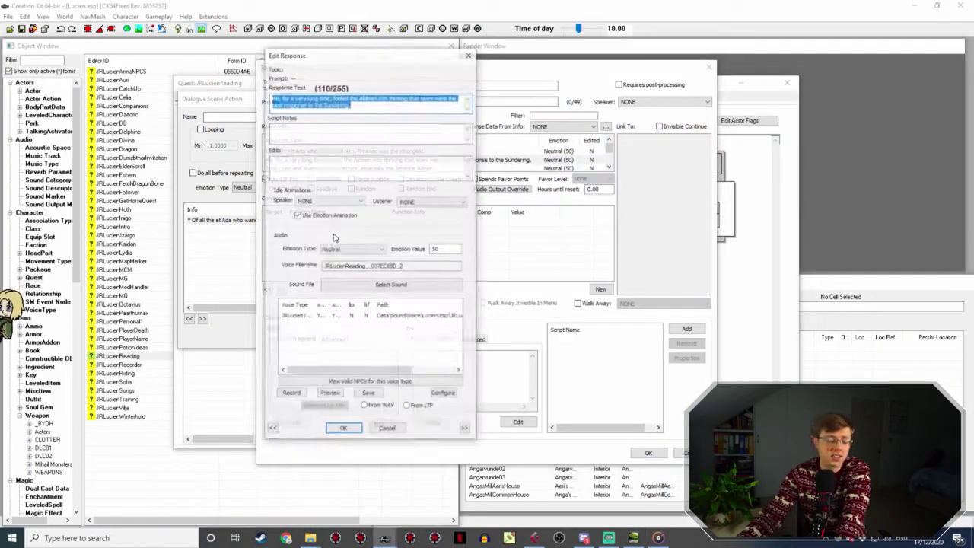
pyautogui.click(316, 315)
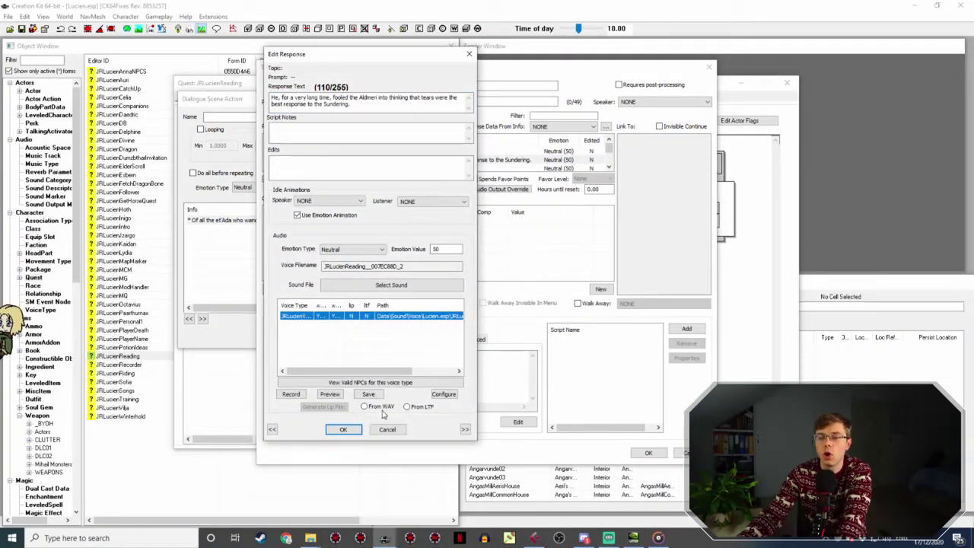
pyautogui.click(348, 430)
# Copy the third response's voice filename and rename Lucien160TheChangedOnesA3.wav in JRLucienVoice to JRLucienReading__007EC88D_3.wav.
pyautogui.doubleClick(450, 168)
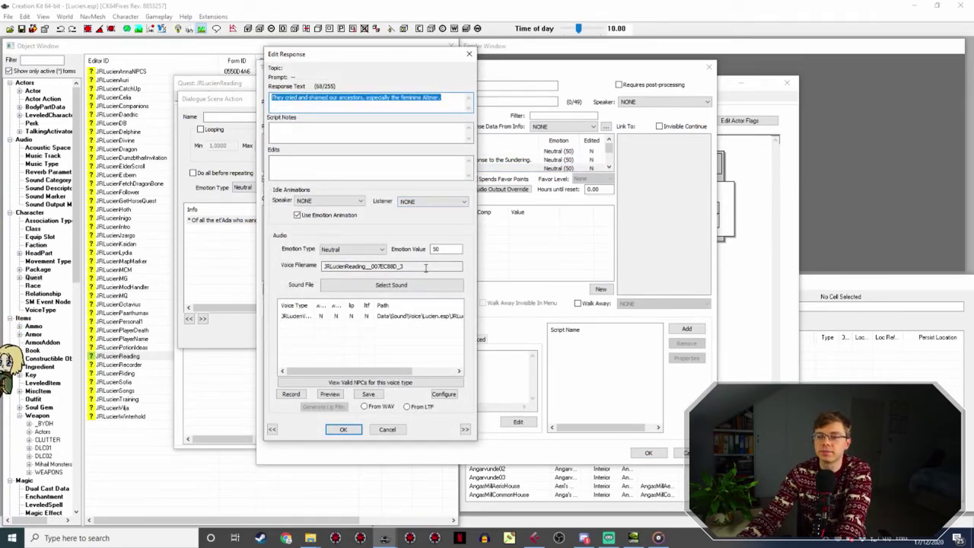
pyautogui.moveTo(401, 266); pyautogui.dragTo(321, 267)
pyautogui.click(311, 537)
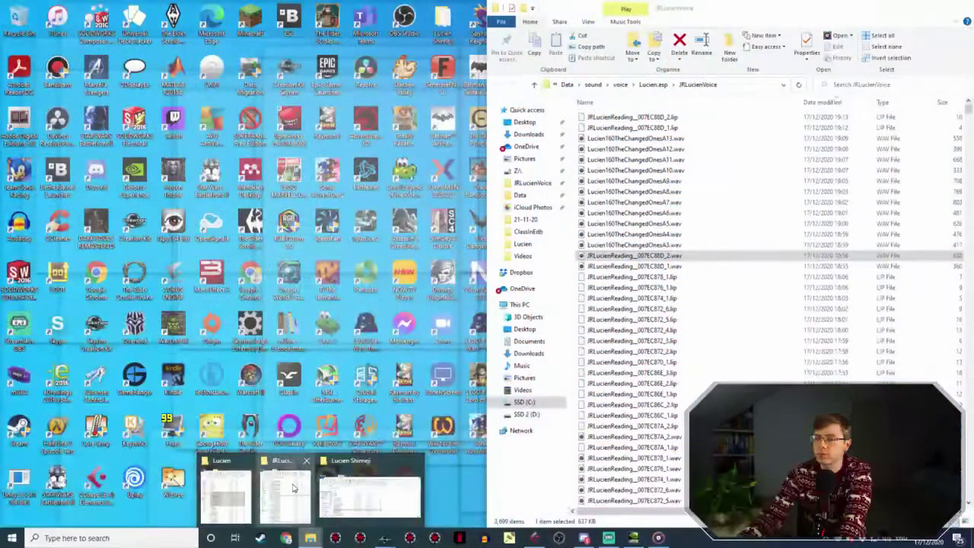
pyautogui.click(286, 490)
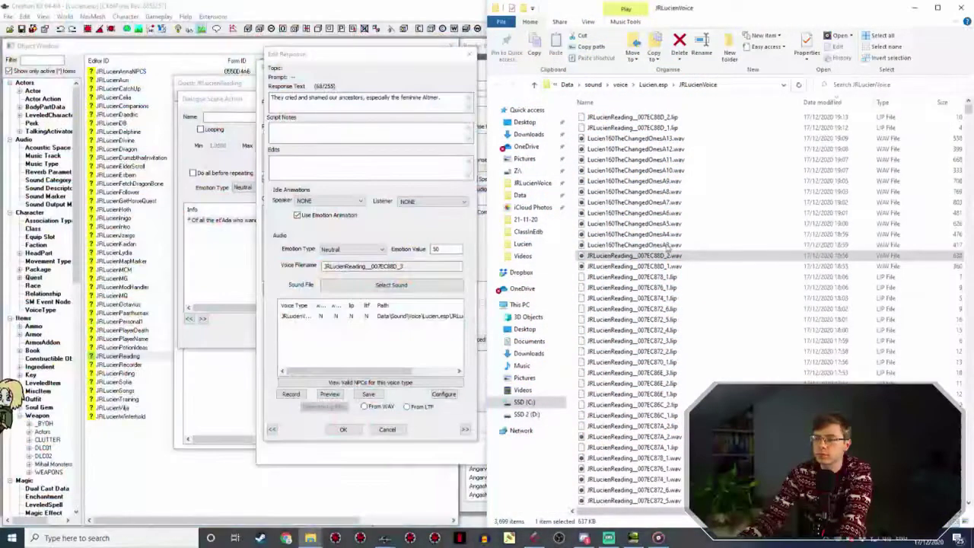
pyautogui.click(682, 243)
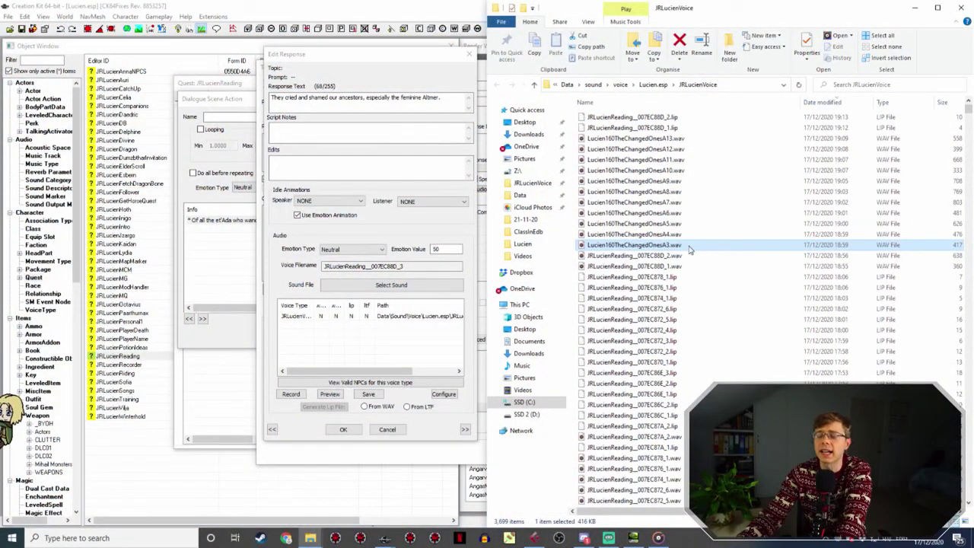
pyautogui.press('F2')
pyautogui.write('JRLucienReading__007EC88D_3')
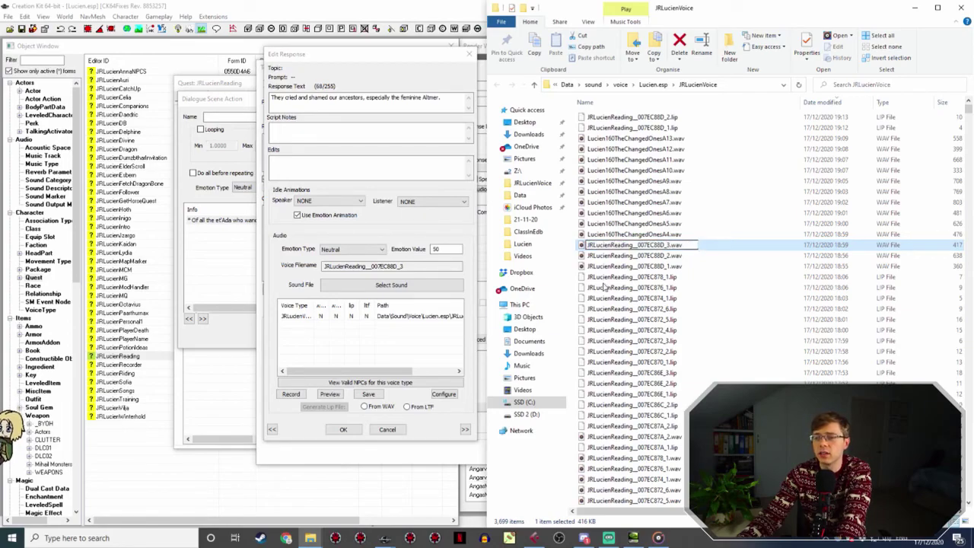
# Reopen the third response, generate its lip file from the WAV and close the response.
pyautogui.click(358, 427)
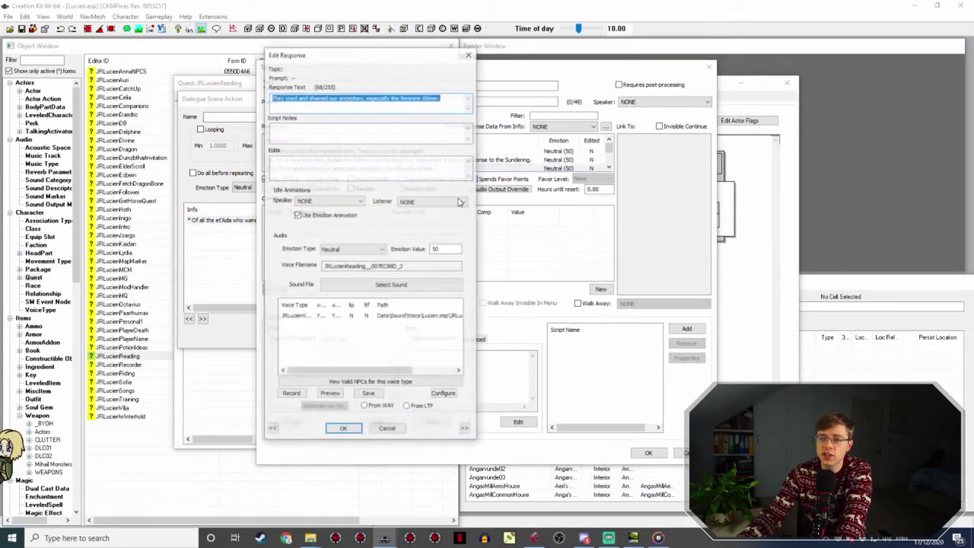
pyautogui.click(380, 408)
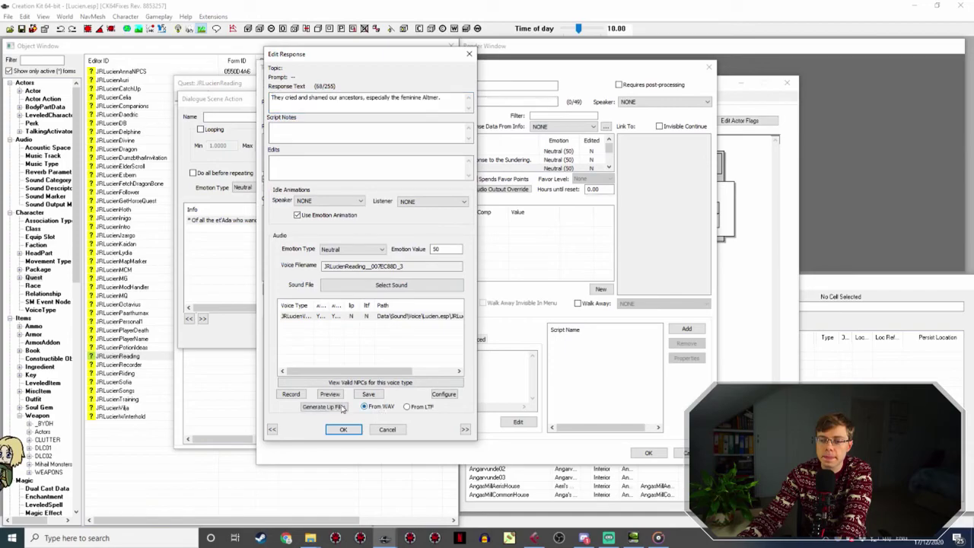
pyautogui.click(343, 430)
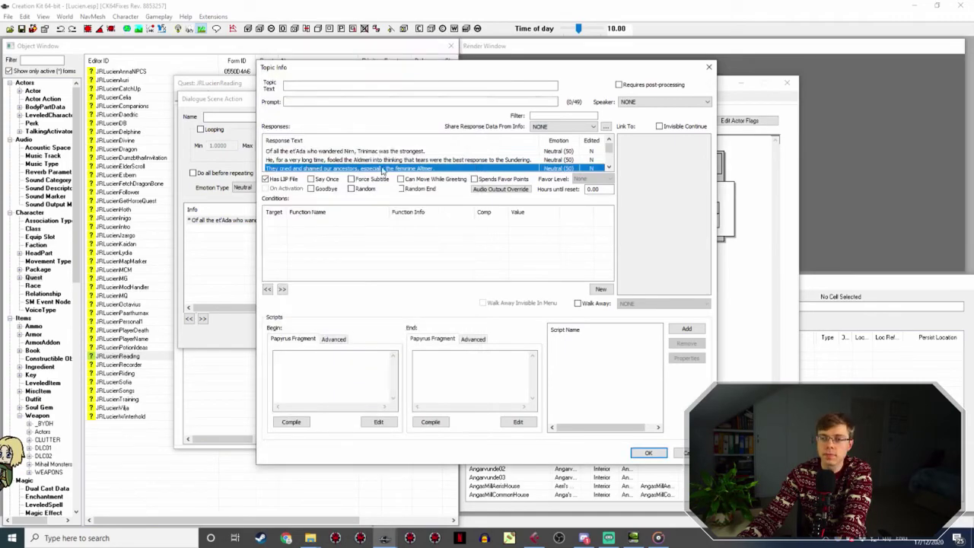
# Copy the fourth response's voice filename and rename Lucien160TheChangedOnesA4.wav in JRLucienVoice to JRLucienReading__007EC88D_4.wav.
pyautogui.scroll(-1, 384, 163)
pyautogui.doubleClick(419, 168)
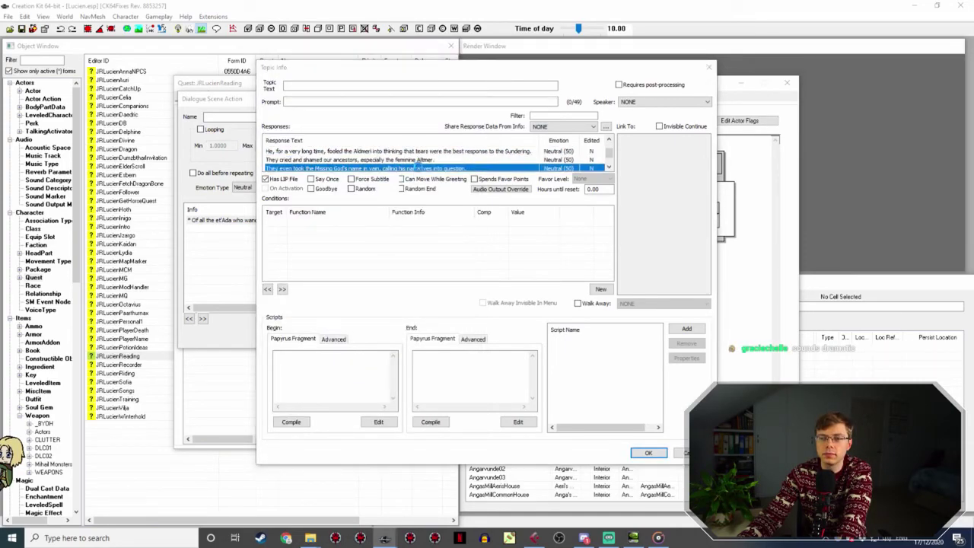
pyautogui.click(406, 265)
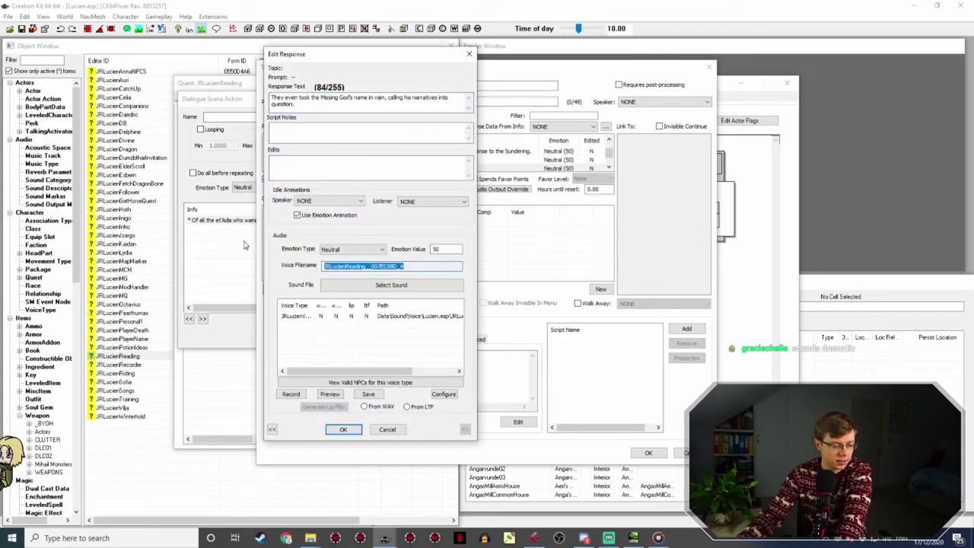
pyautogui.click(310, 538)
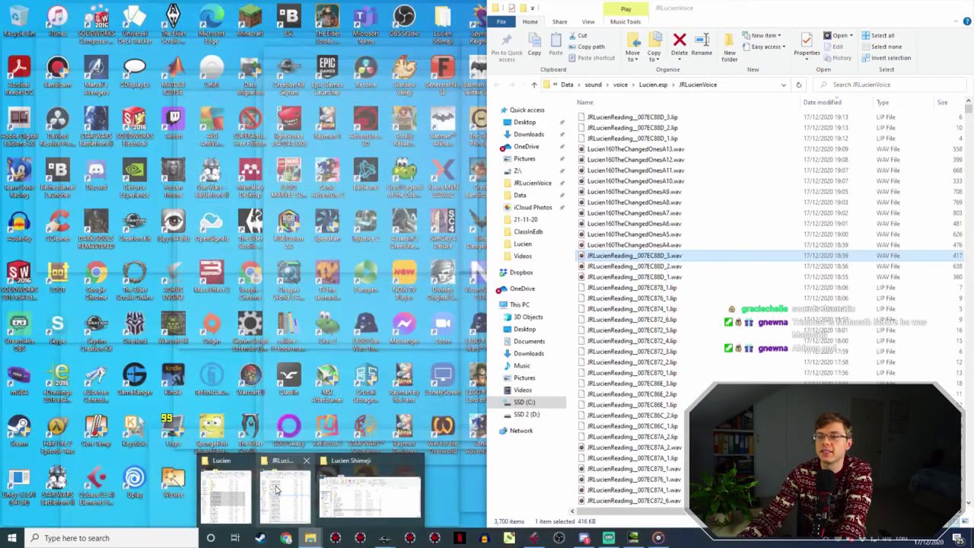
pyautogui.click(286, 493)
pyautogui.doubleClick(687, 244)
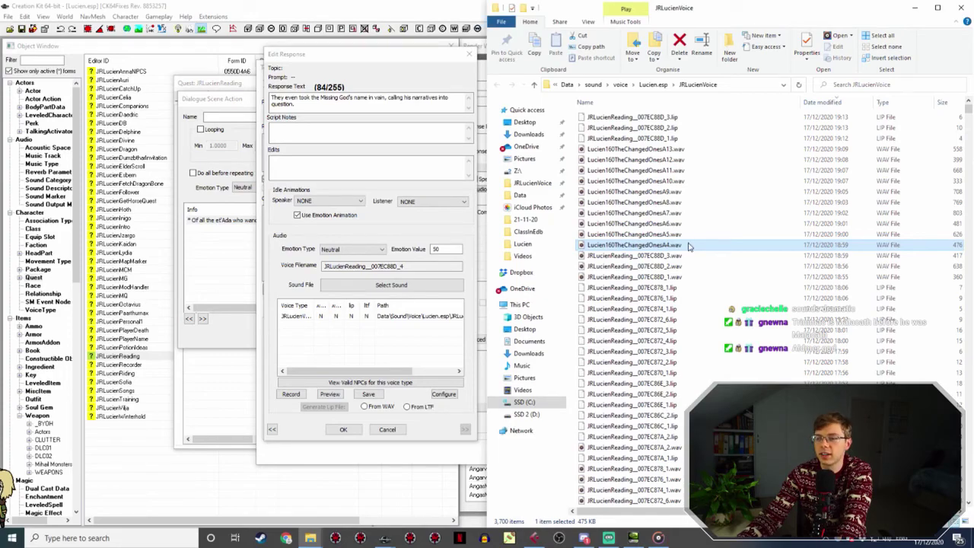
pyautogui.press('F2')
pyautogui.click(375, 430)
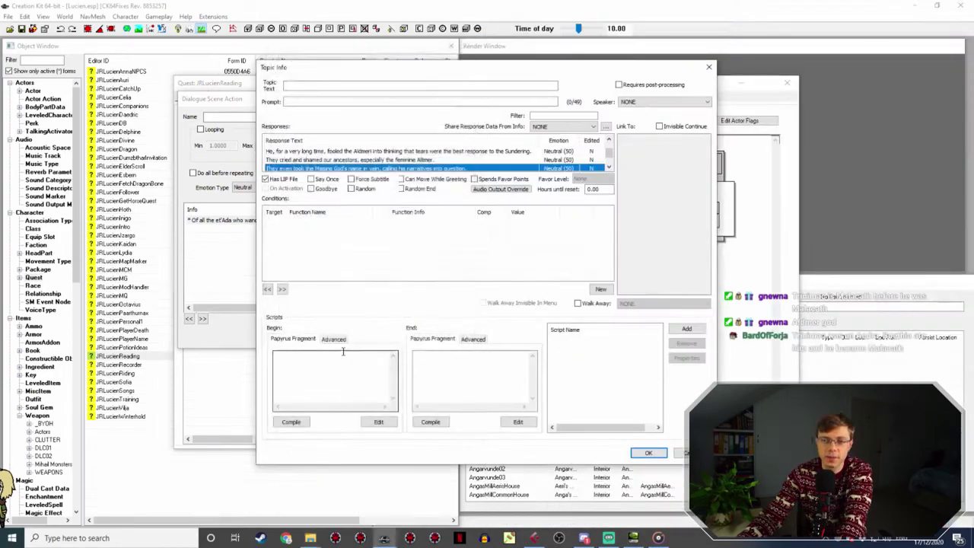
# Reopen the fourth response, generate its lip file from the WAV for the listed voice type and close the response.
pyautogui.doubleClick(411, 169)
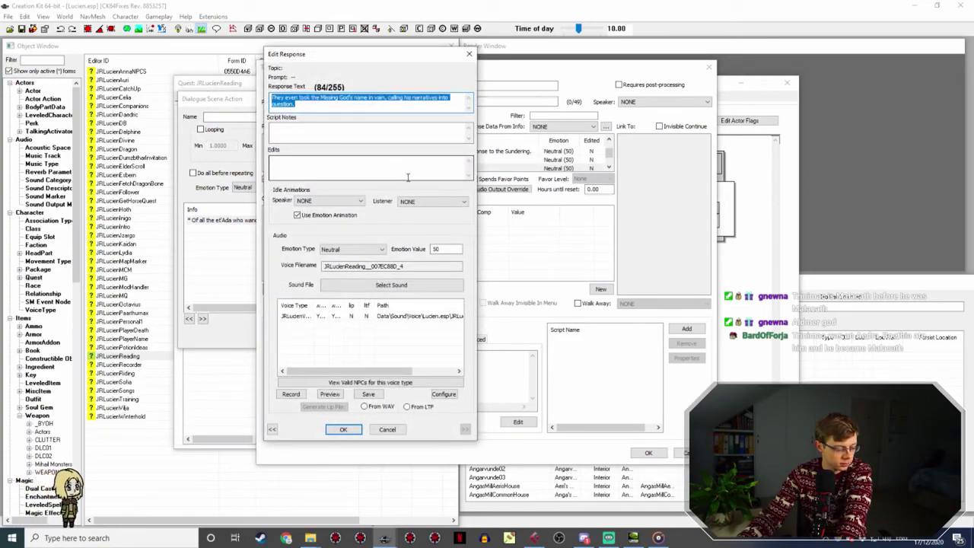
pyautogui.click(361, 315)
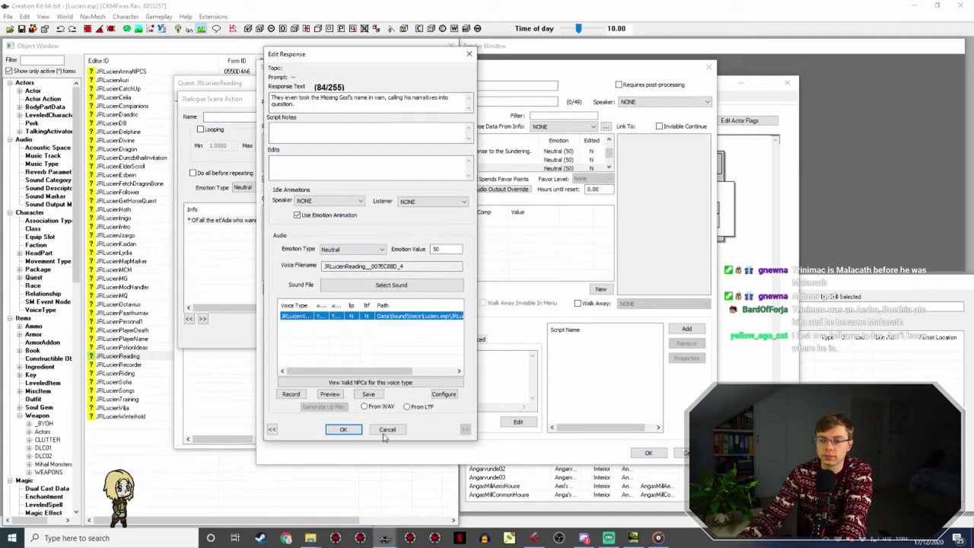
pyautogui.click(343, 429)
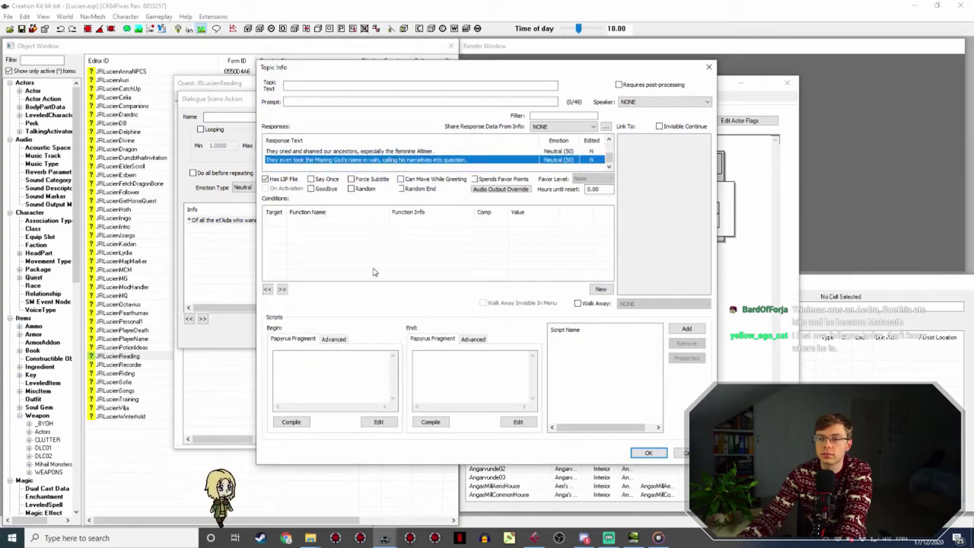
# Play JRLucienReading__007EC88D_4.wav from the JRLucienVoice folder to check the line and close the music player.
pyautogui.click(316, 537)
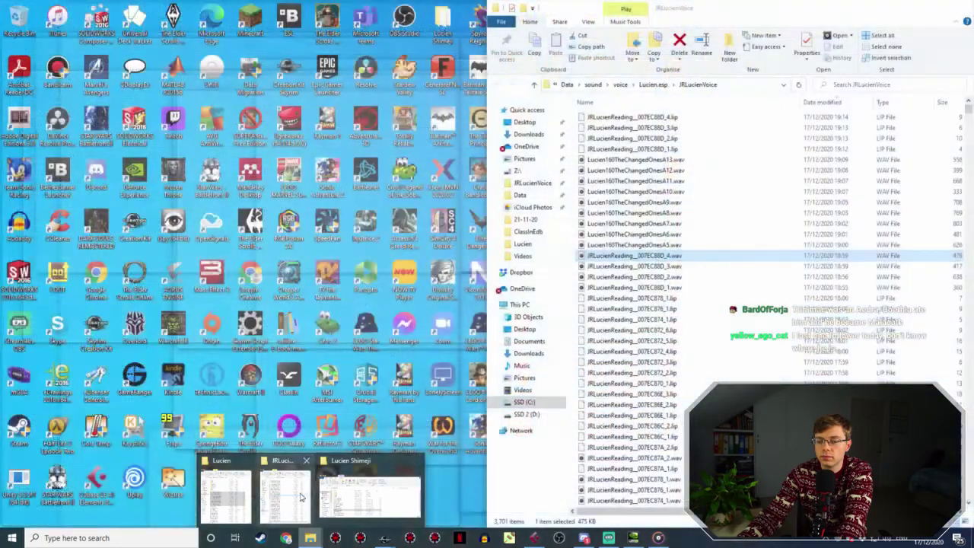
pyautogui.click(350, 491)
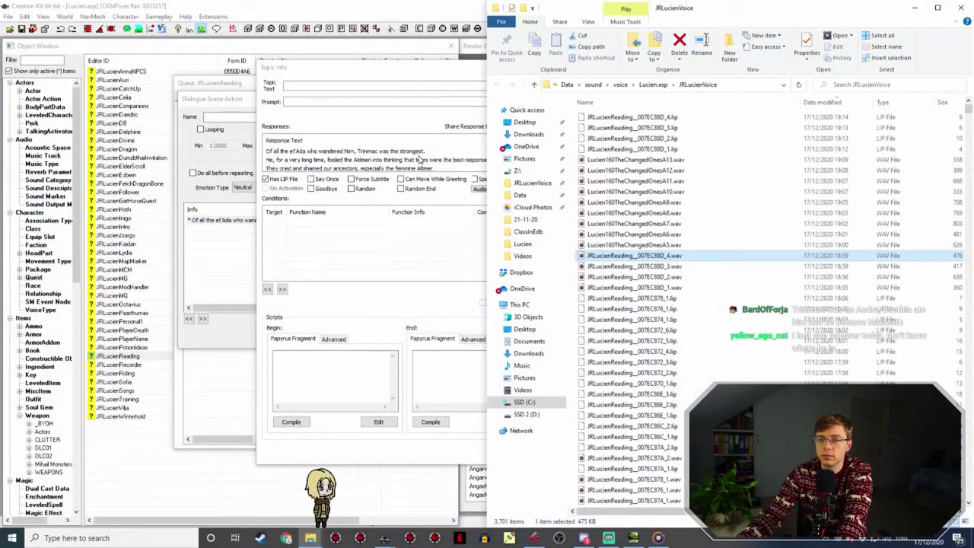
pyautogui.doubleClick(661, 259)
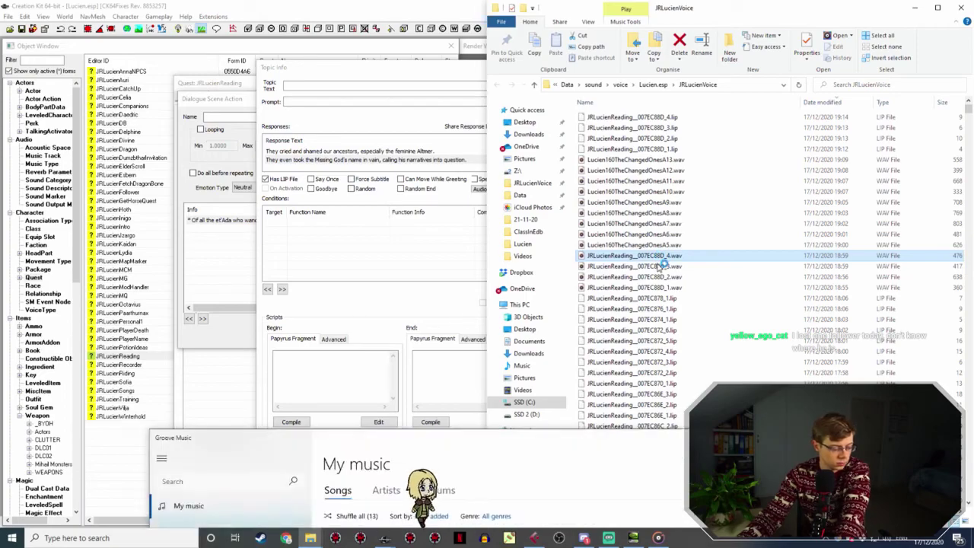
pyautogui.doubleClick(561, 442)
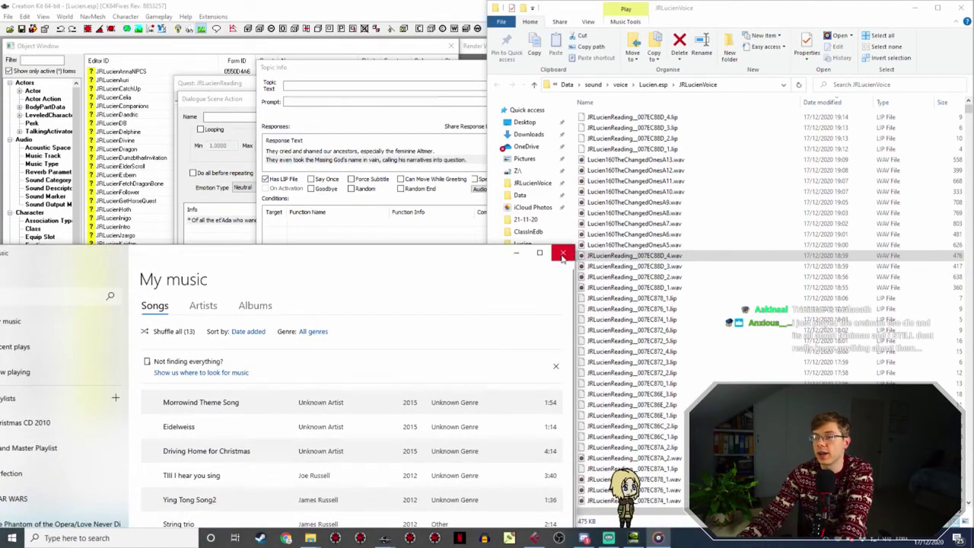
pyautogui.click(562, 253)
# Accept the first action's topic info and open the first response of the scene's Action 2 in Phase 2.
pyautogui.click(368, 272)
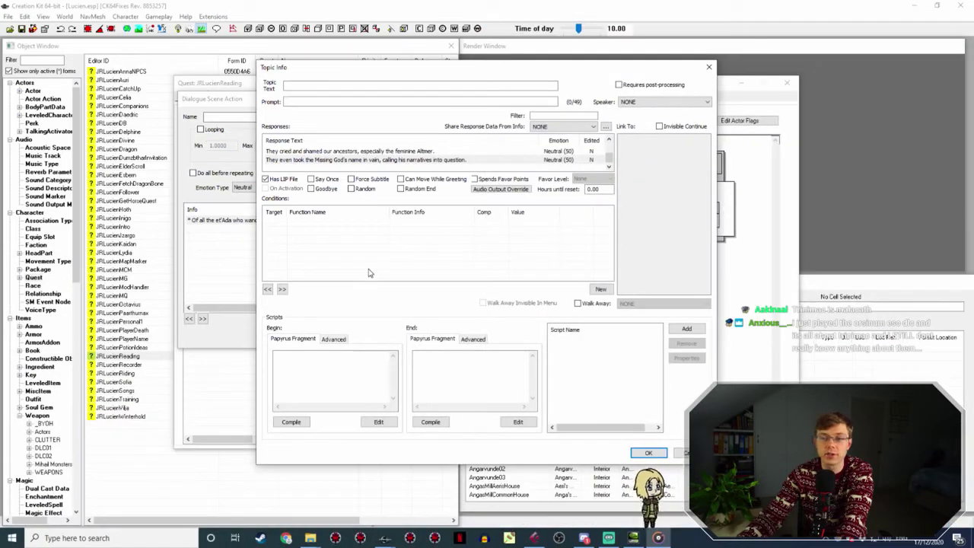
pyautogui.click(648, 452)
pyautogui.click(552, 328)
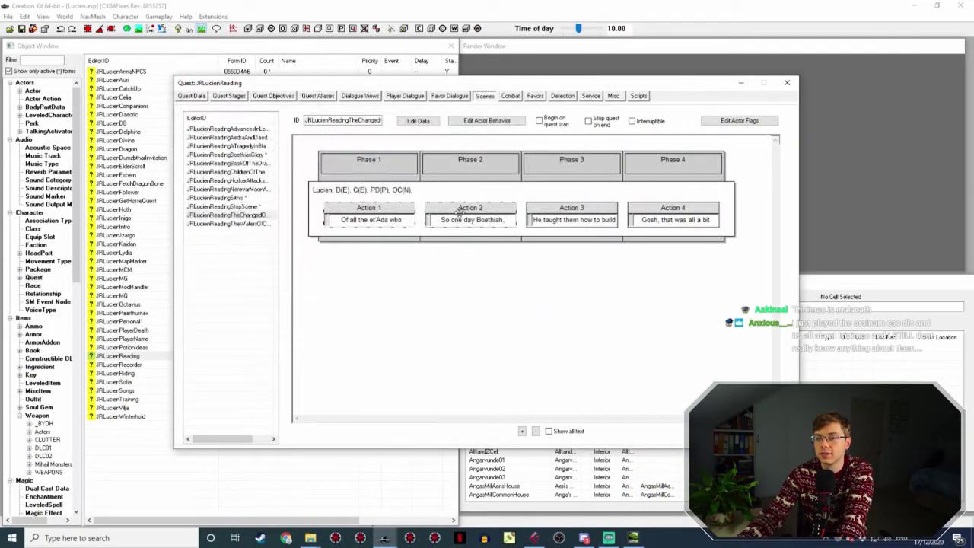
pyautogui.doubleClick(471, 206)
pyautogui.click(270, 219)
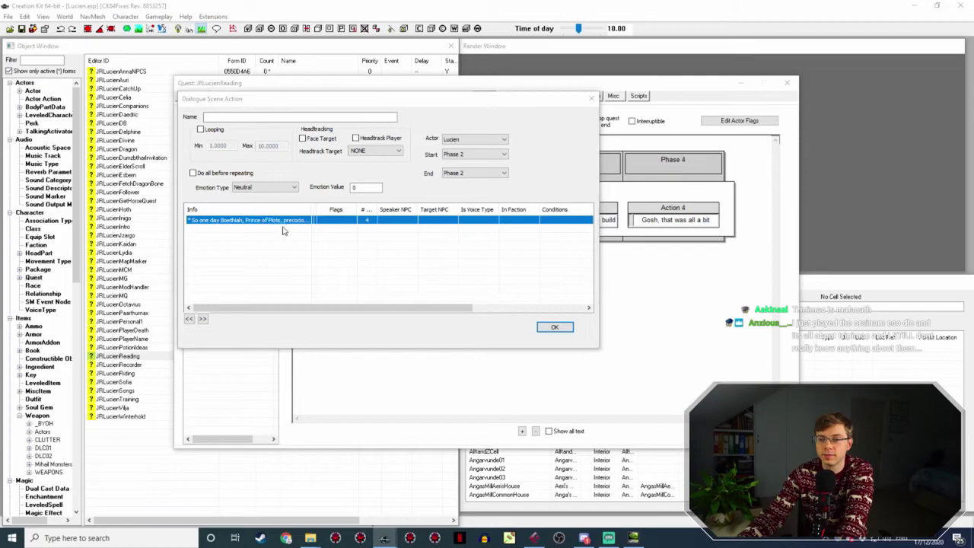
pyautogui.doubleClick(280, 220)
pyautogui.doubleClick(373, 151)
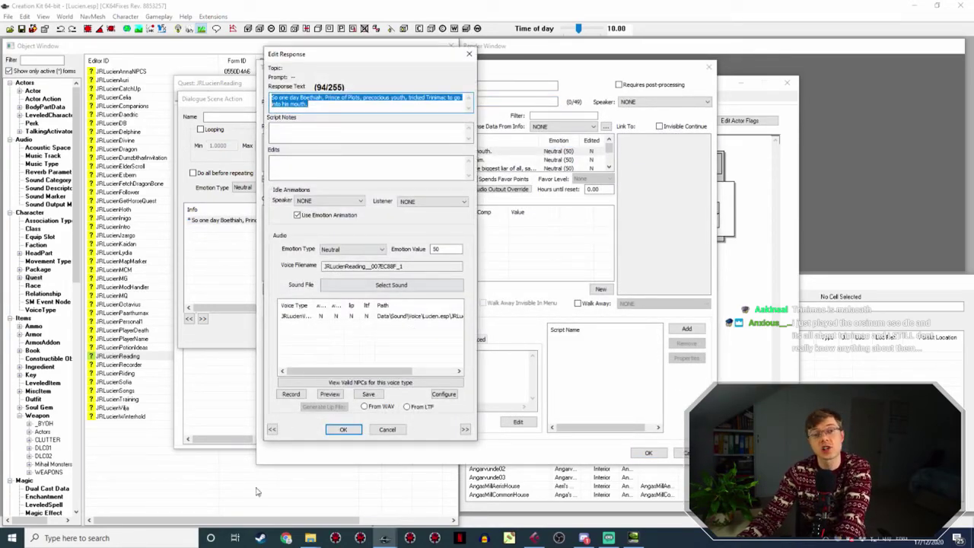
# Copy the response's voice filename and play Lucien160TheChangedOnesA5.wav in JRLucienVoice to check it against the response text.
pyautogui.doubleClick(335, 265)
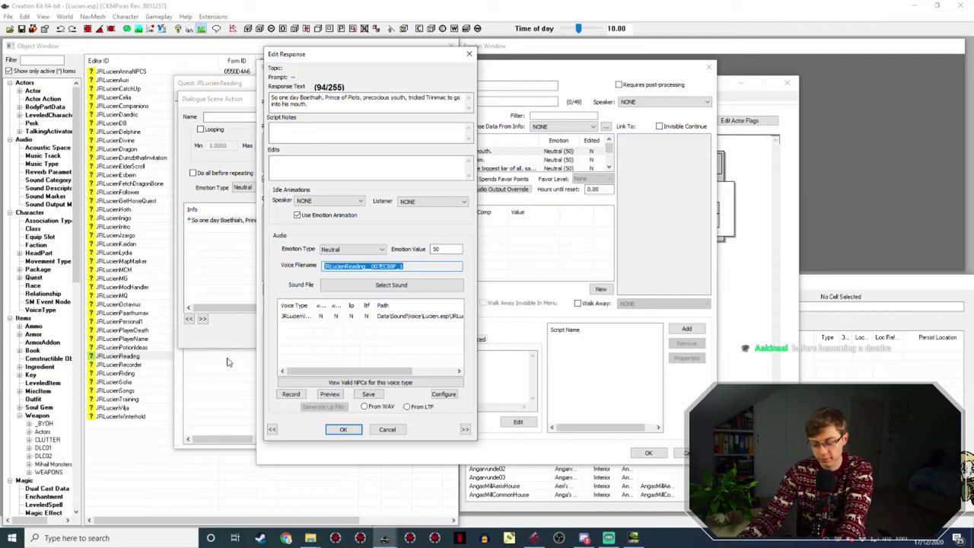
pyautogui.click(310, 538)
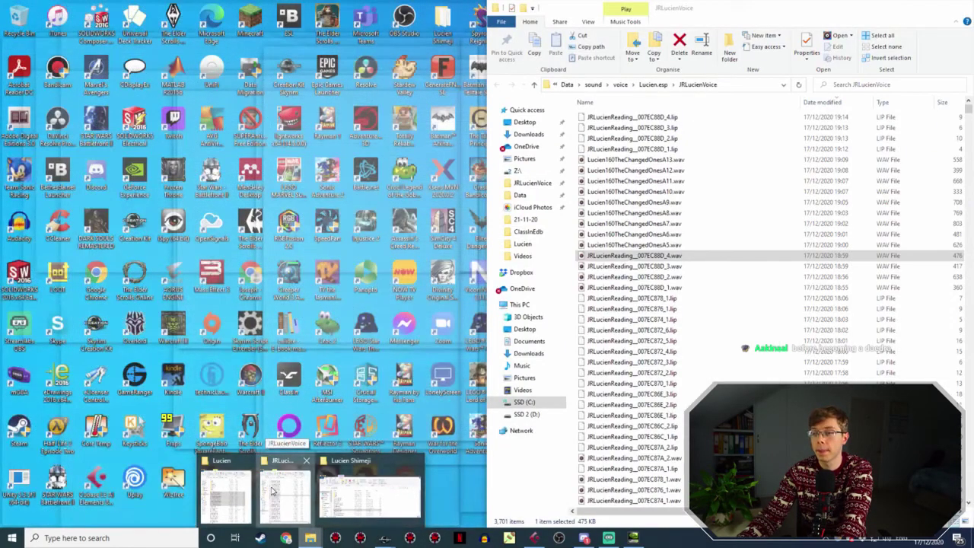
pyautogui.click(272, 479)
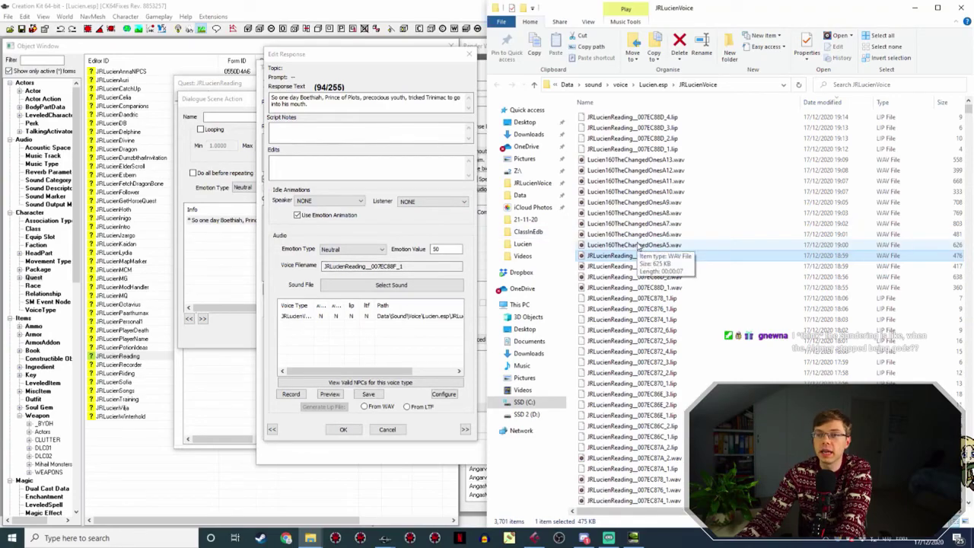
pyautogui.doubleClick(403, 266)
pyautogui.hotkey('ctrl', 'c')
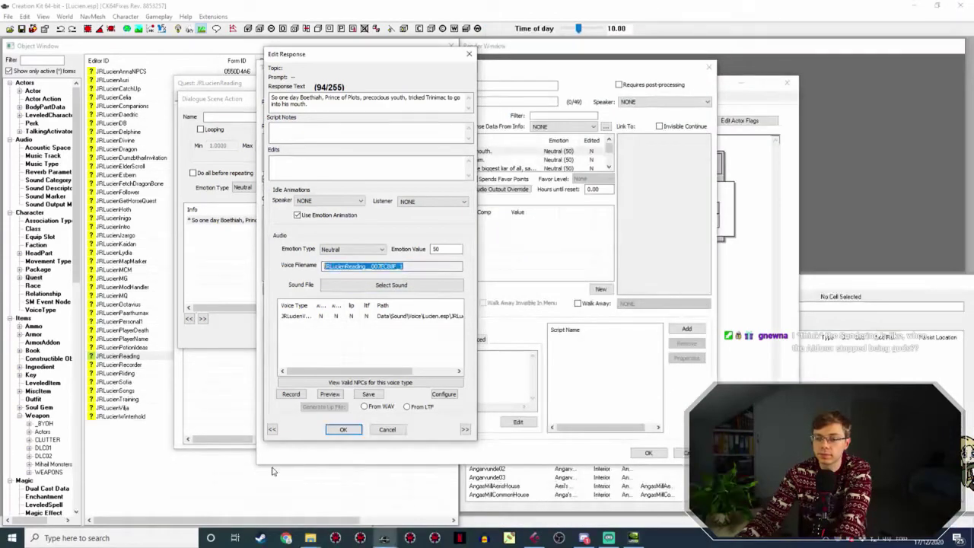
pyautogui.moveTo(311, 538)
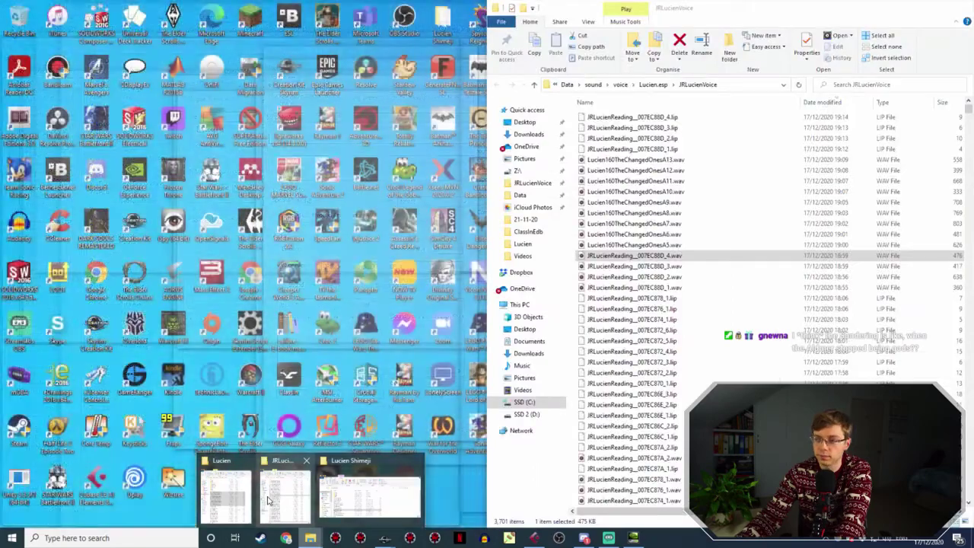
pyautogui.click(268, 500)
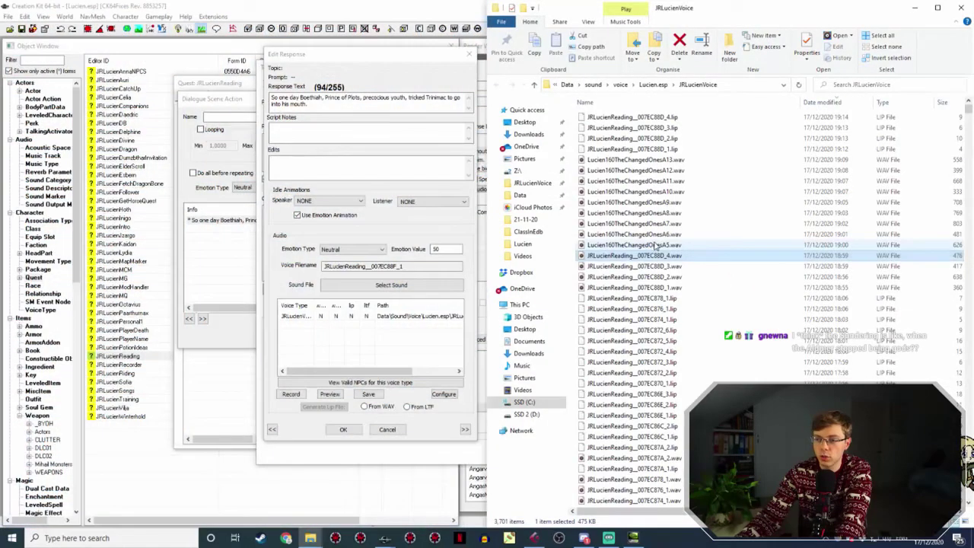
pyautogui.click(654, 245)
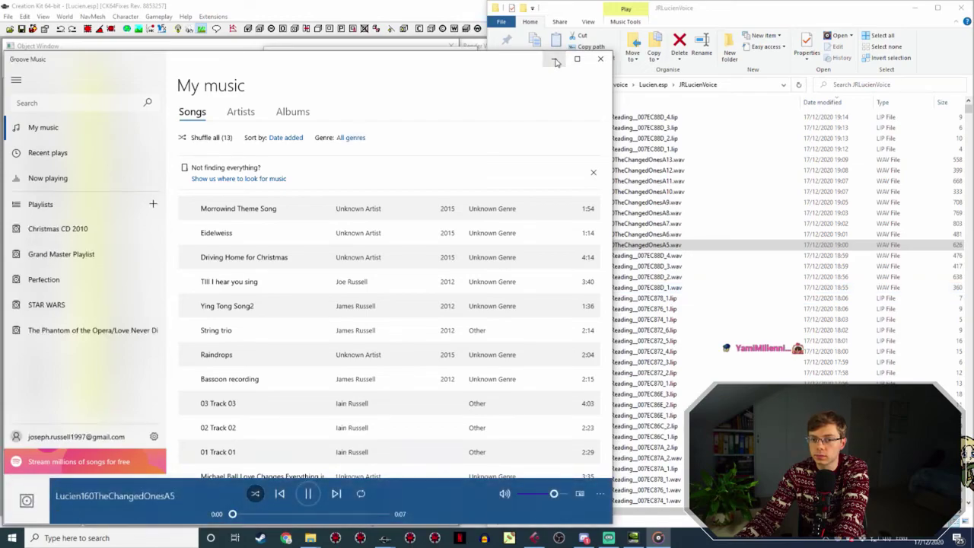
pyautogui.click(555, 59)
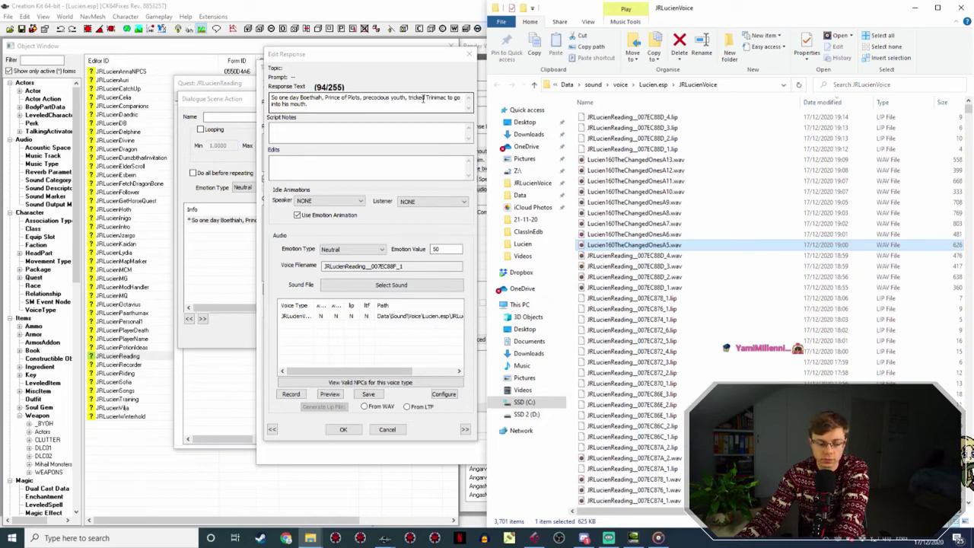
# Rename Lucien160TheChangedOnesA5.wav to JRLucienReading__007EC88F_1.wav and close the open response.
pyautogui.doubleClick(600, 248)
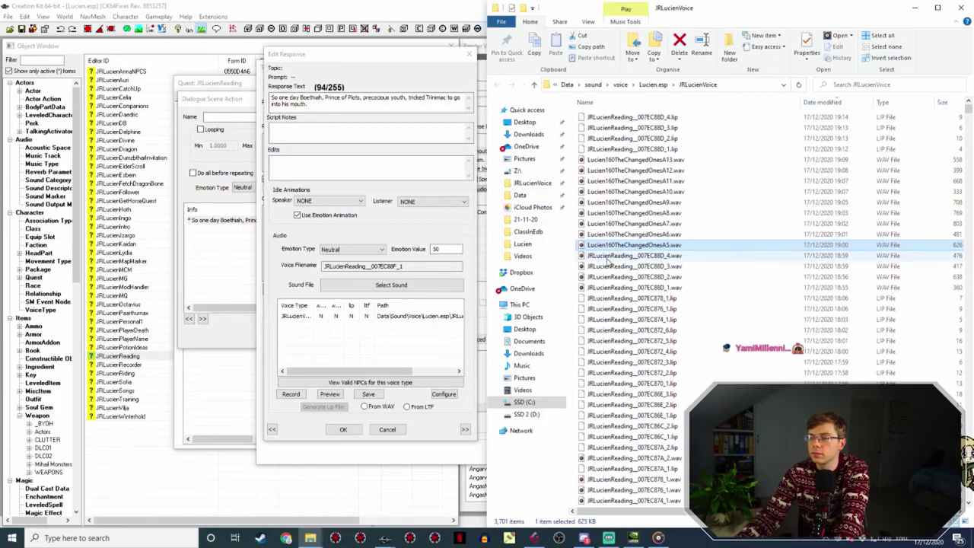
pyautogui.press('F2')
pyautogui.hotkey('ctrl', 'v')
pyautogui.click(355, 429)
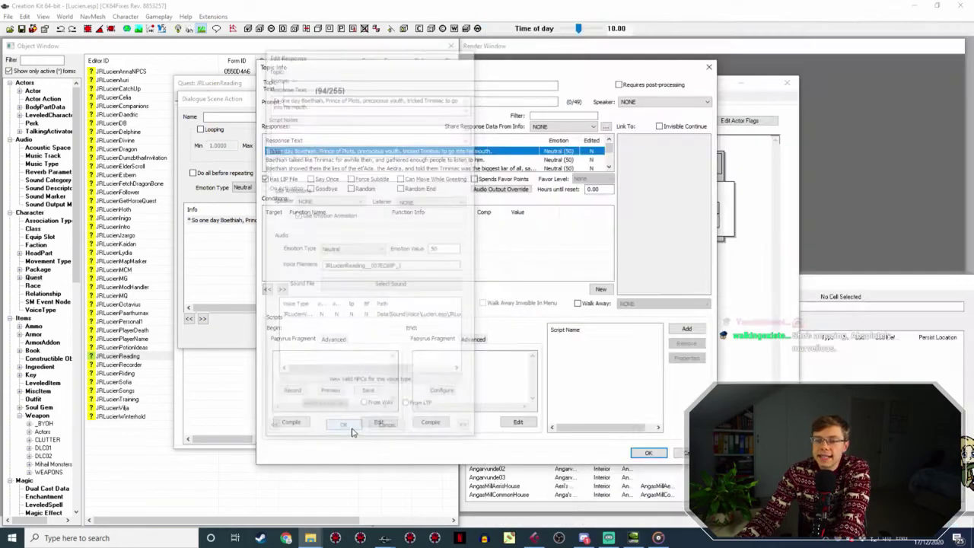
# Reopen Action 2's first response, generate its lip file from the WAV and close the response.
pyautogui.doubleClick(477, 151)
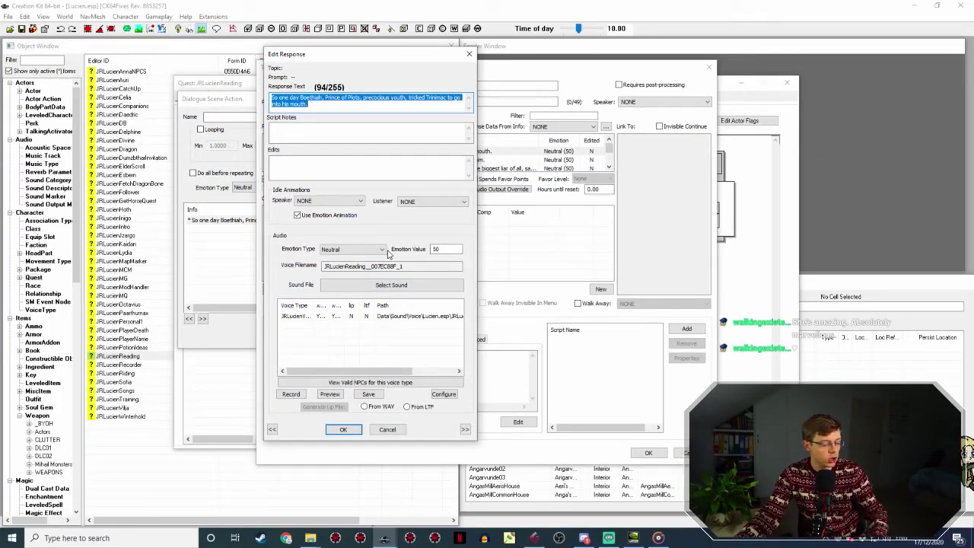
pyautogui.click(351, 316)
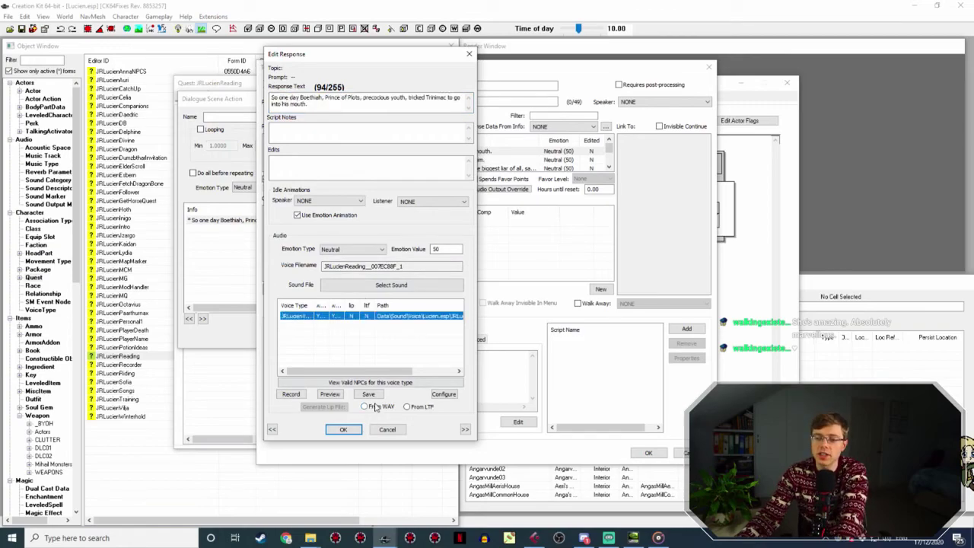
pyautogui.click(374, 407)
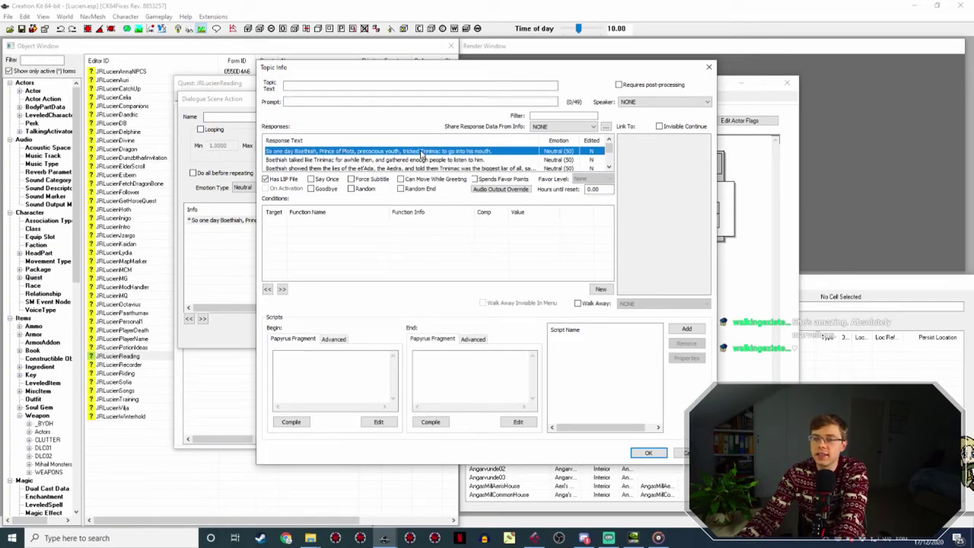
# Copy the voice filename of Action 2's second response and play Lucien160TheChangedOnesA6.wav, minimizing the music player.
pyautogui.doubleClick(416, 161)
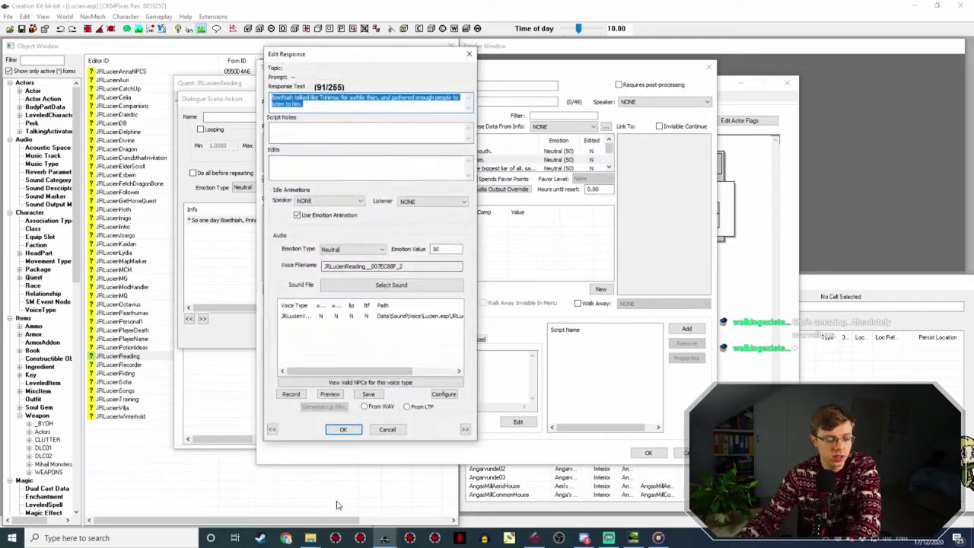
pyautogui.doubleClick(407, 265)
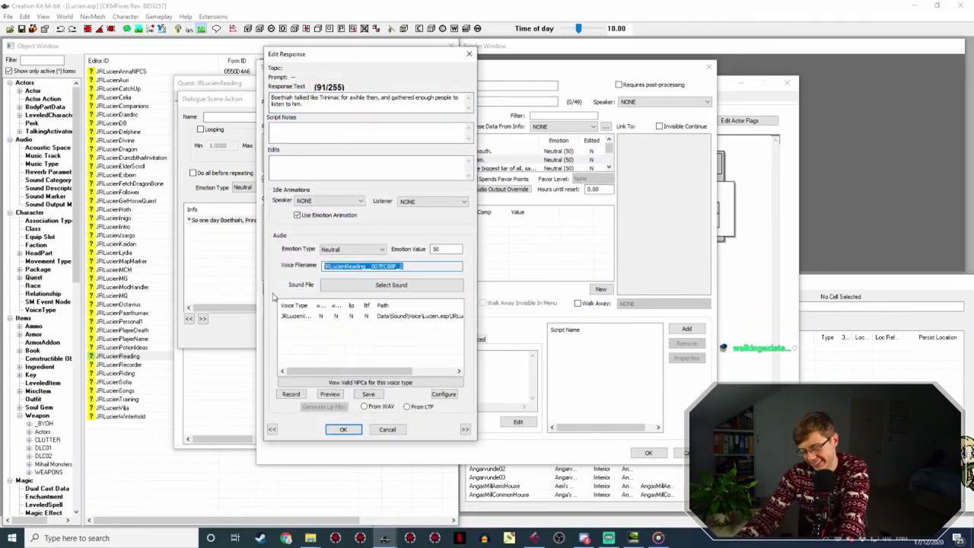
pyautogui.moveTo(308, 538)
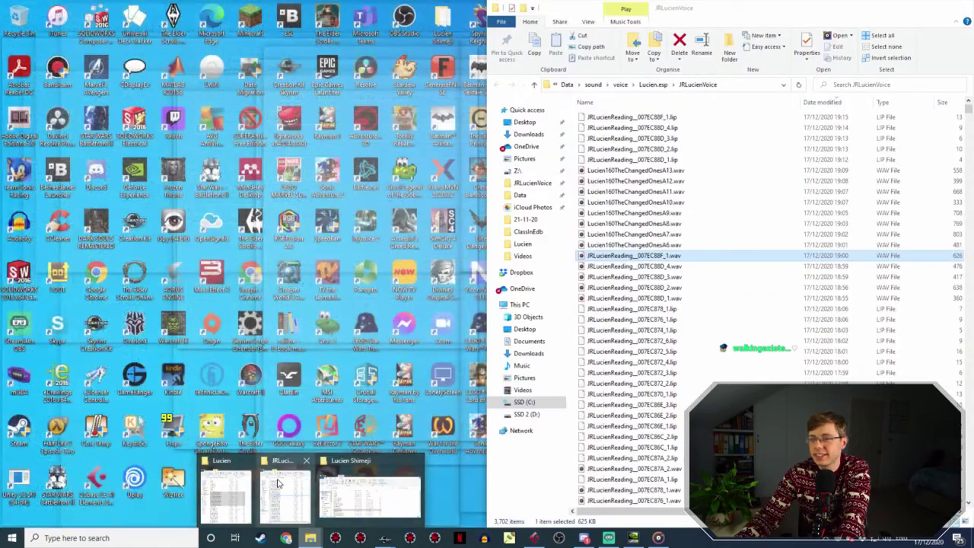
pyautogui.click(278, 484)
pyautogui.click(677, 244)
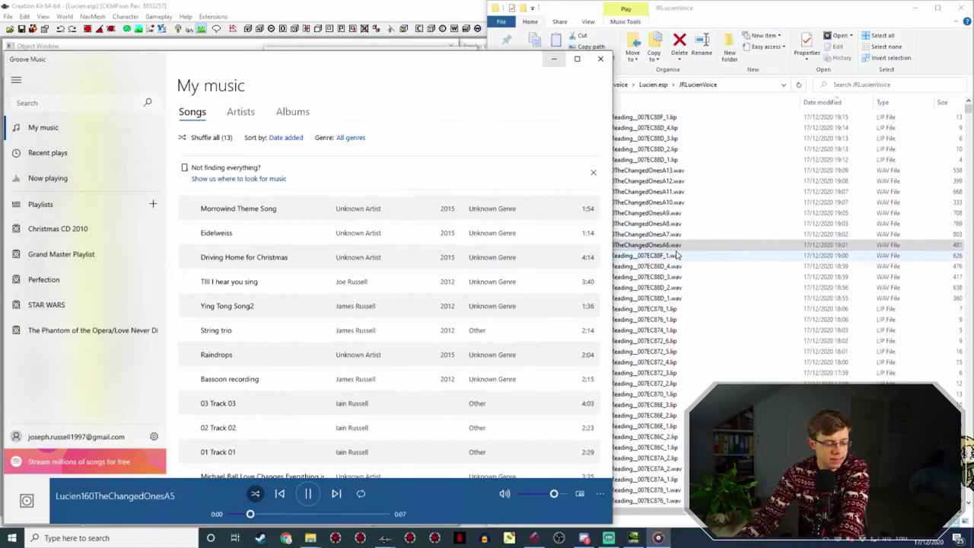
pyautogui.moveTo(482, 61); pyautogui.dragTo(540, 325)
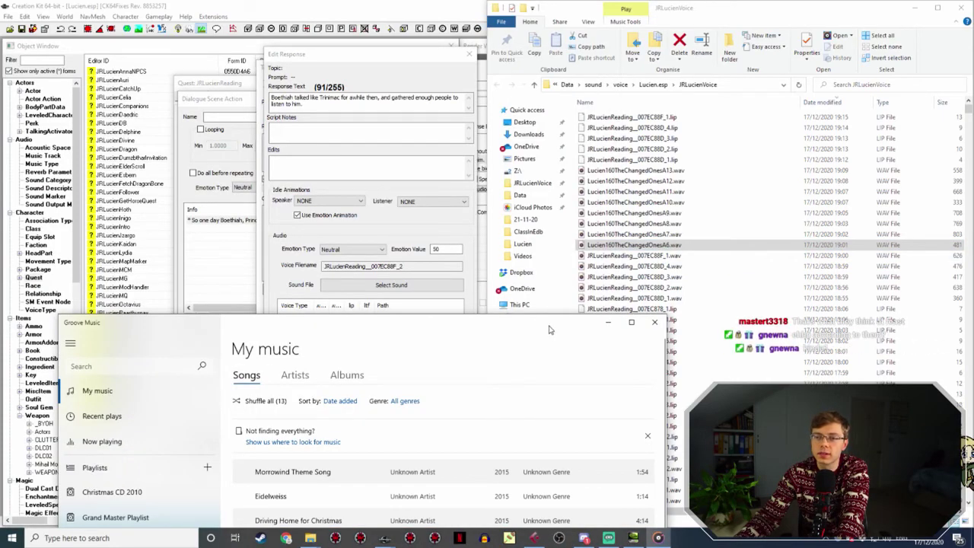
pyautogui.click(608, 323)
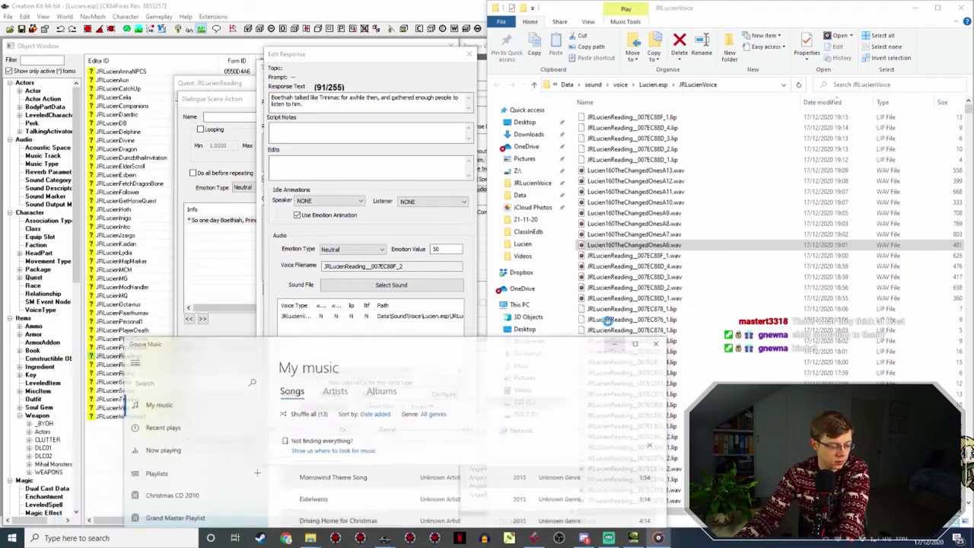
# Copy the second response's voice filename, rename Lucien160TheChangedOnesA6.wav to JRLucienReading__007EC88F_2.wav in JRLucienVoice, and close the open response.
pyautogui.click(429, 264)
pyautogui.hotkey('ctrl', 'c')
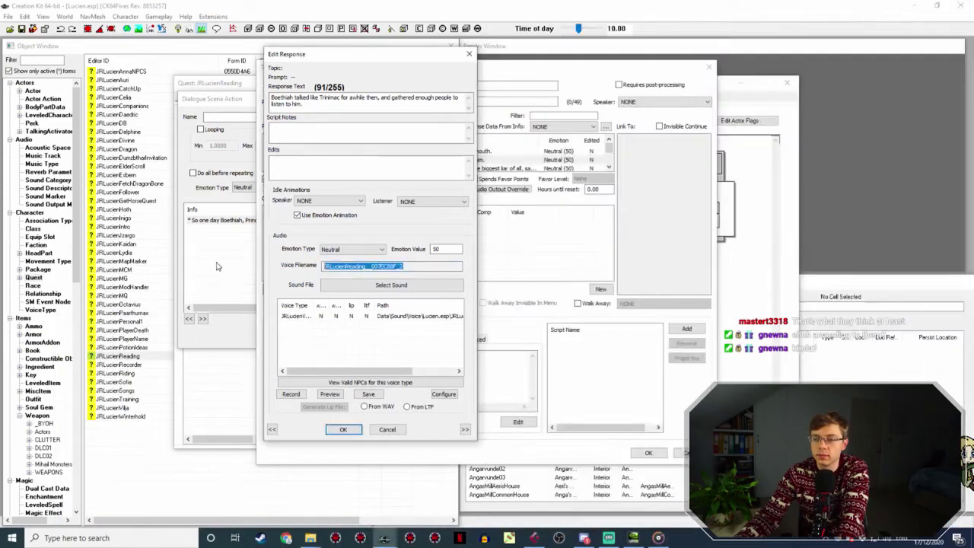
pyautogui.click(312, 538)
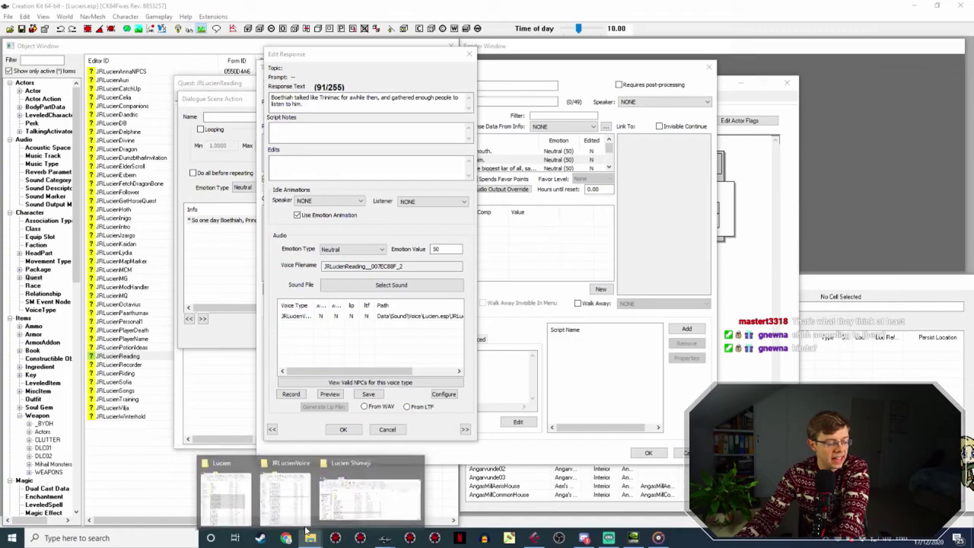
pyautogui.moveTo(312, 537)
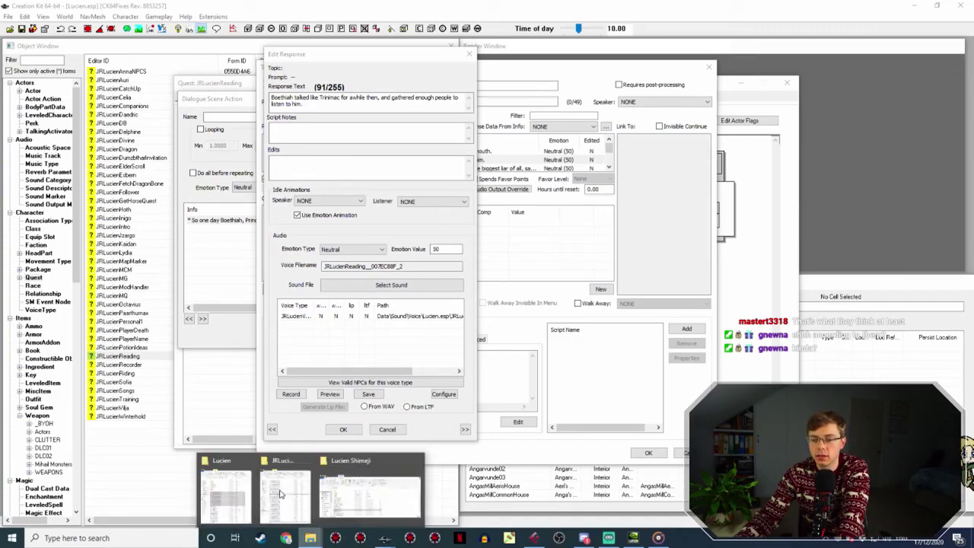
pyautogui.click(286, 494)
pyautogui.click(666, 247)
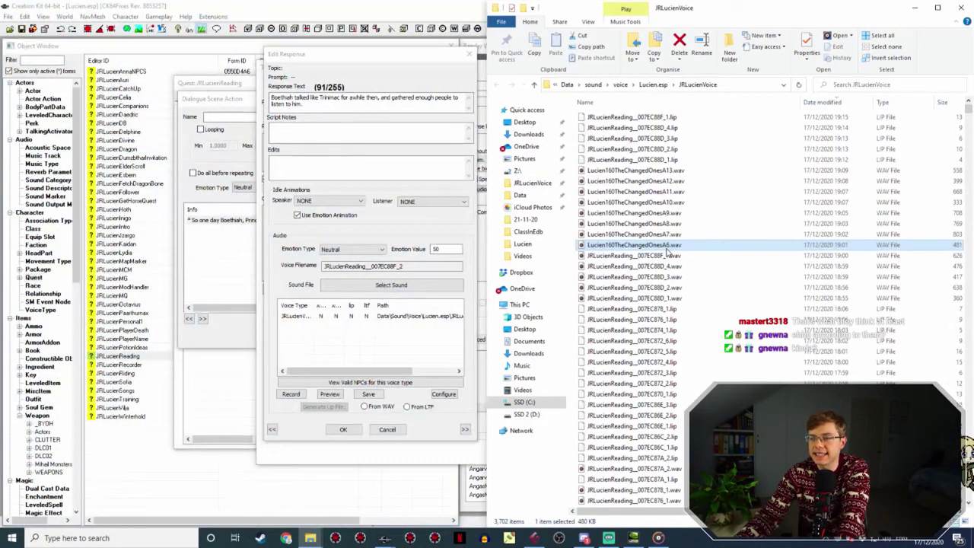
pyautogui.click(618, 247)
pyautogui.hotkey('ctrl', 'v')
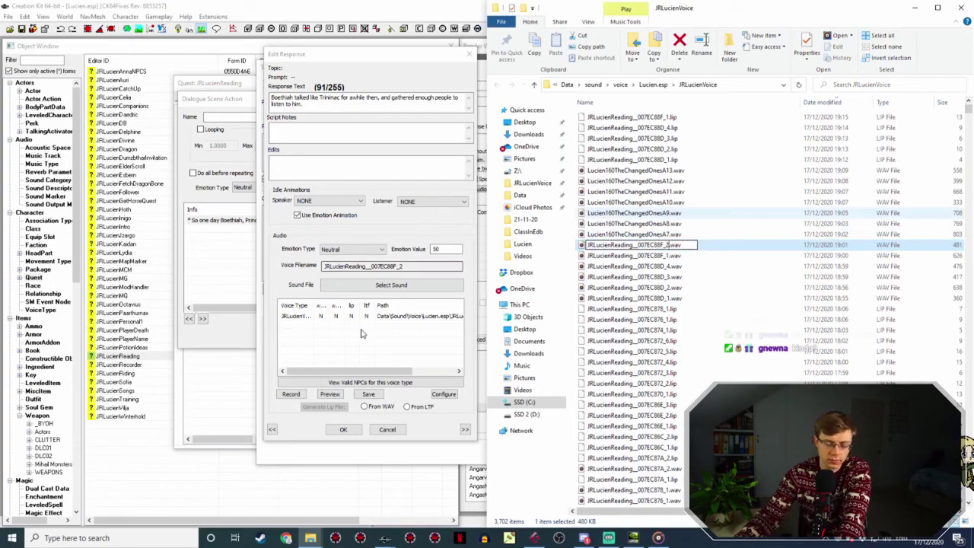
pyautogui.click(343, 429)
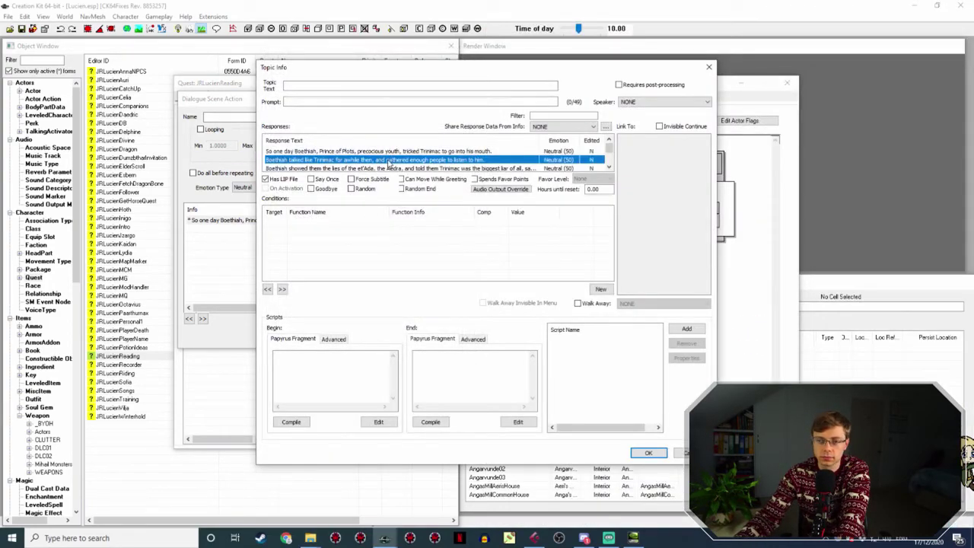
# Reopen Action 2's second response, generate its lip file from the WAV and close the response.
pyautogui.doubleClick(384, 159)
pyautogui.click(371, 317)
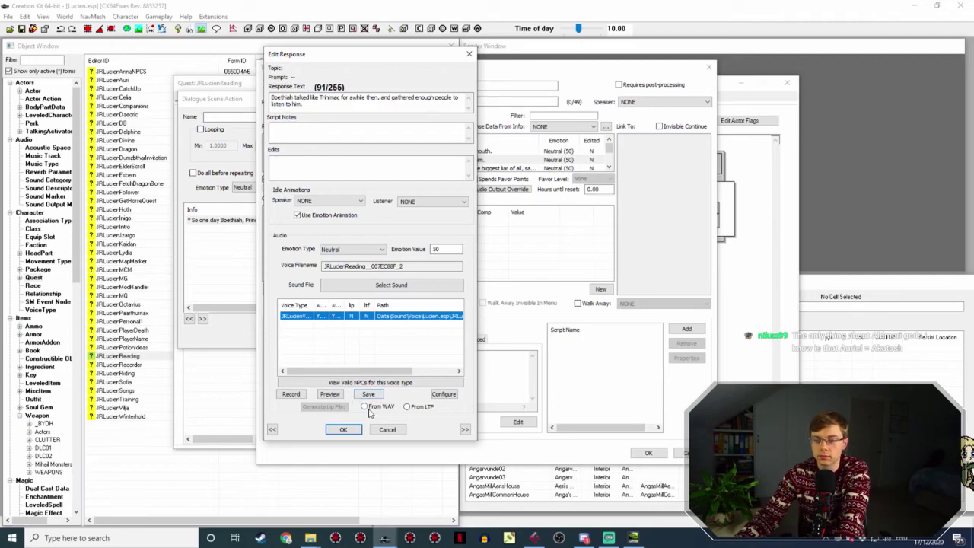
pyautogui.click(365, 407)
pyautogui.click(343, 429)
# Copy the voice filename of Action 2's third response and play Lucien160TheChangedOnesA7.wav from JRLucienVoice, minimizing the music player.
pyautogui.click(299, 168)
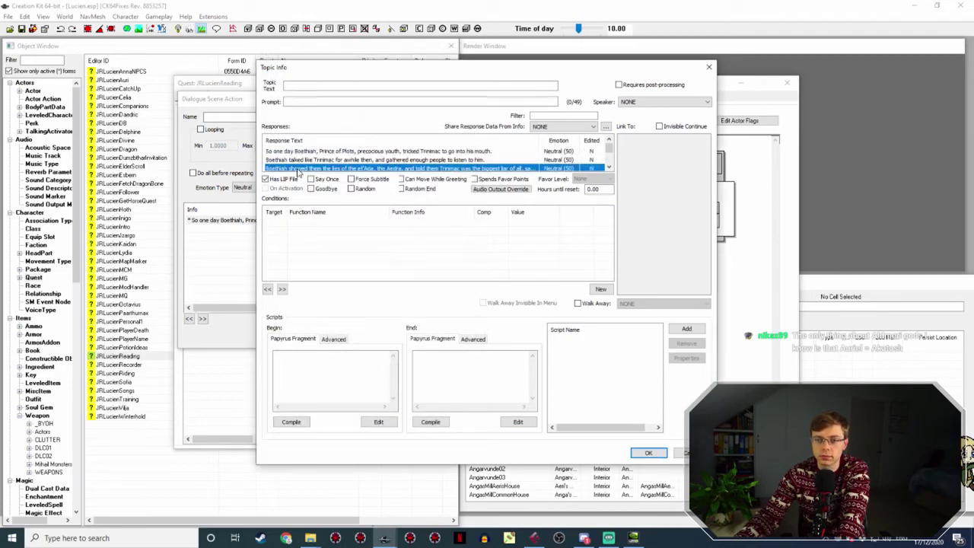
pyautogui.doubleClick(299, 168)
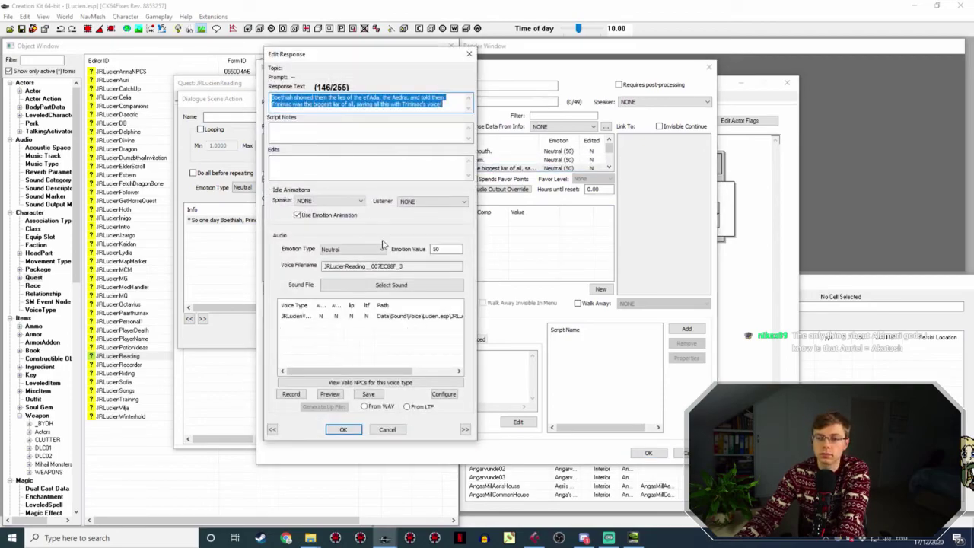
pyautogui.doubleClick(416, 265)
pyautogui.hotkey('ctrl', 'c')
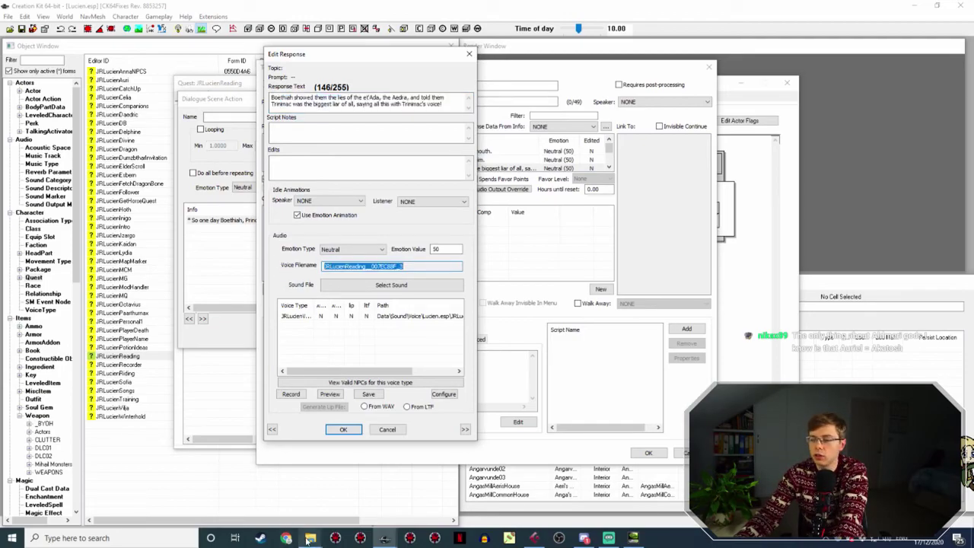
pyautogui.moveTo(308, 539)
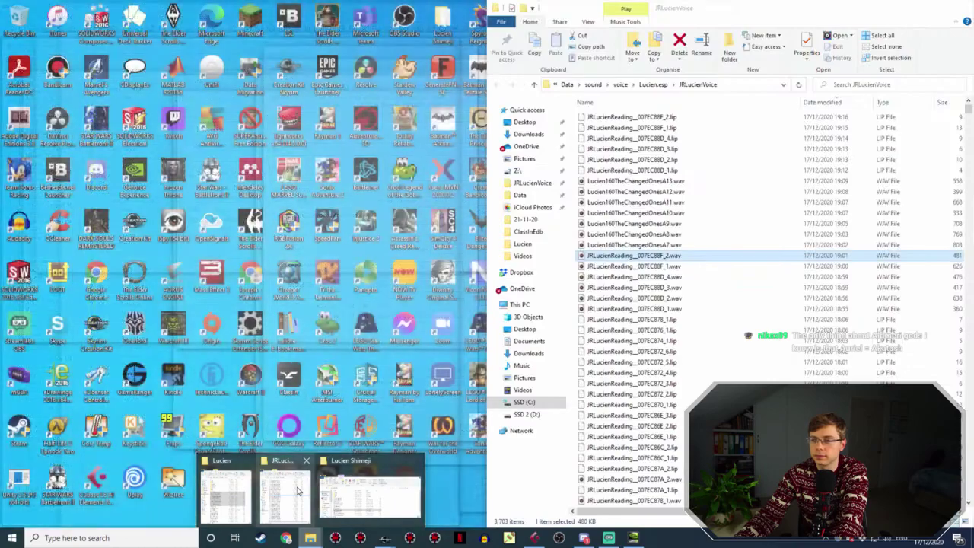
pyautogui.click(284, 494)
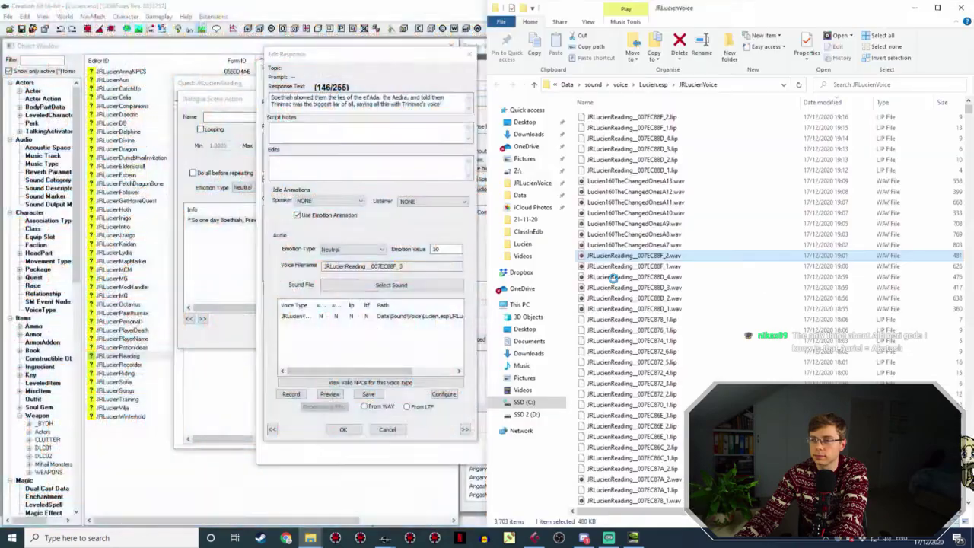
pyautogui.click(672, 245)
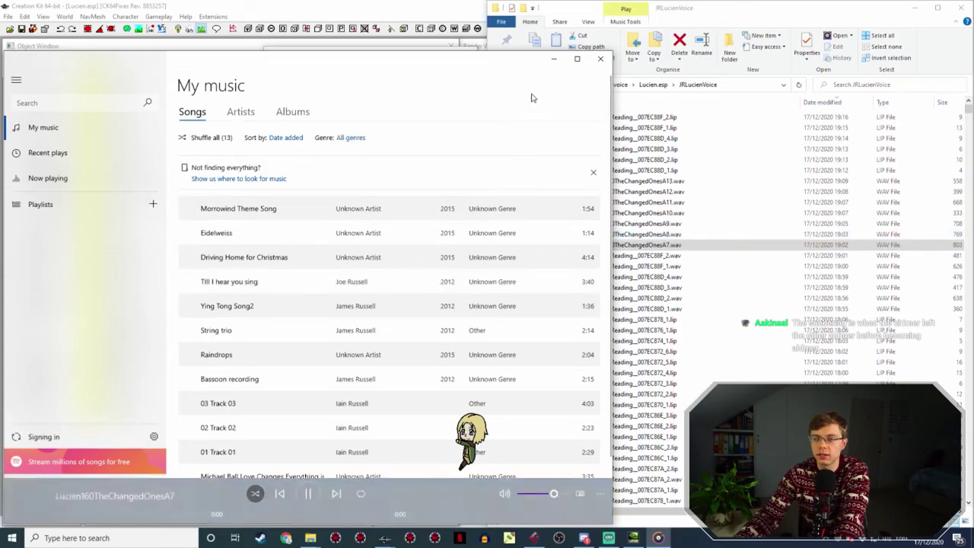
pyautogui.moveTo(462, 61); pyautogui.dragTo(413, 200)
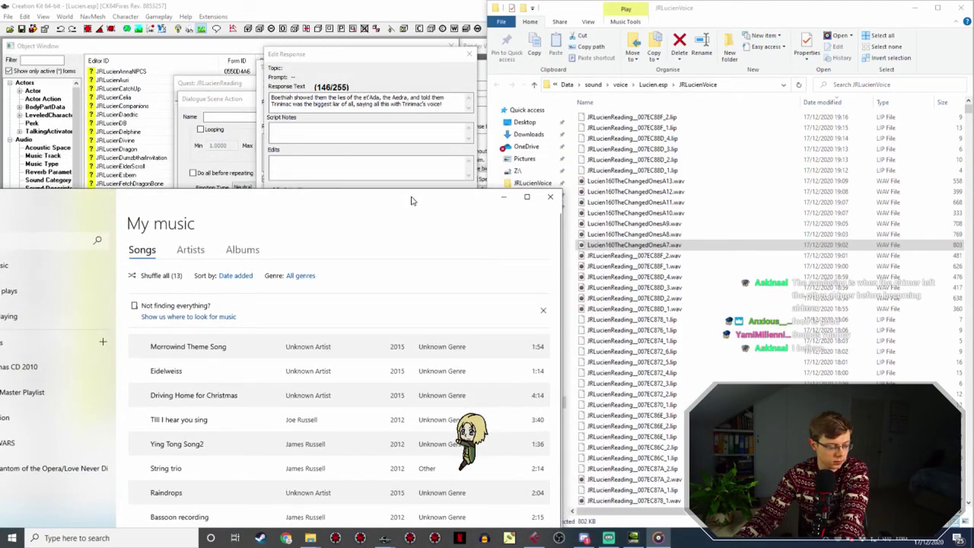
pyautogui.click(503, 197)
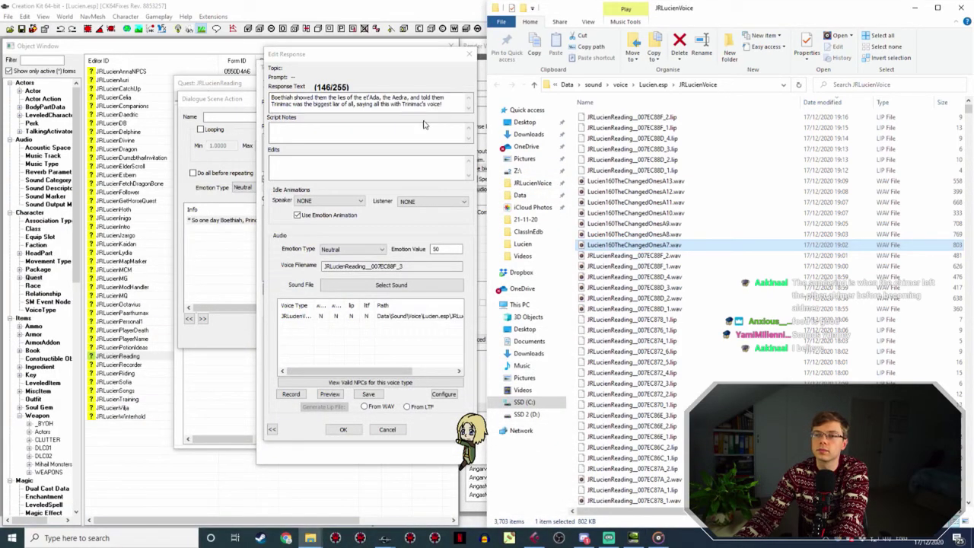
# Copy the third response's voice filename again, rename Lucien160TheChangedOnesA7.wav to JRLucienReading__007EC88F_3.wav and close the open response.
pyautogui.click(425, 265)
pyautogui.doubleClick(425, 265)
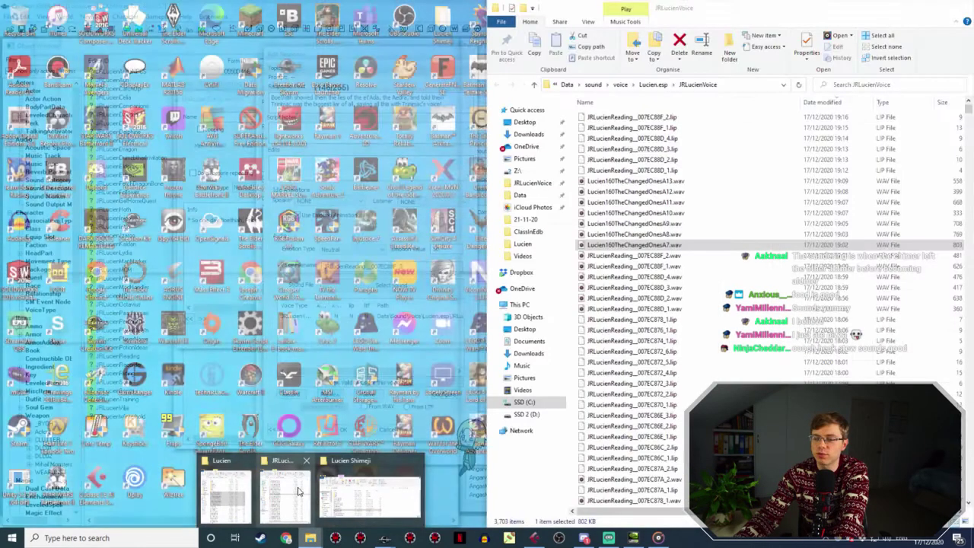
pyautogui.click(305, 488)
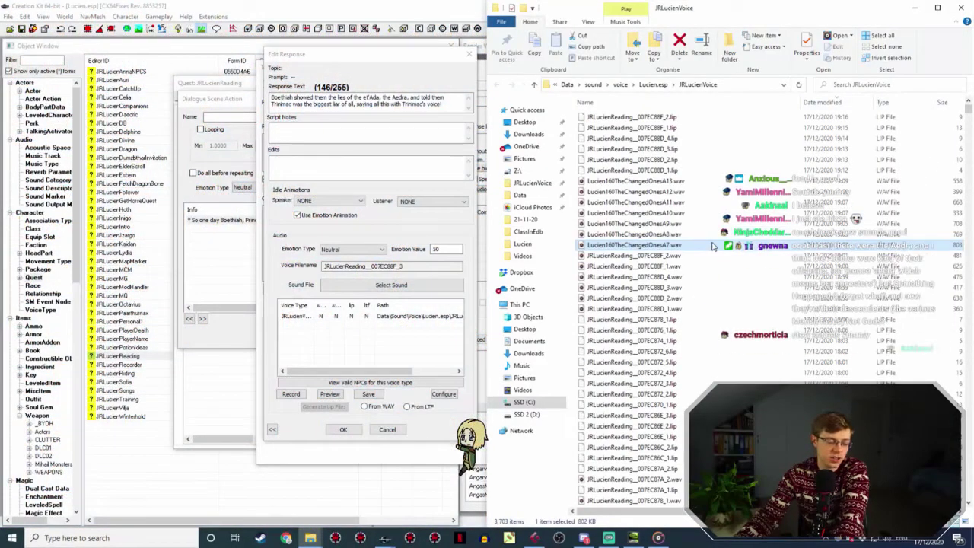
pyautogui.press('F2')
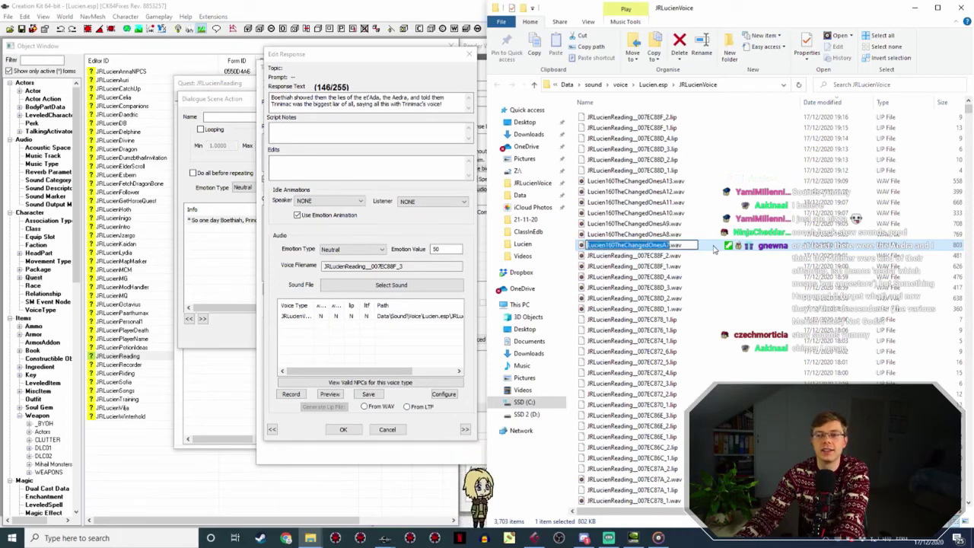
pyautogui.hotkey('ctrl', 'v')
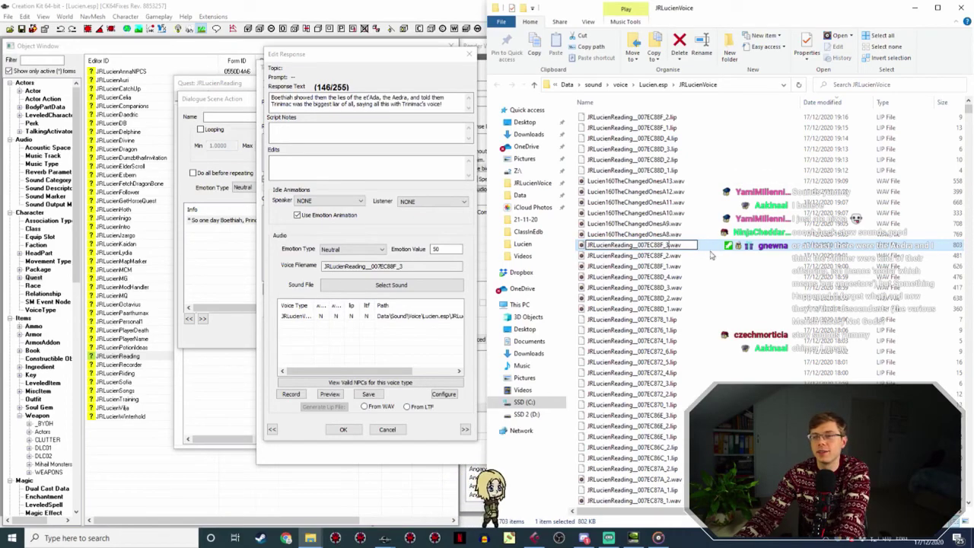
pyautogui.click(344, 429)
# Reopen Action 2's third response and generate its lip file from the WAV.
pyautogui.doubleClick(387, 169)
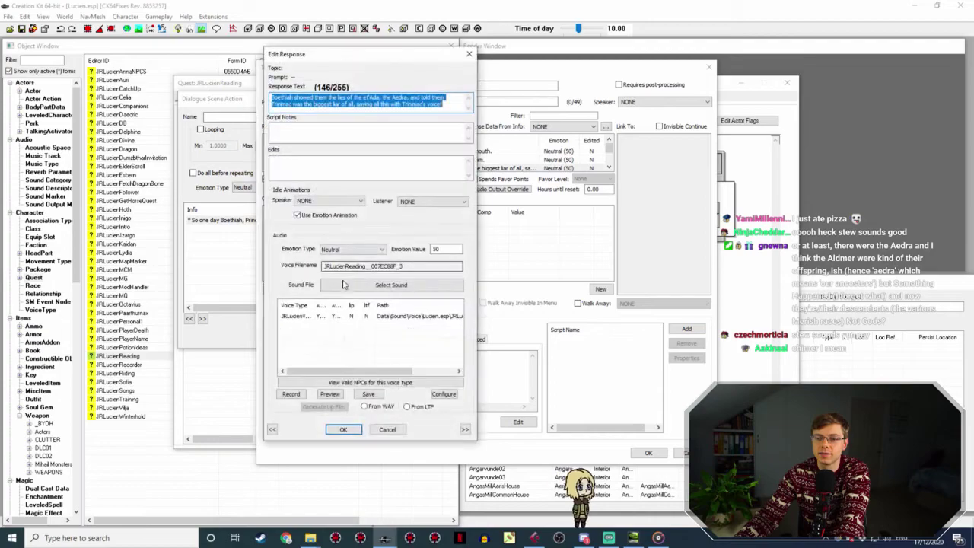
pyautogui.click(365, 316)
pyautogui.click(365, 406)
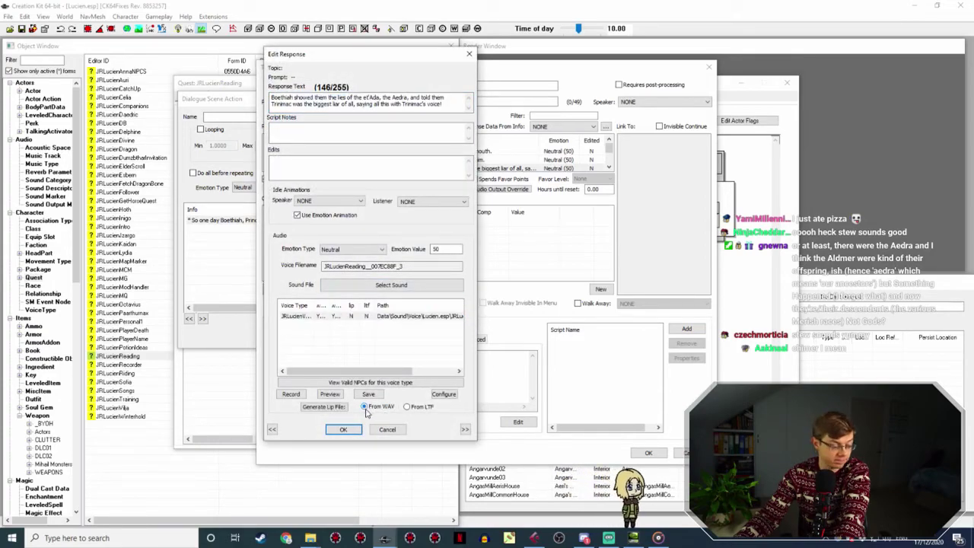
pyautogui.click(321, 406)
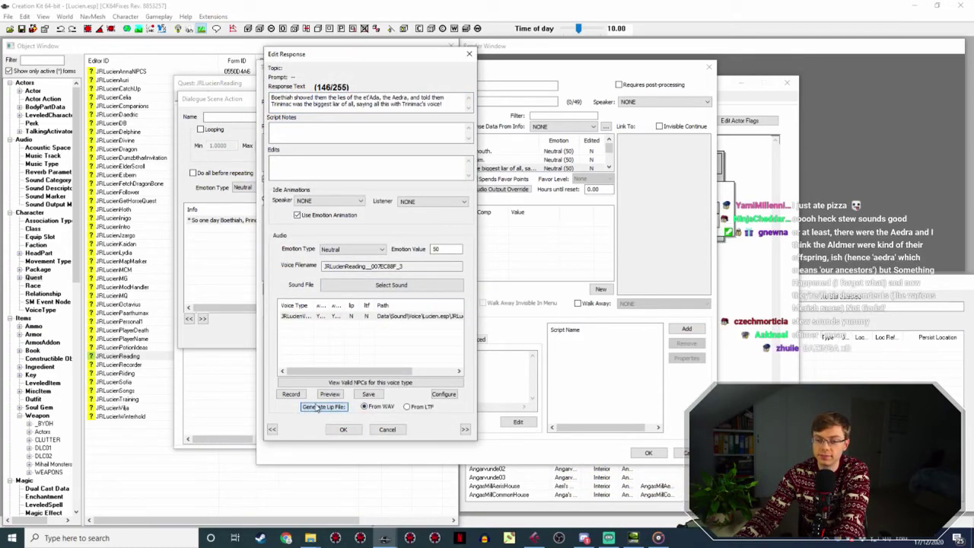
# Accept the open response, then copy the voice filename of the response beginning "Boethiah told the mass before him".
pyautogui.click(343, 429)
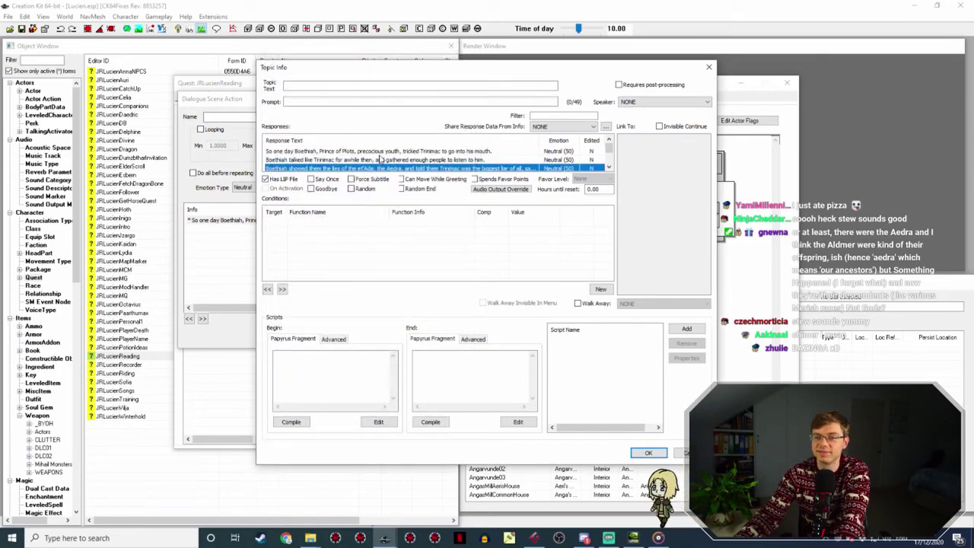
pyautogui.doubleClick(378, 168)
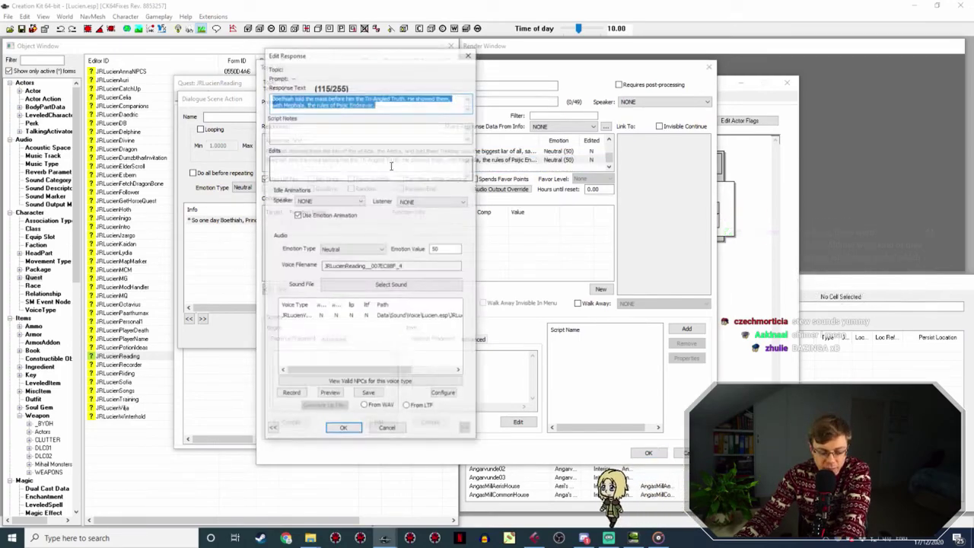
pyautogui.doubleClick(362, 265)
pyautogui.hotkey('ctrl', 'c')
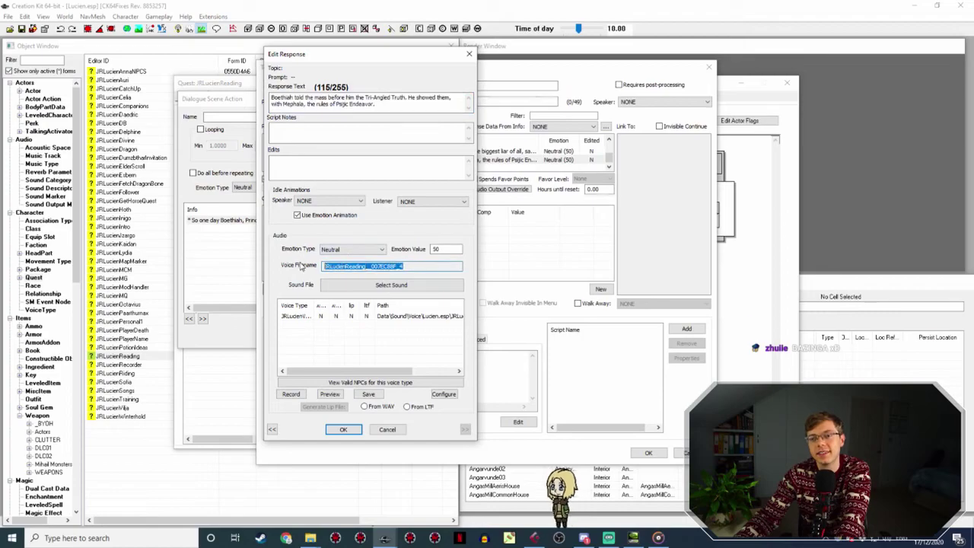
# Switch to the JRLucienVoice folder in File Explorer and play Lucien160TheChangedOnesA8.wav to check the spoken line.
pyautogui.click(306, 537)
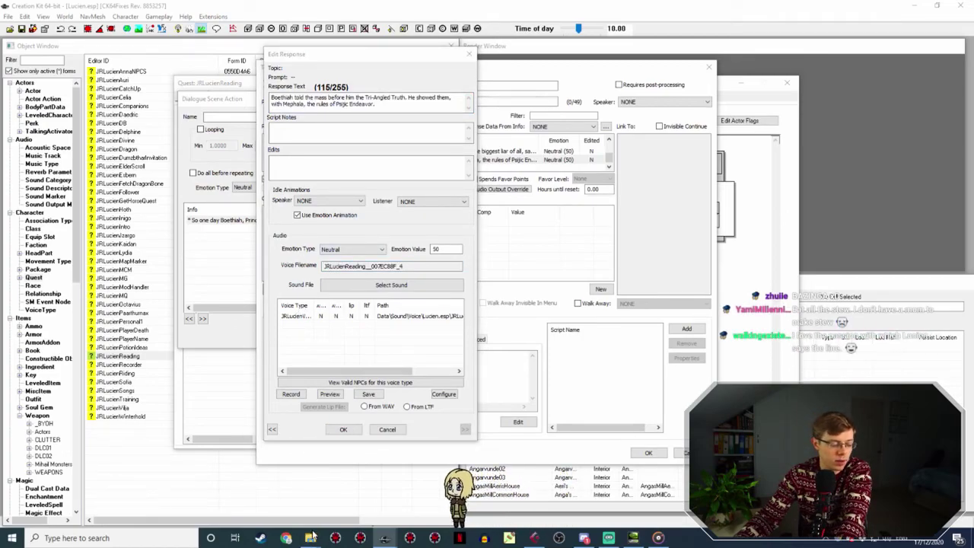
pyautogui.moveTo(312, 536)
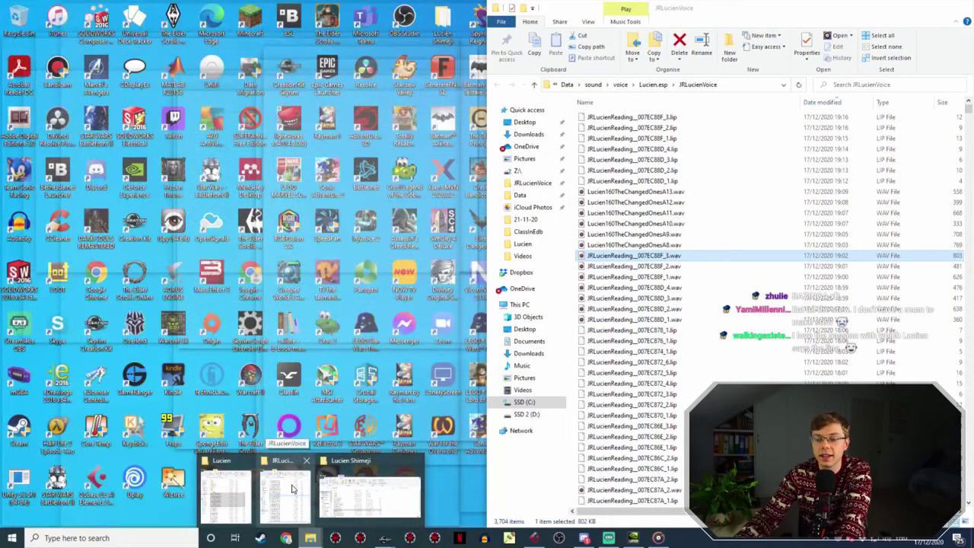
pyautogui.click(291, 489)
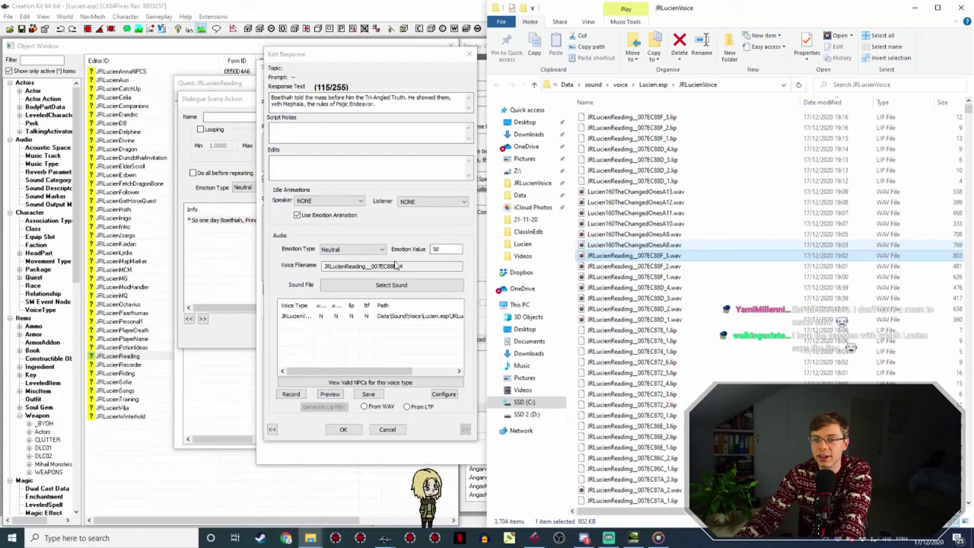
pyautogui.hotkey('alt', 'Tab')
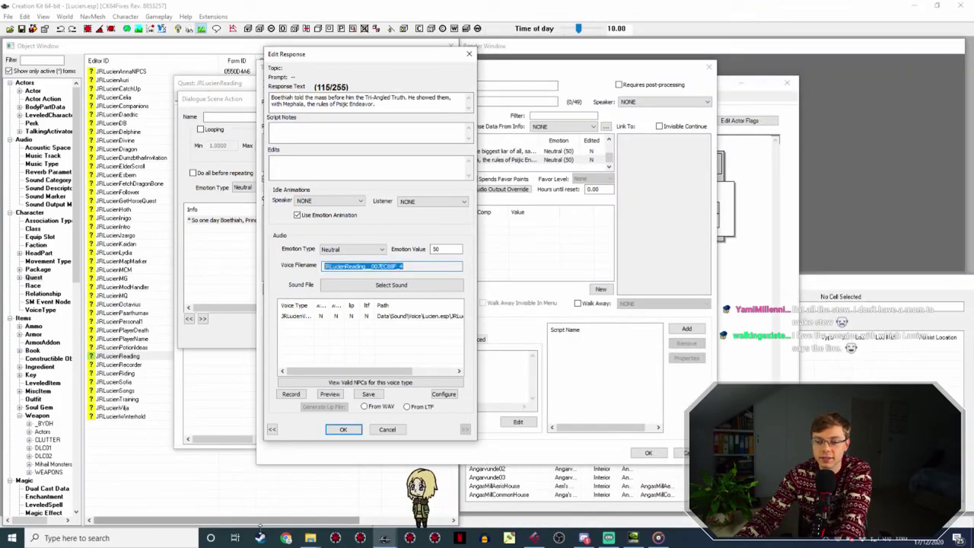
pyautogui.click(311, 538)
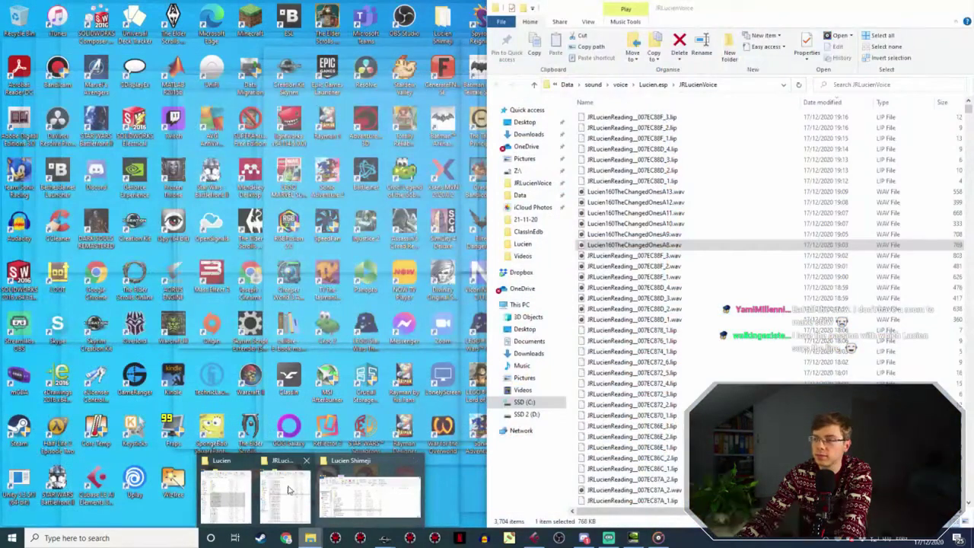
pyautogui.click(292, 491)
pyautogui.click(678, 246)
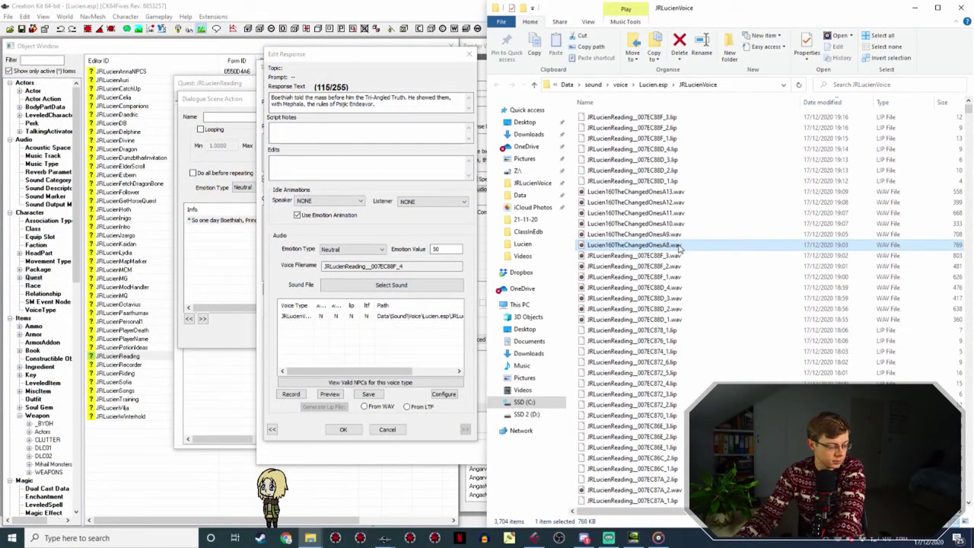
pyautogui.doubleClick(681, 246)
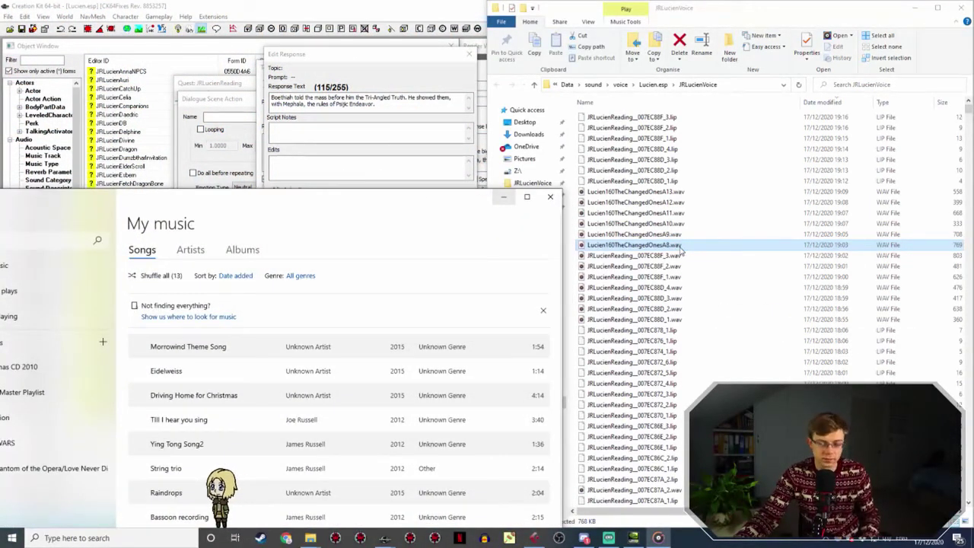
# Copy the response's voice filename again and rename Lucien160TheChangedOnesA8.wav in the JRLucienVoice folder as JRLucienReading__007EC88F_4.wav.
pyautogui.click(384, 108)
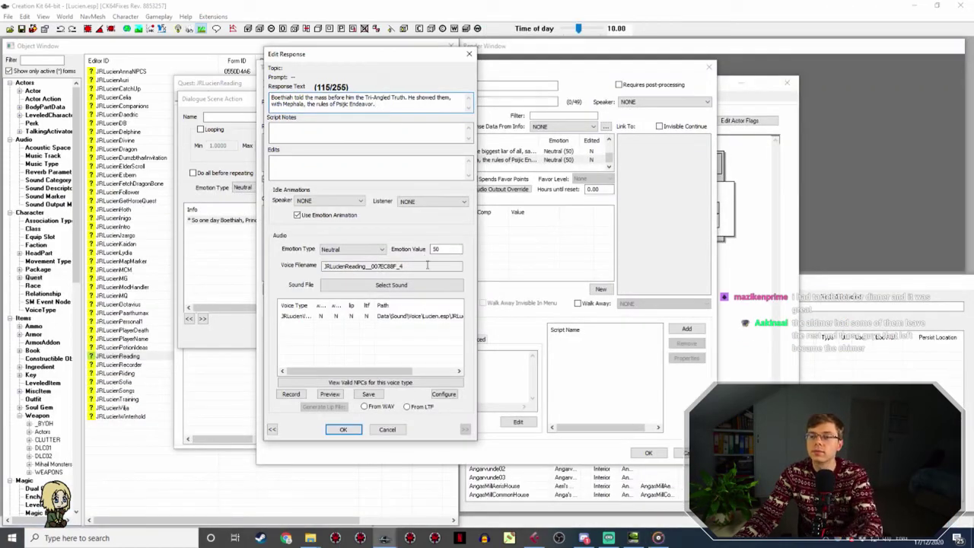
pyautogui.moveTo(456, 266); pyautogui.dragTo(281, 268)
pyautogui.moveTo(310, 538)
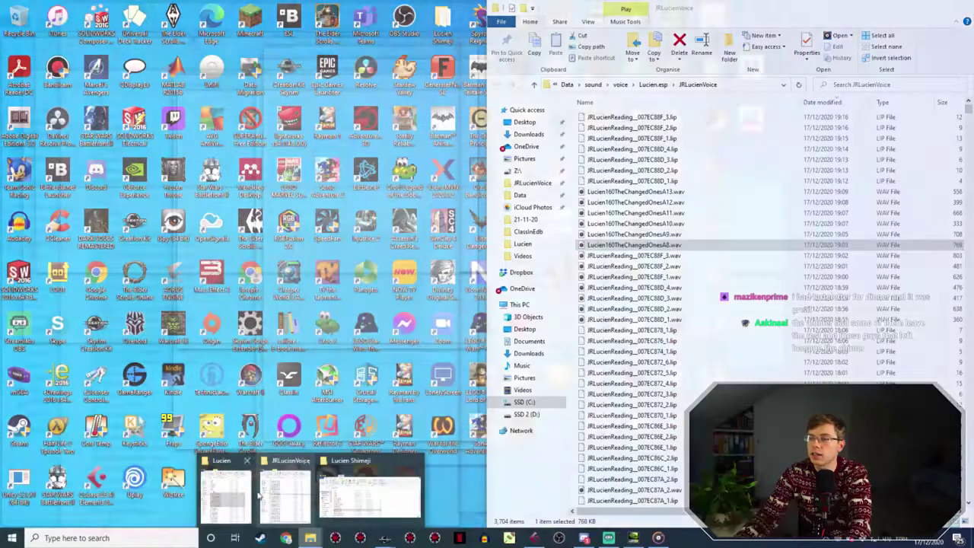
pyautogui.click(259, 495)
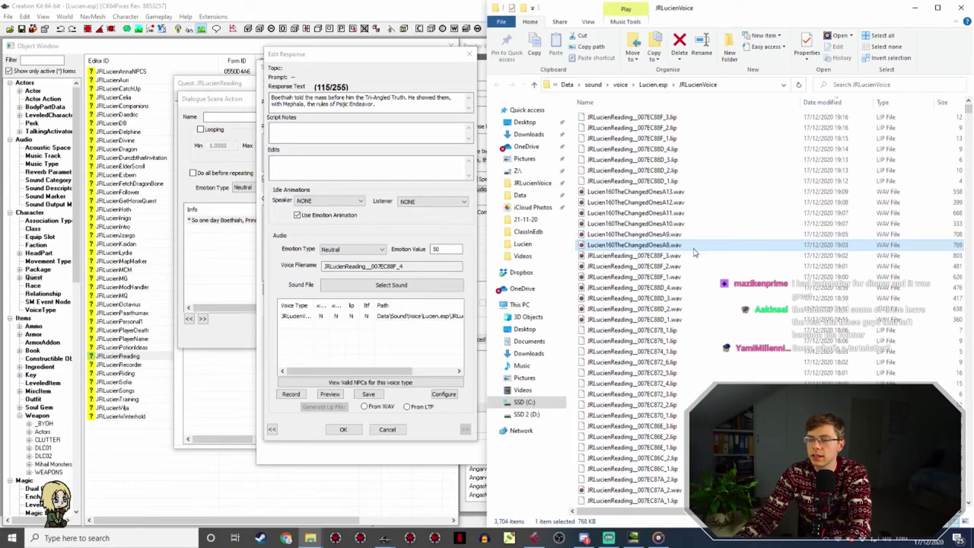
pyautogui.press('F2')
pyautogui.hotkey('ctrl', 'v')
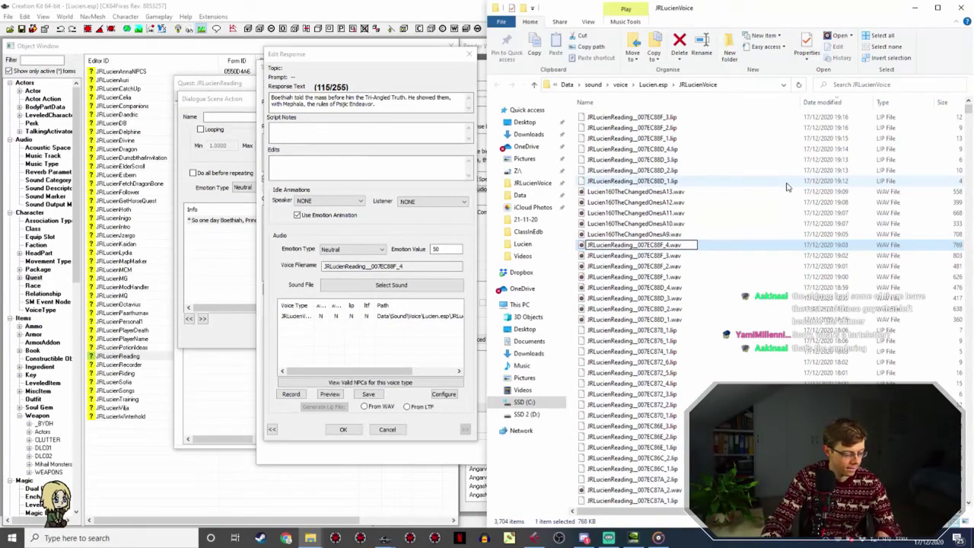
pyautogui.press('Return')
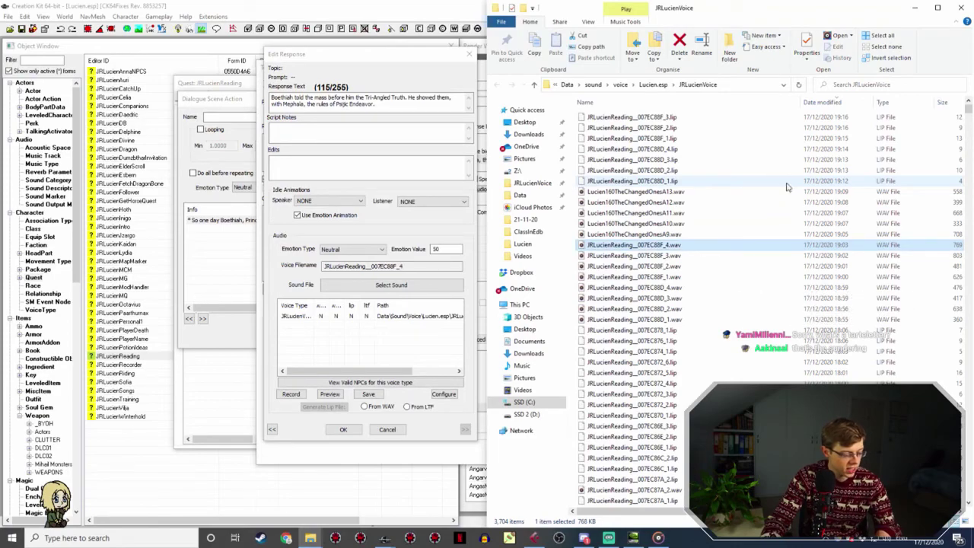
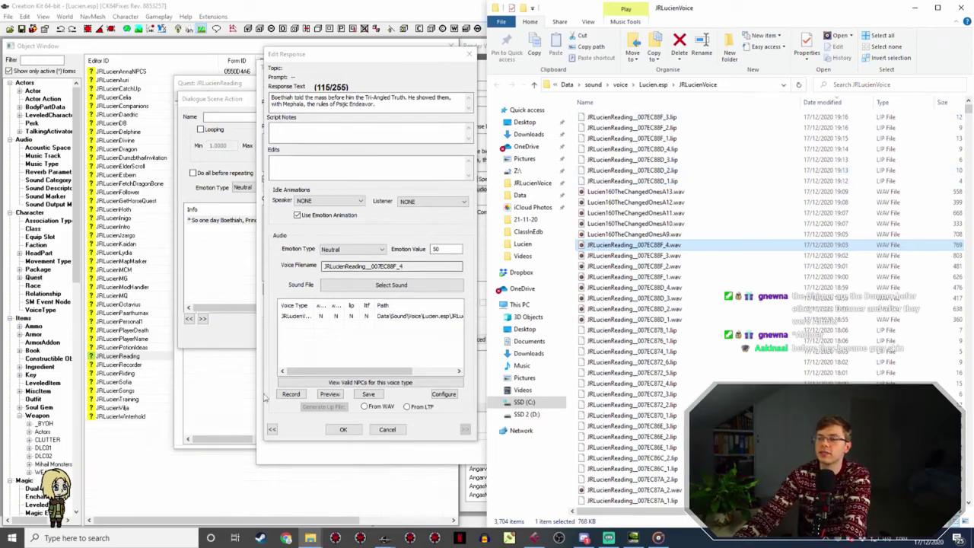
# Reopen the "Boethiah told the mass before him" response in the Creation Kit, generate its lip file from the WAV and accept it.
pyautogui.click(343, 429)
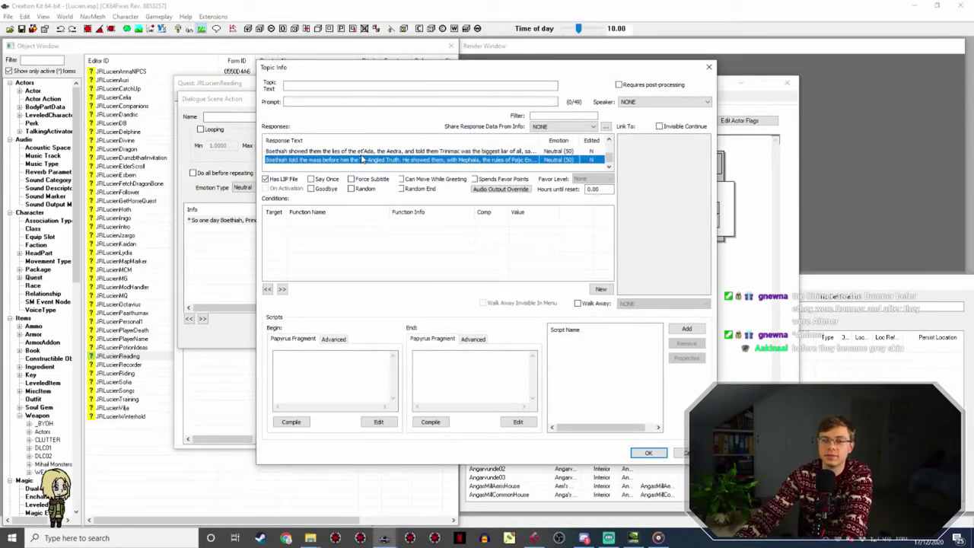
pyautogui.doubleClick(355, 160)
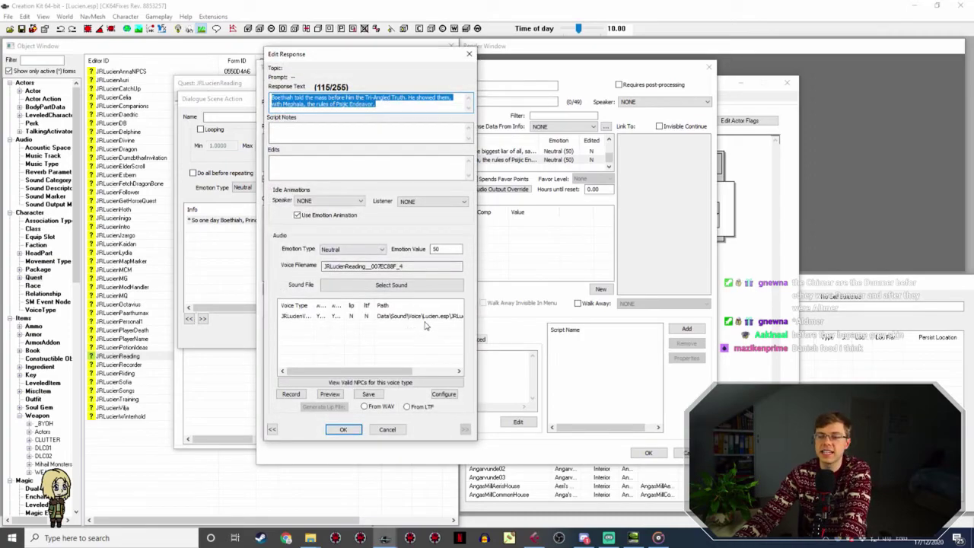
pyautogui.click(423, 317)
pyautogui.click(341, 408)
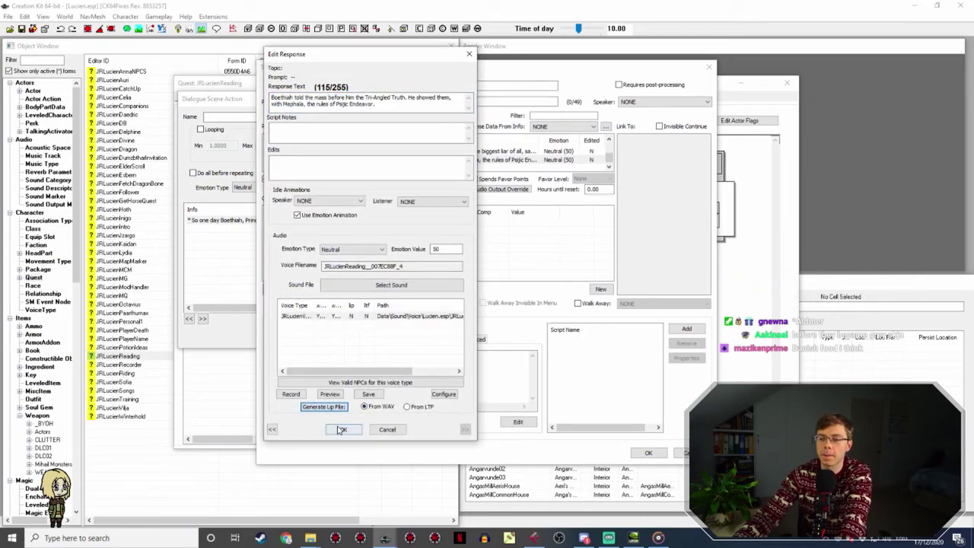
pyautogui.click(342, 429)
# Accept the finished Phase 2 dialogue, open the Phase 3 action and copy the voice filename of its "He taught them how to build houses" response.
pyautogui.click(648, 453)
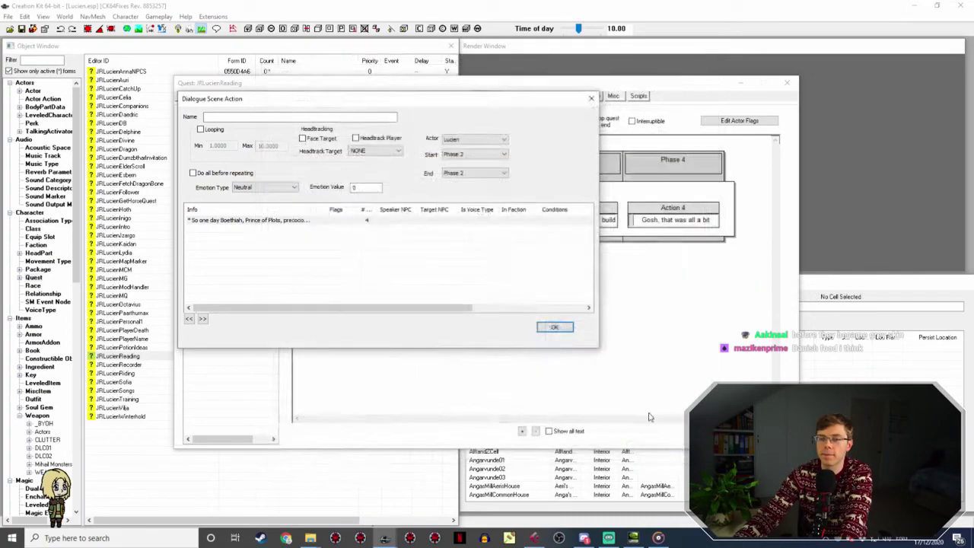
pyautogui.click(555, 326)
pyautogui.doubleClick(559, 207)
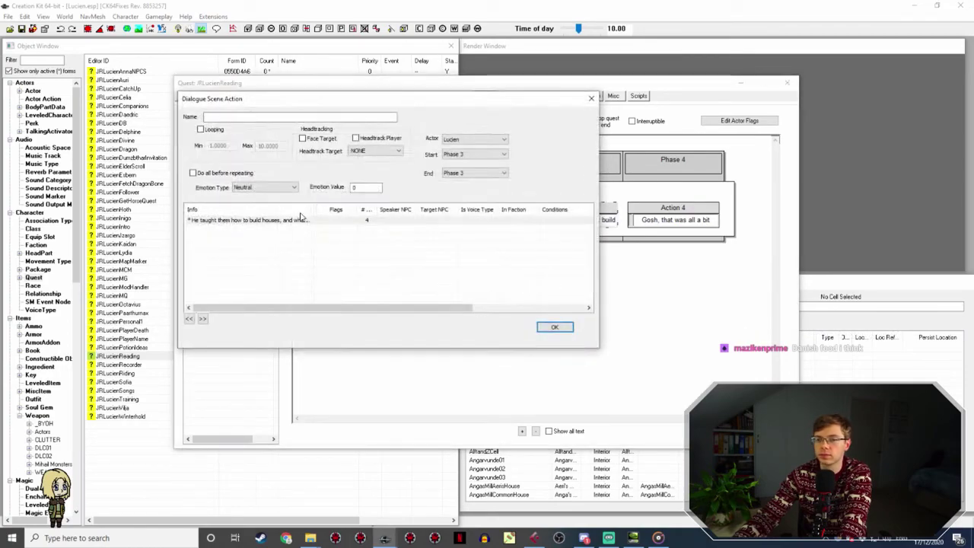
pyautogui.doubleClick(289, 220)
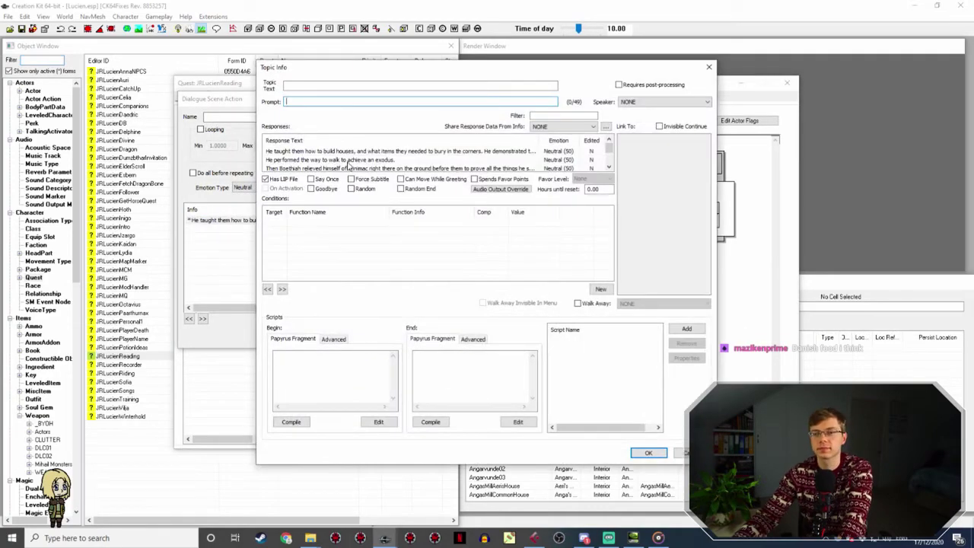
pyautogui.doubleClick(387, 152)
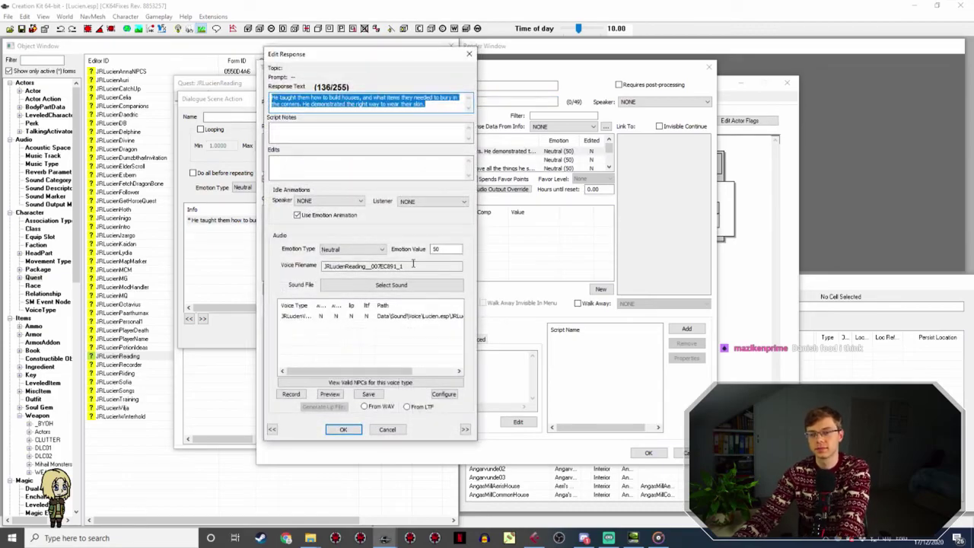
pyautogui.doubleClick(413, 266)
pyautogui.hotkey('ctrl', 'c')
# Rename Lucien160TheChangedOnesA9.wav in the JRLucienVoice folder as JRLucienReading__007EC891_1.wav.
pyautogui.moveTo(312, 540)
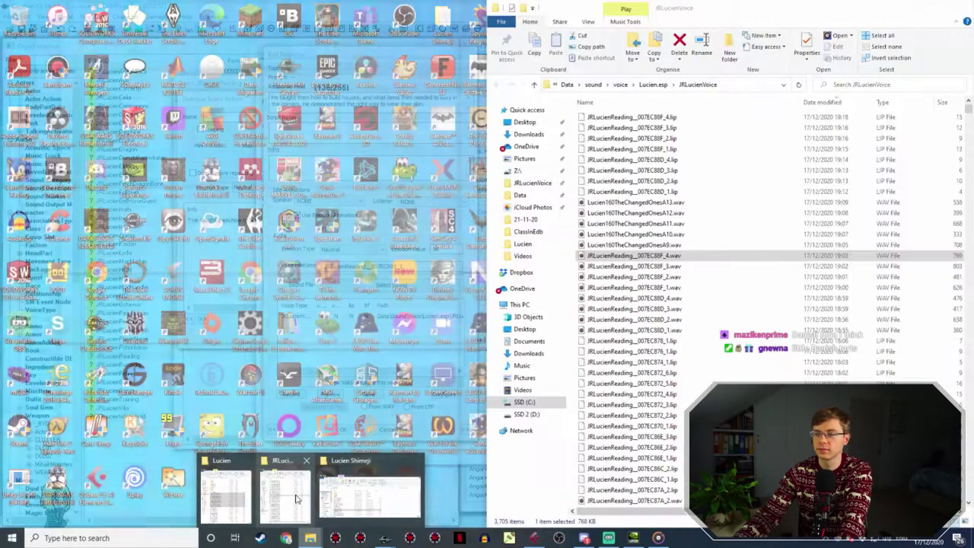
pyautogui.click(286, 491)
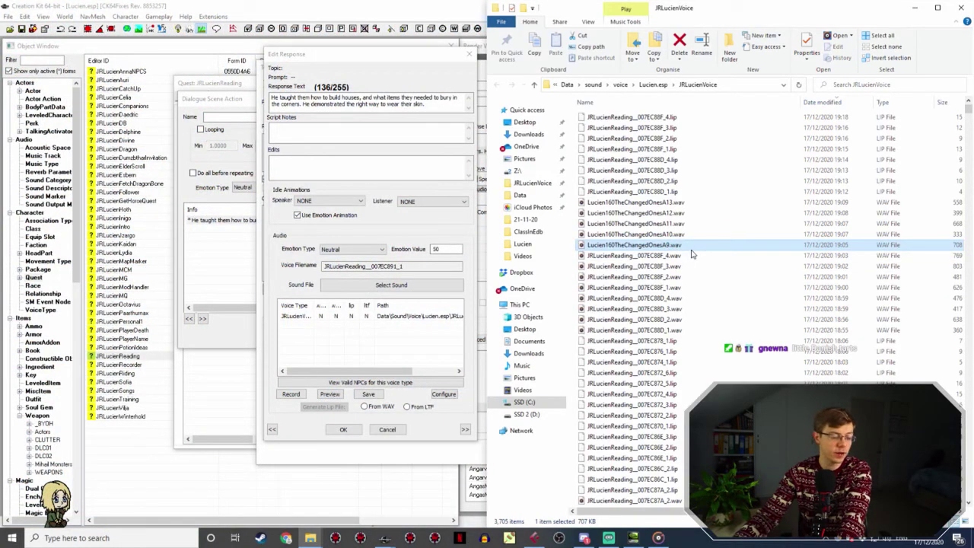
pyautogui.press('F2')
pyautogui.hotkey('ctrl', 'v')
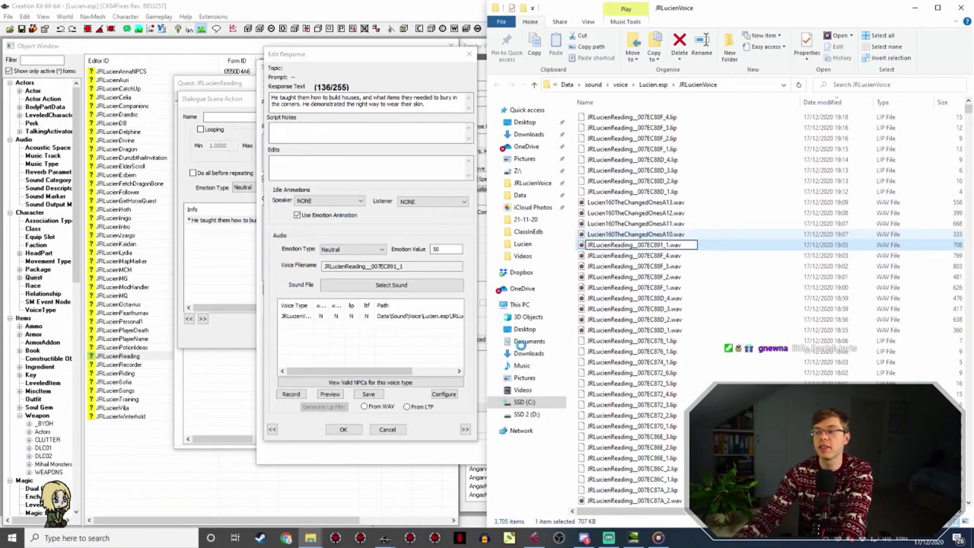
pyautogui.click(358, 427)
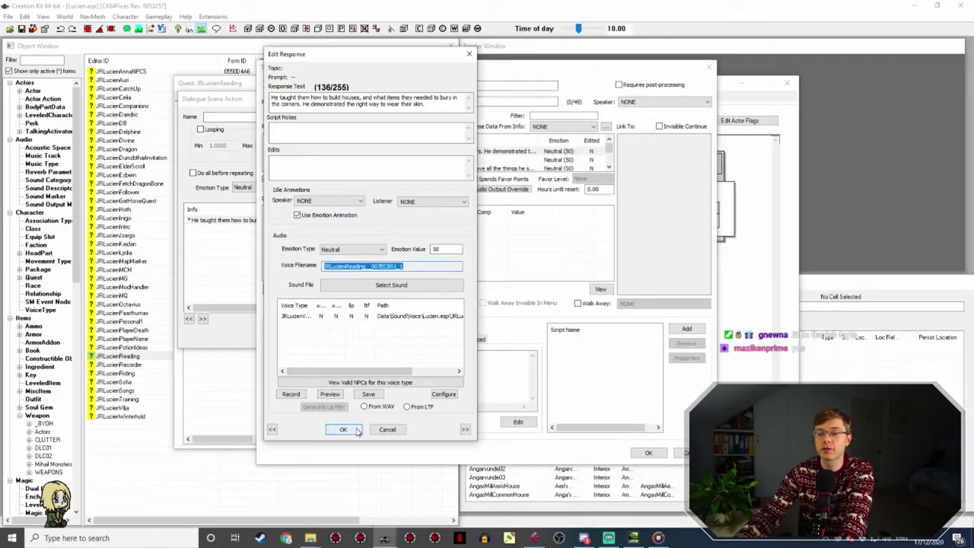
# Reload the "He taught them how to build houses" response, generate its lip file from the WAV and accept it.
pyautogui.click(354, 430)
pyautogui.doubleClick(457, 156)
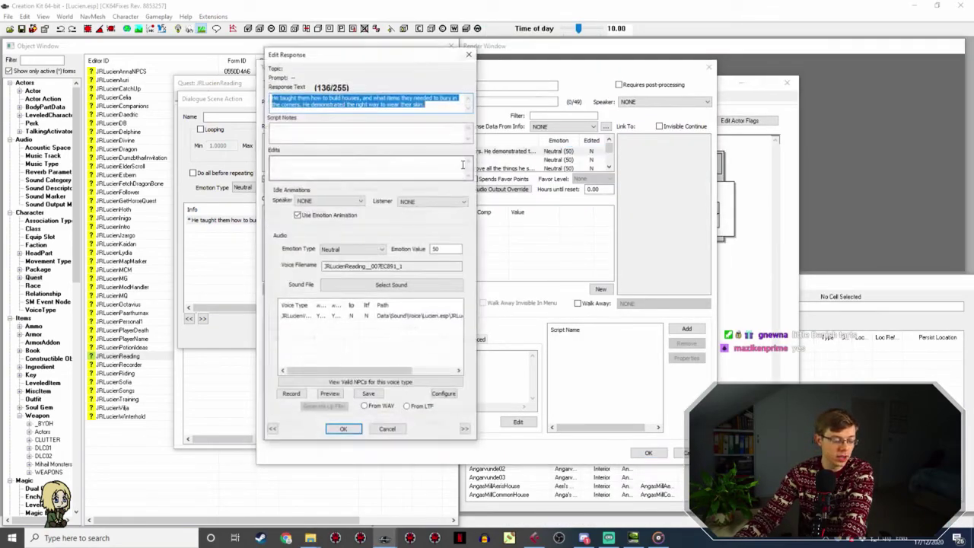
pyautogui.click(387, 324)
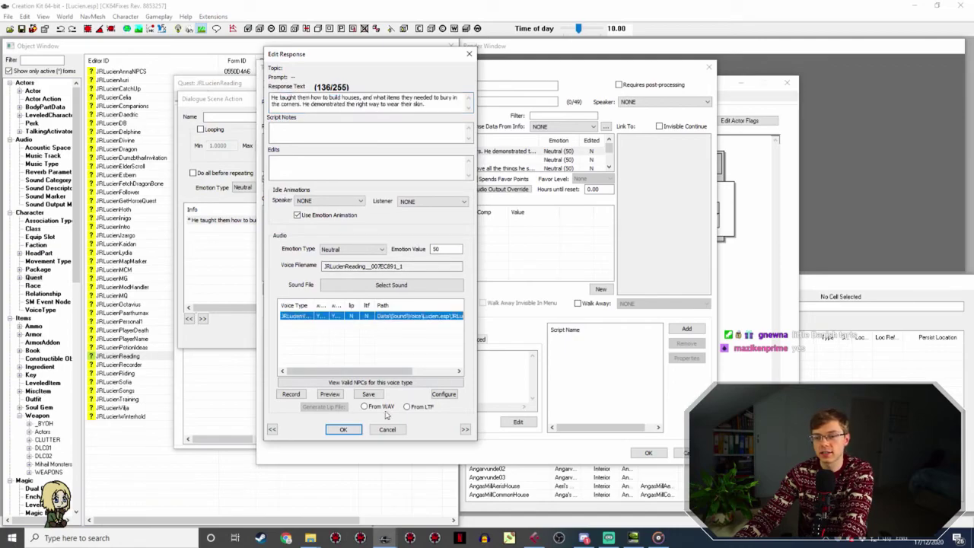
pyautogui.click(343, 429)
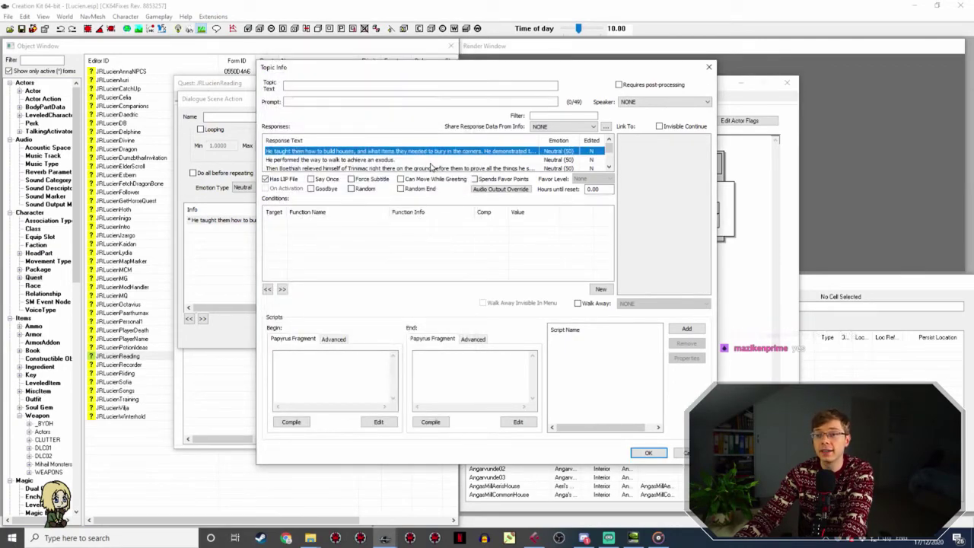
# Open the response "He performed the way to walk to achieve an exodus." and copy its voice filename.
pyautogui.click(434, 159)
pyautogui.doubleClick(433, 160)
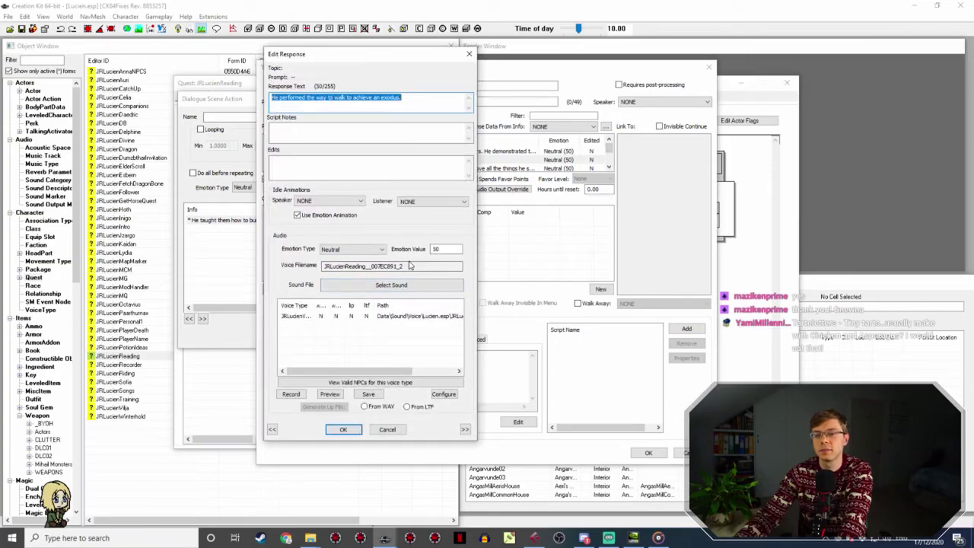
pyautogui.moveTo(412, 264); pyautogui.dragTo(298, 269)
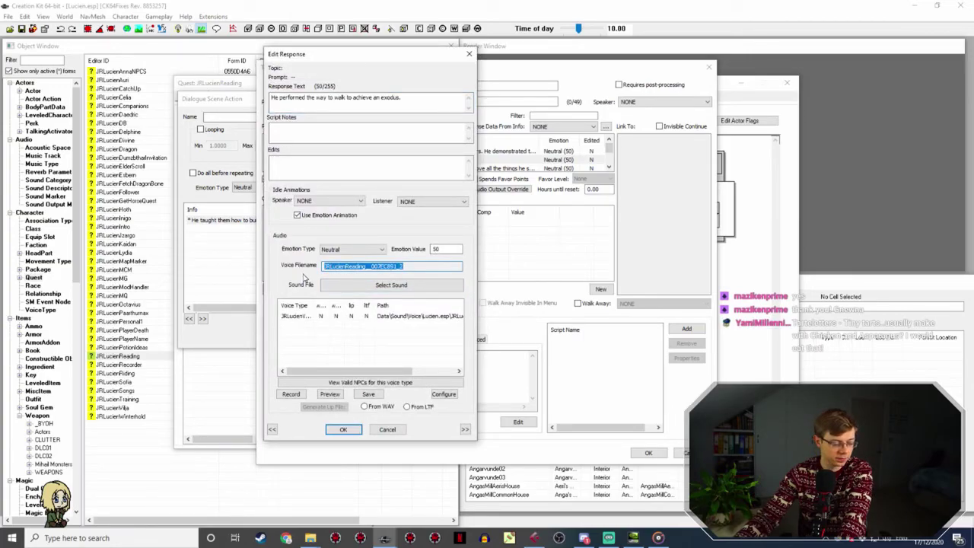
# Rename Lucien160TheChangedOnesA10.wav in the JRLucienVoice folder as JRLucienReading__007EC891_2.wav.
pyautogui.click(310, 538)
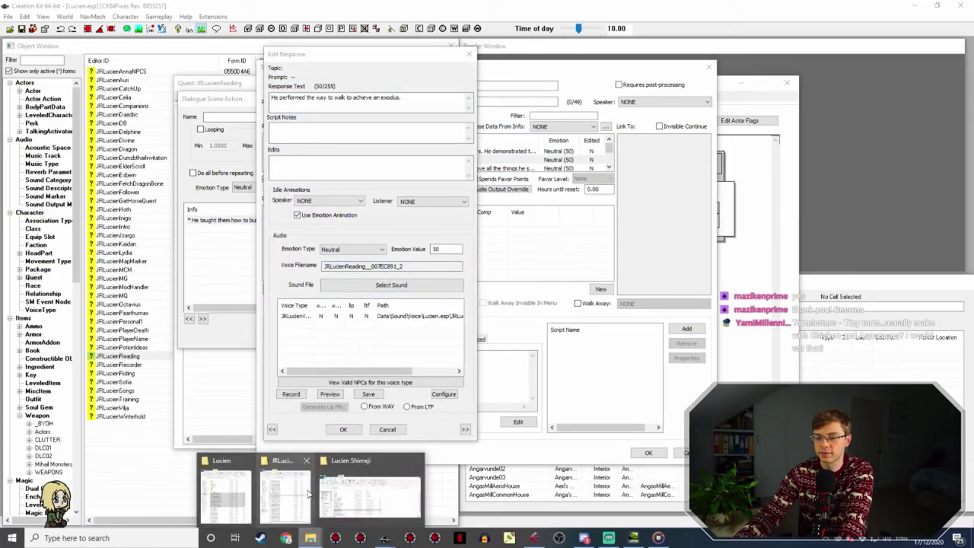
pyautogui.moveTo(308, 495)
pyautogui.click(687, 246)
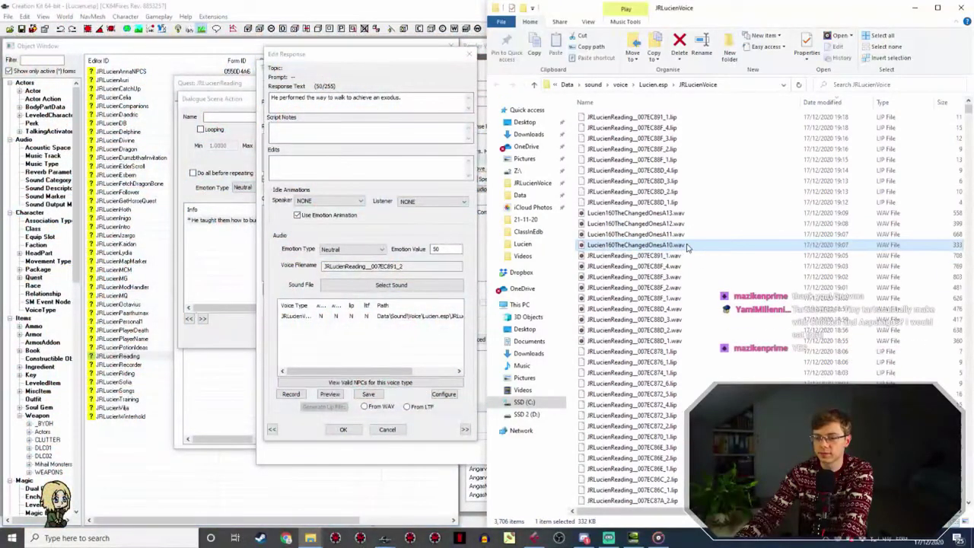
pyautogui.click(686, 246)
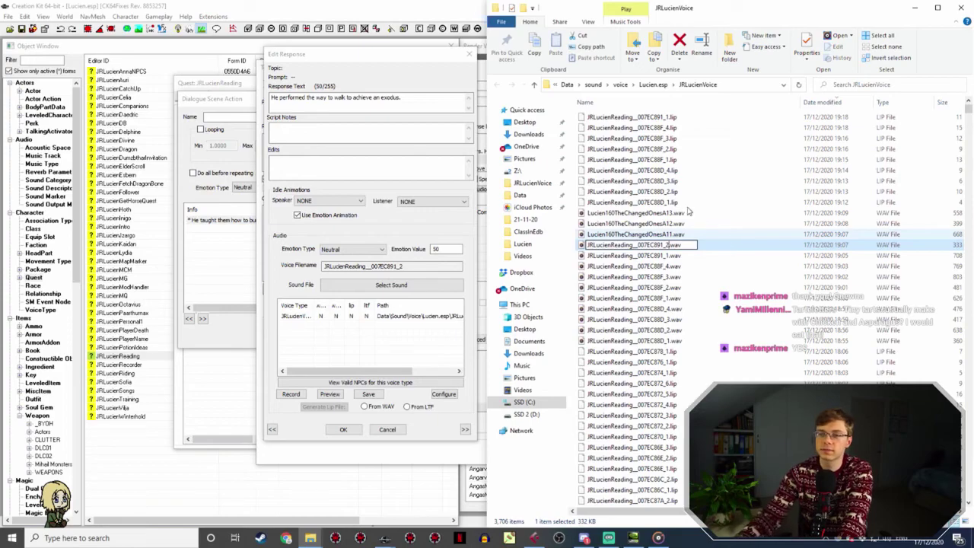
# Reload the "He performed the way to walk to achieve an exodus." response, generate its lip file from the WAV and accept it.
pyautogui.click(343, 429)
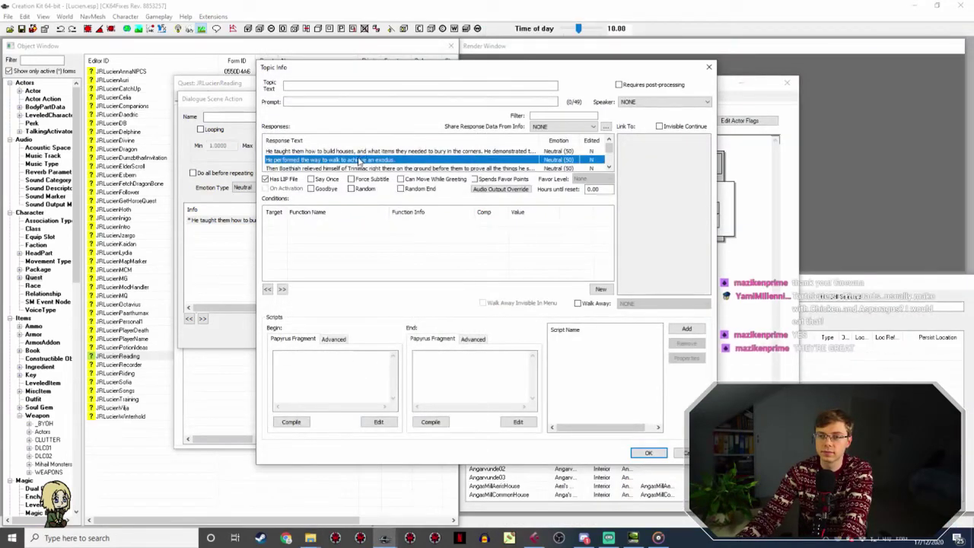
pyautogui.doubleClick(358, 155)
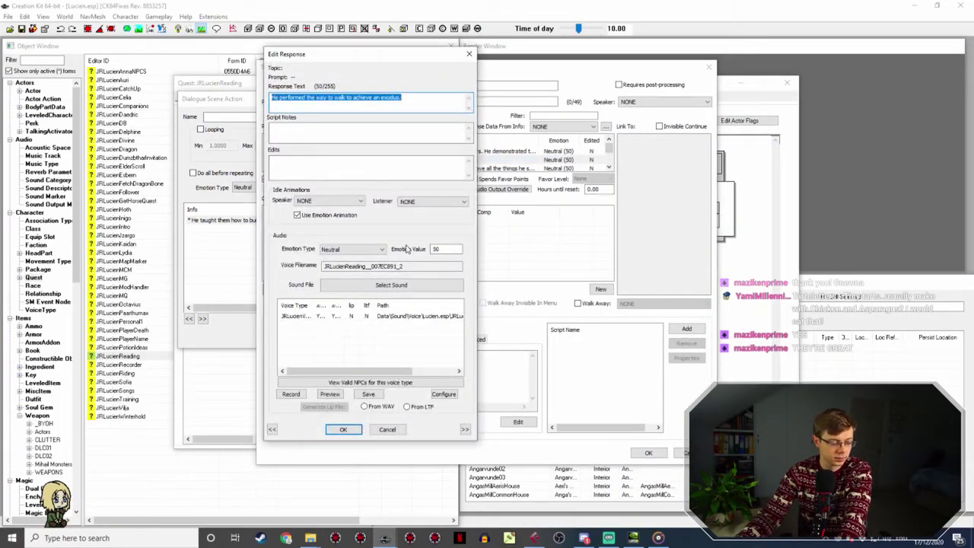
pyautogui.click(376, 319)
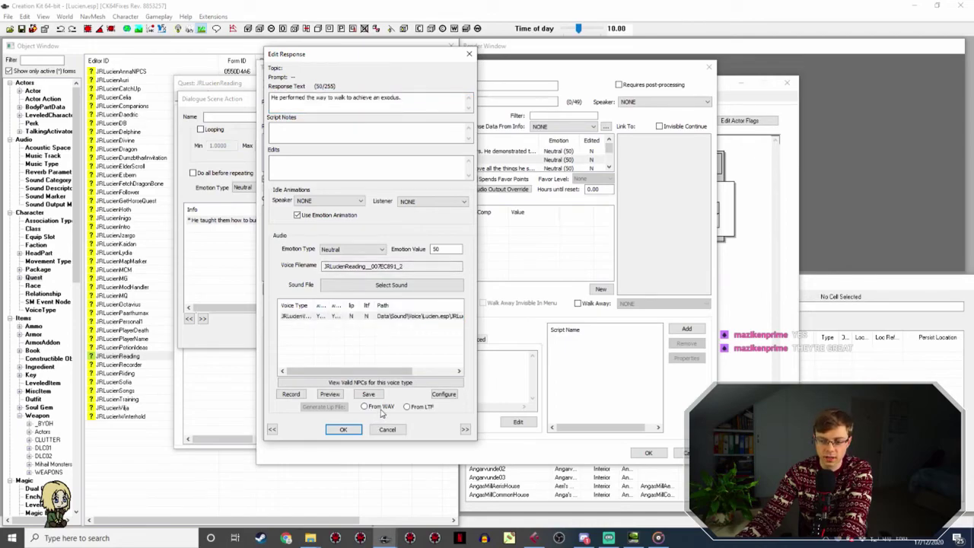
pyautogui.click(341, 429)
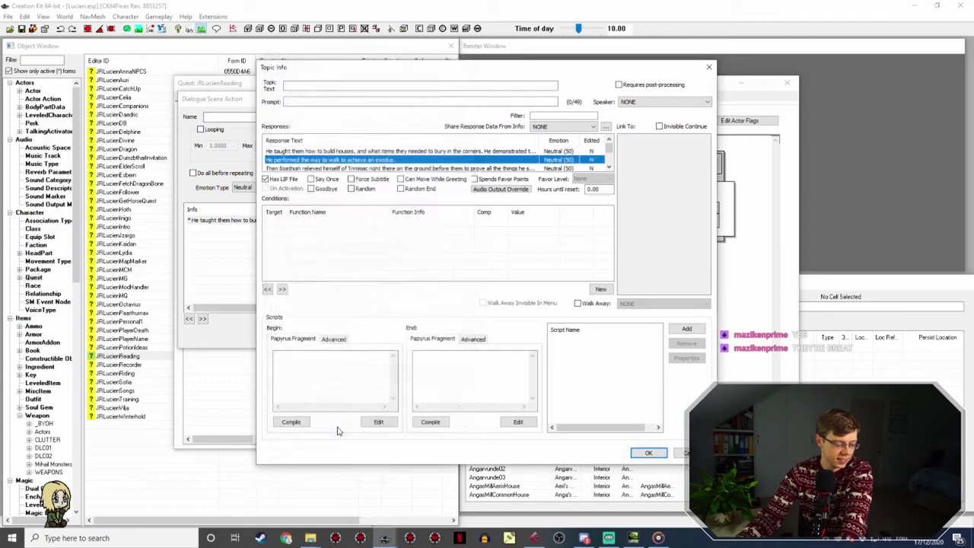
# Copy the voice filename of the "Then Boethiah relieved himself of Trinimac" response and rename Lucien160TheChangedOnesA11.wav as JRLucienReading__007EC891_3.wav.
pyautogui.doubleClick(410, 167)
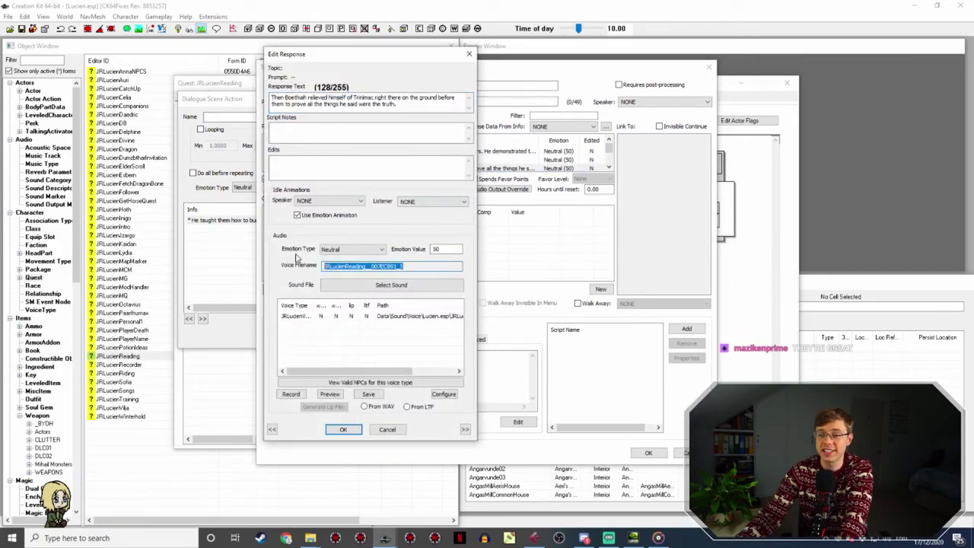
pyautogui.moveTo(313, 538)
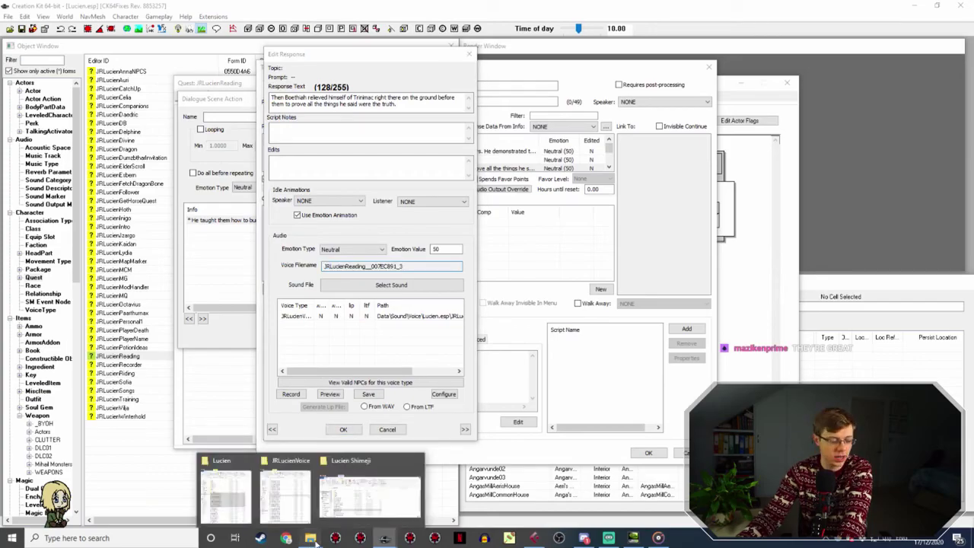
pyautogui.moveTo(287, 500)
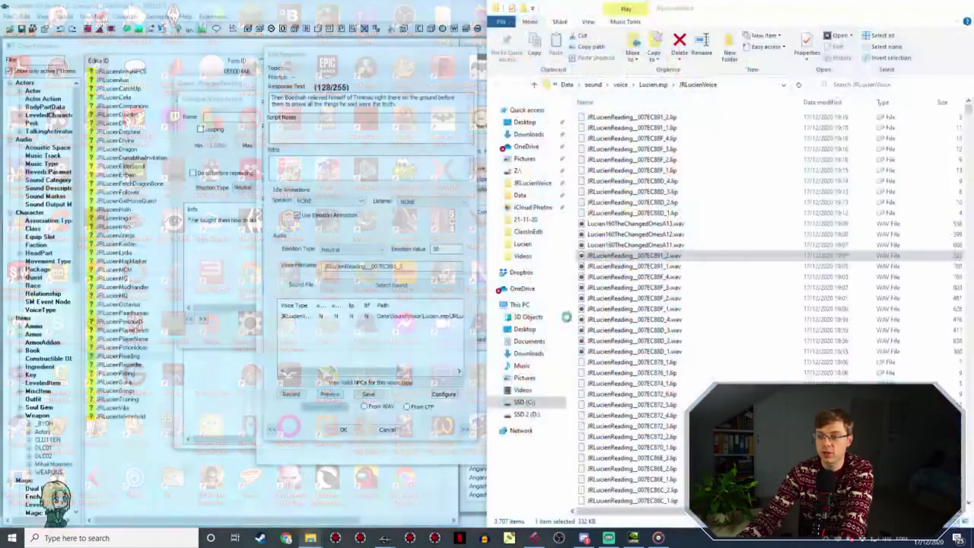
pyautogui.click(694, 244)
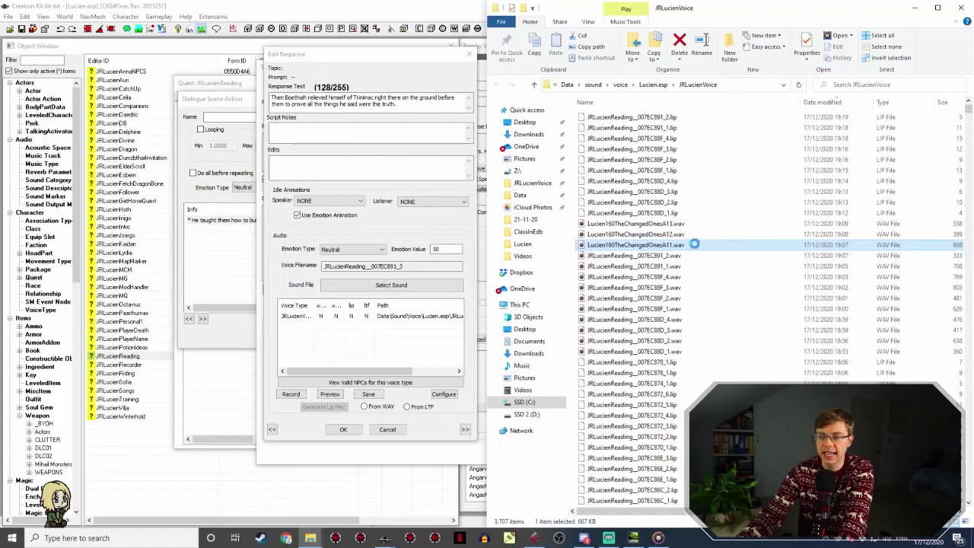
pyautogui.press('F2')
pyautogui.write('JRLucienReading_007EC891_3')
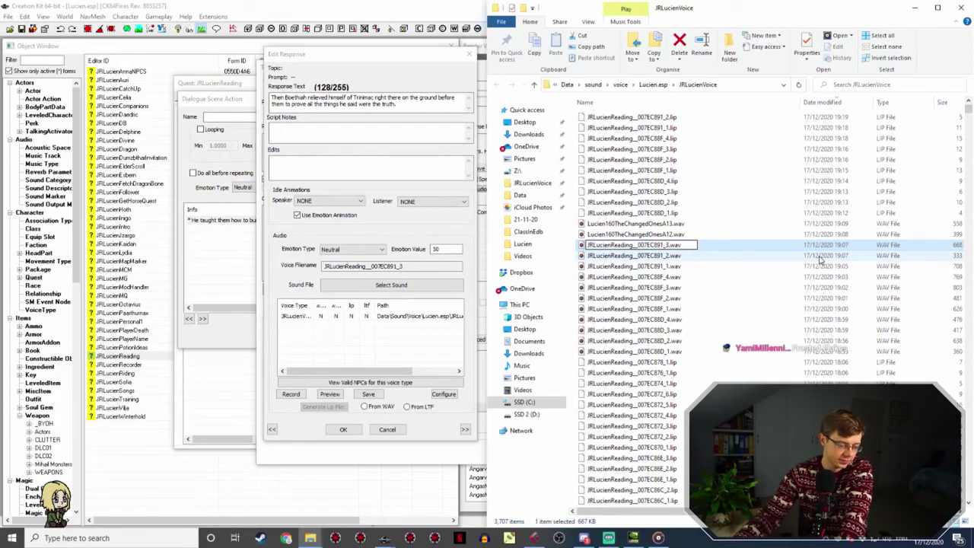
# Reload the "Then Boethiah relieved himself of Trinimac" response, generate its lip file from the WAV and accept it.
pyautogui.click(415, 266)
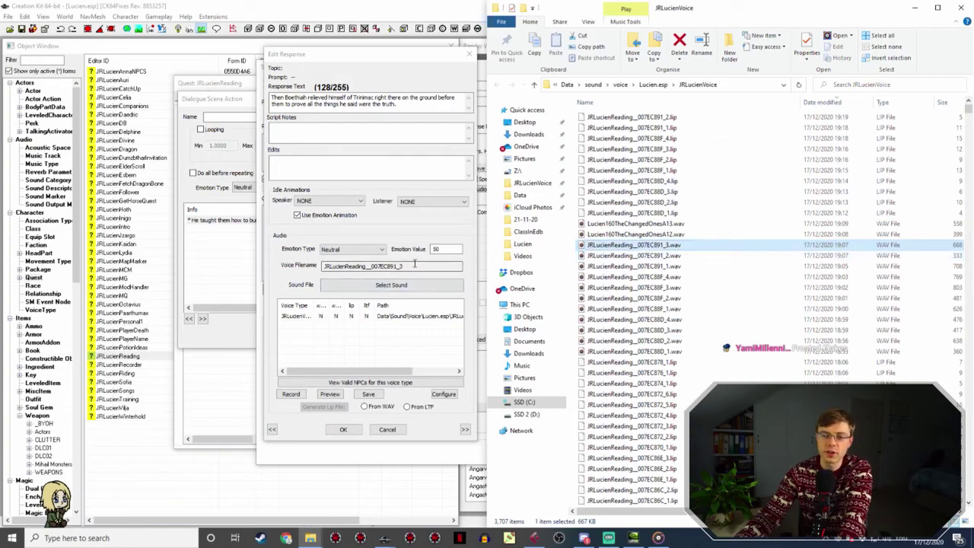
pyautogui.click(342, 430)
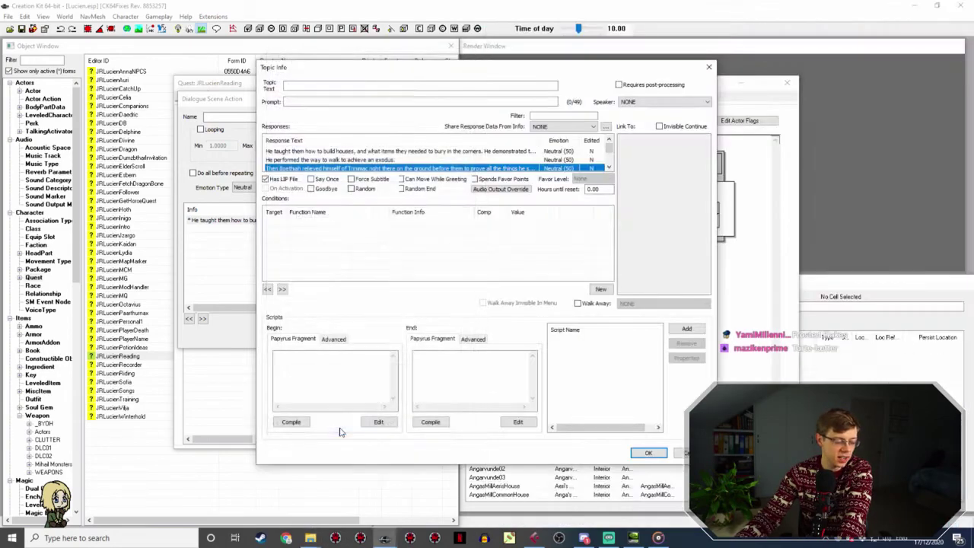
pyautogui.doubleClick(355, 163)
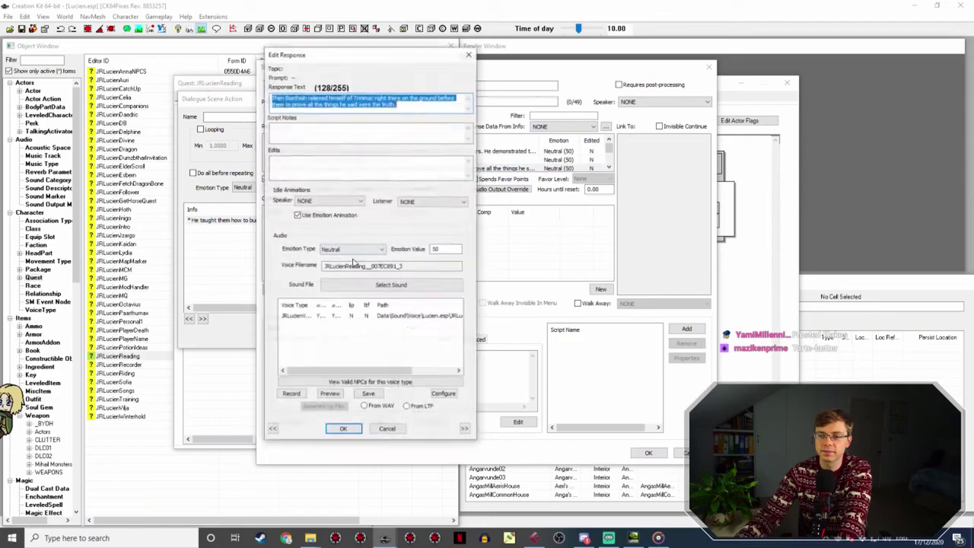
pyautogui.click(361, 316)
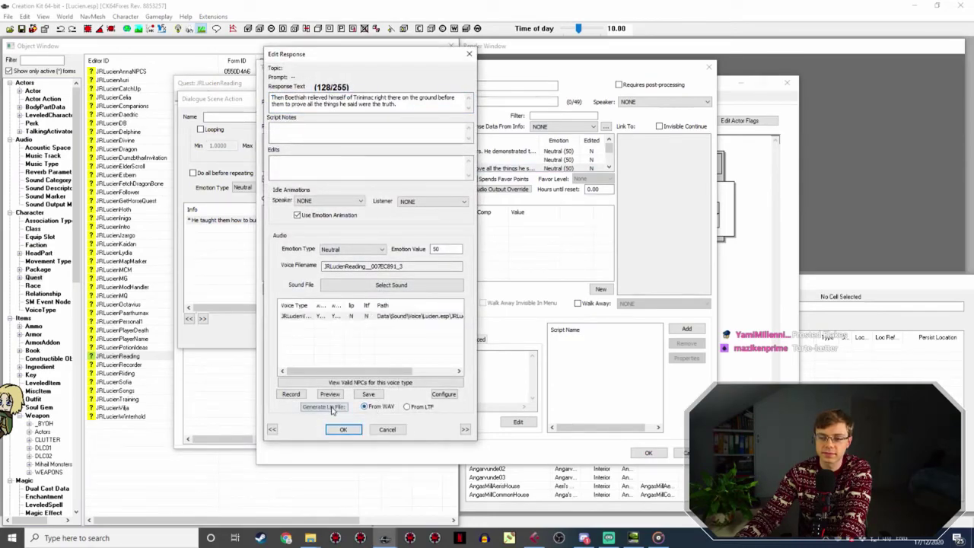
pyautogui.click(343, 429)
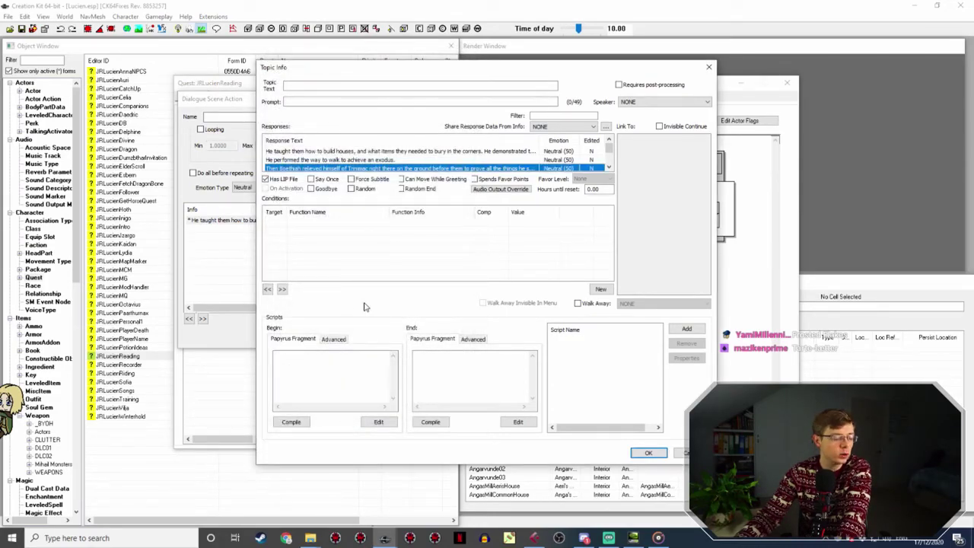
# Copy the voice filename of the "It was easy for his new people" response and rename Lucien160TheChangedOnesA12.wav as JRLucienReading__007EC891_4.wav.
pyautogui.scroll(-2, 410, 152)
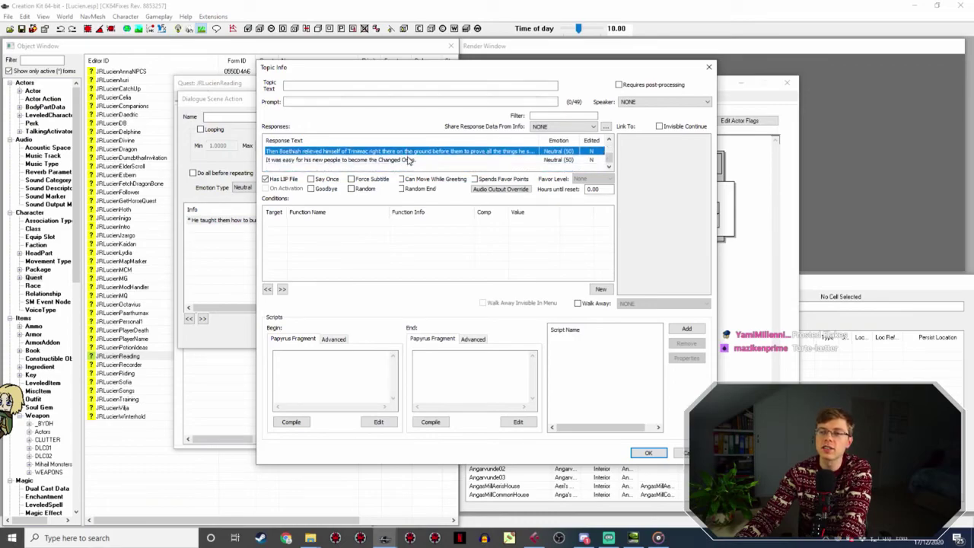
pyautogui.doubleClick(399, 160)
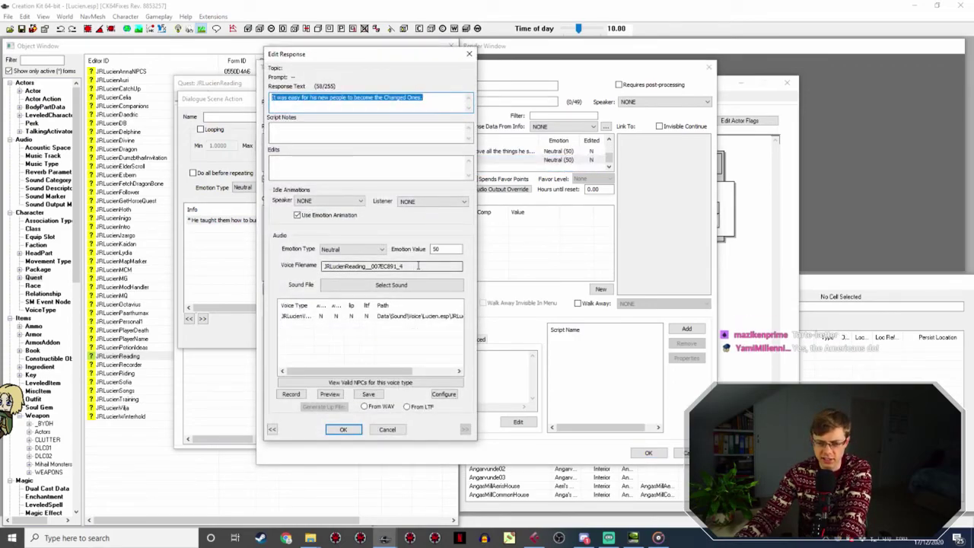
pyautogui.moveTo(417, 266); pyautogui.dragTo(396, 263)
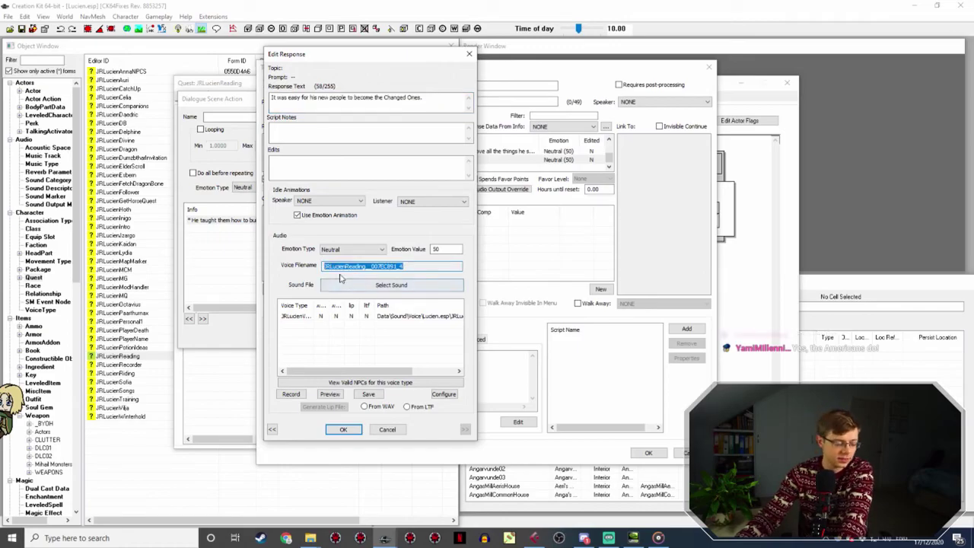
pyautogui.moveTo(310, 539)
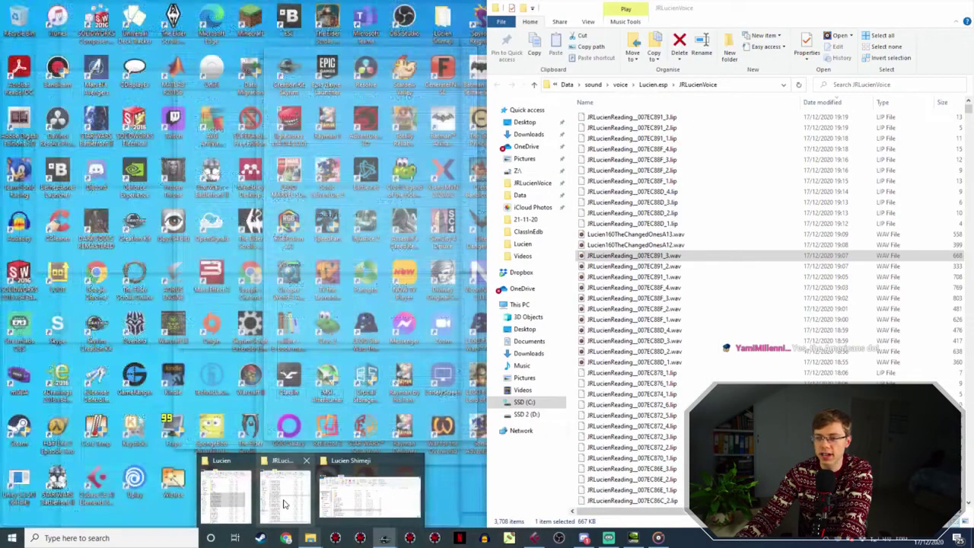
pyautogui.click(283, 498)
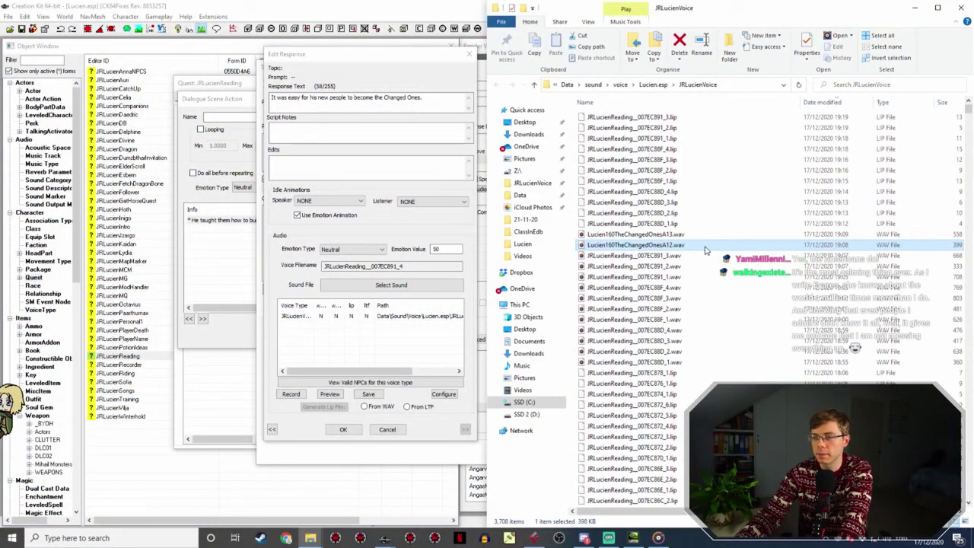
pyautogui.click(700, 245)
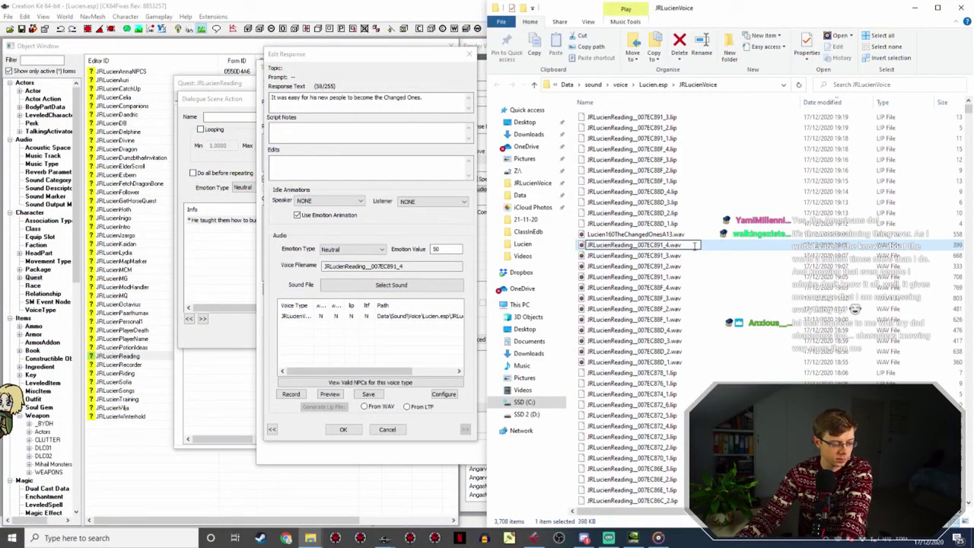
# Reload the "It was easy for his new people to become the Changed Ones." response, generate its lip file from the WAV and accept it.
pyautogui.click(344, 429)
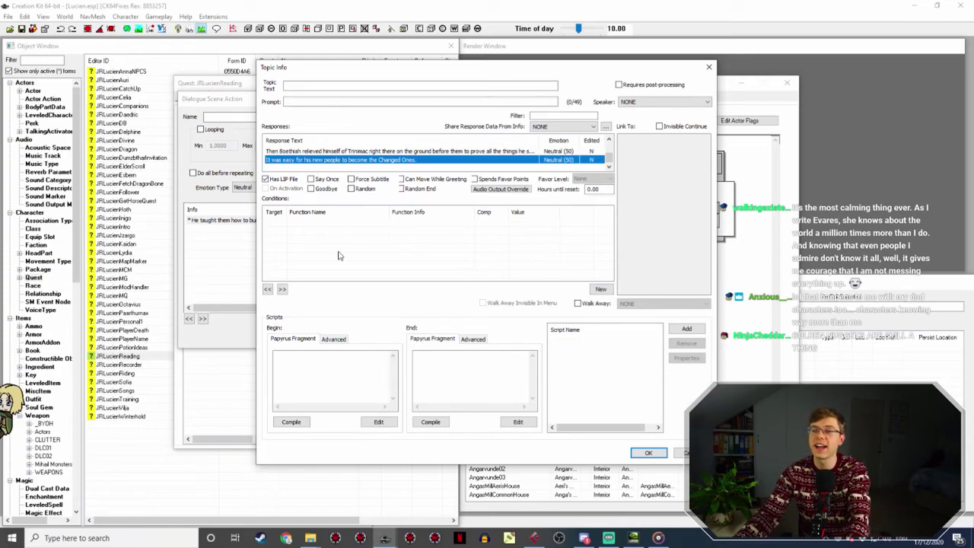
pyautogui.doubleClick(413, 160)
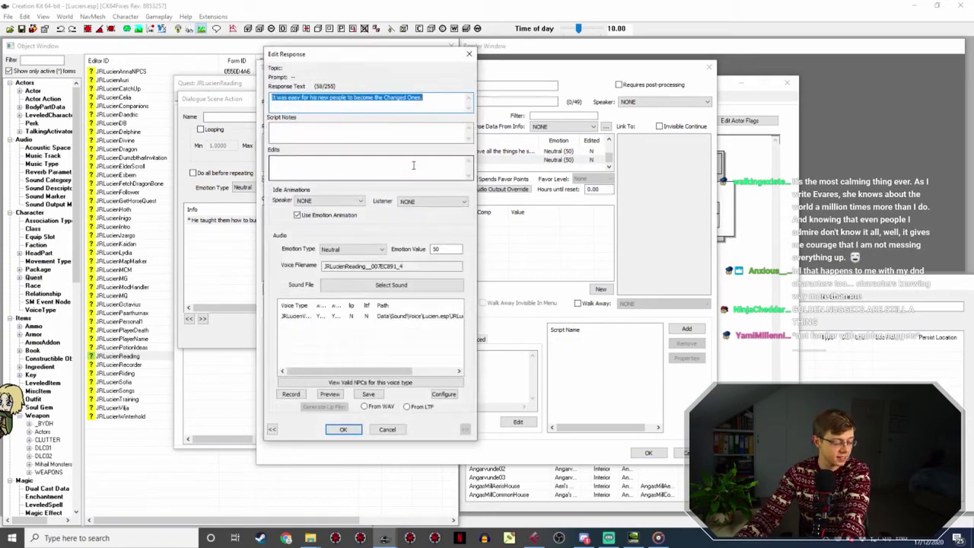
pyautogui.click(354, 315)
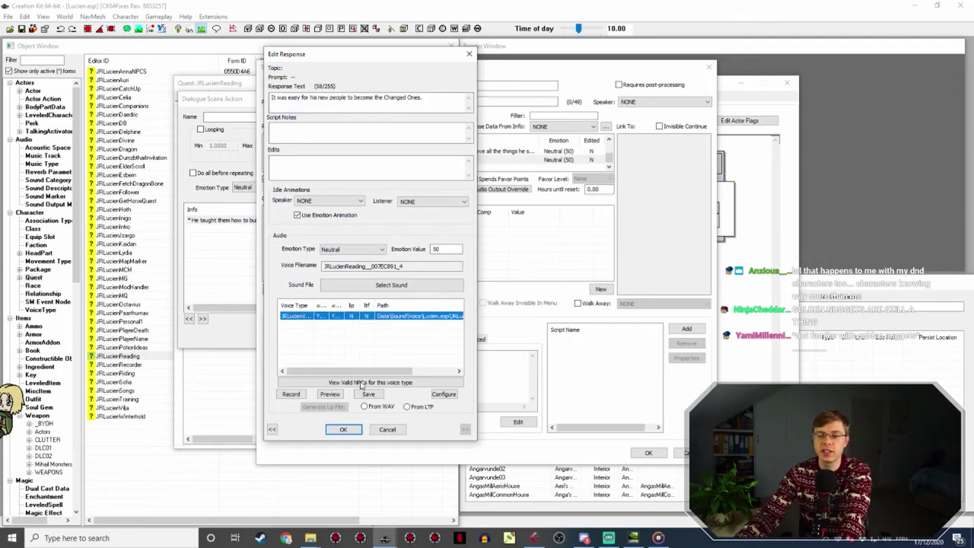
pyautogui.click(364, 406)
pyautogui.click(343, 429)
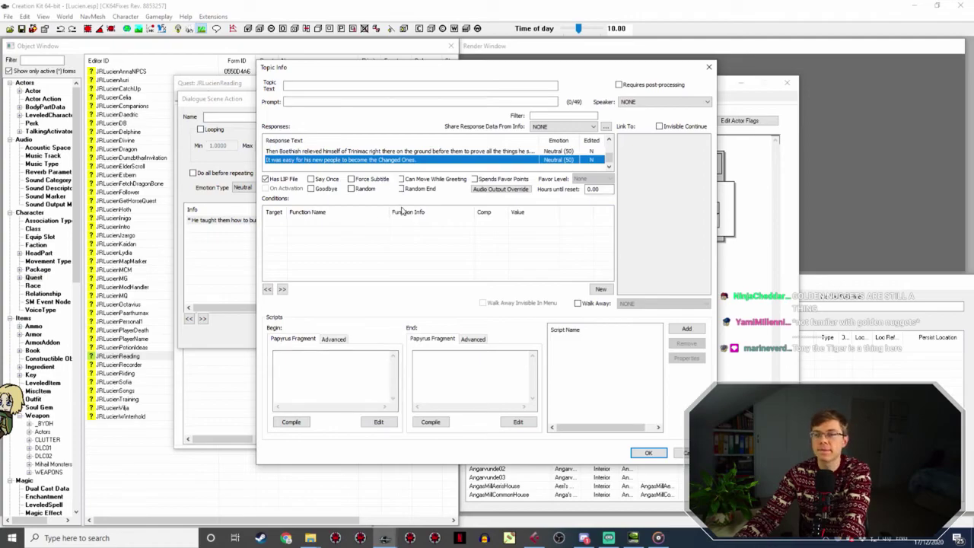
# Accept the finished Phase 3 dialogue, open the Phase 4 action and copy the voice filename of its "Gosh, that was all a bit odd" response.
pyautogui.click(646, 452)
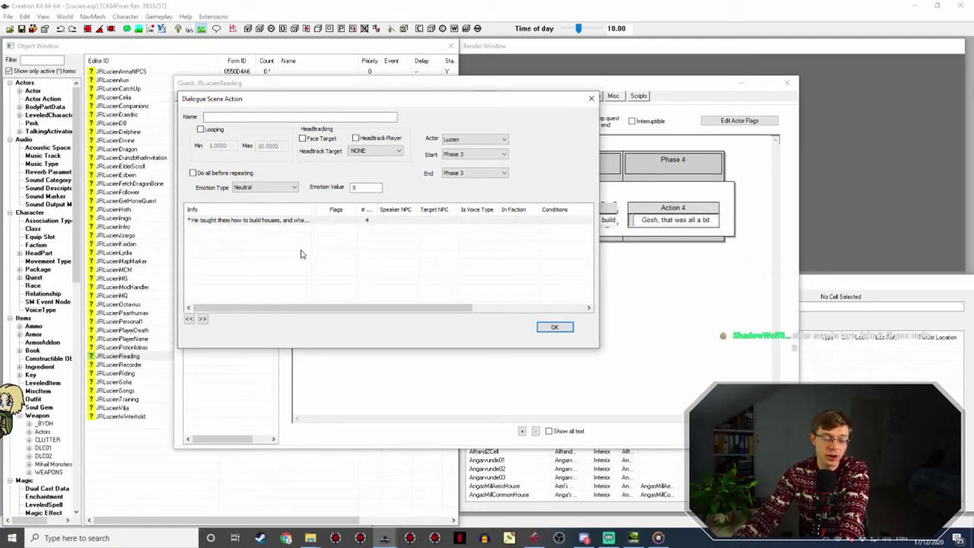
pyautogui.click(554, 328)
pyautogui.doubleClick(672, 208)
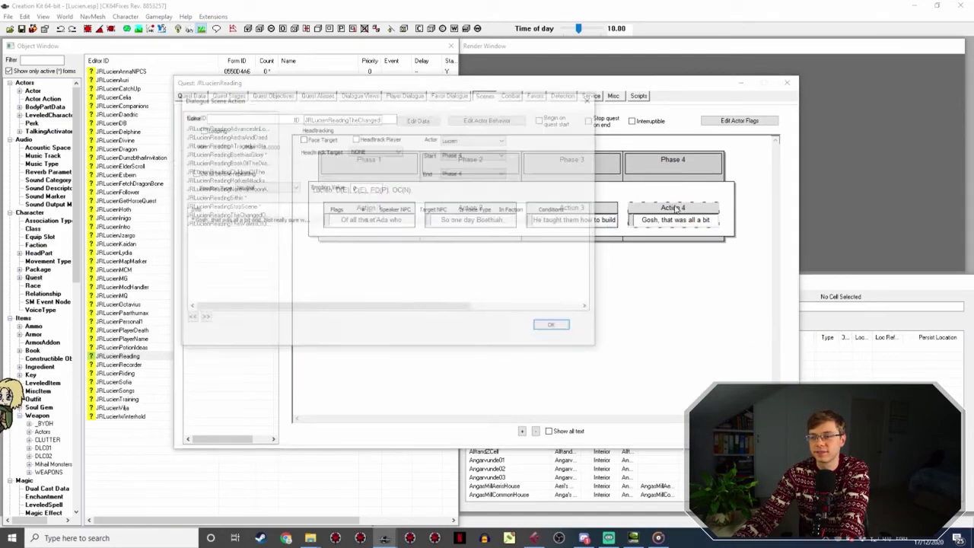
pyautogui.click(297, 220)
pyautogui.doubleClick(297, 220)
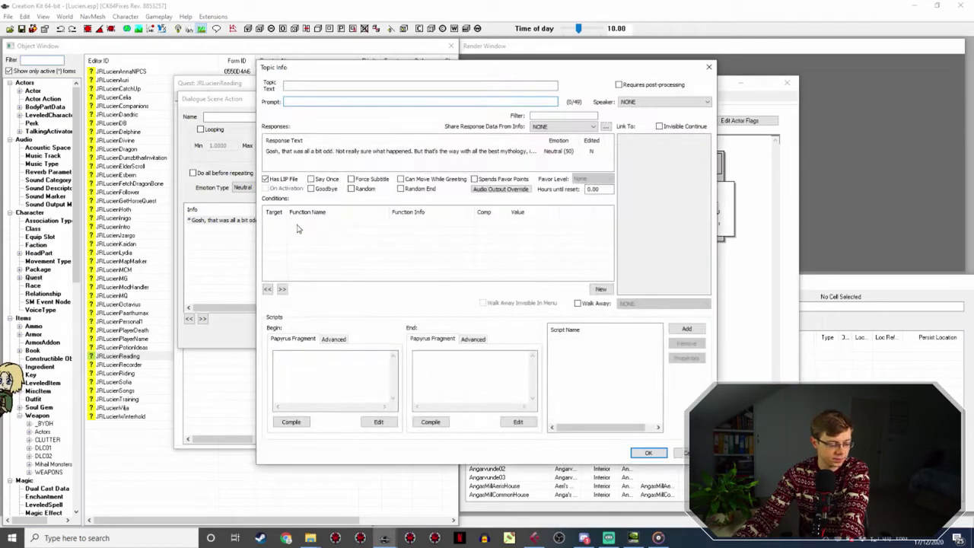
pyautogui.click(416, 151)
pyautogui.doubleClick(415, 151)
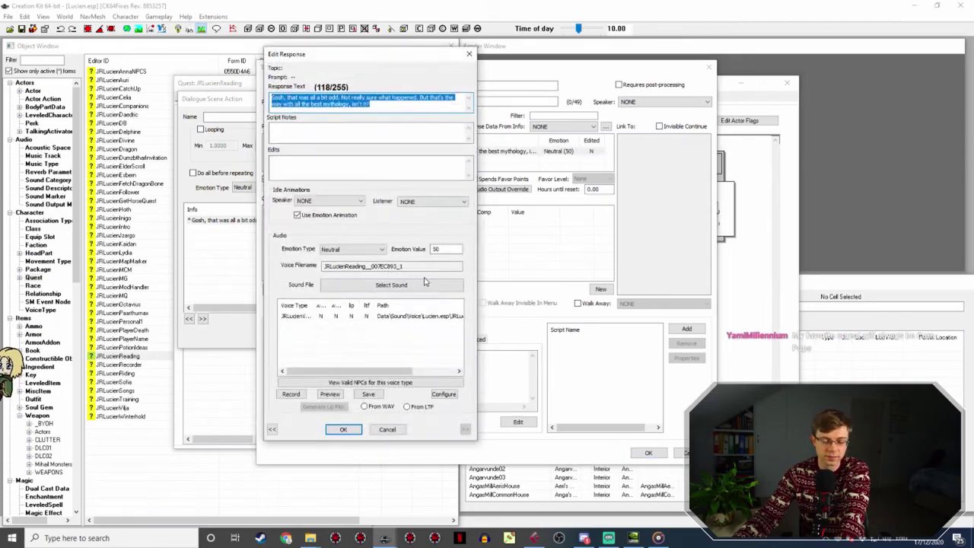
# Rename Lucien160TheChangedOnesA13.wav in the JRLucienVoice folder as JRLucienReading__007EC893_1.wav.
pyautogui.click(310, 538)
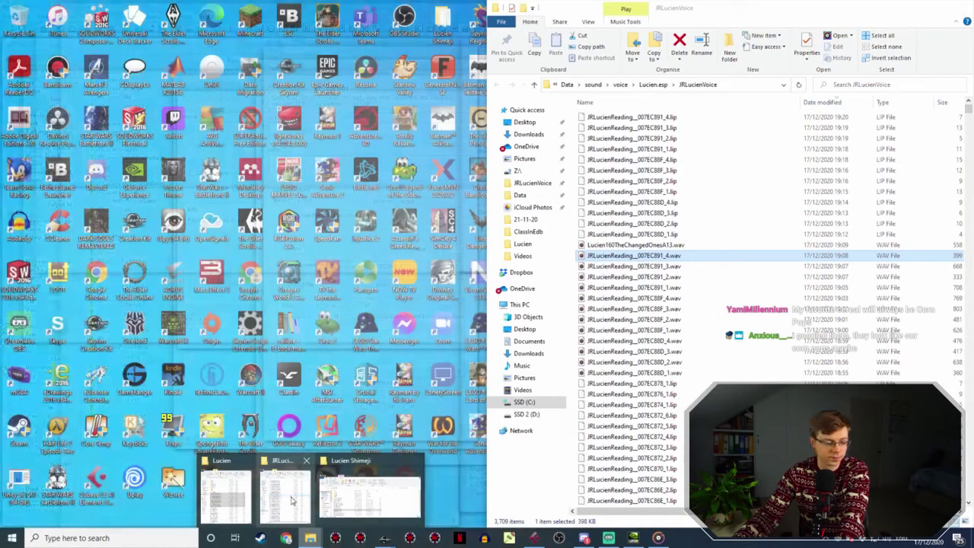
pyautogui.click(291, 500)
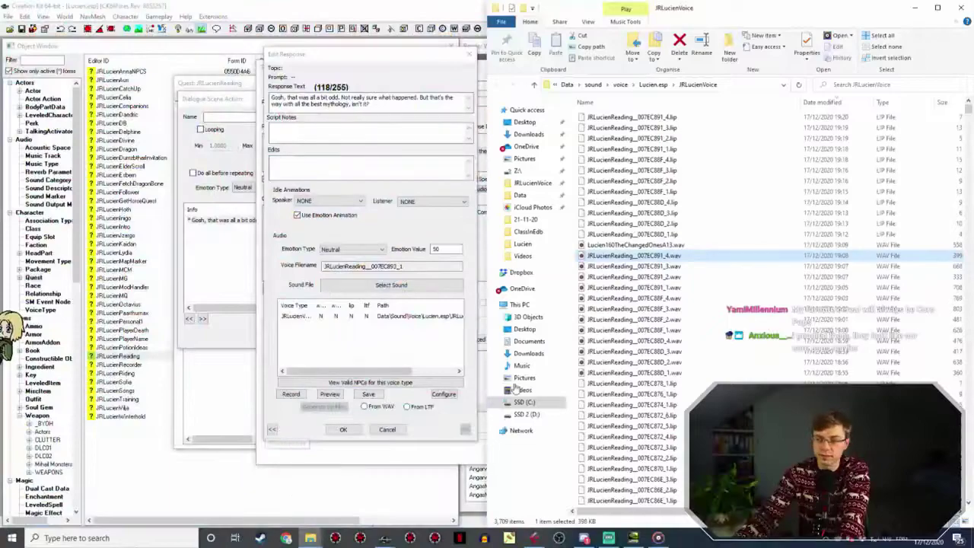
pyautogui.click(698, 246)
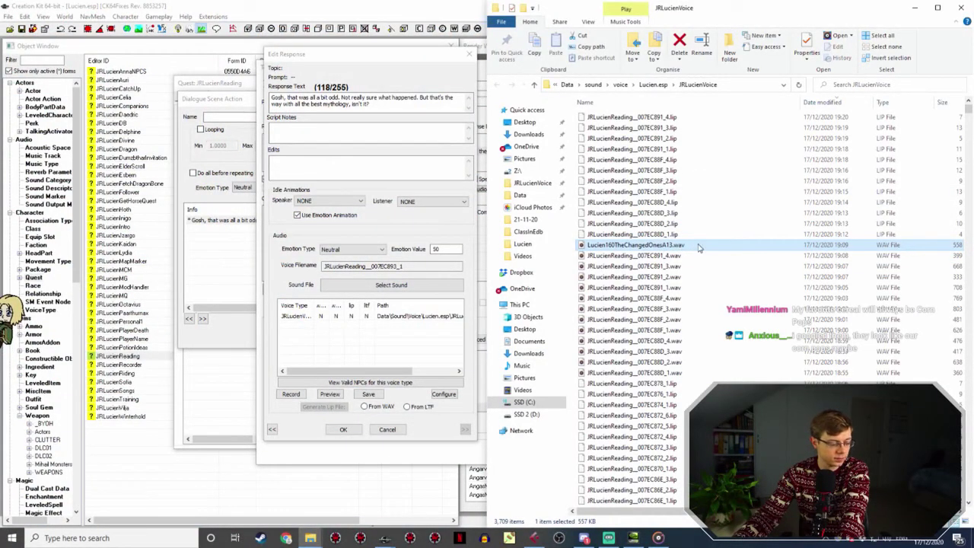
pyautogui.press('F2')
pyautogui.write('JRLucienReading__007EC893_1')
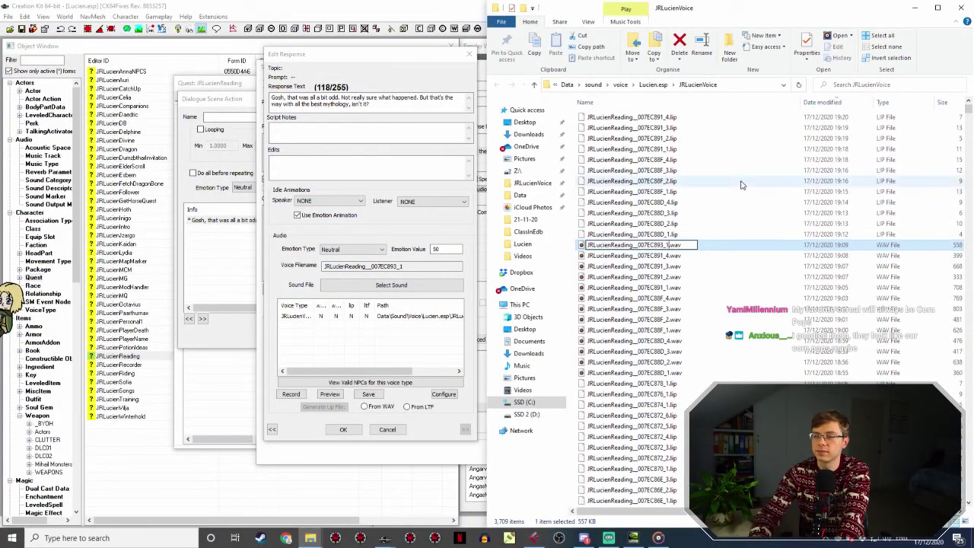
# Reload the "Gosh, that was all a bit odd" response, generate its lip file from the WAV and accept it.
pyautogui.click(340, 429)
pyautogui.doubleClick(318, 150)
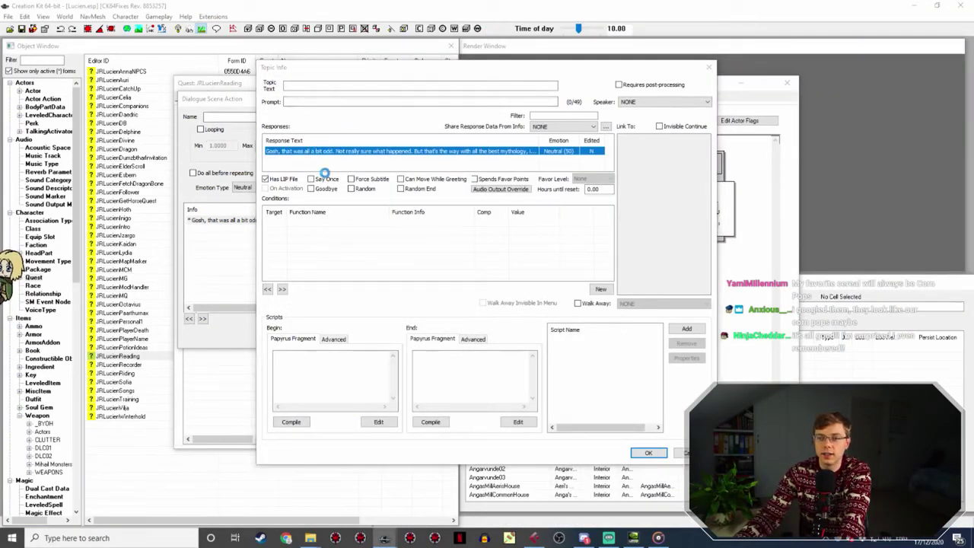
pyautogui.click(357, 316)
pyautogui.click(364, 407)
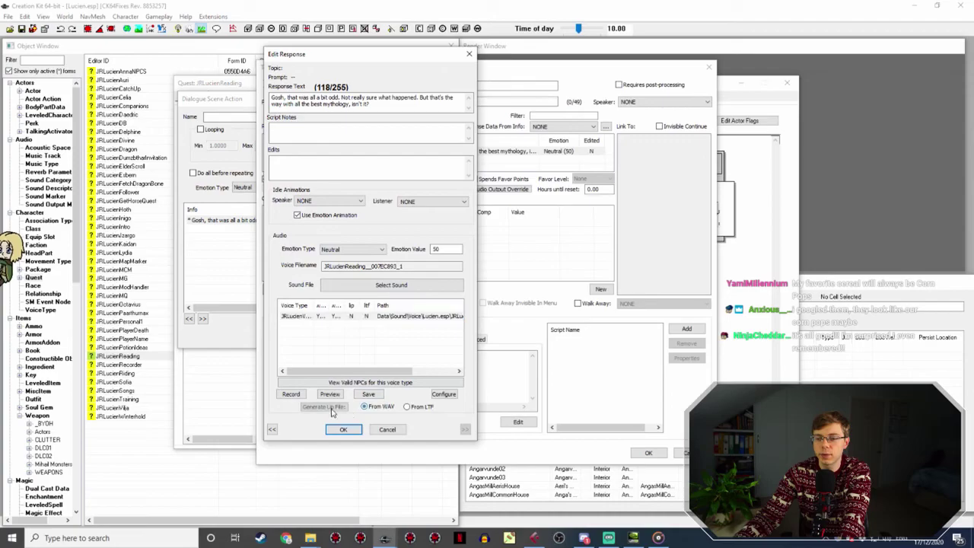
pyautogui.click(342, 429)
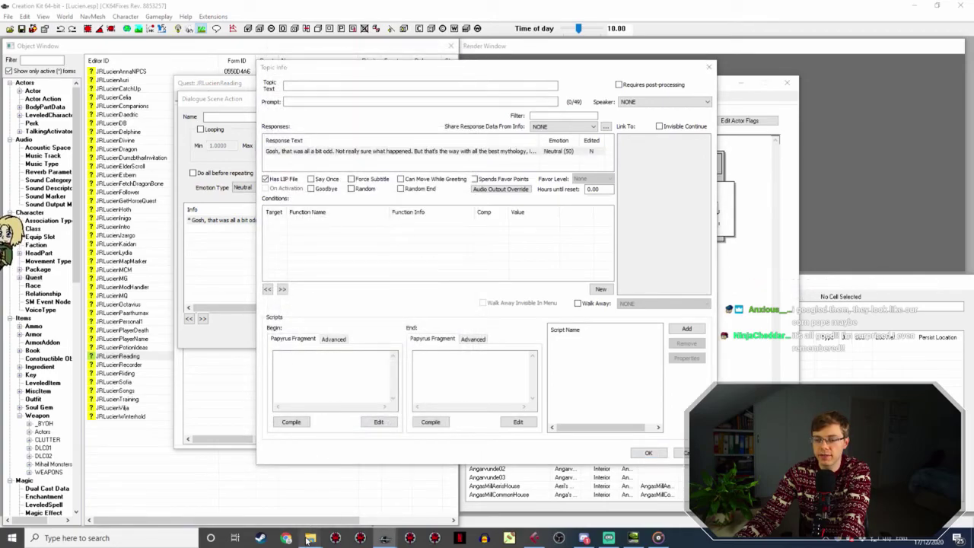
# Check the JRLucienReading__007EC893_1 WAV in the JRLucienVoice folder and close the music player.
pyautogui.moveTo(310, 538)
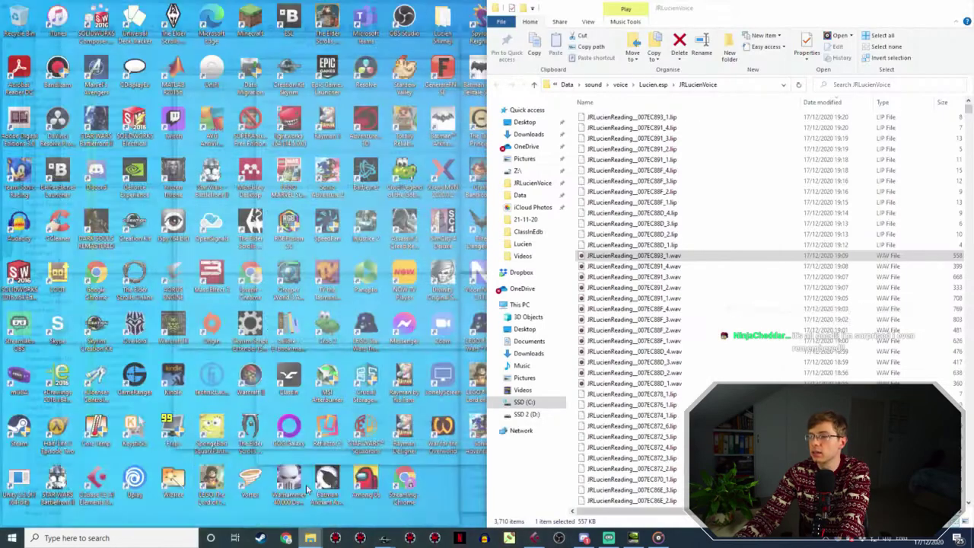
pyautogui.click(285, 494)
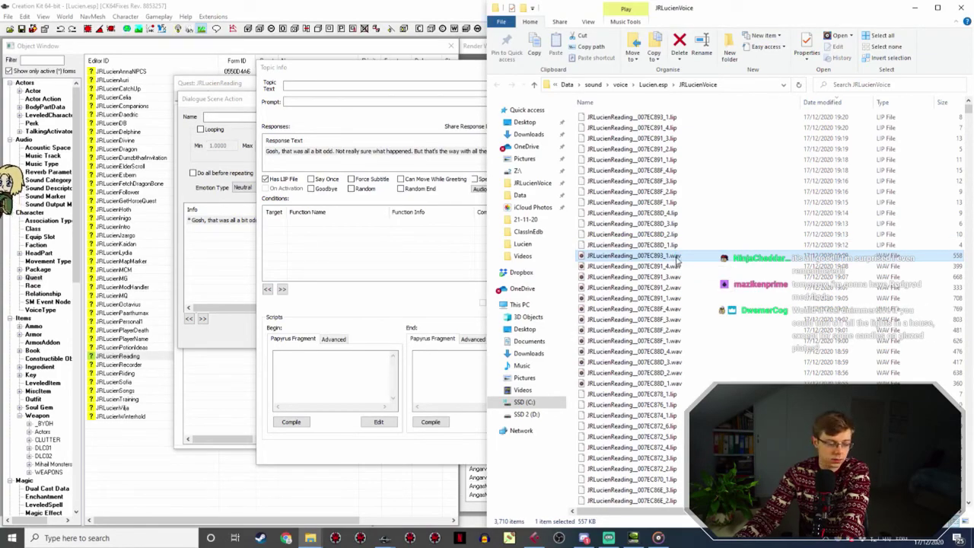
pyautogui.click(674, 258)
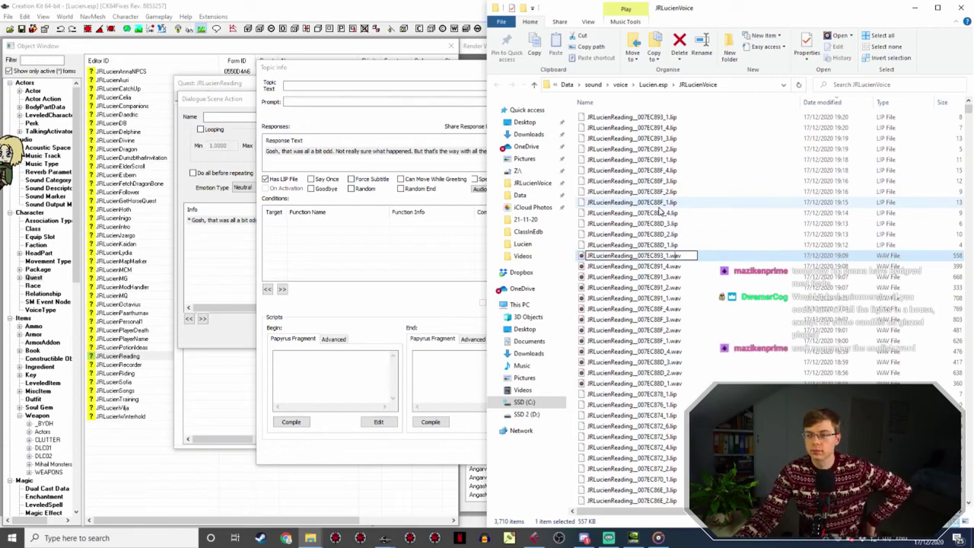
pyautogui.click(710, 257)
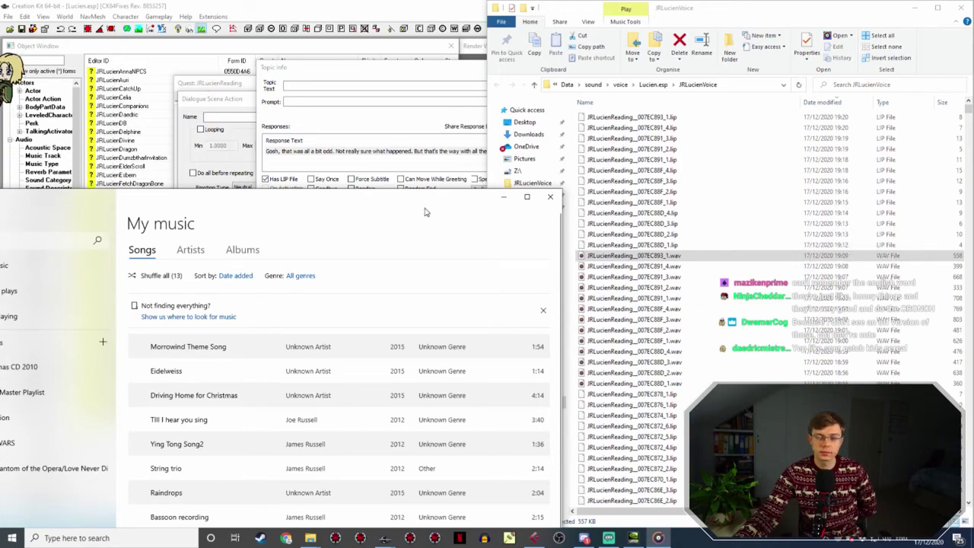
pyautogui.click(550, 196)
pyautogui.click(363, 196)
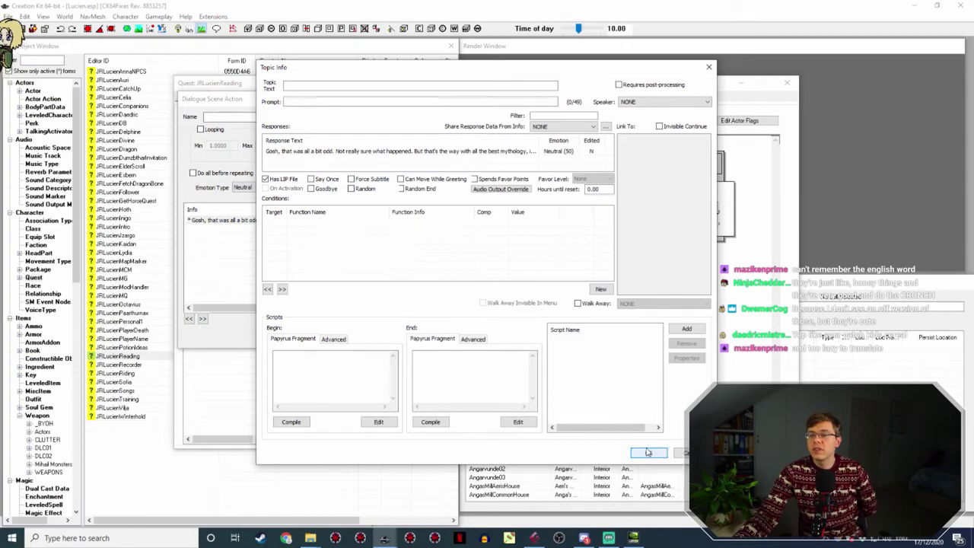
# Accept the Phase 4 topic info, recheck its response's audio entry, and close the scene action and the quest.
pyautogui.click(648, 453)
pyautogui.doubleClick(269, 221)
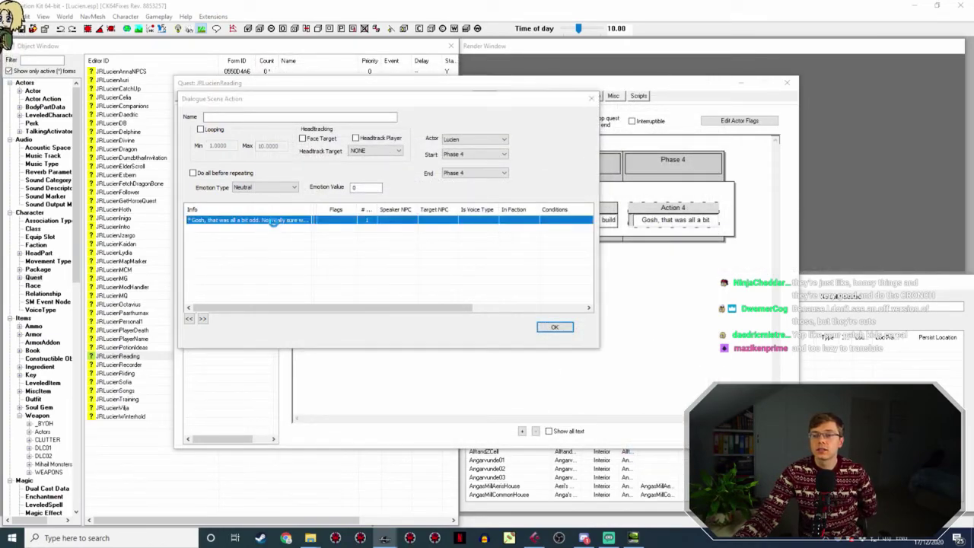
pyautogui.click(398, 151)
pyautogui.doubleClick(398, 151)
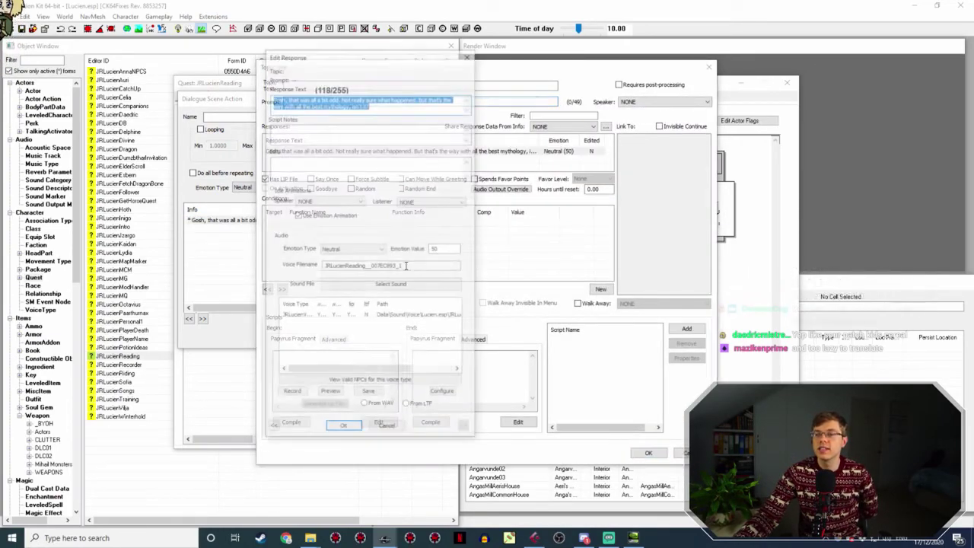
pyautogui.click(346, 428)
pyautogui.click(648, 453)
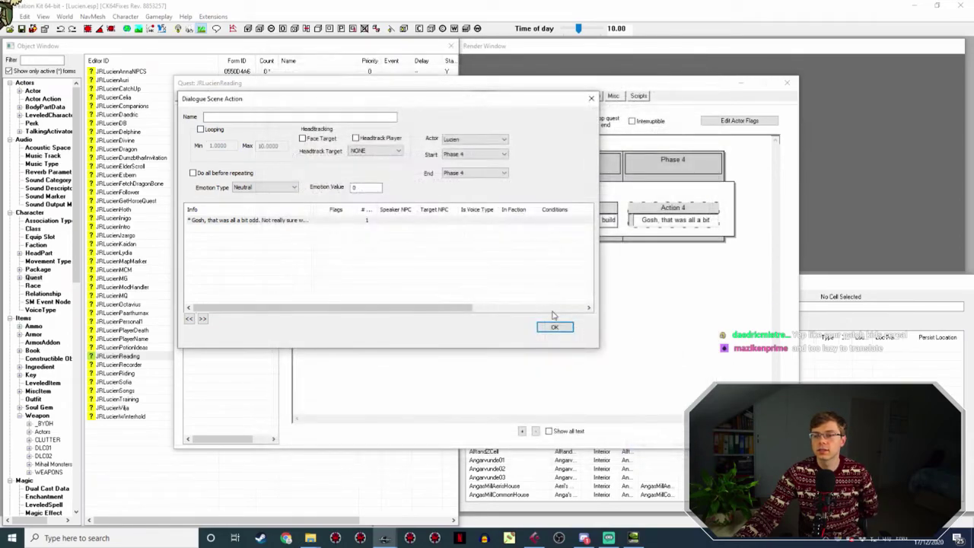
pyautogui.click(556, 323)
pyautogui.press('Escape')
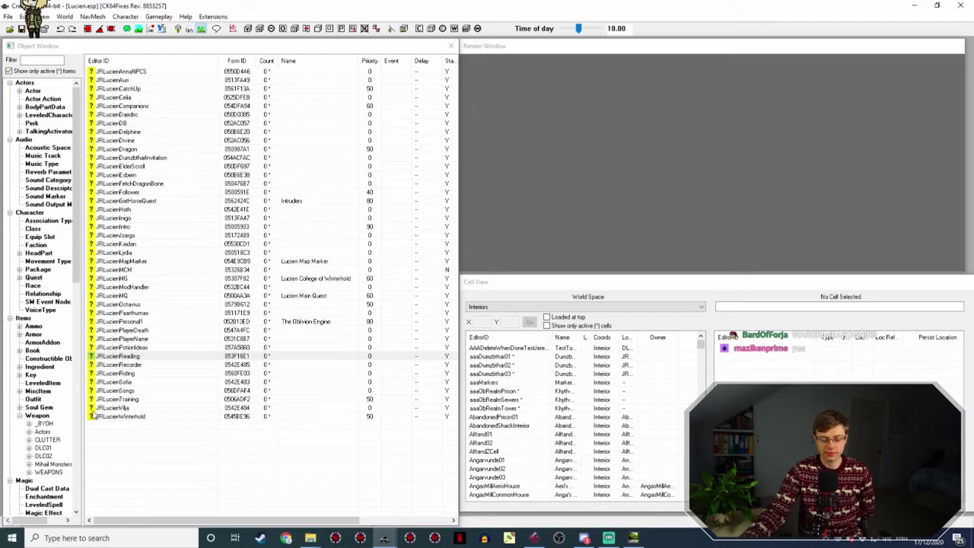
# Reopen the JRLucienReading quest and look through its scenes and player dialogue branches, viewing the "Read to me." topic info.
pyautogui.doubleClick(142, 357)
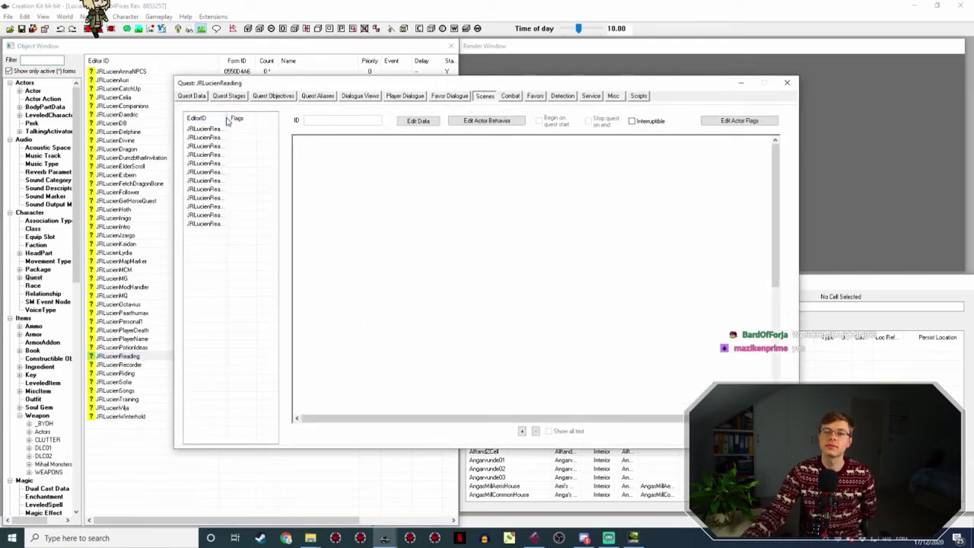
pyautogui.moveTo(228, 118); pyautogui.dragTo(281, 121)
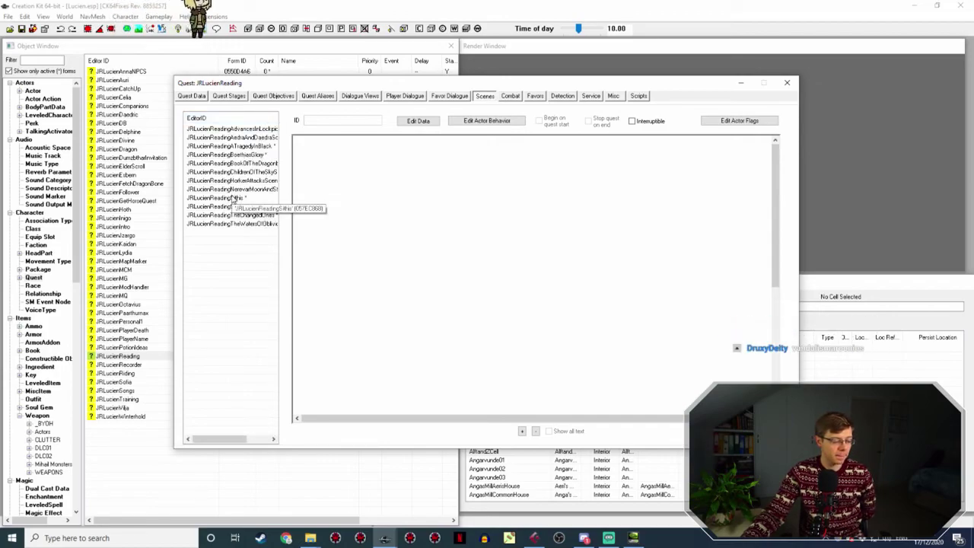
pyautogui.click(405, 96)
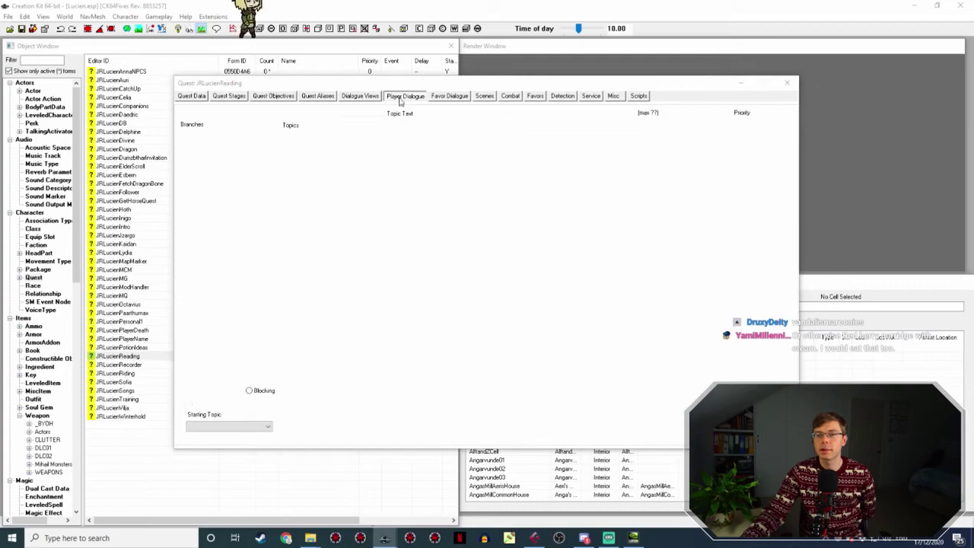
pyautogui.click(200, 156)
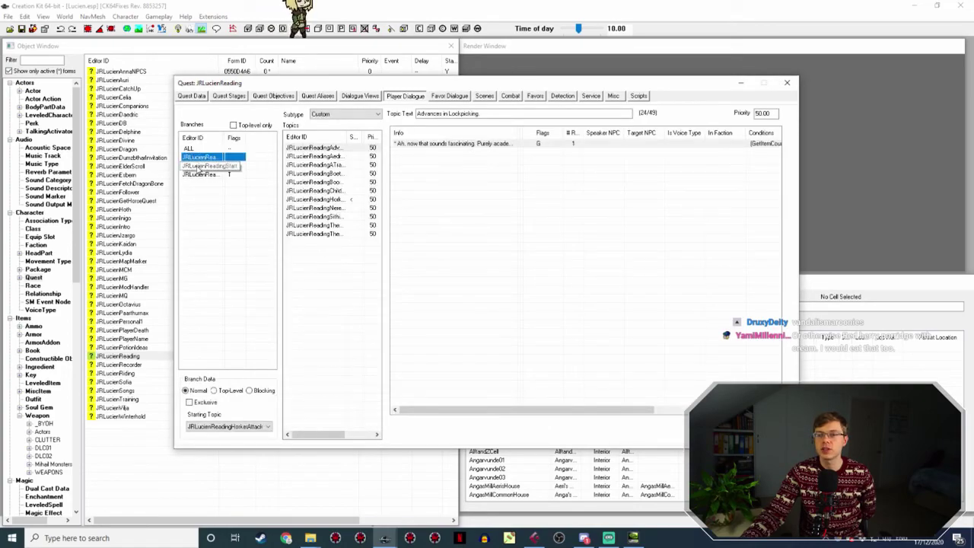
pyautogui.click(199, 166)
pyautogui.click(199, 157)
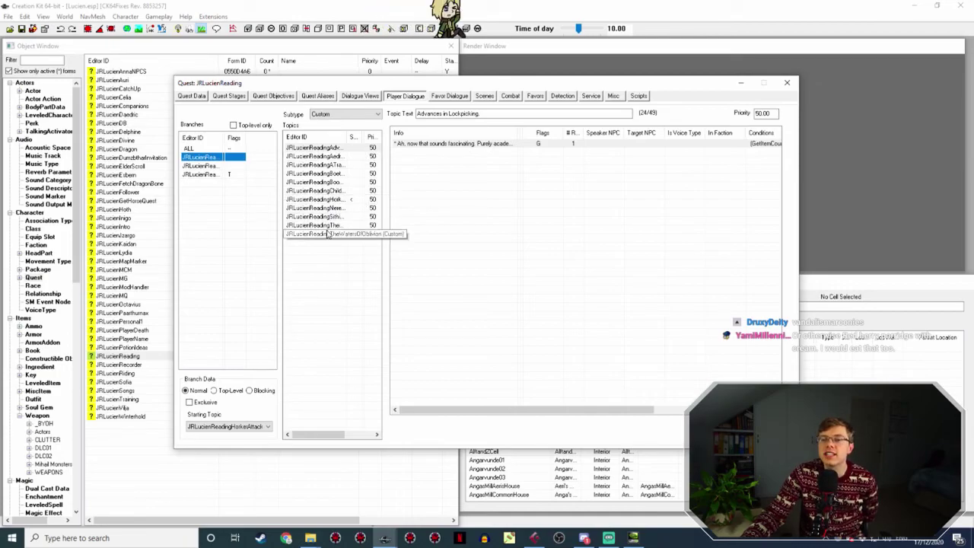
pyautogui.press('Down')
pyautogui.doubleClick(428, 145)
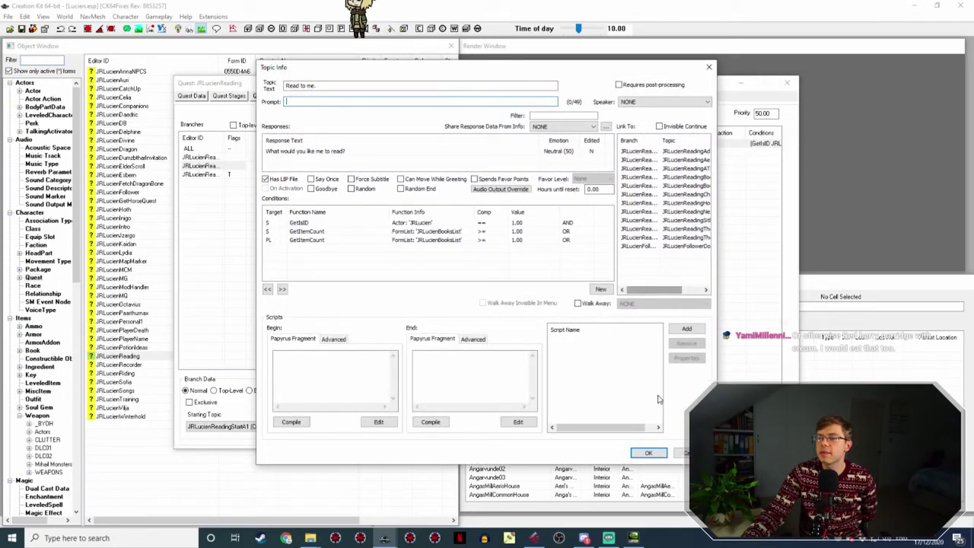
pyautogui.click(648, 453)
# Open the "Advances in Lockpicking" topic info and inspect its "Ah, now that sounds fascinating" response.
pyautogui.click(206, 157)
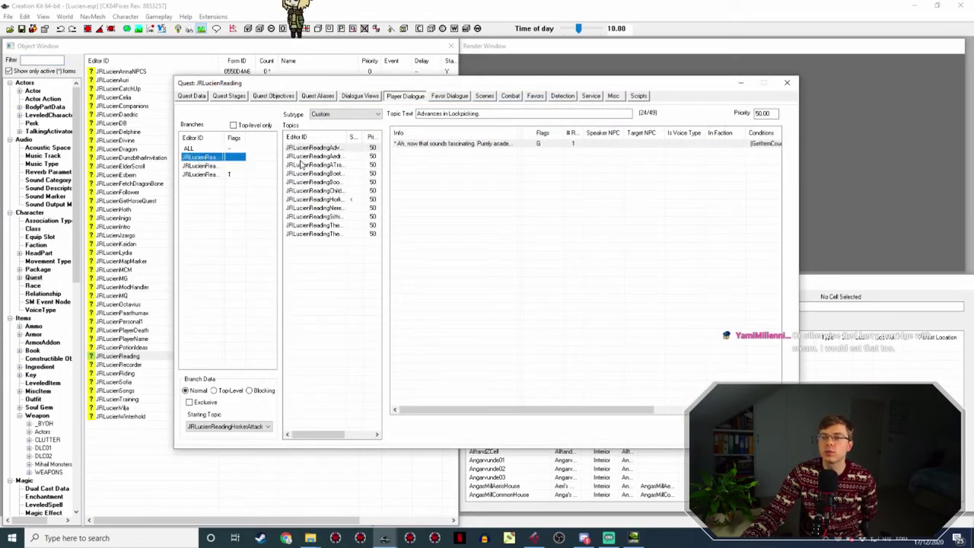
pyautogui.click(320, 156)
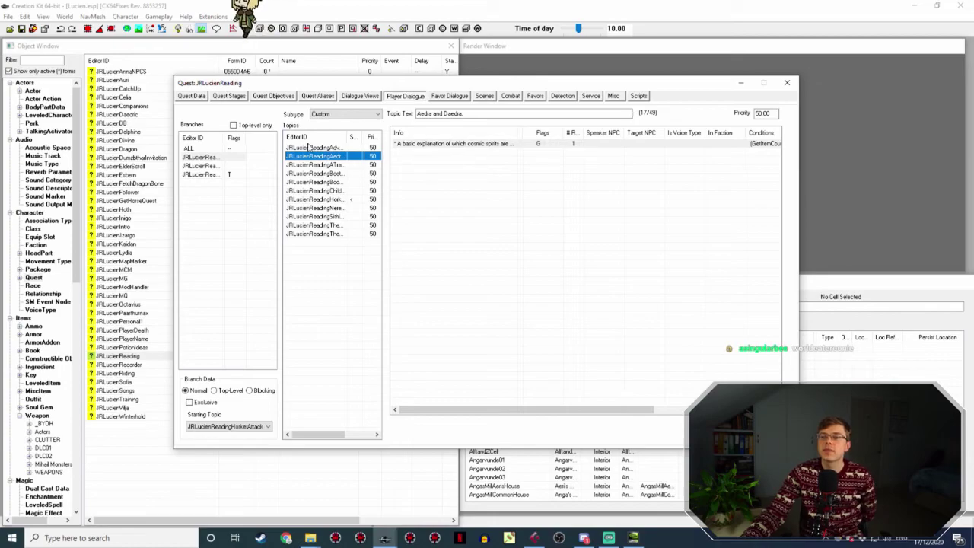
pyautogui.press('Up')
pyautogui.doubleClick(495, 145)
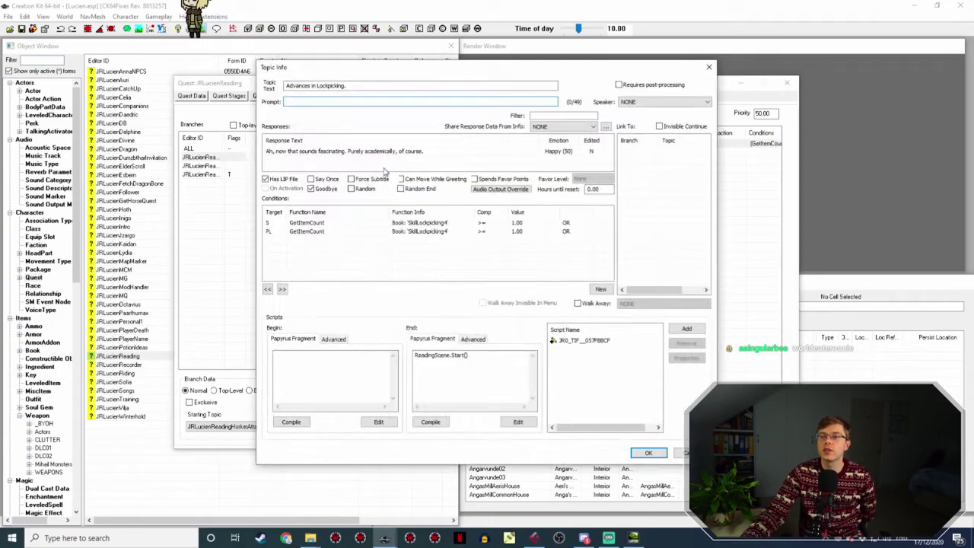
pyautogui.doubleClick(414, 156)
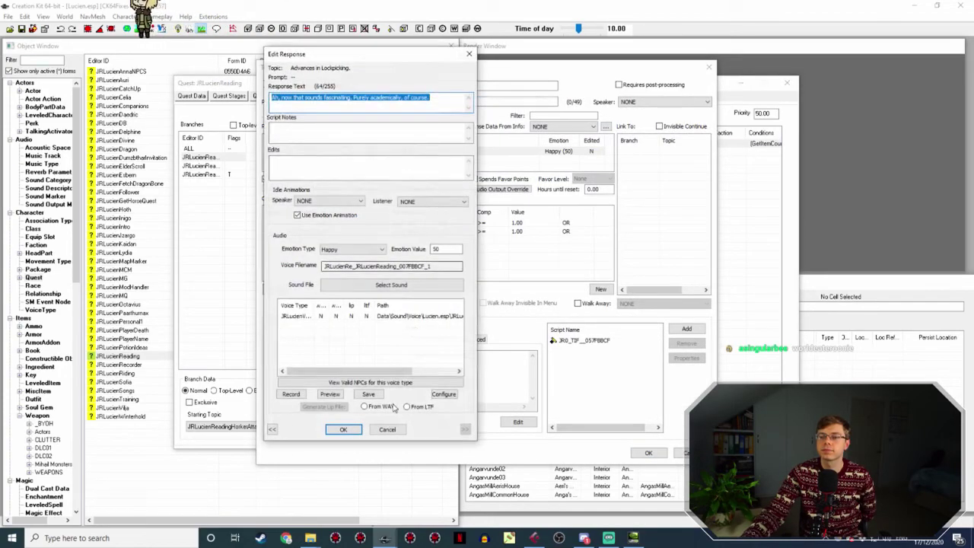
pyautogui.click(388, 428)
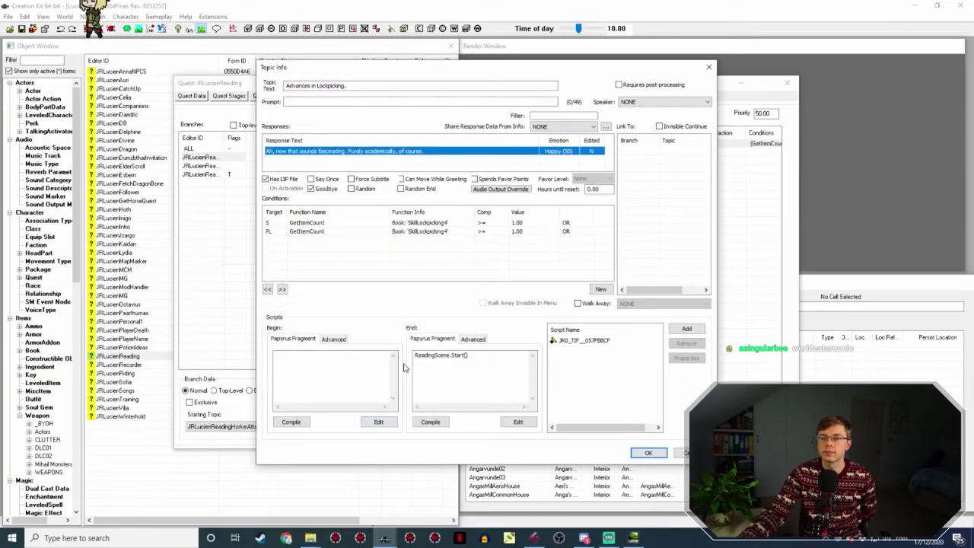
# Switch to Cubase, move the Export Audio Mixdown dialog clear of the transport and place the project cursor at about 1:48:35.
pyautogui.click(534, 538)
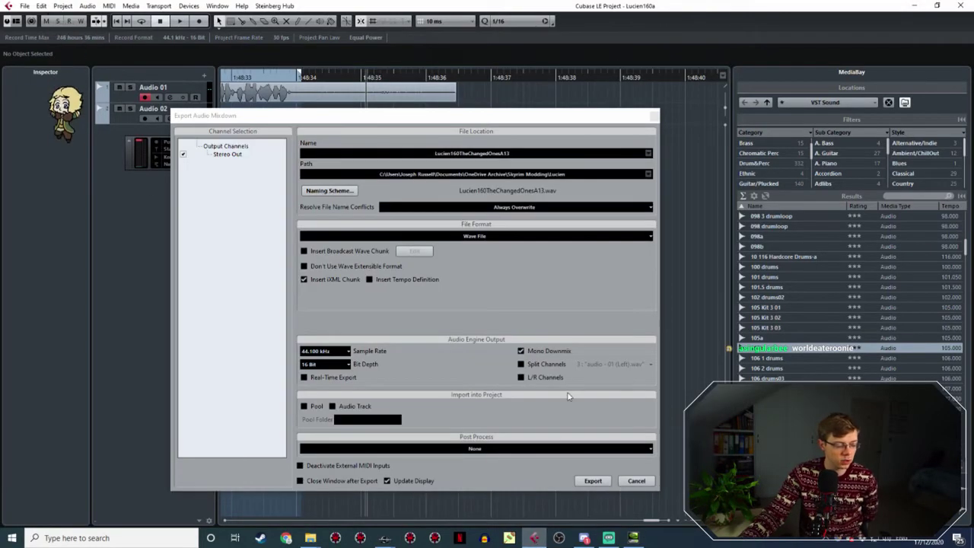
pyautogui.moveTo(529, 115); pyautogui.dragTo(549, 300)
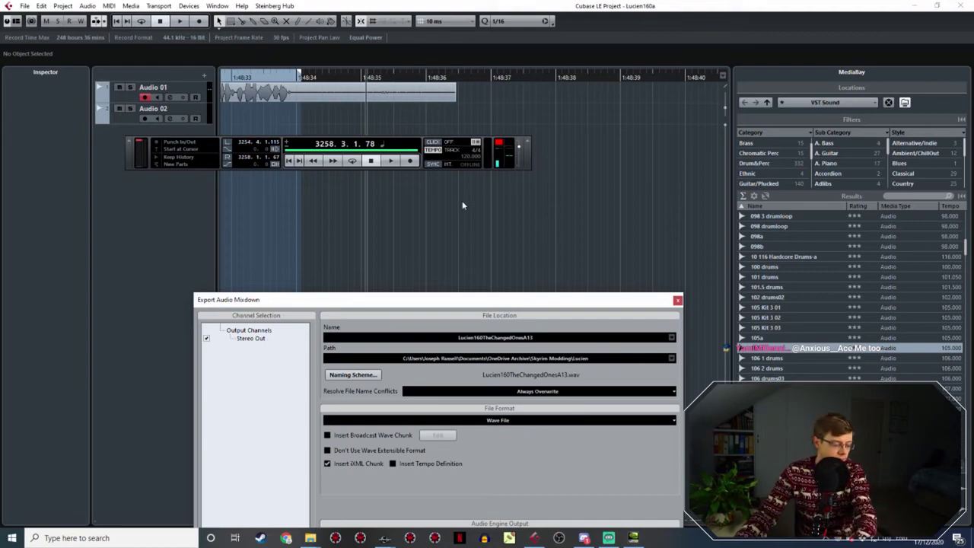
pyautogui.click(361, 78)
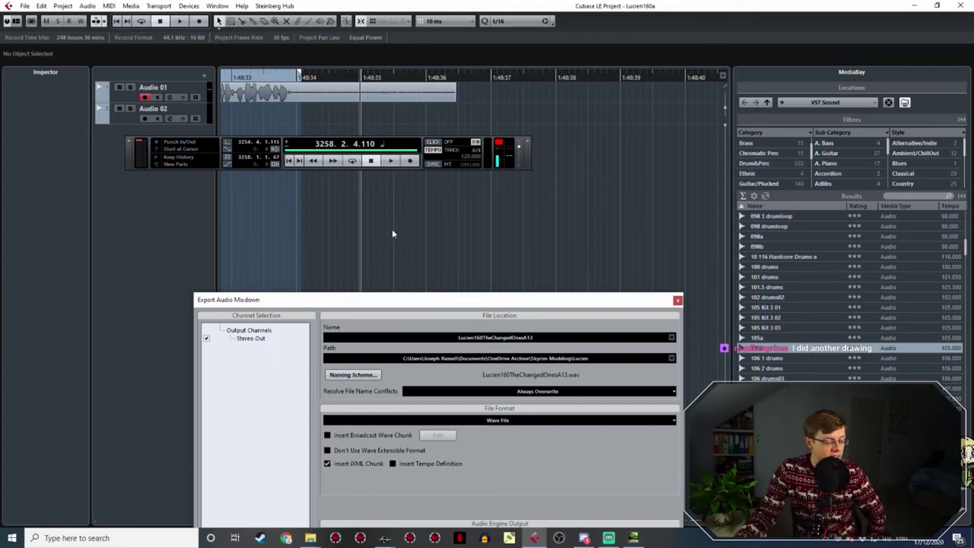
# Switch to Discord, view the drawings posted in the fan-art channel and return to Cubase.
pyautogui.hotkey('alt', 'Tab')
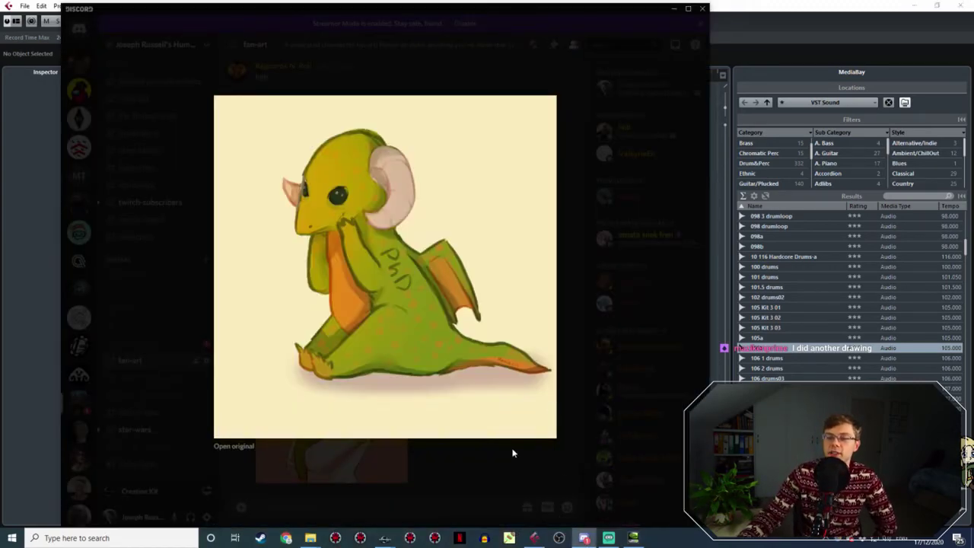
pyautogui.click(496, 469)
pyautogui.click(362, 384)
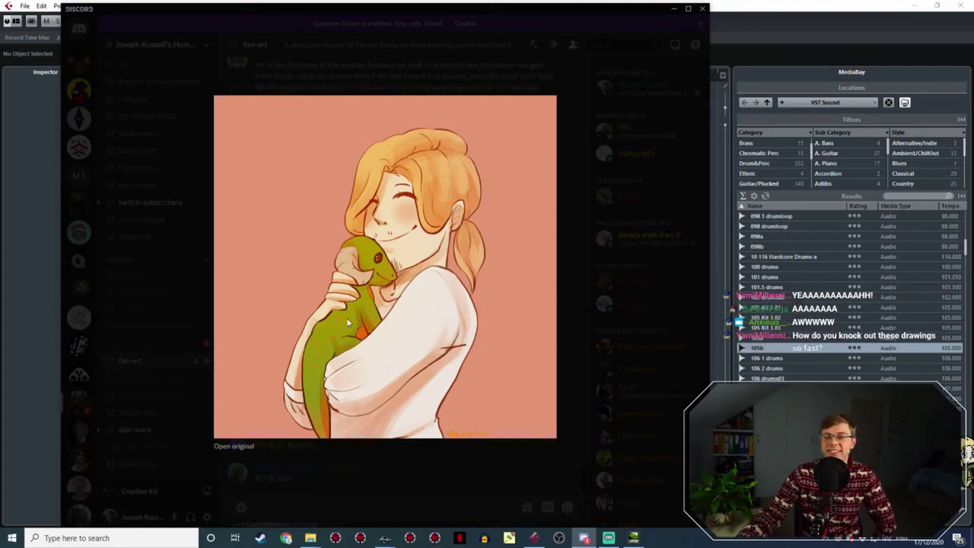
pyautogui.click(447, 481)
pyautogui.scroll(2, 429, 445)
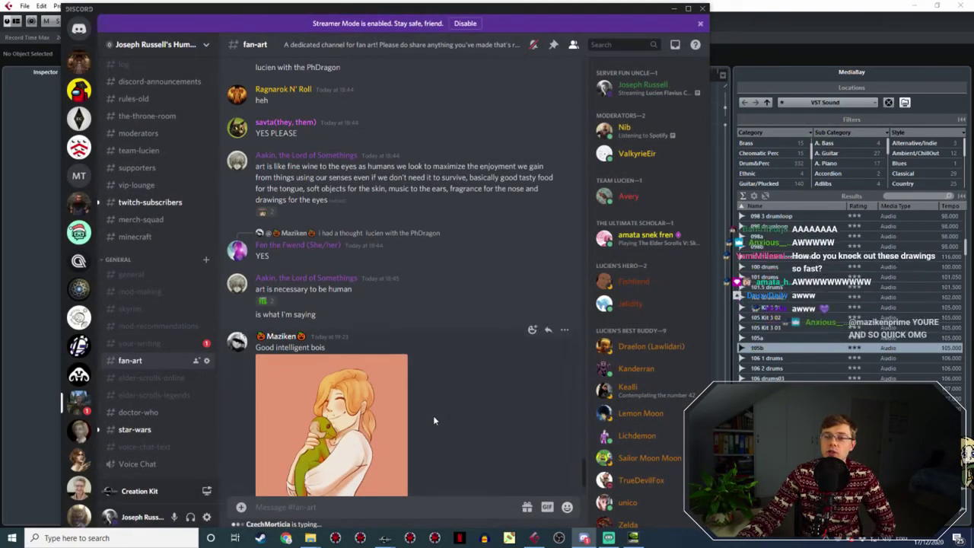
pyautogui.scroll(-3, 433, 420)
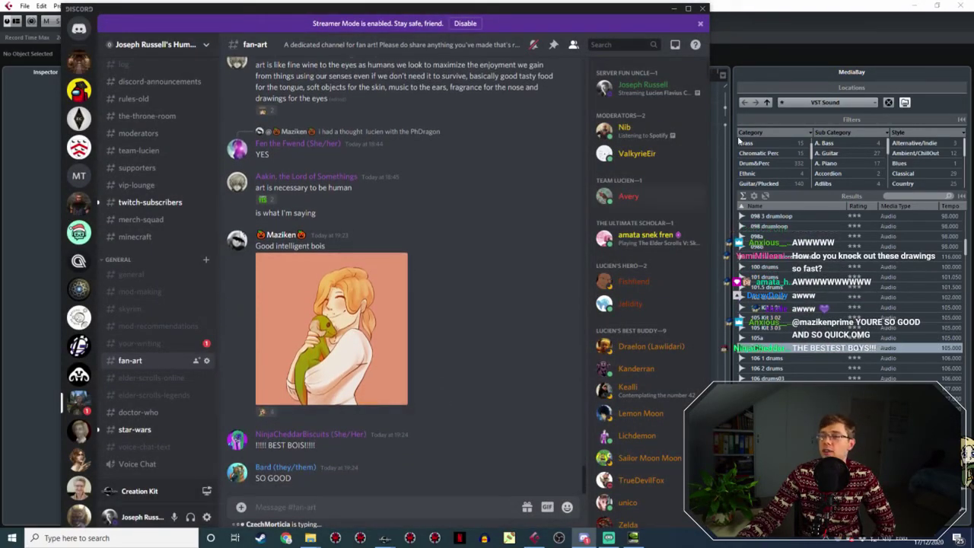
pyautogui.click(834, 10)
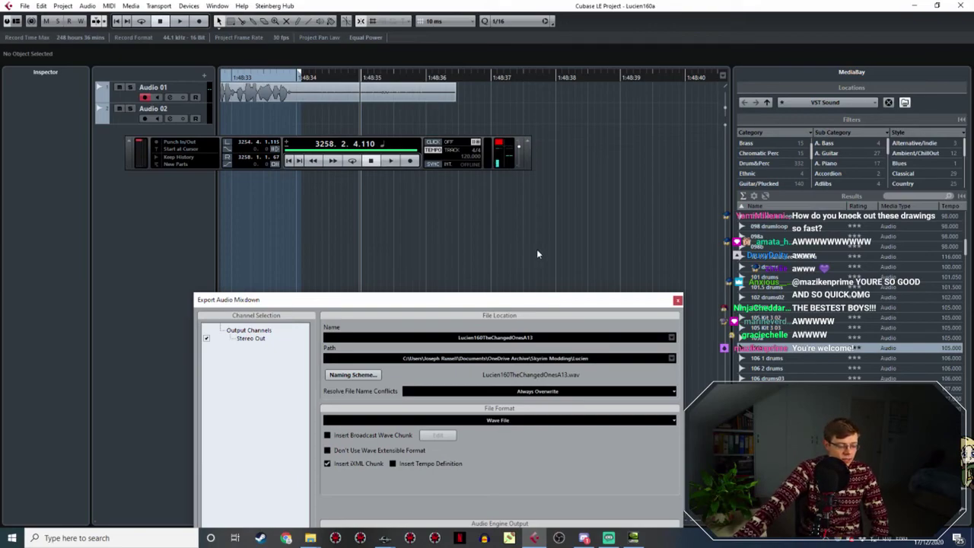
# Record a voice take about 29 seconds long on Audio 01 from 1:48:34, consulting the Advances in Lockpicking response in Creation Kit.
pyautogui.click(412, 162)
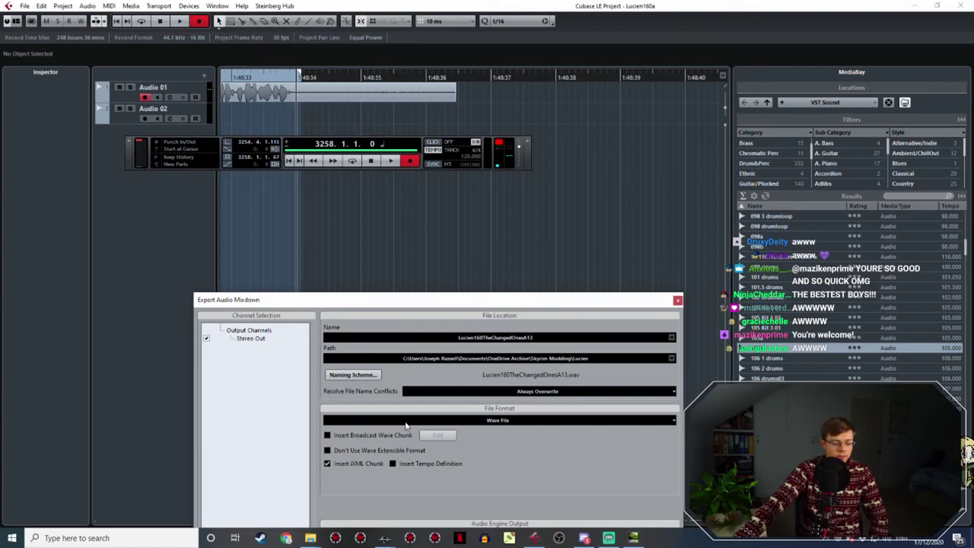
pyautogui.click(386, 538)
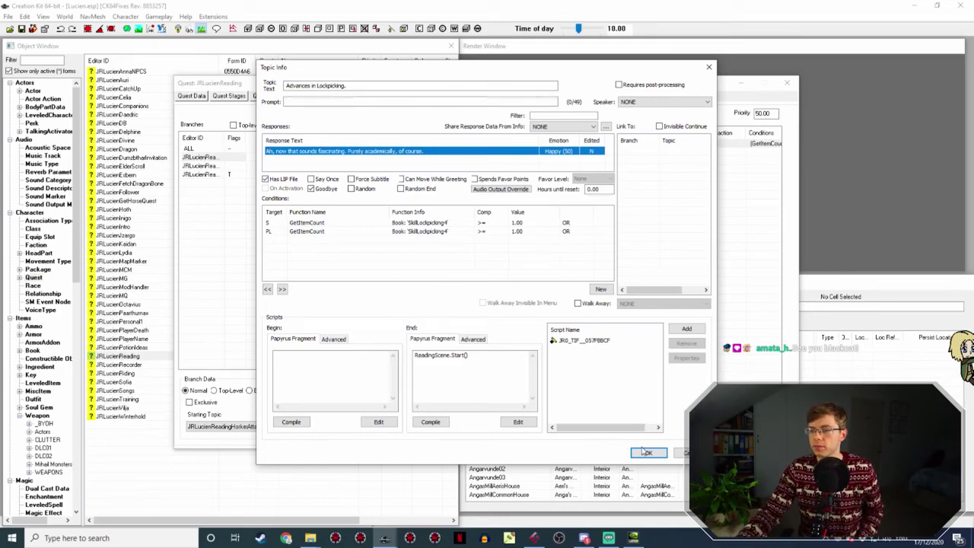
pyautogui.click(540, 539)
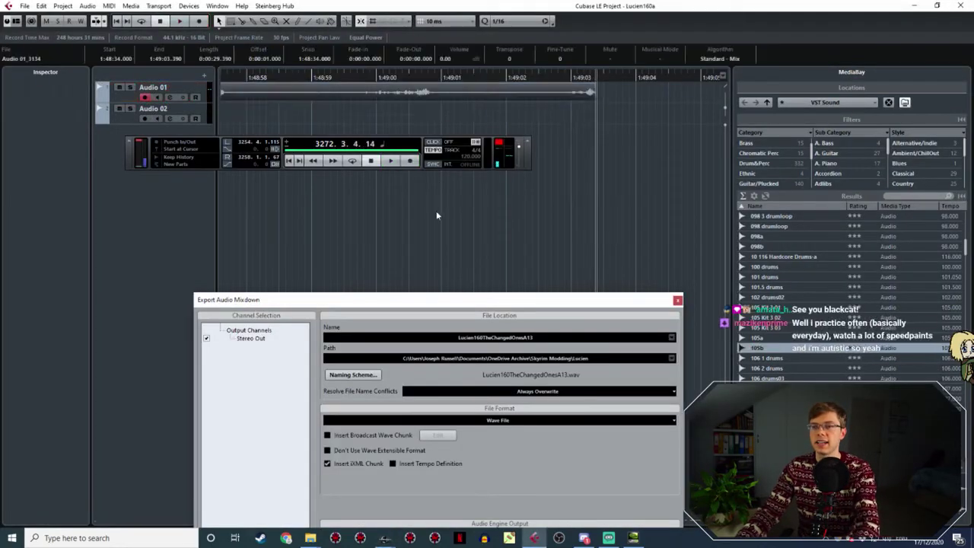
pyautogui.press('g')
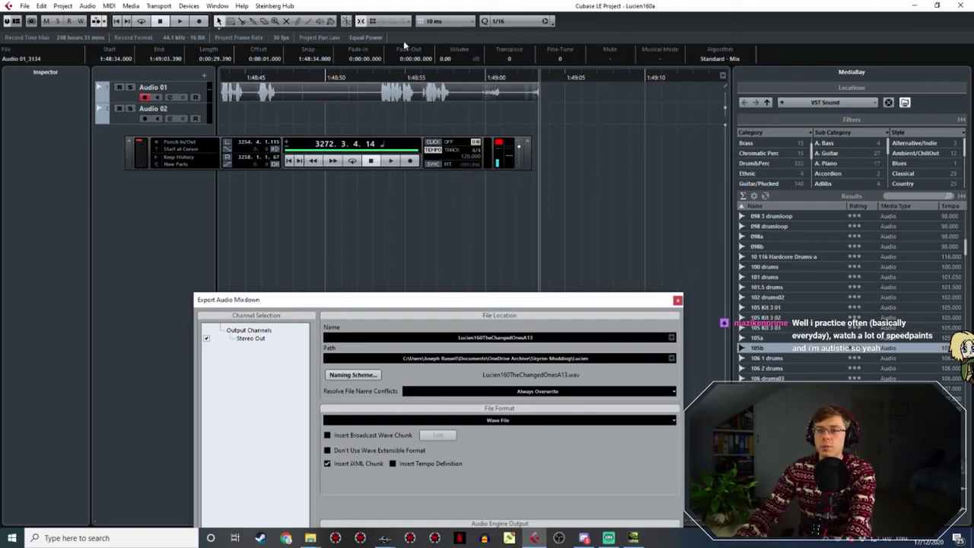
# Play back the new take on Audio 01 and set the locator range around its final reading, from about 1:48:53.4 to 1:48:57.8.
pyautogui.click(380, 77)
pyautogui.press('h')
pyautogui.press('h')
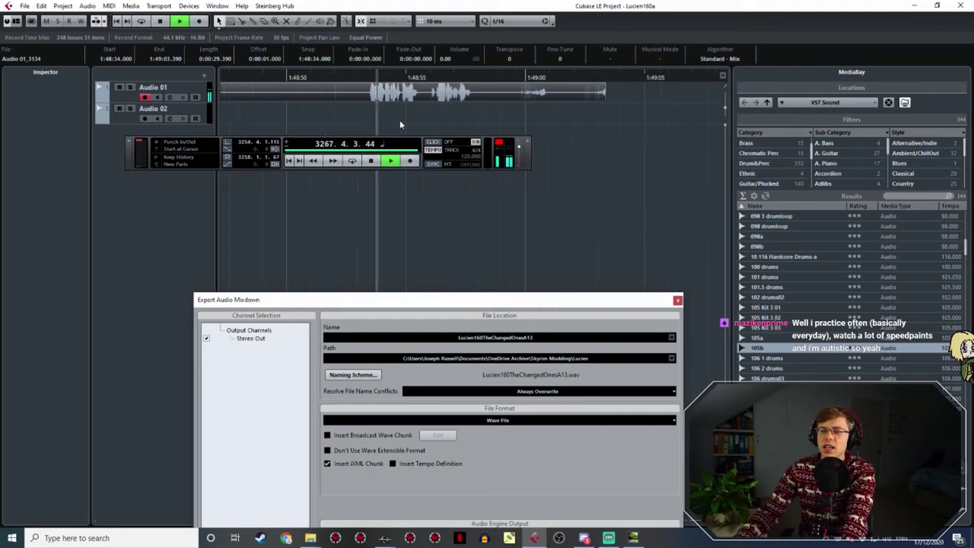
pyautogui.moveTo(347, 69); pyautogui.dragTo(534, 73)
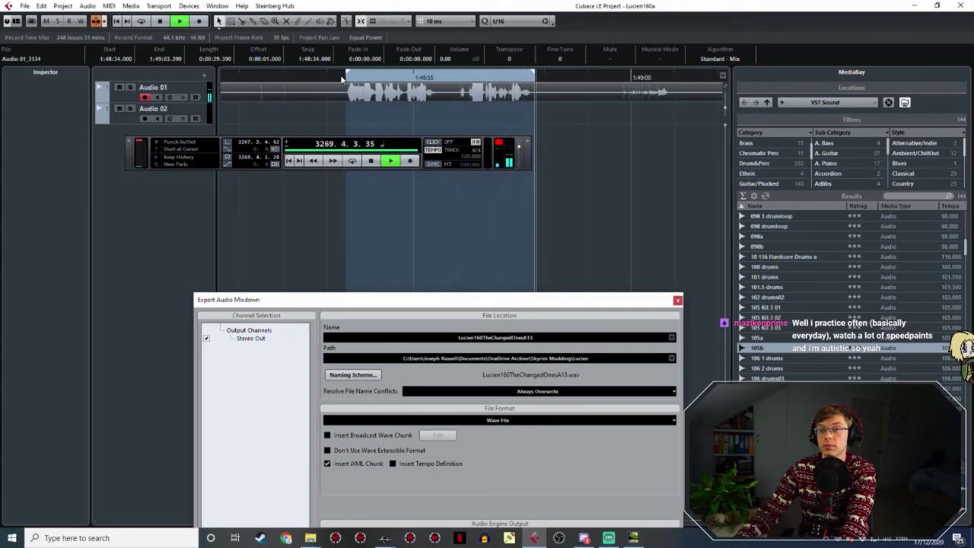
pyautogui.press('h')
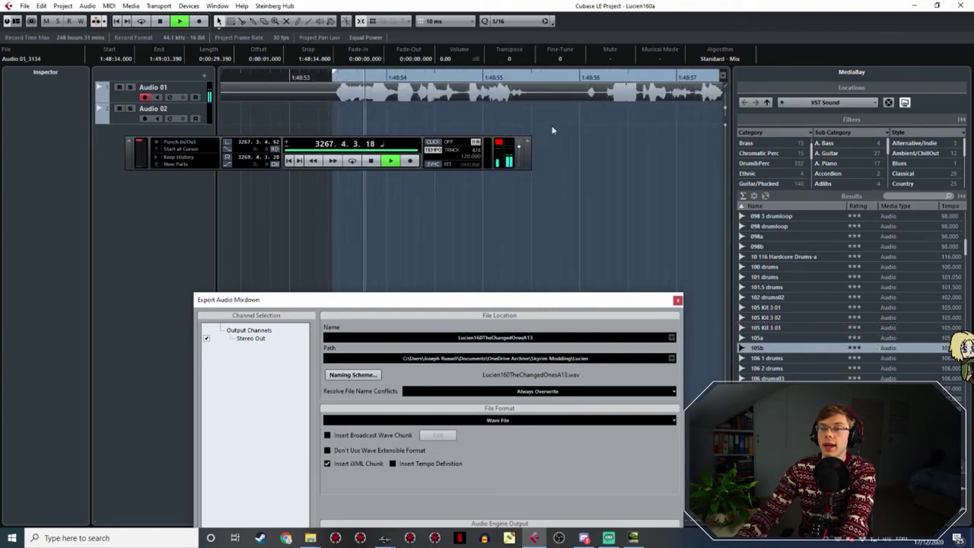
pyautogui.press('g')
pyautogui.keyDown('ctrl'); pyautogui.scroll(1, 495, 93); pyautogui.keyUp('ctrl')
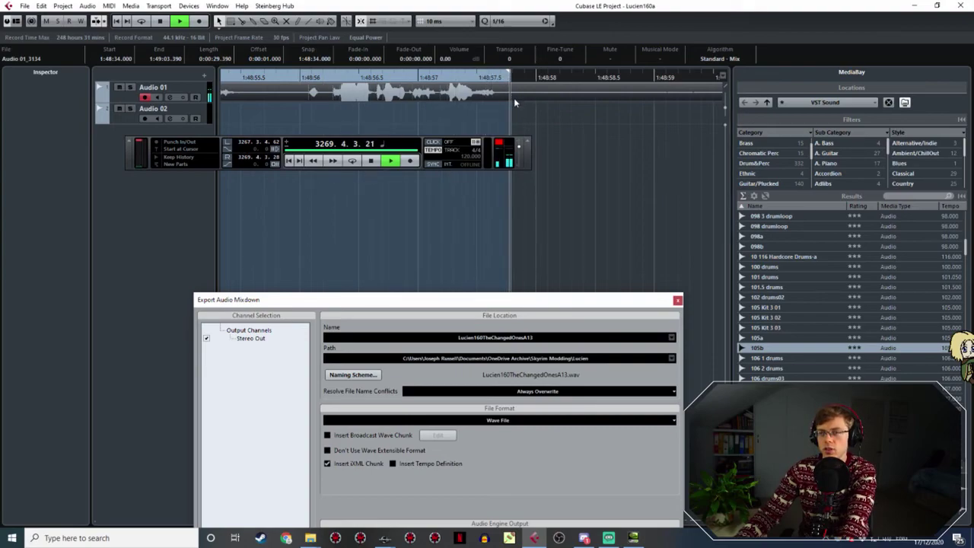
pyautogui.press('space')
# Name the mixdown Lucien160AdvancesInLockPickingStart and export it as a Wave file.
pyautogui.click(546, 342)
pyautogui.click(546, 341)
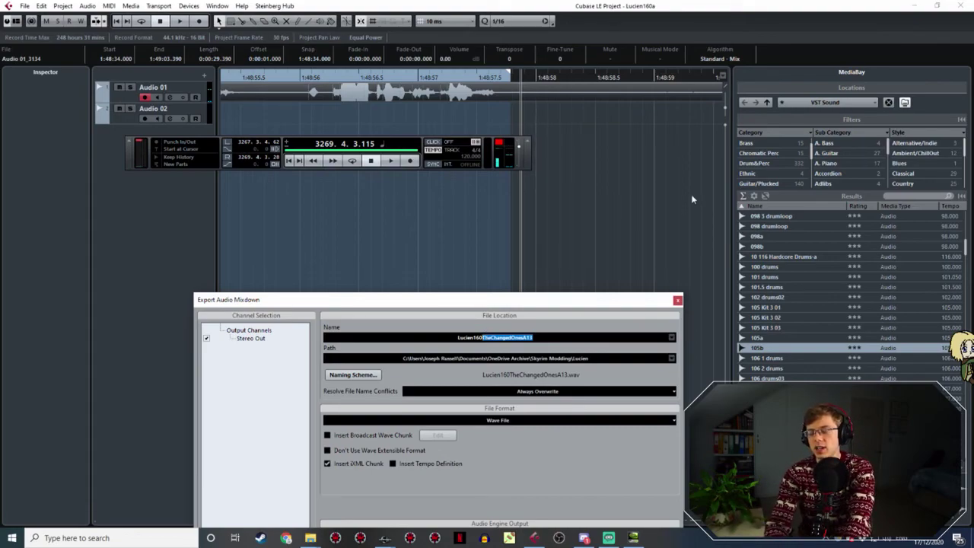
pyautogui.write('A')
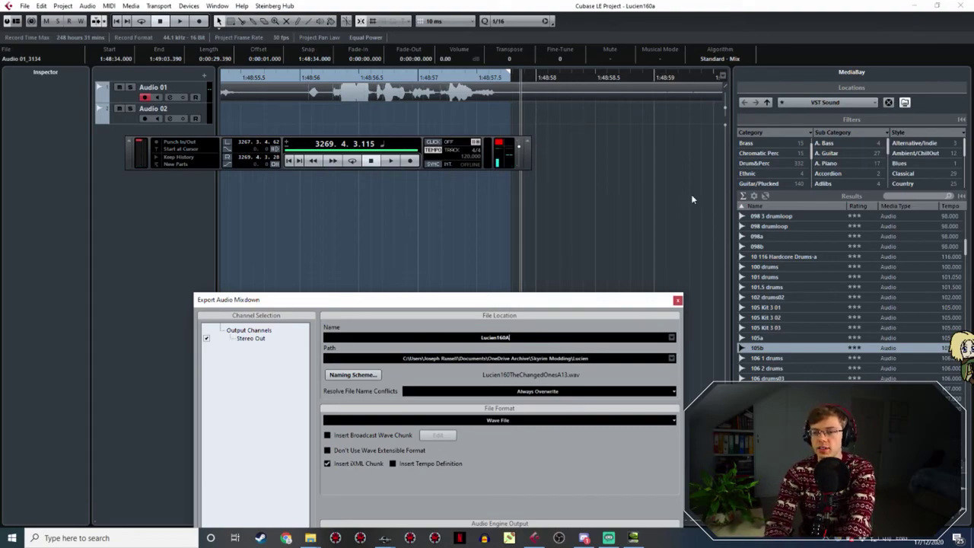
pyautogui.write('dvancedStart')
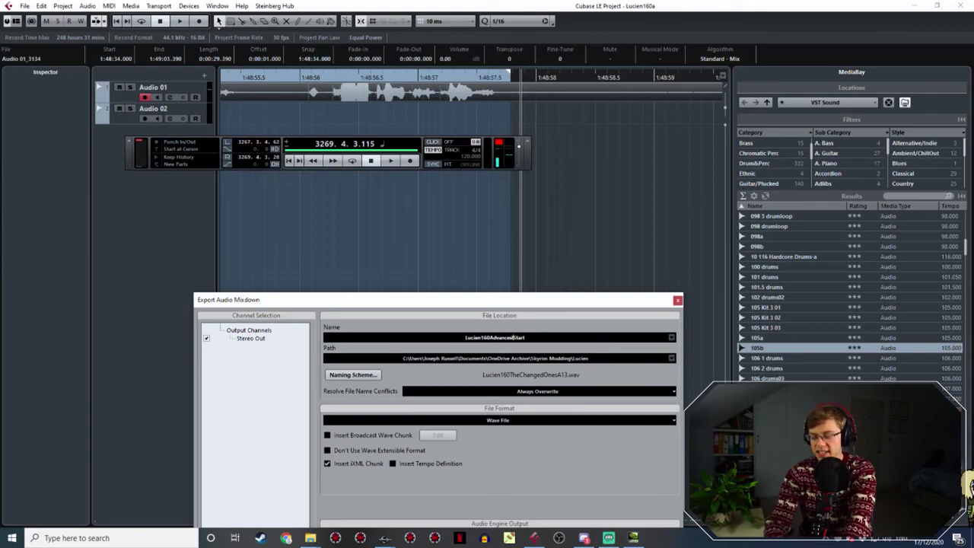
pyautogui.write('InLockPickin')
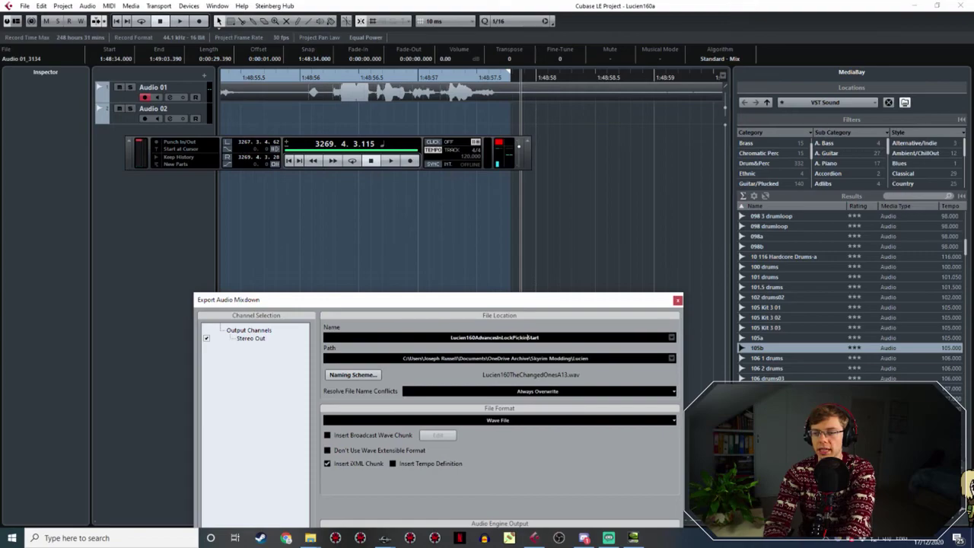
pyautogui.write('g')
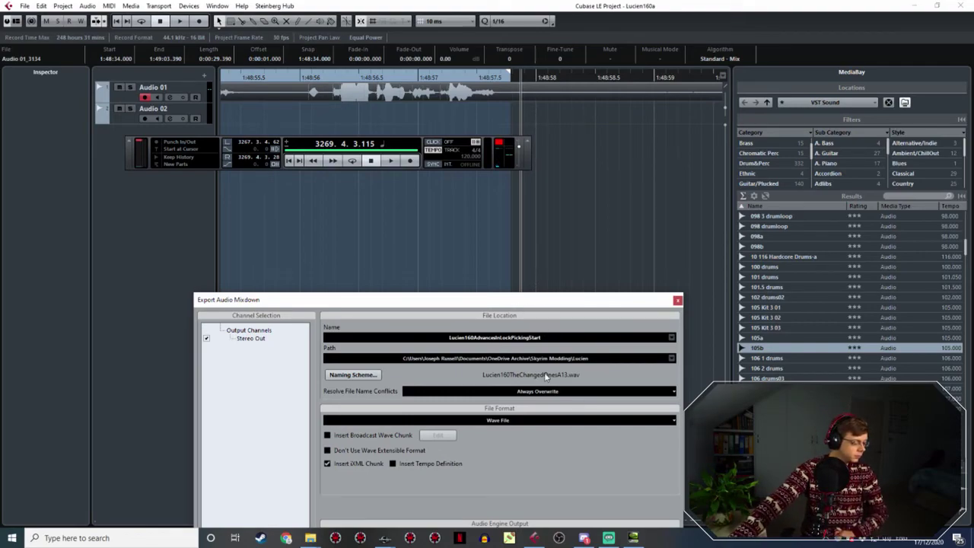
pyautogui.moveTo(565, 307); pyautogui.dragTo(512, 97)
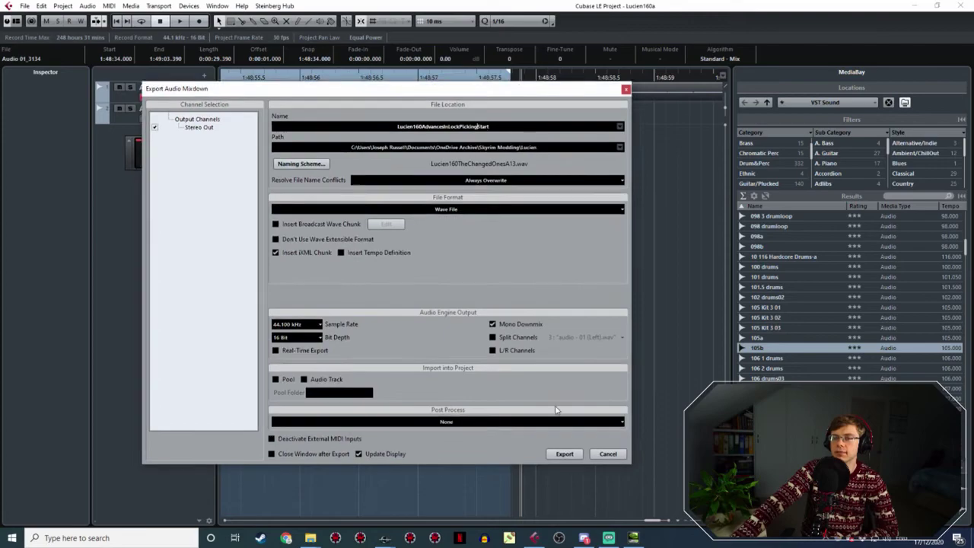
pyautogui.click(564, 453)
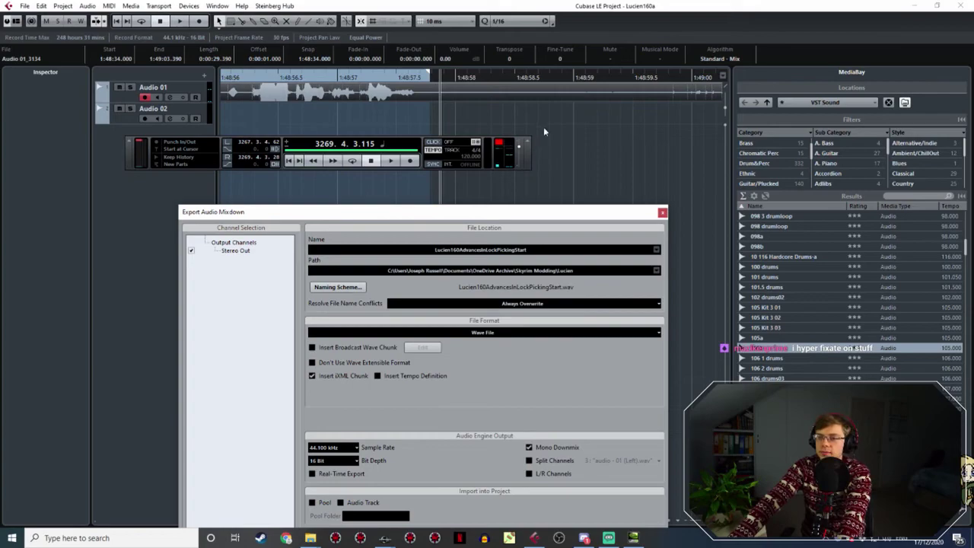
# Copy Lucien160AdvancesInLockPickingStart.wav from the Lucien folder into the JRLucienVoice folder in File Explorer.
pyautogui.keyDown('ctrl'); pyautogui.scroll(-4, 543, 126); pyautogui.keyUp('ctrl')
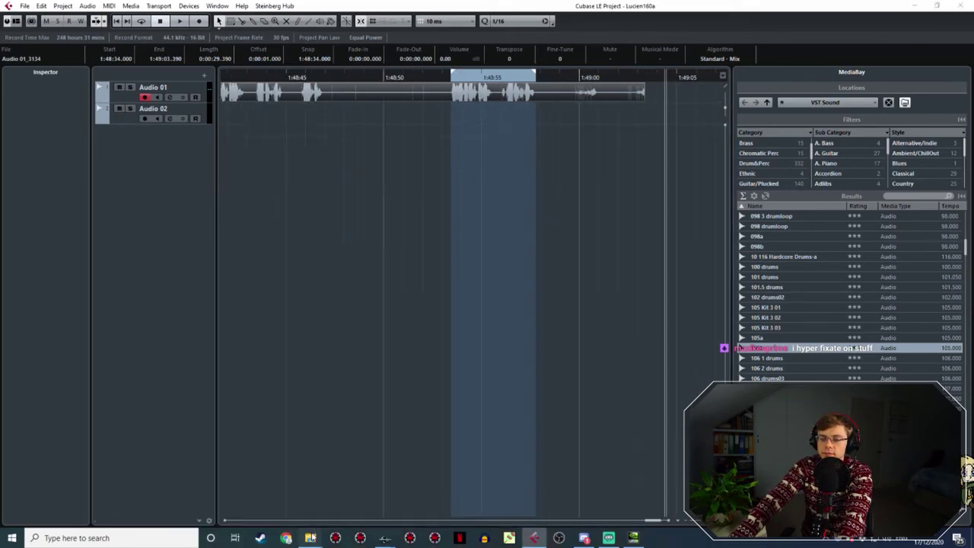
pyautogui.moveTo(311, 538)
pyautogui.click(283, 486)
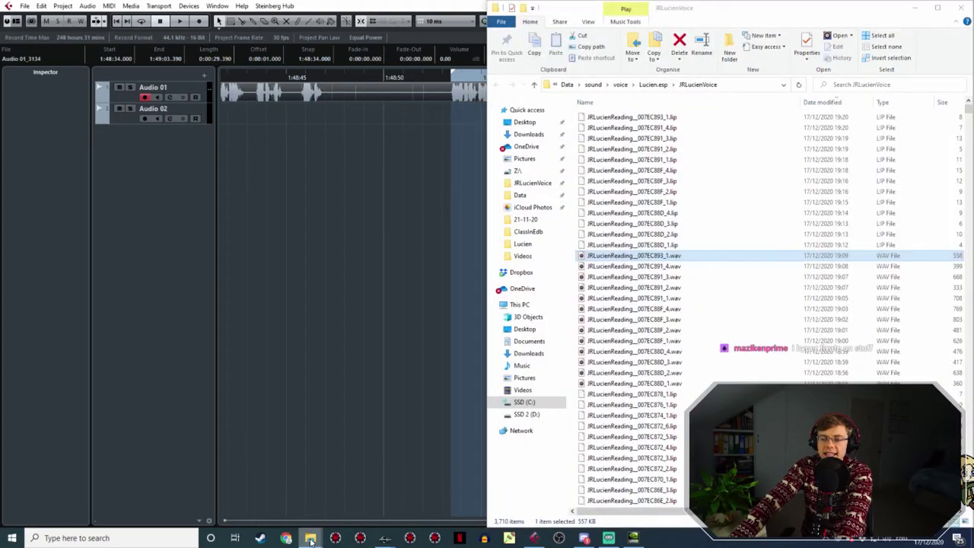
pyautogui.click(243, 502)
pyautogui.click(209, 222)
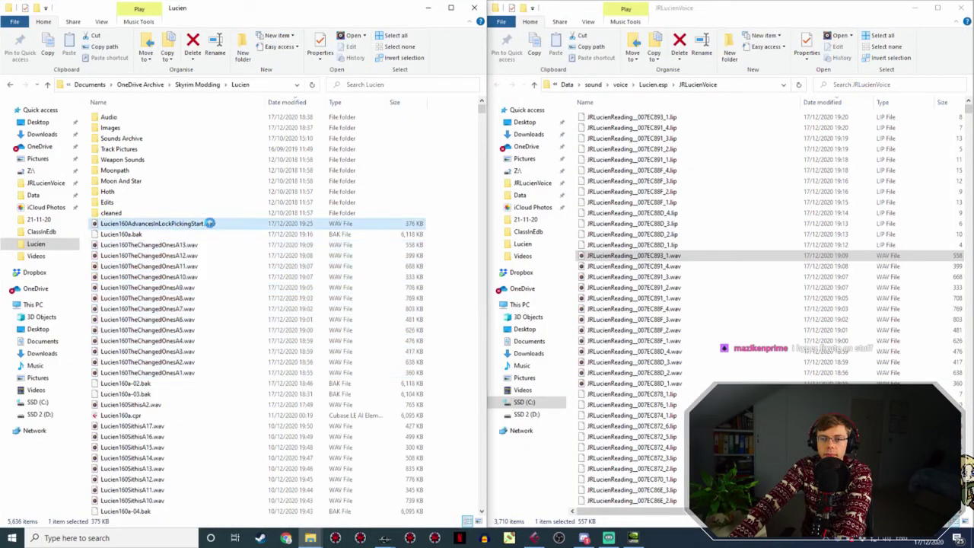
pyautogui.moveTo(686, 236); pyautogui.dragTo(686, 236)
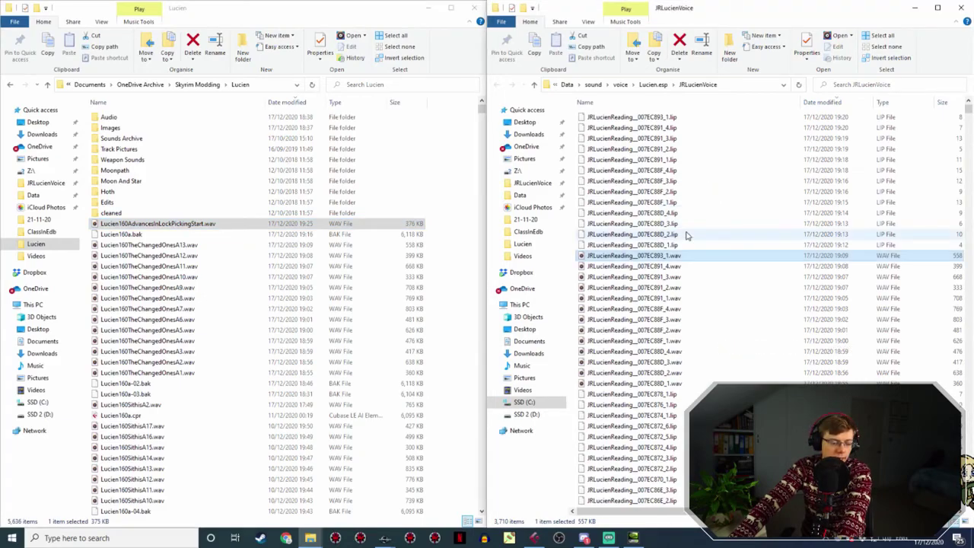
# Switch to Creation Kit, open the "Ah, now that sounds fascinating" response and copy its voice filename.
pyautogui.click(384, 537)
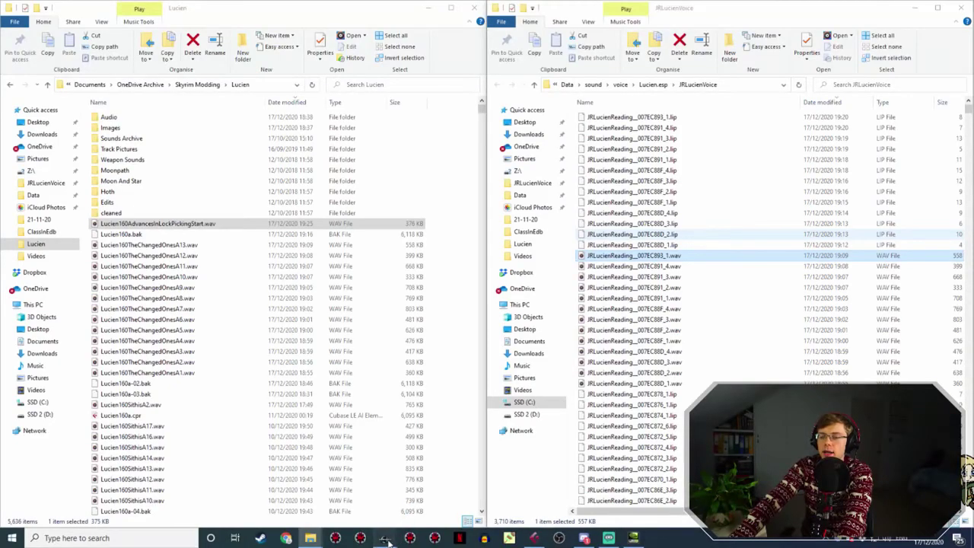
pyautogui.click(441, 498)
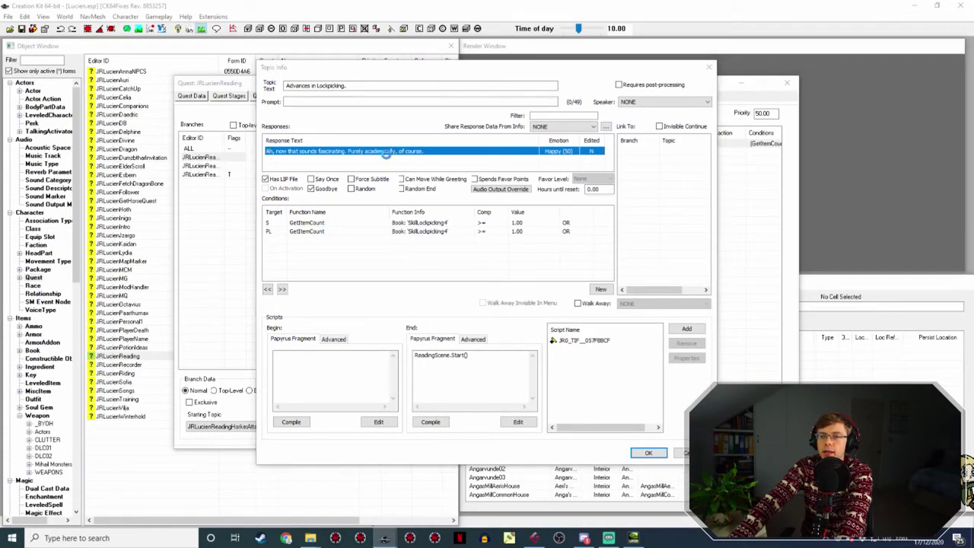
pyautogui.doubleClick(387, 153)
pyautogui.moveTo(435, 266); pyautogui.dragTo(320, 259)
pyautogui.hotkey('ctrl', 'c')
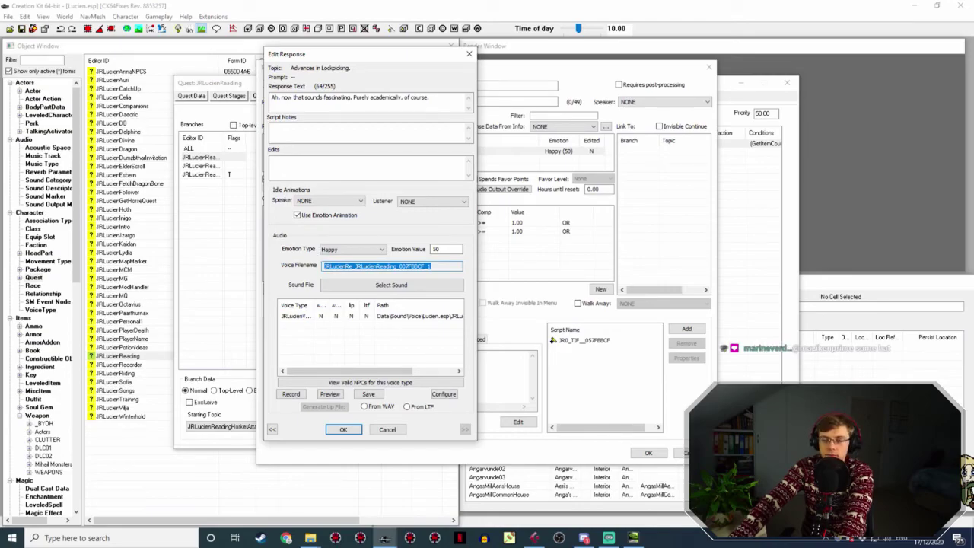
# Rename Lucien160AdvancesInLockPickingStart.wav in the JRLucienVoice folder to JRLucienRe_JRLucienReading_007FBBCF_1.wav.
pyautogui.click(311, 538)
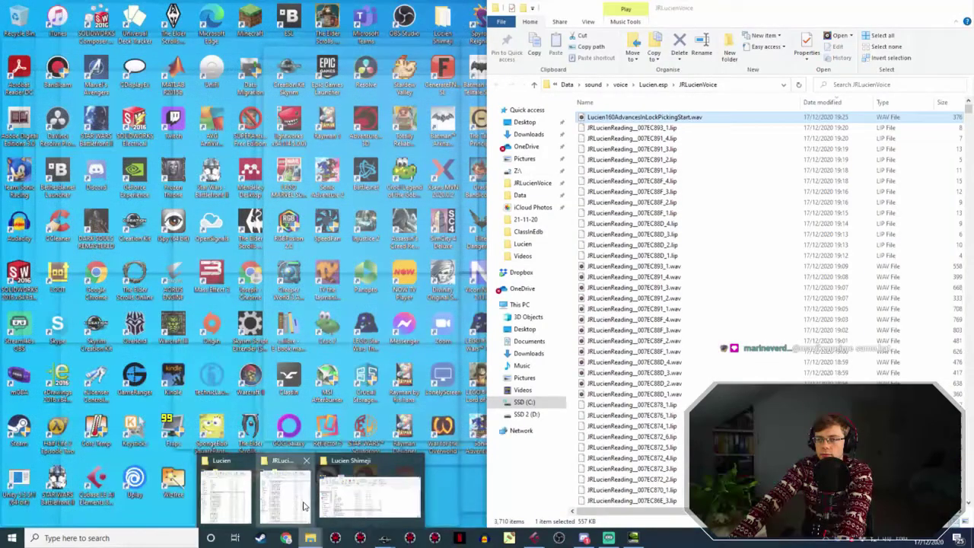
pyautogui.click(285, 498)
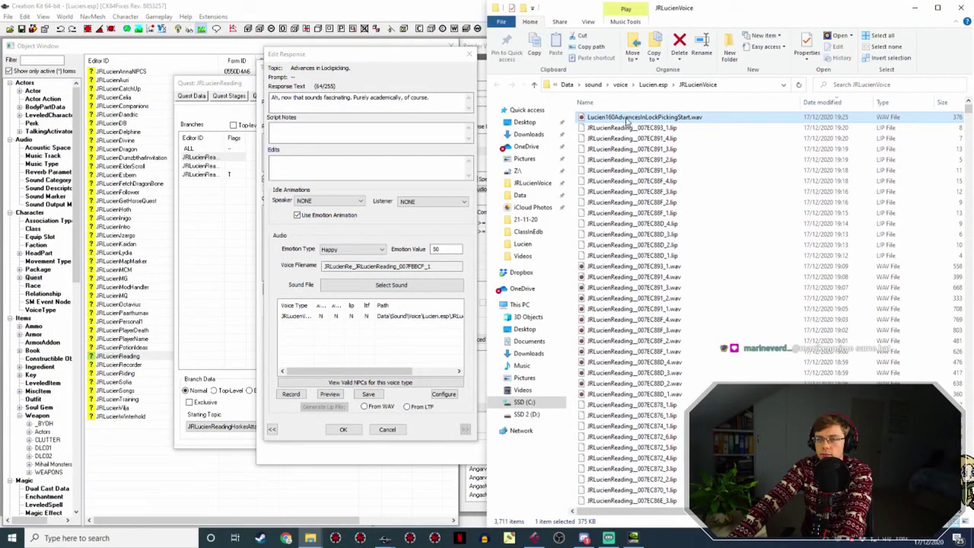
pyautogui.press('F2')
pyautogui.hotkey('ctrl', 'v')
pyautogui.press('Return')
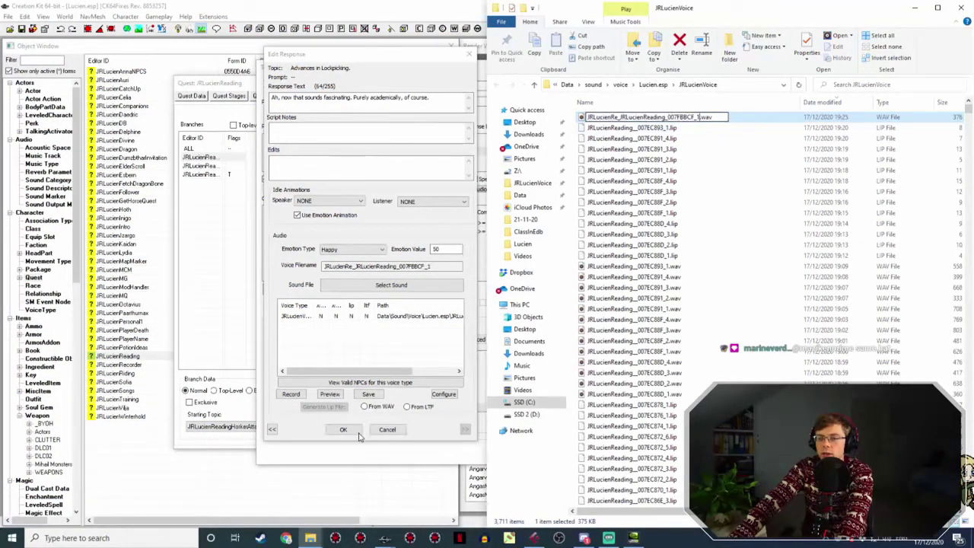
# Reopen the Advances in Lockpicking response in Creation Kit and generate its lip file from the WAV for the listed voice type.
pyautogui.click(351, 439)
pyautogui.click(346, 430)
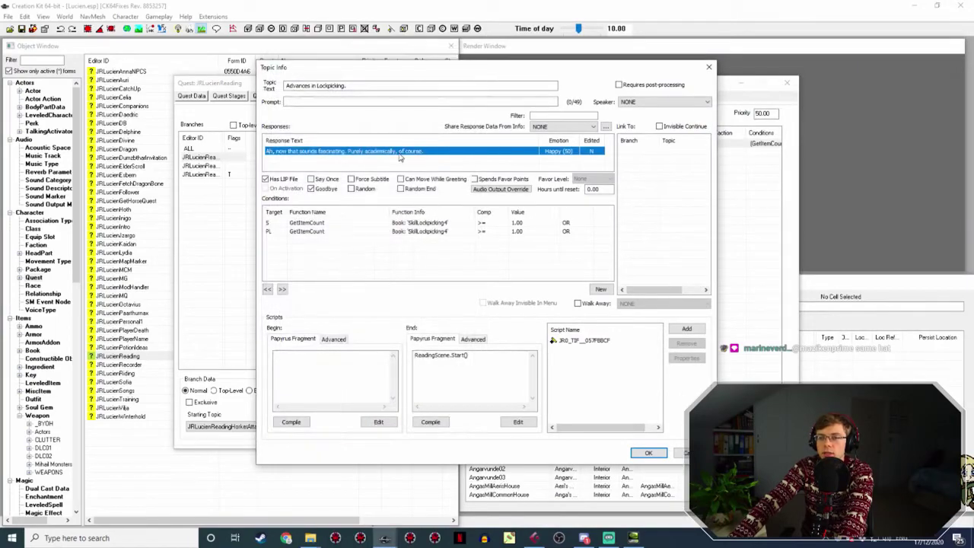
pyautogui.doubleClick(397, 152)
pyautogui.click(365, 316)
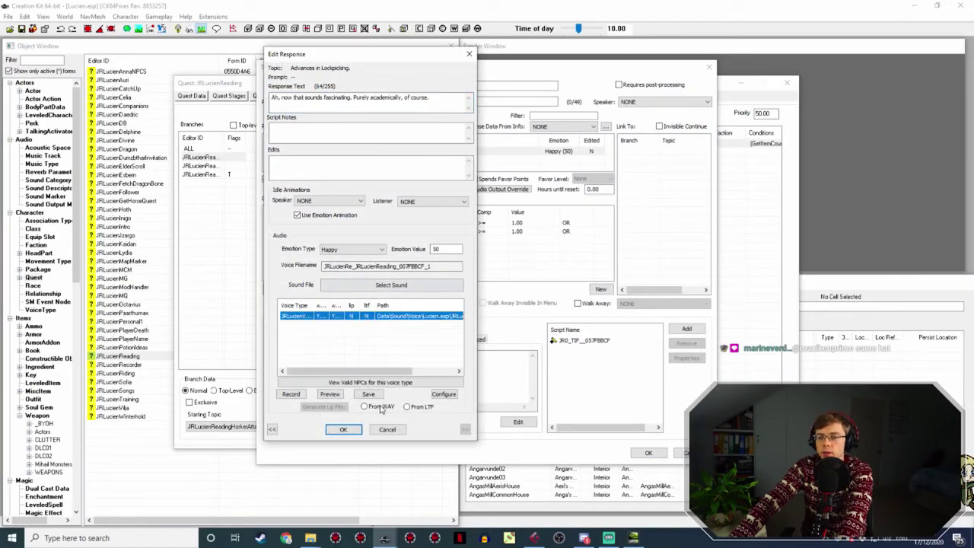
pyautogui.click(344, 429)
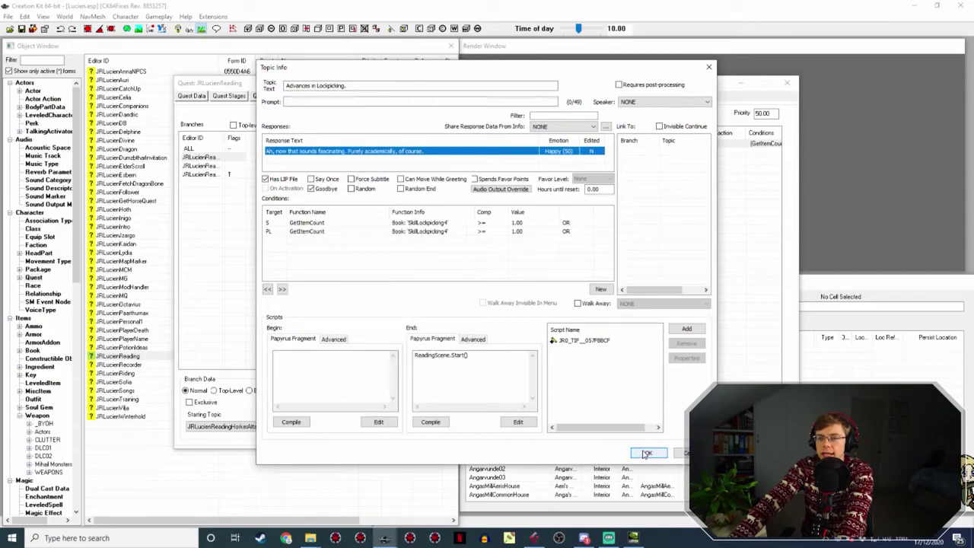
# Accept the Advances in Lockpicking topic info and open the info of the "A Tragedy In Black" topic.
pyautogui.click(645, 452)
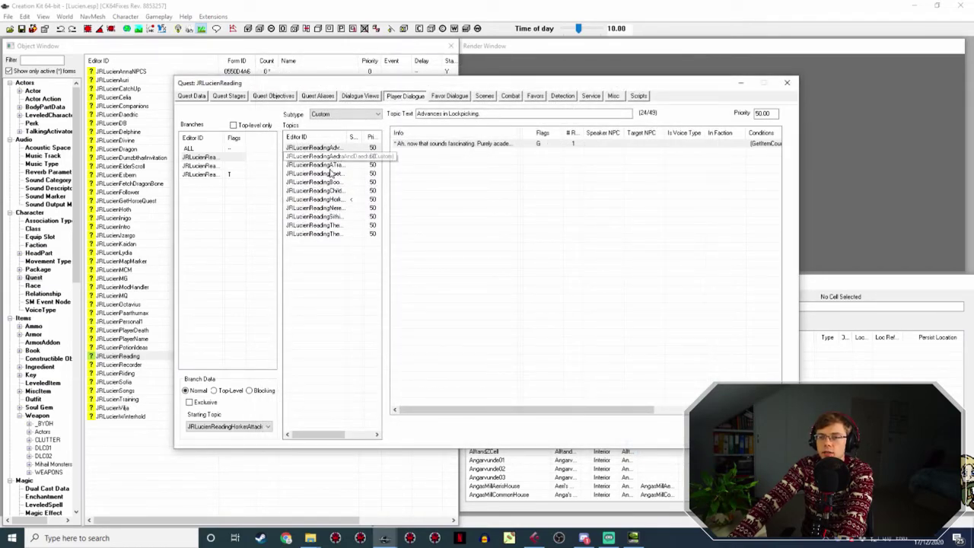
pyautogui.click(338, 165)
pyautogui.doubleClick(415, 144)
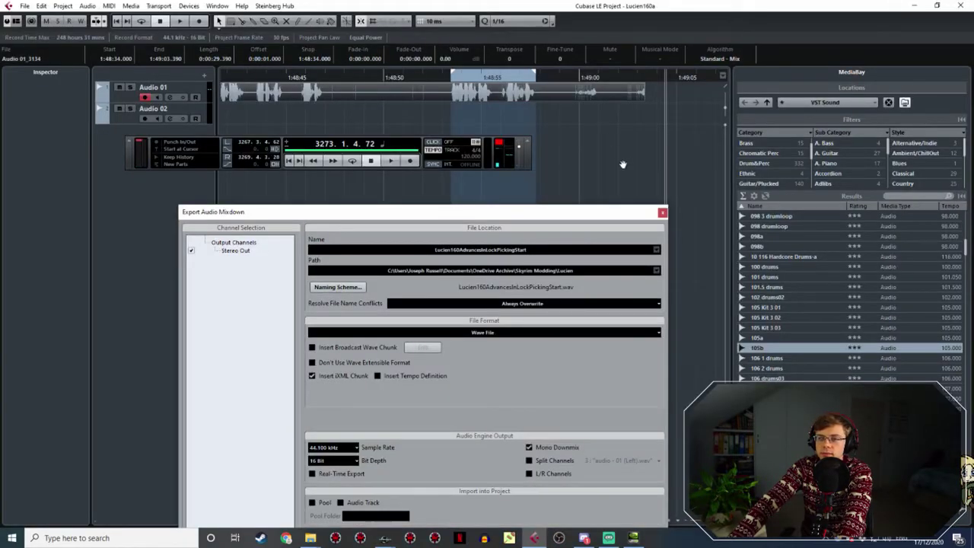
# Record a voice take about 15 seconds long on Audio 01 in Cubase from 1:49:04, consulting the A Tragedy In Black response in Creation Kit.
pyautogui.moveTo(622, 164); pyautogui.dragTo(441, 176)
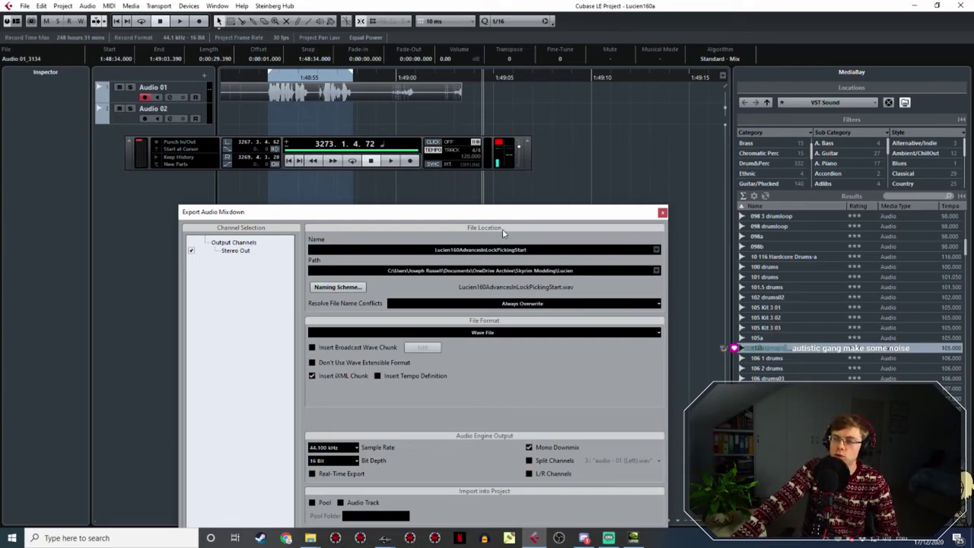
pyautogui.click(412, 162)
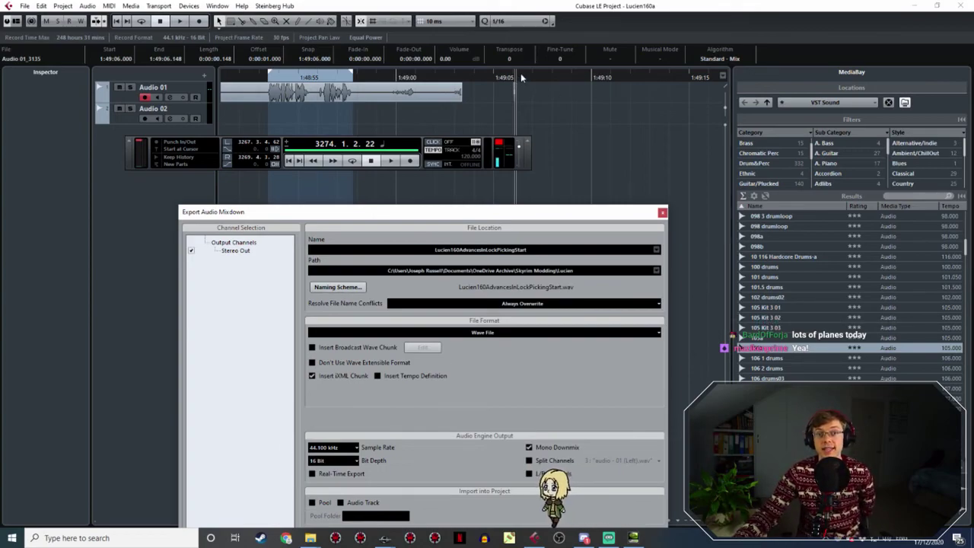
pyautogui.click(410, 161)
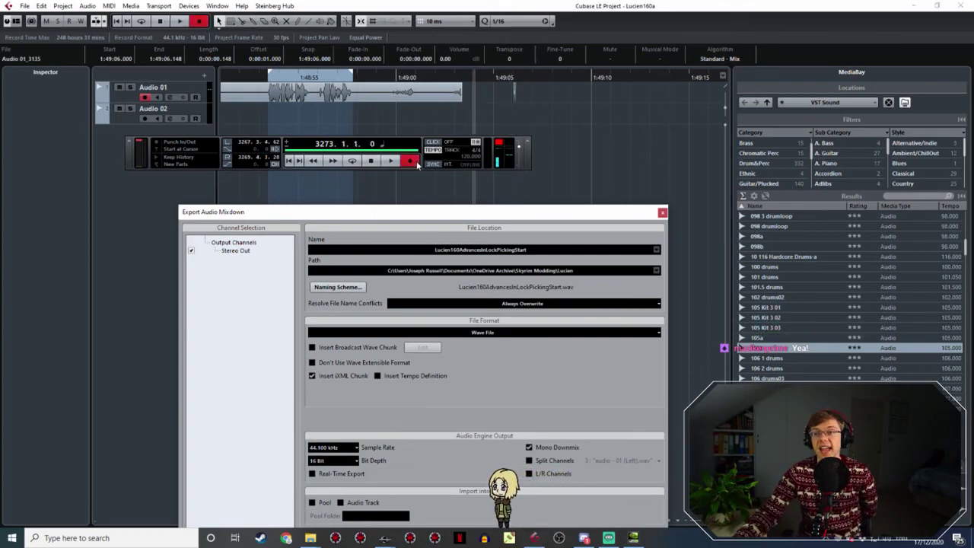
pyautogui.click(386, 537)
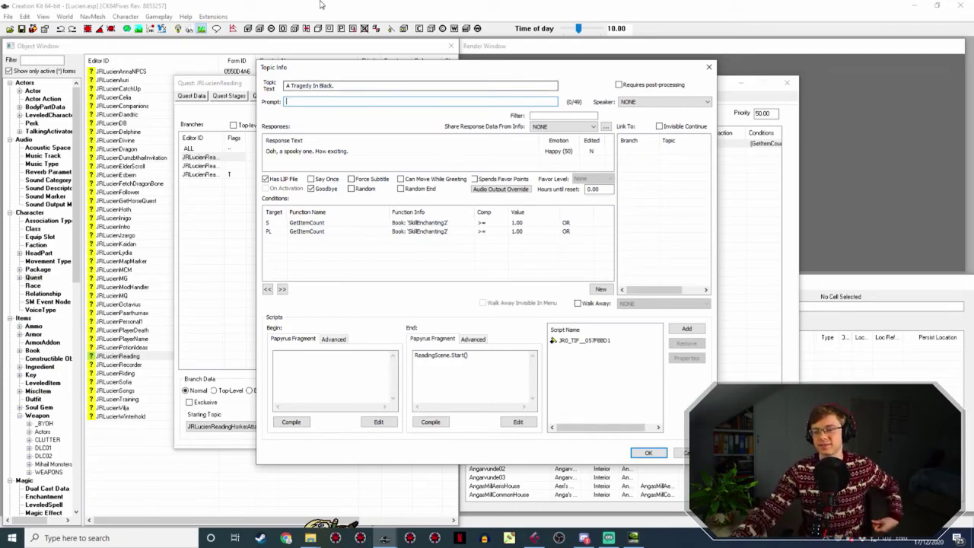
pyautogui.click(534, 538)
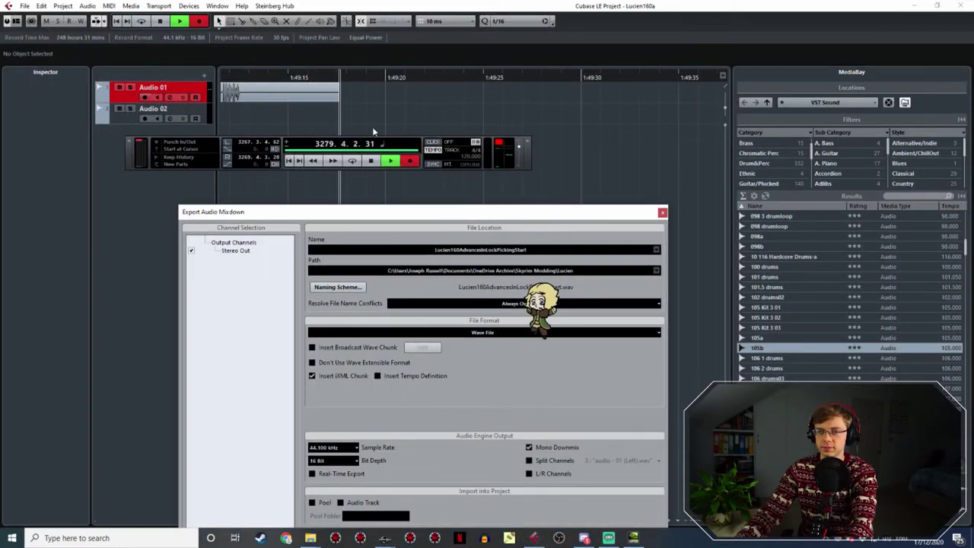
pyautogui.press('space')
# Play back the new take and set the locator range around the spoken line, from about 1:49:10 to 1:49:12.7.
pyautogui.click(430, 77)
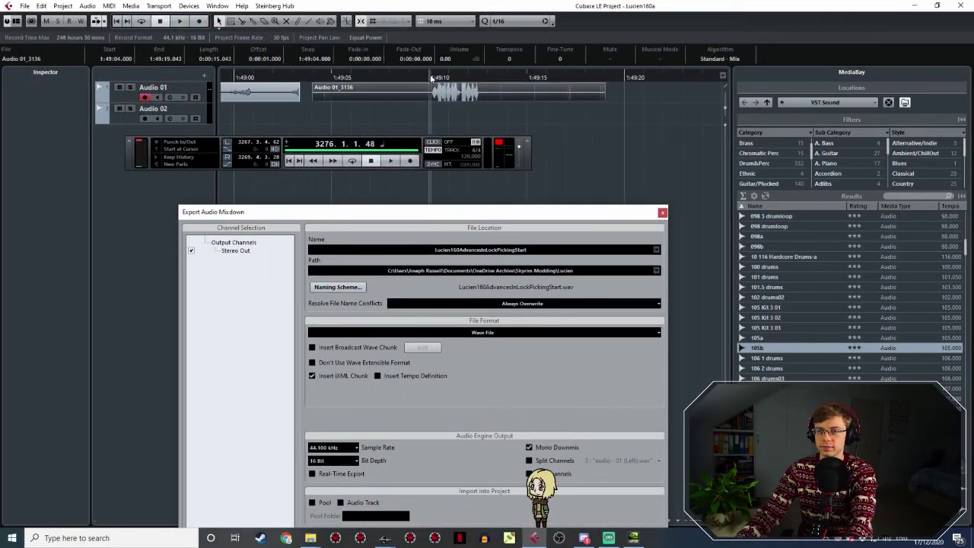
pyautogui.press('space')
pyautogui.keyDown('ctrl'); pyautogui.scroll(3, 429, 72); pyautogui.keyUp('ctrl')
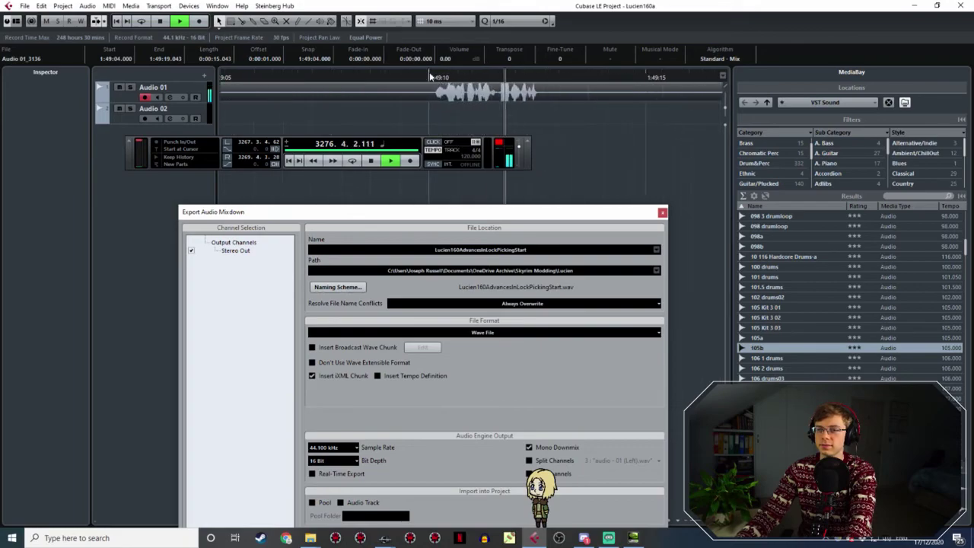
pyautogui.moveTo(430, 72); pyautogui.dragTo(541, 76)
pyautogui.press('space')
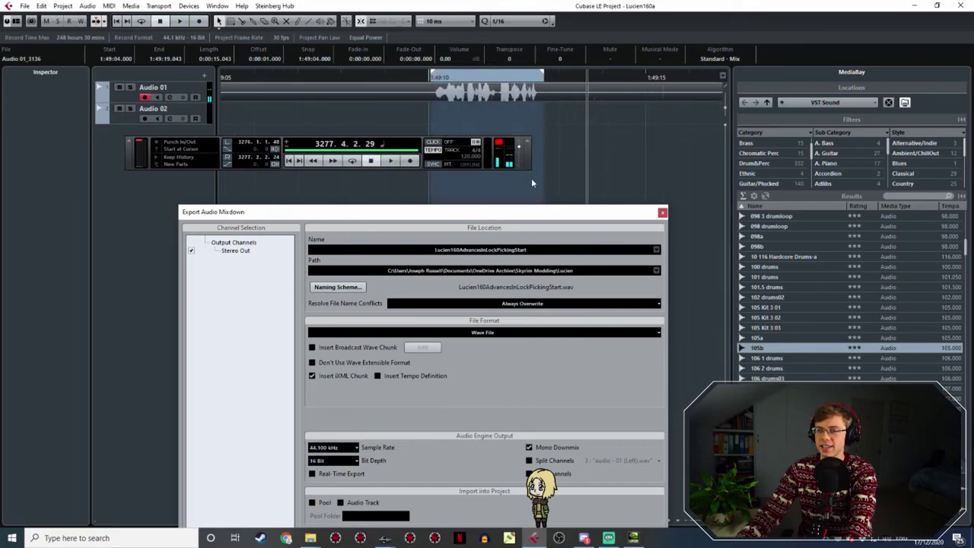
# Name the mixdown Lucien160ATragedyInBlackStart and export the range around the line as a mono wave file.
pyautogui.click(518, 251)
pyautogui.click(518, 251)
pyautogui.moveTo(514, 251); pyautogui.dragTo(460, 260)
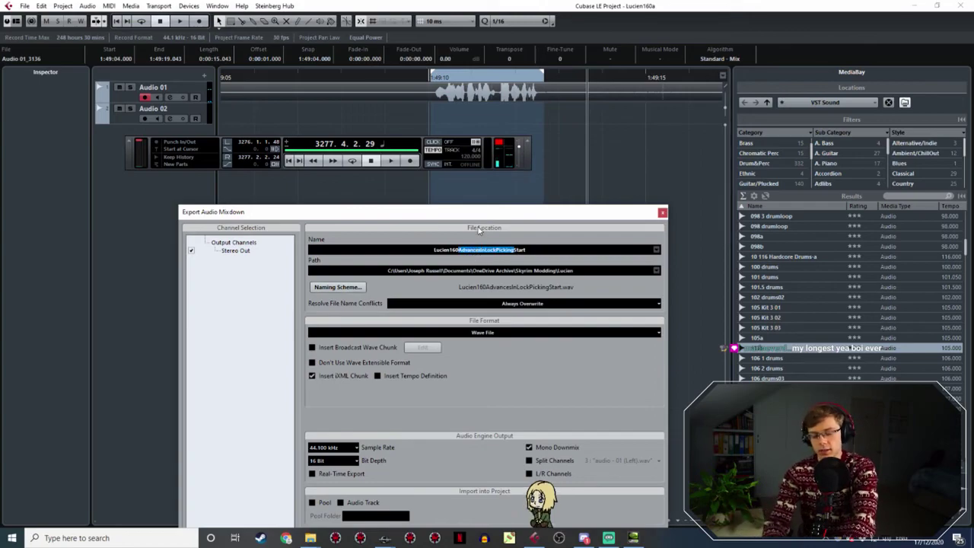
pyautogui.press('BackSpace')
pyautogui.write('ATragic')
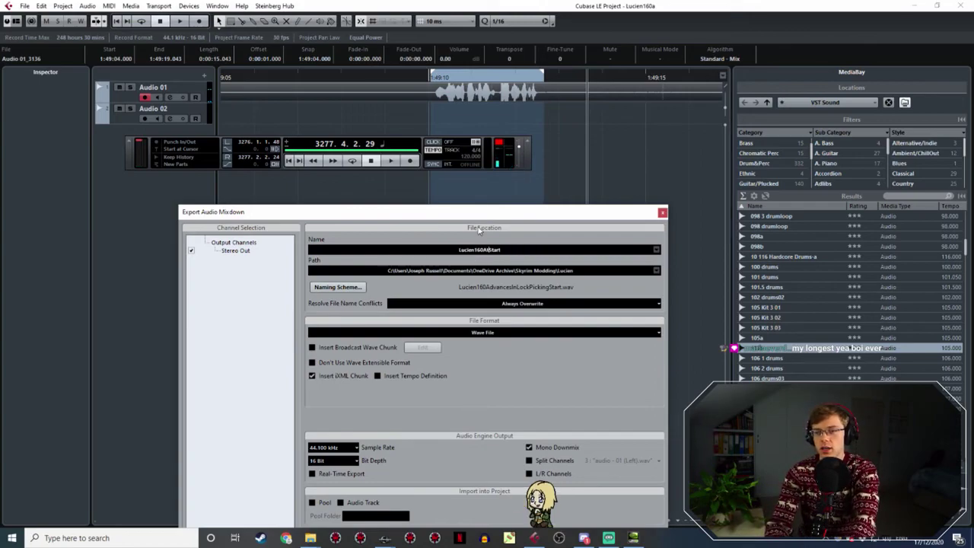
pyautogui.press('BackSpace')
pyautogui.press('BackSpace')
pyautogui.write('edyInS')
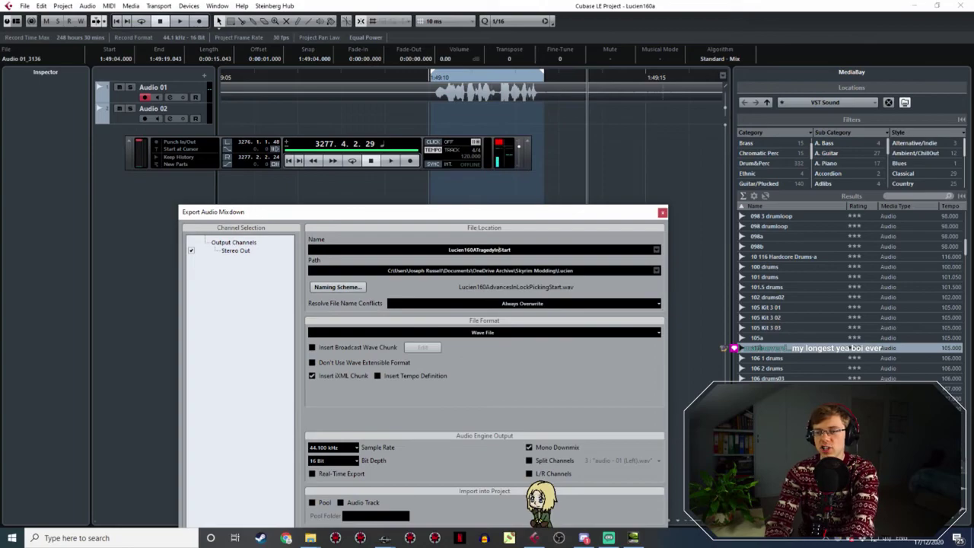
pyautogui.write('p')
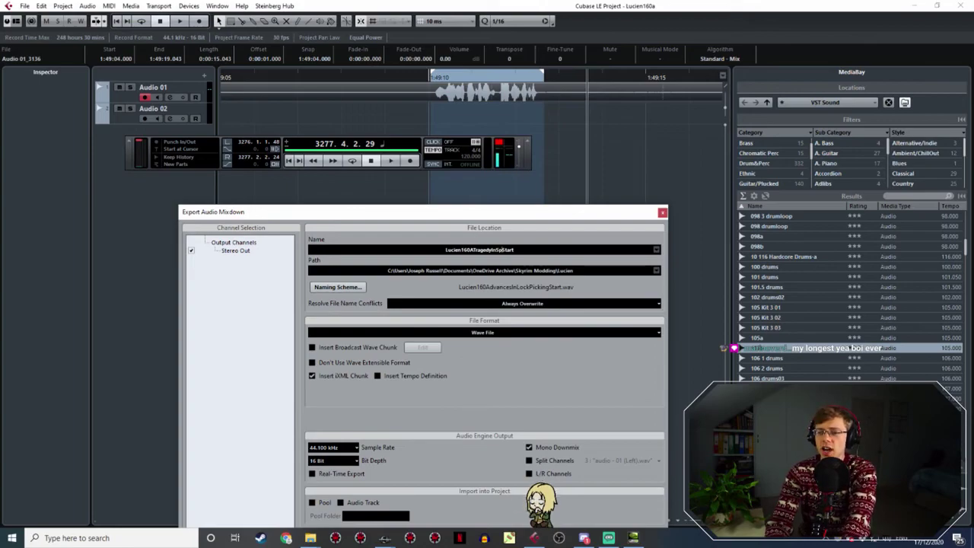
pyautogui.write('o')
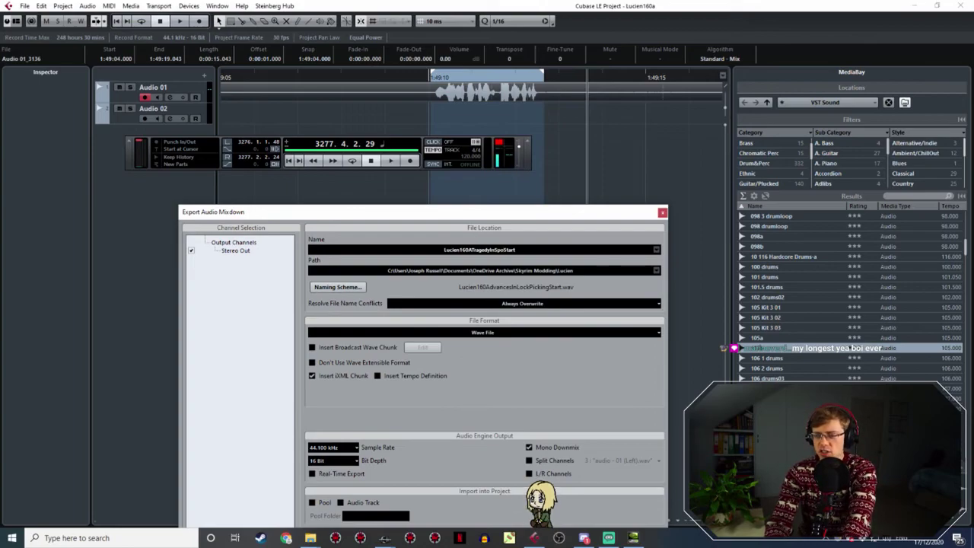
pyautogui.press('BackSpace')
pyautogui.press('BackSpace')
pyautogui.press('BackSpace')
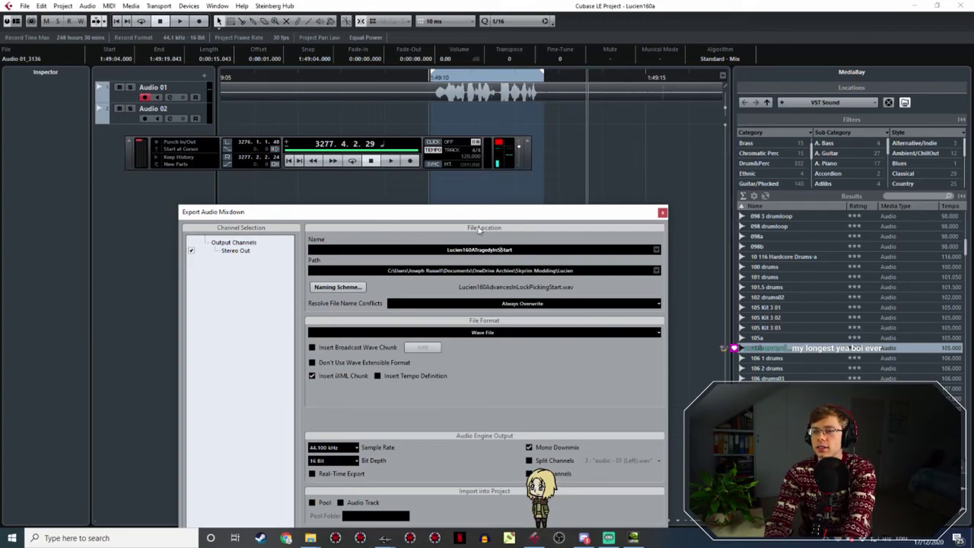
pyautogui.write('Black')
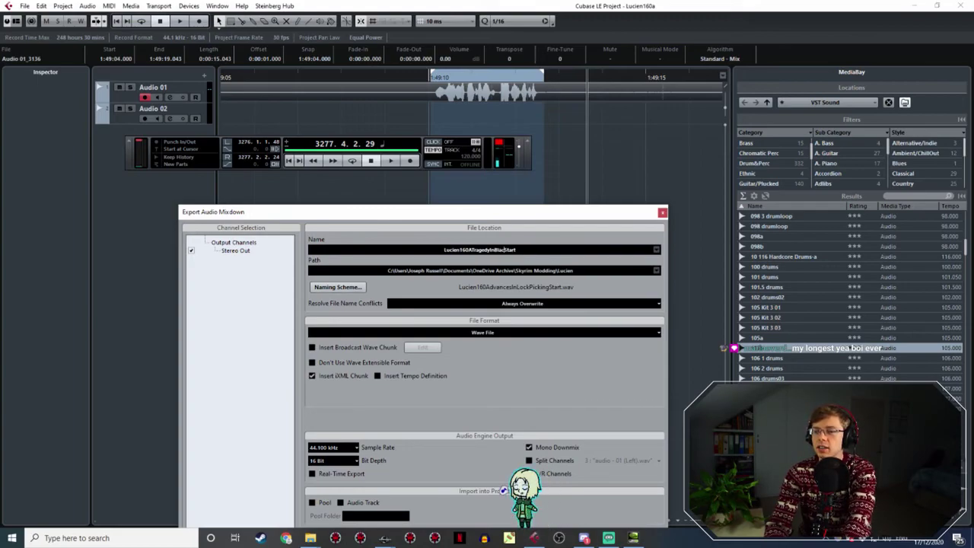
pyautogui.moveTo(535, 212); pyautogui.dragTo(483, 110)
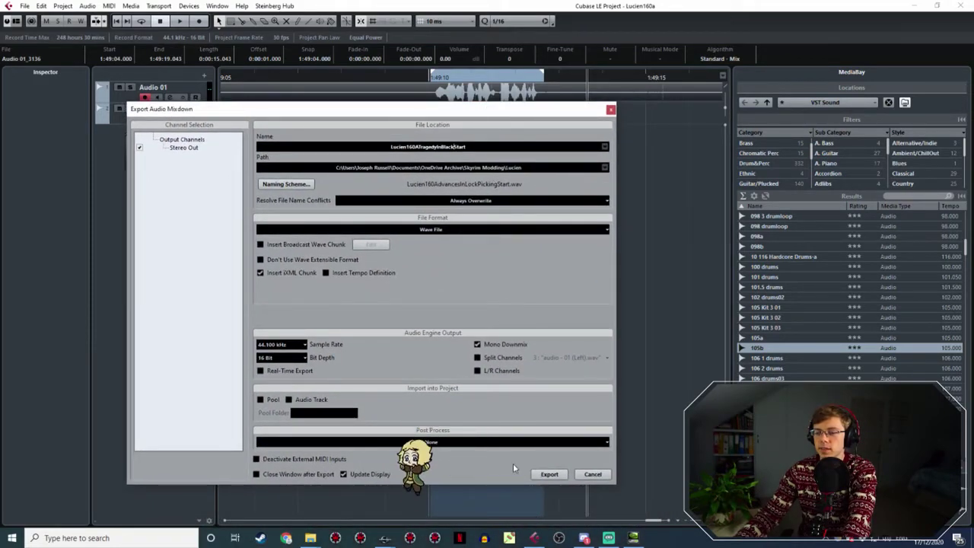
pyautogui.click(542, 474)
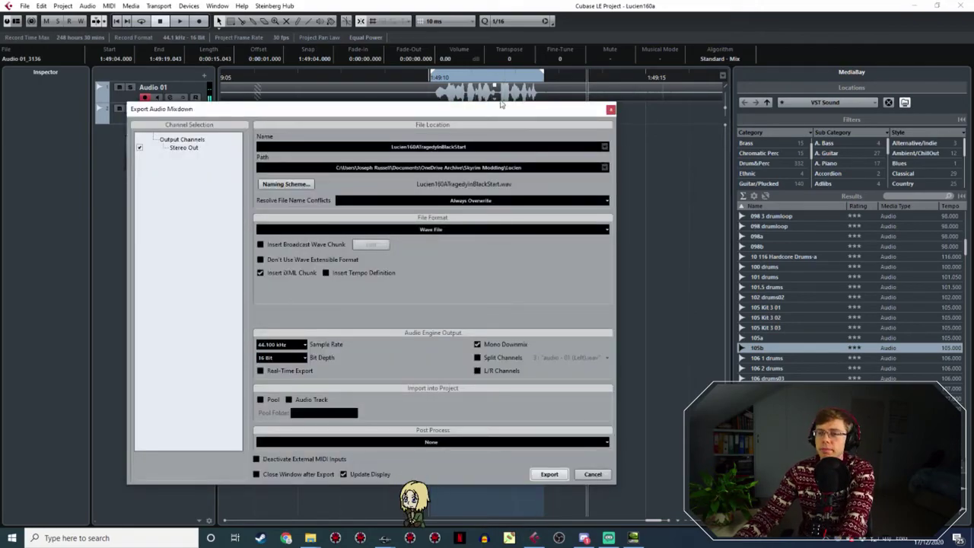
pyautogui.moveTo(501, 105); pyautogui.dragTo(512, 245)
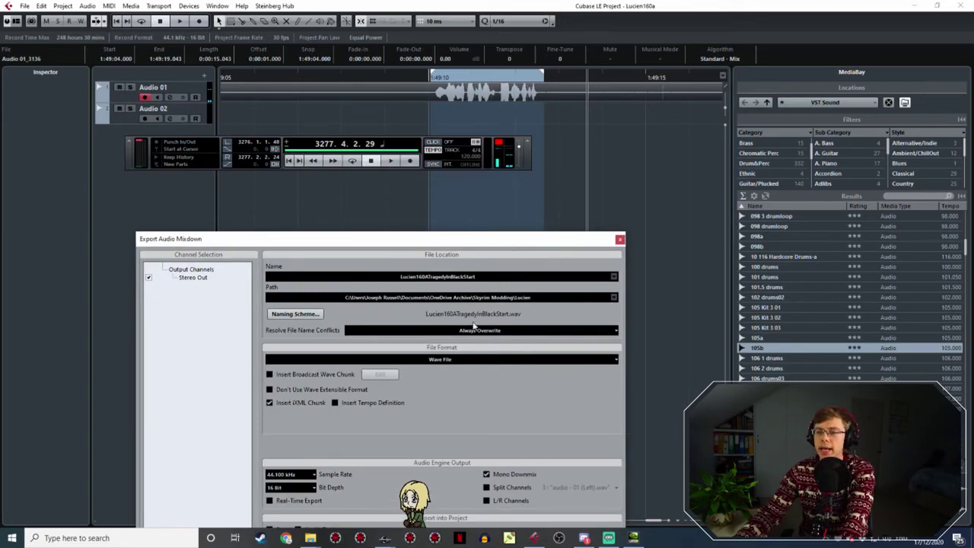
# Switch to File Explorer and copy Lucien160ATragedyInBlackStart.wav from the Lucien folder into the JRLucienVoice folder.
pyautogui.click(310, 538)
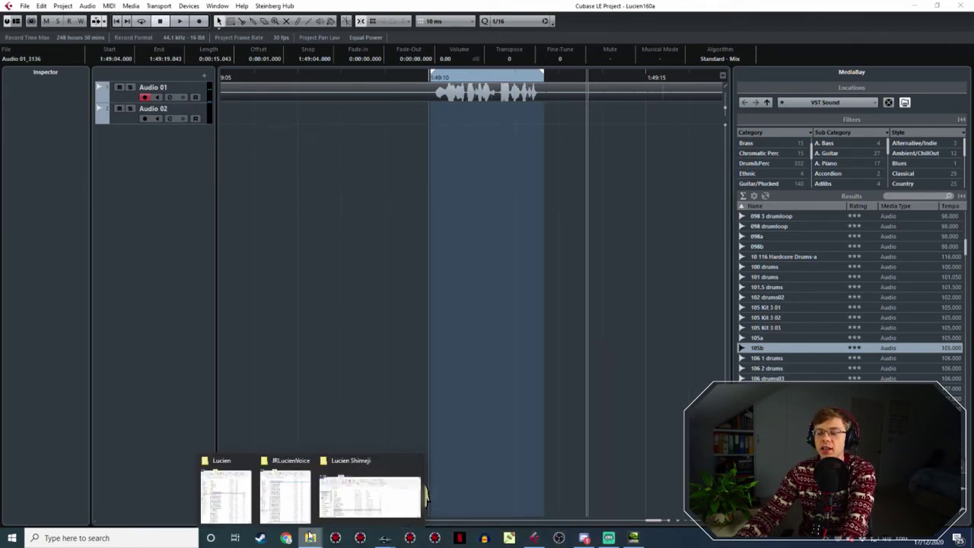
pyautogui.click(311, 538)
pyautogui.moveTo(310, 537)
pyautogui.click(233, 498)
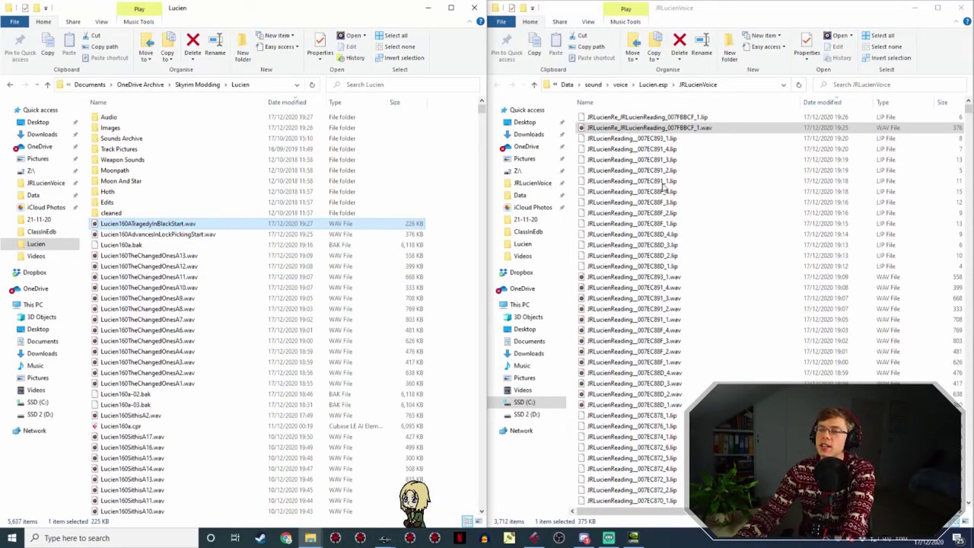
pyautogui.moveTo(666, 174); pyautogui.dragTo(674, 166)
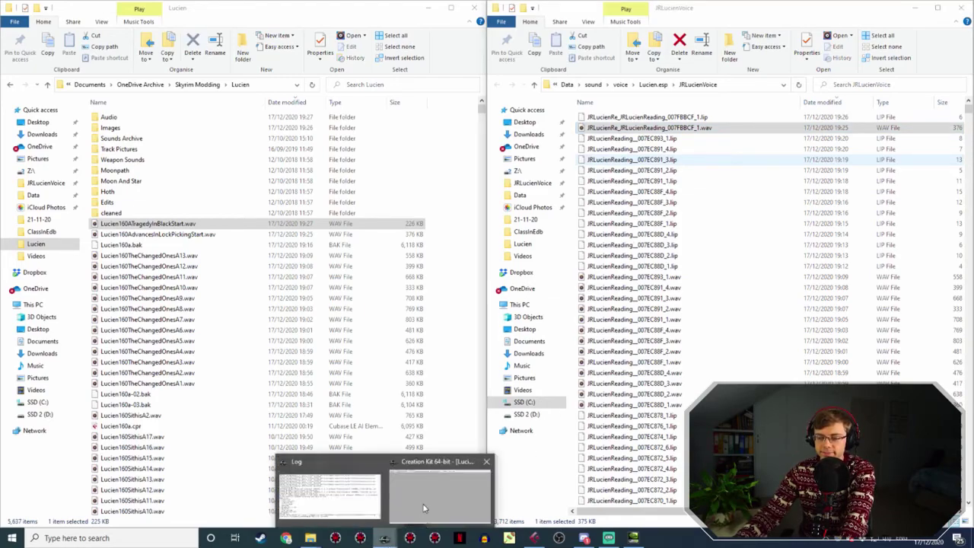
# Copy the A Tragedy In Black response's voice filename in Creation Kit and rename the copied WAV to JRLucienRe_JRLucienReading_007FBBD1_1.wav.
pyautogui.click(388, 494)
pyautogui.doubleClick(359, 150)
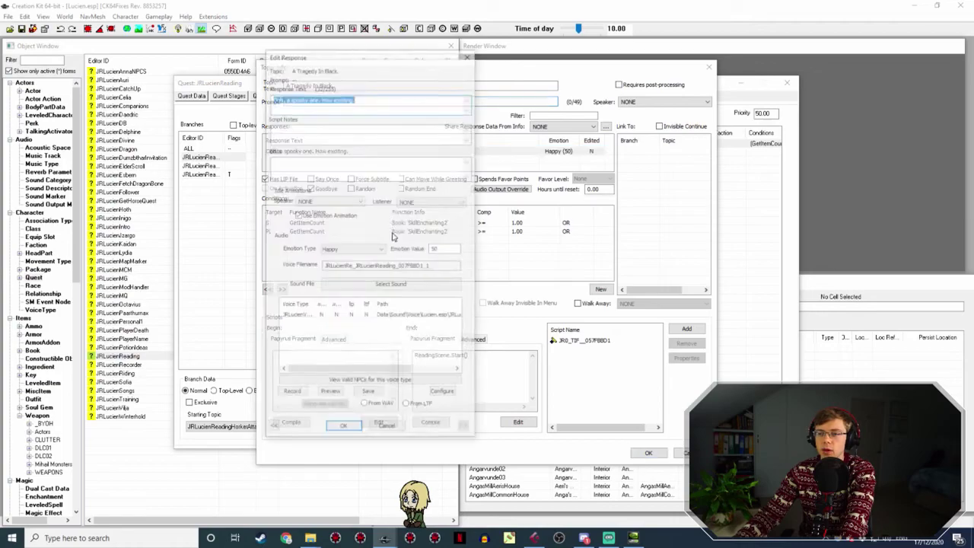
pyautogui.doubleClick(415, 265)
pyautogui.hotkey('ctrl', 'c')
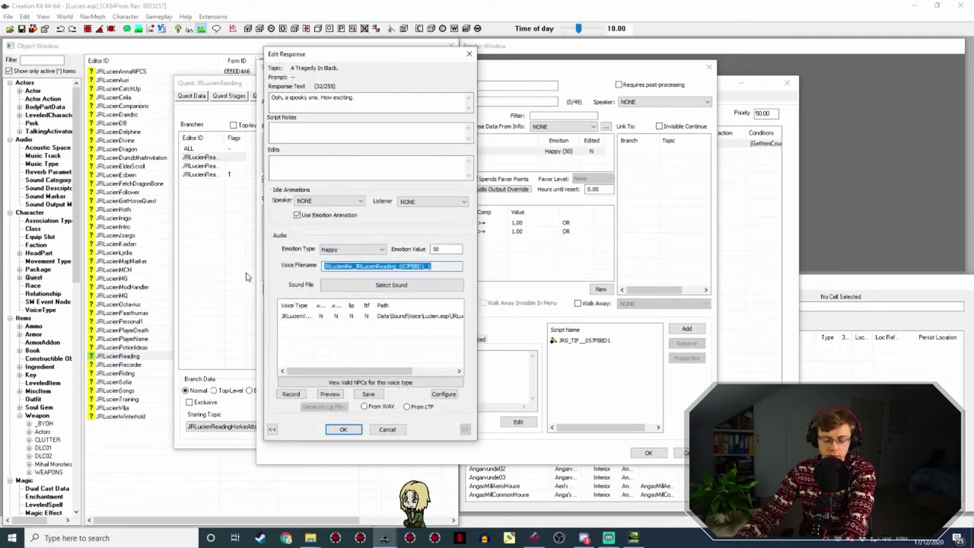
pyautogui.moveTo(310, 536)
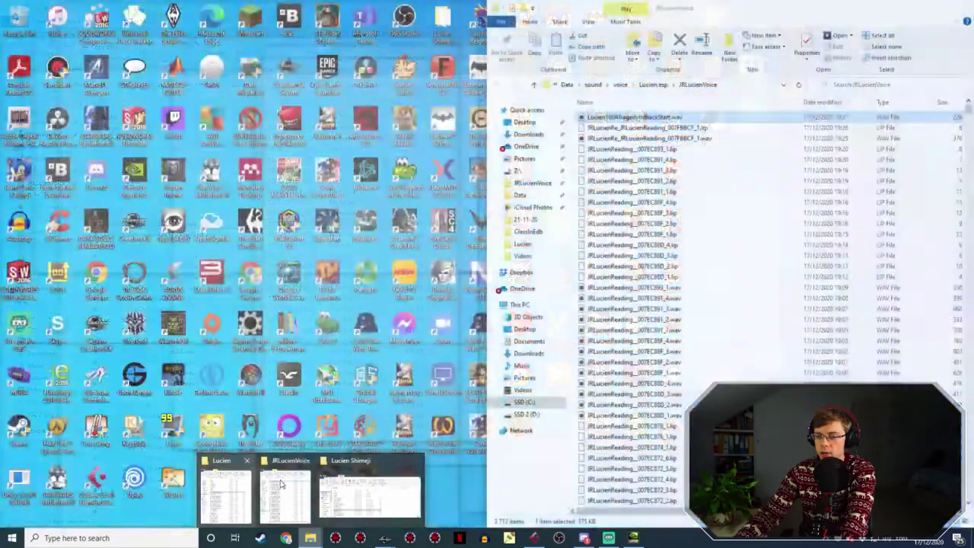
pyautogui.click(281, 483)
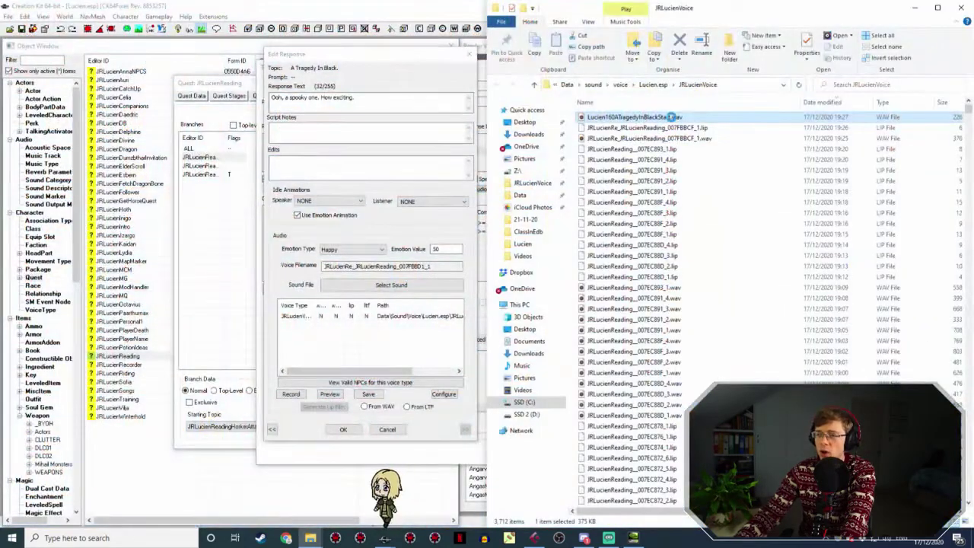
pyautogui.click(684, 118)
pyautogui.hotkey('ctrl', 'v')
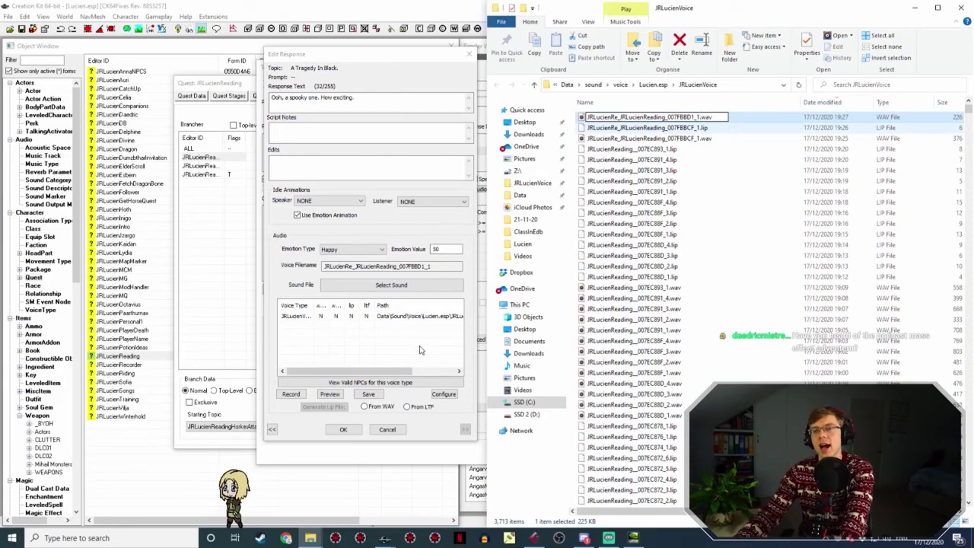
# Reopen the A Tragedy In Black response in Creation Kit and generate its lip file from the WAV for the listed voice type.
pyautogui.click(342, 428)
pyautogui.click(342, 428)
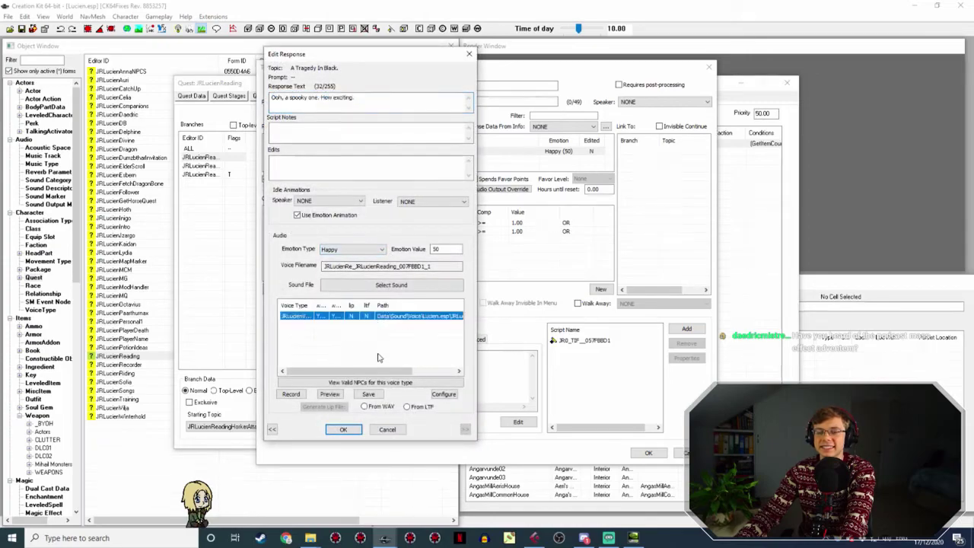
pyautogui.click(323, 406)
pyautogui.click(343, 429)
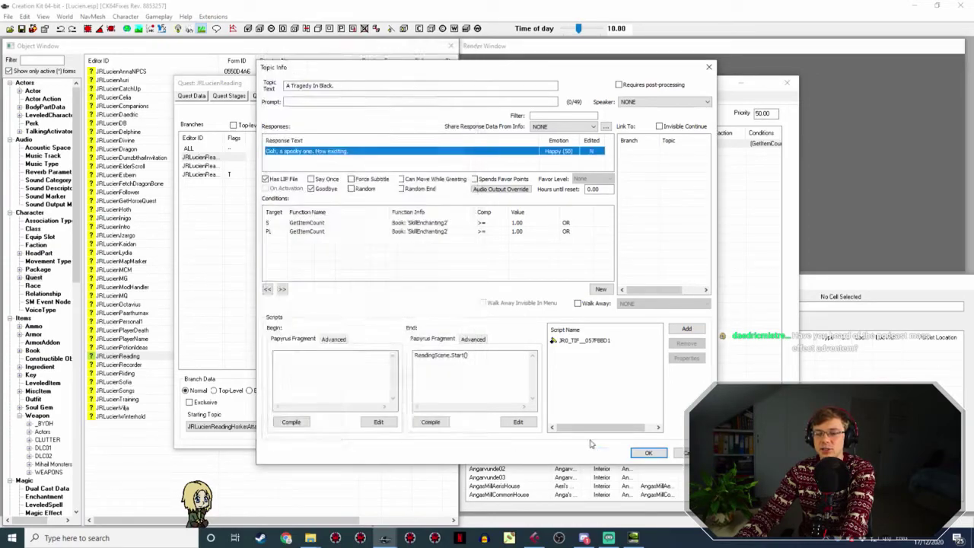
# Accept the A Tragedy In Black topic info and open the first response of the "Boethiah's Glory" topic.
pyautogui.click(648, 452)
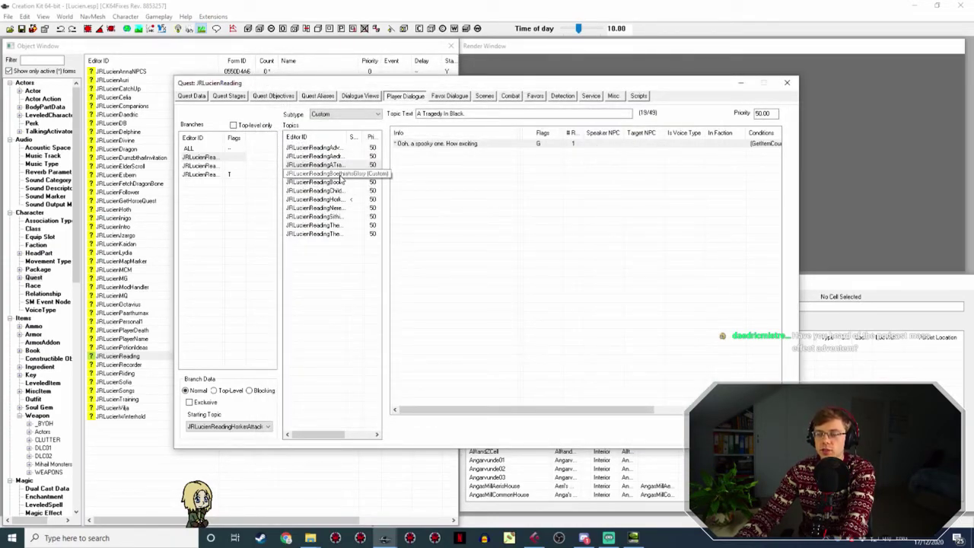
pyautogui.click(336, 173)
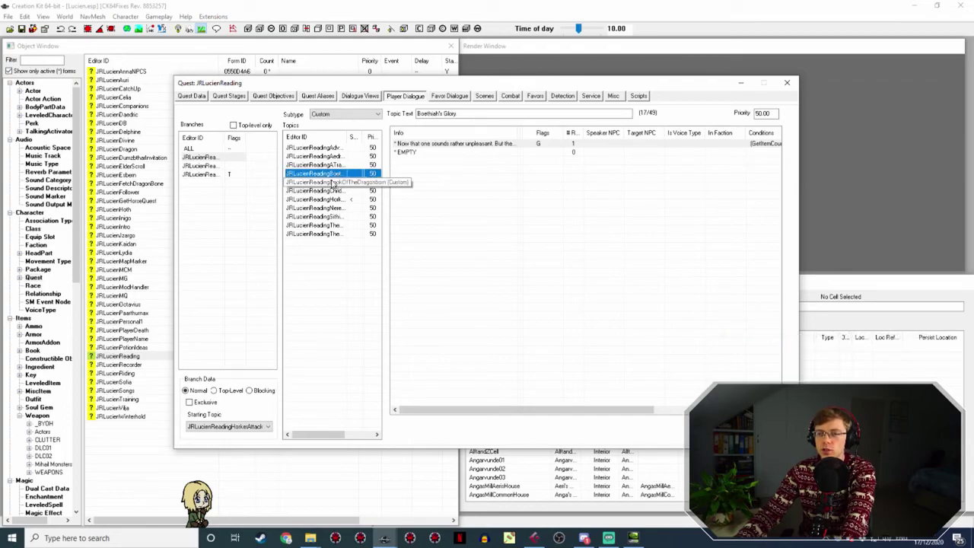
pyautogui.click(439, 144)
pyautogui.doubleClick(438, 144)
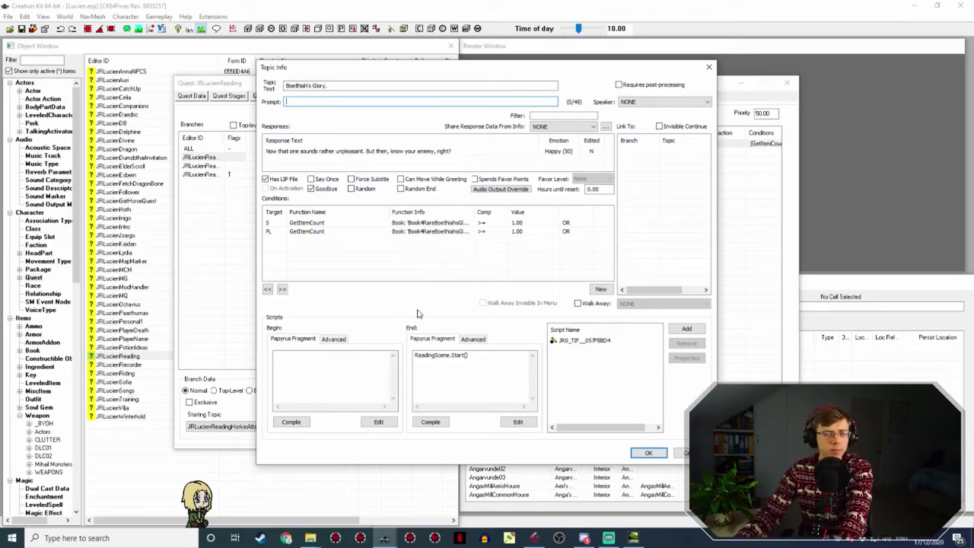
pyautogui.doubleClick(449, 152)
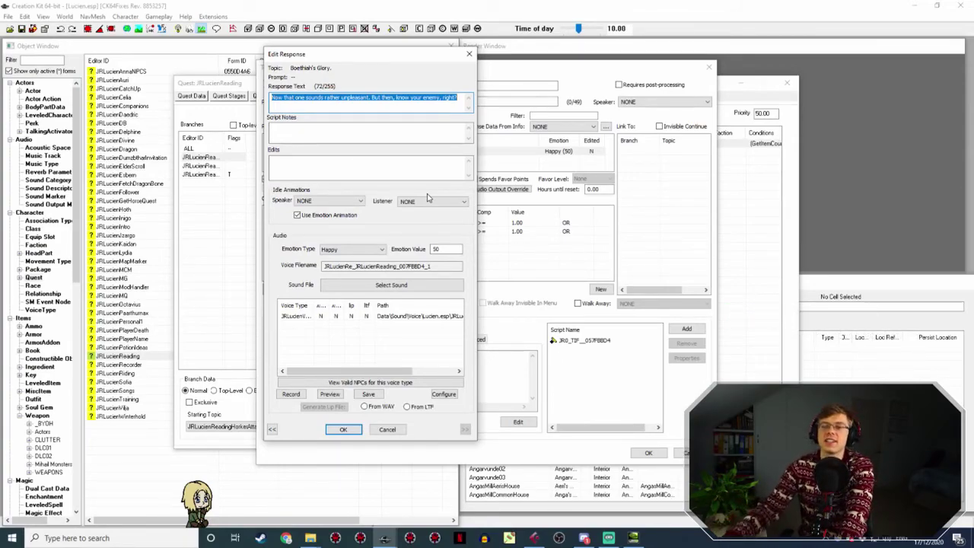
# Record a voice take about 19.5 seconds long on Audio 01 in Cubase from 1:49:16, consulting the Boethiah's Glory response in Creation Kit.
pyautogui.click(535, 538)
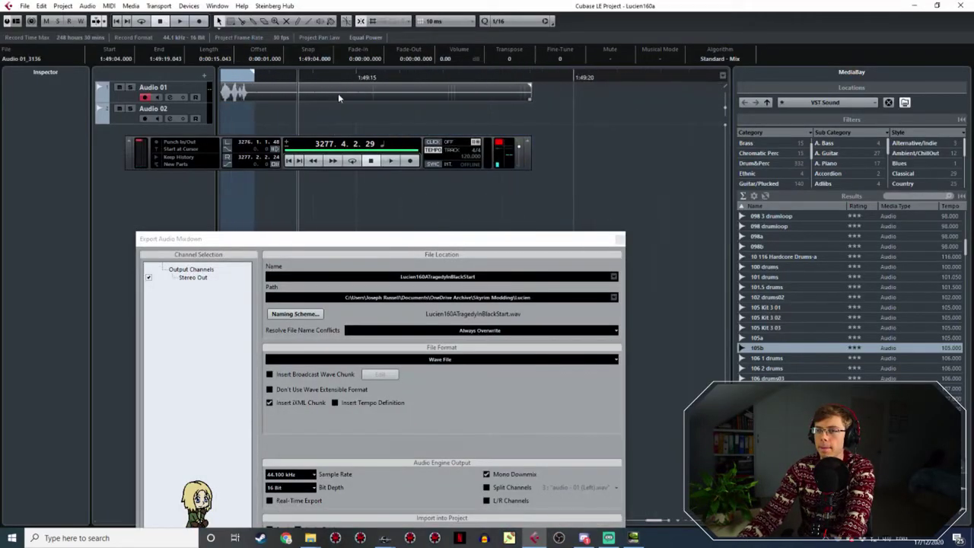
pyautogui.click(417, 76)
pyautogui.click(411, 160)
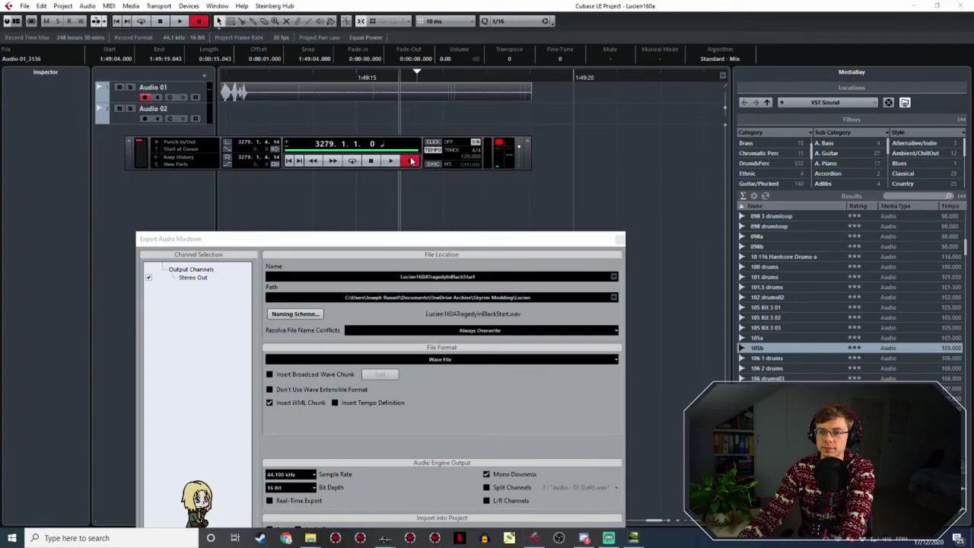
pyautogui.click(384, 538)
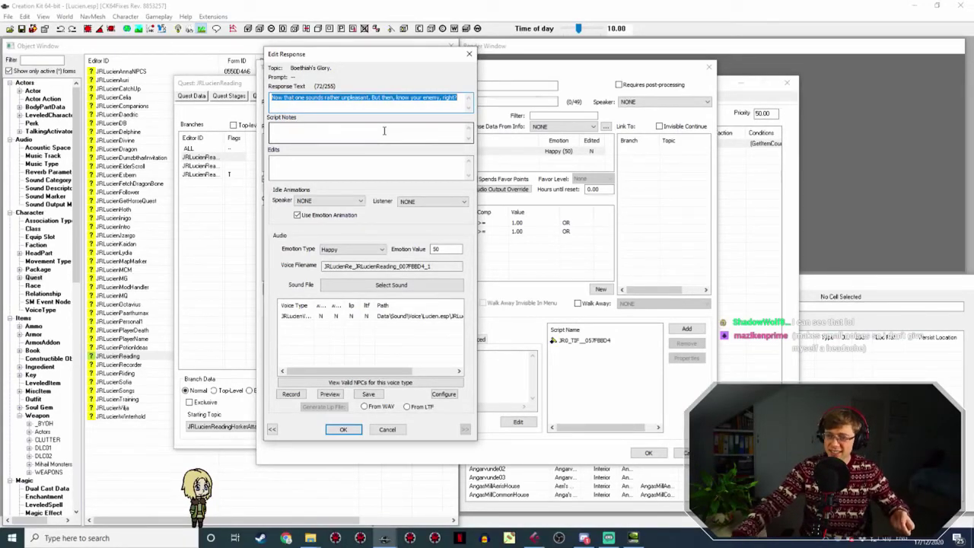
pyautogui.click(534, 535)
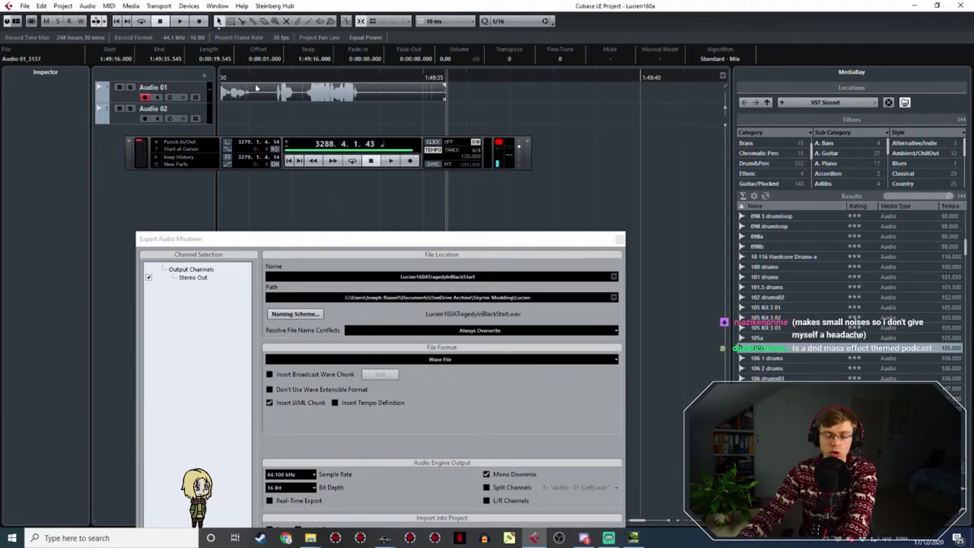
# Play back the end of the new take and set the locator range around the spoken line, from about 1:49:29 to 1:49:33.7.
pyautogui.moveTo(243, 116); pyautogui.dragTo(410, 121, button='middle')
pyautogui.click(334, 76)
pyautogui.press('space')
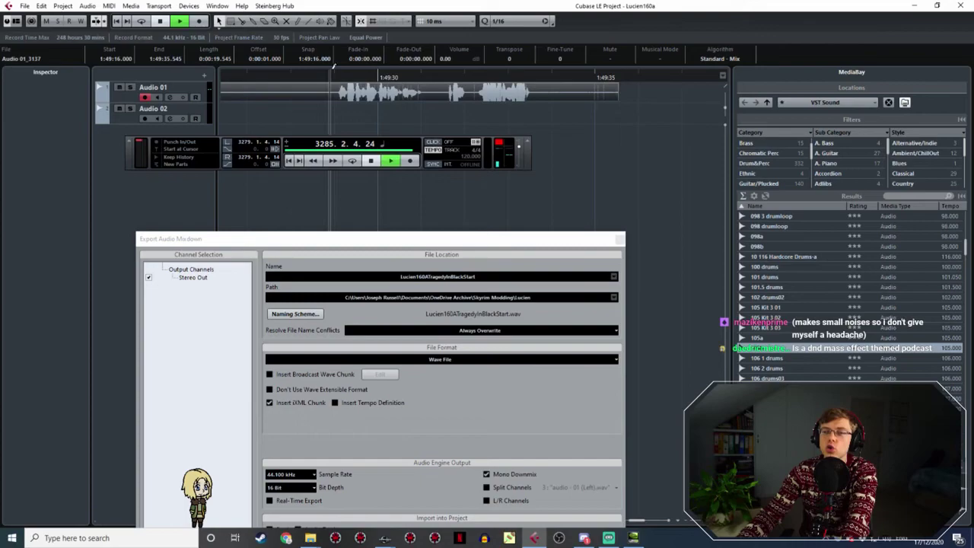
pyautogui.moveTo(381, 90)
pyautogui.mouseDown()
pyautogui.moveTo(522, 106)
pyautogui.moveTo(537, 142)
pyautogui.mouseUp()
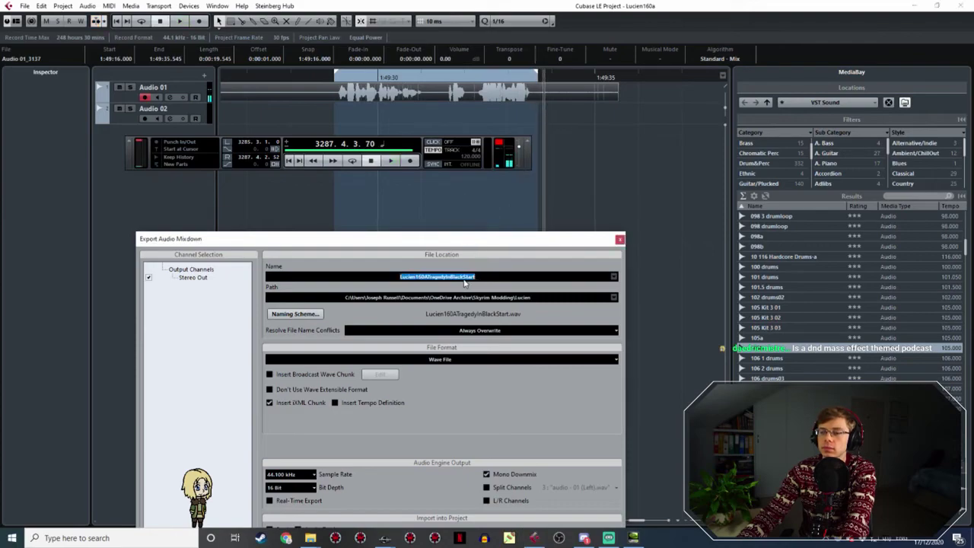
# Name the mixdown Lucien160BoethiahsGloryStart and export the located range as a wave file.
pyautogui.moveTo(462, 279); pyautogui.dragTo(427, 283)
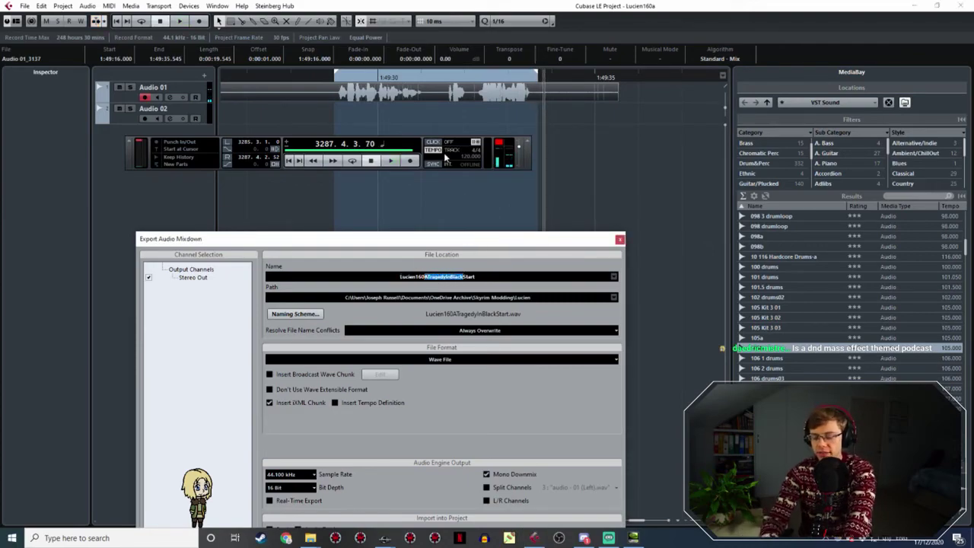
pyautogui.write('Booth')
pyautogui.write('at')
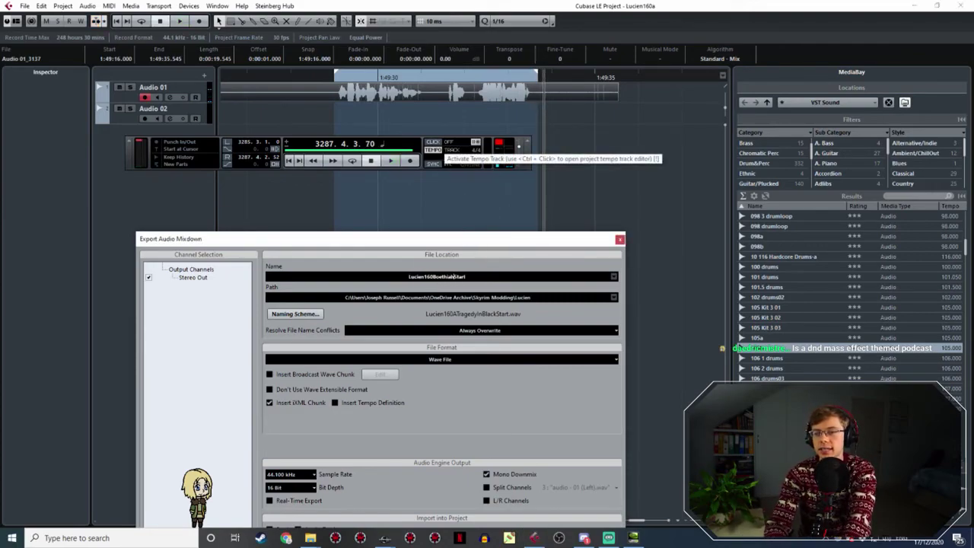
pyautogui.write('The')
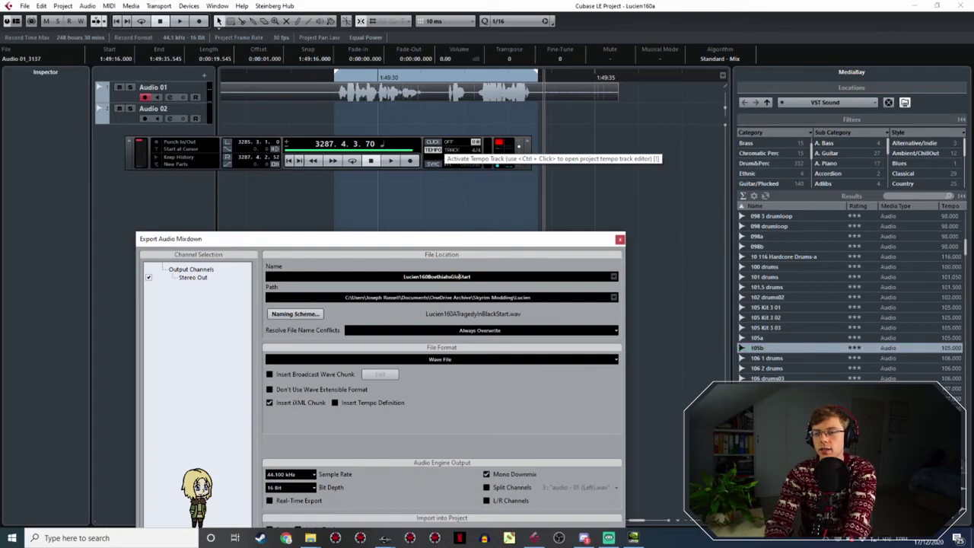
pyautogui.moveTo(481, 238); pyautogui.dragTo(465, 63)
pyautogui.click(508, 428)
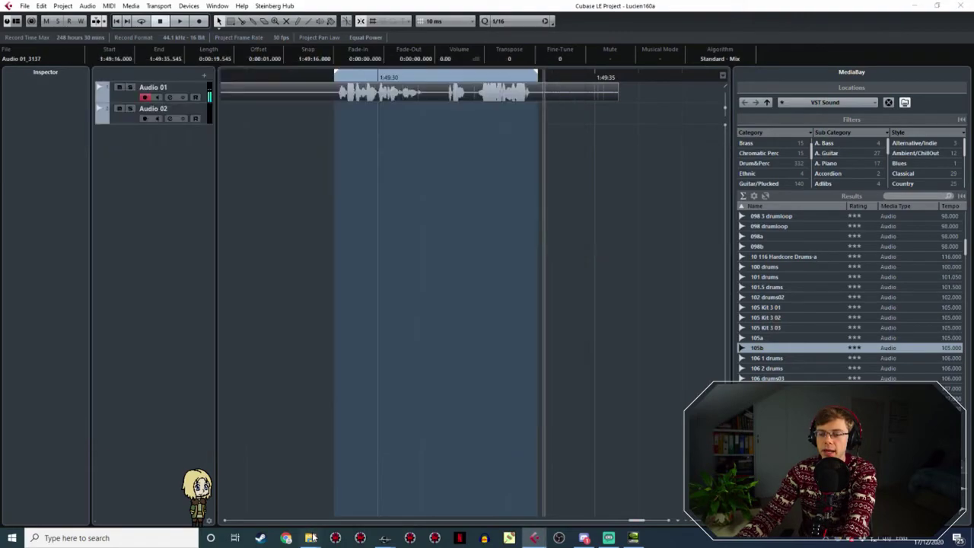
# Switch to the Lucien folder in File Explorer and copy Lucien160BoethiahsGloryStart.wav into the JRLucienVoice folder.
pyautogui.click(310, 538)
pyautogui.moveTo(310, 538)
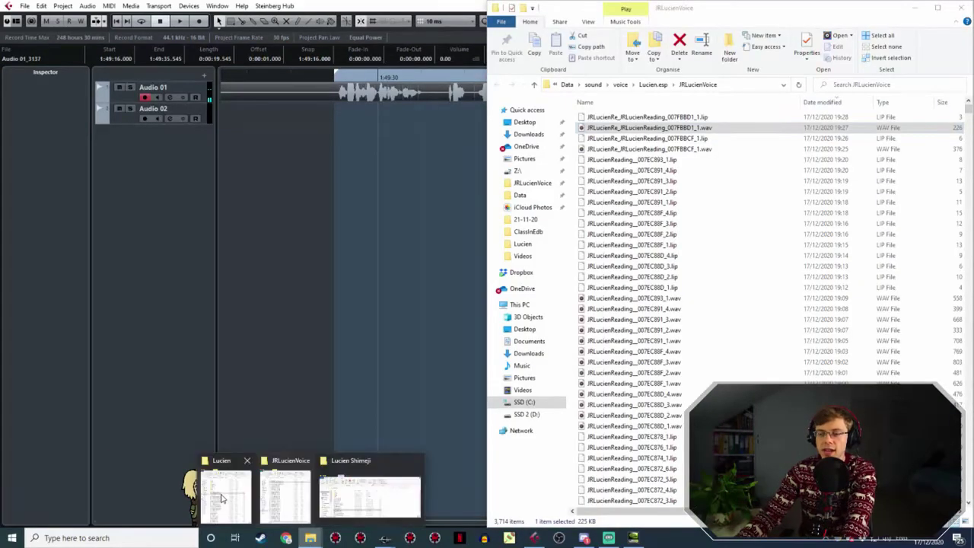
pyautogui.click(224, 495)
pyautogui.click(173, 225)
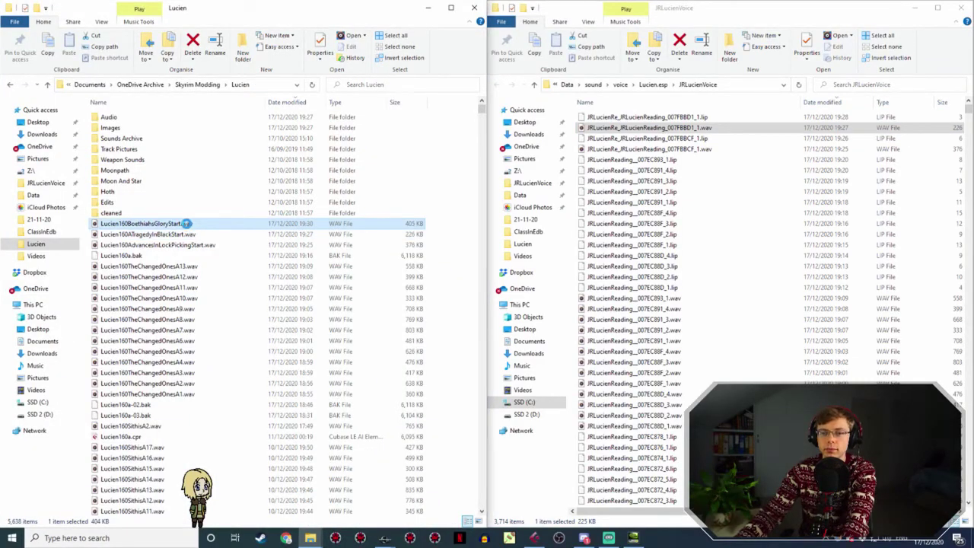
pyautogui.moveTo(186, 227); pyautogui.dragTo(653, 216)
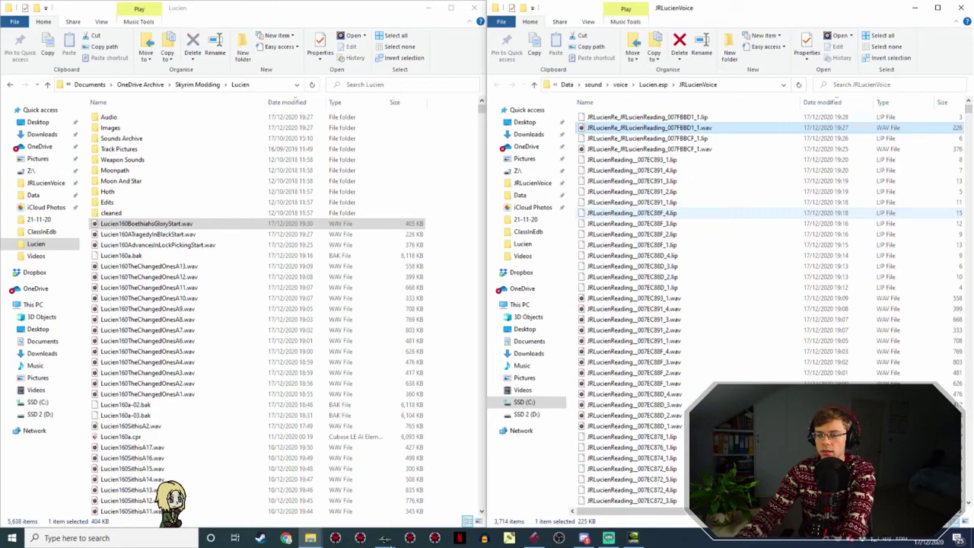
# Copy the voice filename from the Boethiah's Glory response in Creation Kit and rename the copied WAV to JRLucienRe_JRLucienReading_007FBBD4_1.
pyautogui.moveTo(388, 542)
pyautogui.click(426, 495)
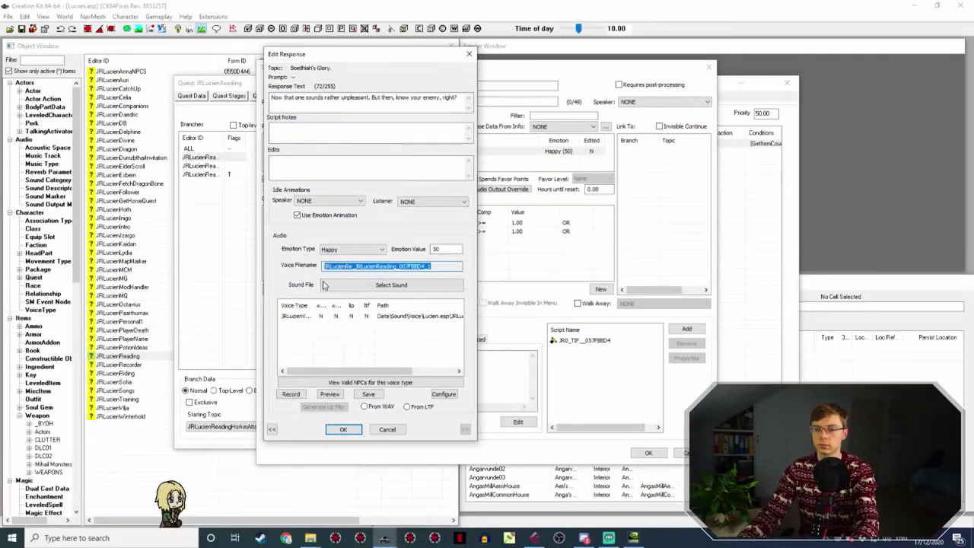
pyautogui.click(309, 538)
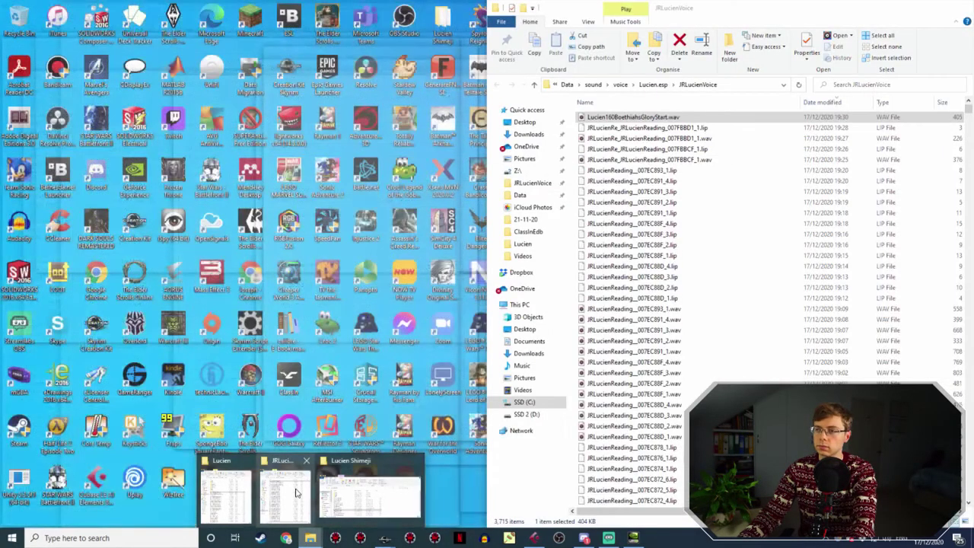
pyautogui.click(362, 455)
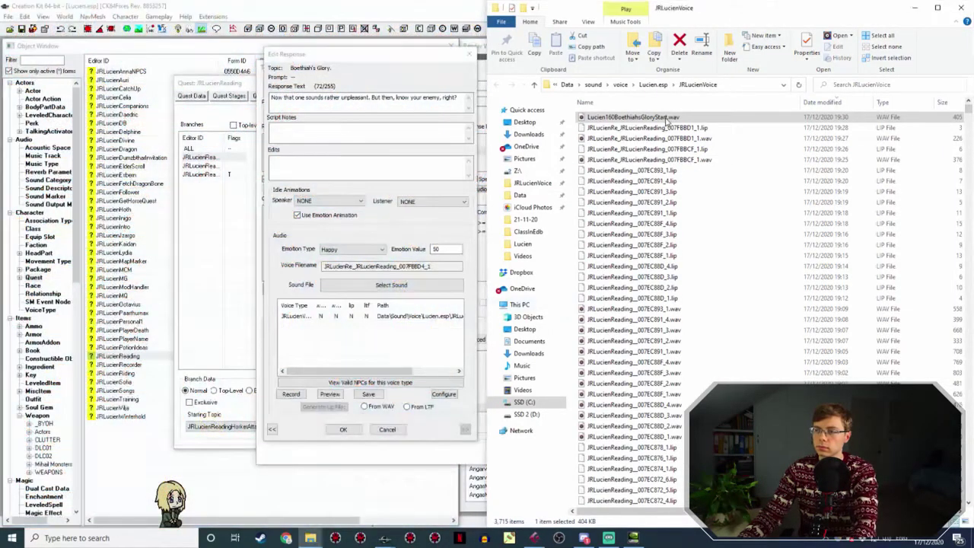
pyautogui.click(666, 119)
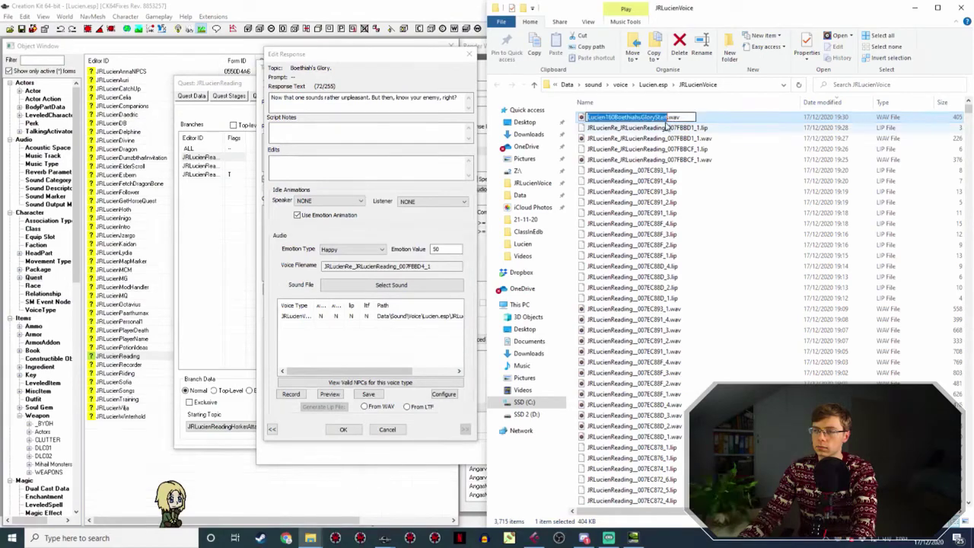
pyautogui.write('JRLucienRe_JRLucienReading_007FBBD4_1')
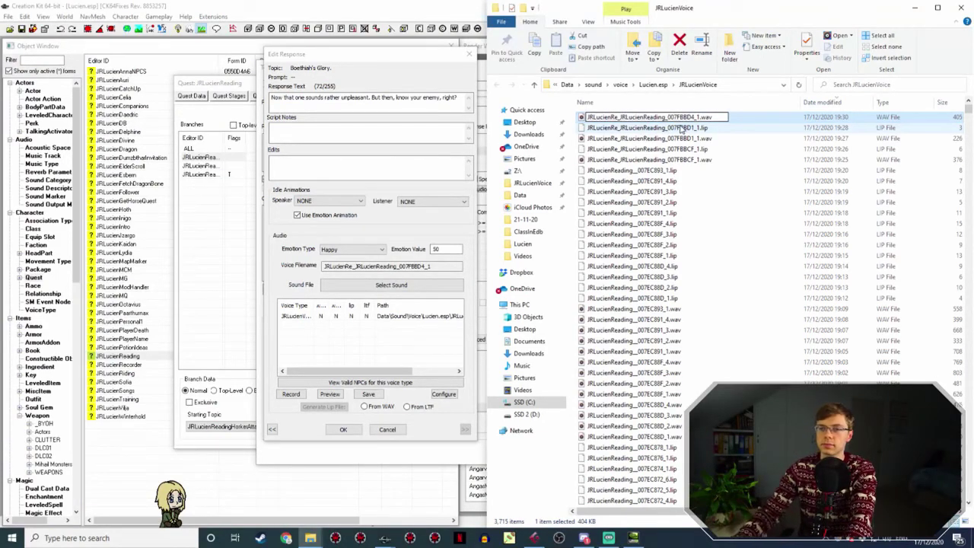
# Reopen the Boethiah's Glory response in Creation Kit, generate its lip file from the WAV, and accept the response.
pyautogui.click(344, 430)
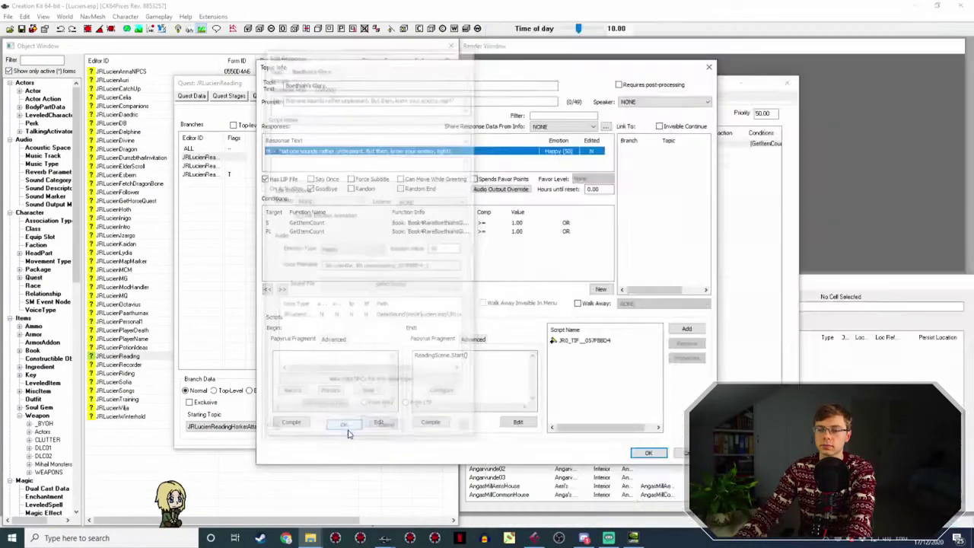
pyautogui.doubleClick(422, 152)
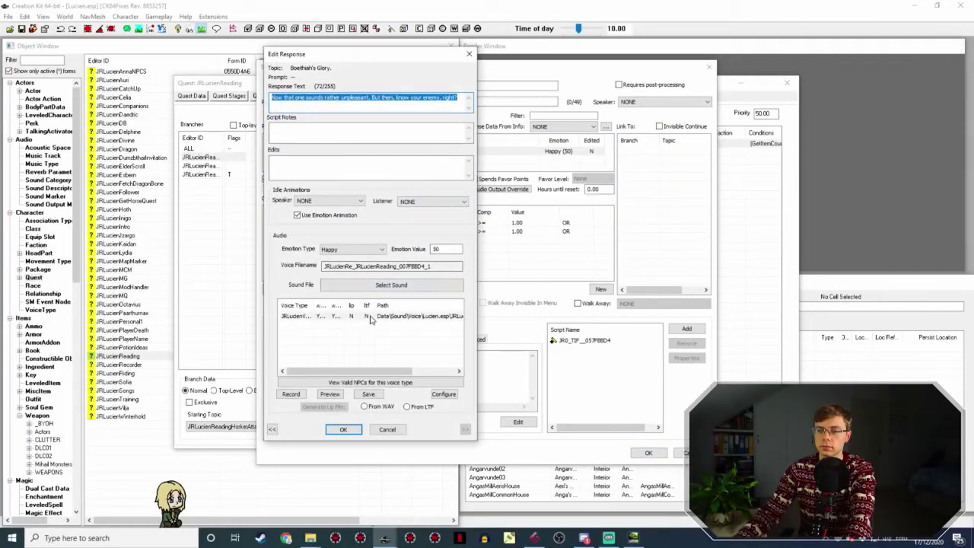
pyautogui.click(374, 408)
pyautogui.click(323, 407)
pyautogui.click(343, 429)
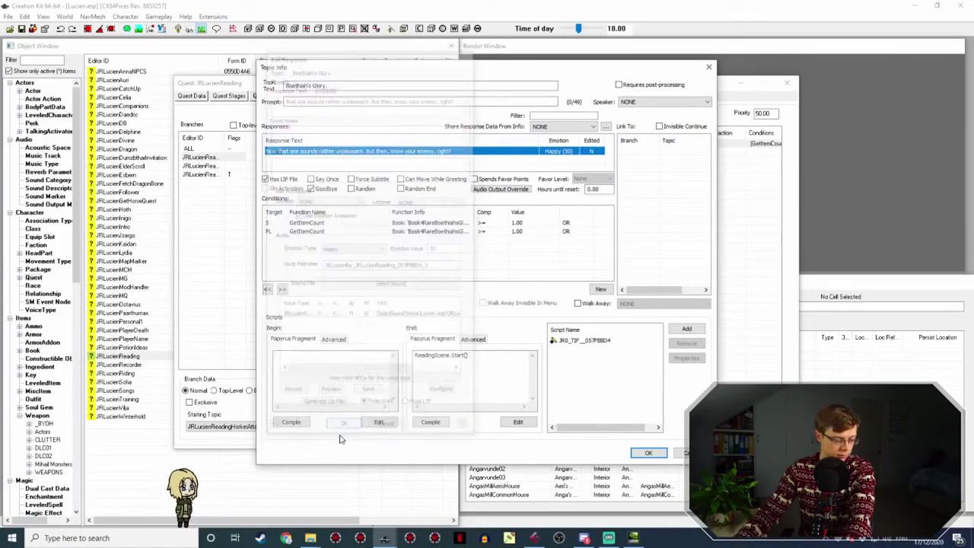
# Accept the Boethiah's Glory topic info and open the "Are you sure? All right, if you insist..." info of the Sithis topic.
pyautogui.click(647, 453)
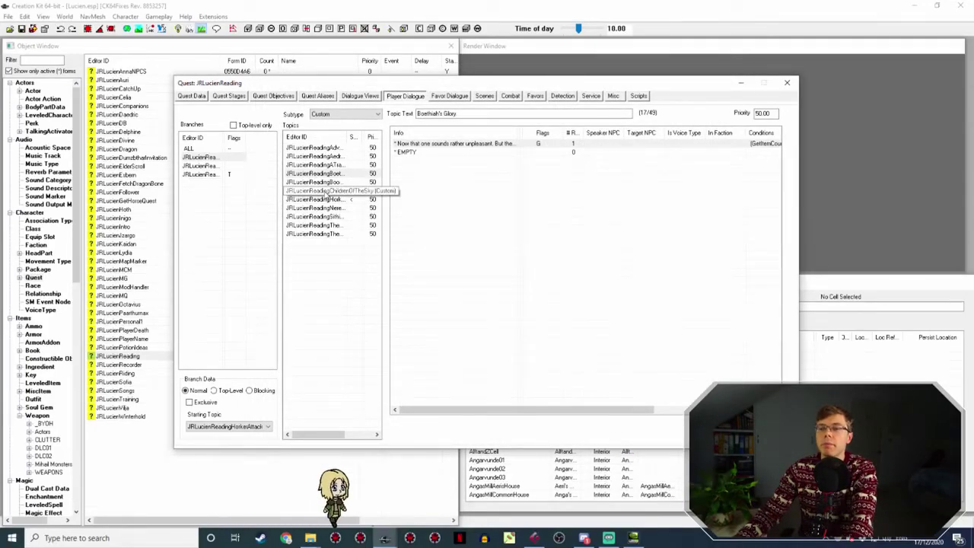
pyautogui.click(339, 217)
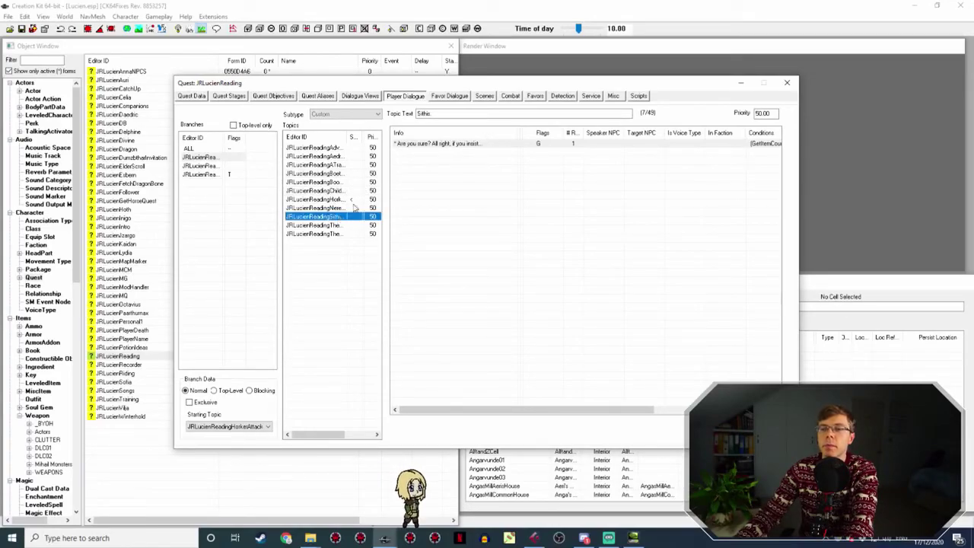
pyautogui.doubleClick(439, 144)
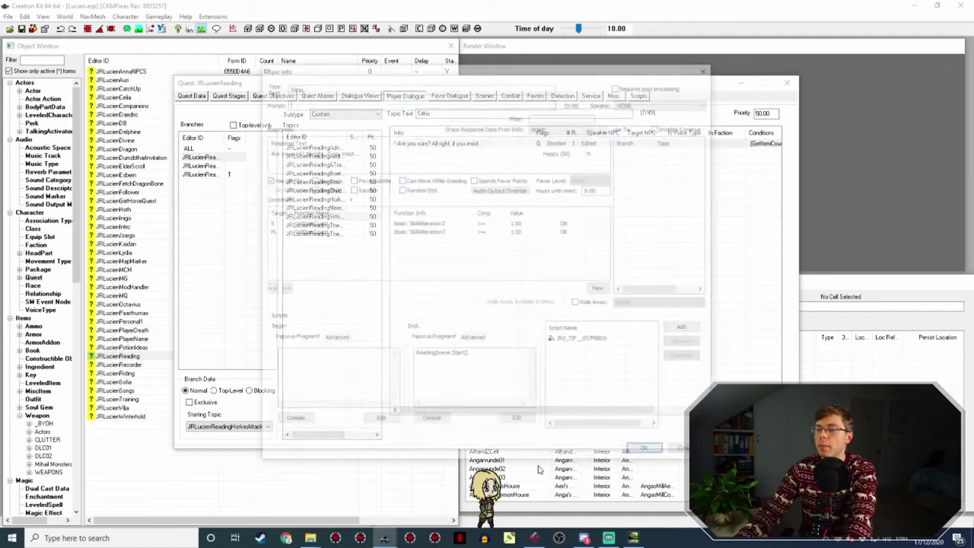
# Record a voice take about 12.4 seconds long on Audio 01 in Cubase from 1:49:36, consulting the Sithis response in Creation Kit.
pyautogui.click(533, 537)
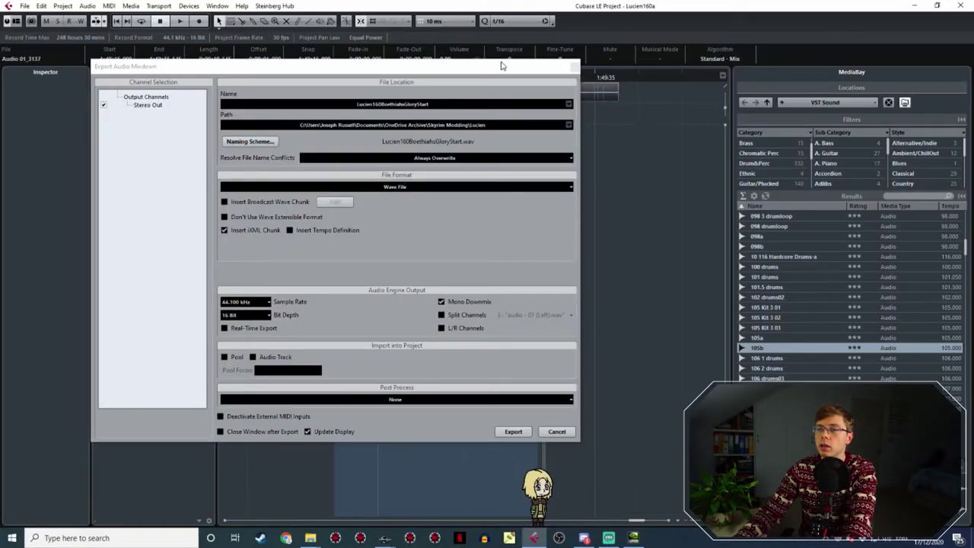
pyautogui.moveTo(500, 63); pyautogui.dragTo(531, 307)
pyautogui.press('g')
pyautogui.press('g')
pyautogui.press('g')
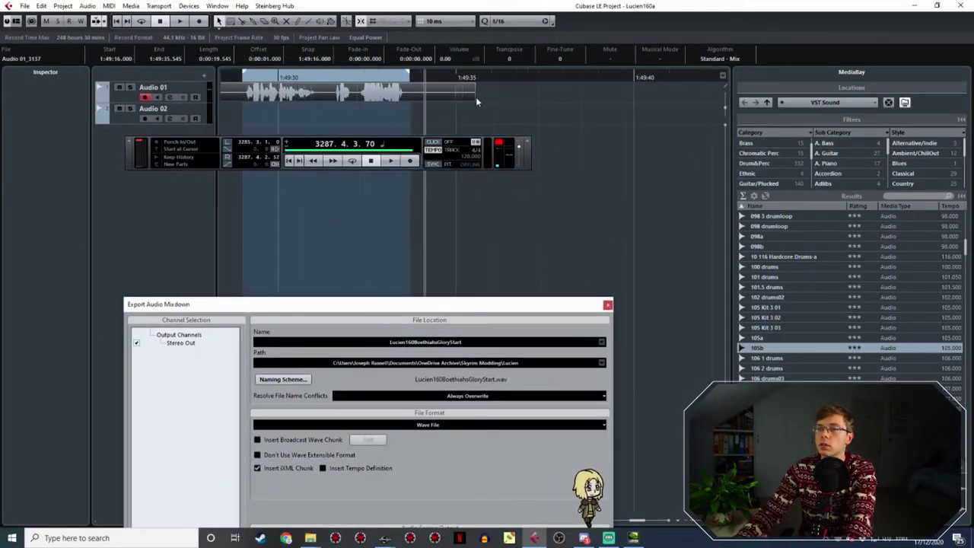
pyautogui.click(484, 78)
pyautogui.click(410, 161)
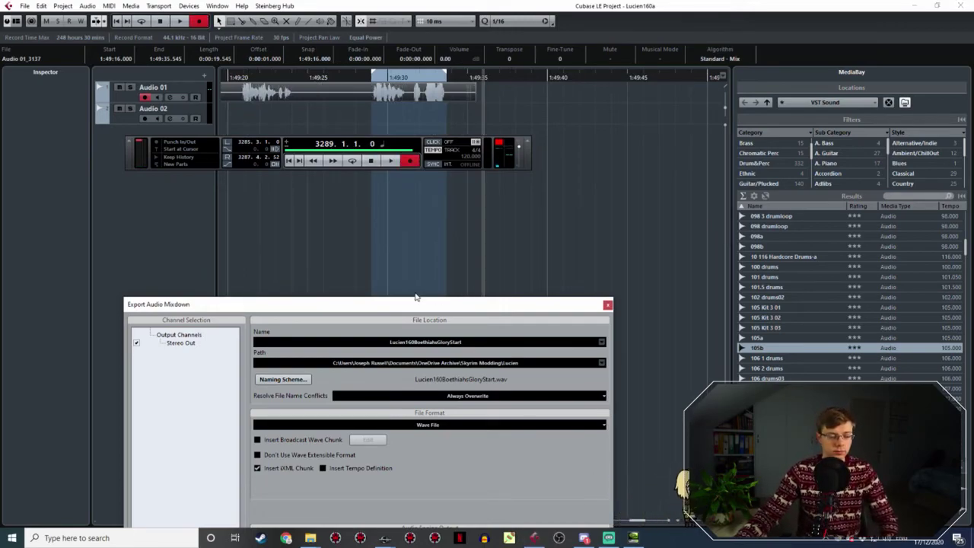
pyautogui.click(384, 538)
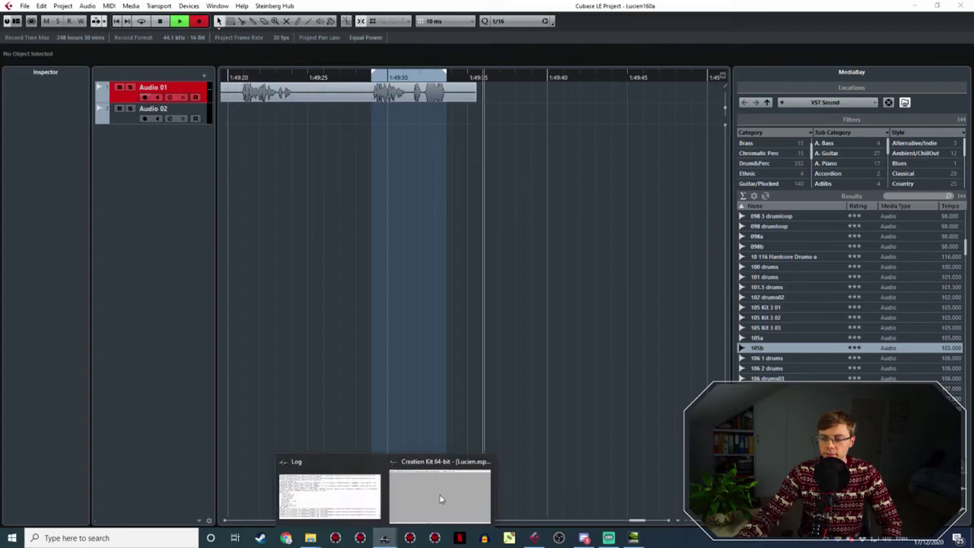
pyautogui.click(440, 495)
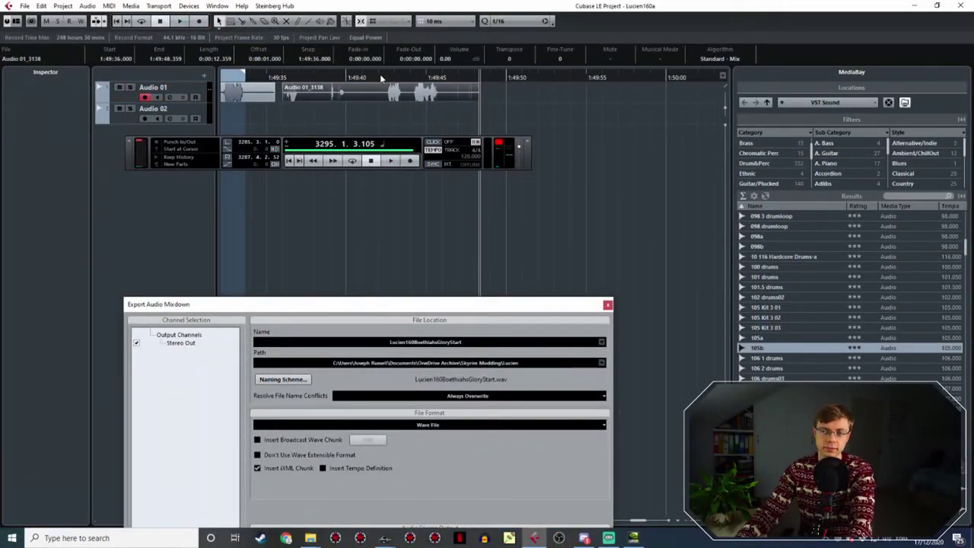
# Play the new take from about 1:49:42 and set the locator range around the spoken line, from about 1:49:42.5 to 1:49:45.8.
pyautogui.click(382, 79)
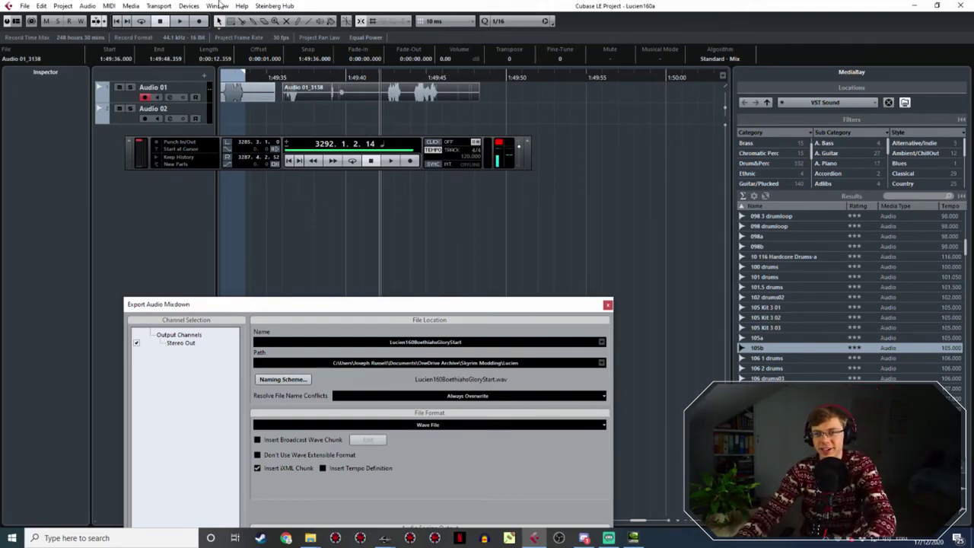
pyautogui.press('space')
pyautogui.keyDown('ctrl'); pyautogui.scroll(2, 448, 89); pyautogui.keyUp('ctrl')
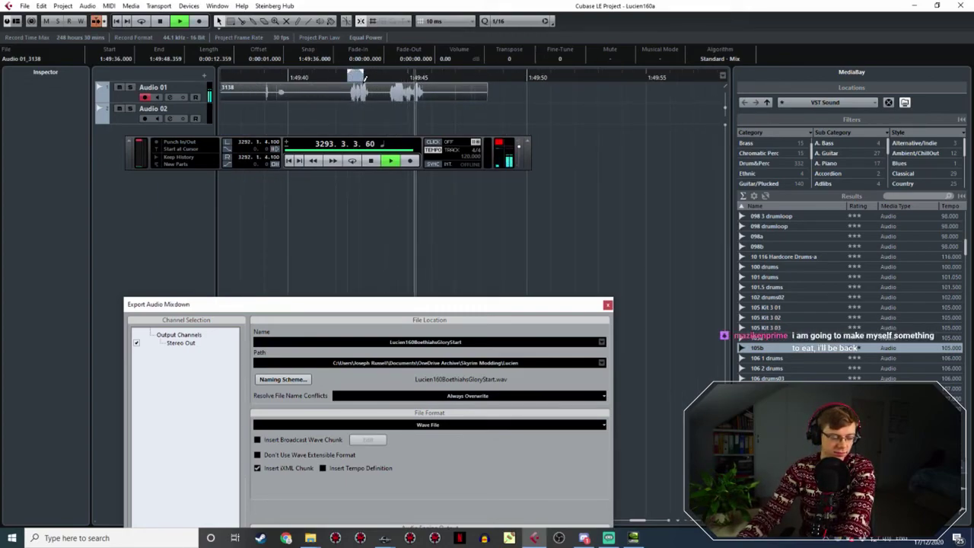
pyautogui.moveTo(349, 72); pyautogui.dragTo(424, 119)
pyautogui.press('space')
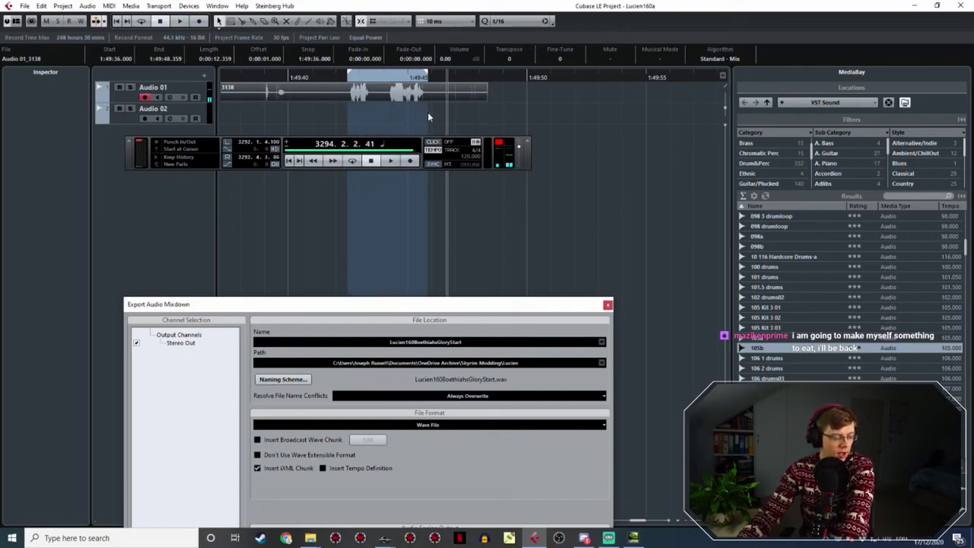
# Replay the located Sithis line and extend the end of the locator range slightly, to about 1:49:45.9.
pyautogui.click(338, 76)
pyautogui.press('space')
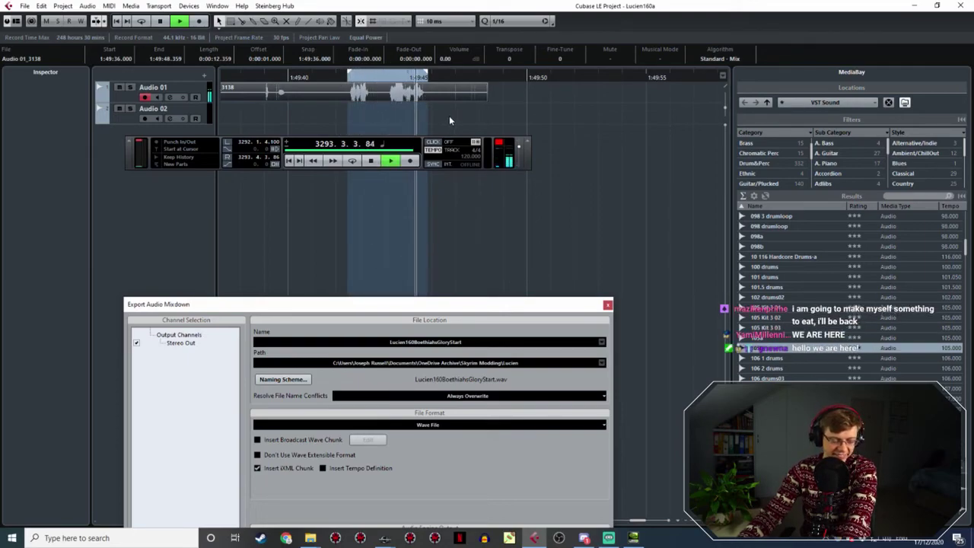
pyautogui.press('space')
pyautogui.keyDown('ctrl'); pyautogui.scroll(2, 439, 98); pyautogui.keyUp('ctrl')
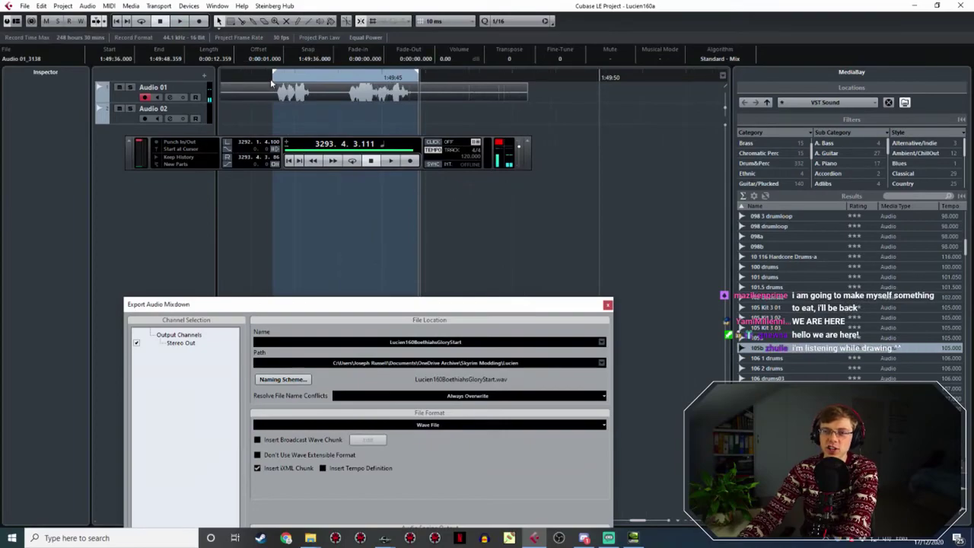
pyautogui.click(271, 77)
pyautogui.press('space')
pyautogui.moveTo(418, 77); pyautogui.dragTo(422, 77)
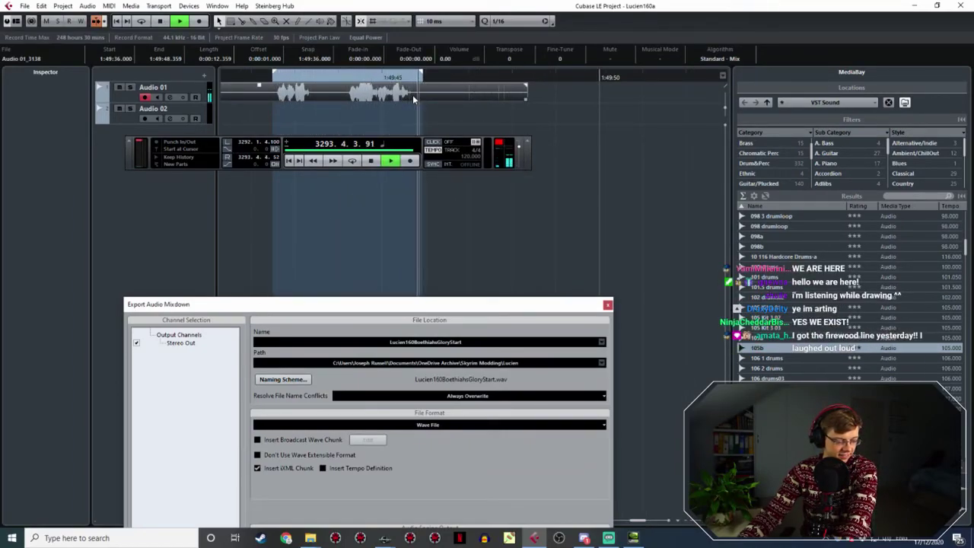
pyautogui.press('space')
# Name the mixdown Lucien160SithisStart and export the located range as a wave file.
pyautogui.click(471, 343)
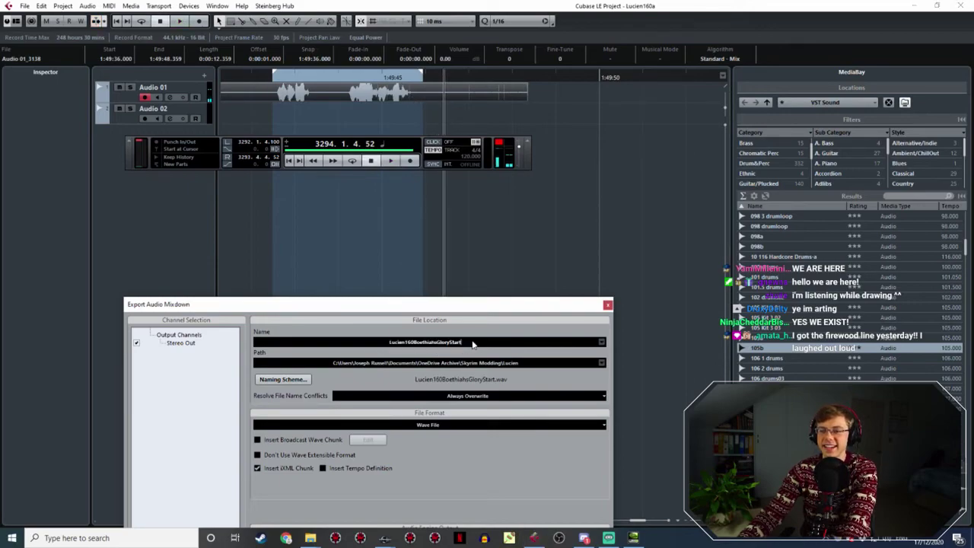
pyautogui.click(415, 343)
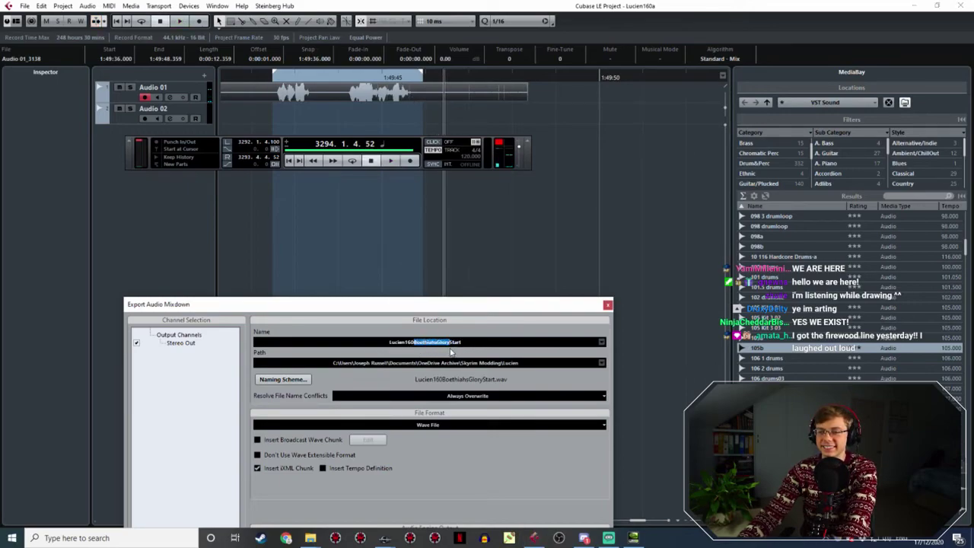
pyautogui.press('BackSpace')
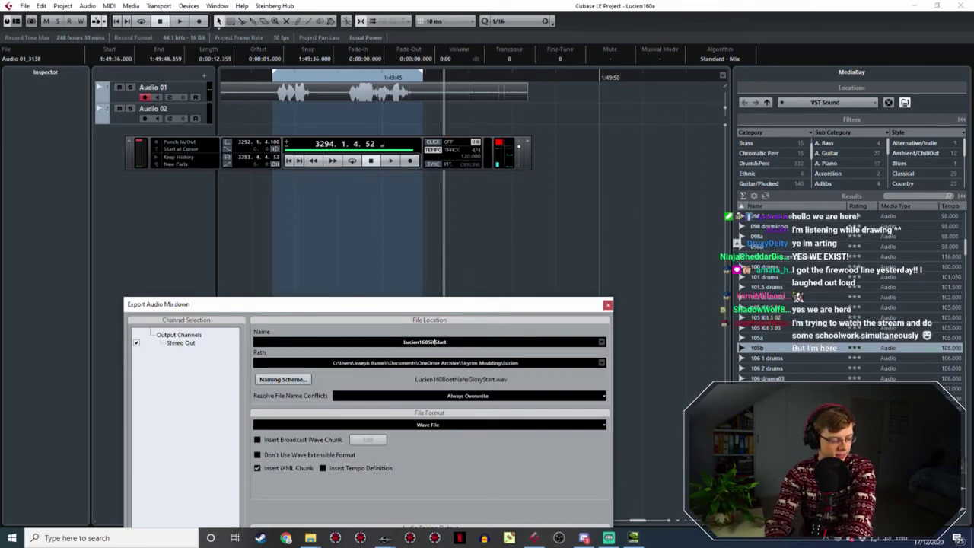
pyautogui.write('SithisS')
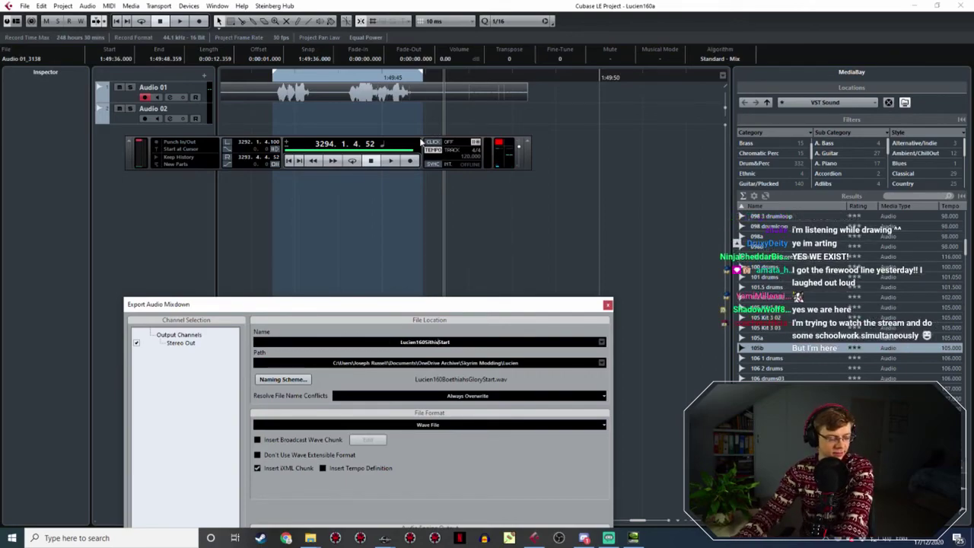
pyautogui.moveTo(384, 307); pyautogui.dragTo(356, 113)
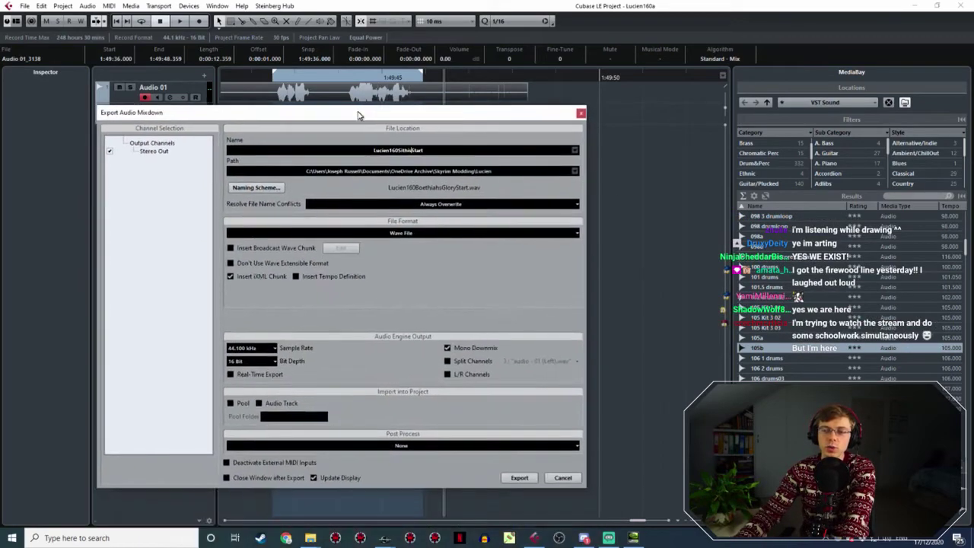
pyautogui.click(518, 477)
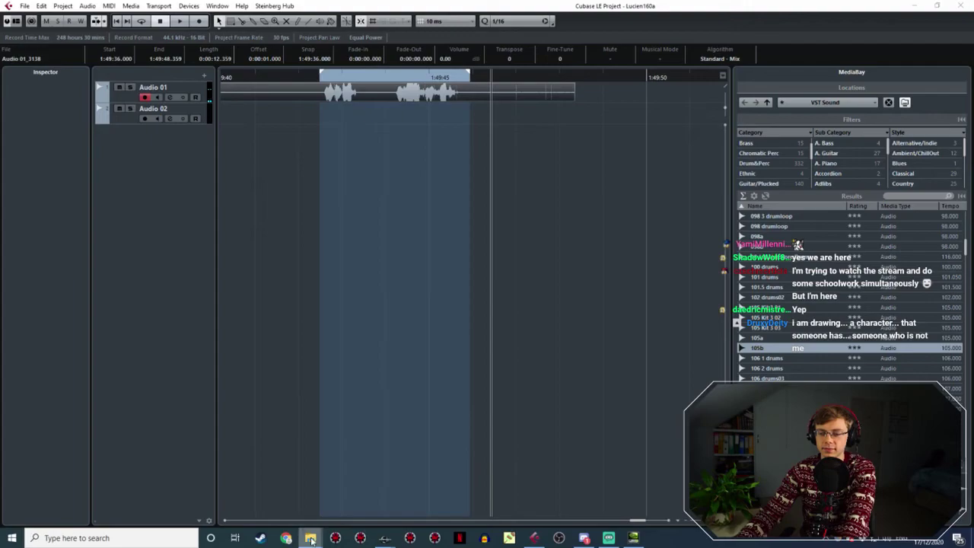
# Copy Lucien160SithisStart.wav from the Lucien folder into the JRLucienVoice folder in File Explorer.
pyautogui.moveTo(311, 539)
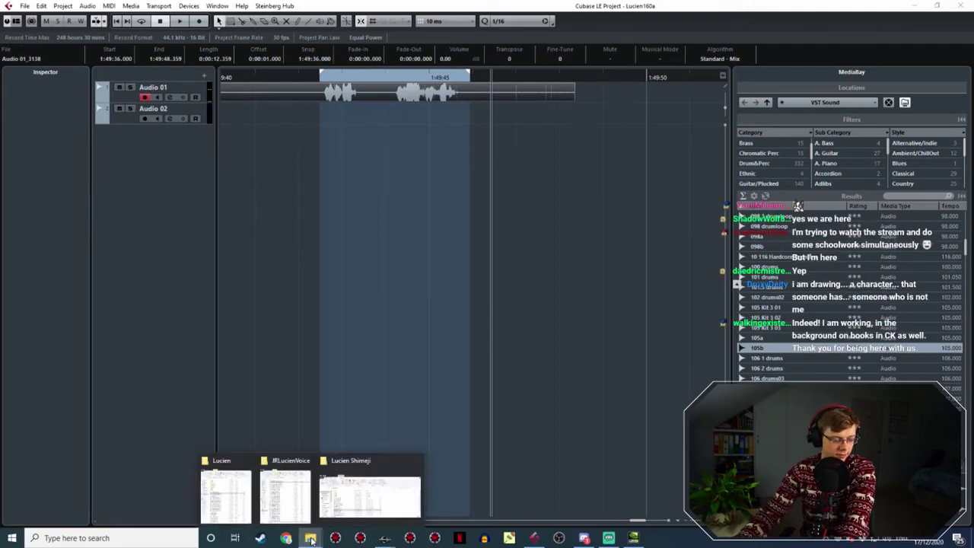
pyautogui.click(220, 487)
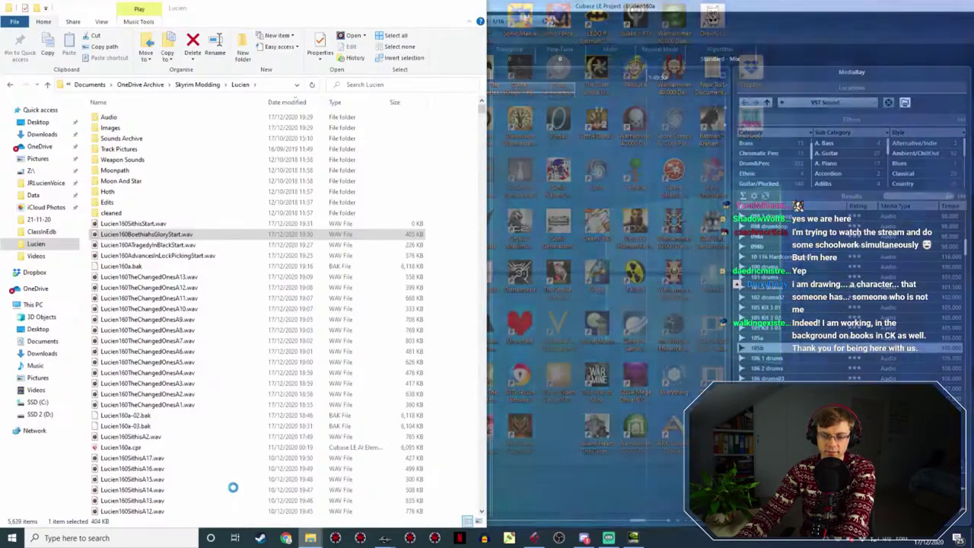
pyautogui.moveTo(311, 543)
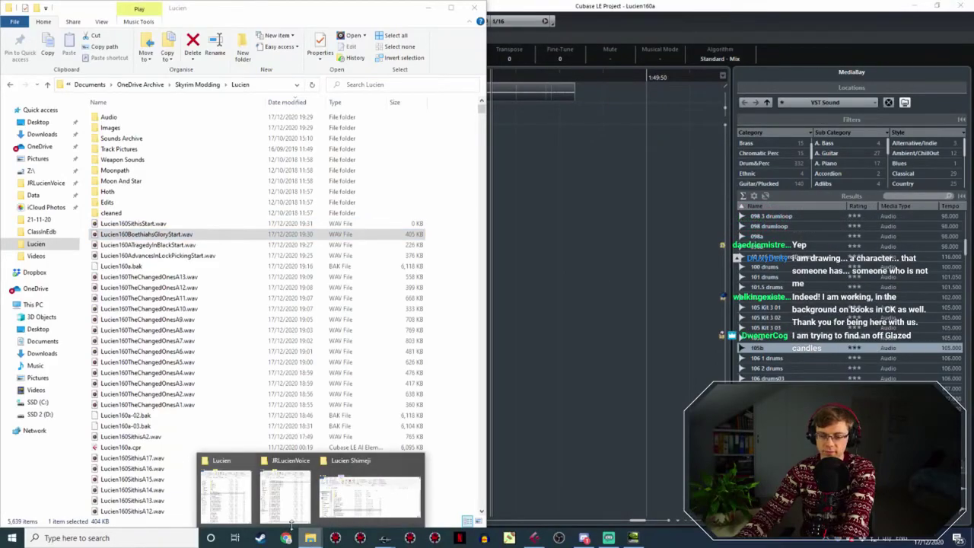
pyautogui.click(279, 504)
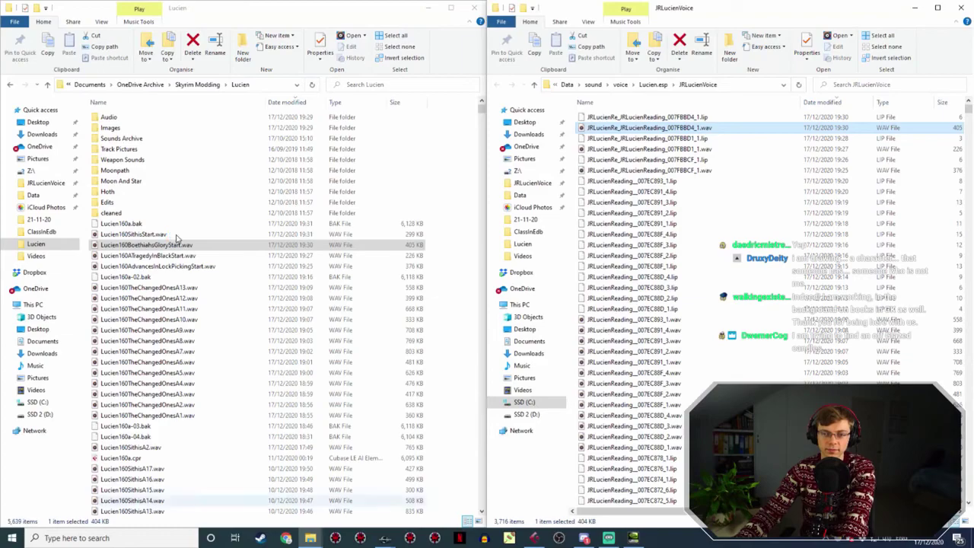
pyautogui.click(169, 234)
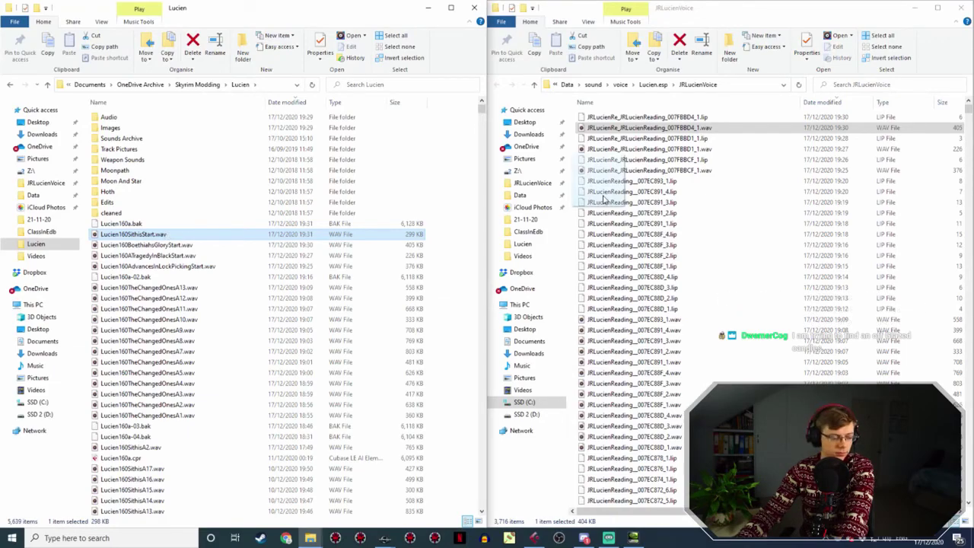
pyautogui.moveTo(608, 195); pyautogui.dragTo(629, 186)
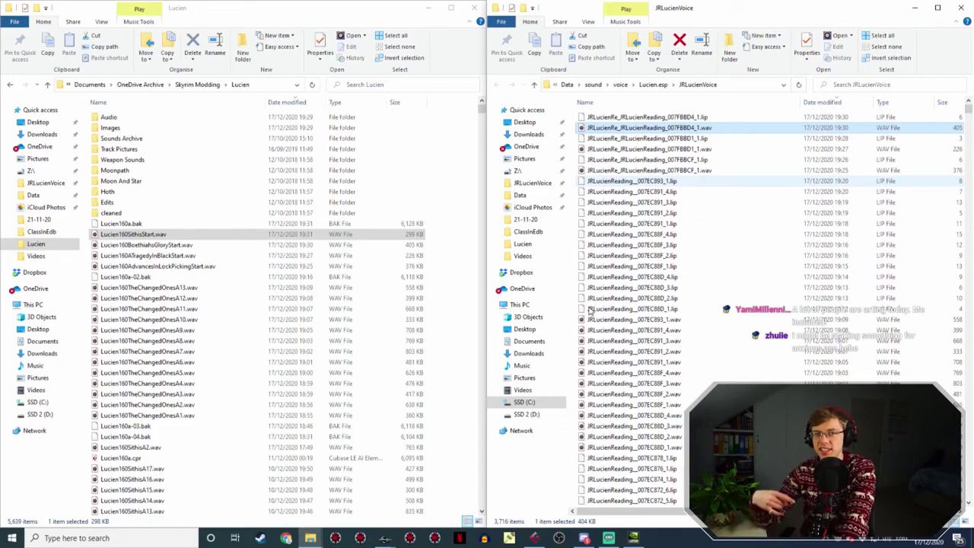
pyautogui.hotkey('ctrl', 'v')
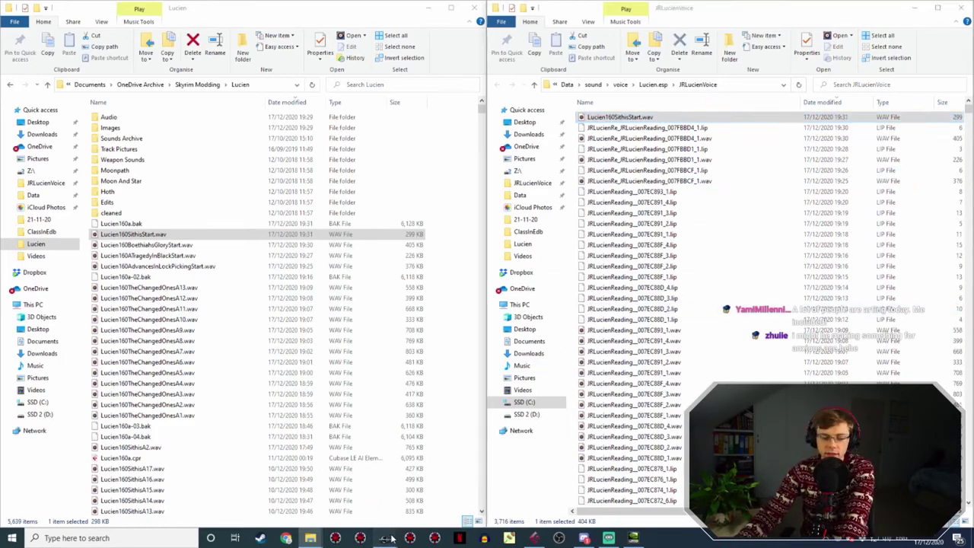
# Copy the Sithis response's voice filename in Creation Kit and rename Lucien160SithisStart.wav in File Explorer as JRLucienRe_JRLucienReading_007FBBD6_1.wav.
pyautogui.moveTo(386, 537)
pyautogui.click(441, 491)
pyautogui.doubleClick(358, 157)
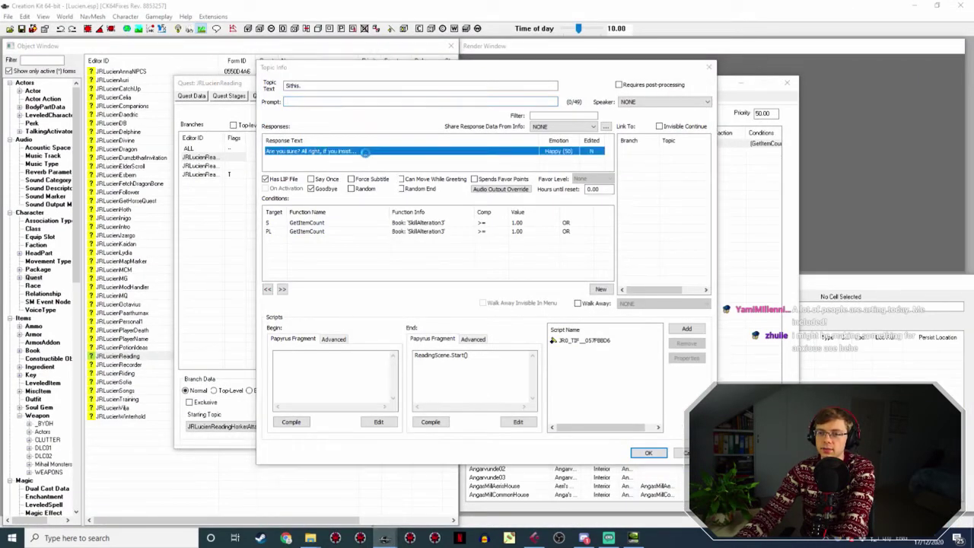
pyautogui.doubleClick(426, 266)
pyautogui.hotkey('ctrl', 'c')
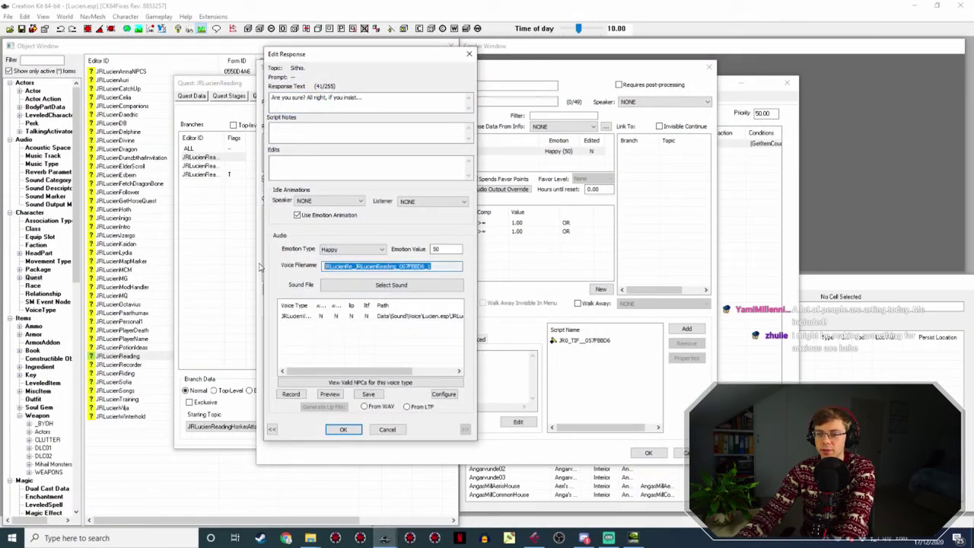
pyautogui.click(310, 537)
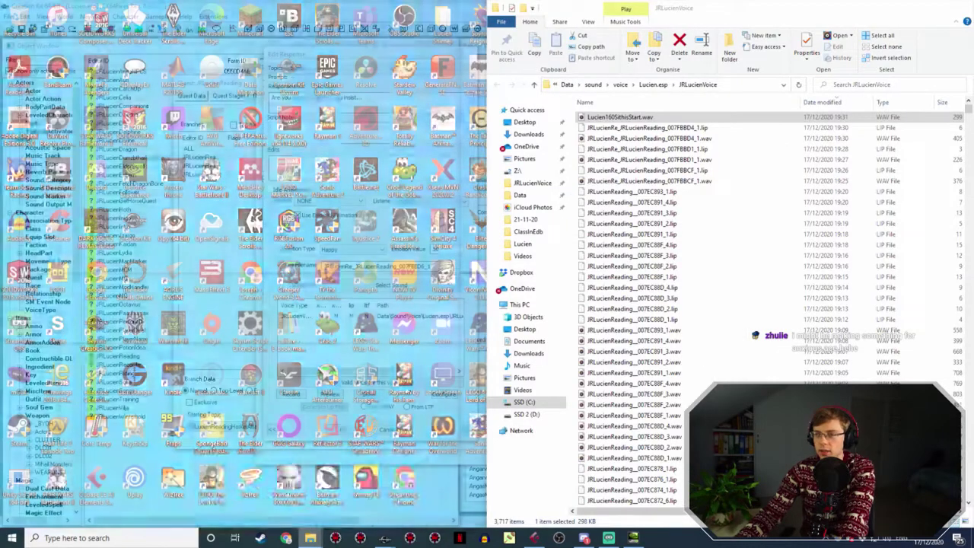
pyautogui.click(242, 491)
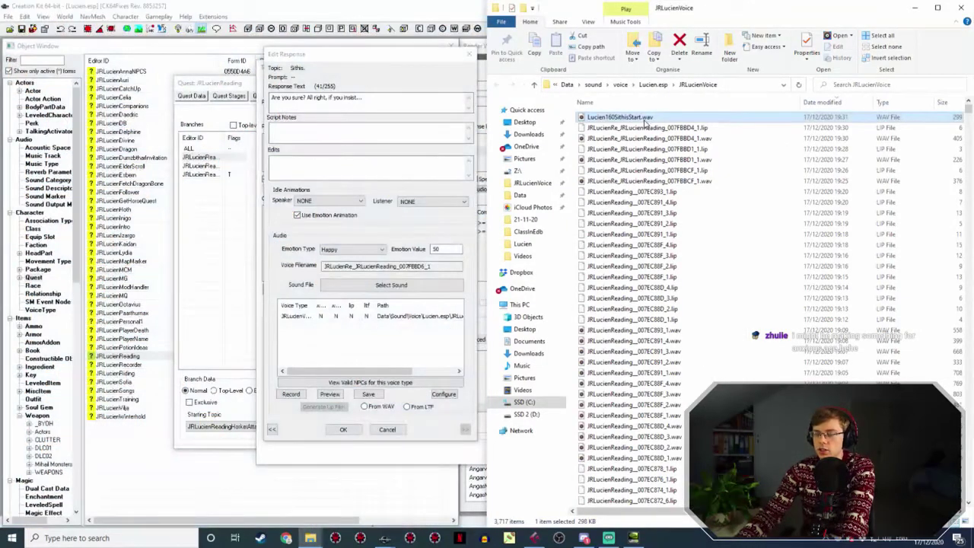
pyautogui.press('F2')
pyautogui.hotkey('ctrl', 'v')
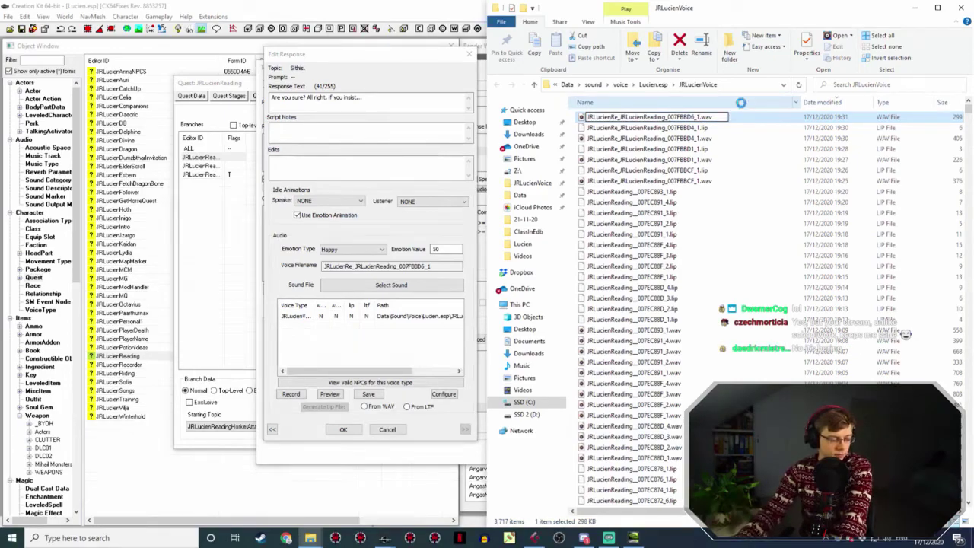
pyautogui.press('Return')
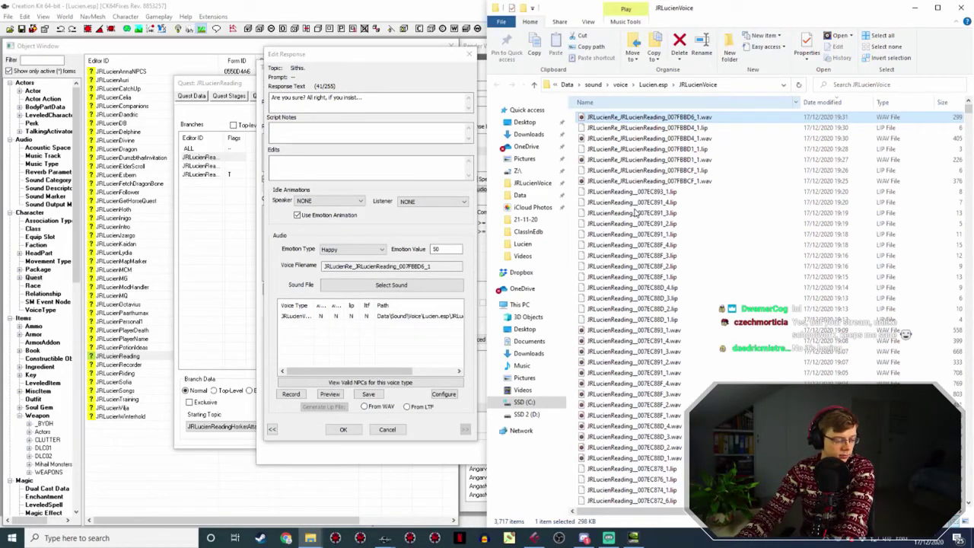
# Generate the lip file for the Sithis response in Creation Kit and accept the response and its topic info.
pyautogui.click(348, 431)
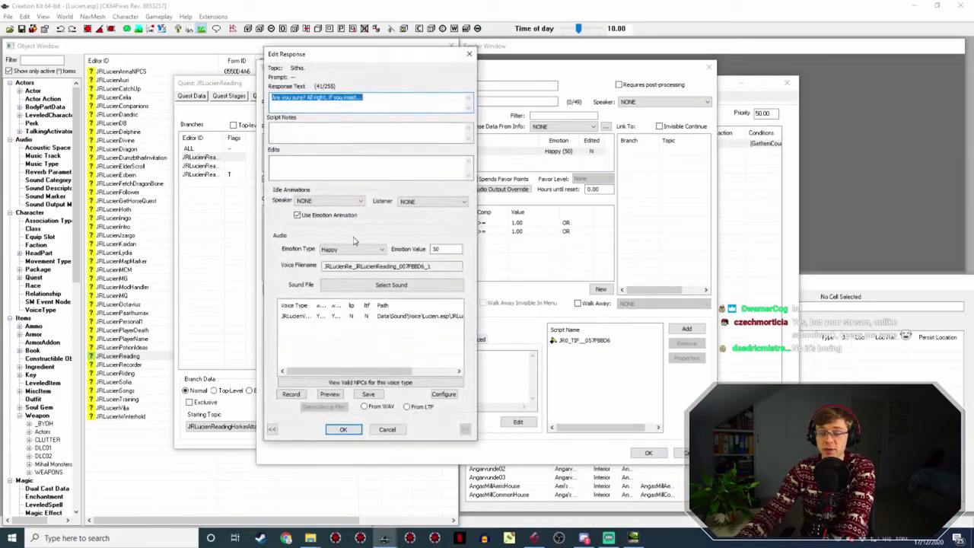
pyautogui.click(381, 315)
pyautogui.click(343, 431)
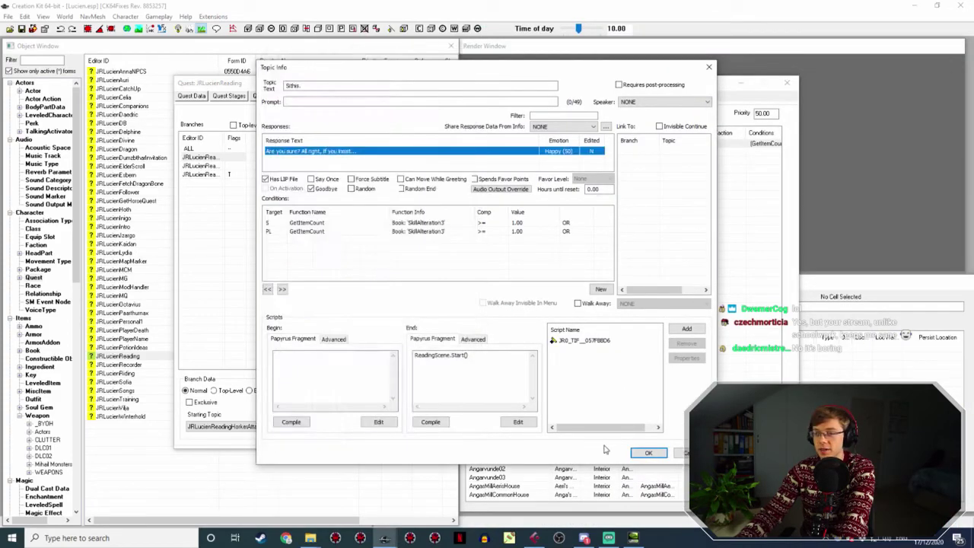
pyautogui.click(649, 452)
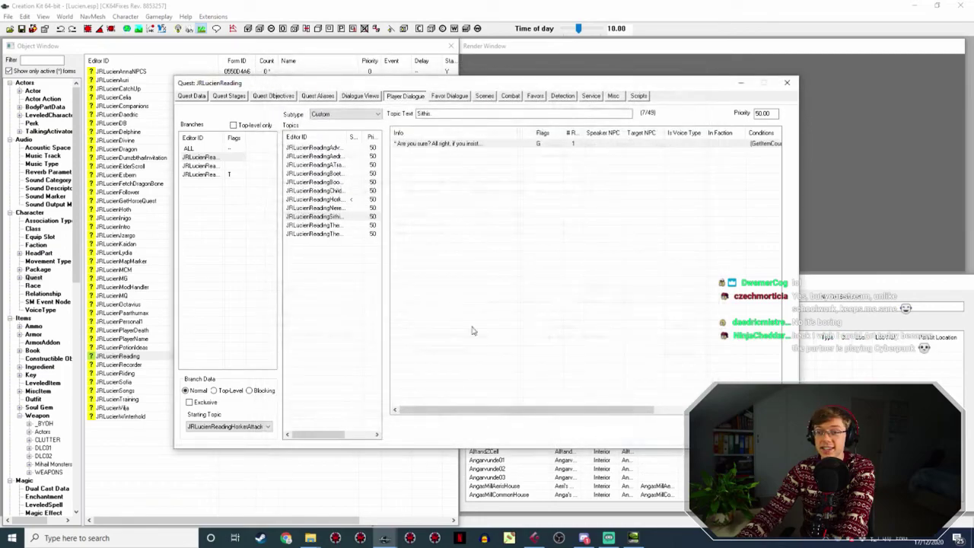
# Open the topic info of The Changed Ones topic in the JRLucienReading quest.
pyautogui.click(320, 225)
pyautogui.click(461, 143)
pyautogui.doubleClick(461, 143)
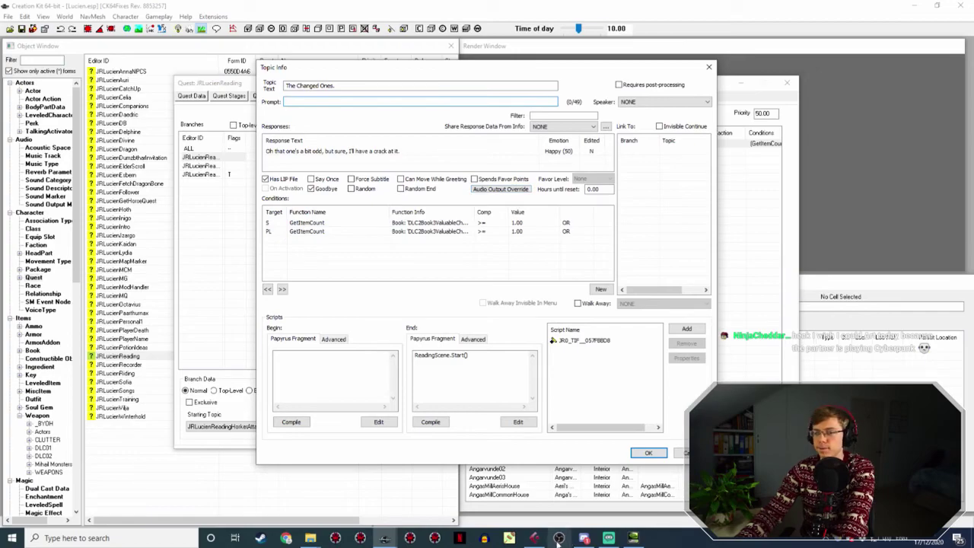
# Record a voice take about 8.6 seconds long on Audio 01 in Cubase from 1:49:48, consulting The Changed Ones response in Creation Kit.
pyautogui.click(534, 537)
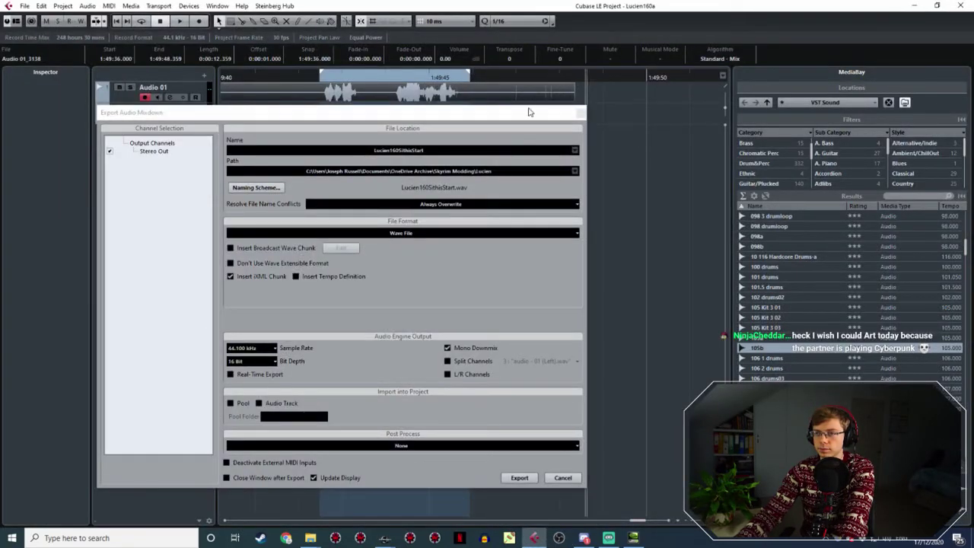
pyautogui.moveTo(528, 112); pyautogui.dragTo(537, 416)
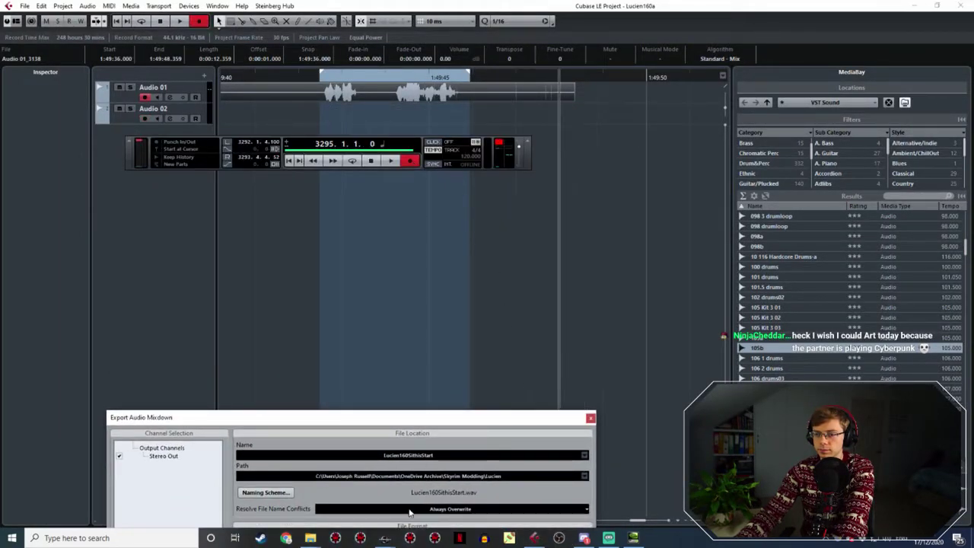
pyautogui.click(384, 538)
pyautogui.click(428, 498)
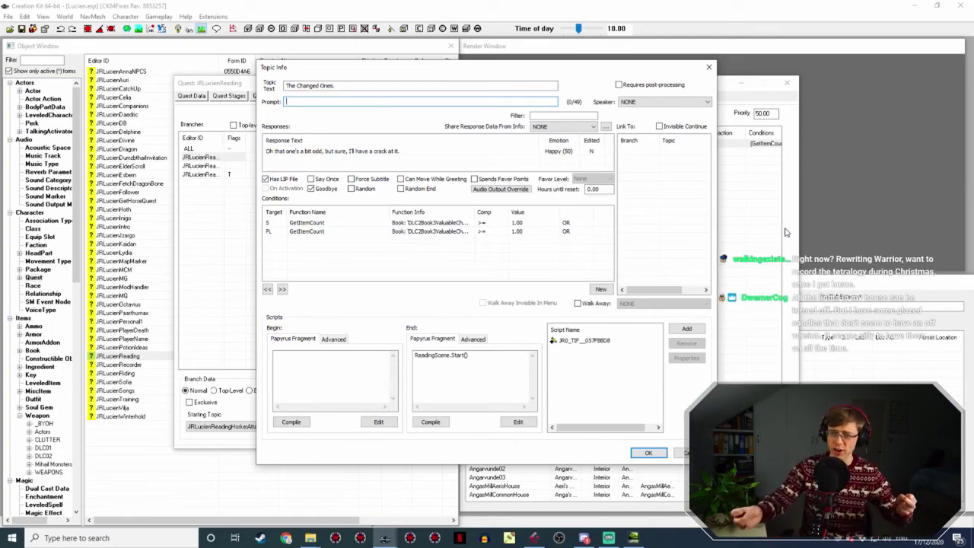
pyautogui.click(535, 537)
# Change The Changed Ones response text in Creation Kit to "Oh that one's a bit... unusual, but sure, I'll have a crack at it.".
pyautogui.moveTo(390, 540)
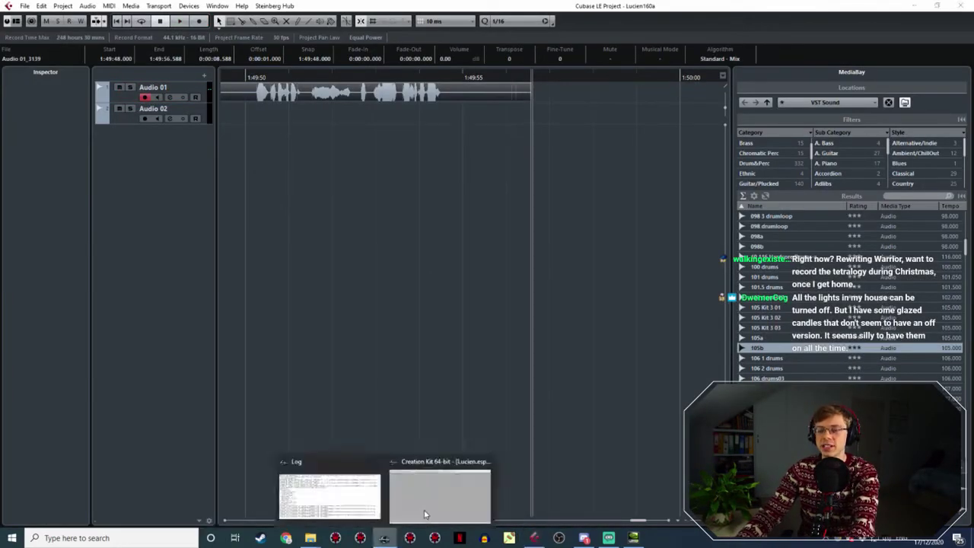
pyautogui.click(426, 515)
pyautogui.doubleClick(337, 152)
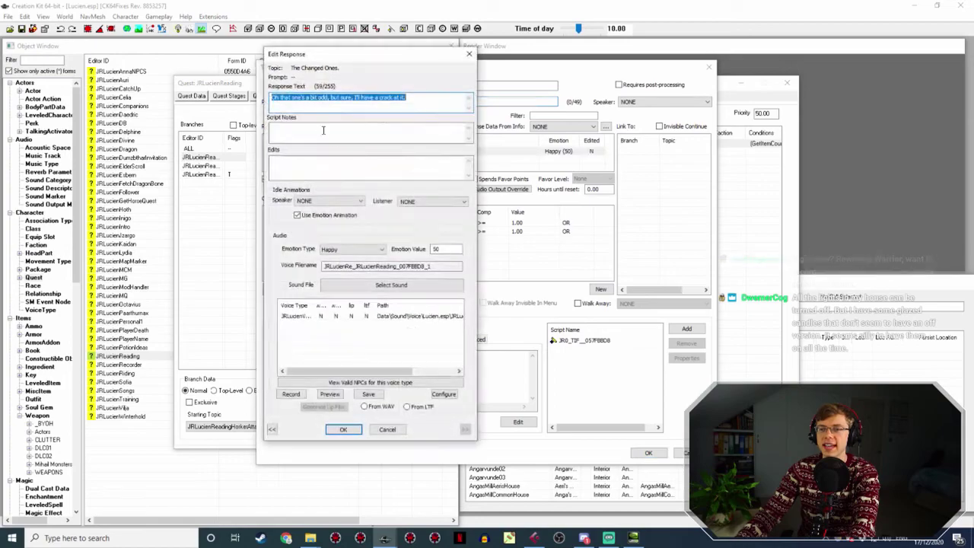
pyautogui.doubleClick(324, 97)
pyautogui.write('unusual')
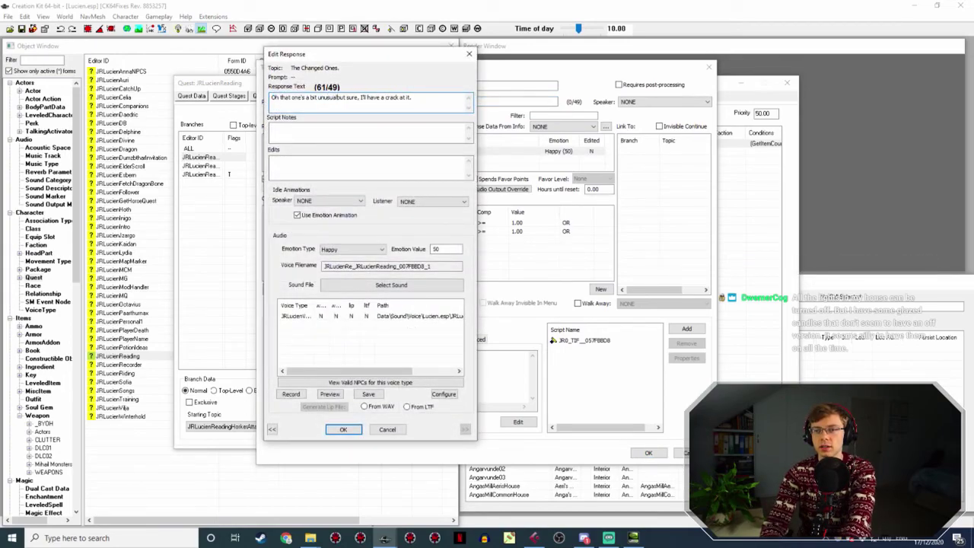
pyautogui.write(', ')
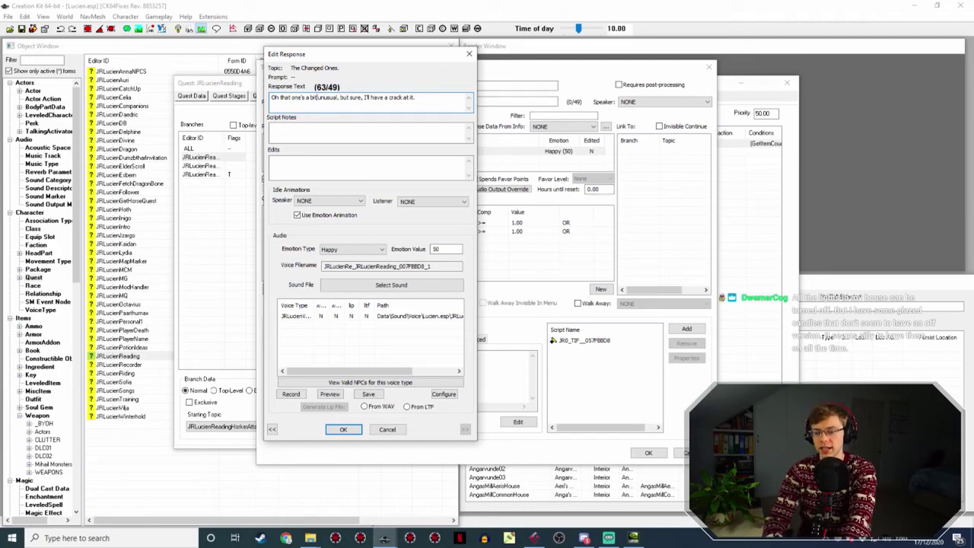
pyautogui.write('...')
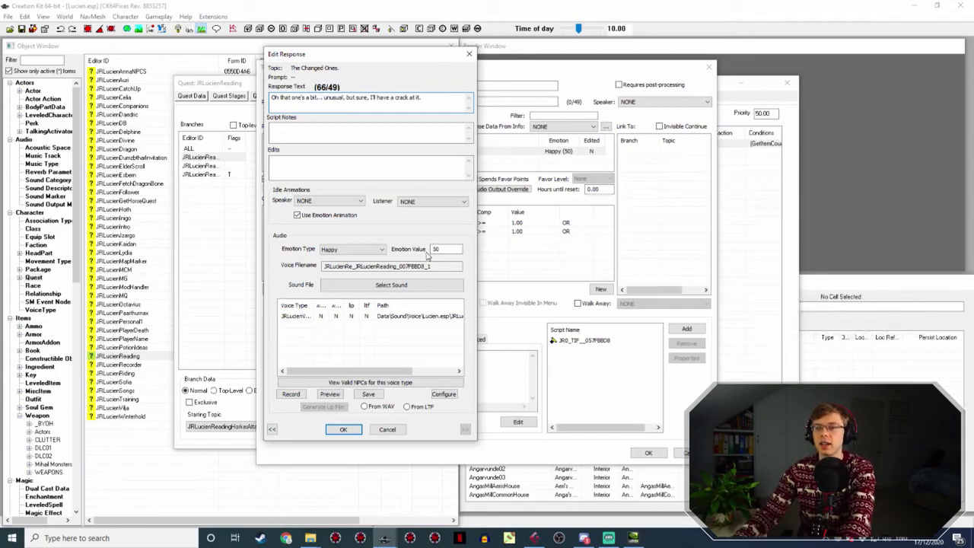
# Copy The Changed Ones response's voice filename and bring up the JRLucienVoice folder in File Explorer.
pyautogui.doubleClick(380, 266)
pyautogui.click(311, 538)
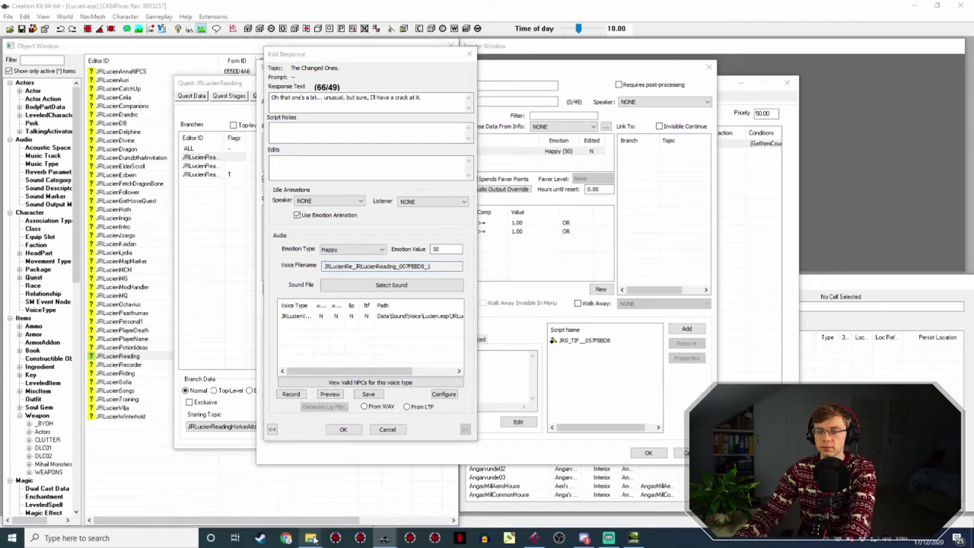
pyautogui.click(289, 509)
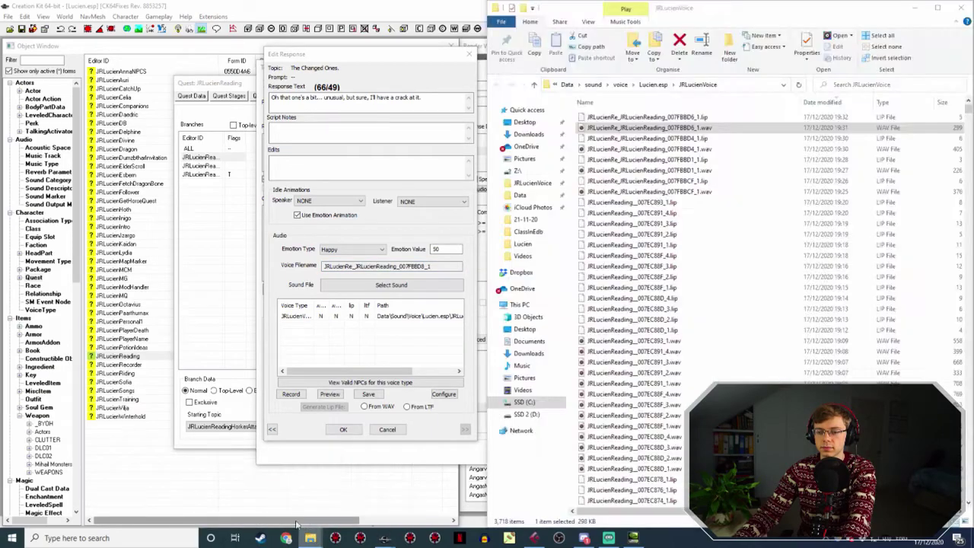
# Play the new take in Cubase from 1:49:50 and set the locator range around the spoken line, from about 1:49:50.2 to 1:49:54.6.
pyautogui.click(535, 538)
pyautogui.click(248, 77)
pyautogui.press('space')
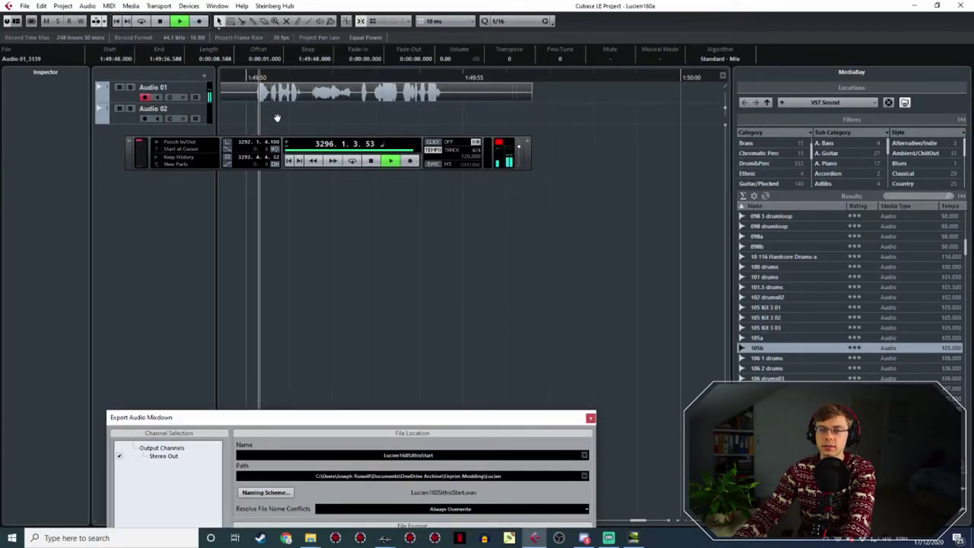
pyautogui.moveTo(259, 74); pyautogui.dragTo(544, 74)
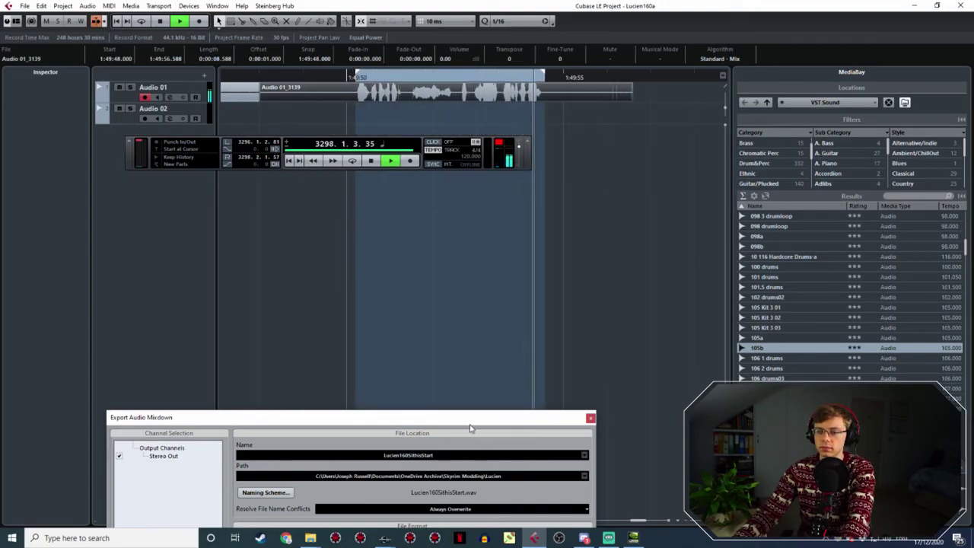
# Name the mixdown Lucien160TheChangedOnesStart and export the located range as a wave file.
pyautogui.moveTo(470, 417); pyautogui.dragTo(458, 270)
pyautogui.click(414, 312)
pyautogui.moveTo(411, 312); pyautogui.dragTo(398, 320)
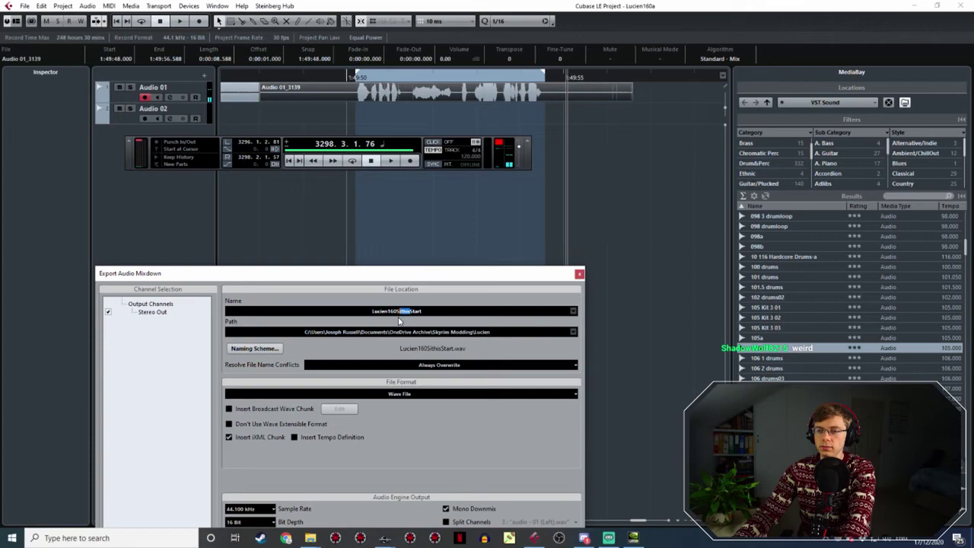
pyautogui.write('TheCh')
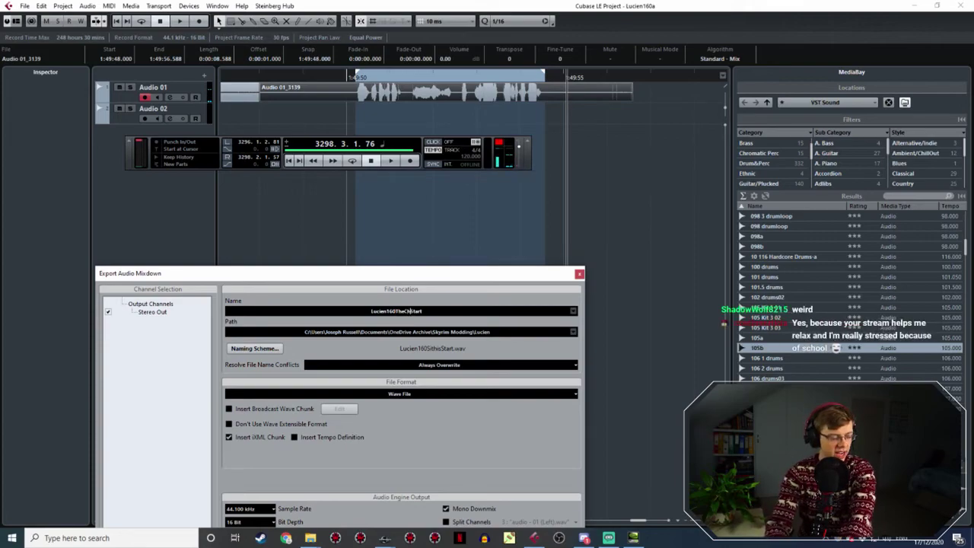
pyautogui.write('angedOne')
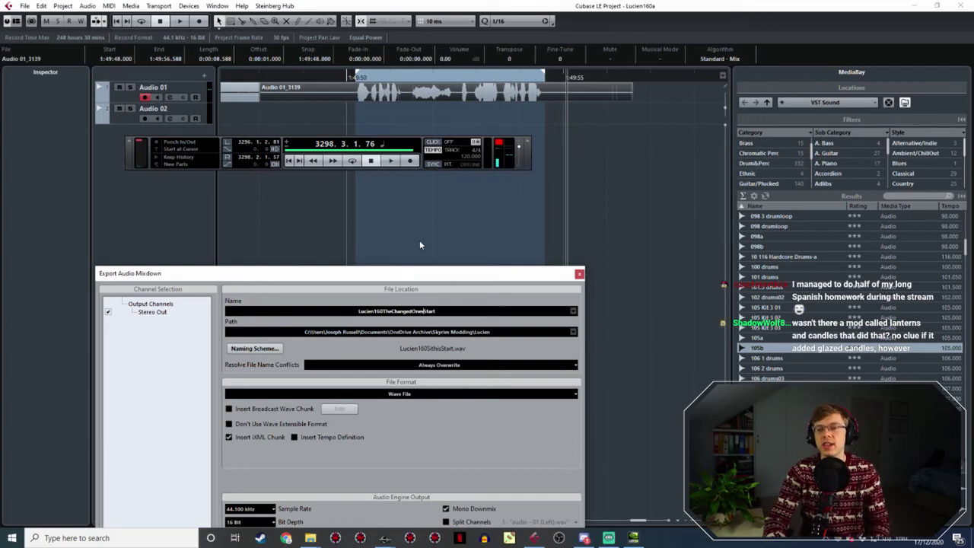
pyautogui.moveTo(490, 282); pyautogui.dragTo(441, 104)
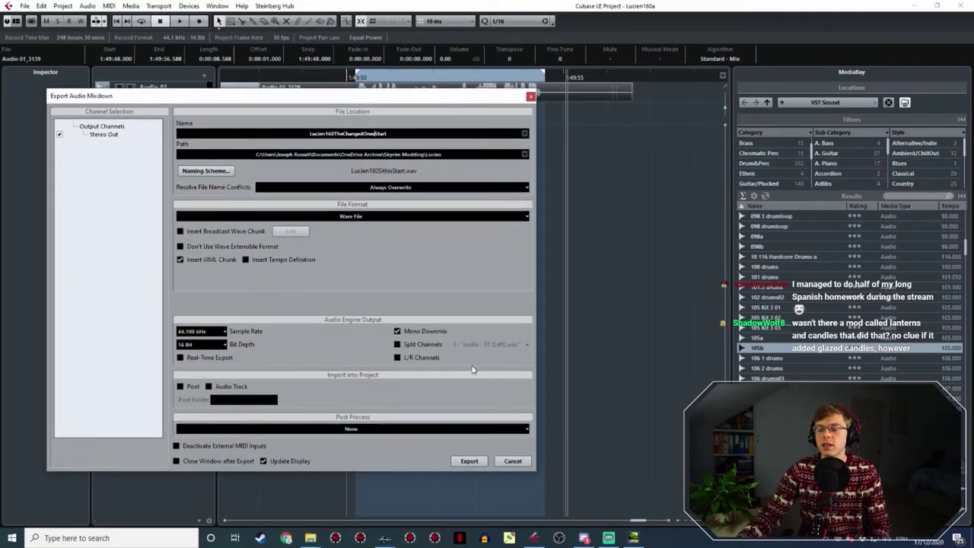
pyautogui.click(469, 461)
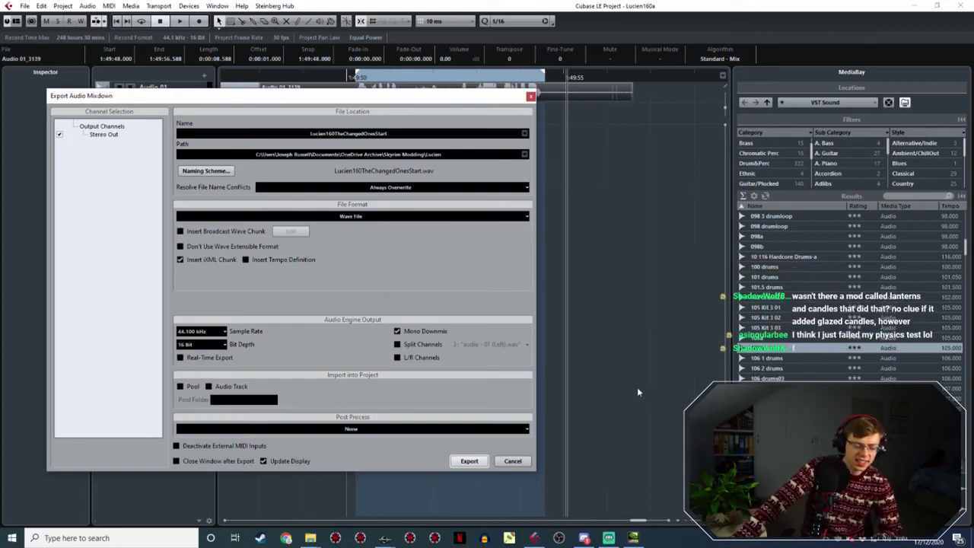
pyautogui.click(616, 199)
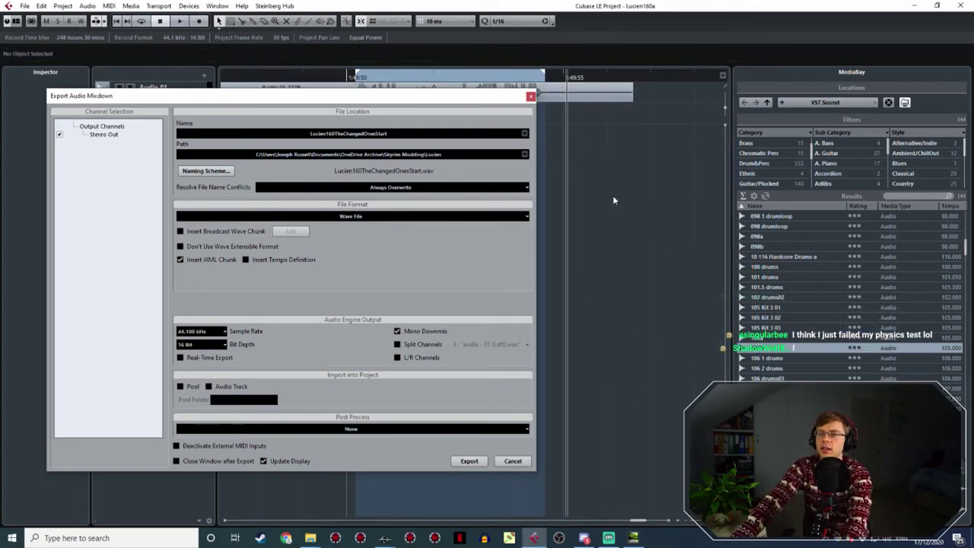
# Switch to File Explorer and copy Lucien160TheChangedOnesStart.wav from the Lucien folder into the JRLucienVoice folder.
pyautogui.keyDown('ctrl'); pyautogui.scroll(-5, 612, 195); pyautogui.keyUp('ctrl')
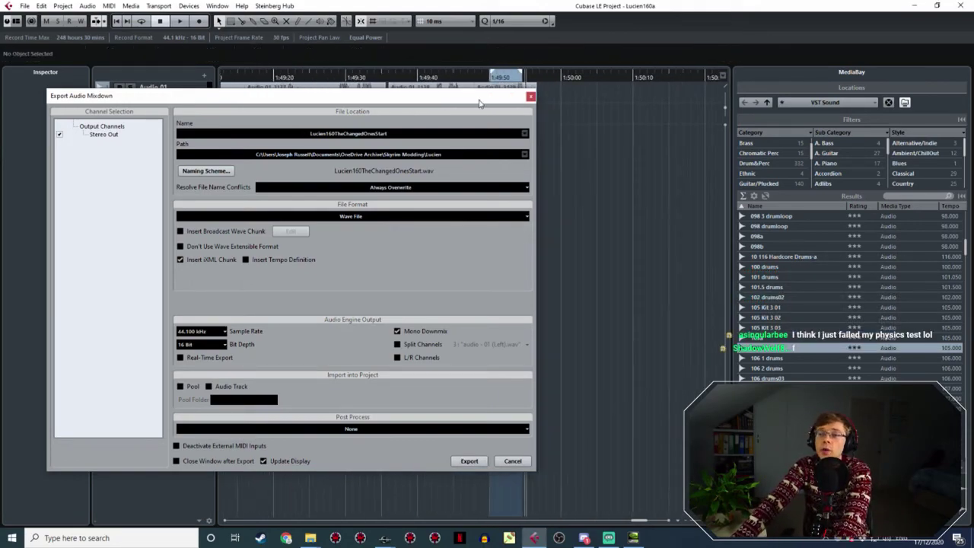
pyautogui.moveTo(480, 98); pyautogui.dragTo(543, 157)
pyautogui.keyDown('ctrl'); pyautogui.scroll(3, 576, 121); pyautogui.keyUp('ctrl')
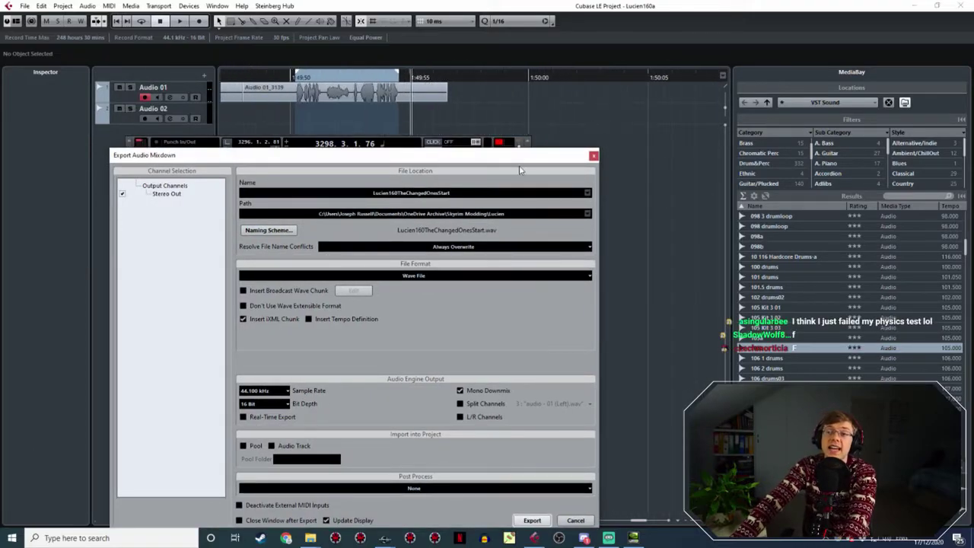
pyautogui.click(310, 537)
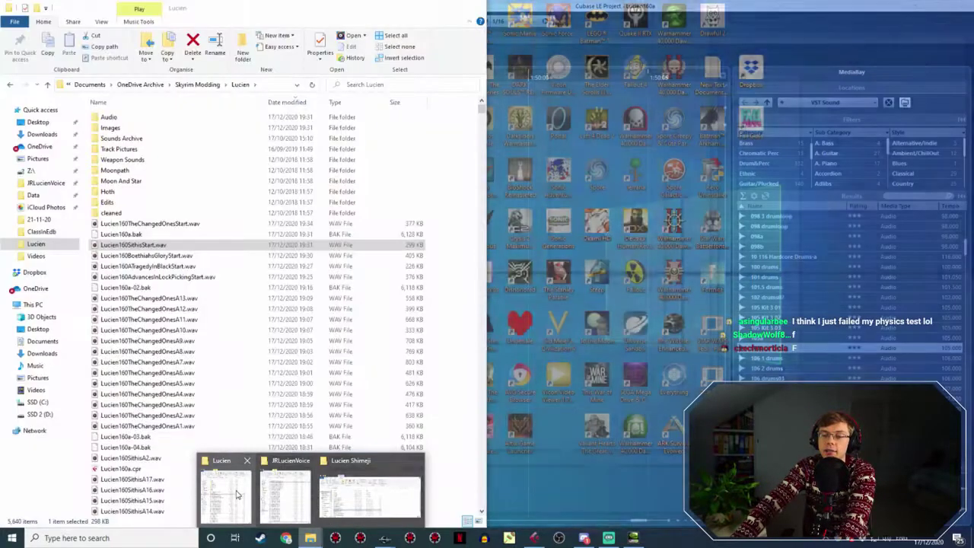
pyautogui.click(247, 498)
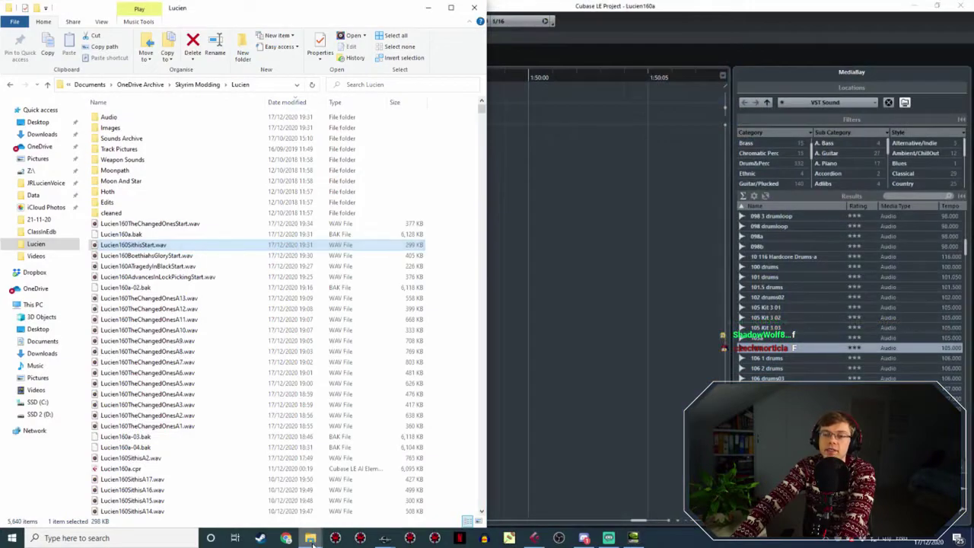
pyautogui.moveTo(310, 538)
pyautogui.click(285, 494)
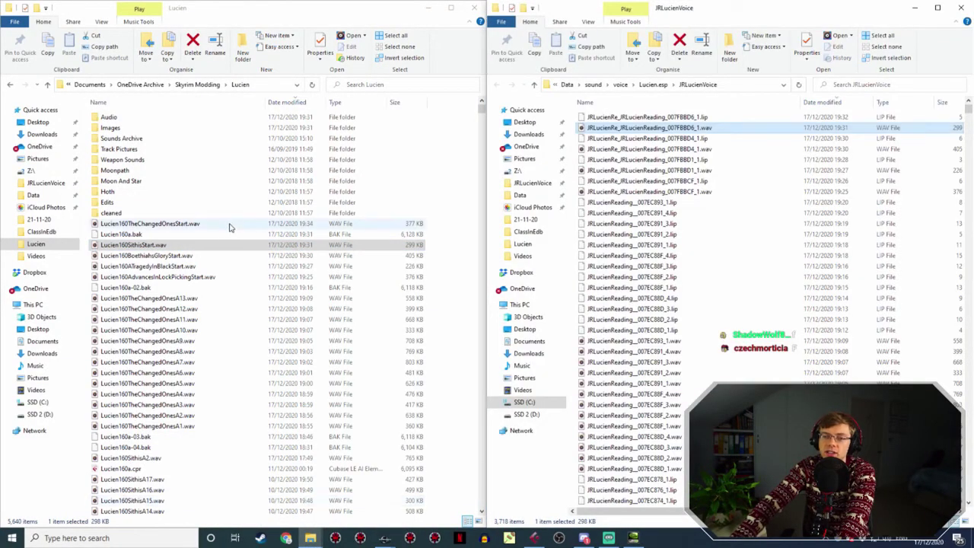
pyautogui.click(175, 224)
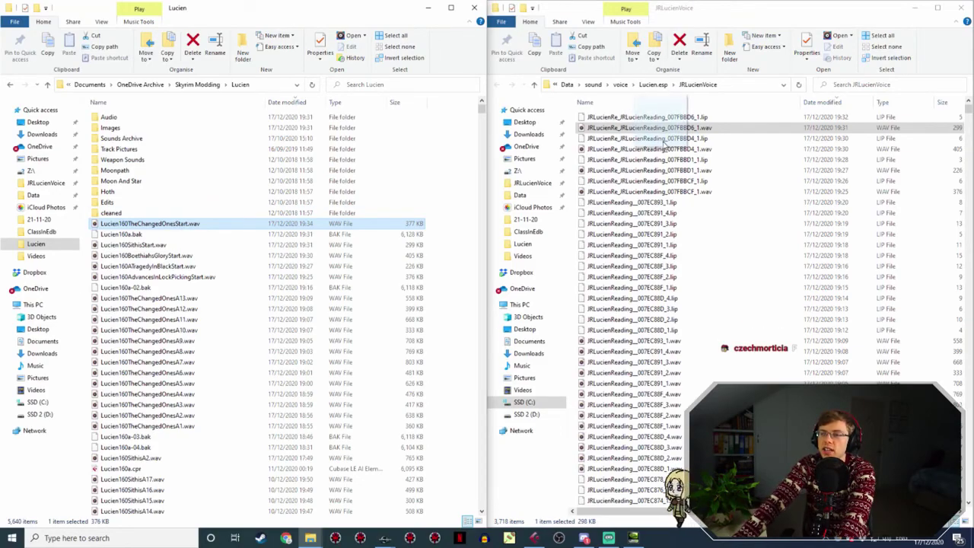
pyautogui.moveTo(668, 146); pyautogui.dragTo(665, 145)
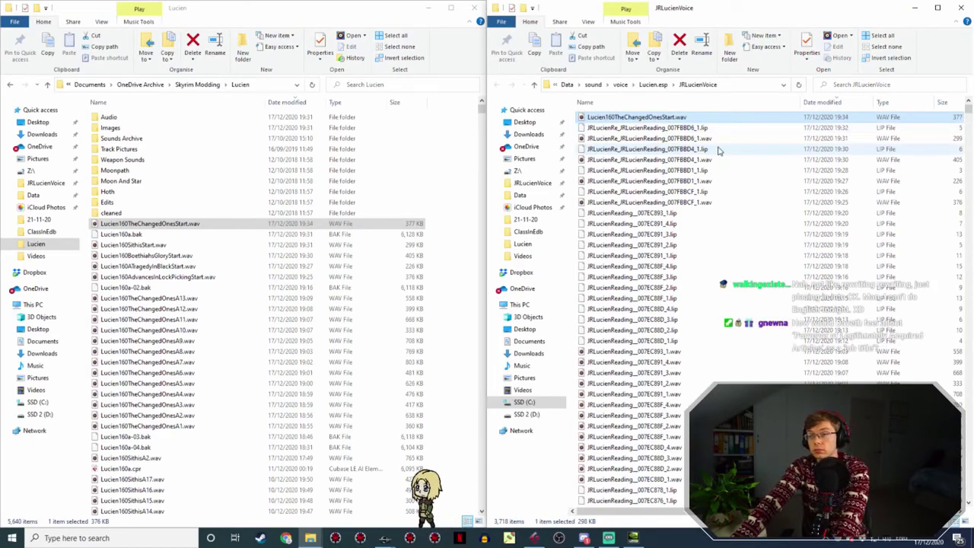
# Copy The Changed Ones response's voice filename from Creation Kit and rename the copied WAV to JRLucienRe_JRLucienReading_007FBBD8_1.
pyautogui.click(385, 537)
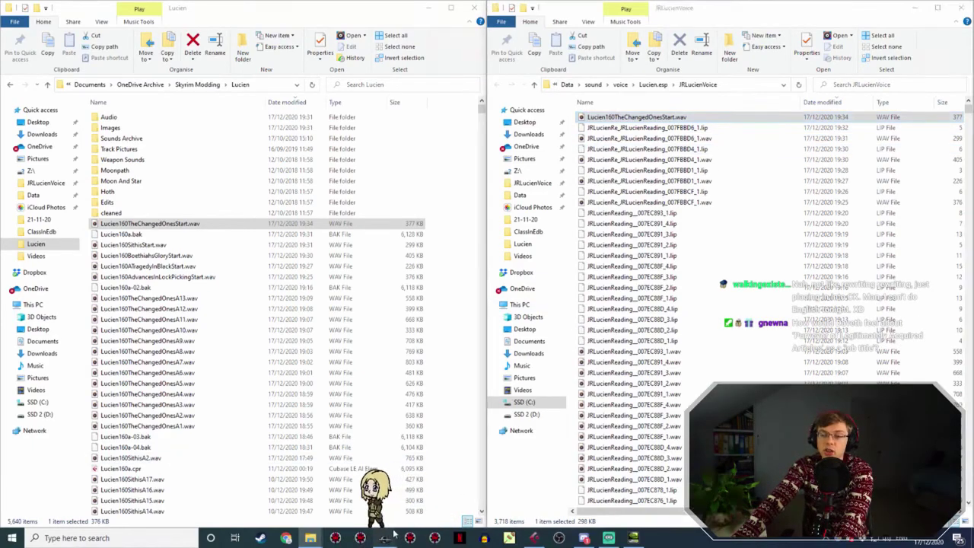
pyautogui.click(431, 499)
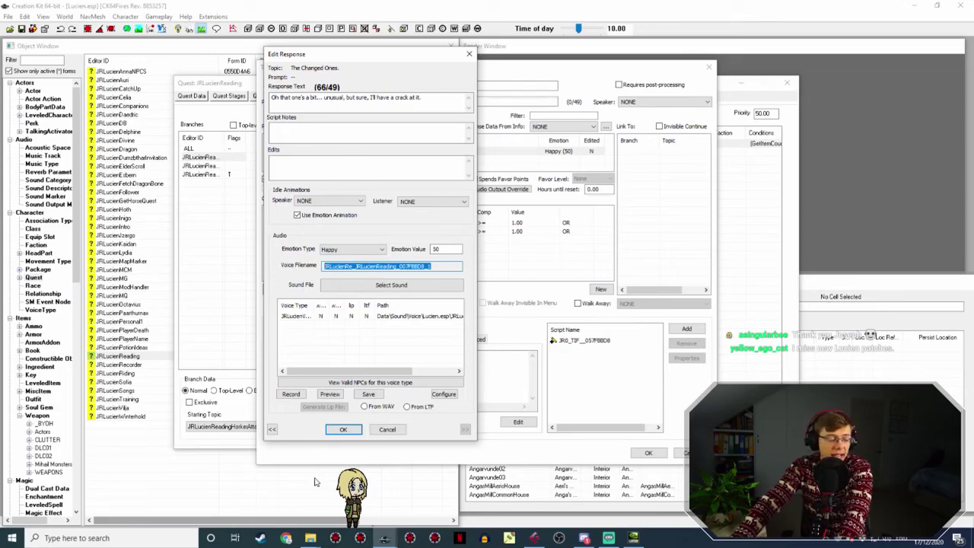
pyautogui.click(311, 538)
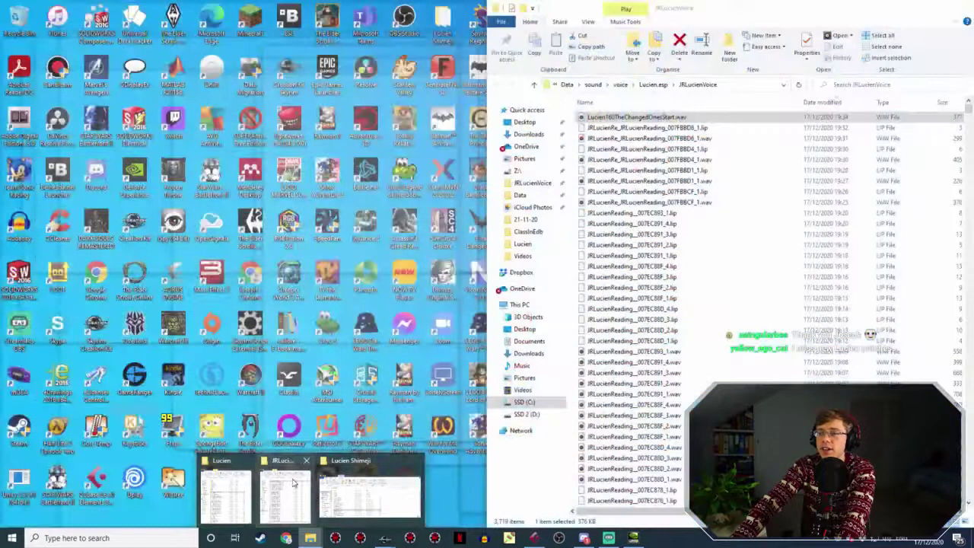
pyautogui.click(285, 493)
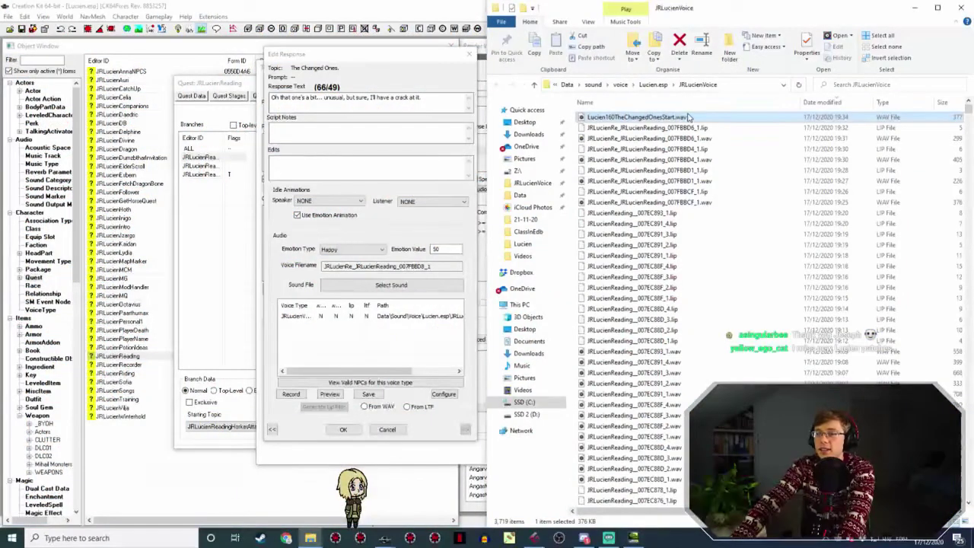
pyautogui.press('F2')
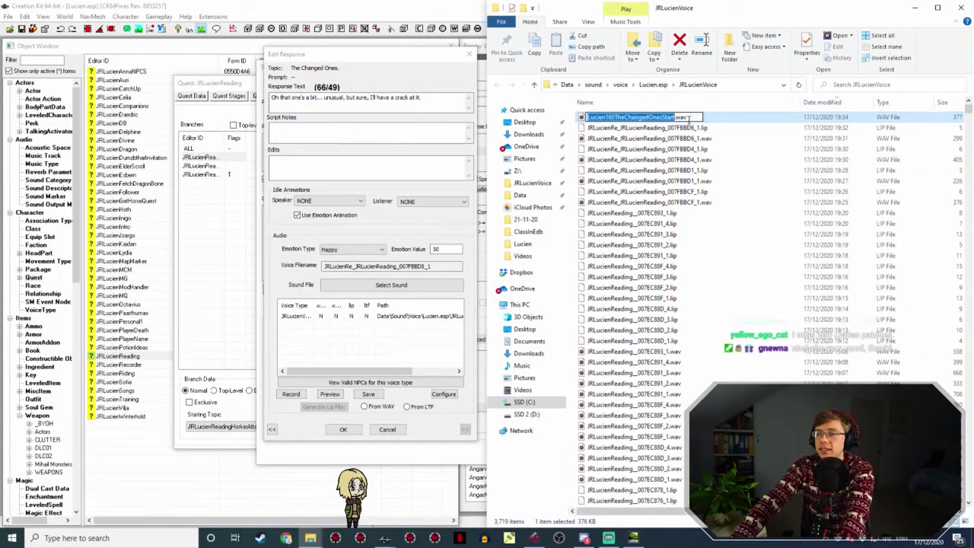
pyautogui.write('JRLucienRe_JRLucienReading_007FBBD8_1')
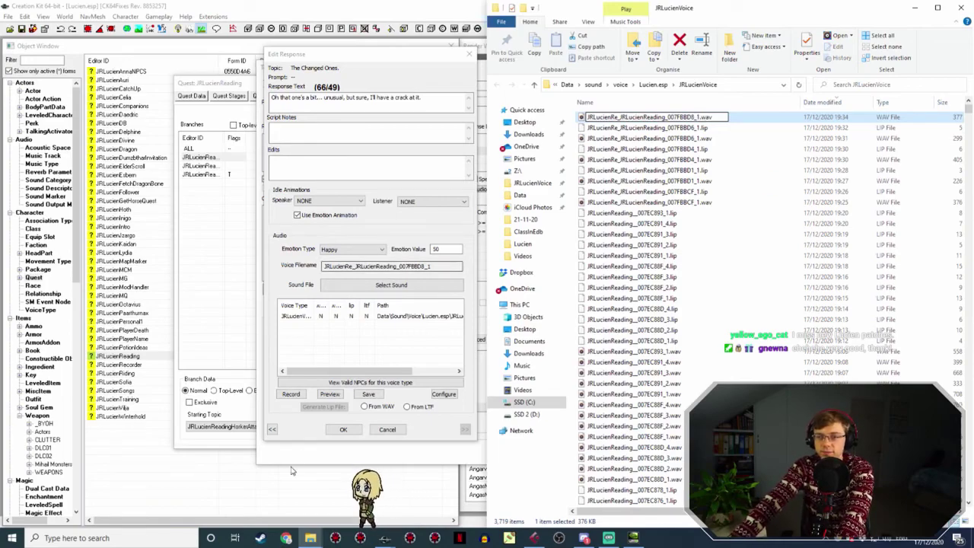
pyautogui.press('Return')
# Reopen The Changed Ones response to generate its lip file from the WAV, and save the topic info.
pyautogui.click(343, 429)
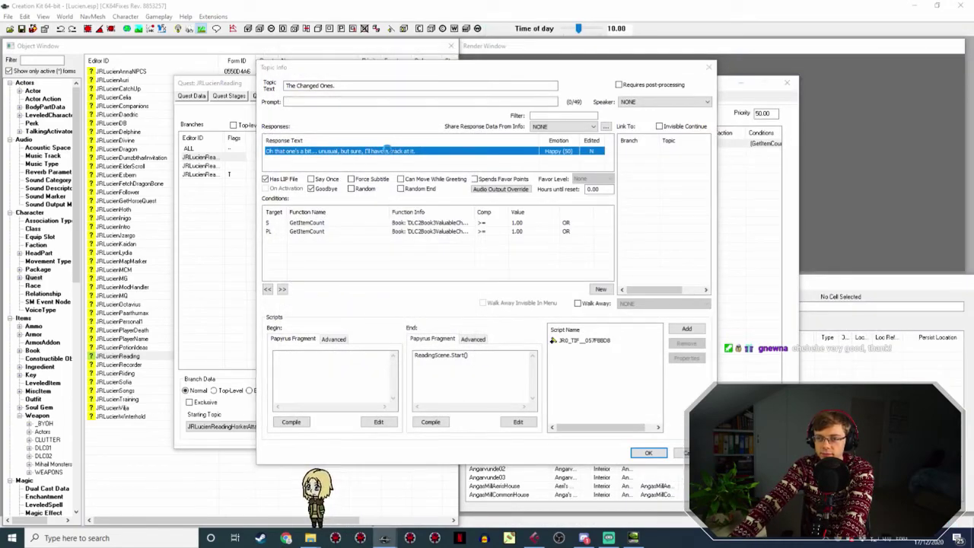
pyautogui.doubleClick(390, 150)
pyautogui.click(365, 406)
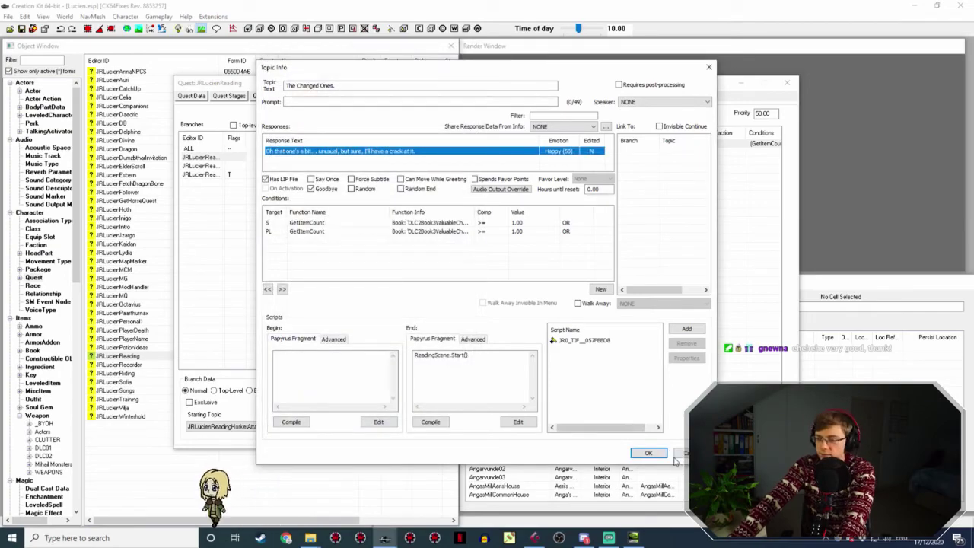
pyautogui.click(648, 453)
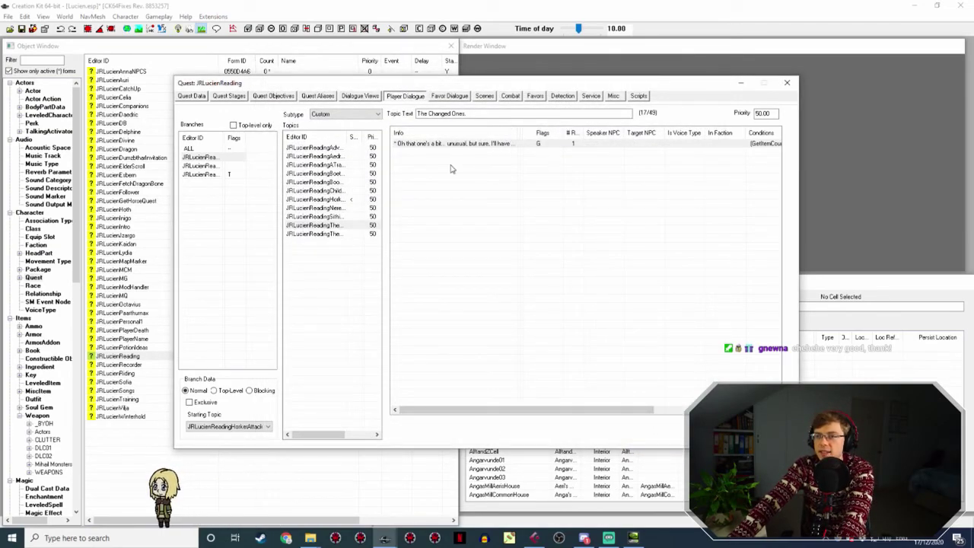
# Check the remaining topics and branches in the JRLucienReading quest's player dialogue, and close the quest.
pyautogui.click(335, 216)
pyautogui.click(339, 208)
pyautogui.click(334, 190)
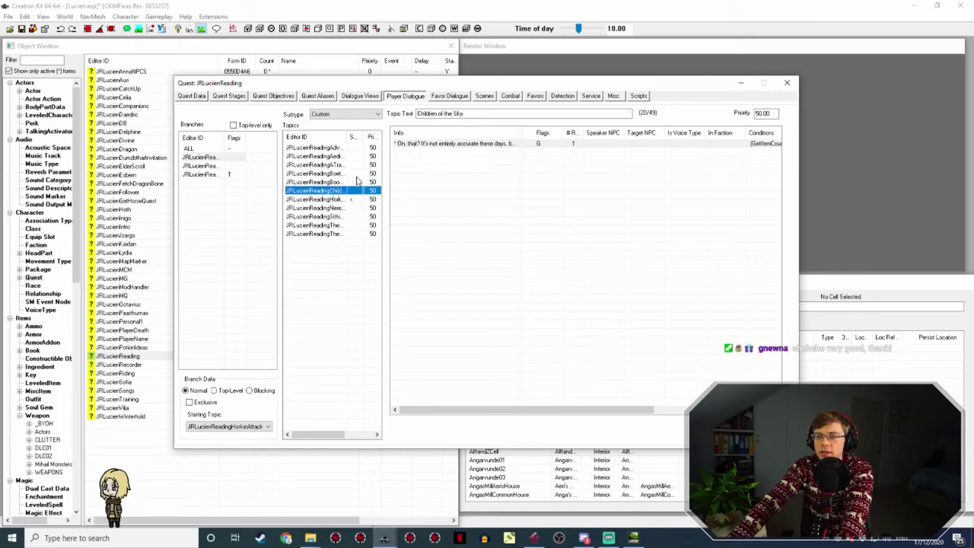
pyautogui.click(217, 174)
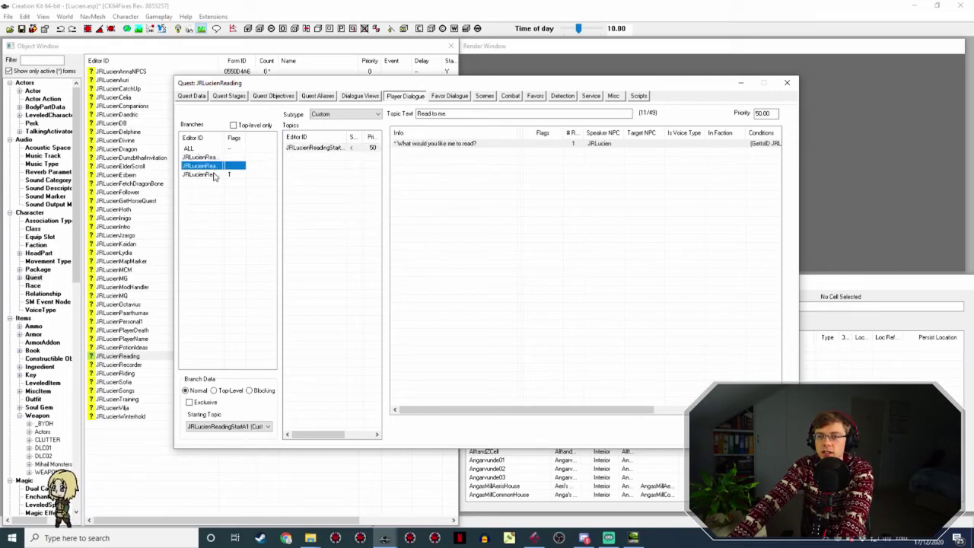
pyautogui.click(220, 175)
pyautogui.press('Escape')
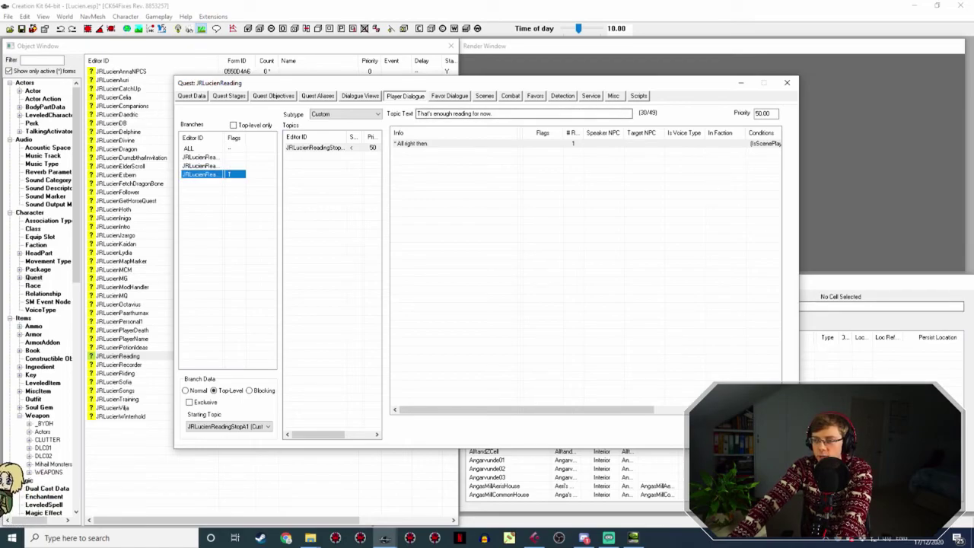
pyautogui.press('Escape')
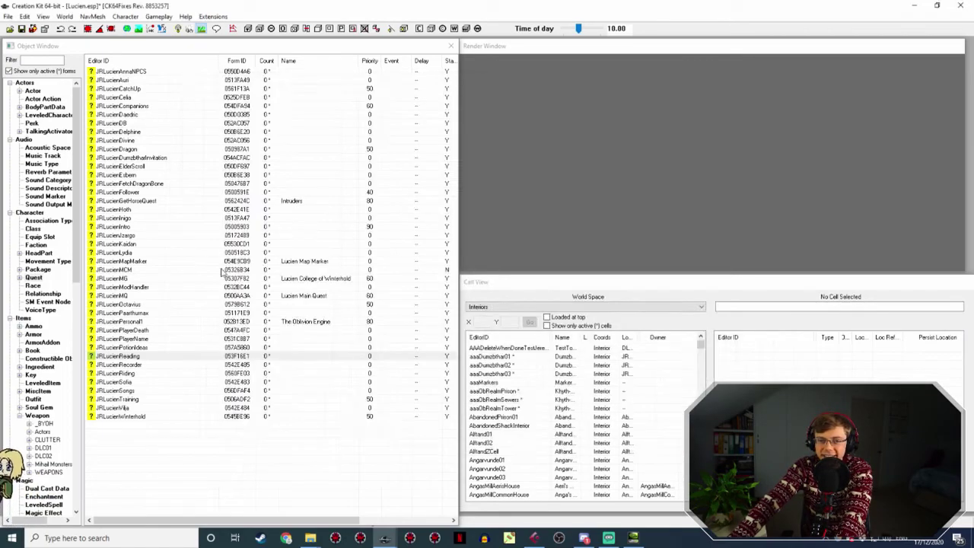
# Examine the JRLucienFollower quest's miscellaneous dialogue, covering the Idle, Hello, Goodbye and ActorCollidewithActor lines.
pyautogui.doubleClick(137, 192)
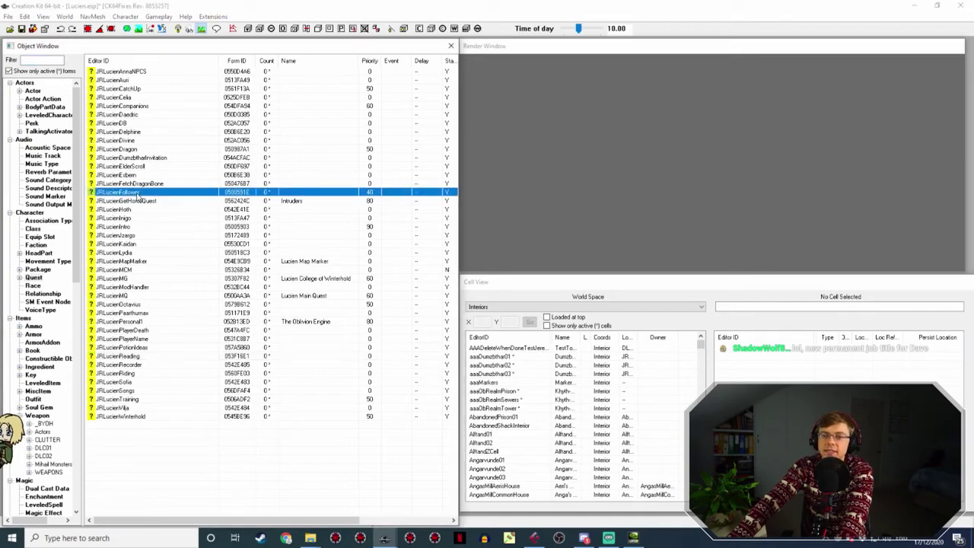
pyautogui.click(613, 96)
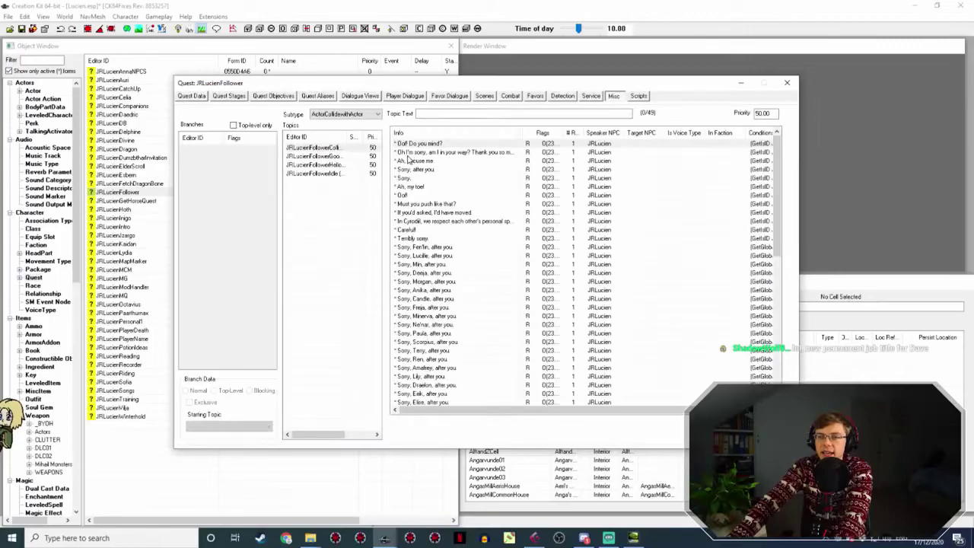
pyautogui.click(335, 174)
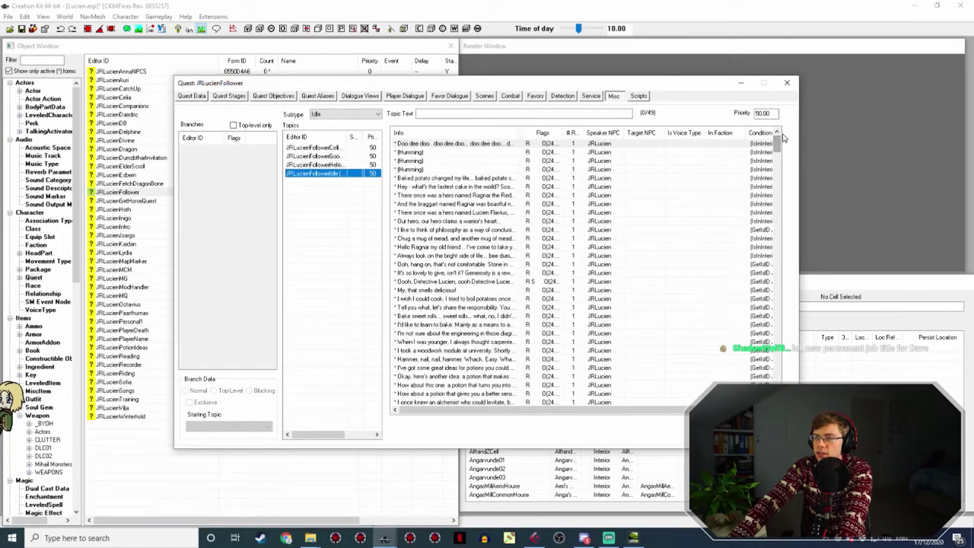
pyautogui.moveTo(776, 144); pyautogui.dragTo(789, 116)
pyautogui.press('Up')
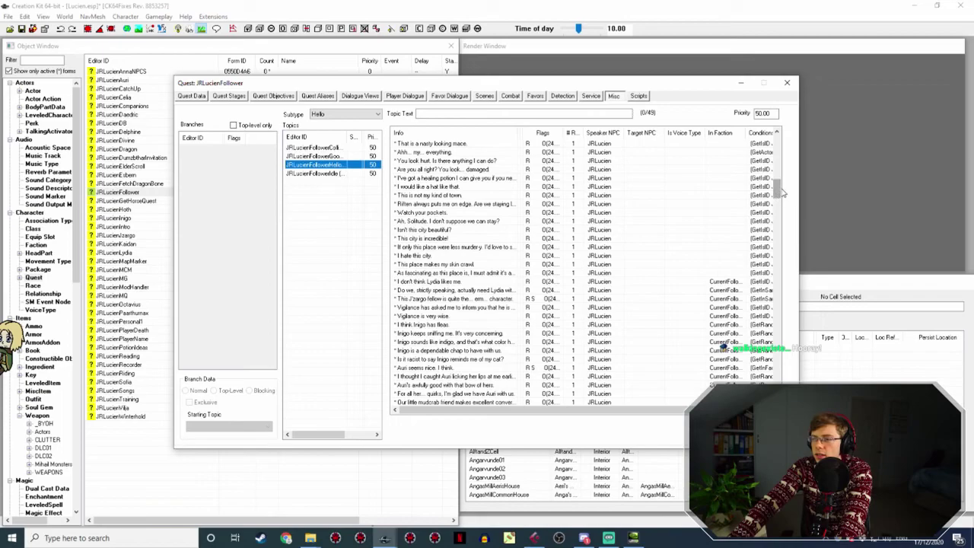
pyautogui.scroll(10, 776, 194)
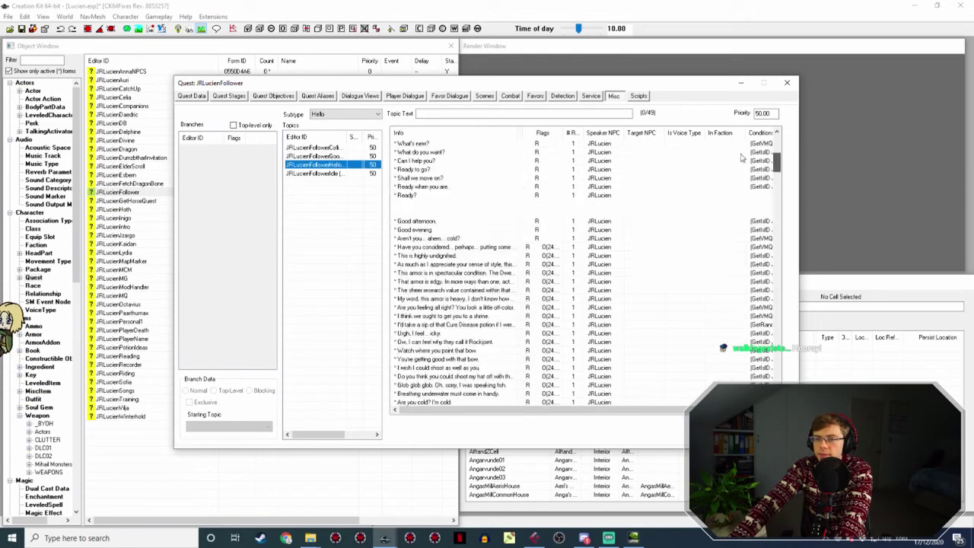
pyautogui.click(326, 156)
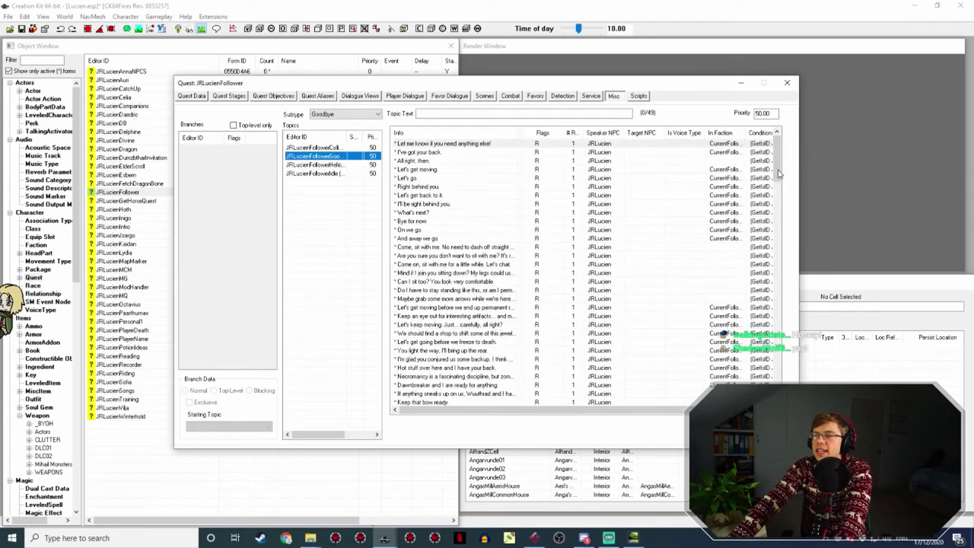
pyautogui.scroll(-6, 776, 171)
pyautogui.scroll(6, 776, 171)
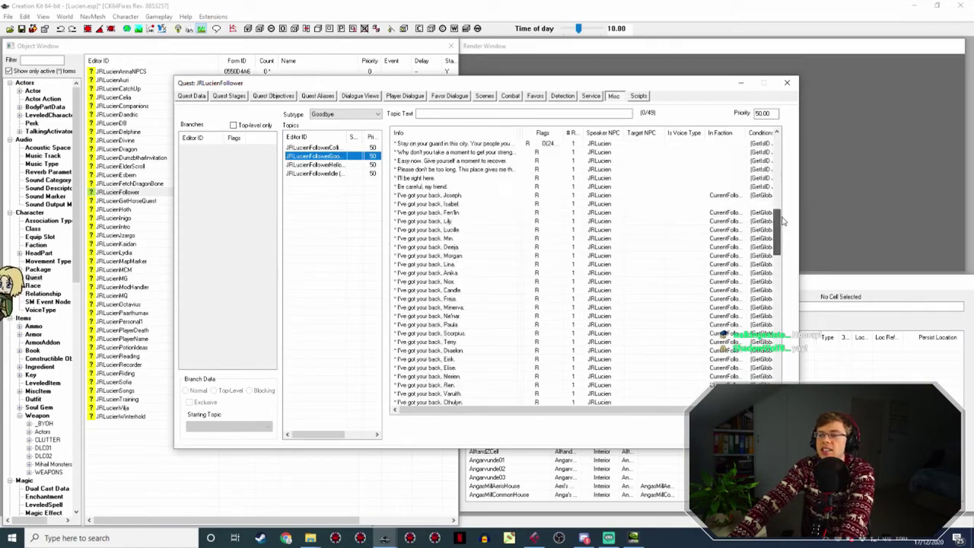
pyautogui.click(319, 148)
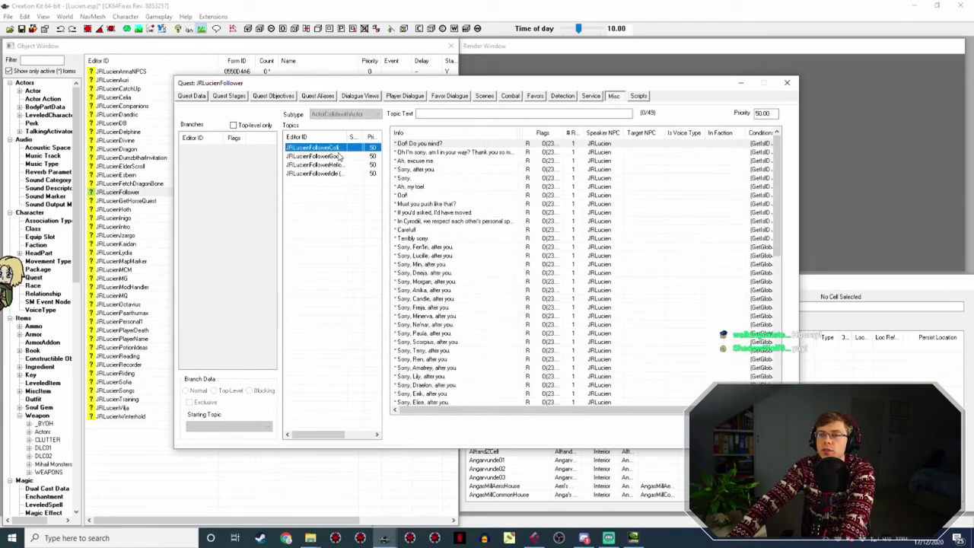
pyautogui.scroll(-10, 724, 357)
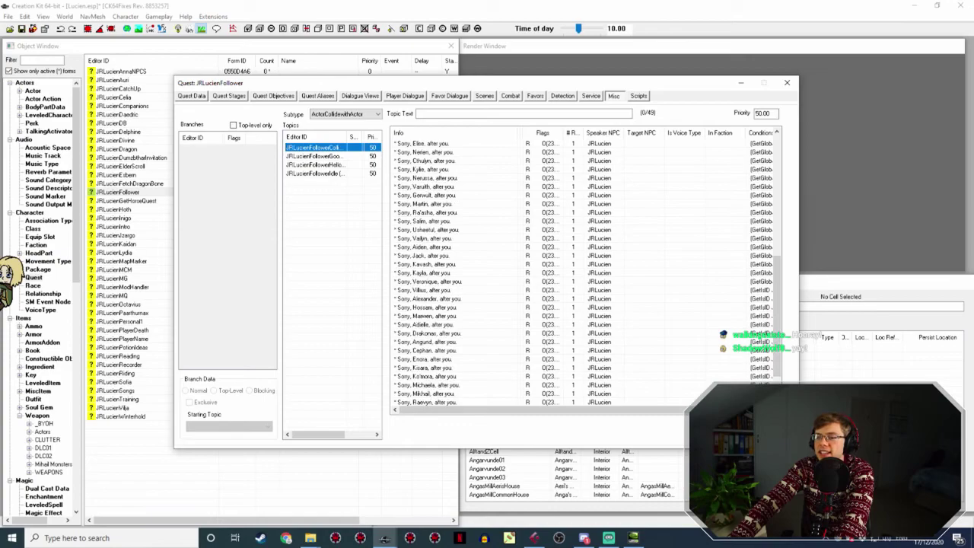
pyautogui.press('Escape')
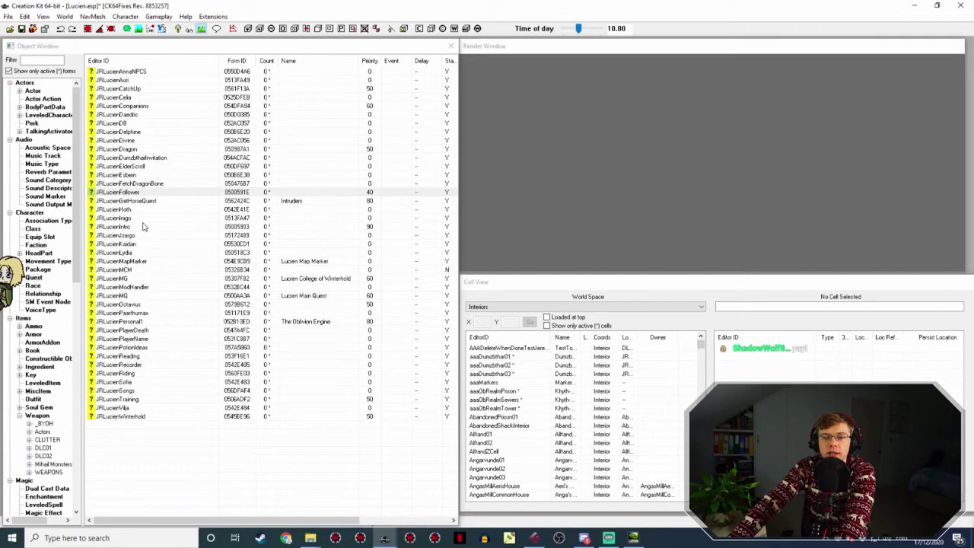
# Examine the "EXTERMINATE!" line in the dialogue action of the JRLucienPersonal1 quest's BossFightTaunts scene.
pyautogui.doubleClick(180, 323)
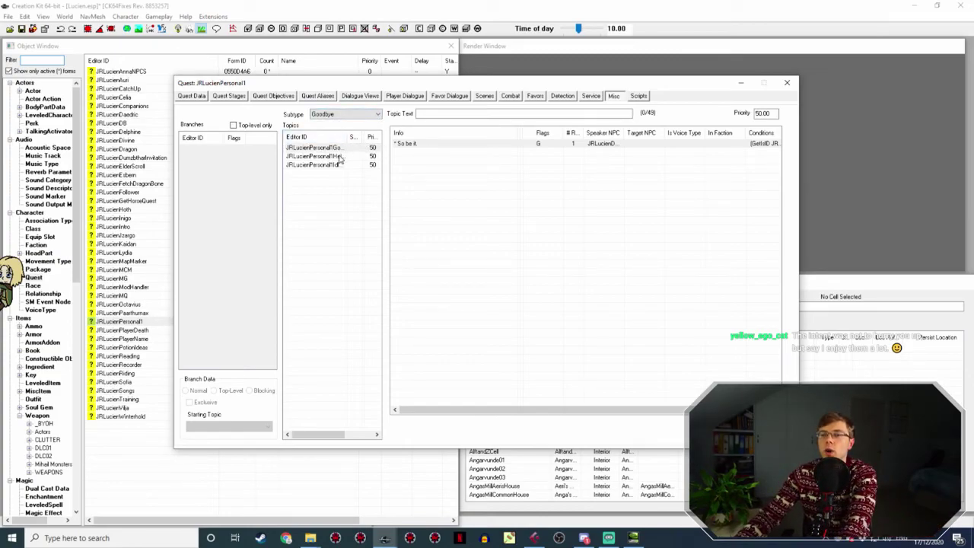
pyautogui.click(489, 99)
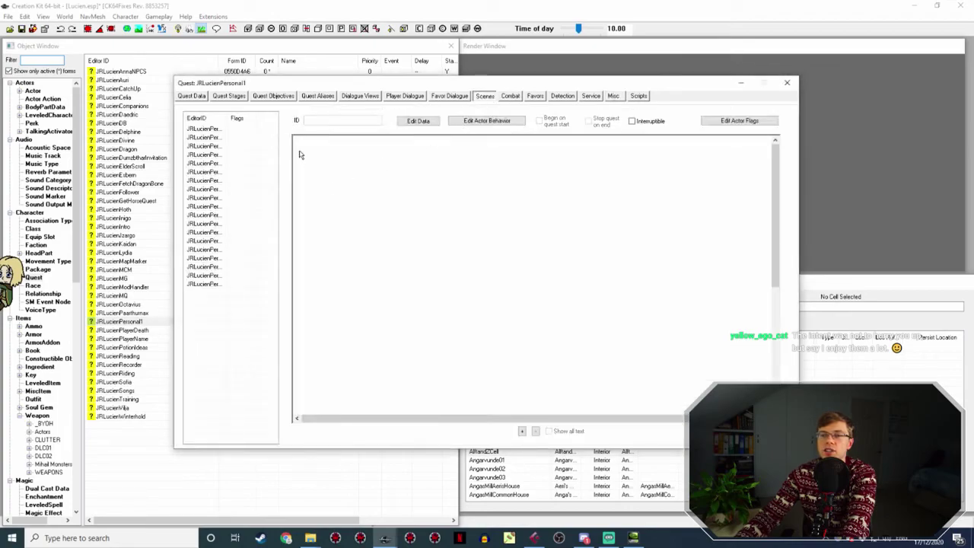
pyautogui.moveTo(225, 113); pyautogui.dragTo(281, 115)
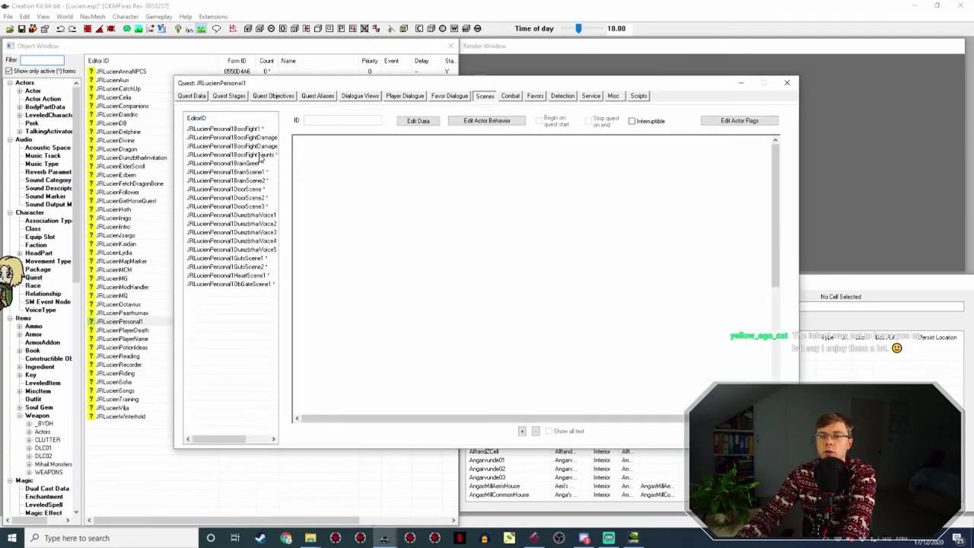
pyautogui.click(264, 156)
pyautogui.doubleClick(384, 208)
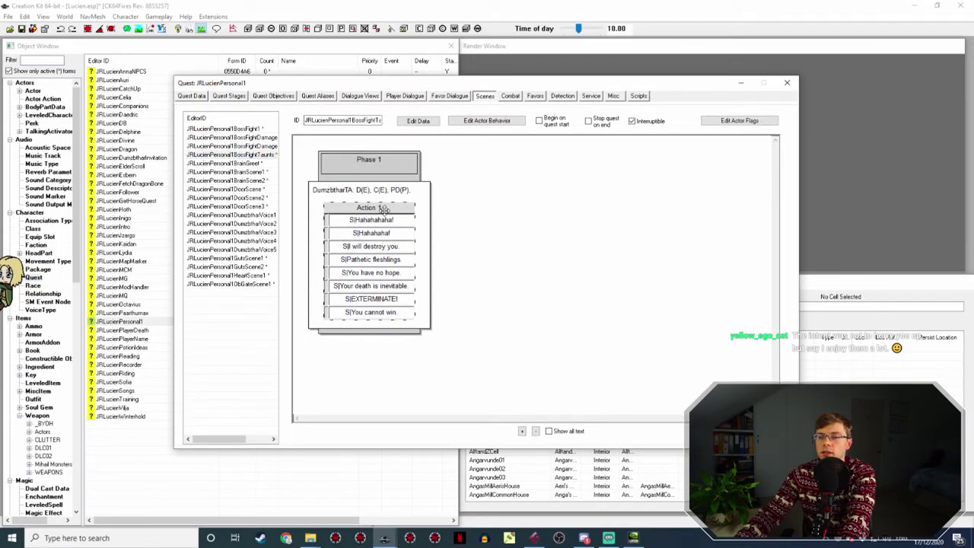
pyautogui.click(222, 271)
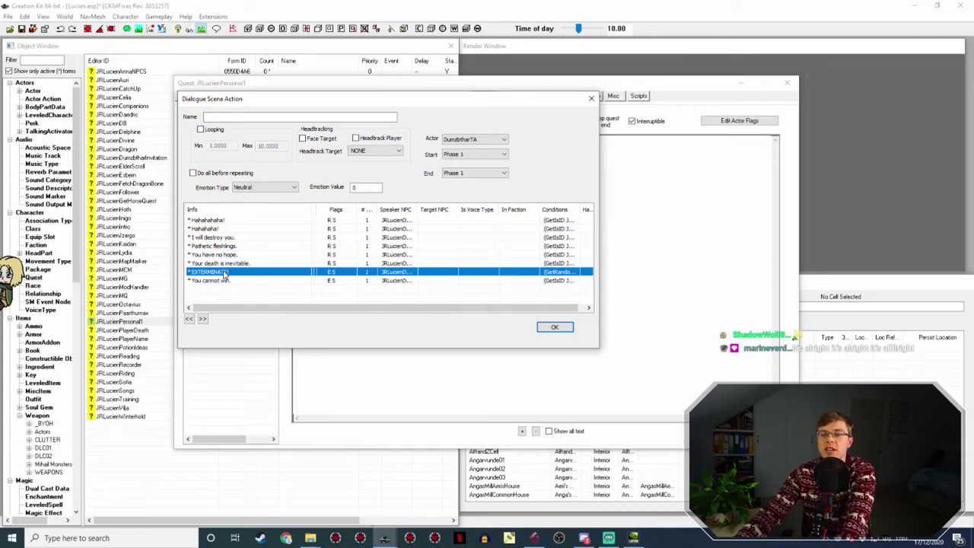
pyautogui.rightClick(225, 276)
pyautogui.click(275, 311)
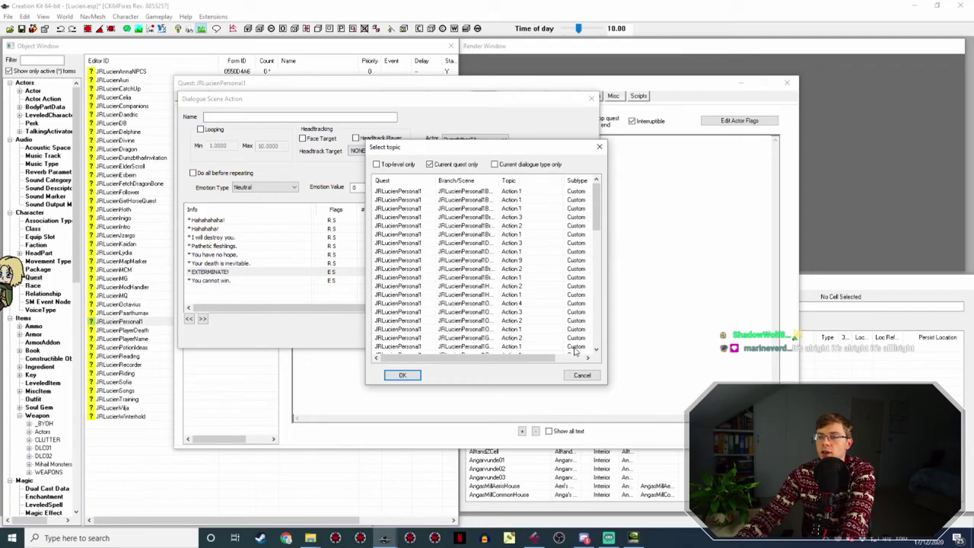
pyautogui.click(582, 375)
# Delete the "EXTERMINATE!" line from the BossFightTaunts scene's dialogue action, accept the change and close the JRLucienPersonal1 quest.
pyautogui.click(260, 274)
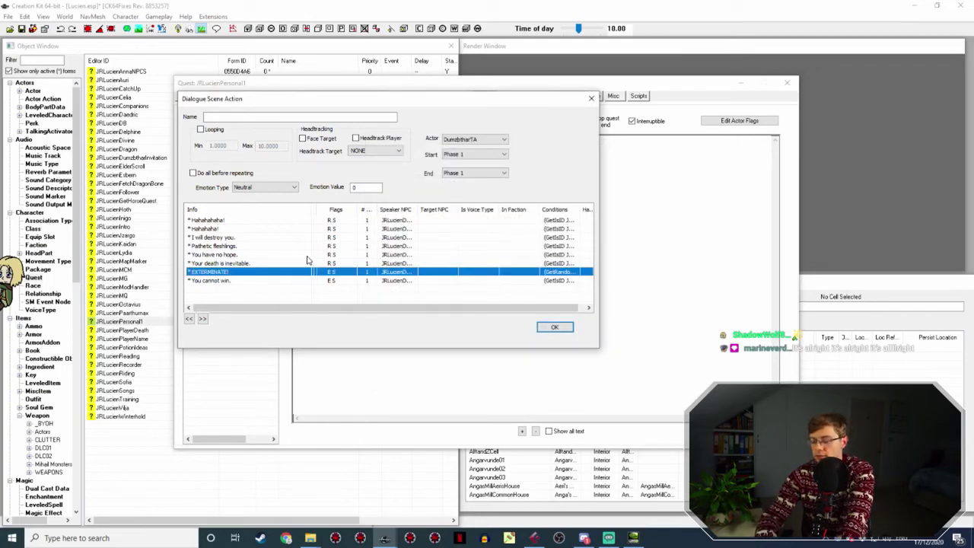
pyautogui.press('Delete')
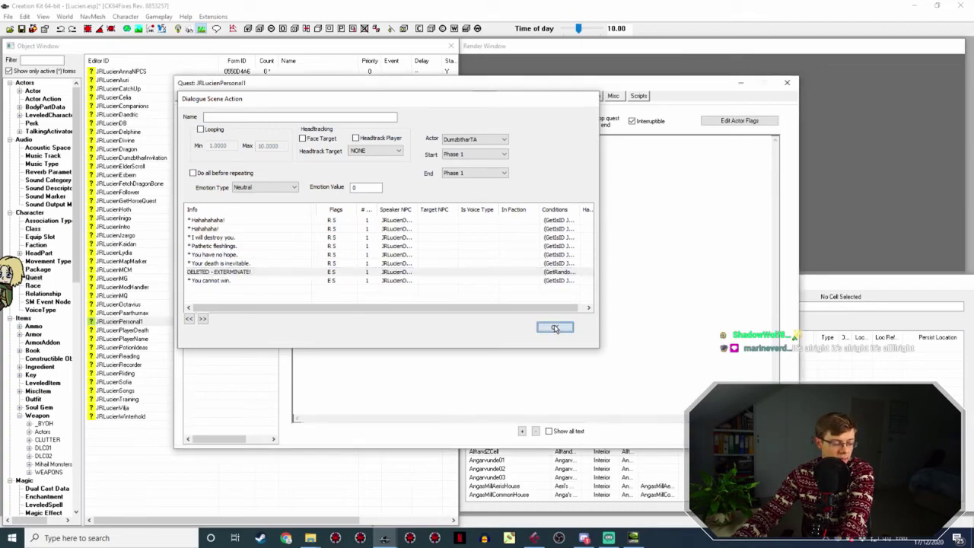
pyautogui.click(554, 328)
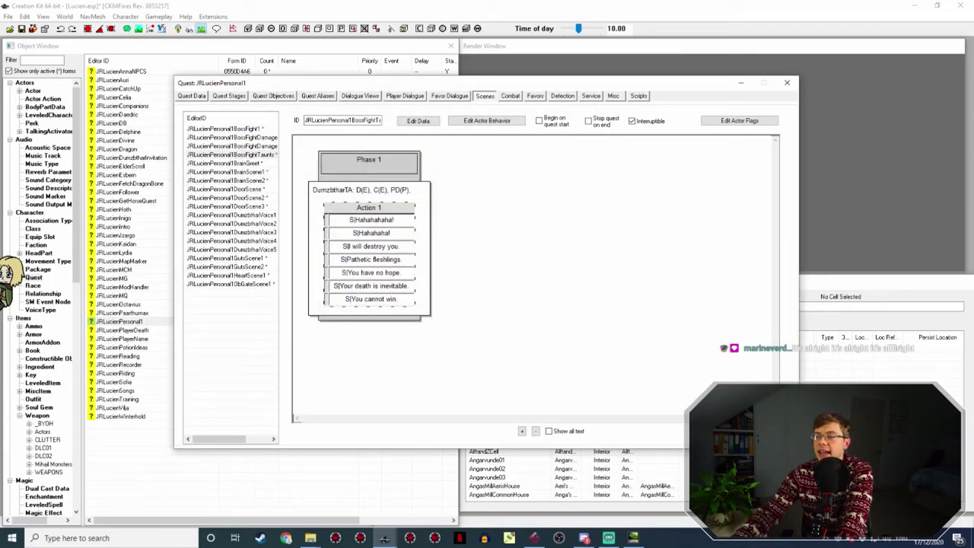
pyautogui.press('Escape')
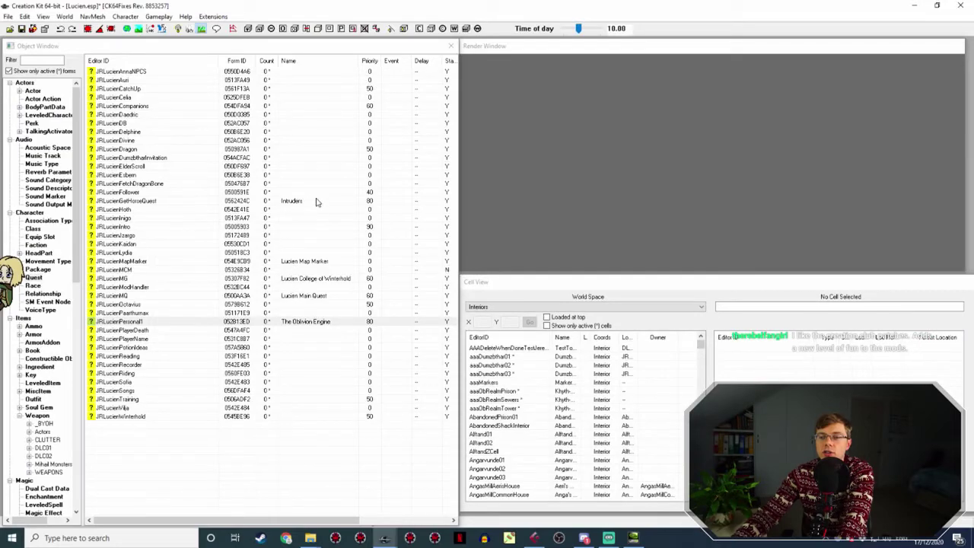
# Duplicate the "Aye-yi-yi-yi-yi." info in the first Hello topic of the JRLucienGetHorseQuest quest's miscellaneous dialogue.
pyautogui.doubleClick(312, 200)
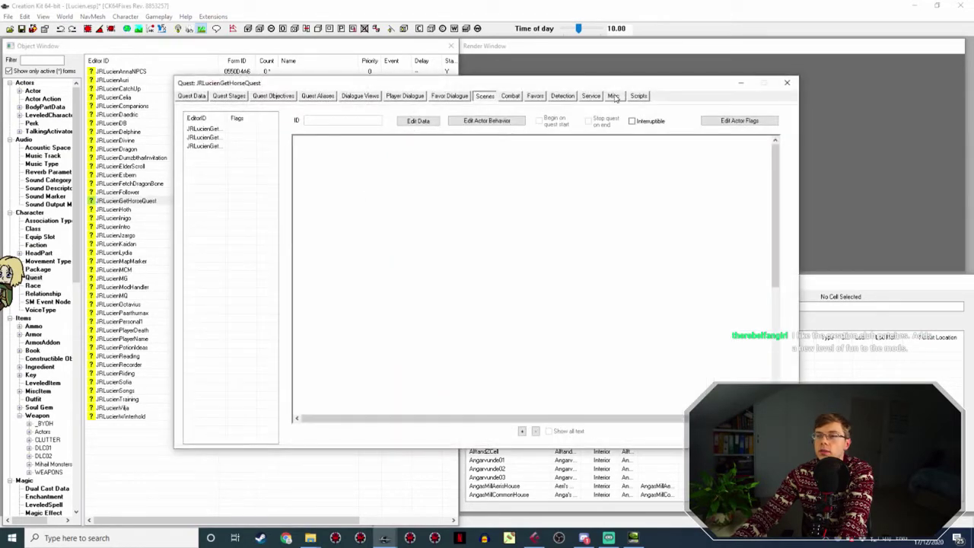
pyautogui.click(613, 96)
pyautogui.click(325, 149)
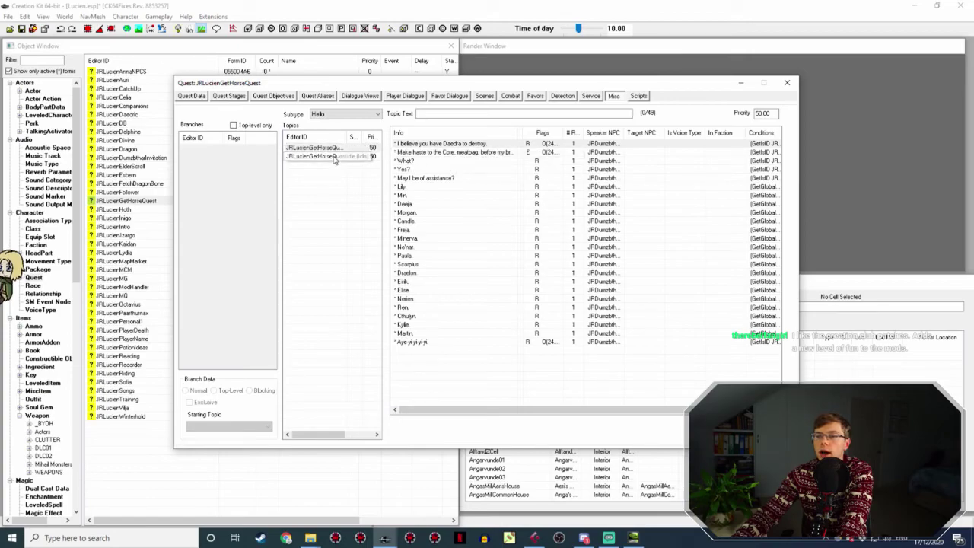
pyautogui.click(445, 343)
pyautogui.rightClick(445, 343)
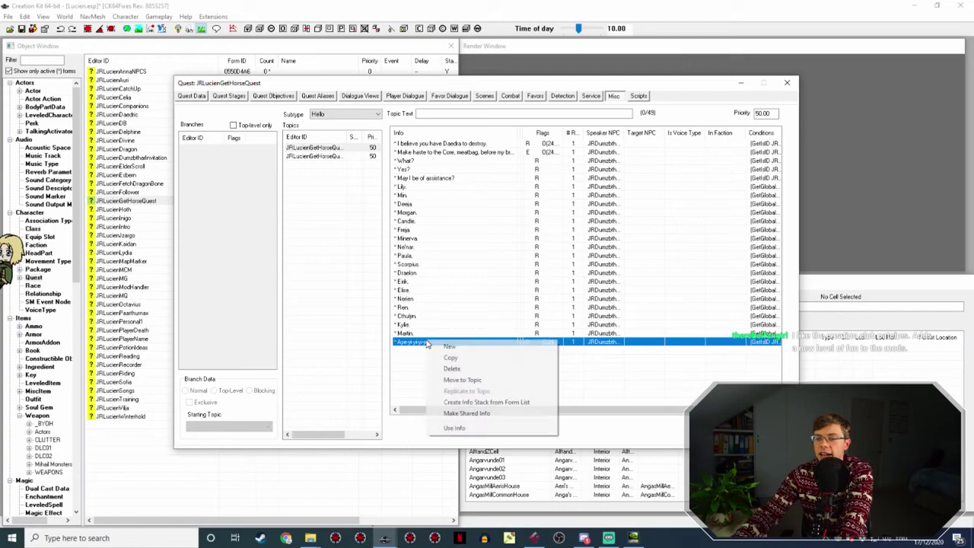
pyautogui.click(452, 356)
# Change the duplicated Hello info's response text to "EXTERMINATE! I mean... greetings." and accept the response.
pyautogui.doubleClick(451, 351)
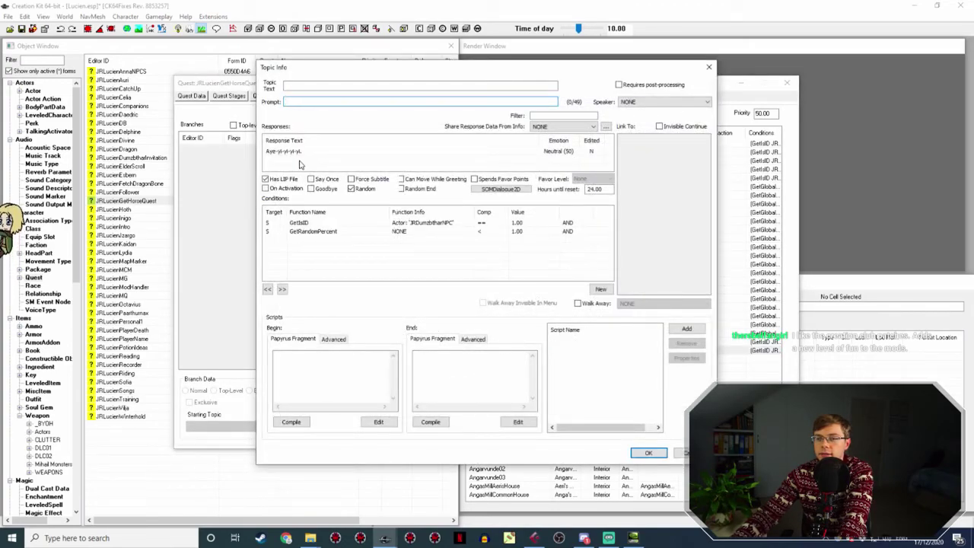
pyautogui.doubleClick(301, 152)
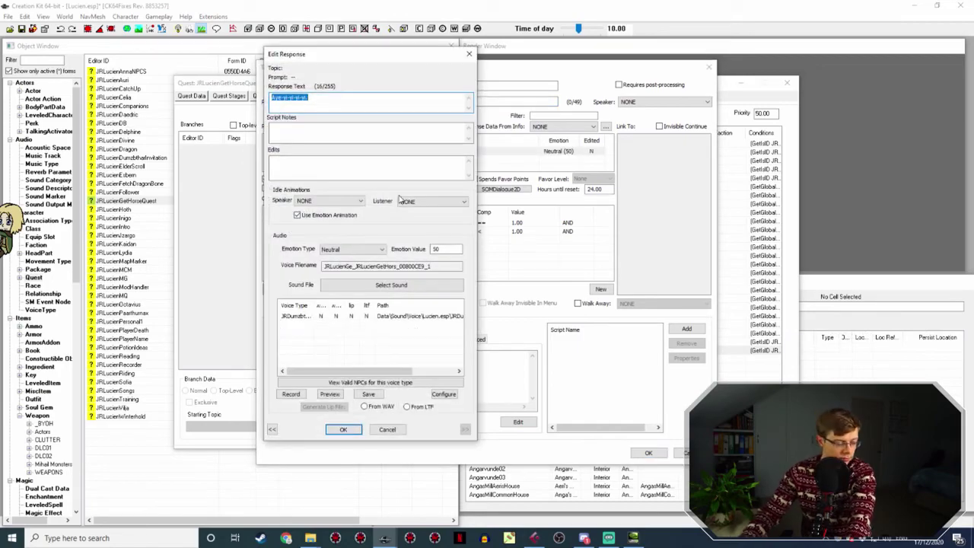
pyautogui.write('EXTERMINATE! Abh')
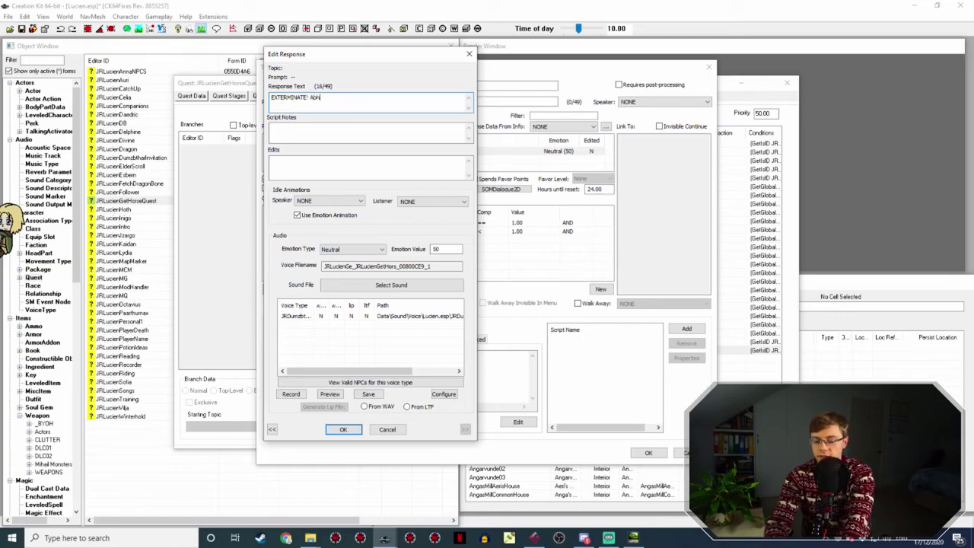
pyautogui.press('BackSpace')
pyautogui.press('BackSpace')
pyautogui.press('BackSpace')
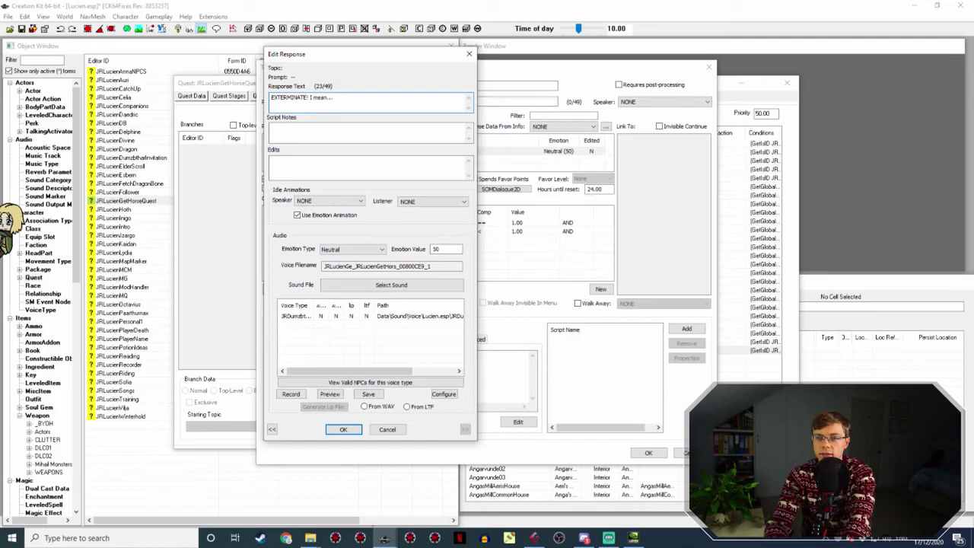
pyautogui.write('I mean... greetings.')
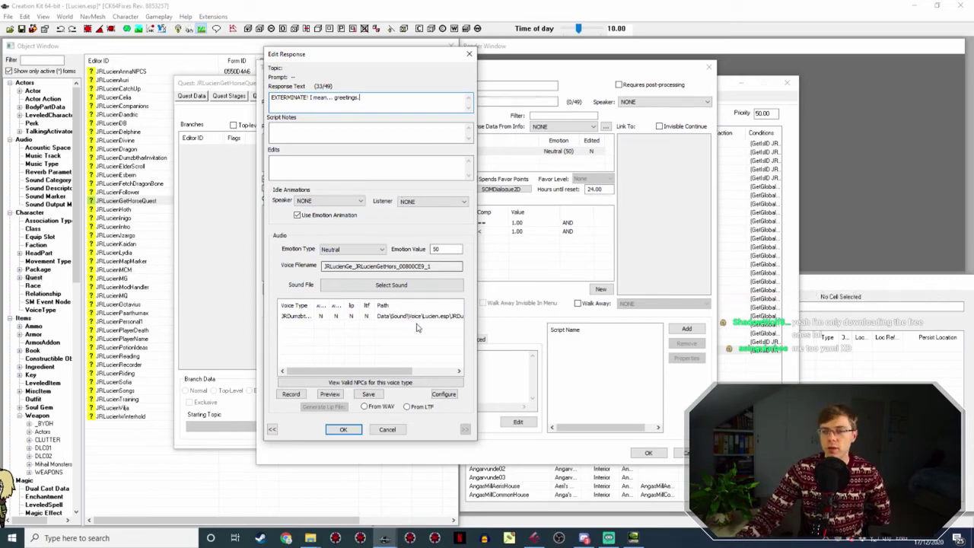
pyautogui.click(343, 429)
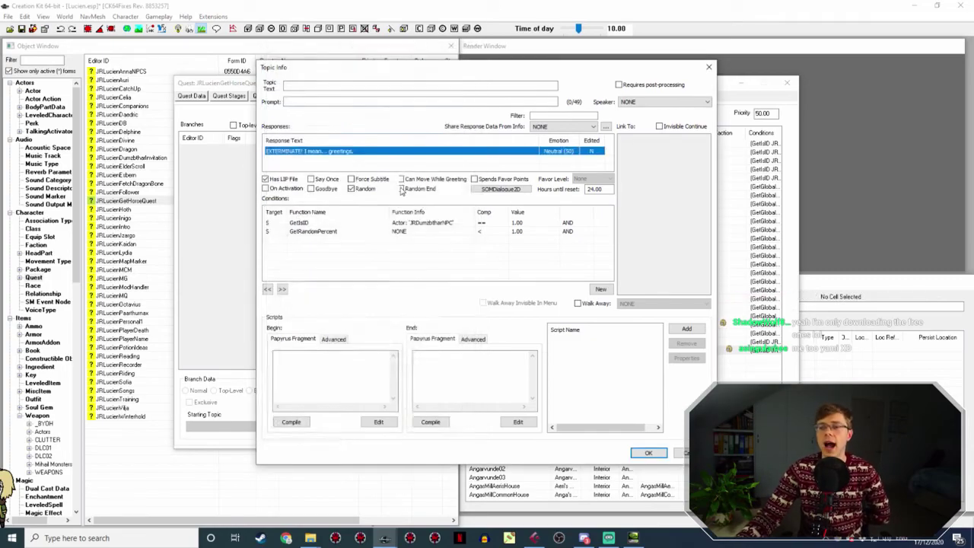
# Reopen the "EXTERMINATE! I mean... greetings." response, then switch to Cubase LE and close the Lucien160a project.
pyautogui.doubleClick(354, 151)
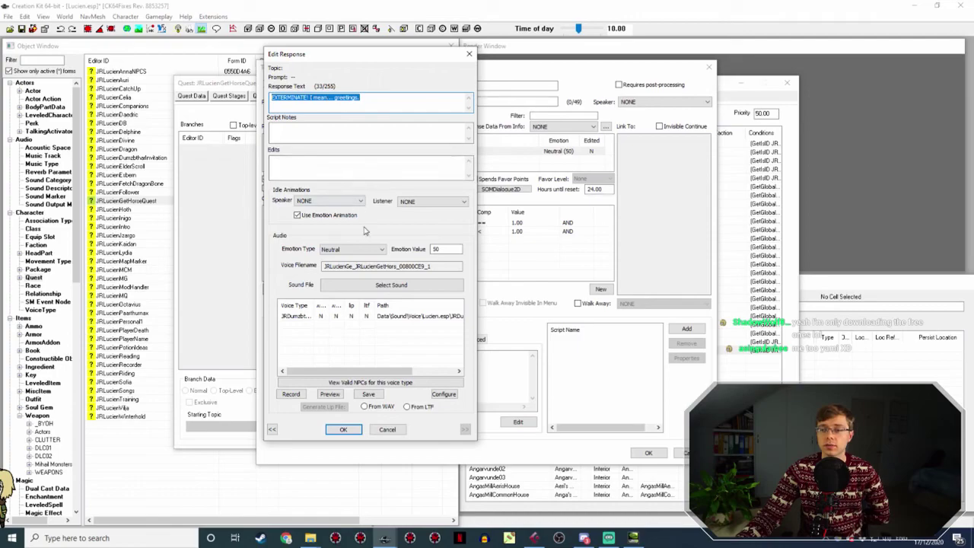
pyautogui.click(534, 538)
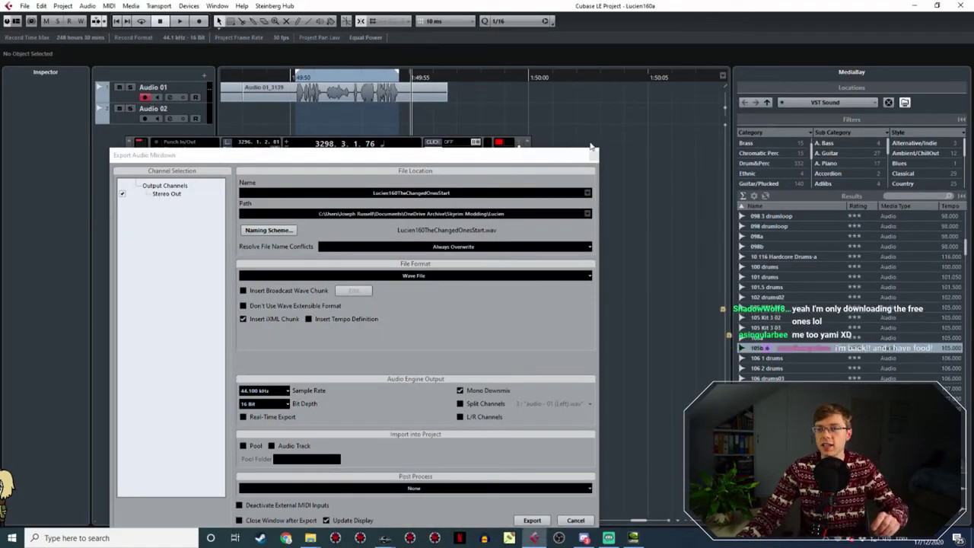
pyautogui.moveTo(574, 160); pyautogui.dragTo(618, 237)
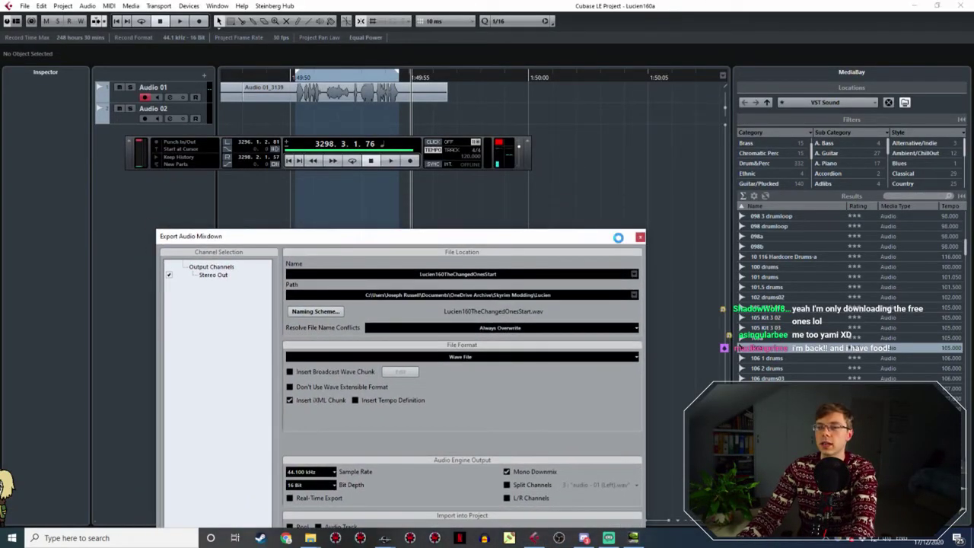
pyautogui.click(25, 8)
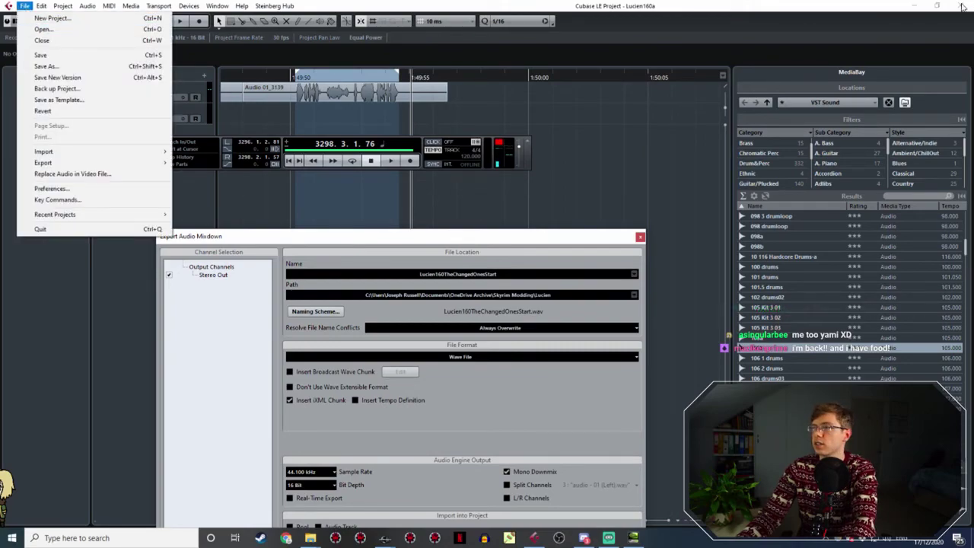
pyautogui.click(42, 39)
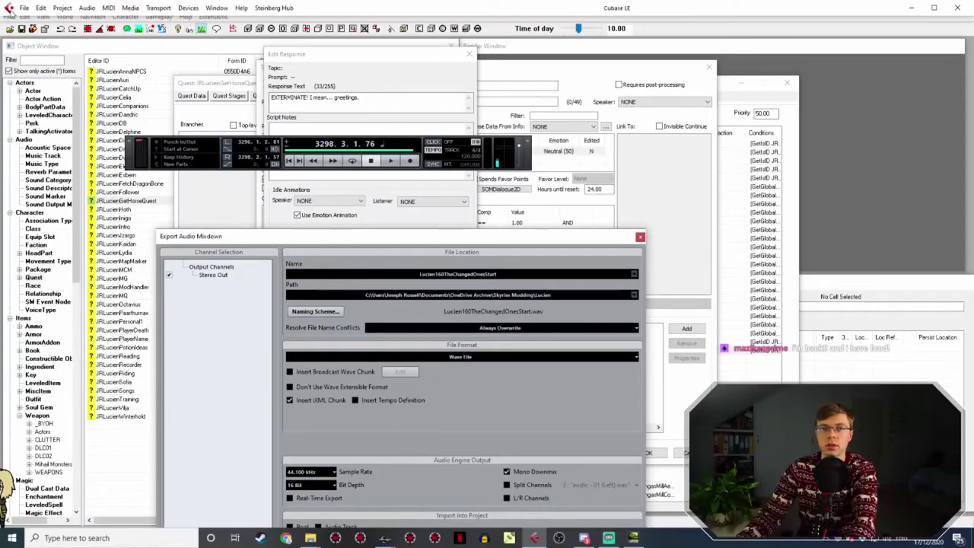
pyautogui.click(26, 7)
pyautogui.click(38, 30)
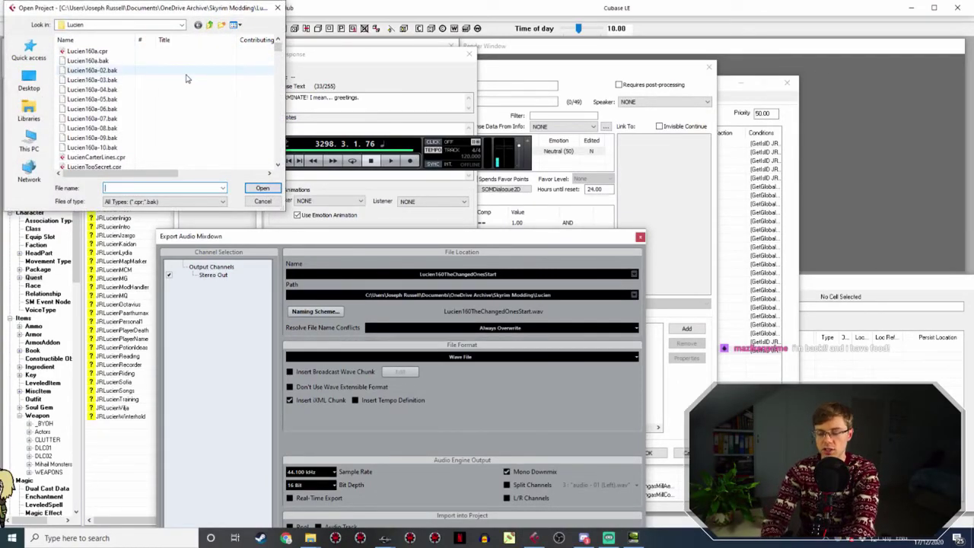
pyautogui.write('lucide')
pyautogui.press('BackSpace')
pyautogui.press('BackSpace')
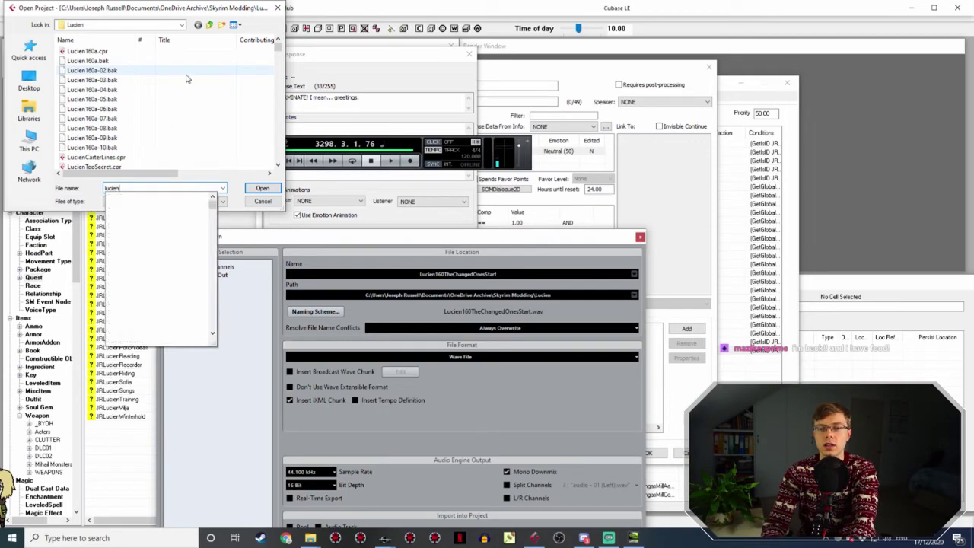
pyautogui.write('en')
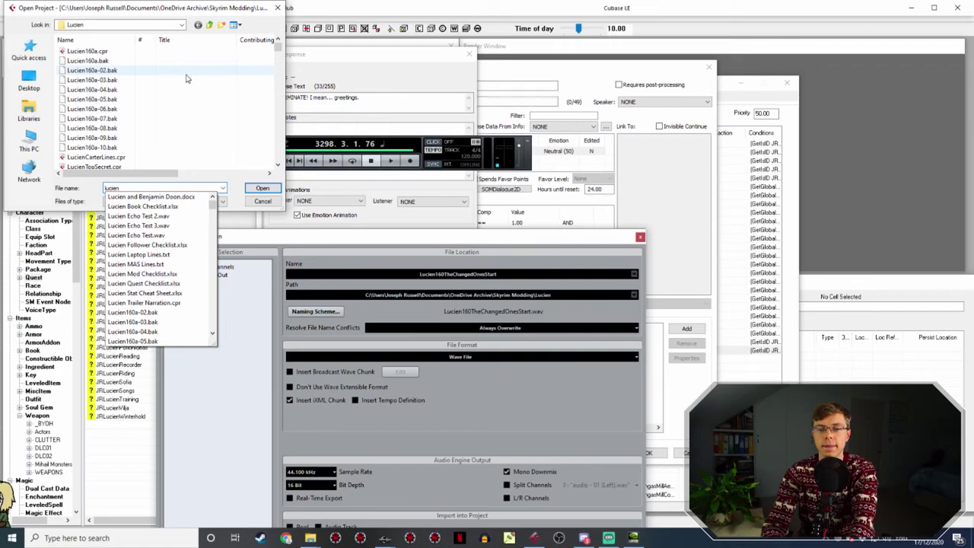
pyautogui.scroll(-6, 188, 248)
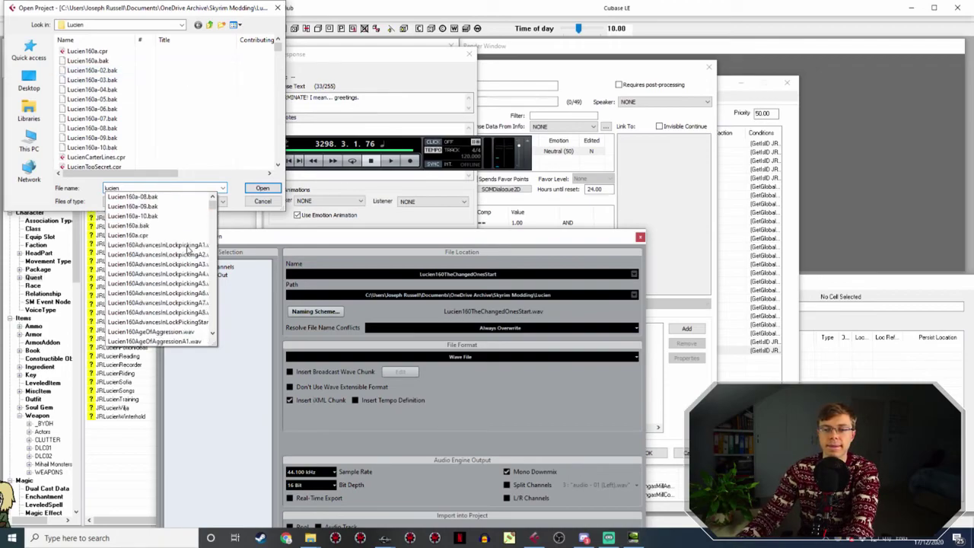
pyautogui.scroll(-12, 188, 249)
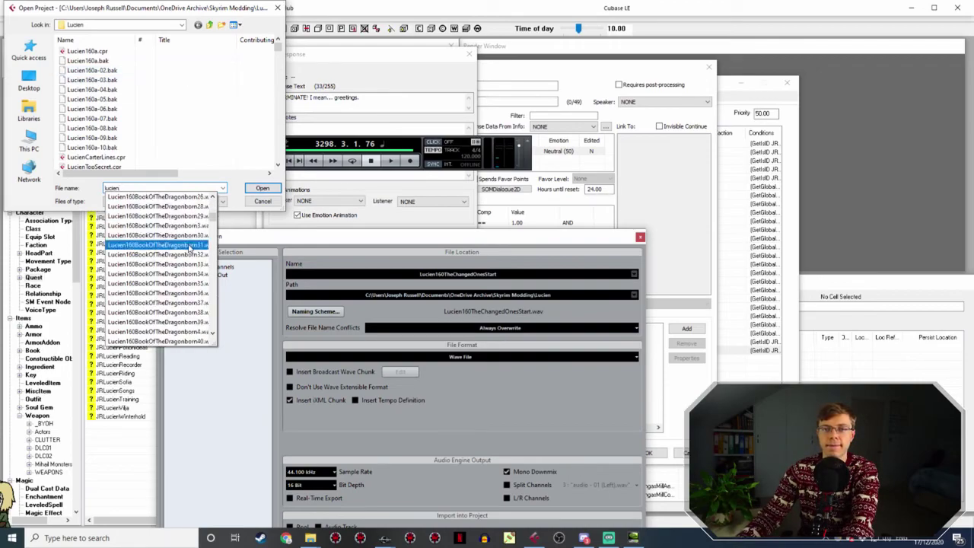
pyautogui.scroll(-8, 189, 247)
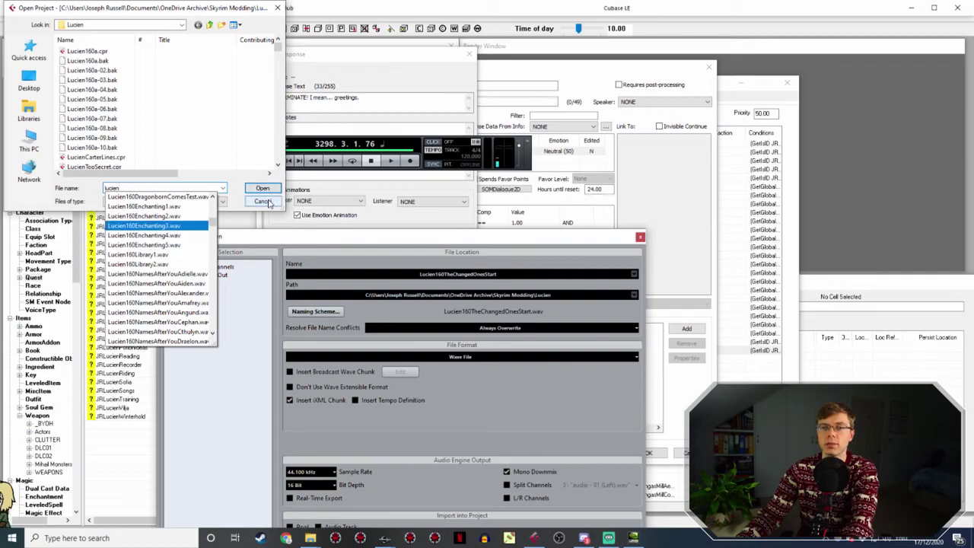
pyautogui.click(262, 202)
pyautogui.click(960, 7)
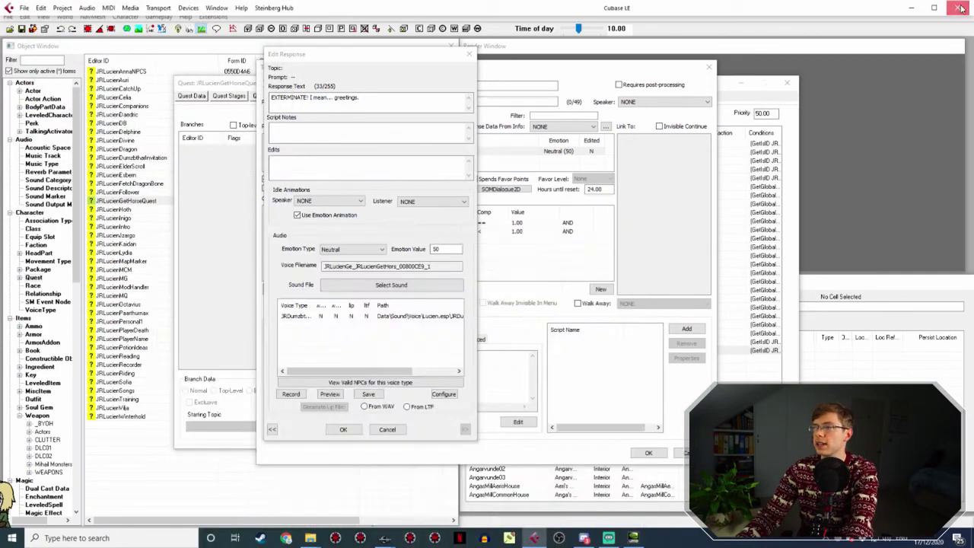
pyautogui.click(553, 462)
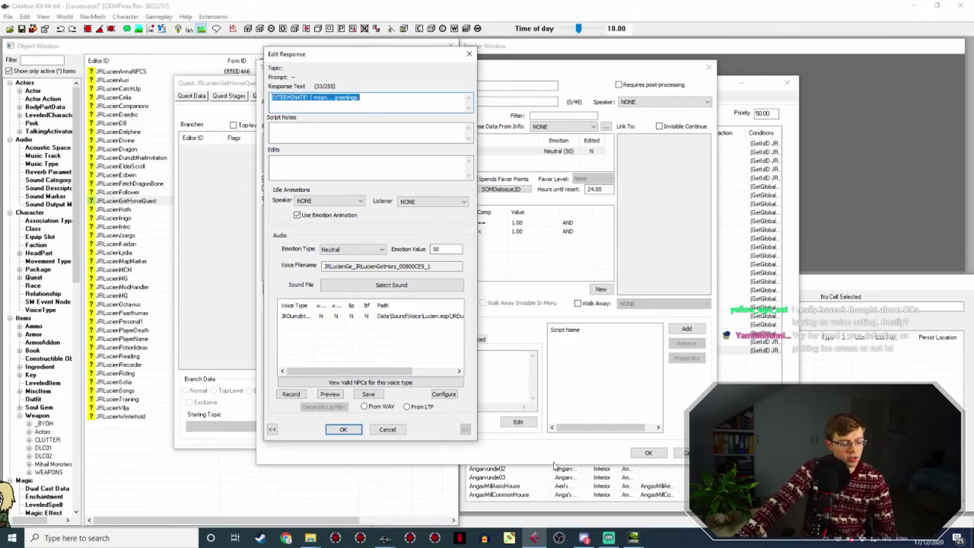
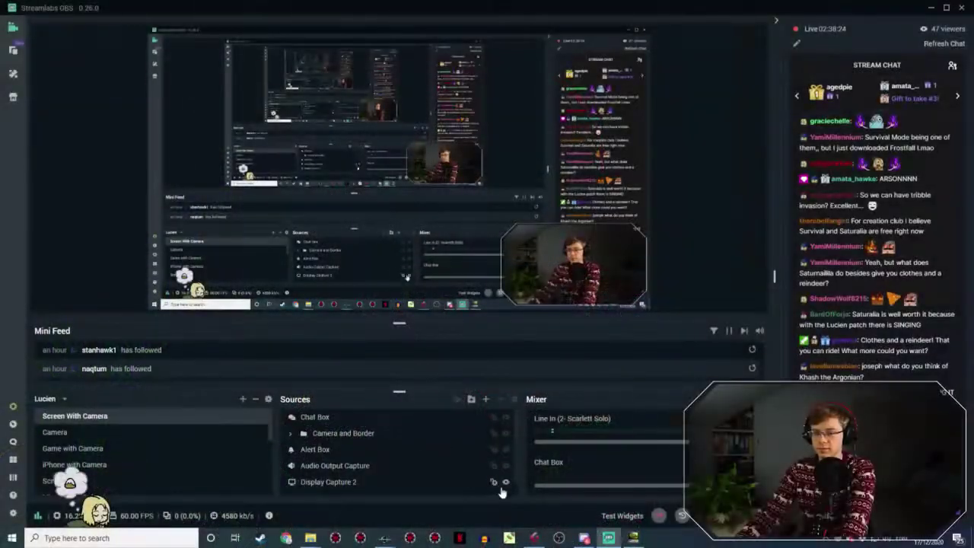
# Switch to Cubase LE and play back the Audio 01_3140 recording in the LucienGetHorseQuestDumzbthar1 project.
pyautogui.click(533, 537)
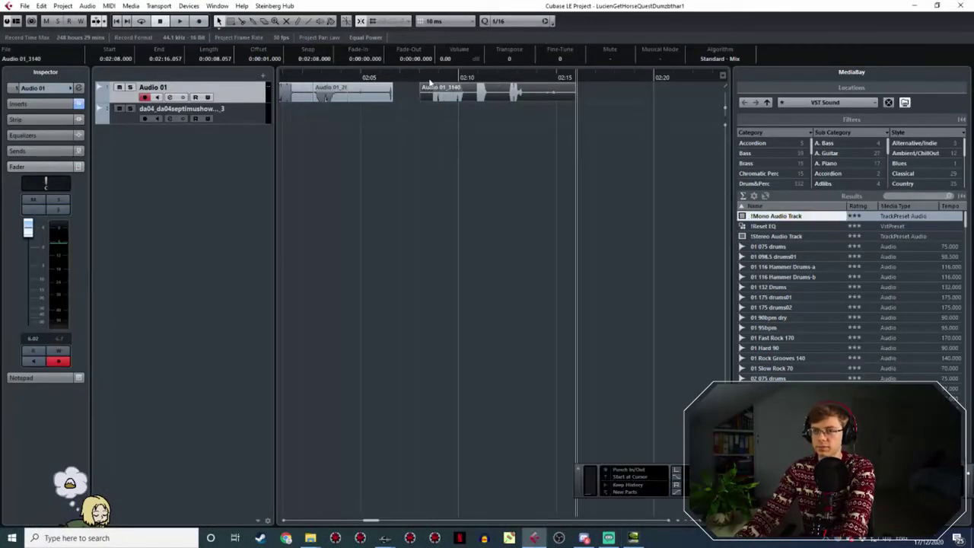
pyautogui.press('space')
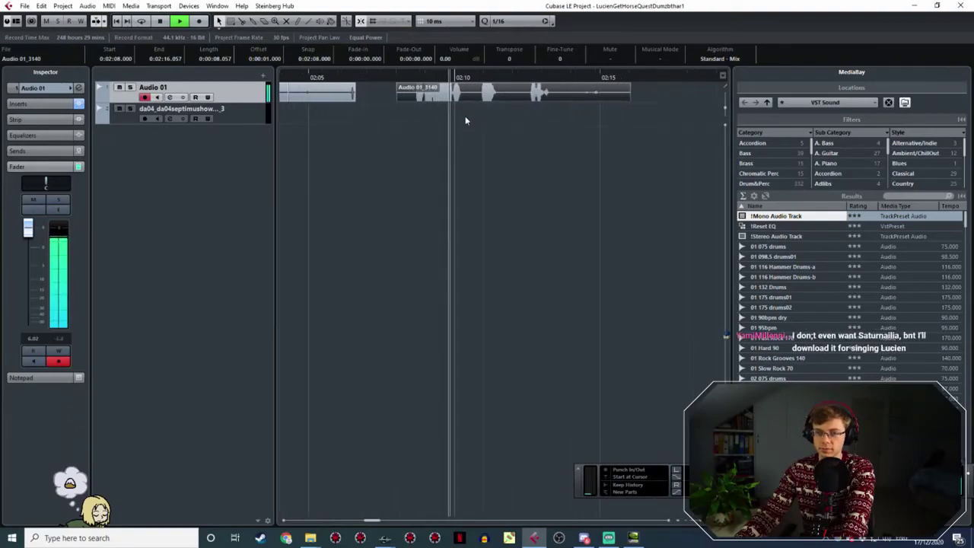
pyautogui.keyDown('ctrl'); pyautogui.scroll(2, 465, 115); pyautogui.keyUp('ctrl')
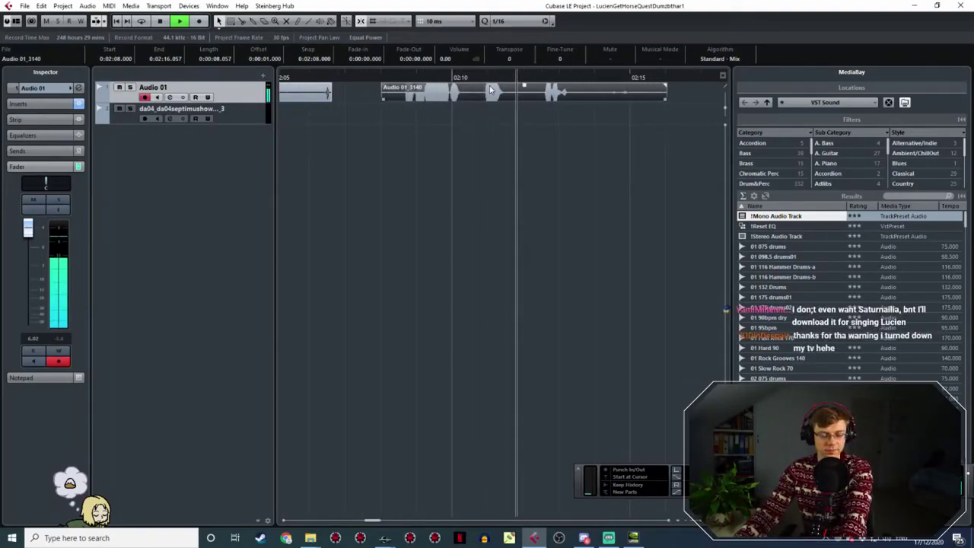
pyautogui.press('space')
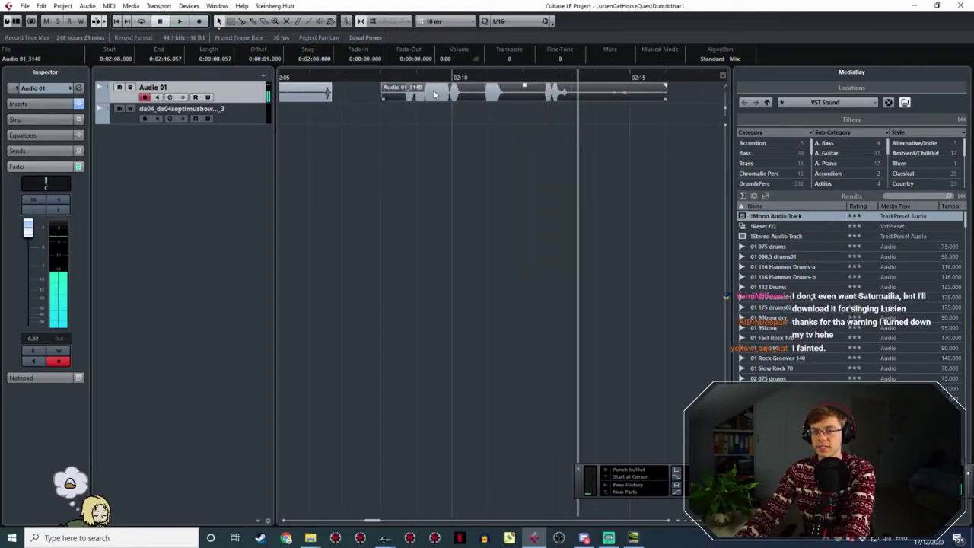
# Check the transpose setting of the preceding clip on the Audio 01 track, and set the Audio 01_3140 clip's transpose to -5.
pyautogui.click(410, 88)
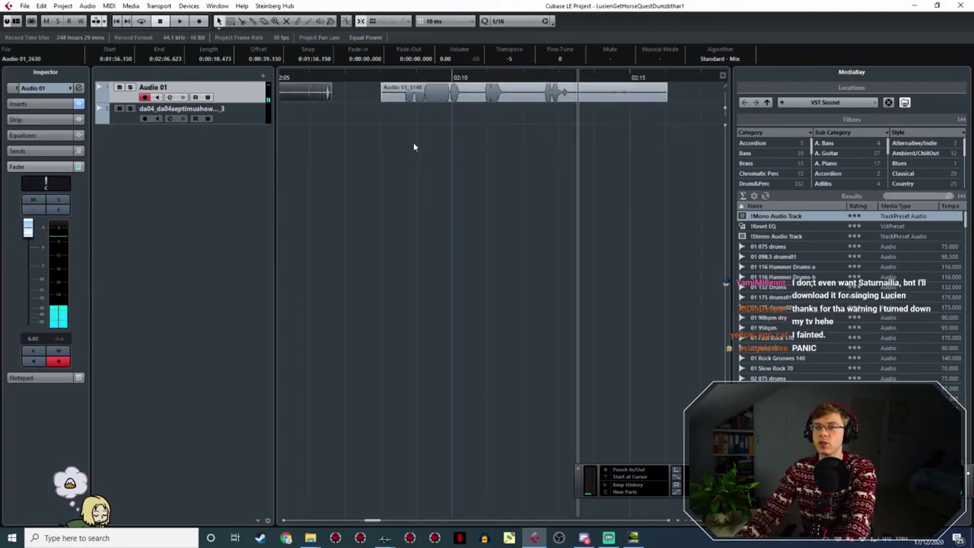
pyautogui.click(485, 86)
pyautogui.click(509, 58)
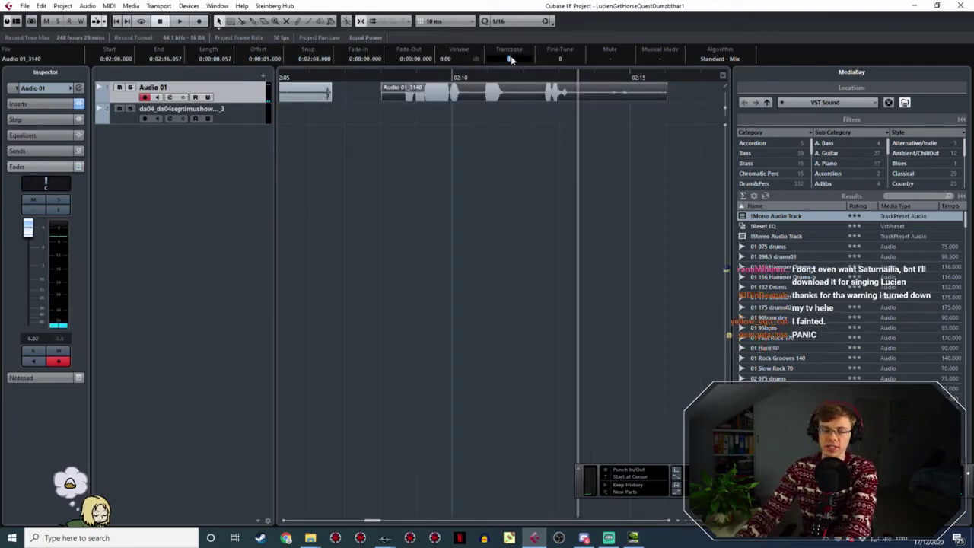
pyautogui.write('-5')
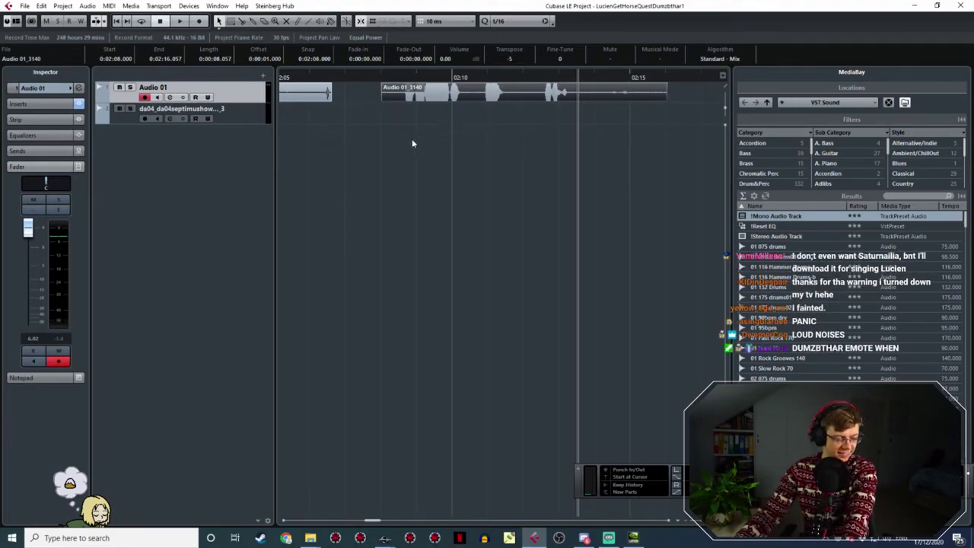
# Play back the transposed Audio 01_3140 clip from just before its first spoken line to check the new pitch.
pyautogui.click(401, 76)
pyautogui.press('space')
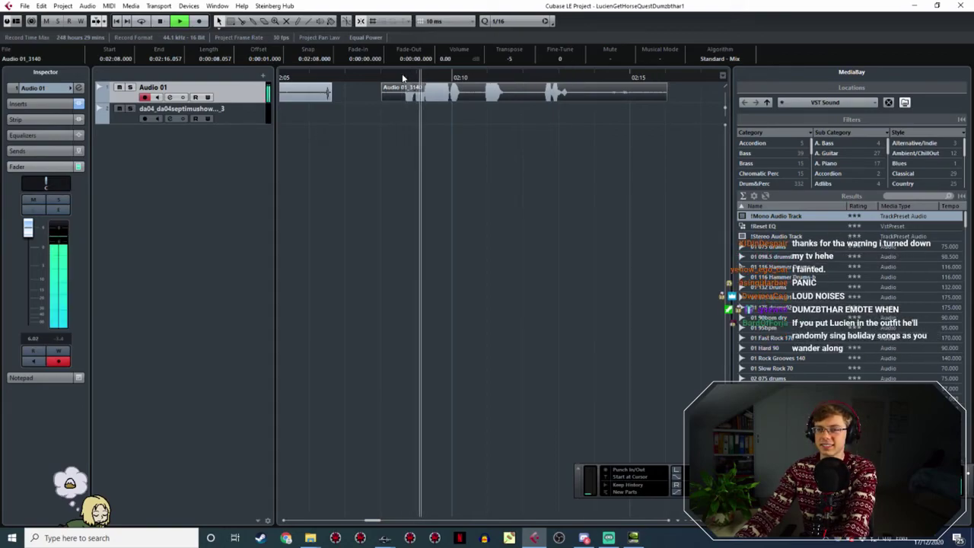
pyautogui.press('space')
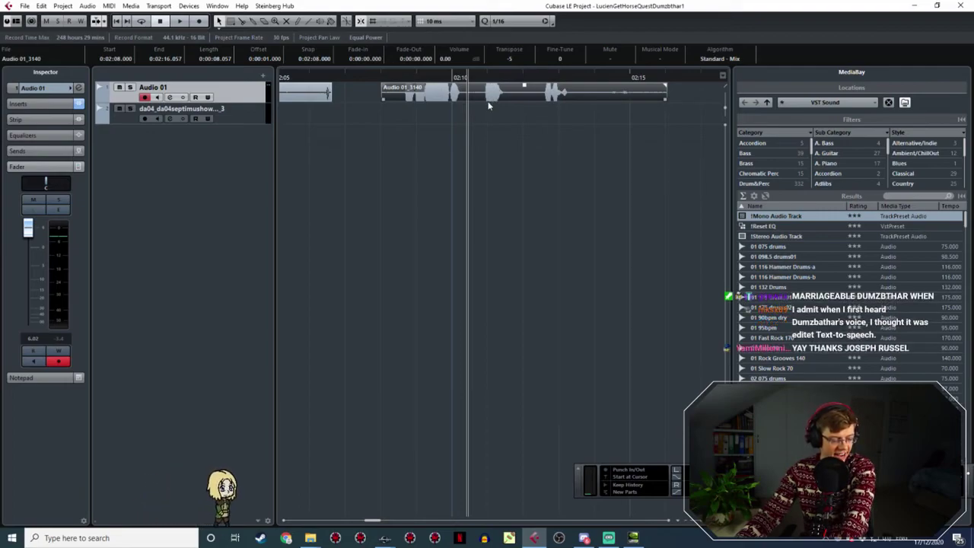
pyautogui.click(403, 80)
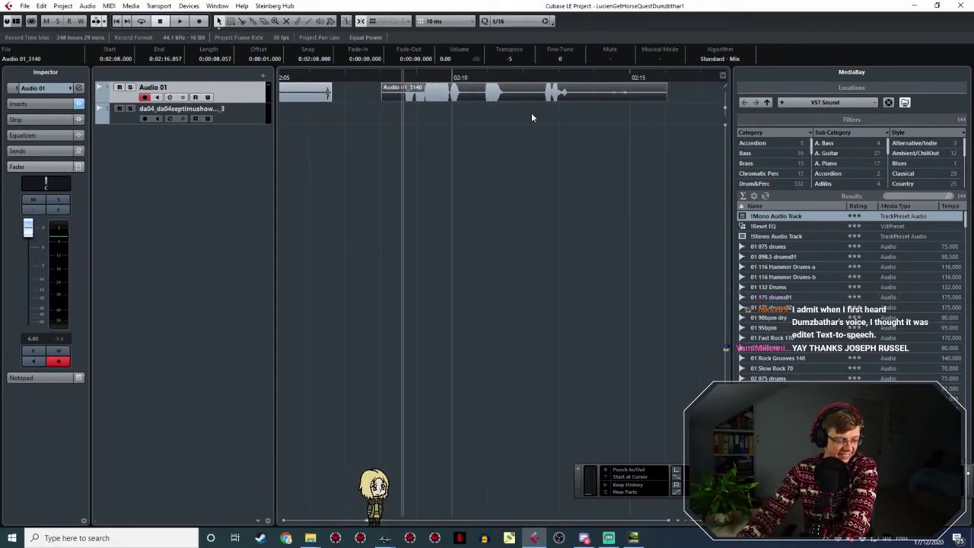
pyautogui.keyDown('ctrl'); pyautogui.scroll(2, 540, 123); pyautogui.keyUp('ctrl')
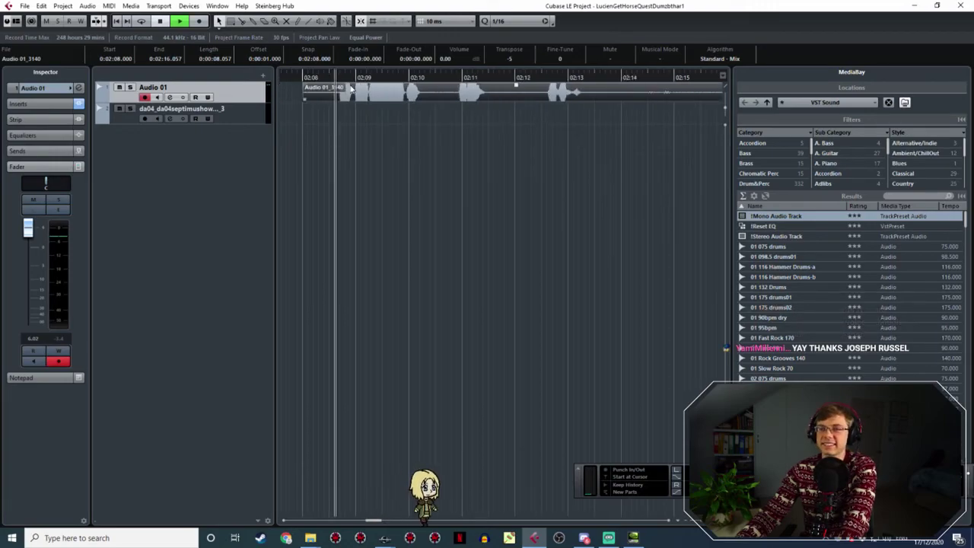
pyautogui.press('space')
# Mark the spoken line in the Audio 01_3140 clip with a locator range from about 02:08.6 to 02:14.4.
pyautogui.moveTo(335, 75); pyautogui.dragTo(590, 139)
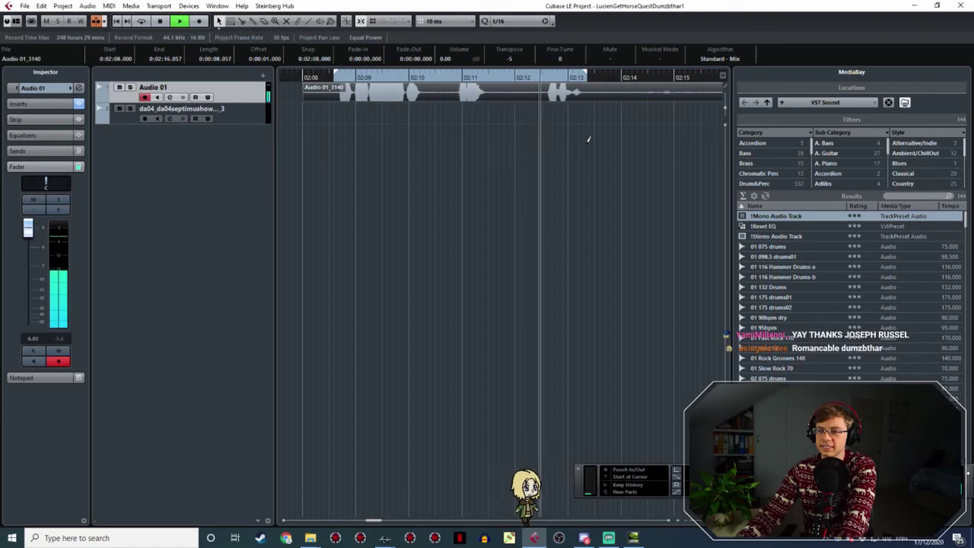
pyautogui.moveTo(590, 140); pyautogui.dragTo(644, 119)
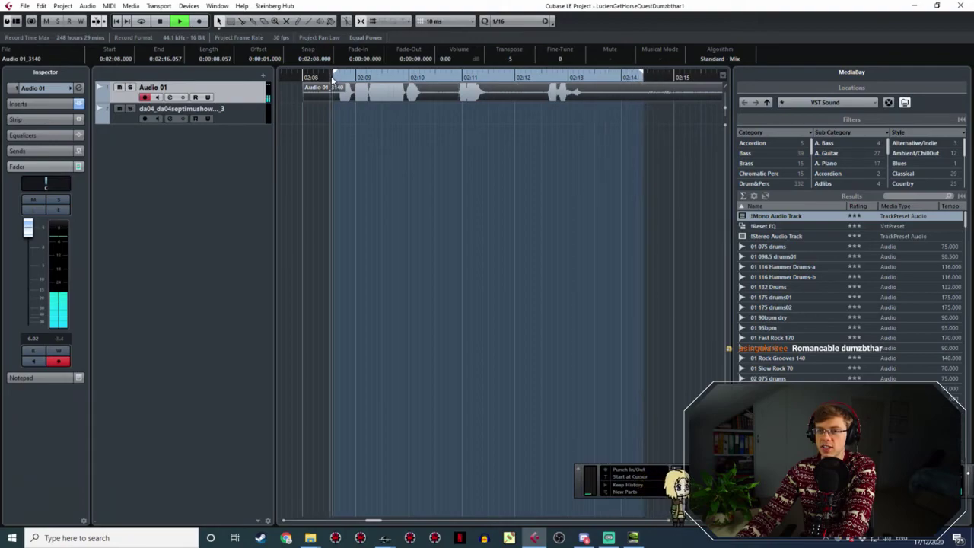
pyautogui.moveTo(351, 80); pyautogui.dragTo(344, 92)
pyautogui.press('space')
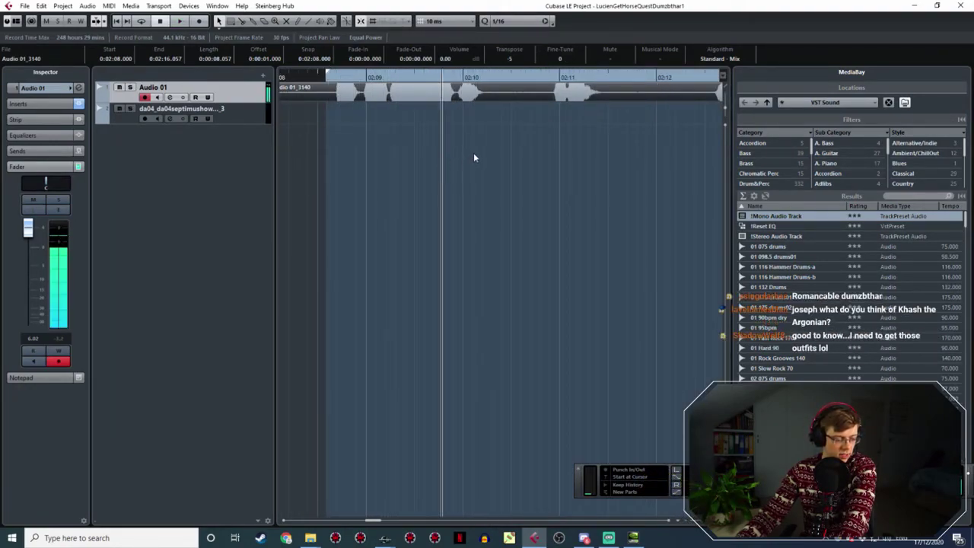
pyautogui.press('g')
pyautogui.press('g')
pyautogui.press('g')
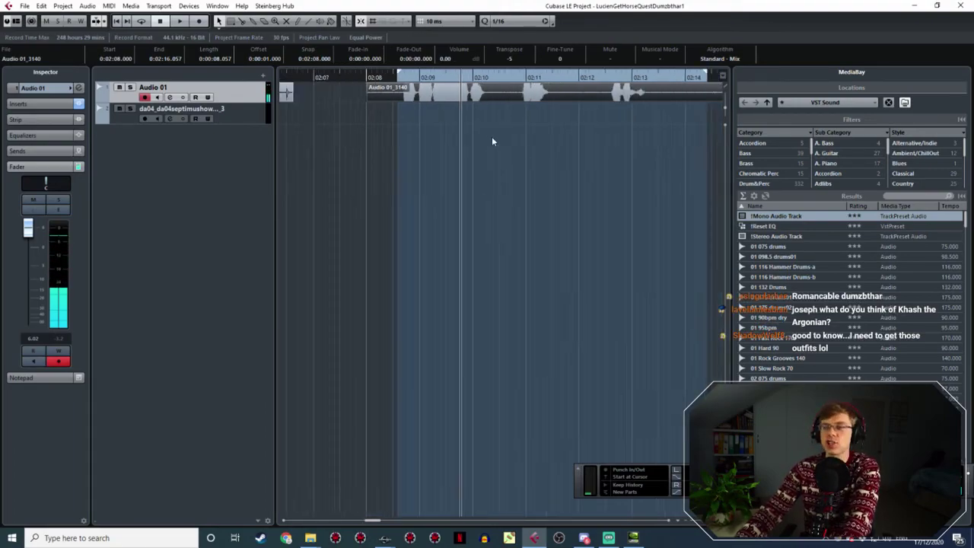
pyautogui.press('g')
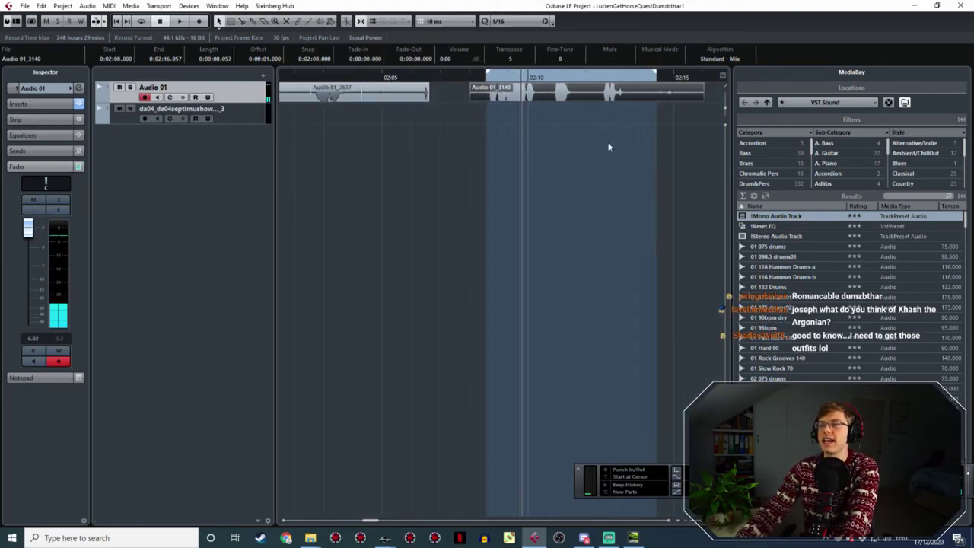
# Export the marked range as a Wave audio mixdown named LucienDumzbtharExterminate.
pyautogui.click(24, 5)
pyautogui.moveTo(76, 163)
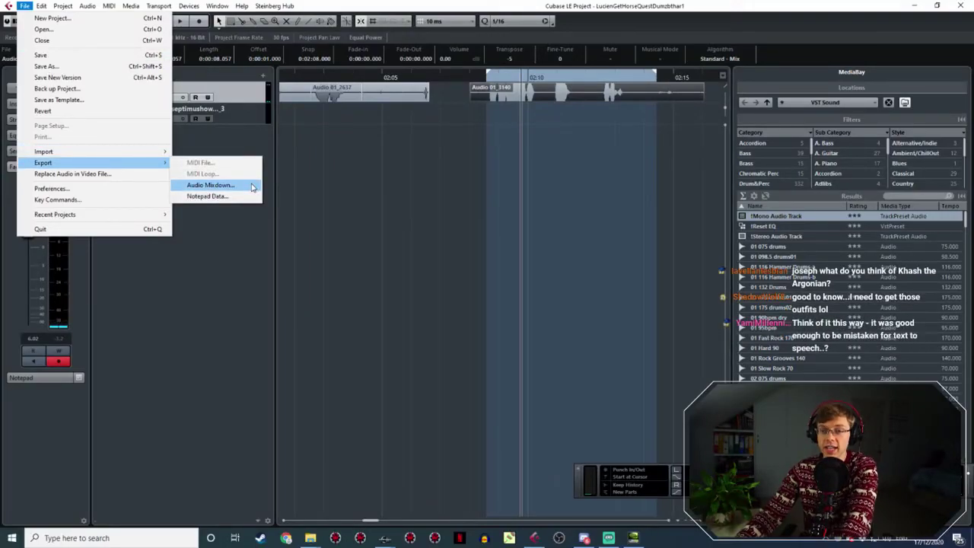
pyautogui.click(252, 186)
pyautogui.moveTo(480, 242); pyautogui.dragTo(375, 113)
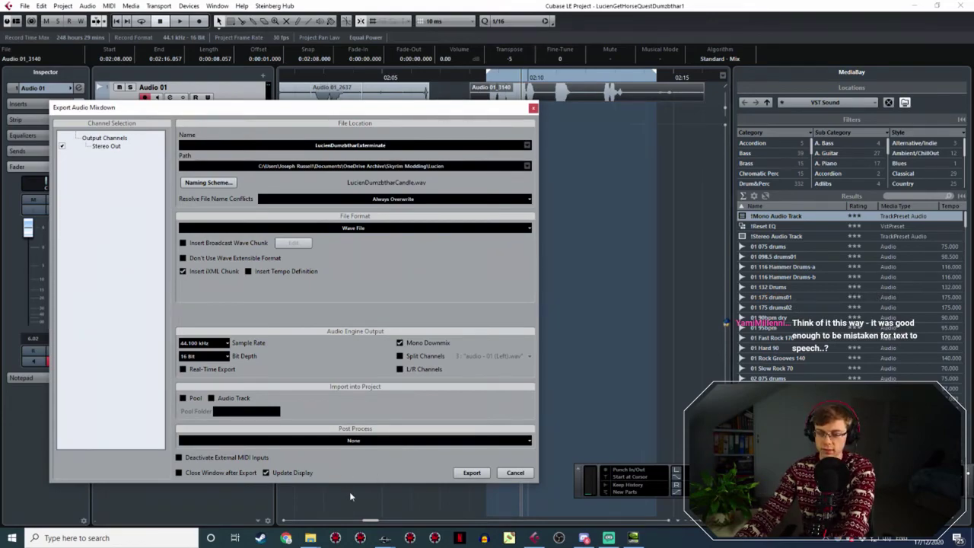
pyautogui.click(471, 472)
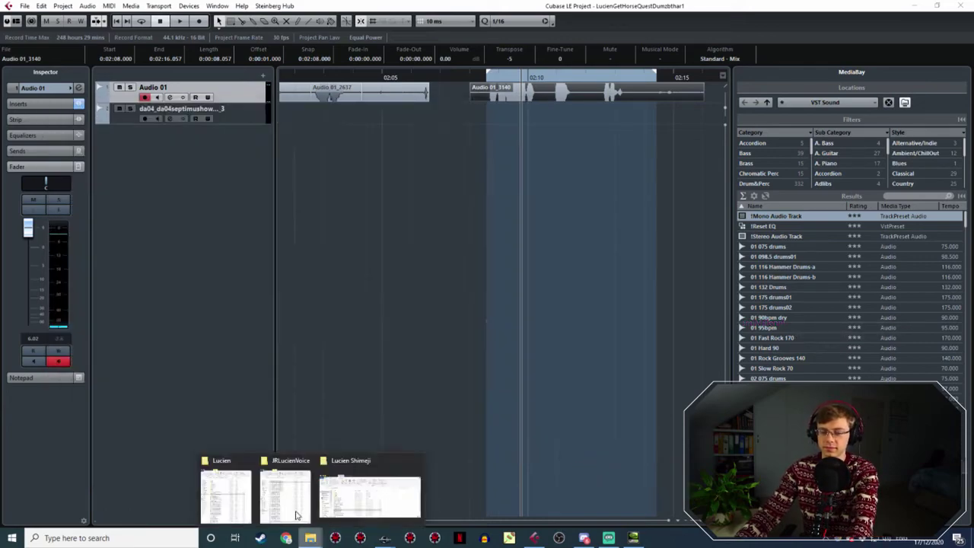
# Switch to File Explorer, show the JRLucienVoice and Lucien folders side by side, and select LucienDumzbtharExterminate.wav in the Lucien folder.
pyautogui.click(311, 537)
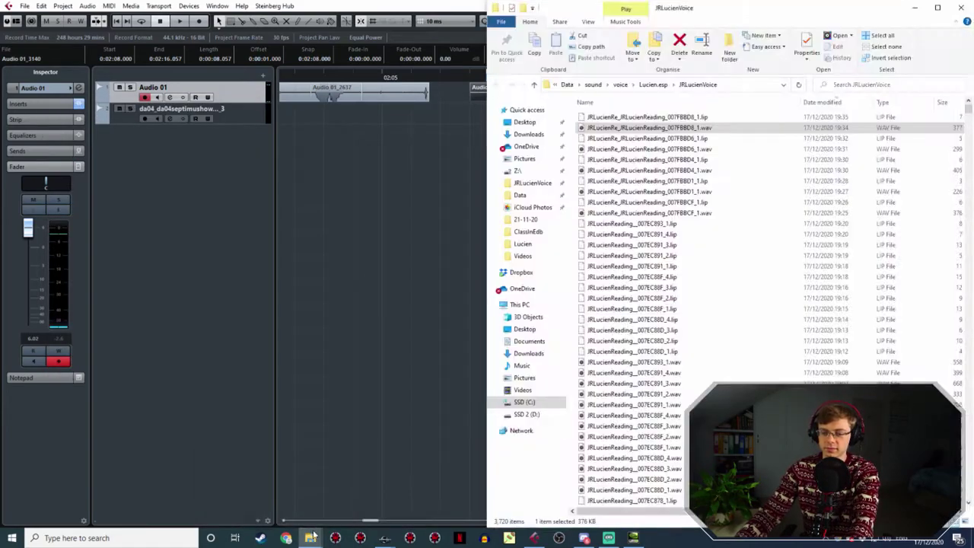
pyautogui.click(228, 487)
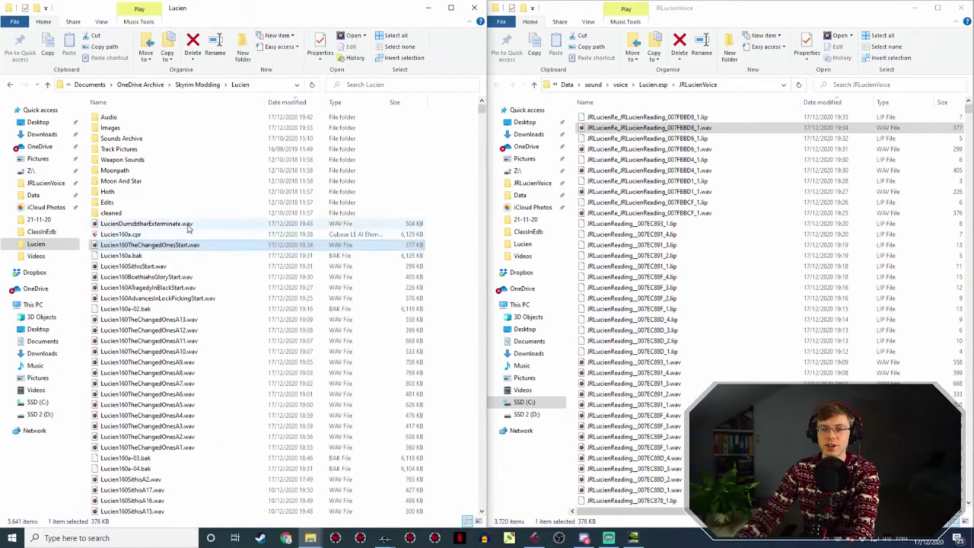
pyautogui.click(171, 223)
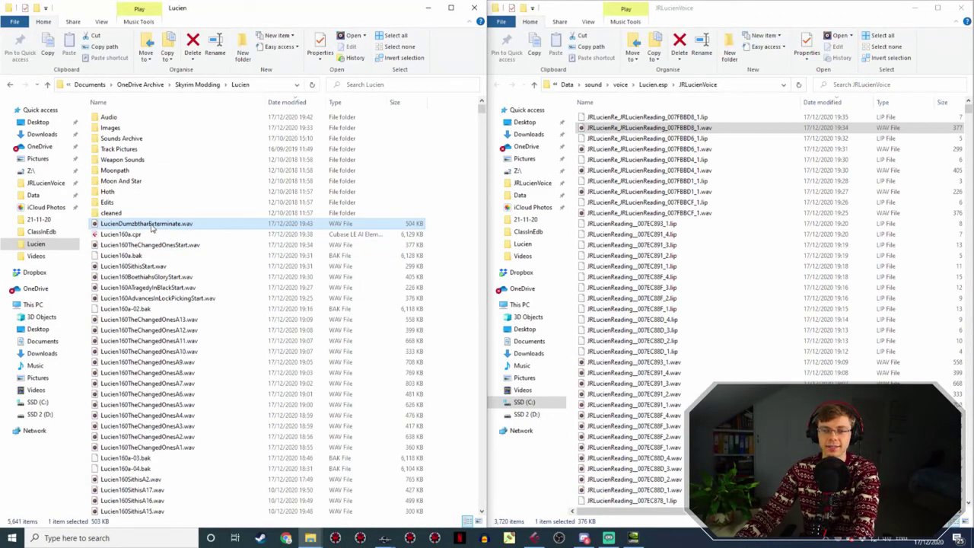
pyautogui.moveTo(414, 234); pyautogui.dragTo(658, 194)
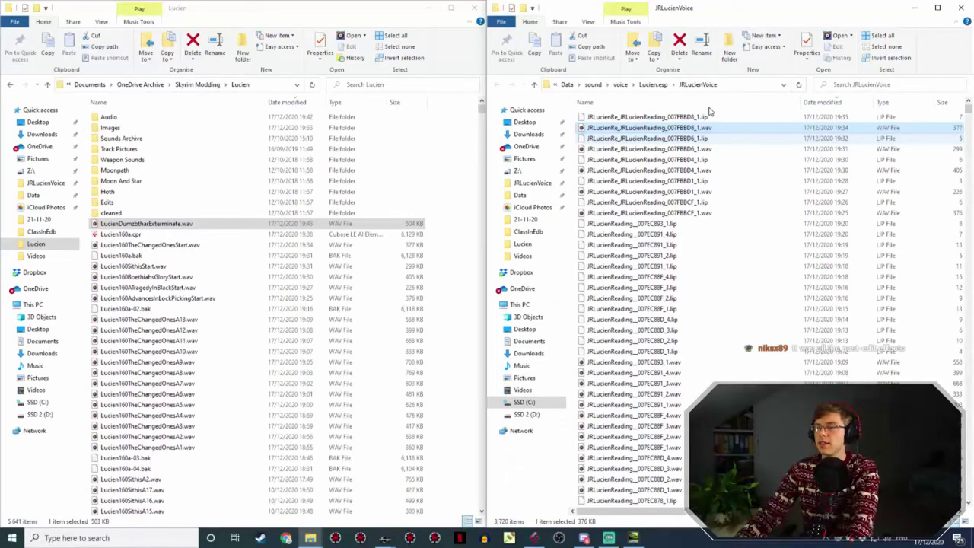
# Switch to Streamlabs OBS and change the active scene to Camera.
pyautogui.click(607, 538)
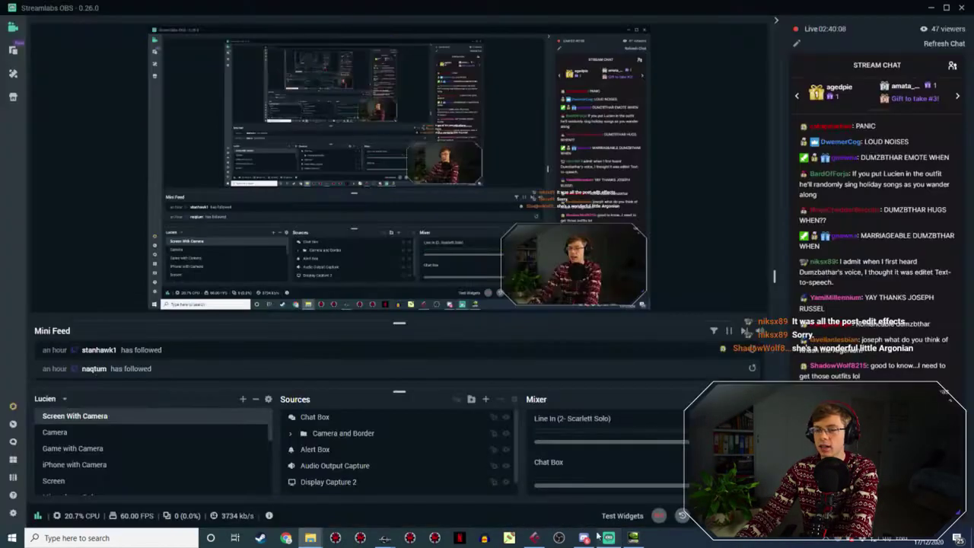
pyautogui.click(55, 432)
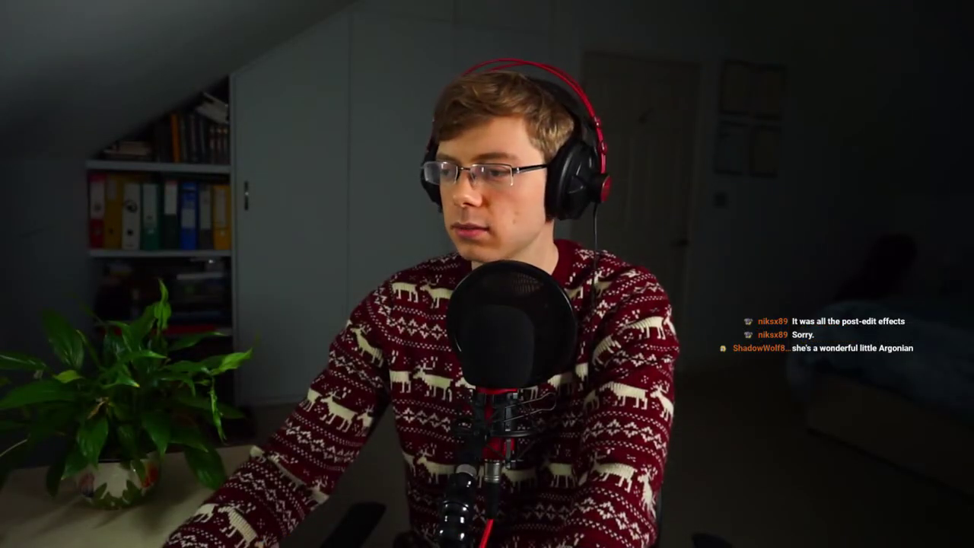